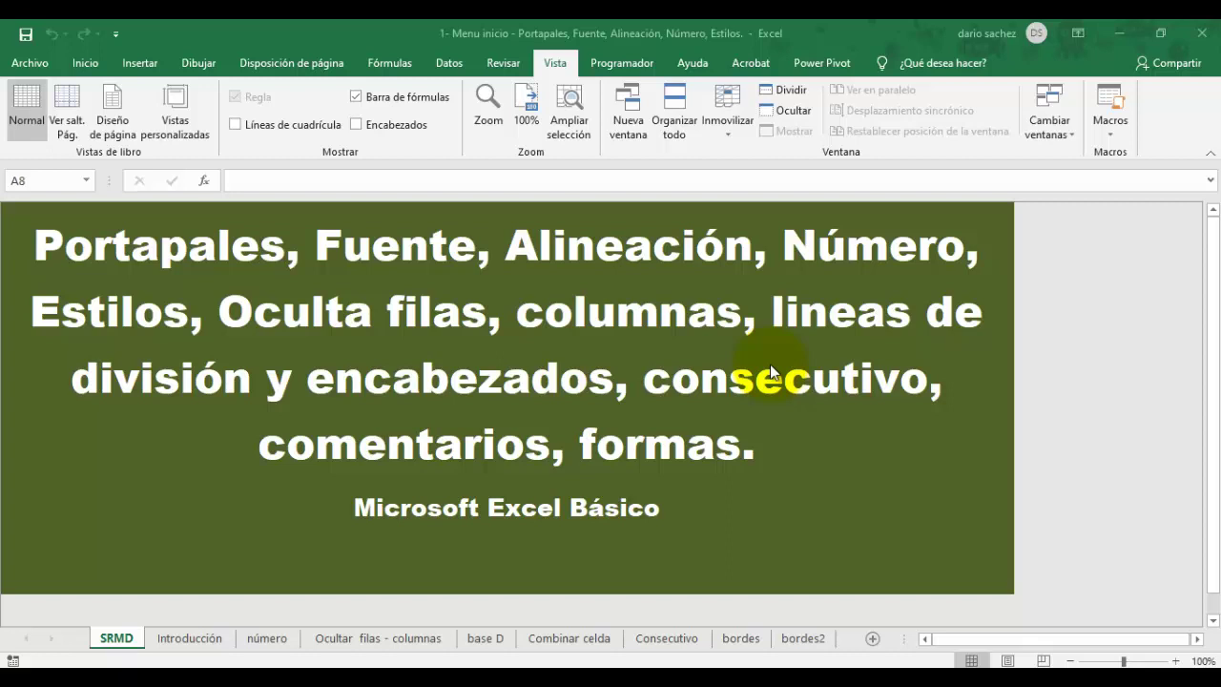
Step: Look through the workbook's sheets from Introducción to Combinar celda, ending back on Introducción
left_click(190, 638)
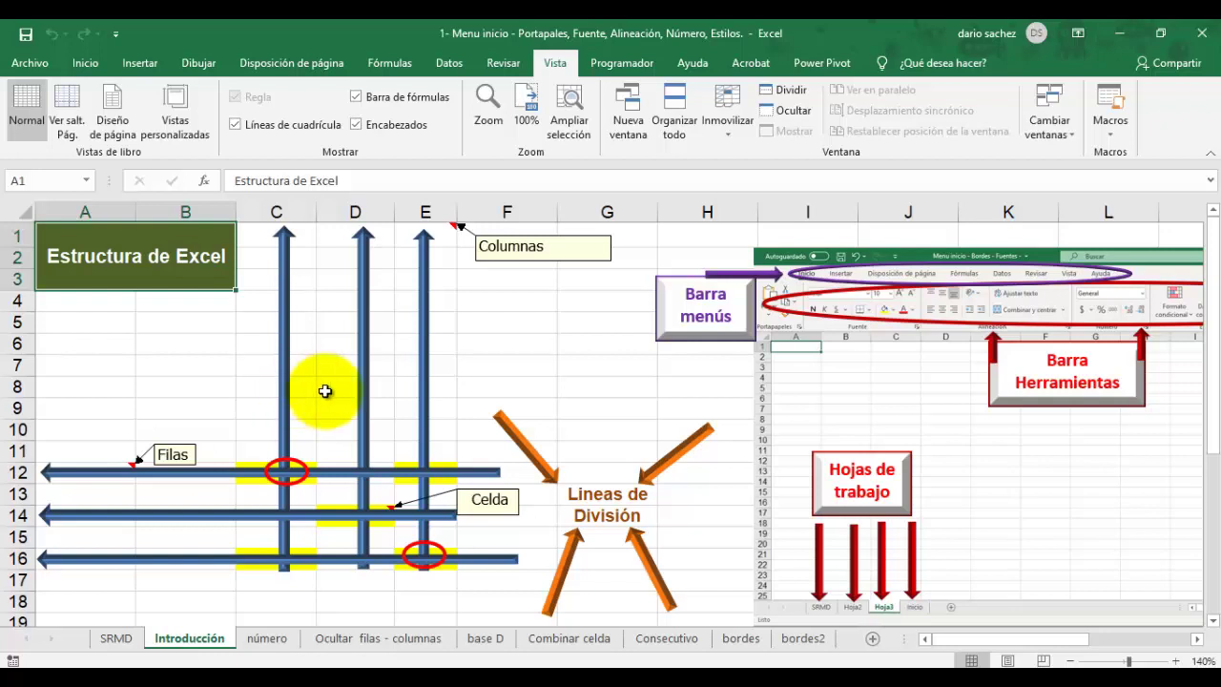
left_click(131, 641)
left_click(188, 638)
left_click(262, 641)
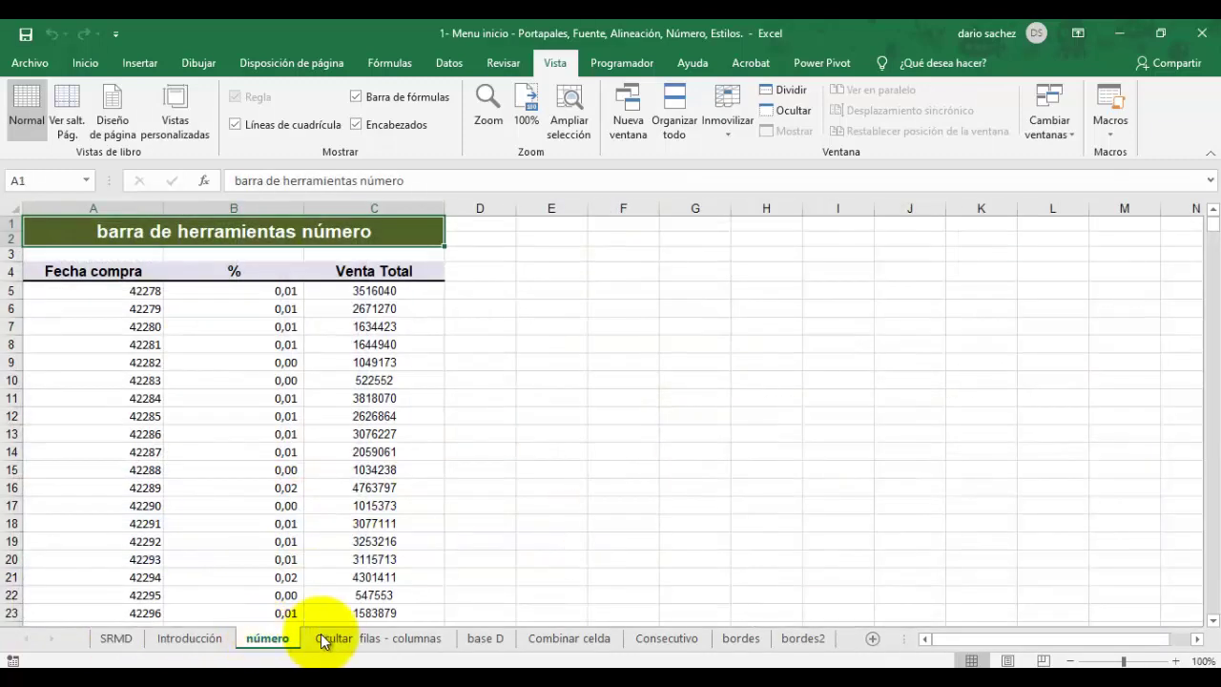
left_click(329, 639)
left_click(481, 639)
left_click(576, 641)
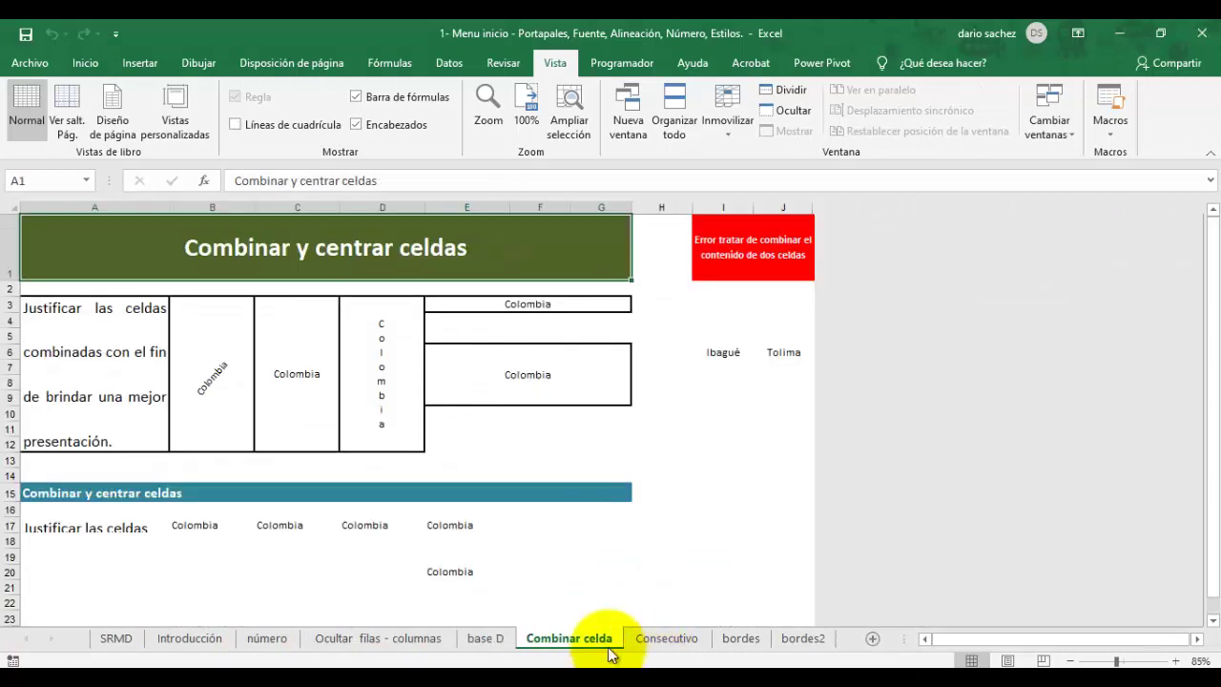
left_click(200, 639)
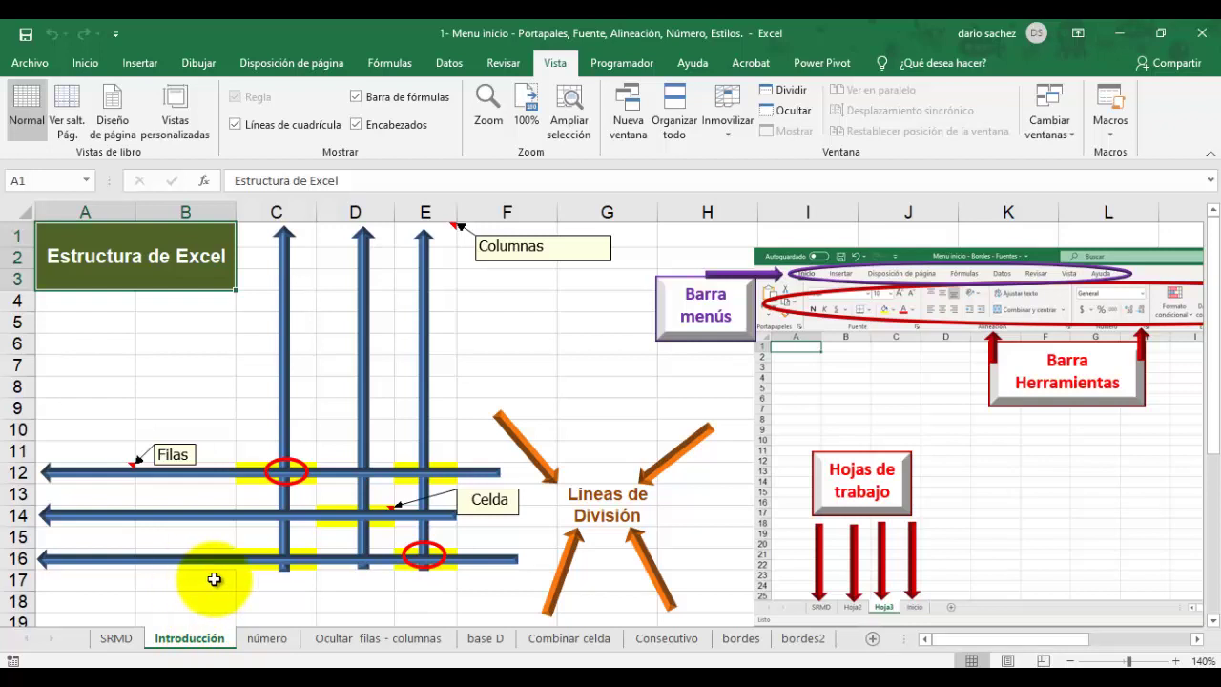
Step: Highlight column E and rows 13 and 12 on the Introducción sheet to examine the column and row structure
left_click(429, 211)
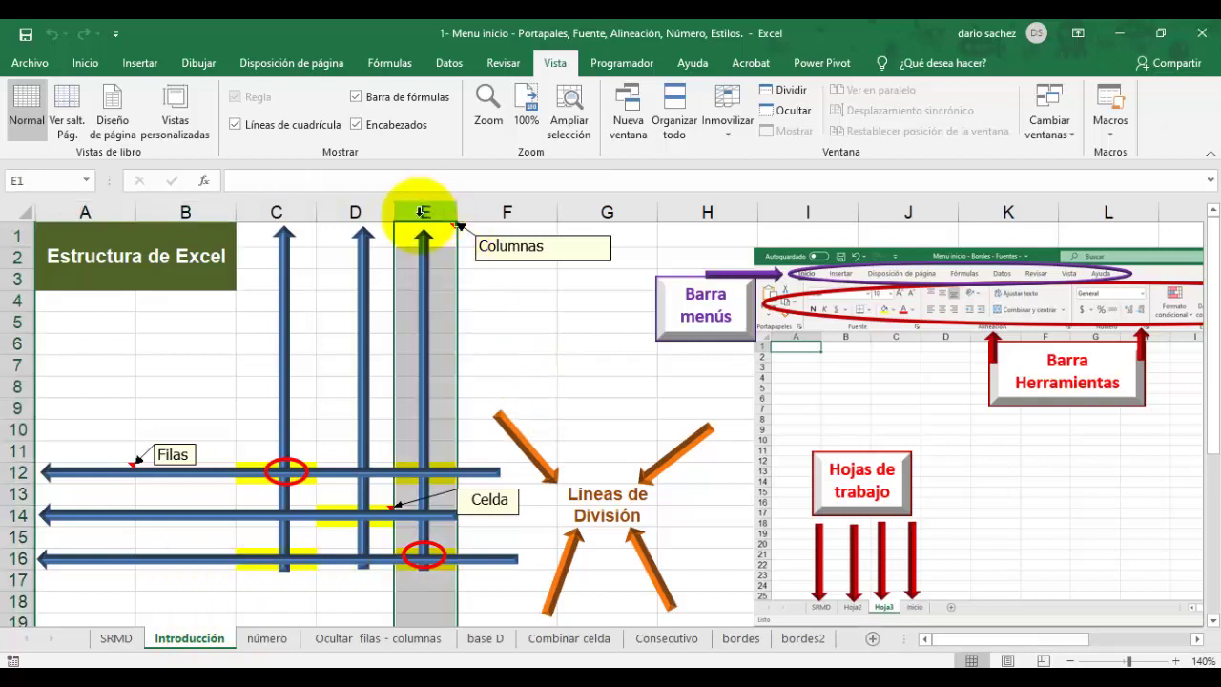
left_click(18, 493)
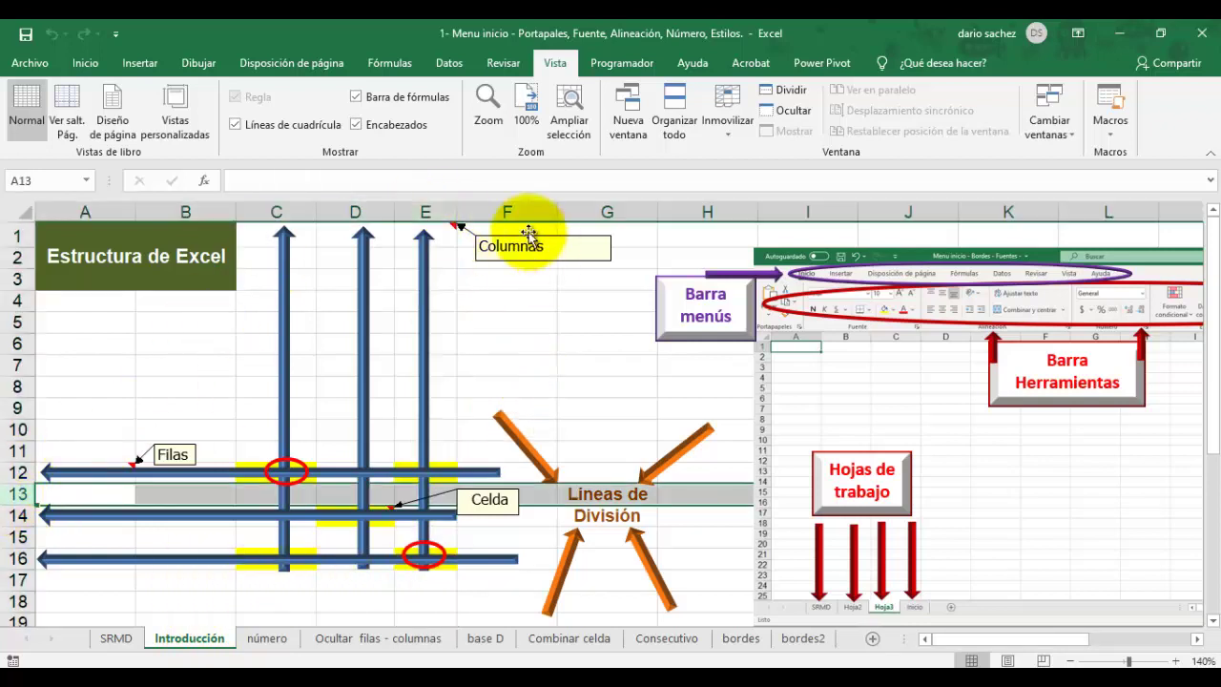
left_click(438, 209)
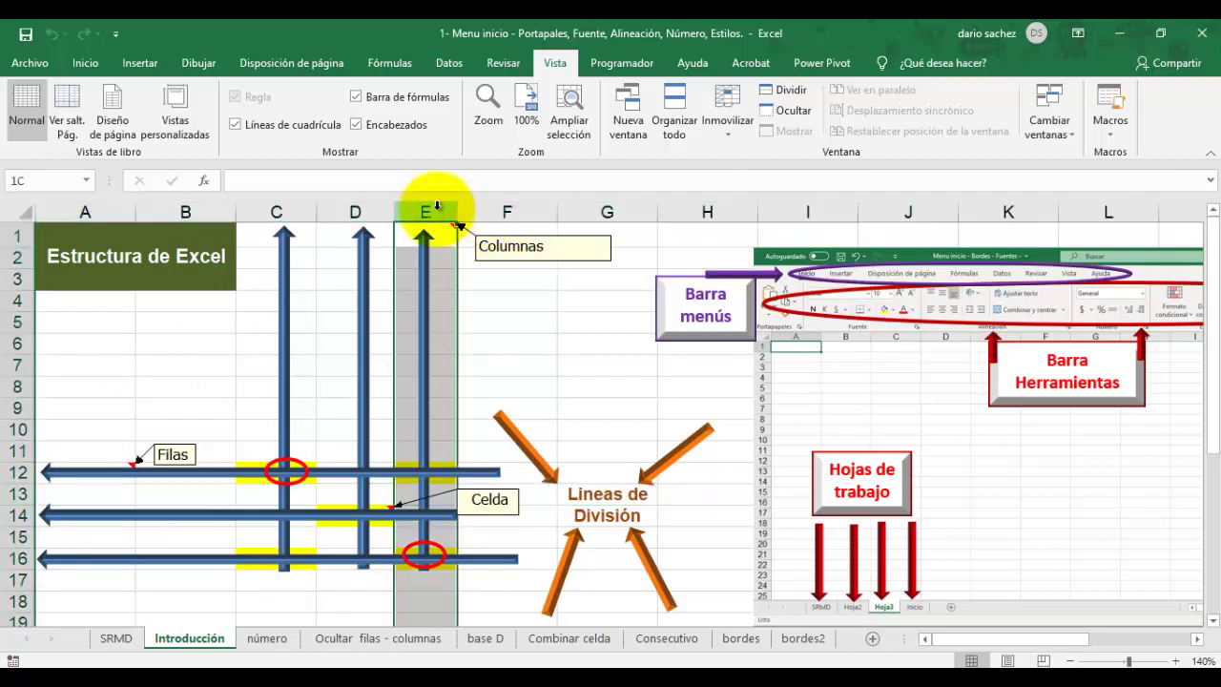
left_click(9, 471)
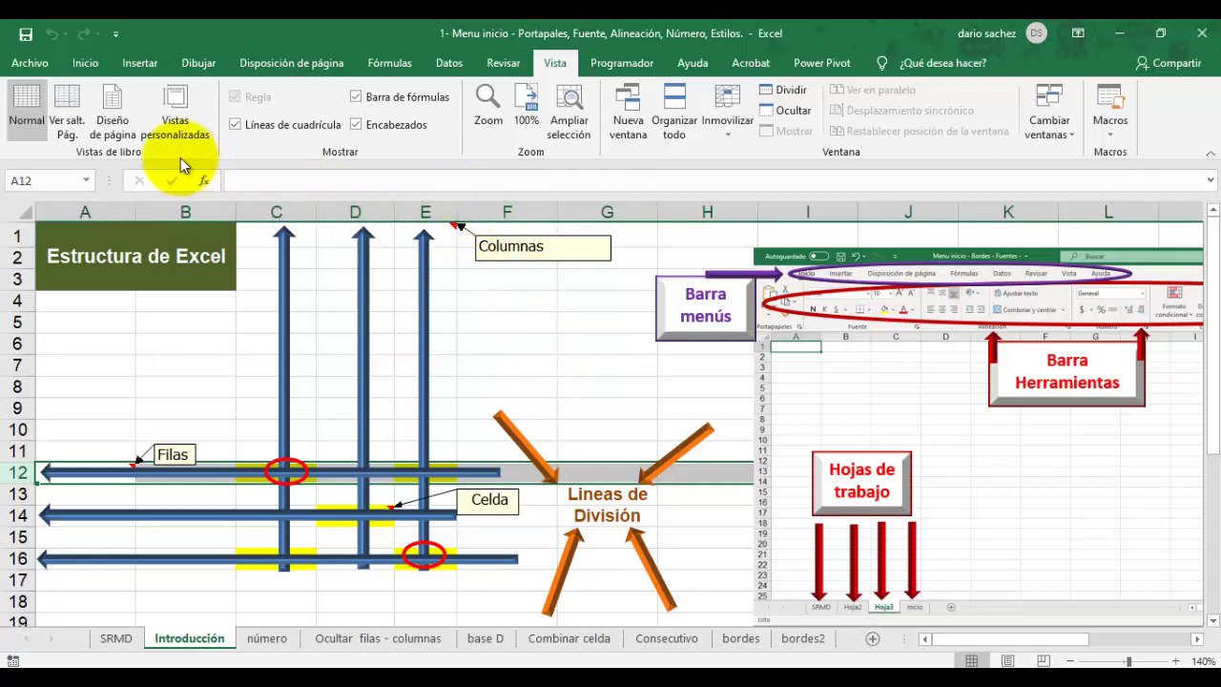
Step: Examine the available fonts, font sizes, border styles and text orientation options without applying any to row 12
left_click(95, 71)
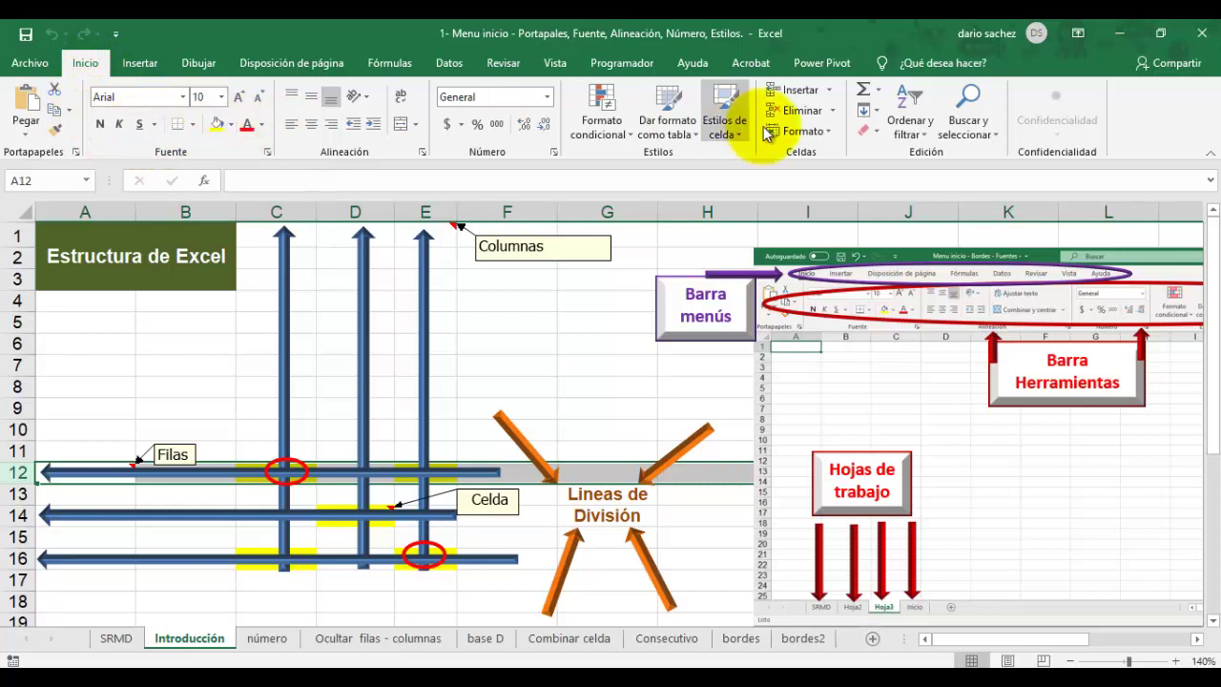
left_click(184, 97)
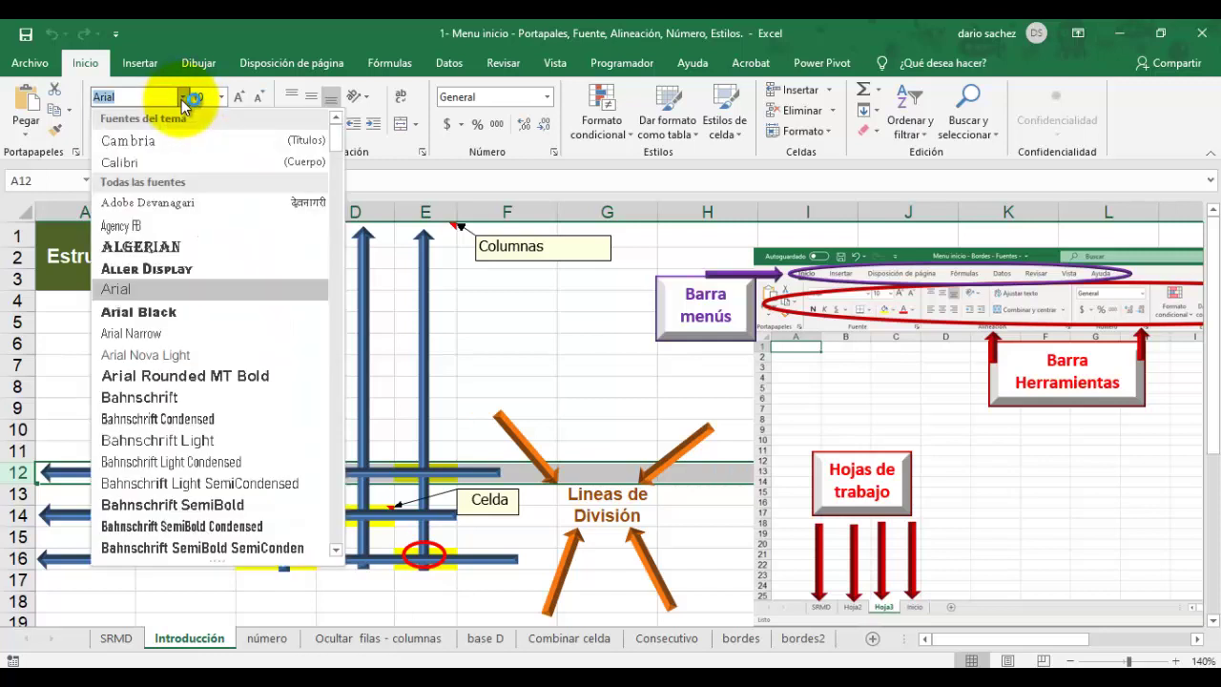
left_click(182, 100)
left_click(221, 98)
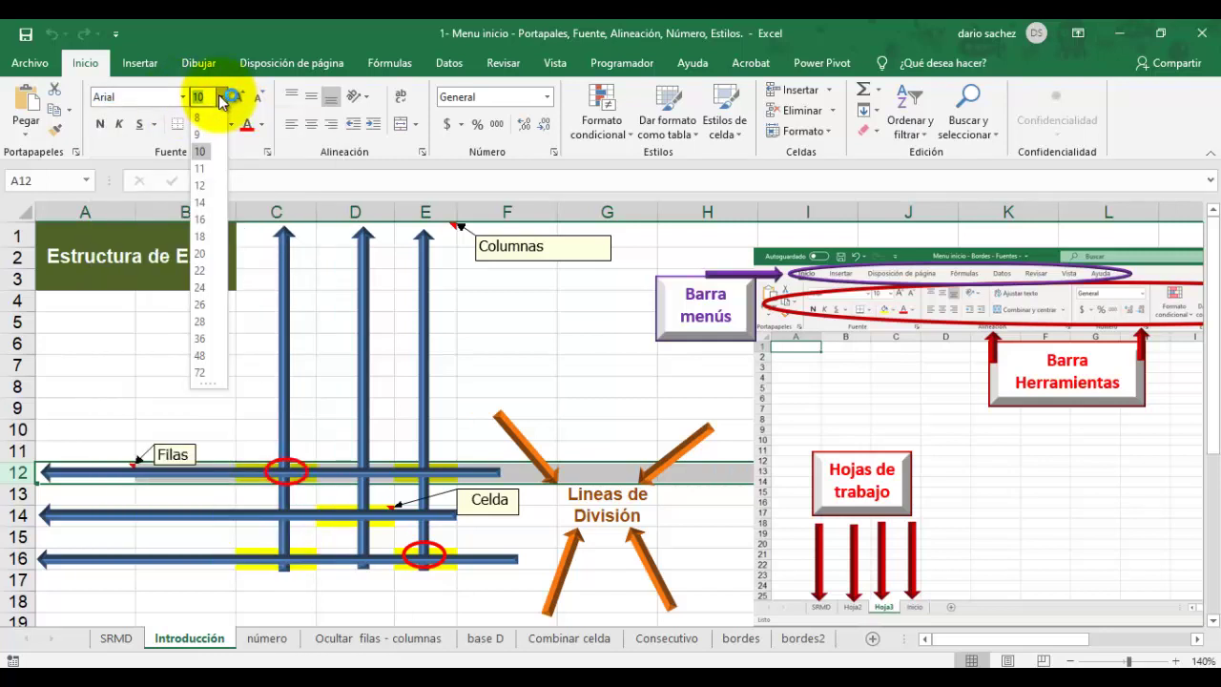
left_click(109, 136)
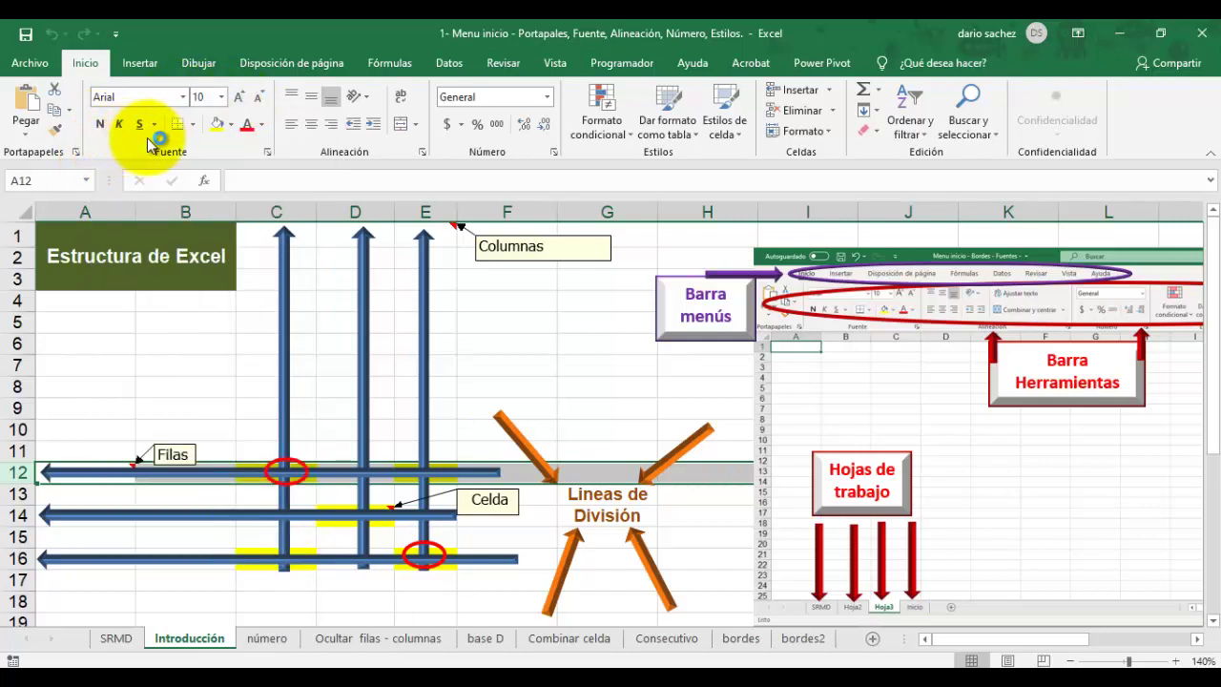
left_click(192, 125)
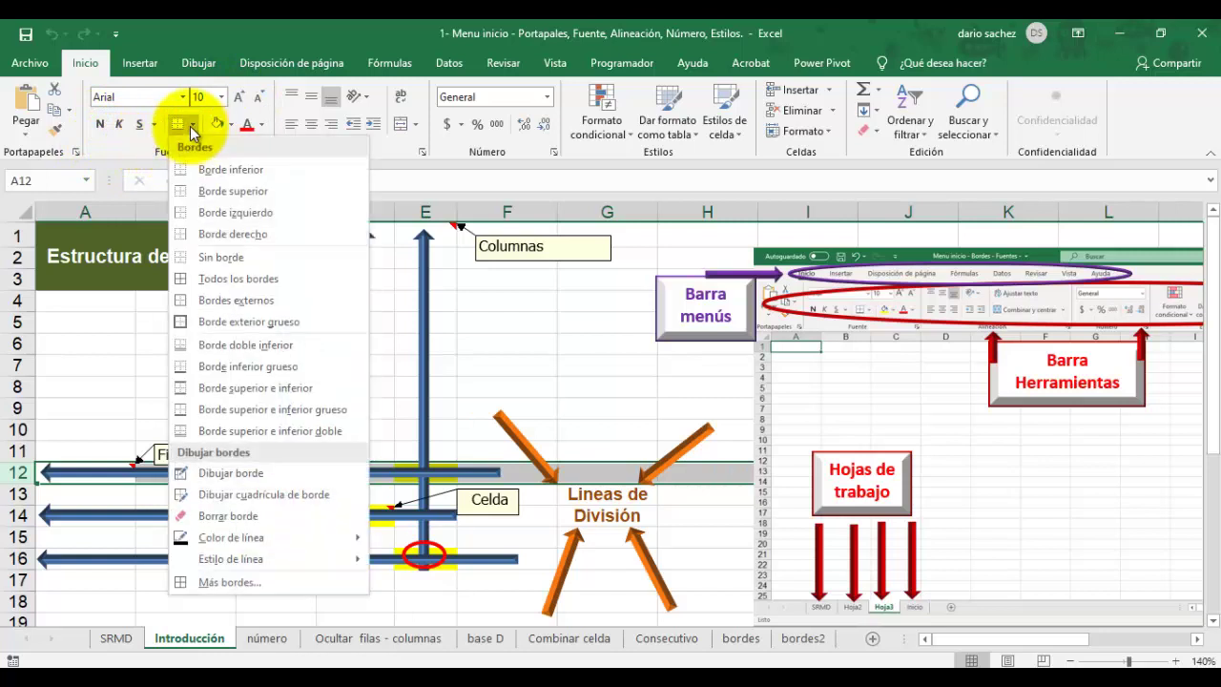
left_click(191, 127)
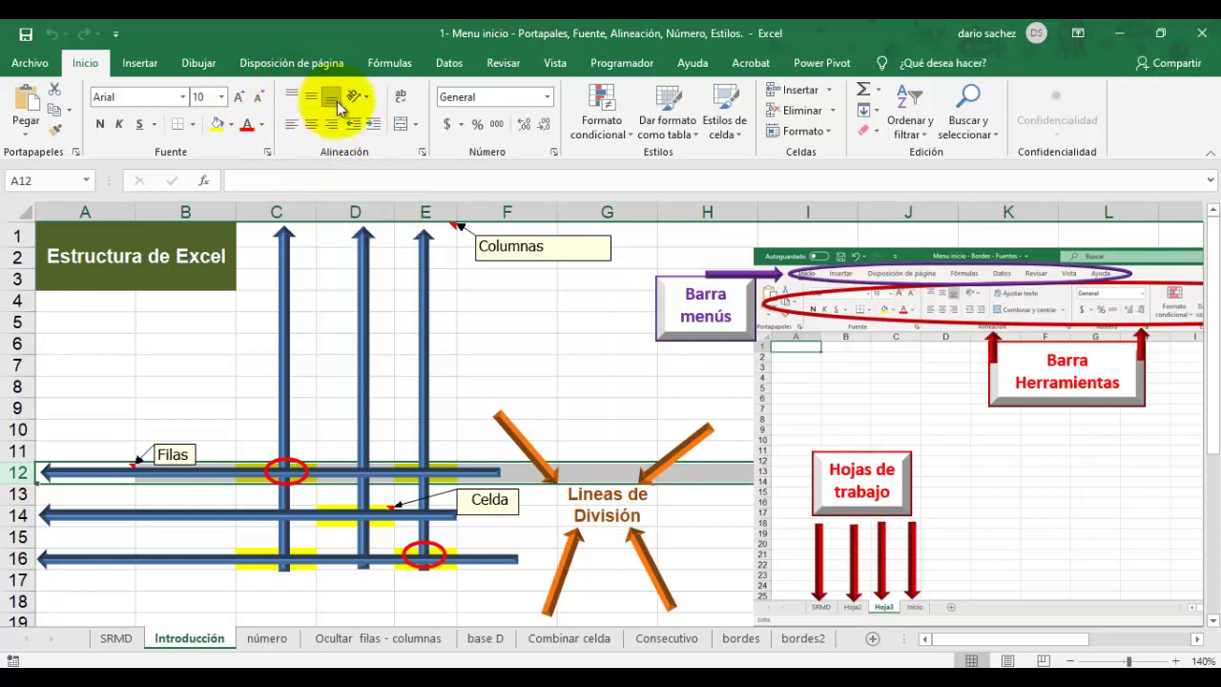
left_click(369, 99)
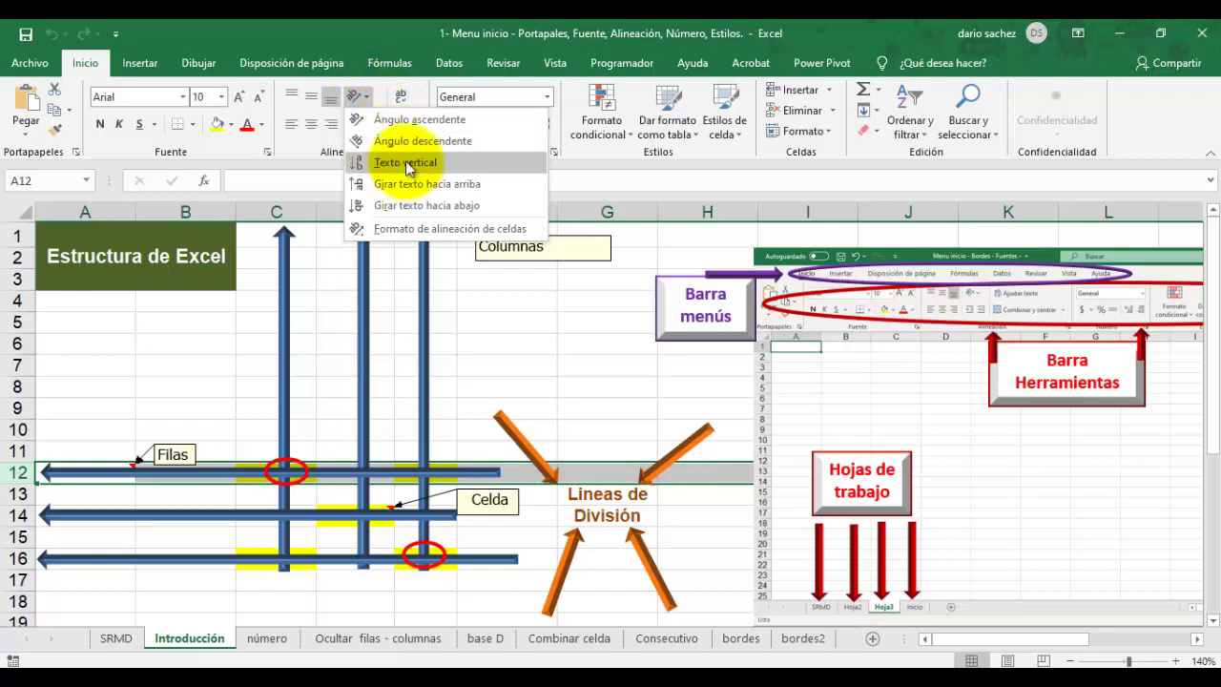
left_click(361, 96)
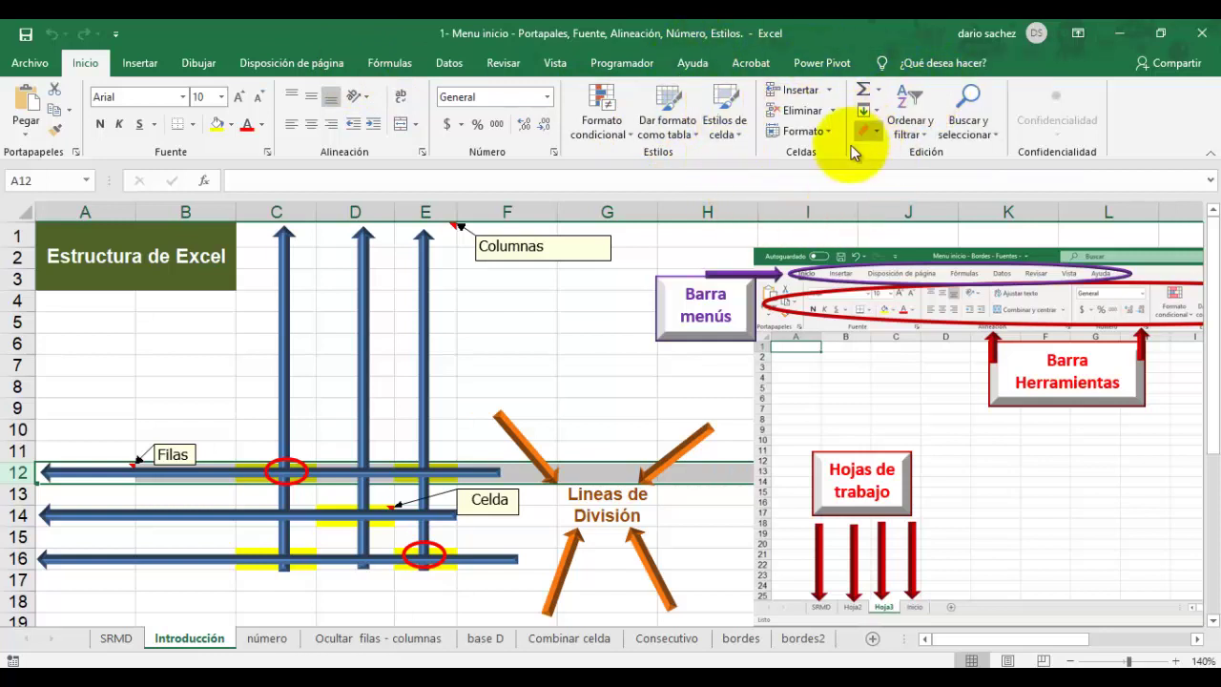
Step: Review the options for deleting and inserting cells and for sorting and filtering data
left_click(830, 110)
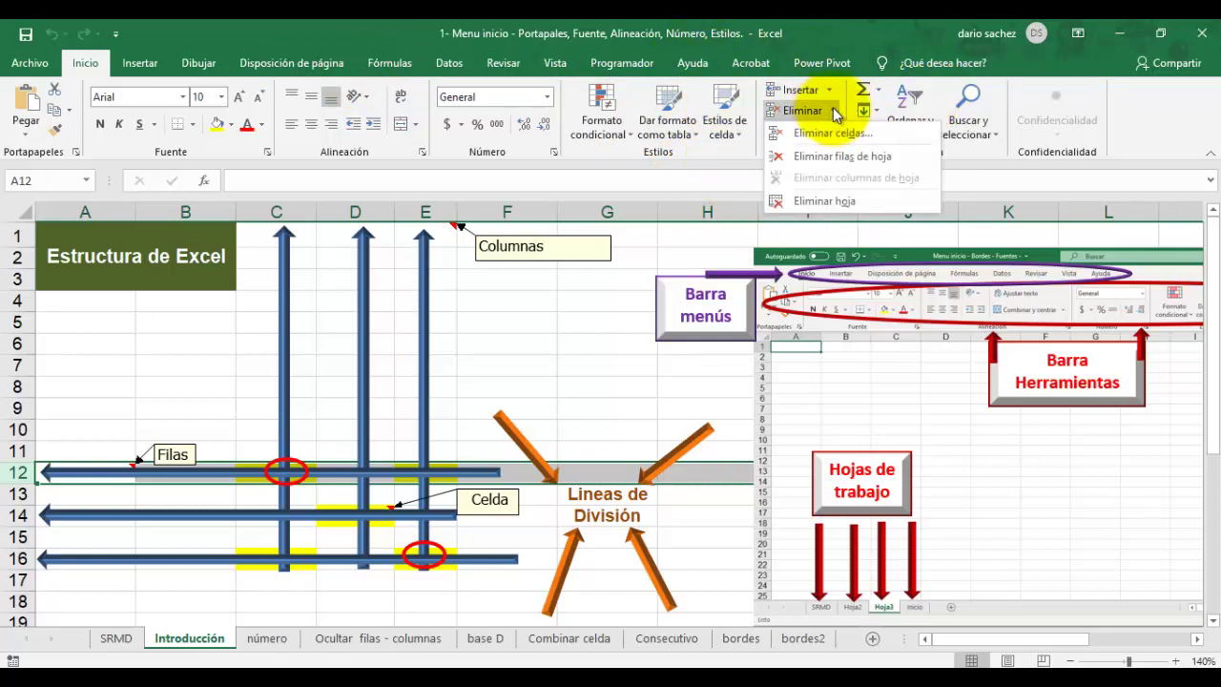
left_click(831, 90)
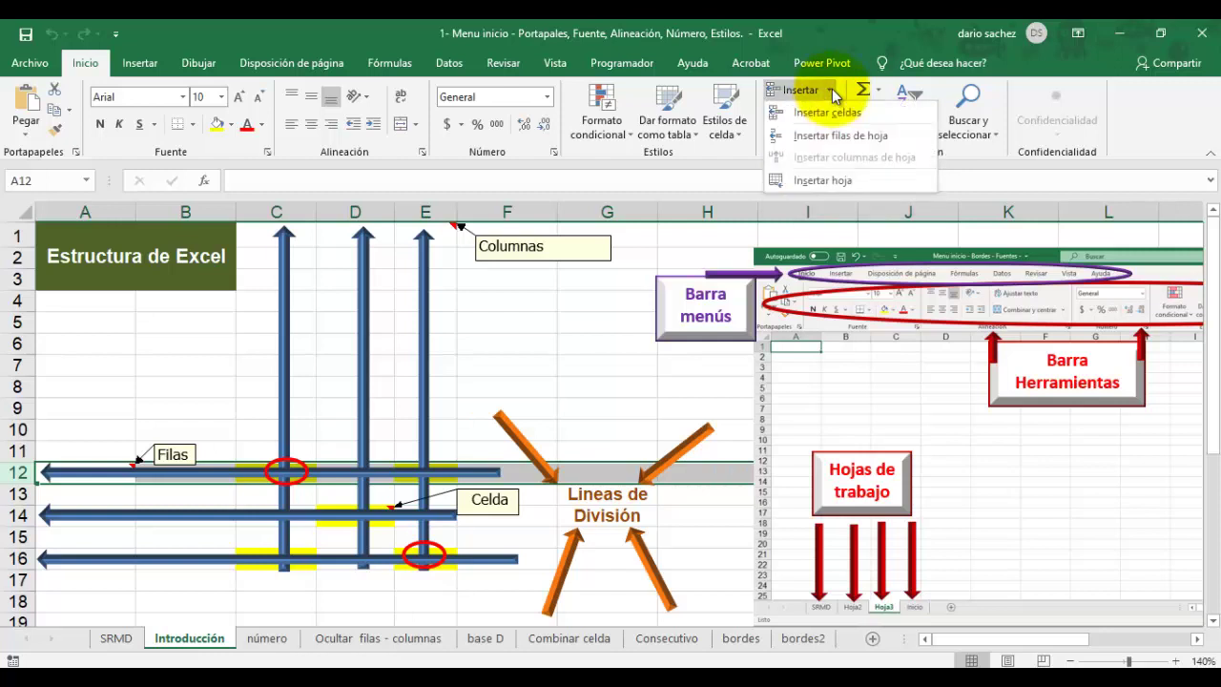
left_click(832, 88)
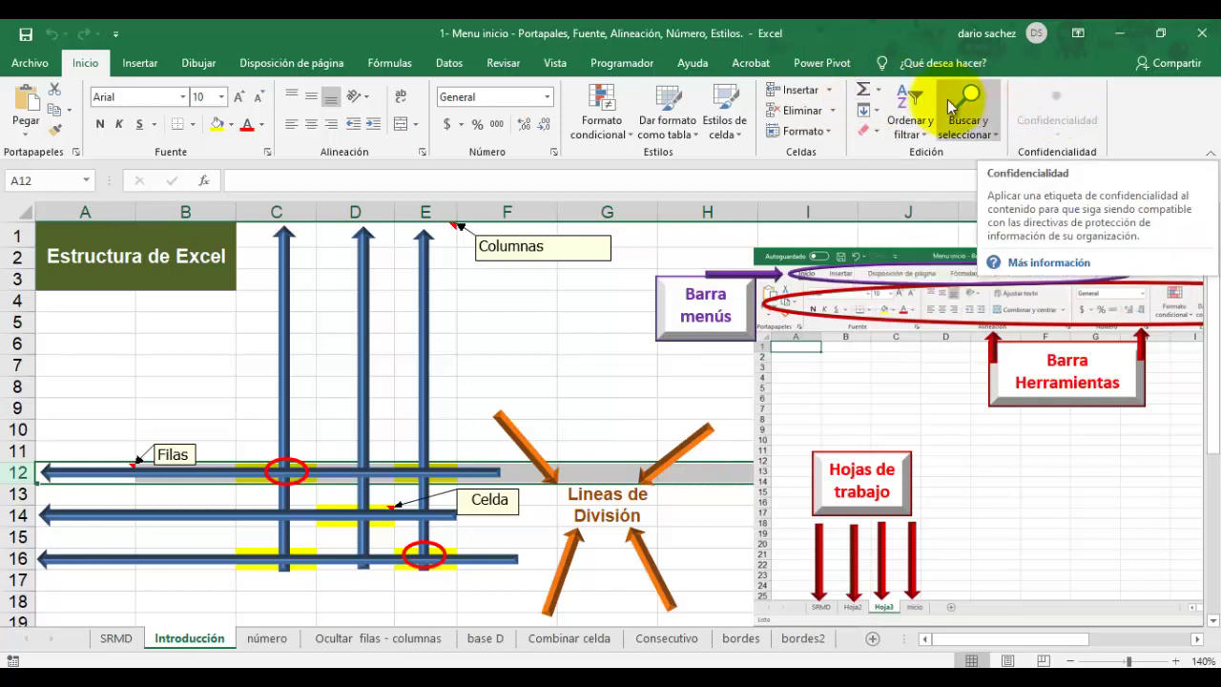
left_click(918, 125)
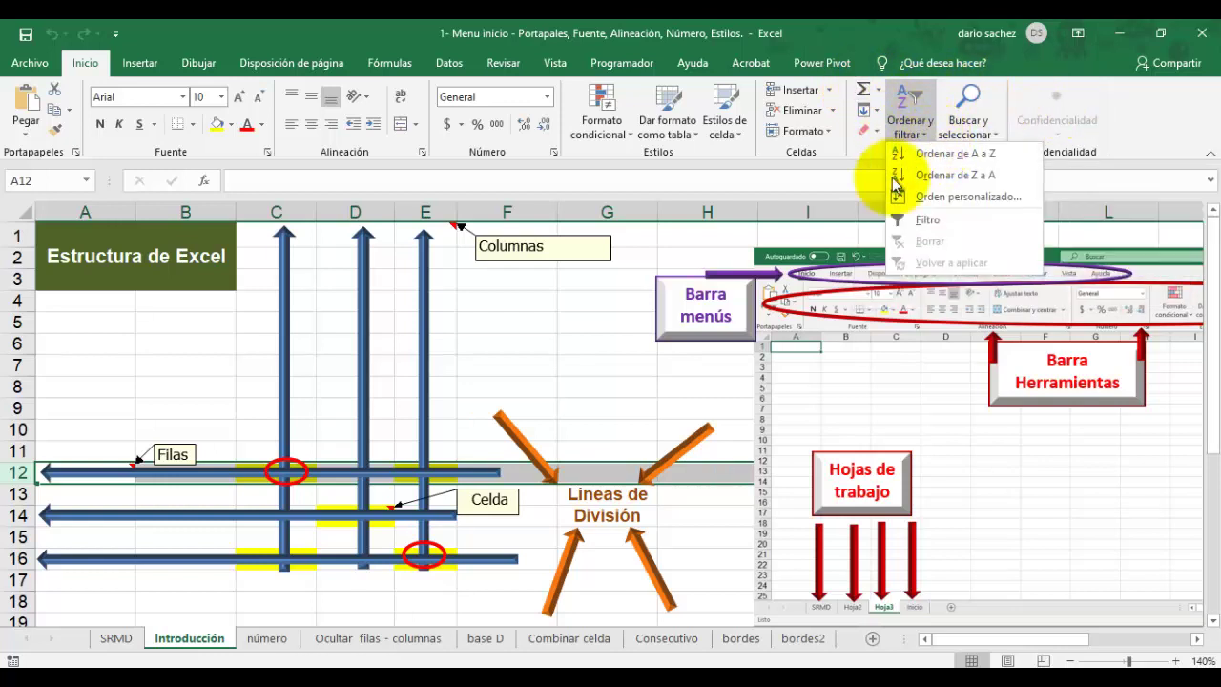
left_click(1135, 103)
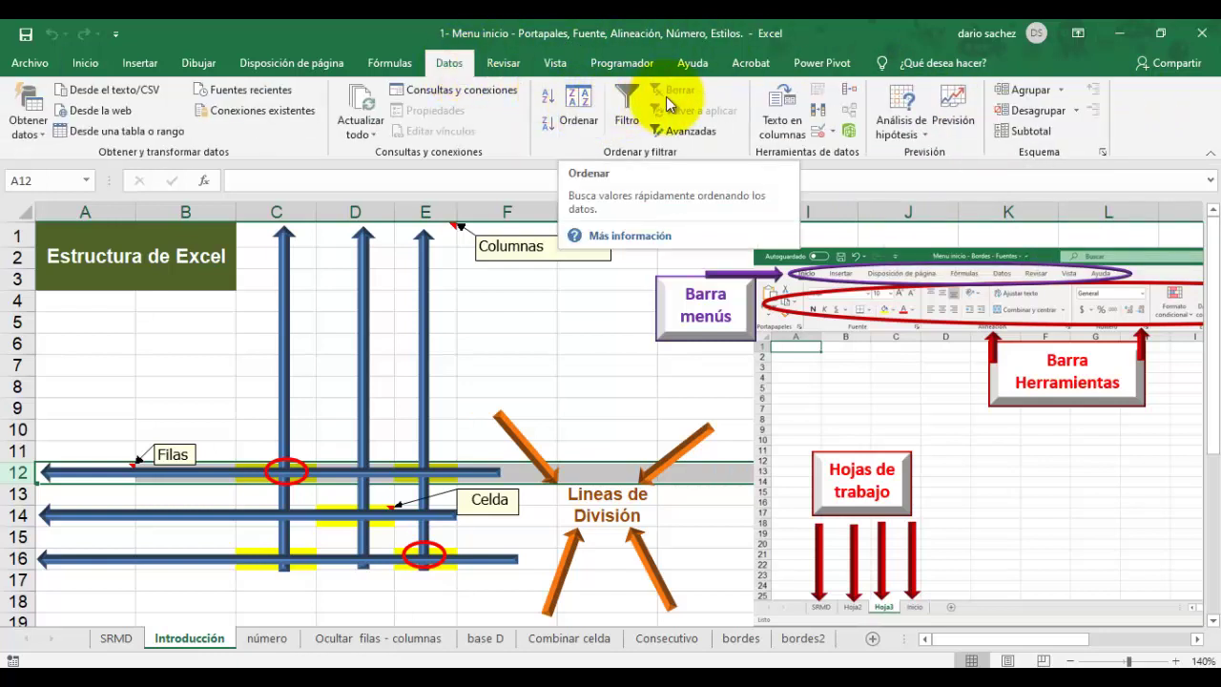
left_click(84, 62)
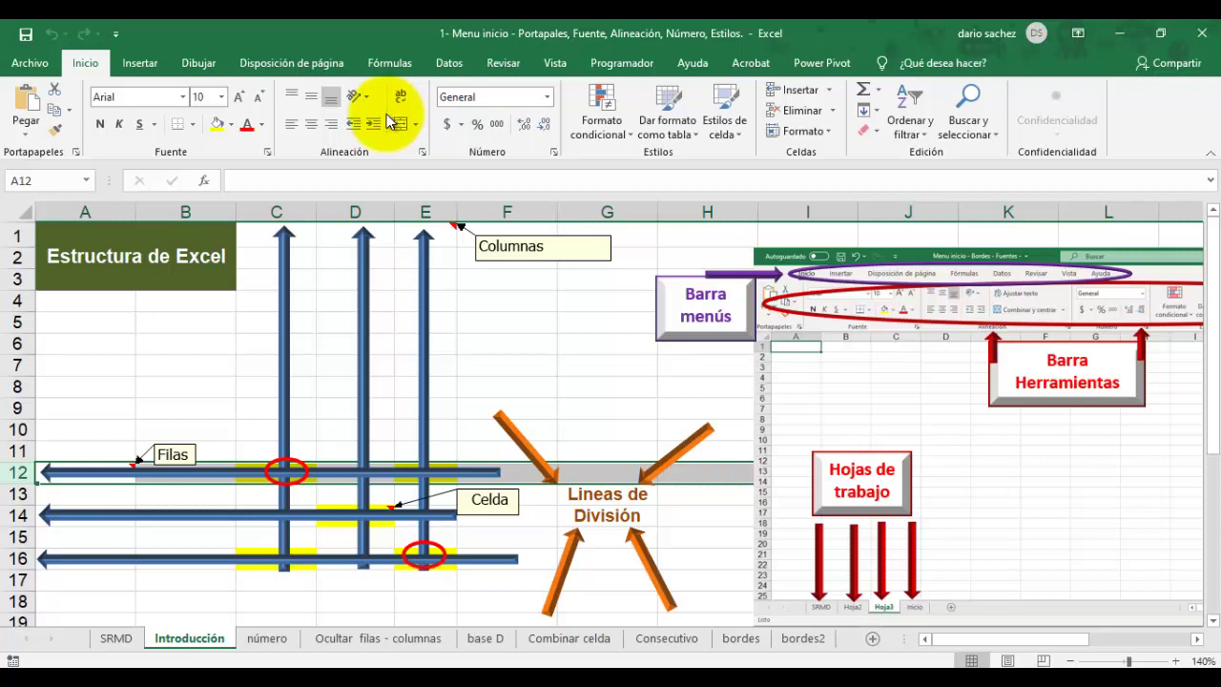
Step: Examine the insertable content, including the illustration types and the add-ins
left_click(135, 67)
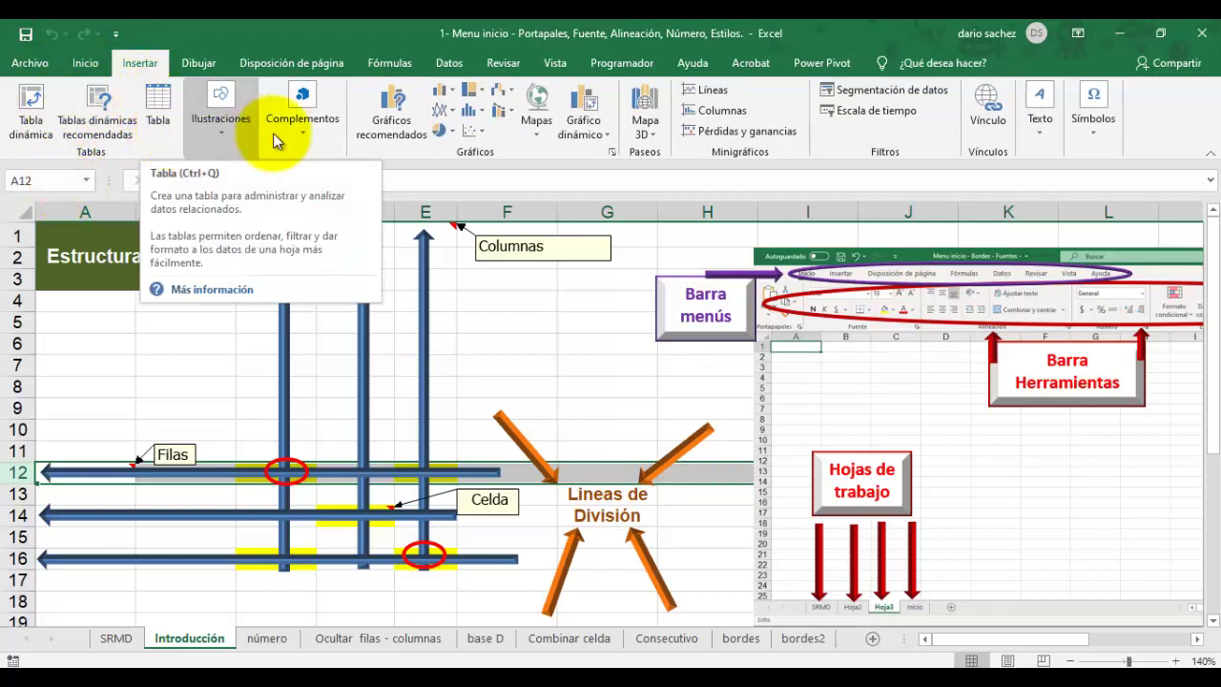
left_click(219, 134)
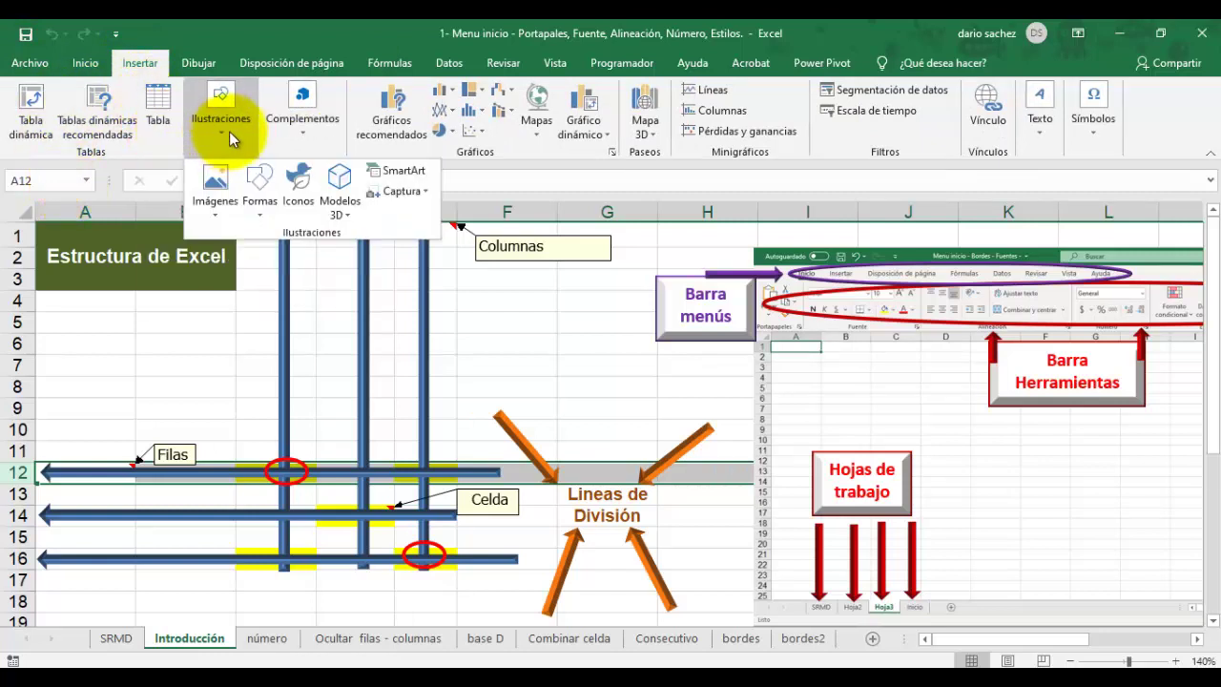
left_click(302, 139)
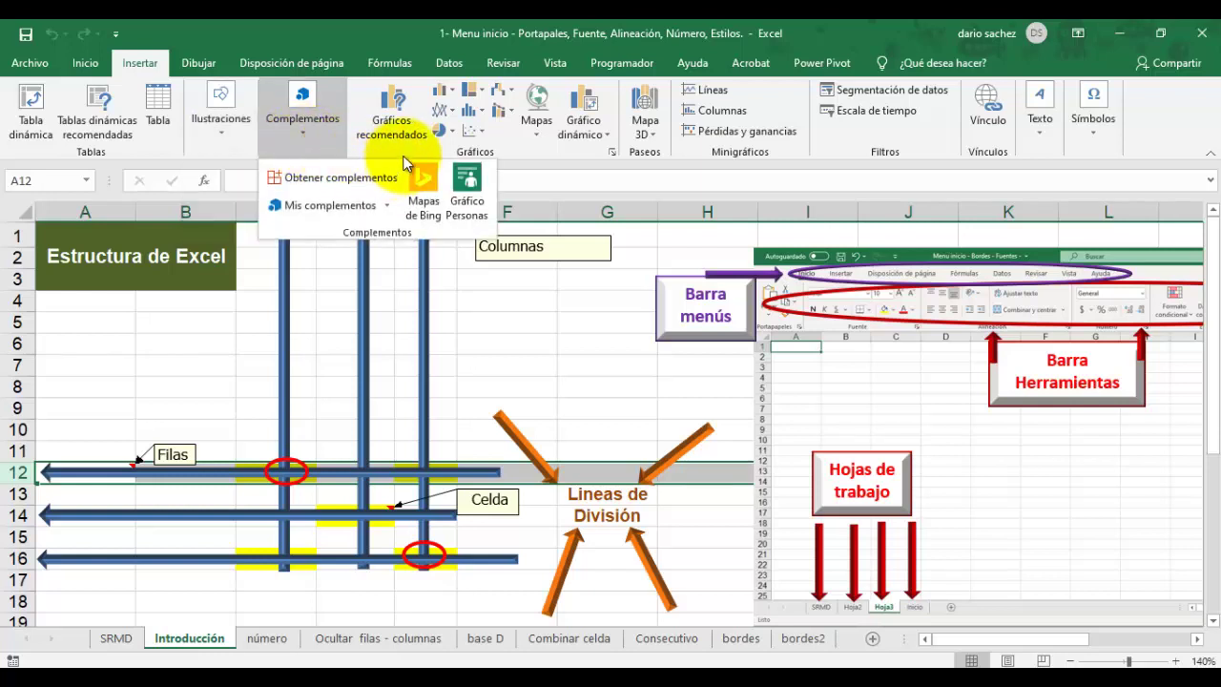
left_click(550, 158)
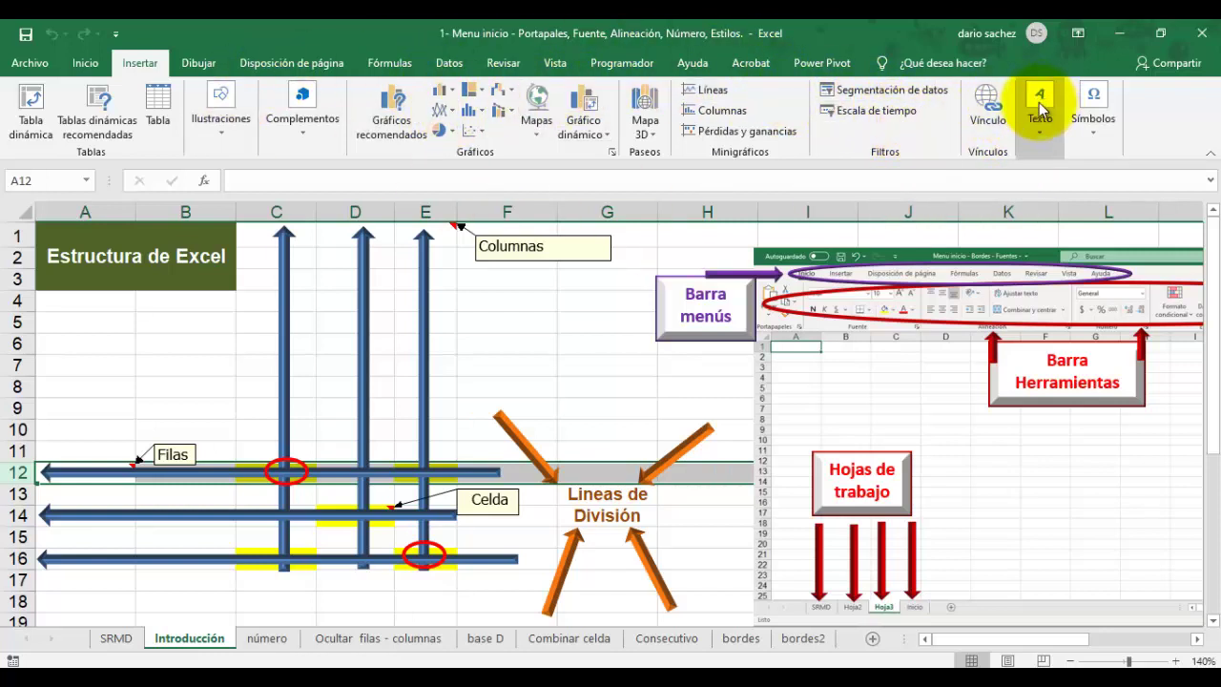
Step: Review the drawing, page layout, formula, data, review, view, developer, help and Acrobat commands in turn
left_click(195, 65)
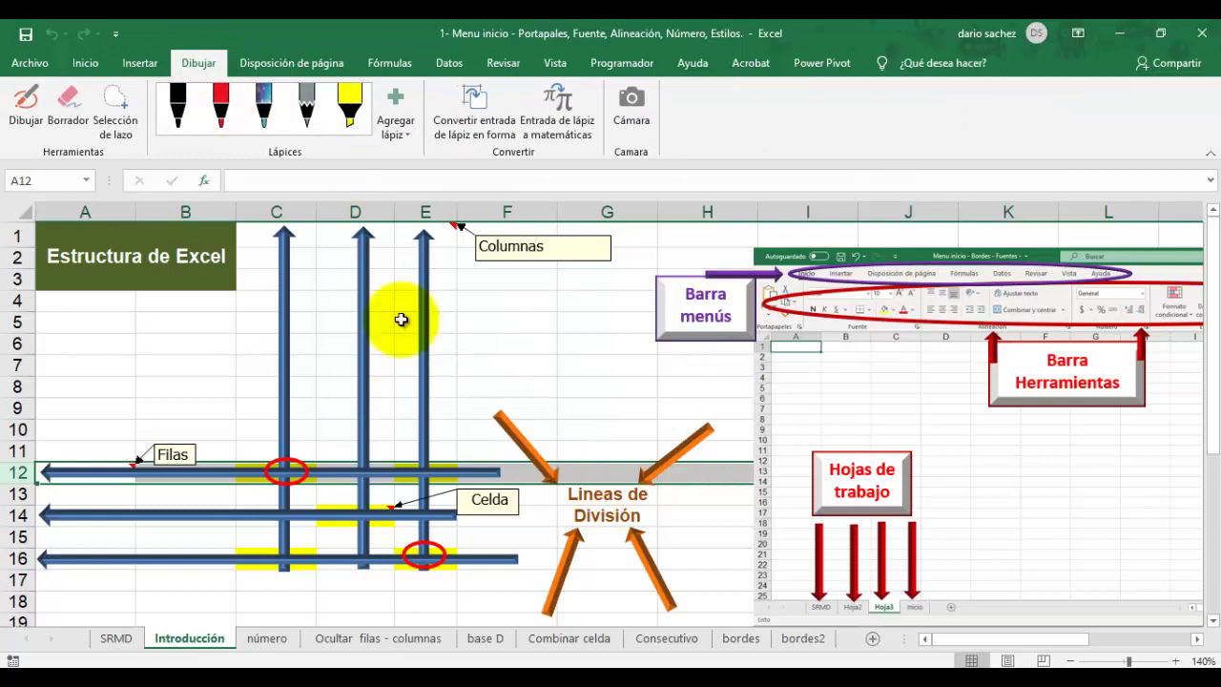
left_click(282, 64)
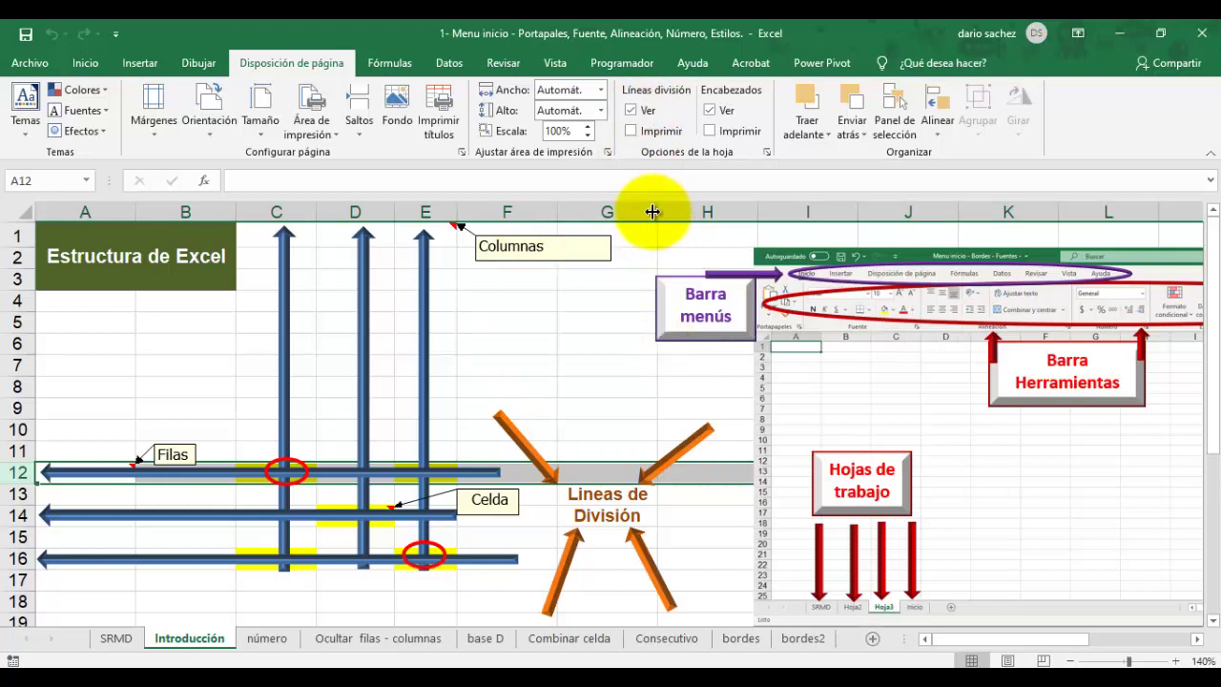
left_click(376, 63)
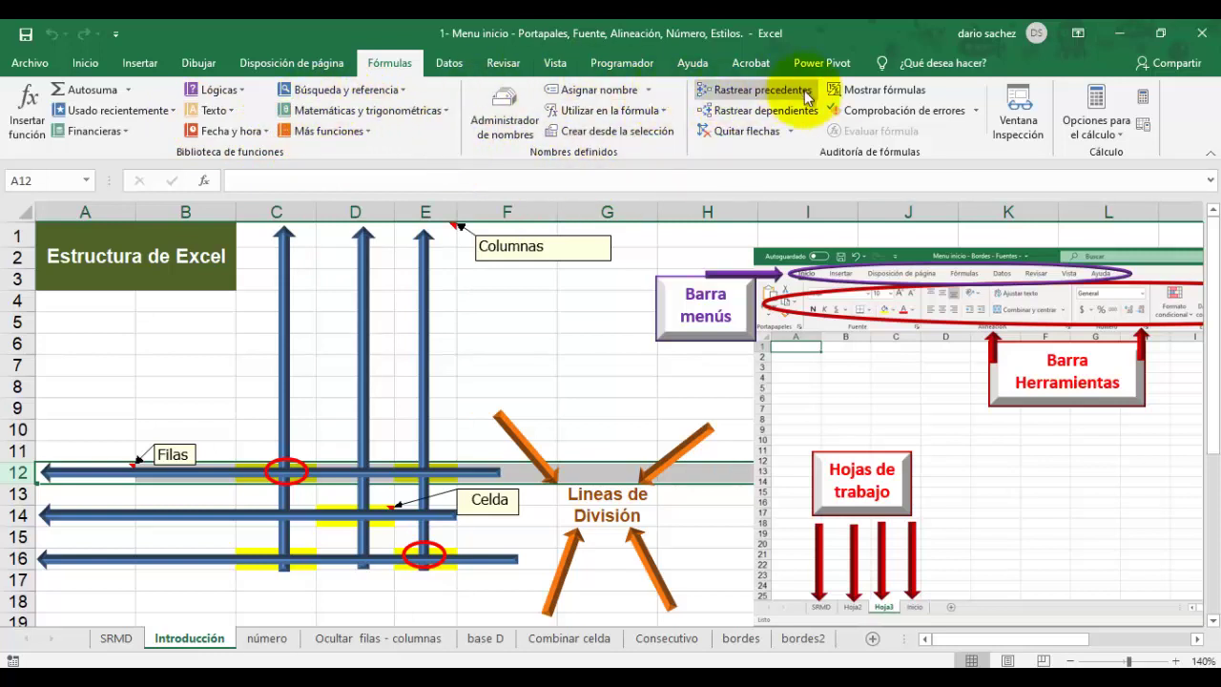
left_click(448, 61)
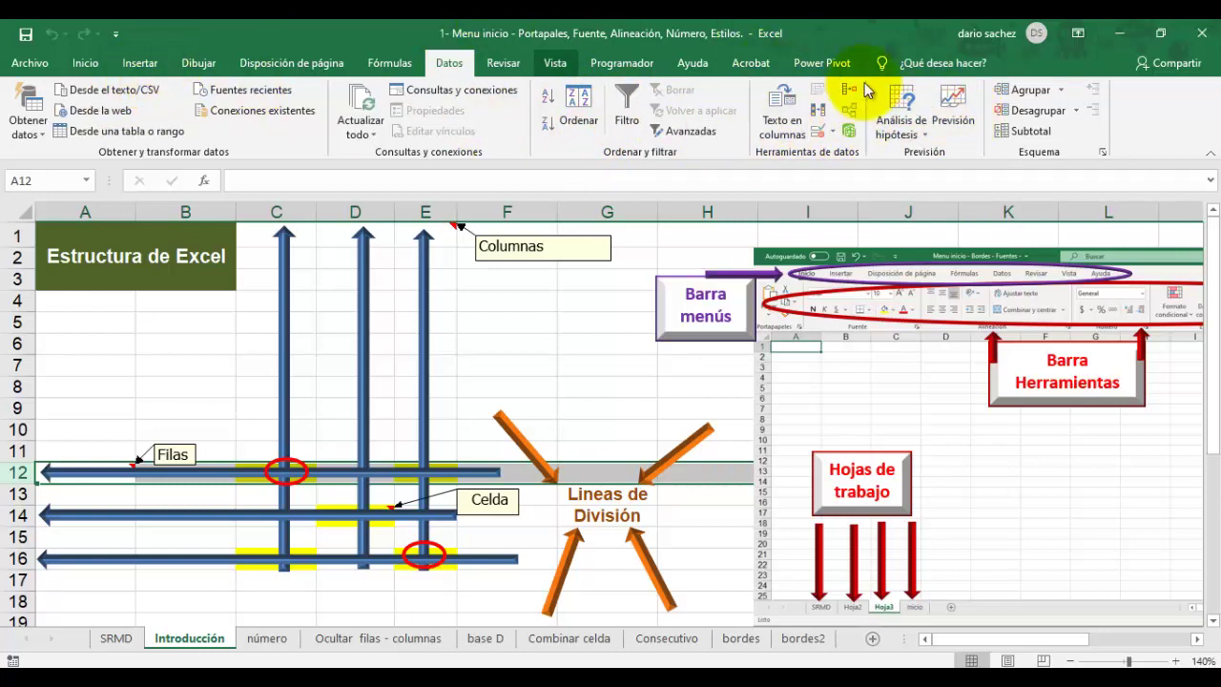
left_click(502, 63)
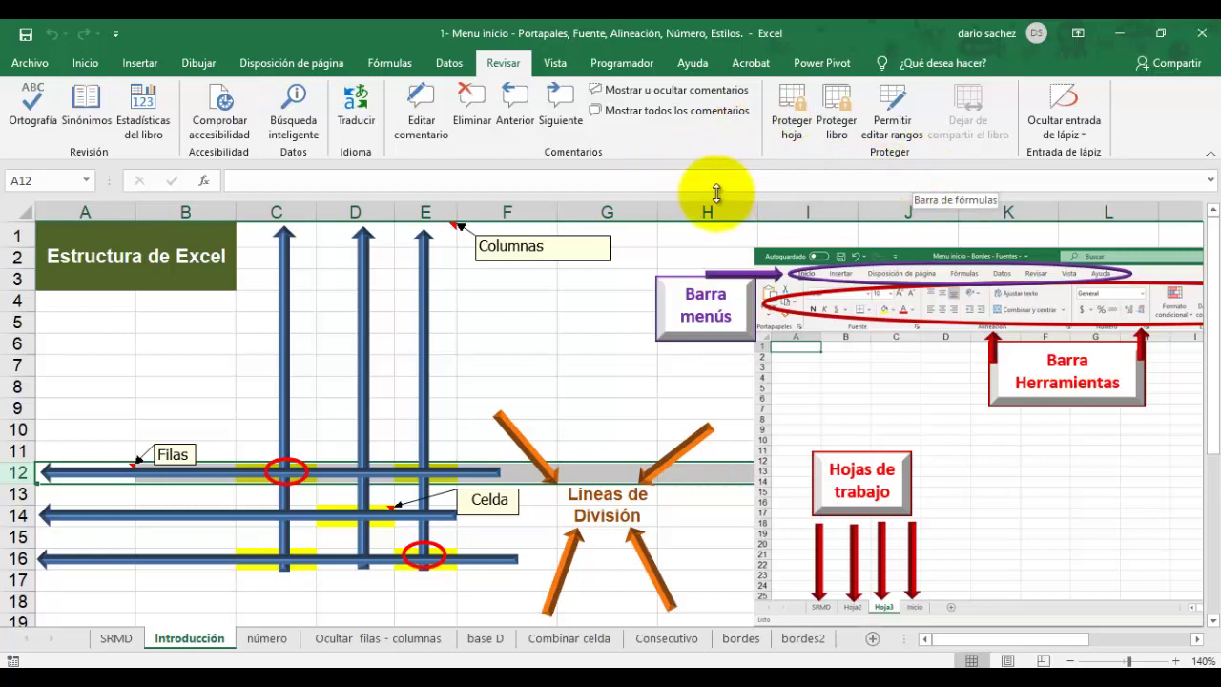
left_click(559, 65)
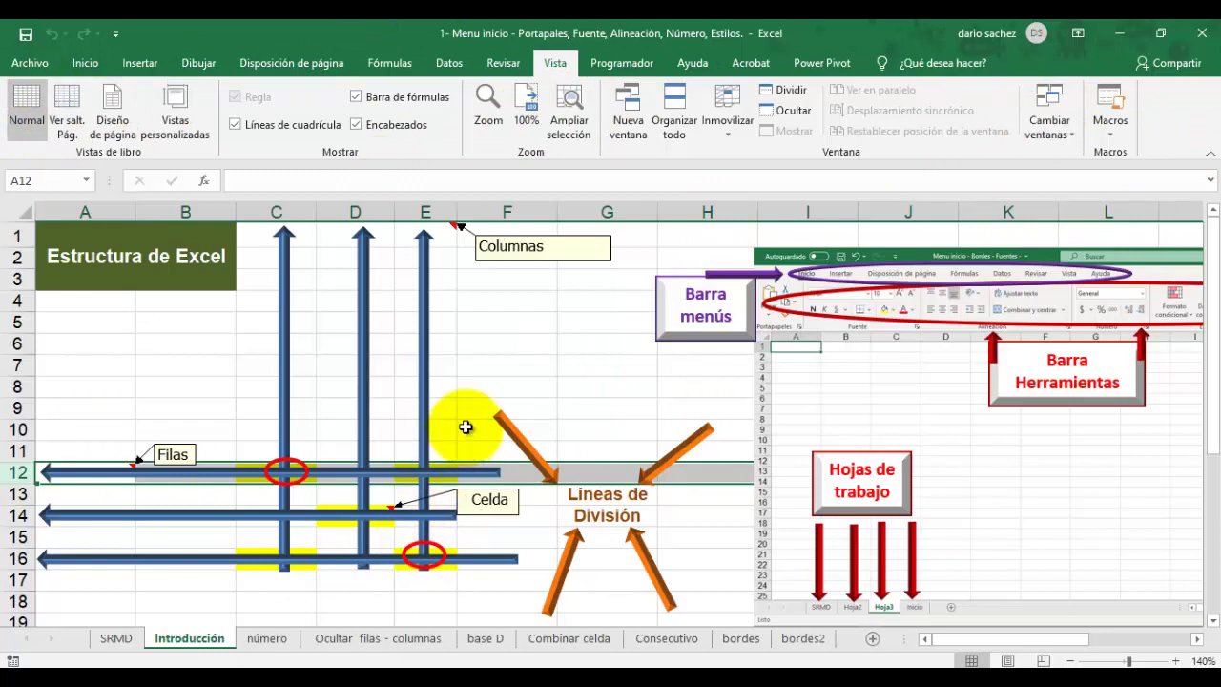
left_click(634, 67)
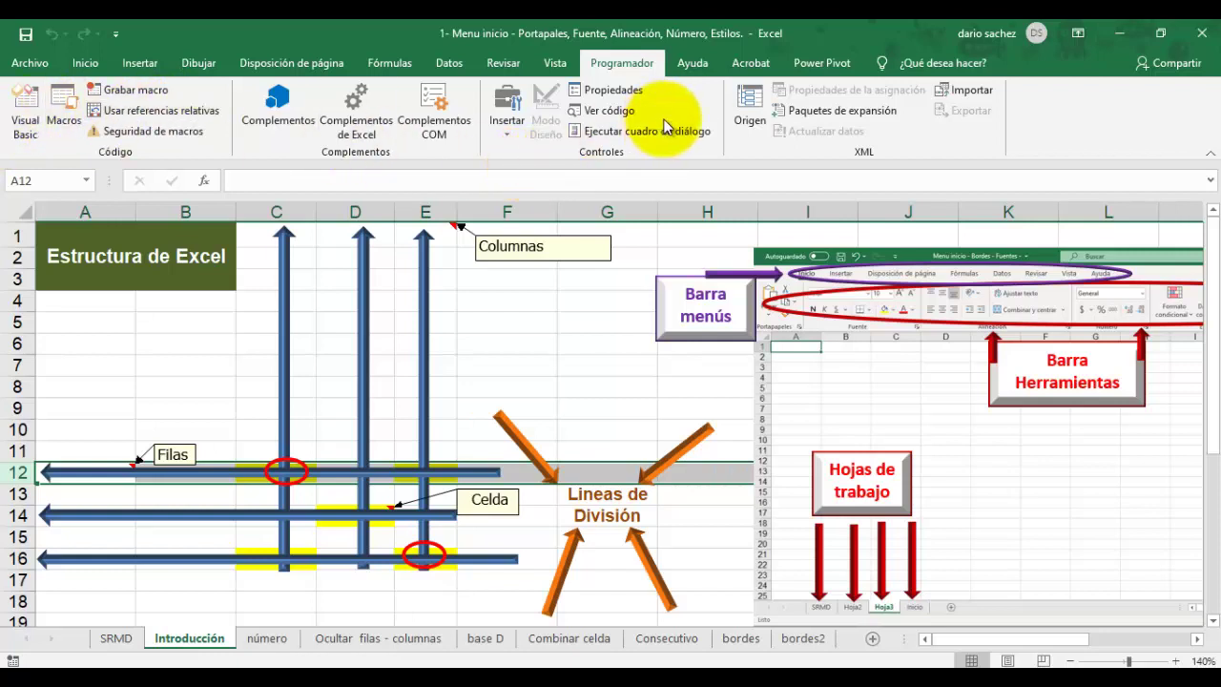
left_click(694, 64)
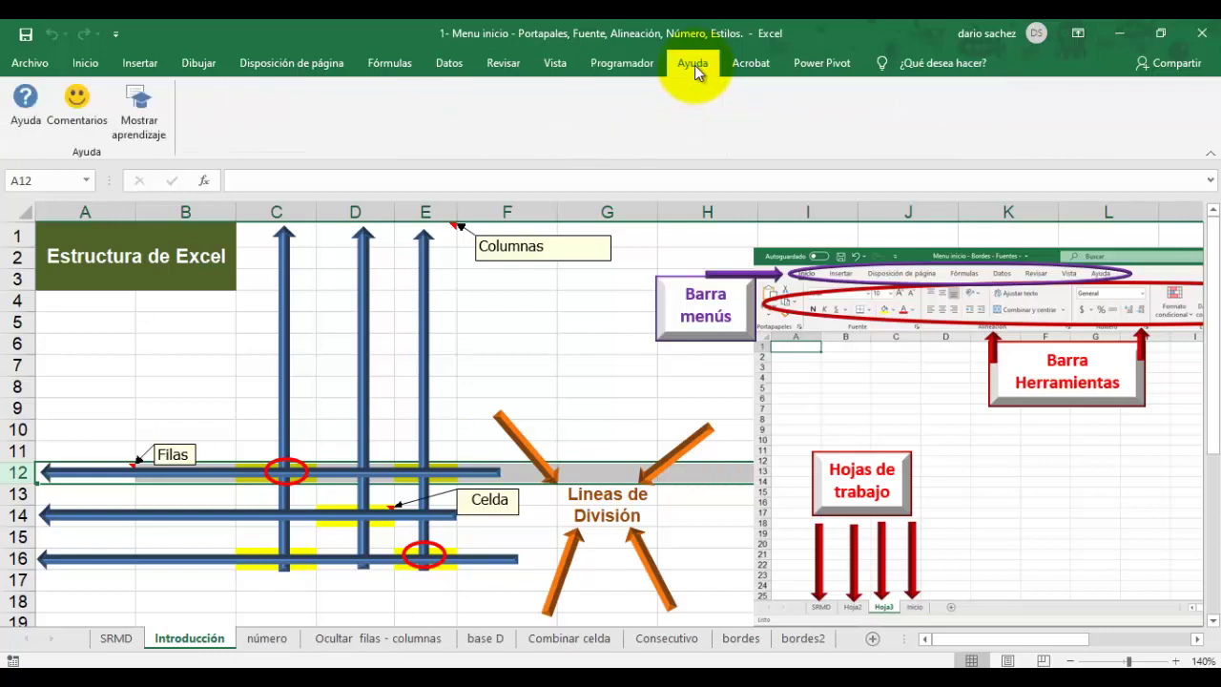
left_click(746, 65)
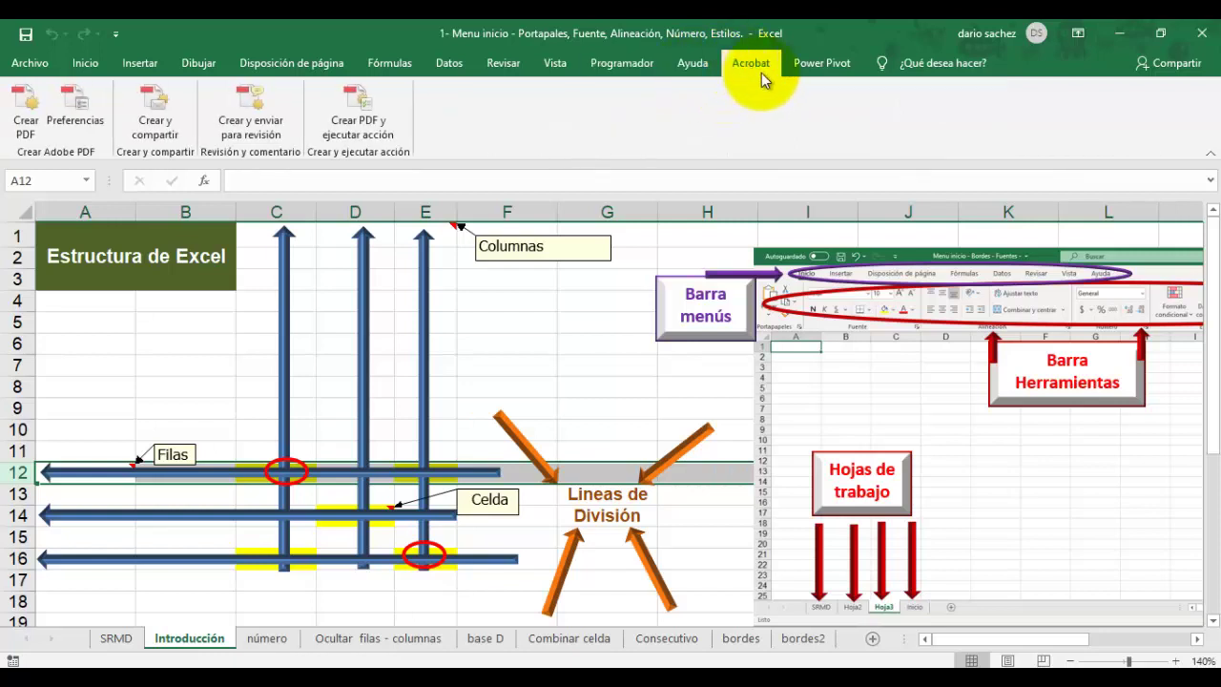
Step: Review the Power Pivot commands and return to the Inicio commands
left_click(813, 71)
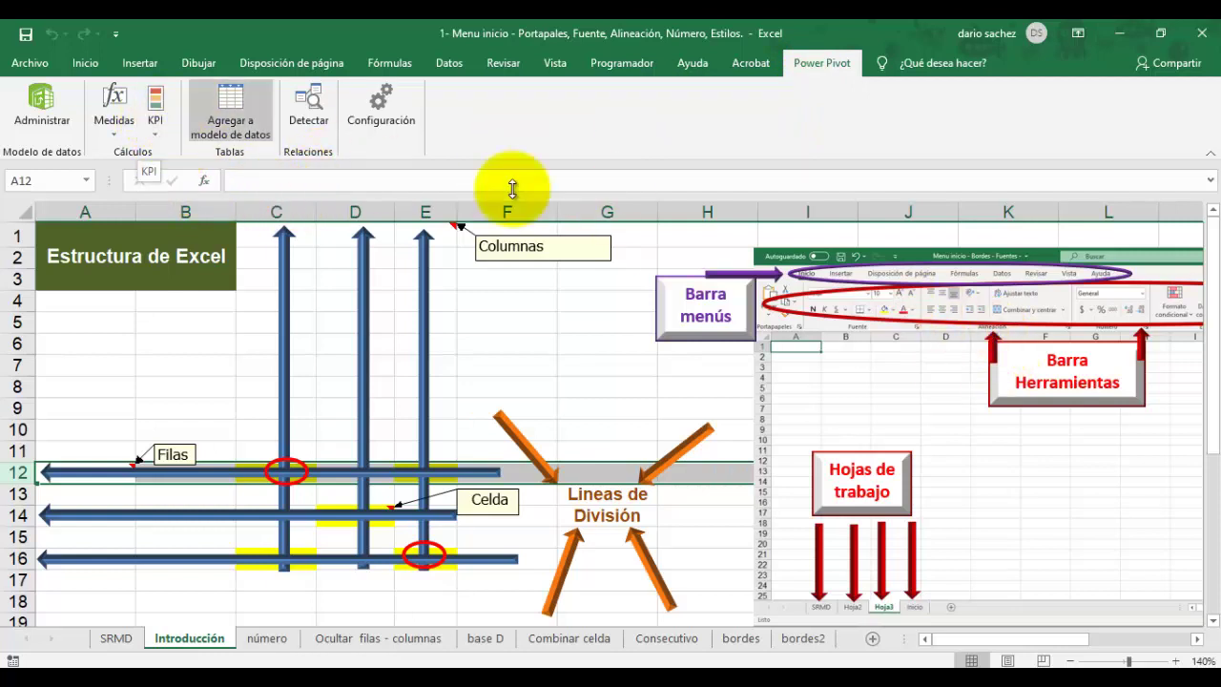
left_click(86, 67)
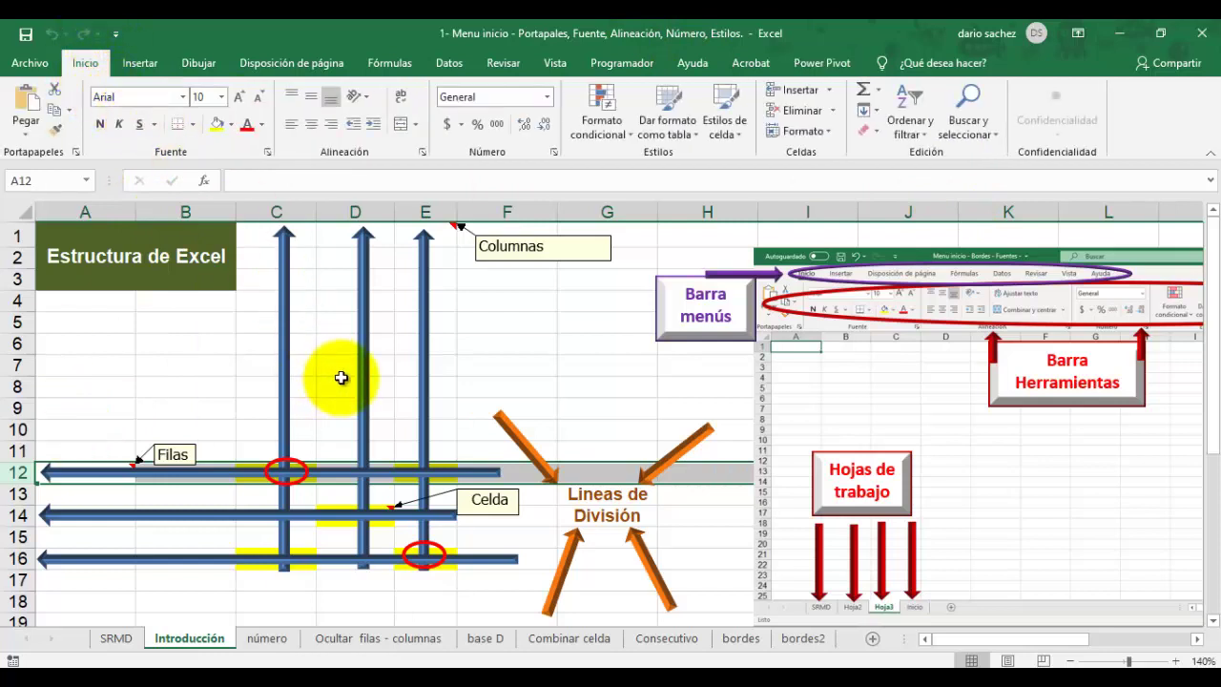
Step: Select column F and rows 10 and 8 to show how they cross, and fill cell F8 with yellow
left_click(505, 210)
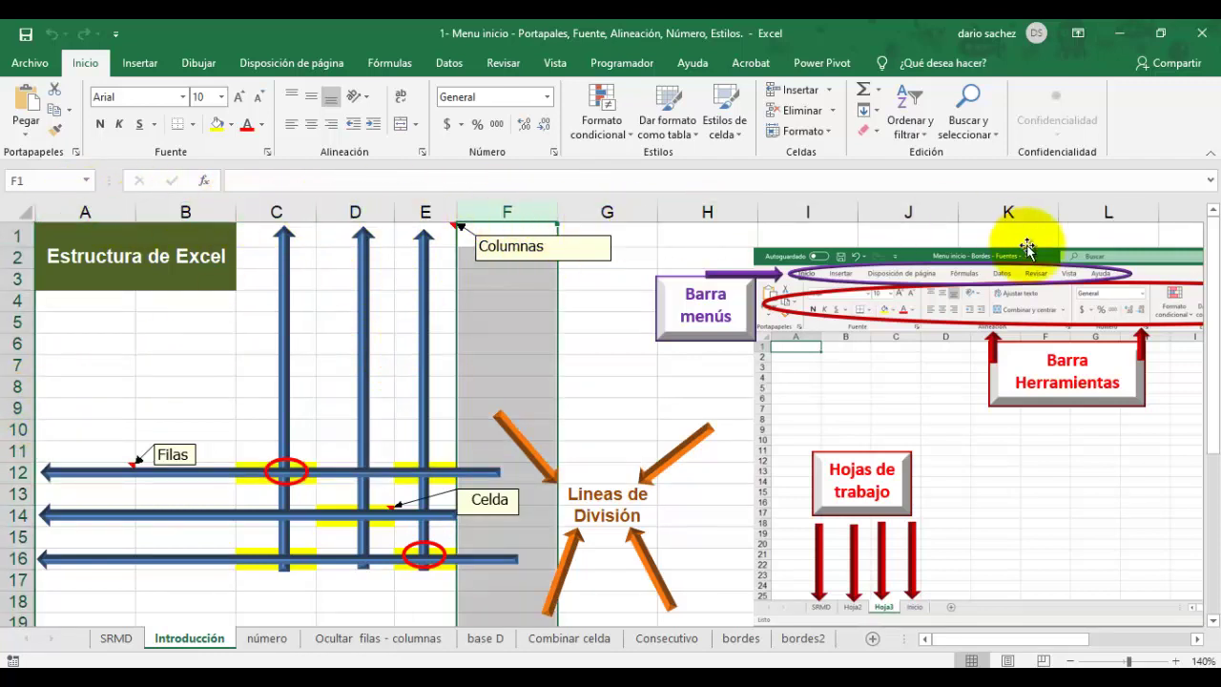
left_click(5, 431)
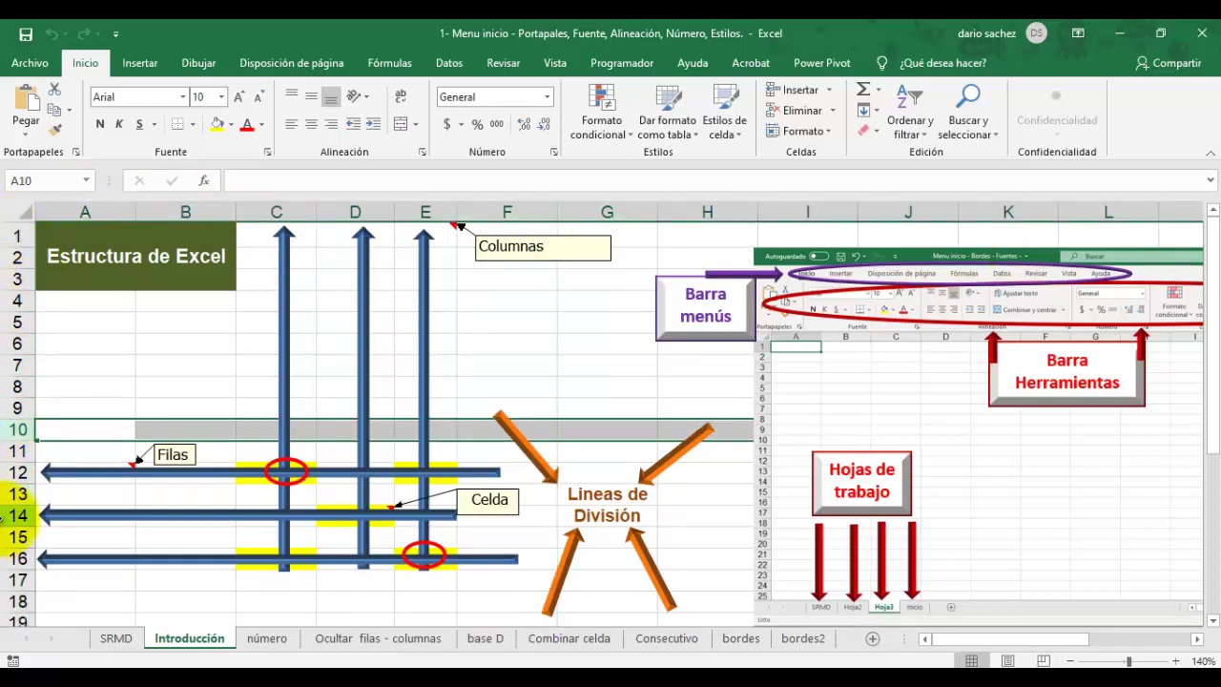
left_click(499, 211)
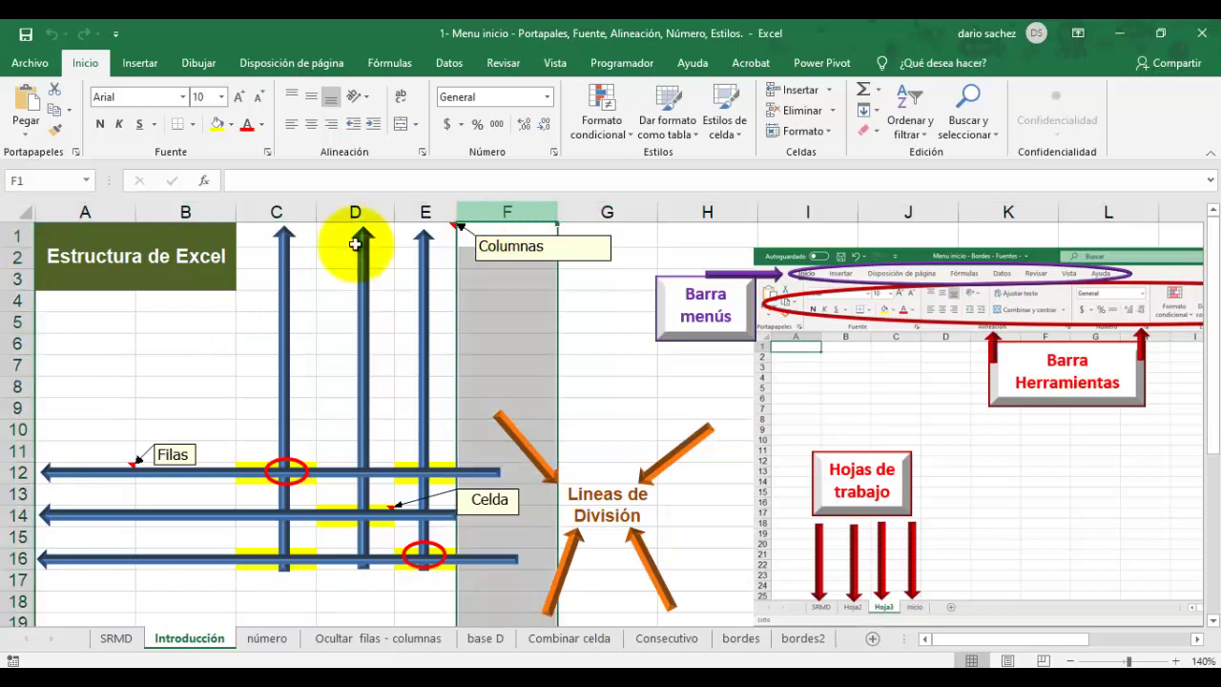
left_click(15, 386)
left_click(499, 385)
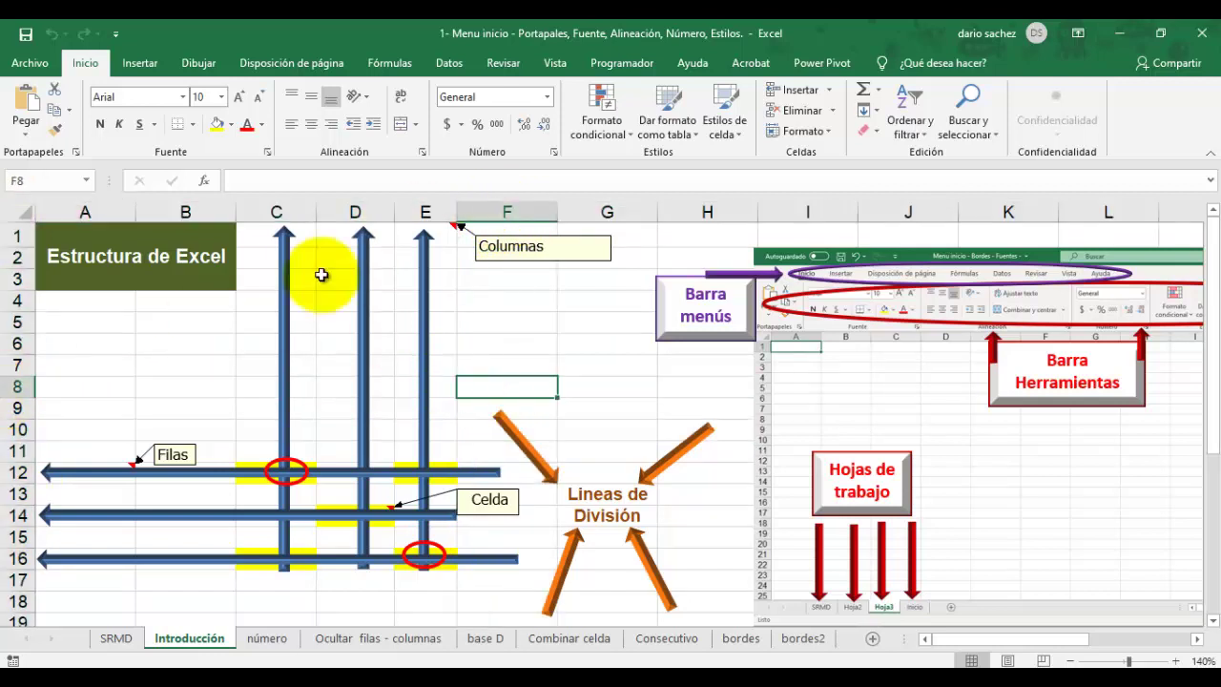
left_click(213, 124)
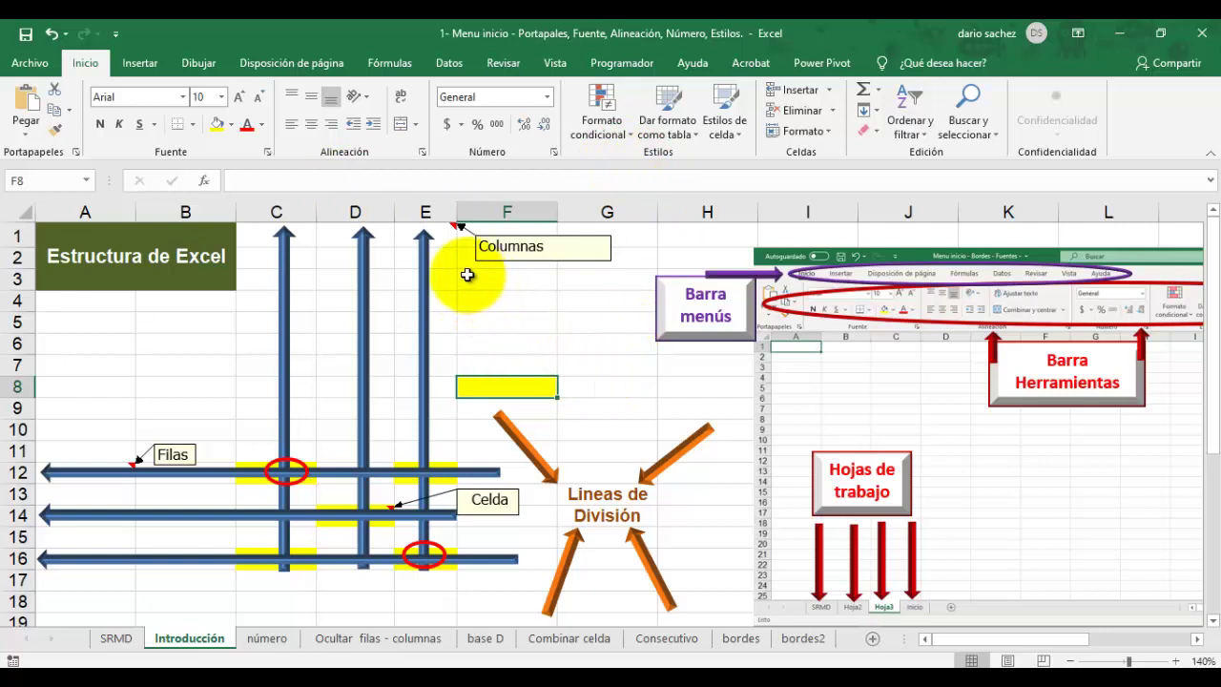
Step: Demonstrate selecting cell ranges with F3:G7 and the empty block B23:F33
left_click_drag(469, 275, 578, 360)
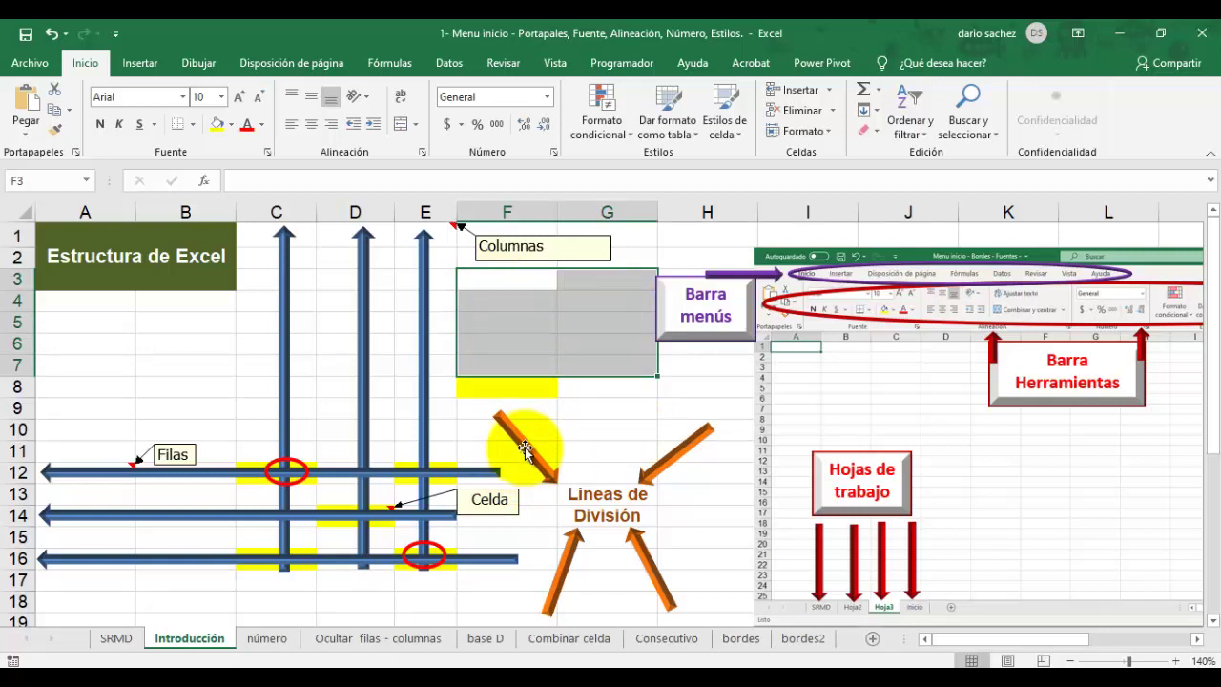
left_click(486, 282)
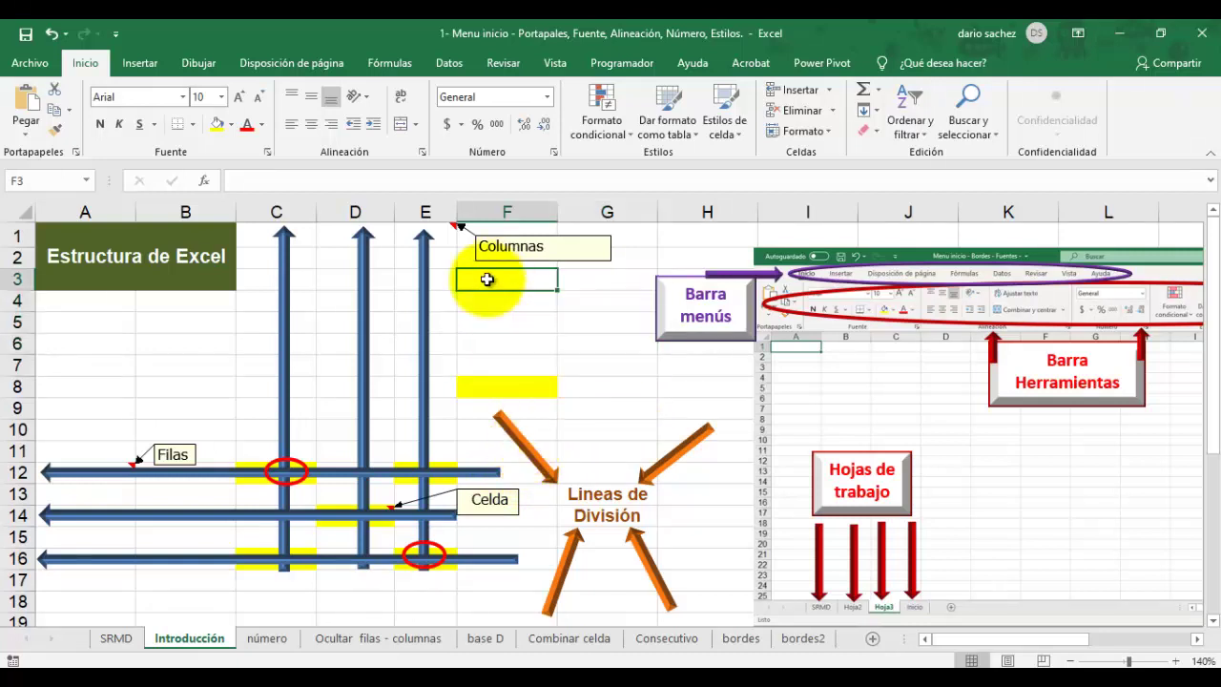
scroll(381, 462, "down", 7)
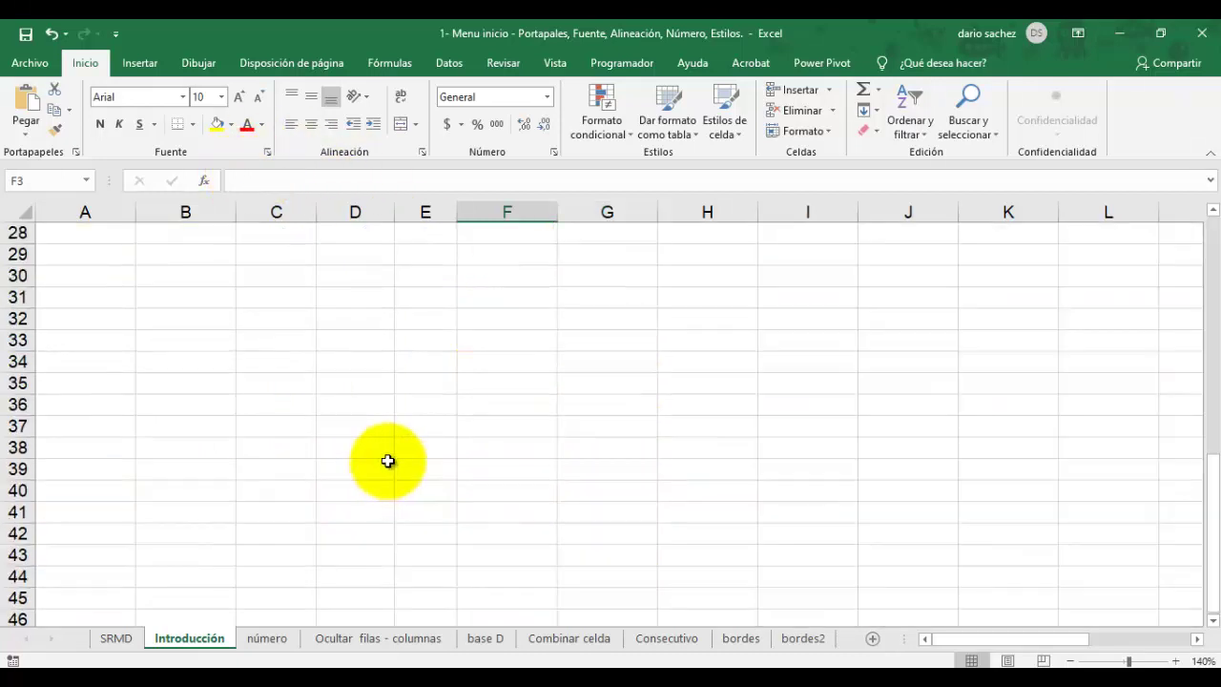
left_click_drag(188, 254, 473, 466)
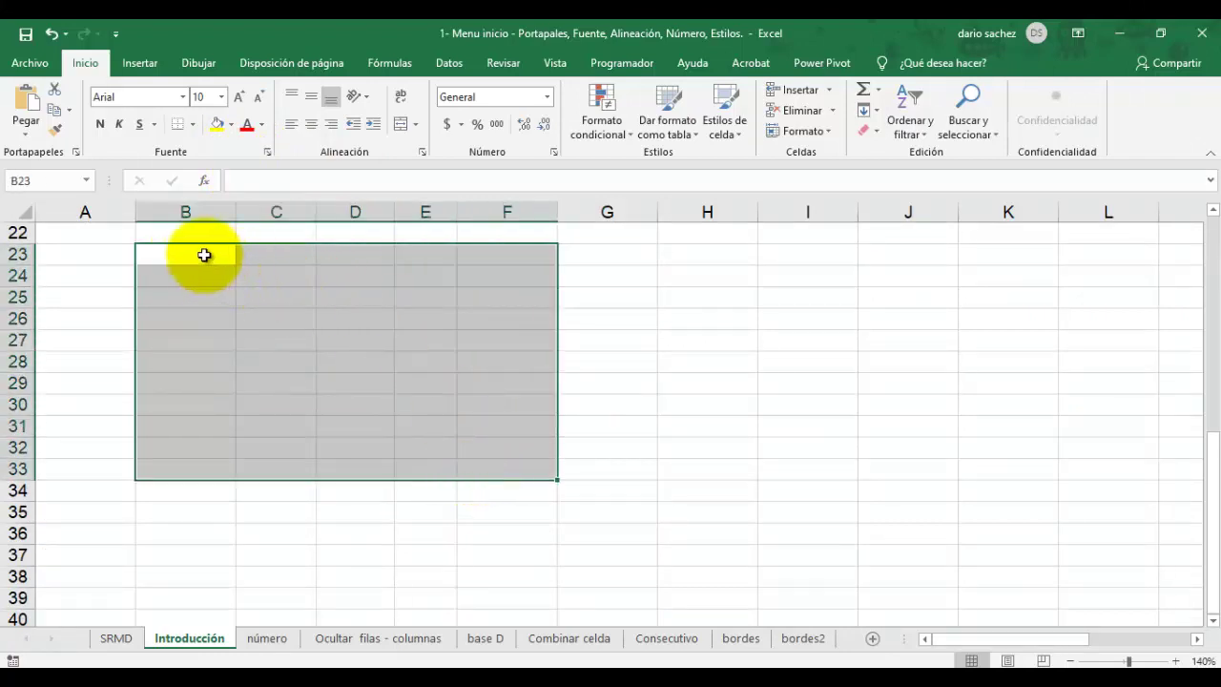
Step: Fill the opposite corner cells B23 and F33 of the empty block with yellow
left_click(204, 255)
left_click(217, 124)
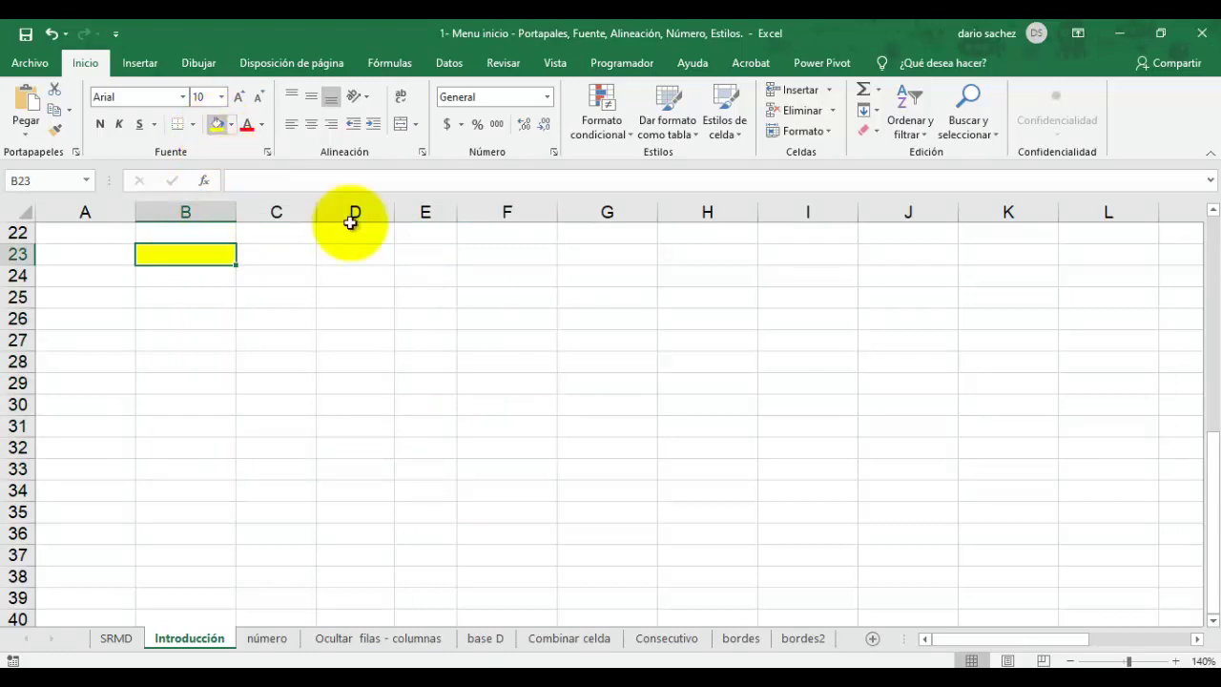
left_click(526, 467)
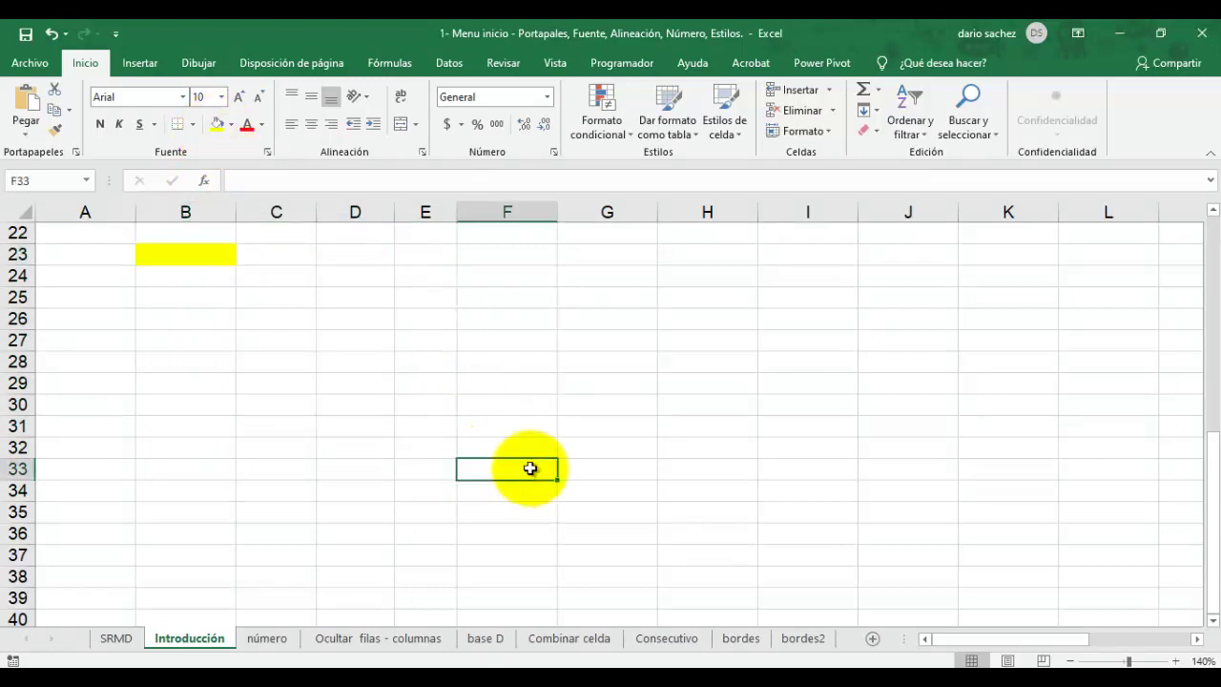
left_click(217, 124)
Step: Select the range from the yellow cell B23 to the yellow cell F33
left_click_drag(174, 254, 515, 481)
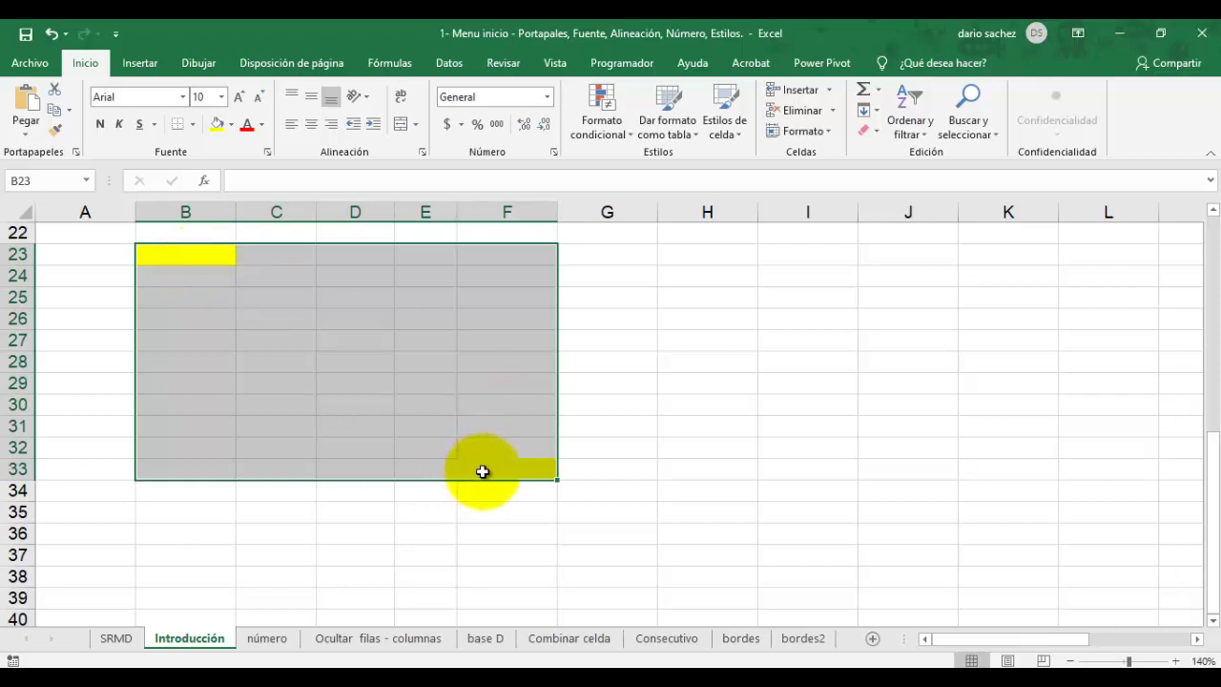
left_click_drag(183, 253, 497, 463)
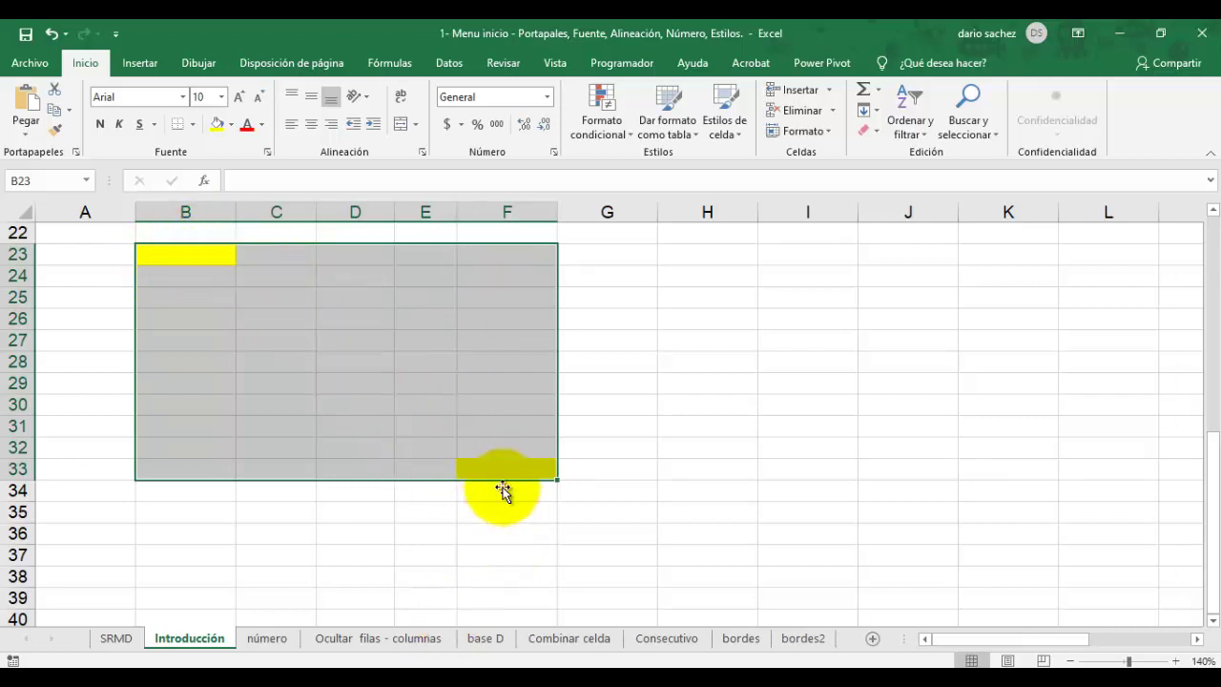
scroll(500, 487, "up", 7)
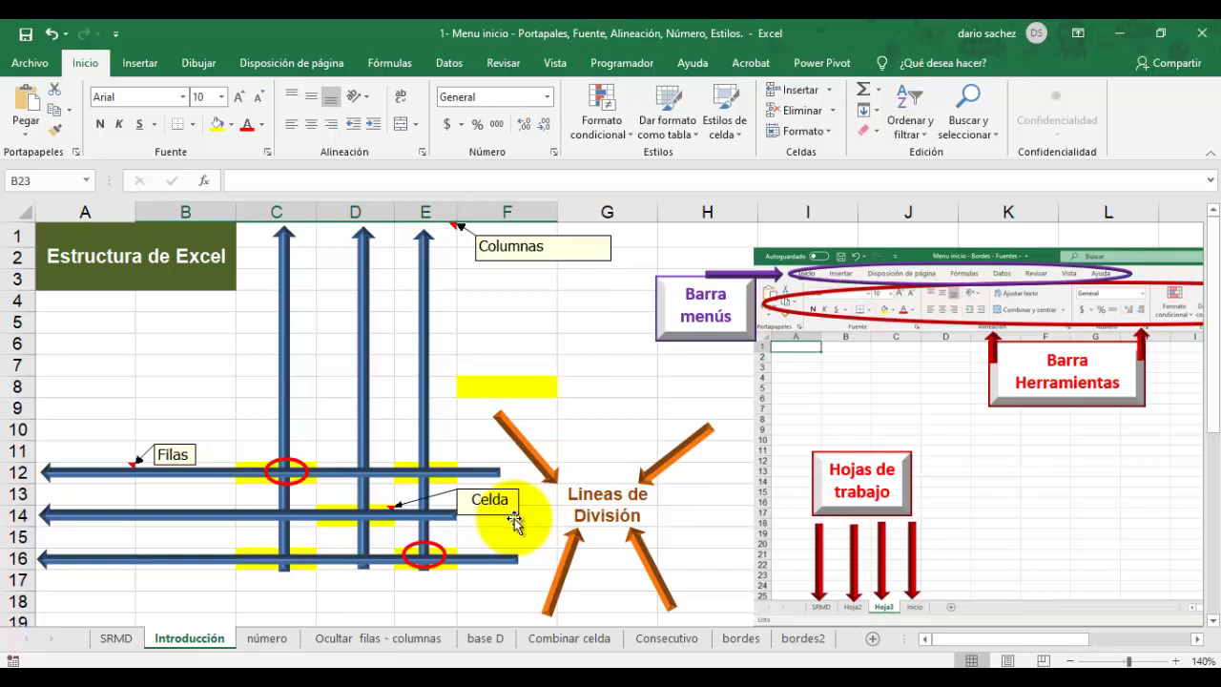
Step: Open the número sheet and examine the first values in the Fecha compra column
left_click(270, 639)
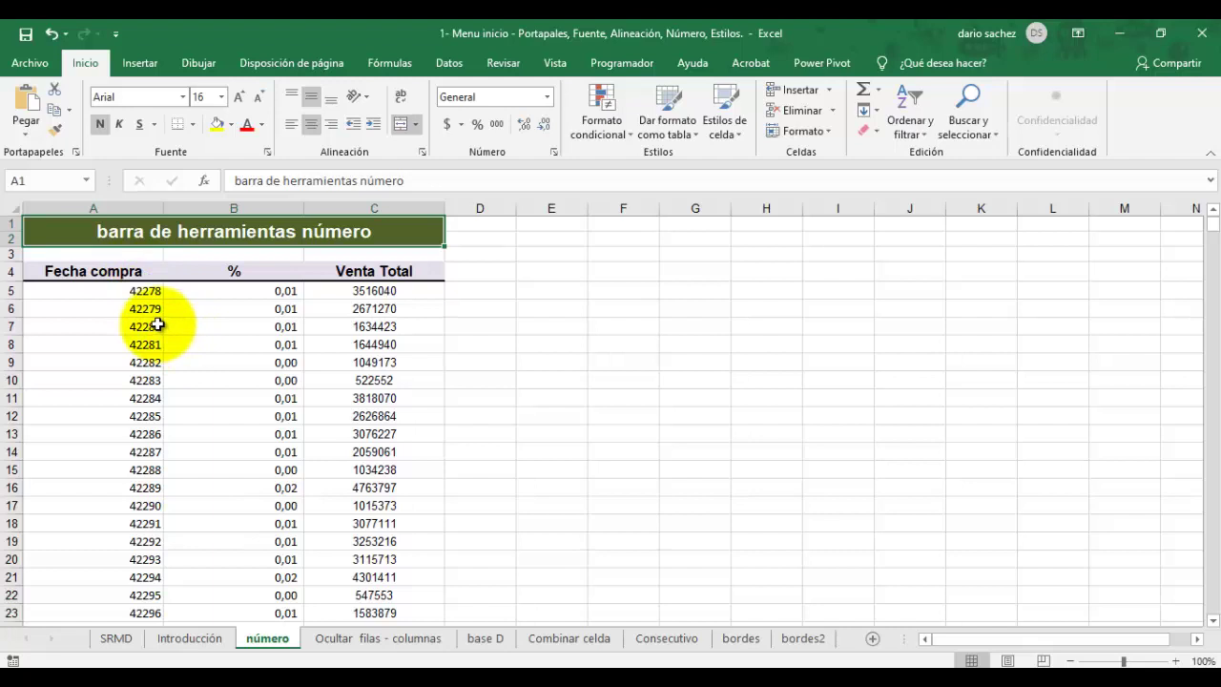
left_click_drag(150, 290, 155, 363)
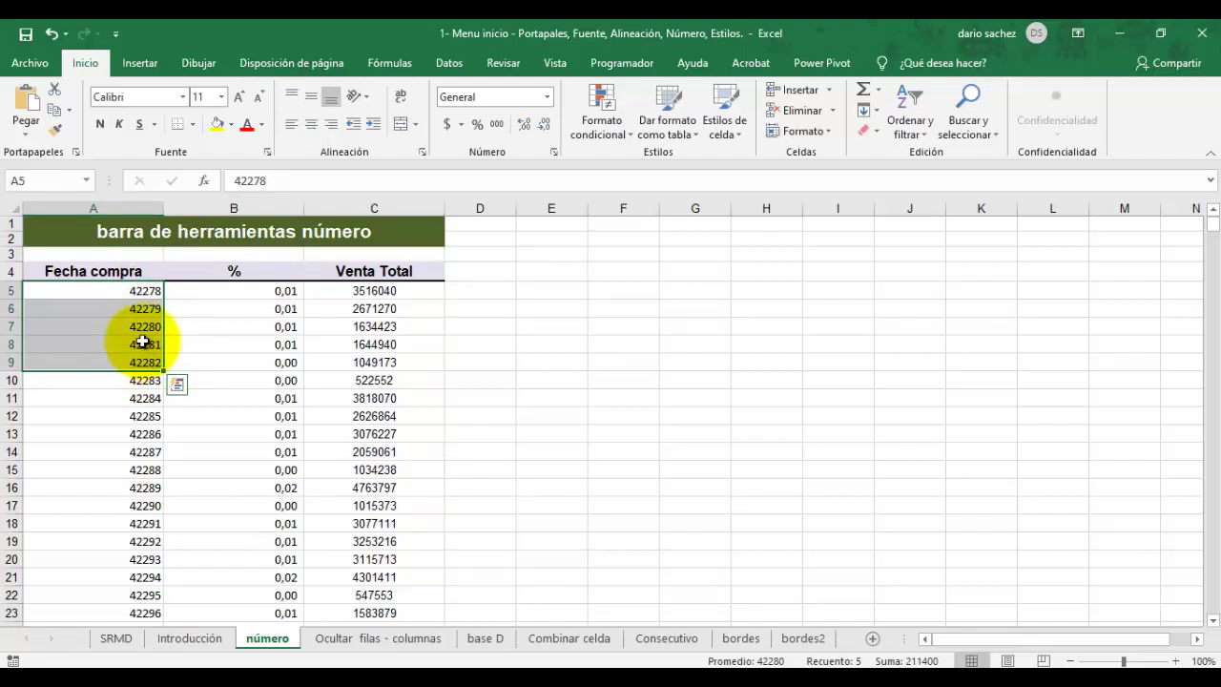
left_click(127, 290)
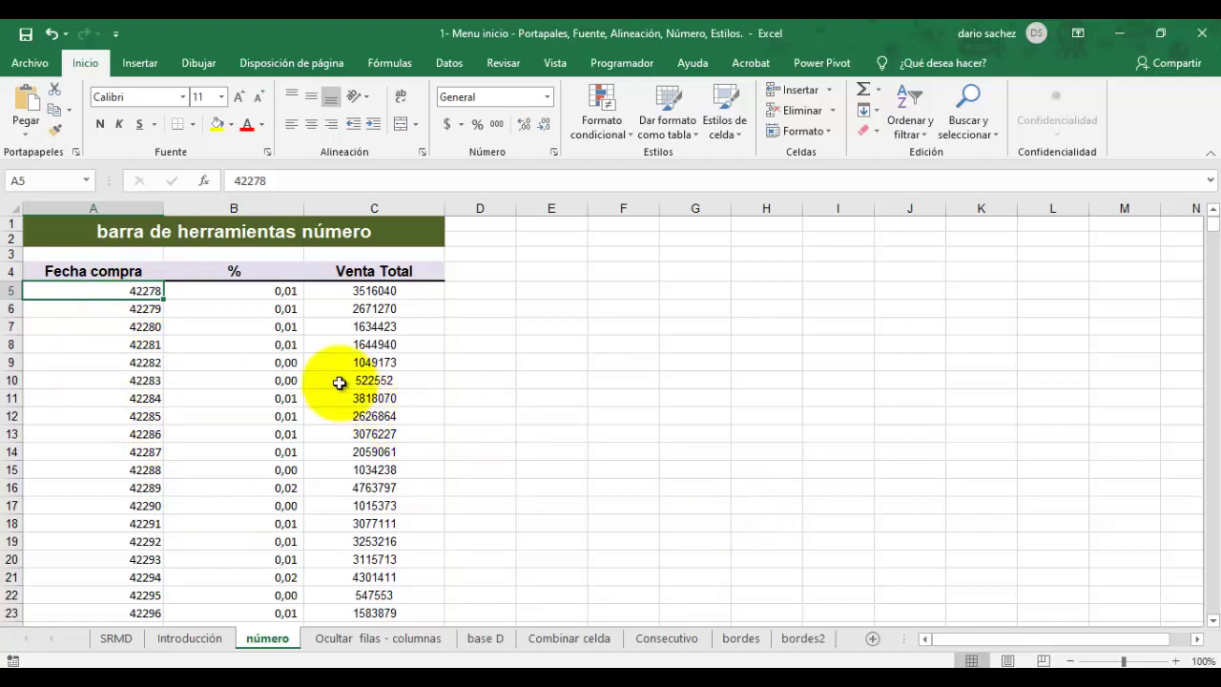
left_click(92, 324)
Step: Apply the Fecha corta number format to all Fecha compra values in A5:A1518, and undo it
left_click(120, 290)
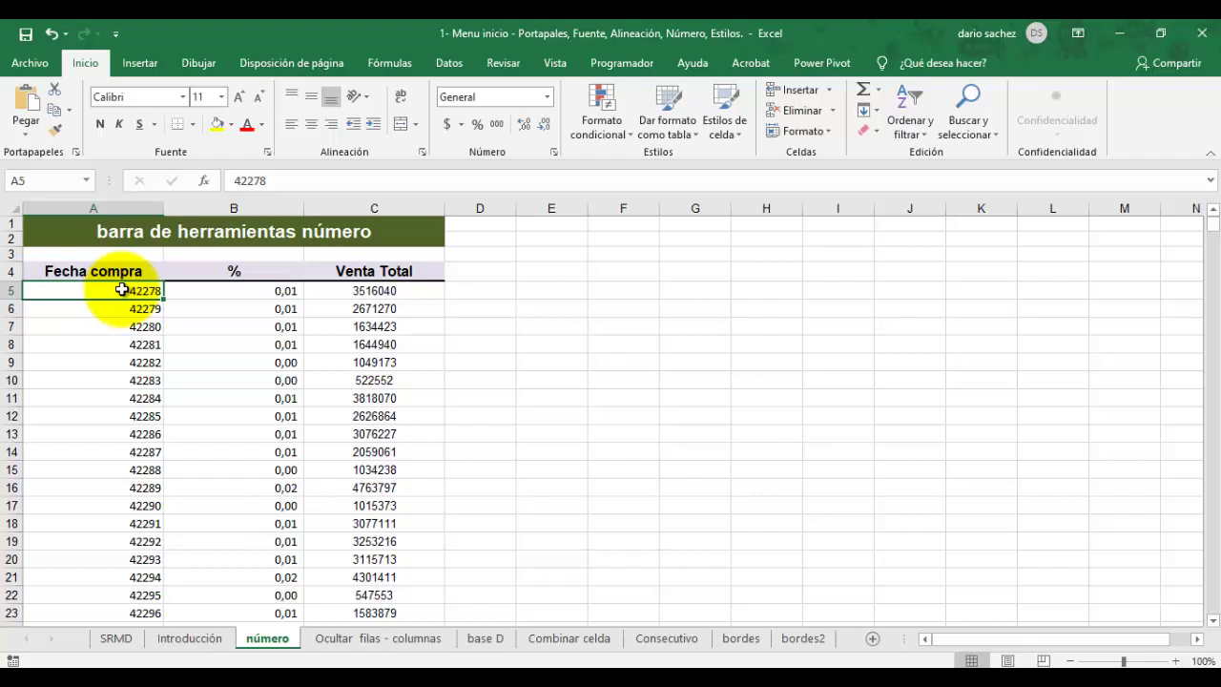
key("ctrl+shift+Down")
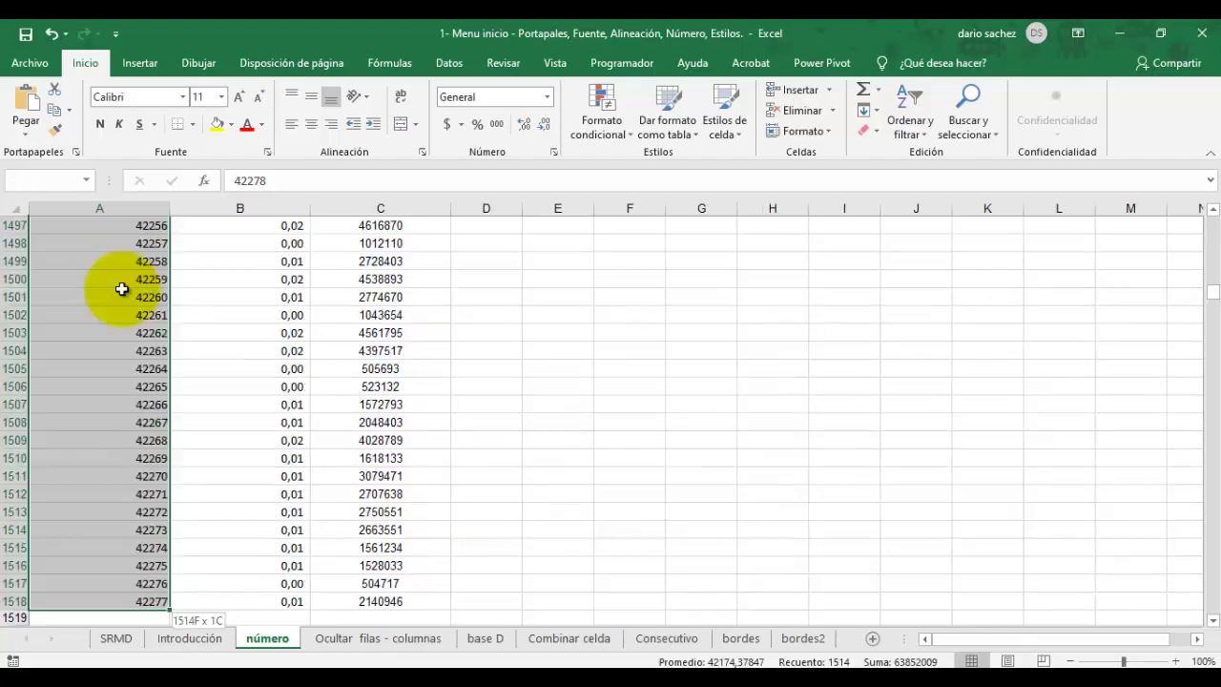
key("ctrl+q")
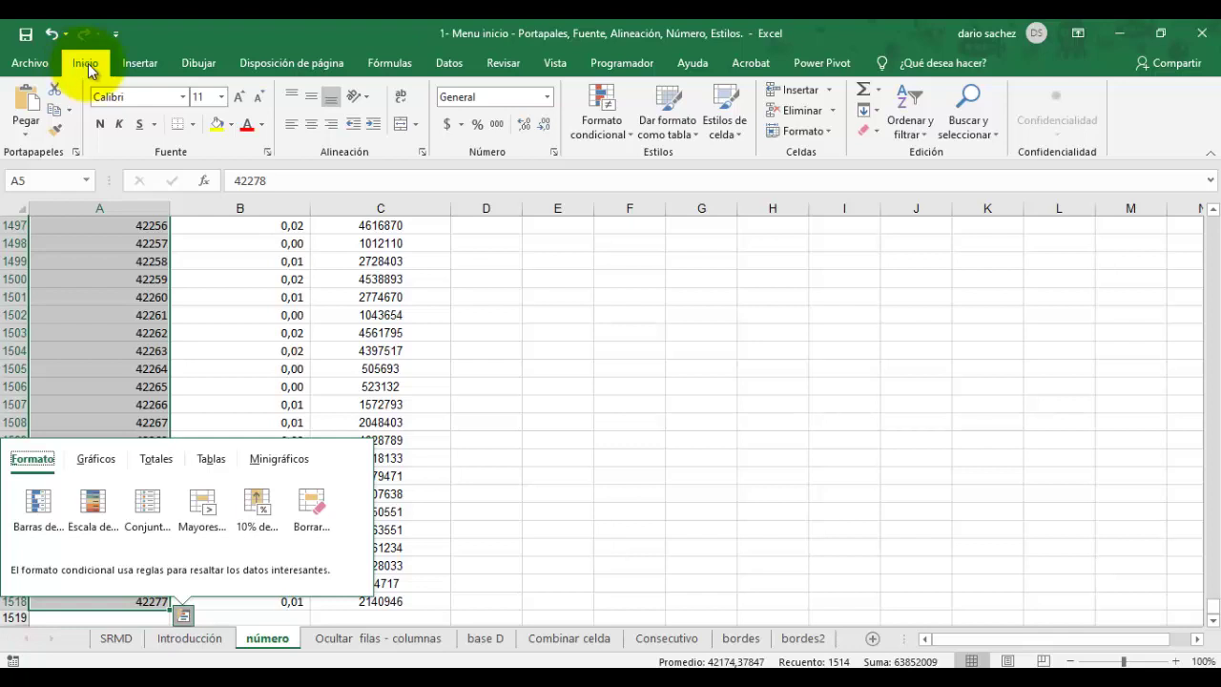
left_click(548, 97)
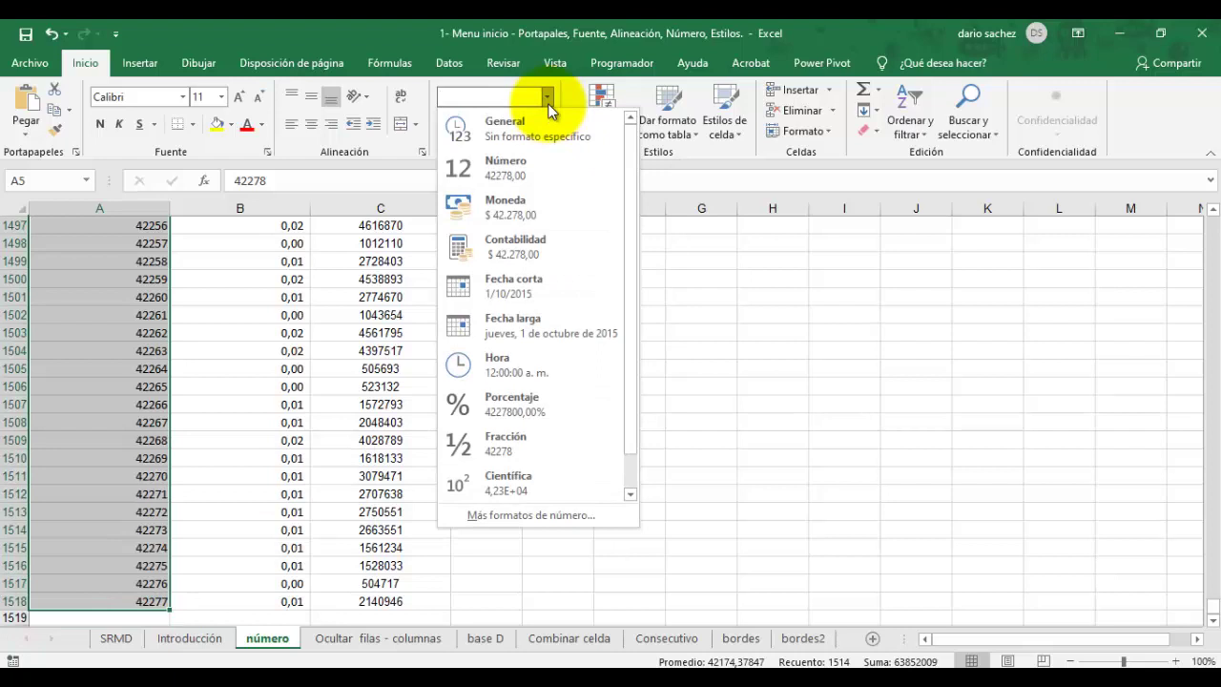
left_click(527, 281)
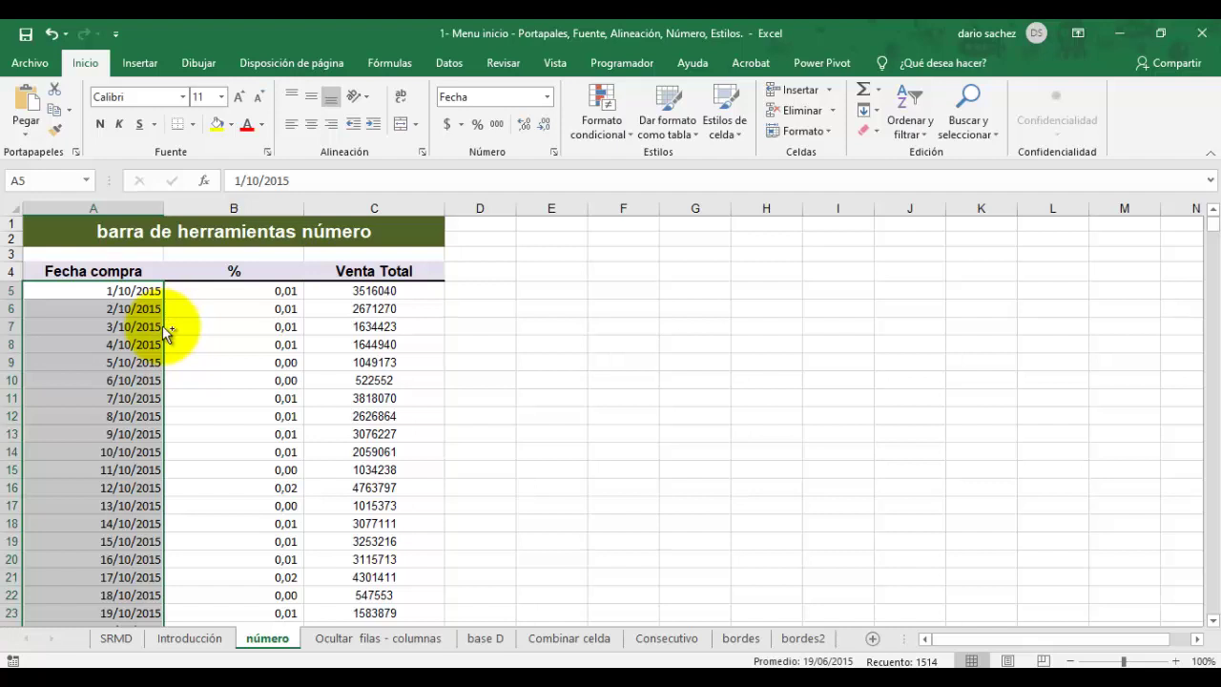
key("ctrl+z")
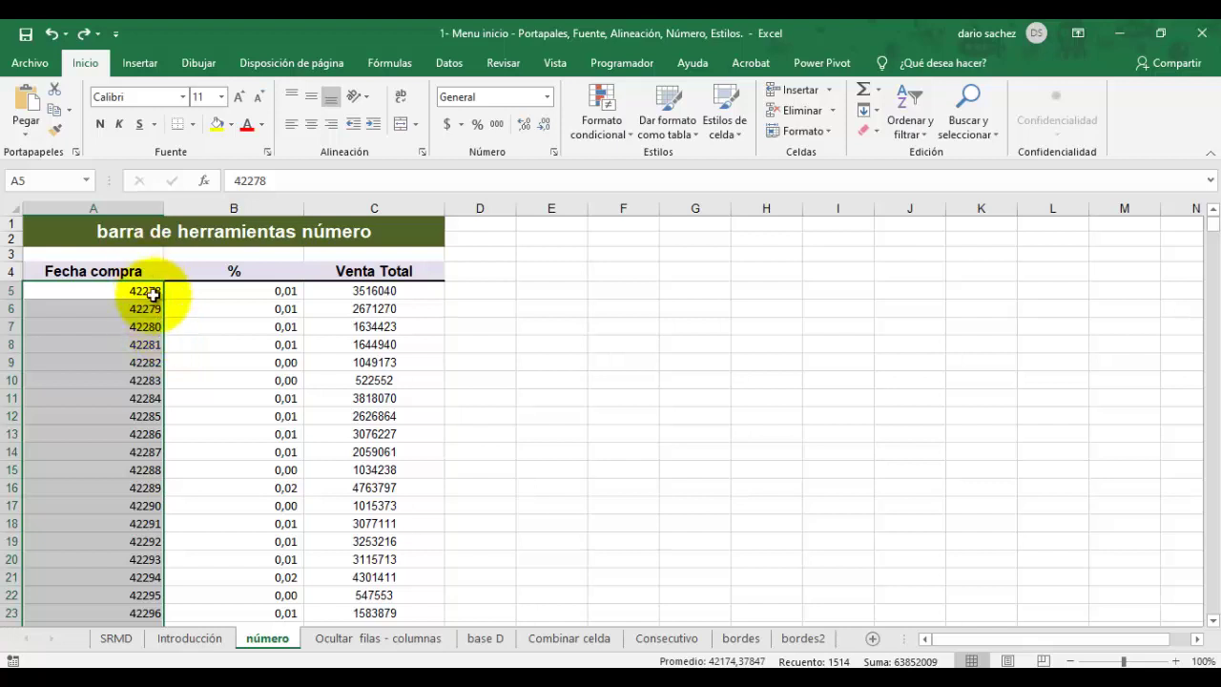
Step: Repeat the Fecha corta formatting on A5:A1518 as a second demonstration, and undo it again
left_click(136, 291)
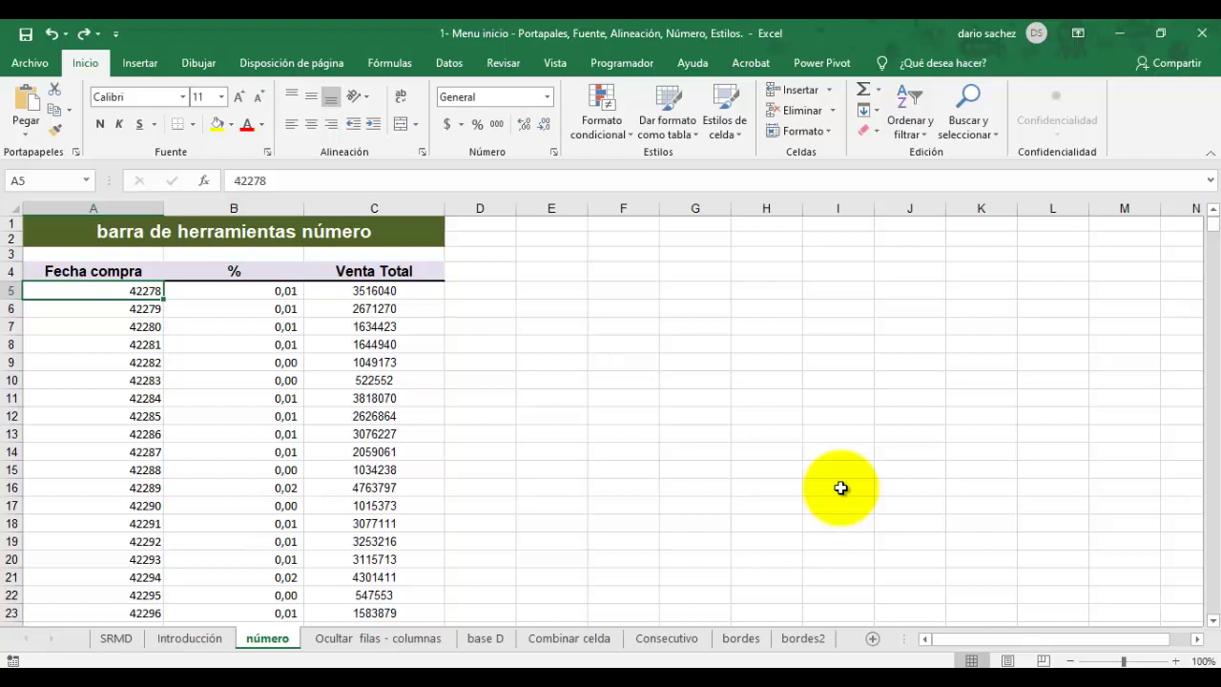
key("ctrl+shift+Down")
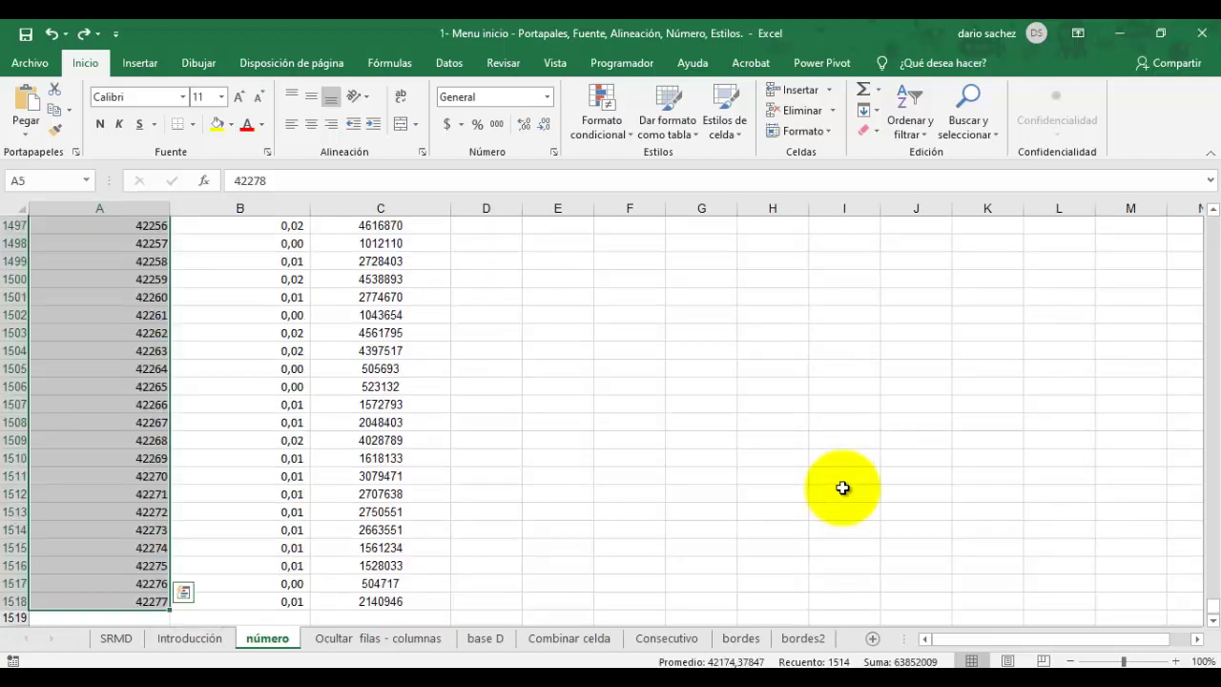
left_click(549, 98)
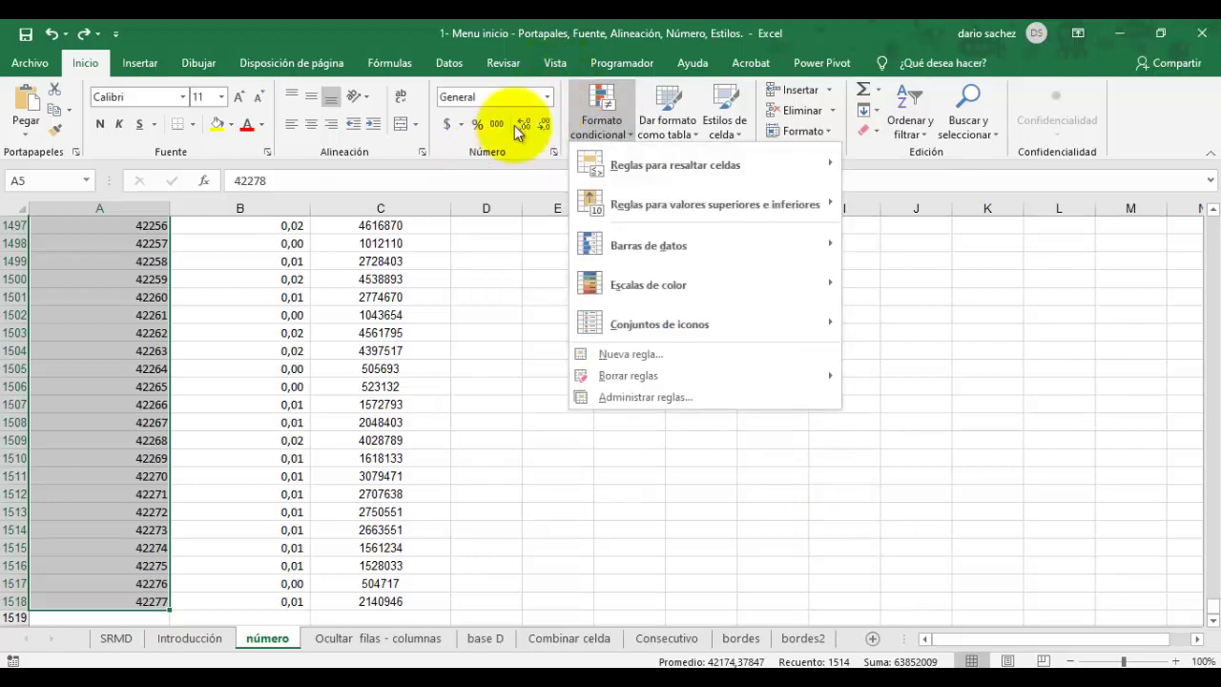
left_click(547, 96)
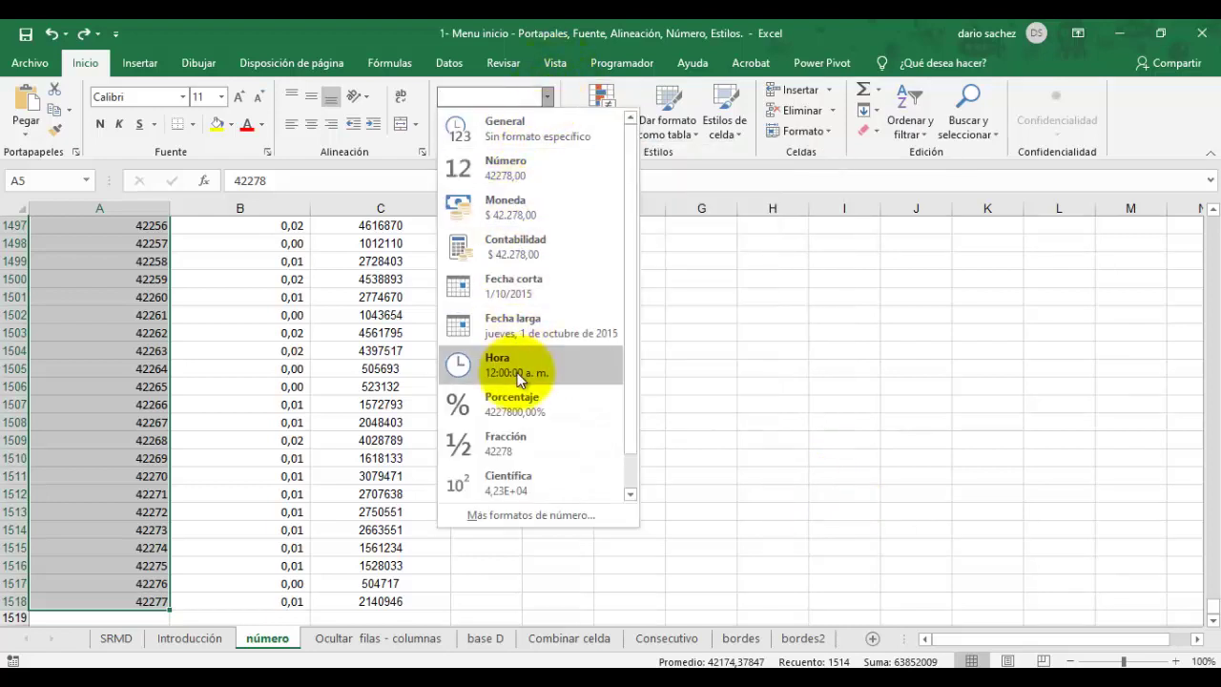
left_click(539, 288)
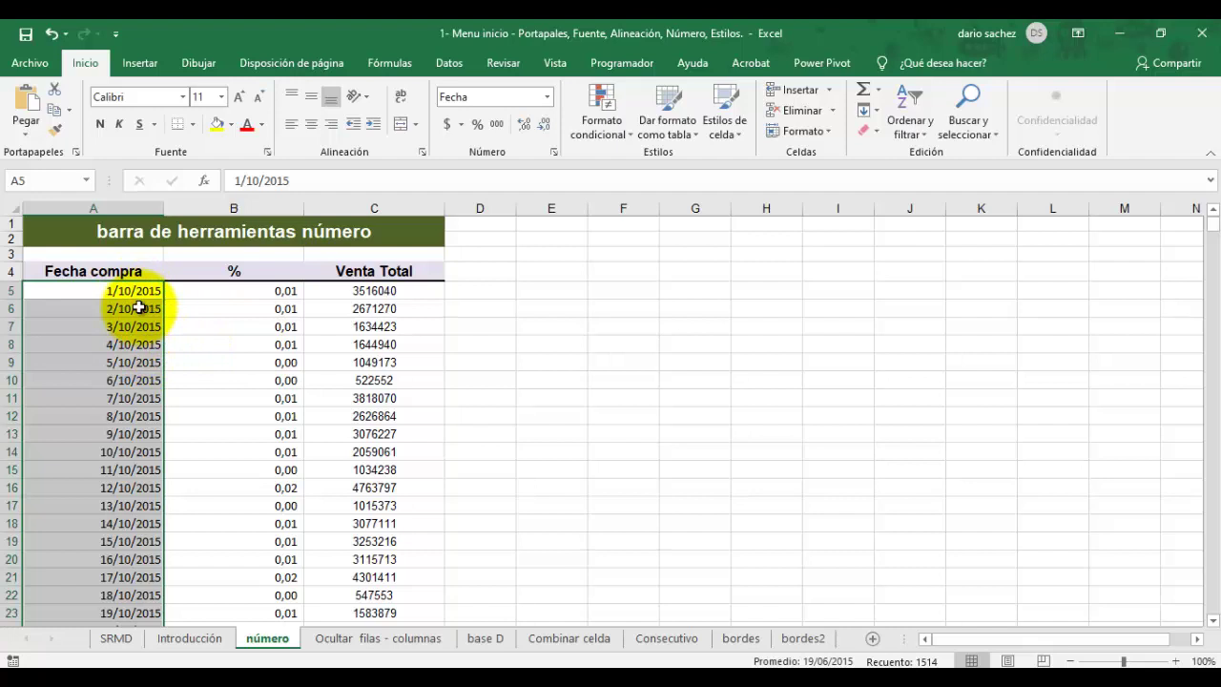
key("ctrl+z")
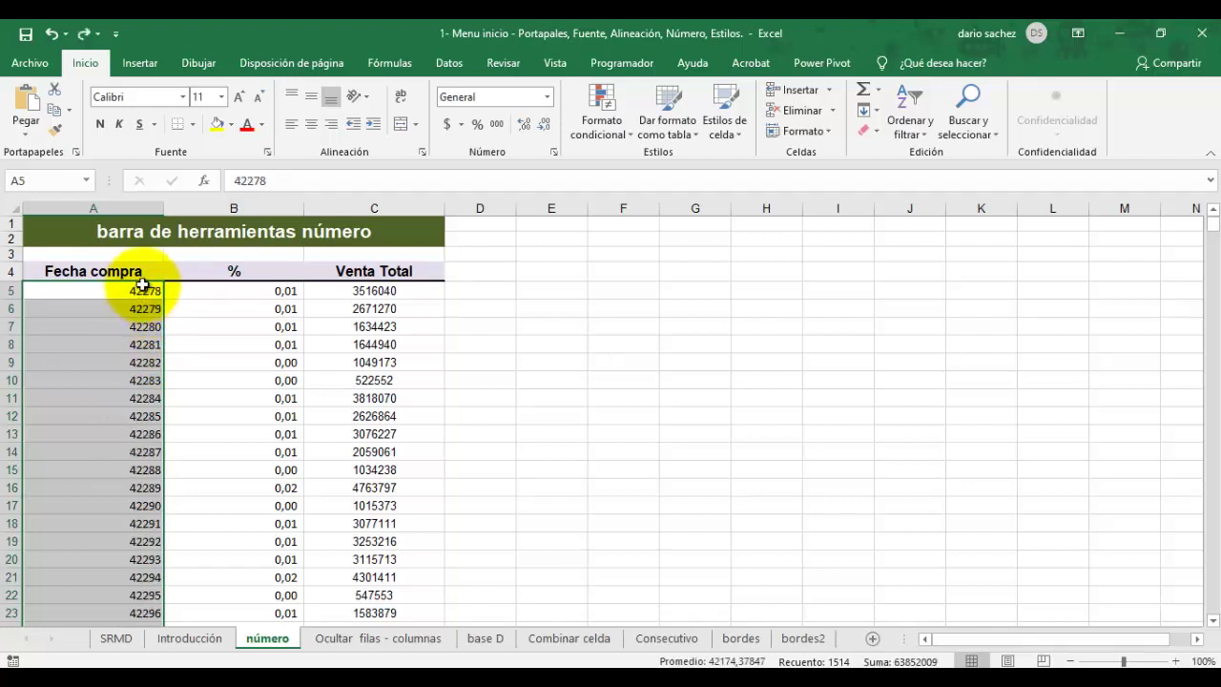
Step: Format the Fecha compra values in A5:A1518 as Fecha with the "14 de marzo de 2012" type, locale Español (Colombia)
left_click(140, 286)
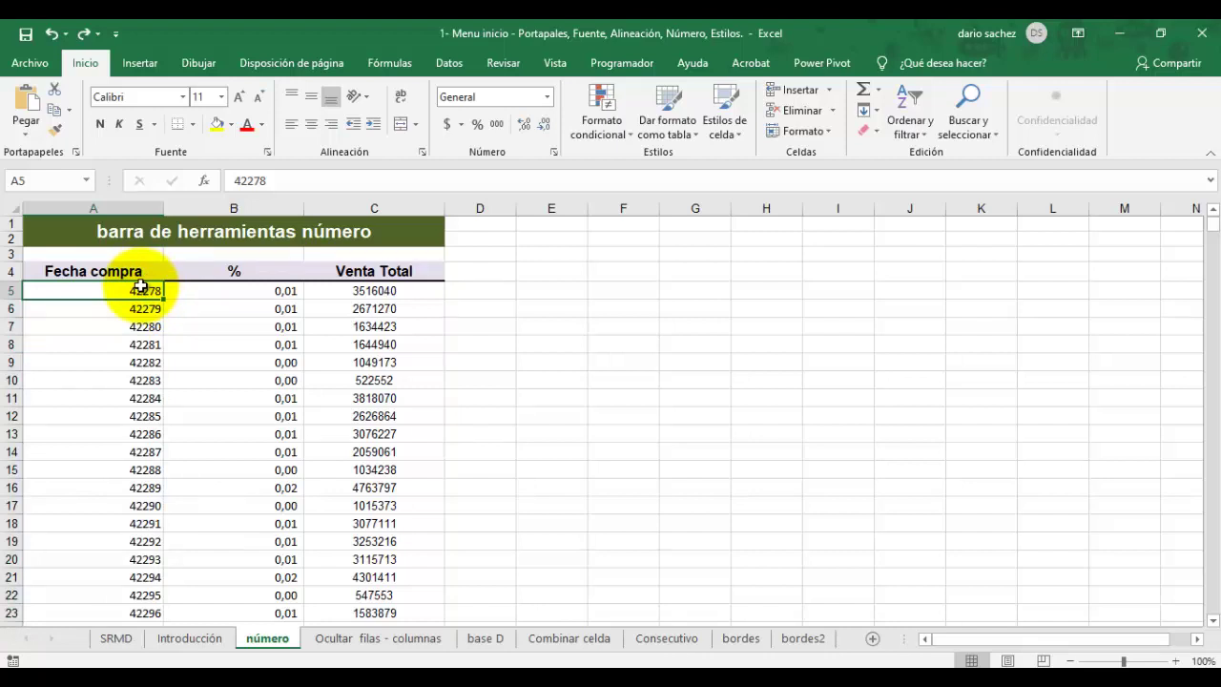
key("ctrl+shift+Down")
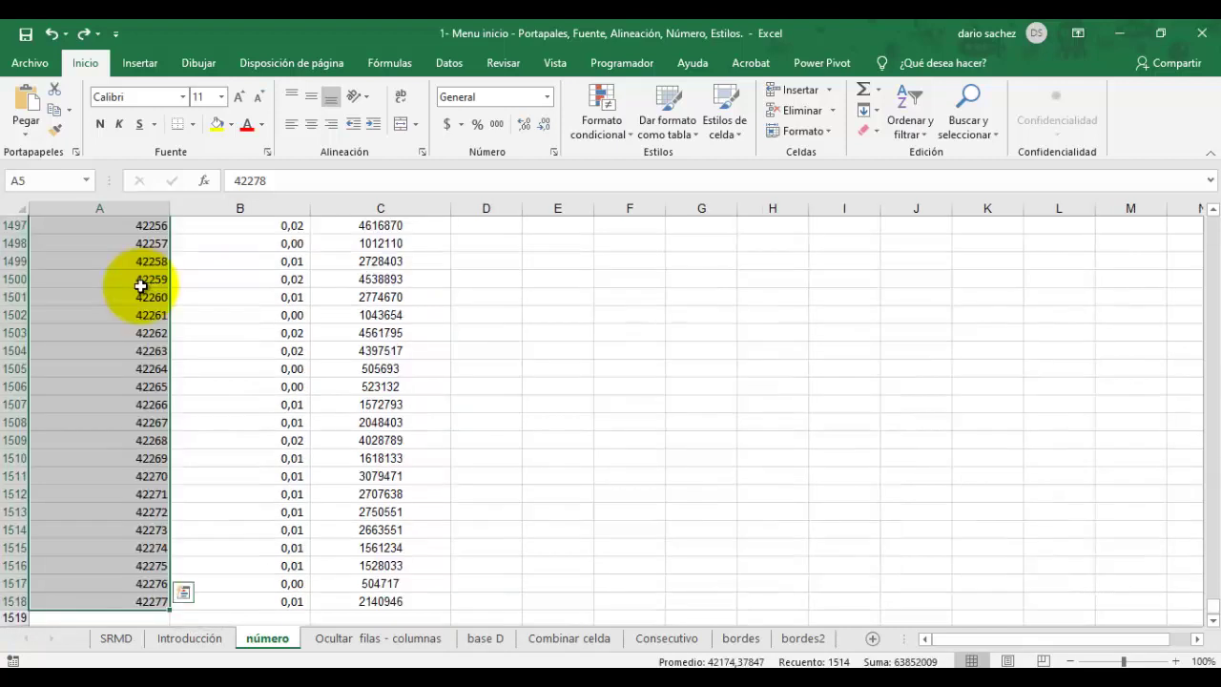
right_click(141, 286)
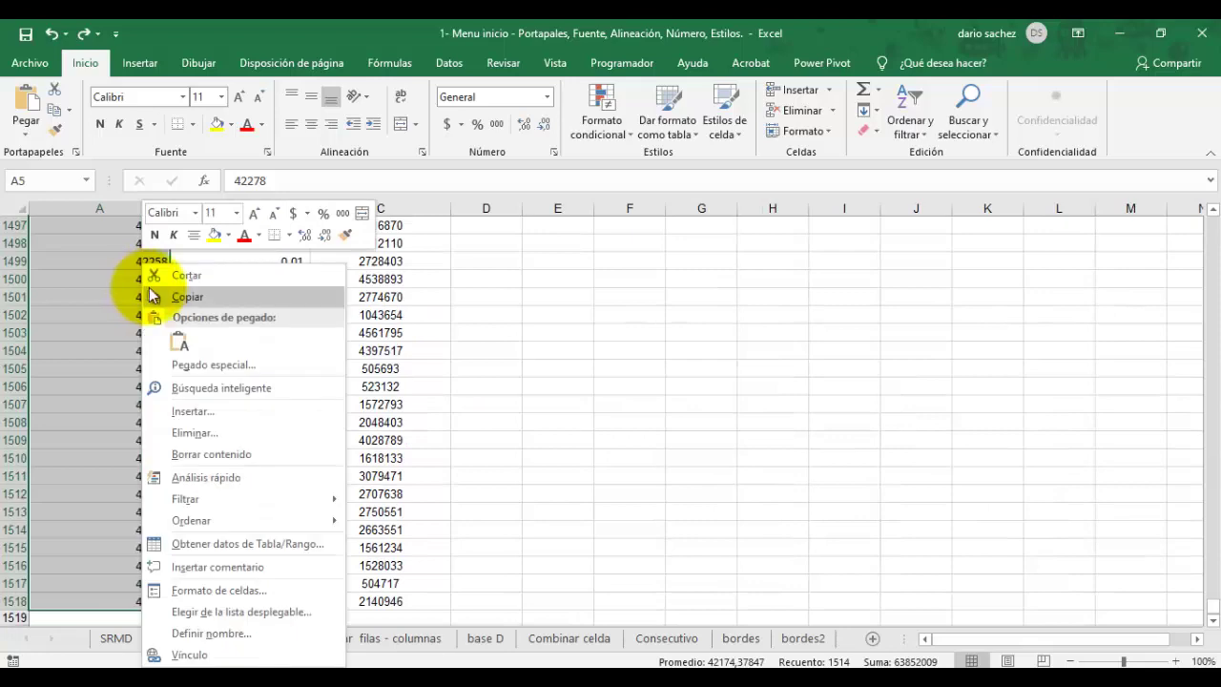
left_click(267, 593)
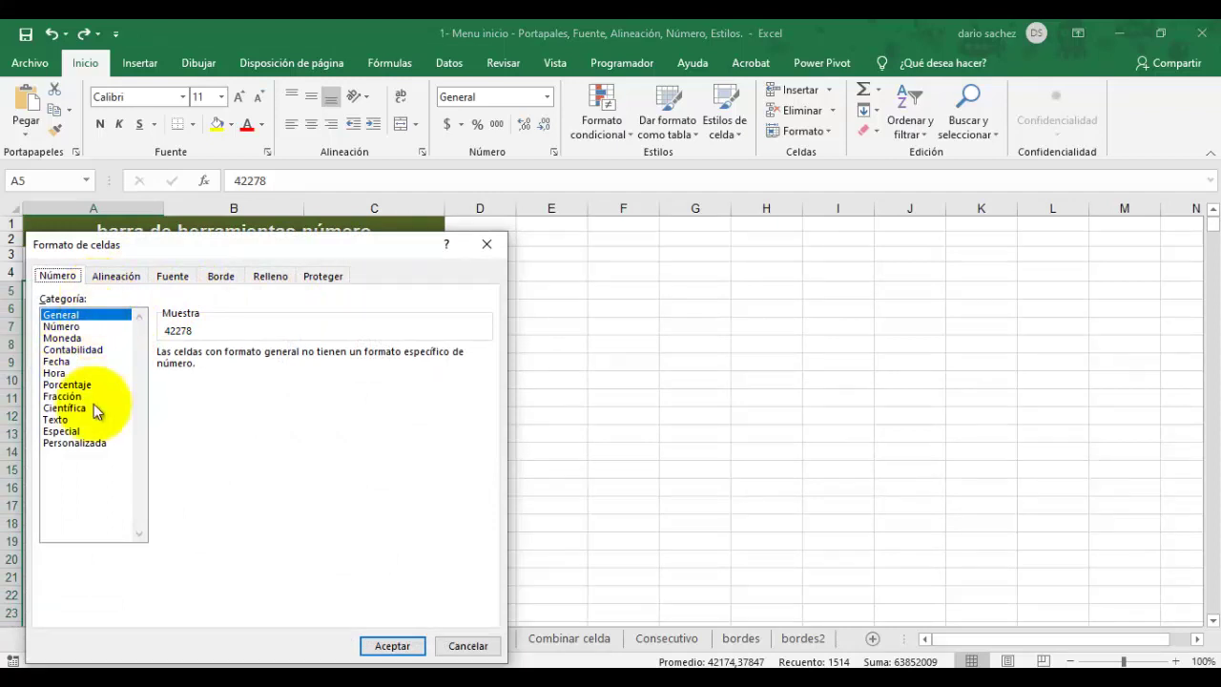
left_click(58, 361)
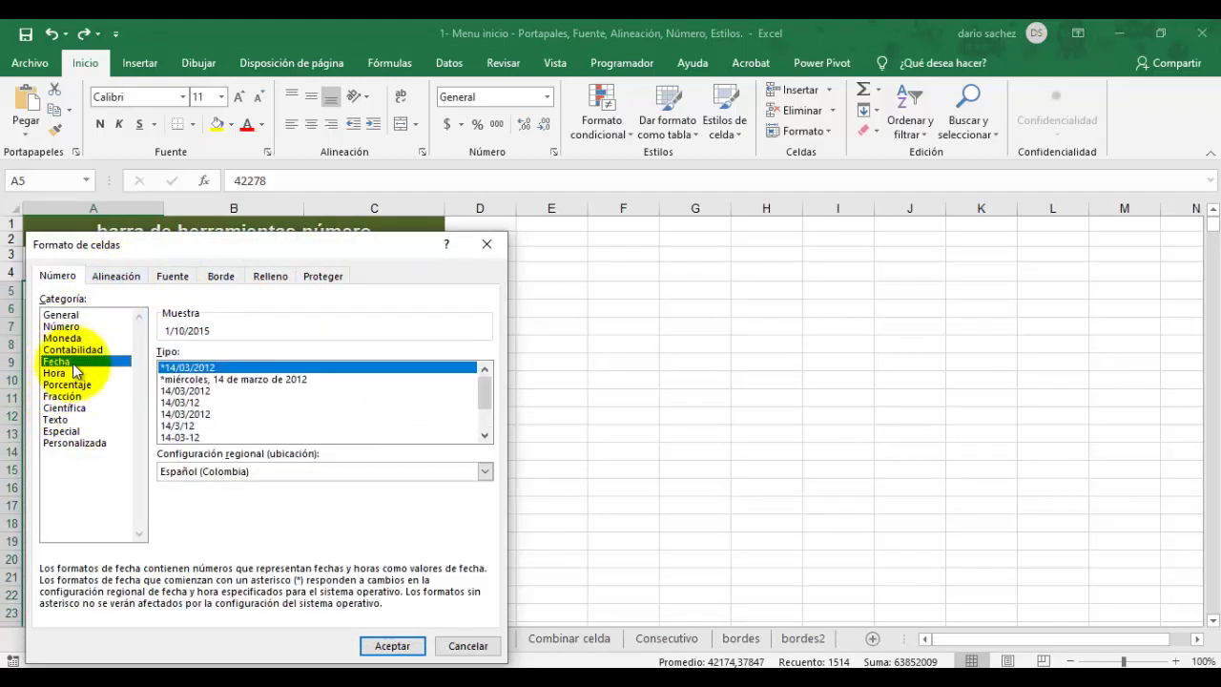
left_click_drag(485, 395, 487, 431)
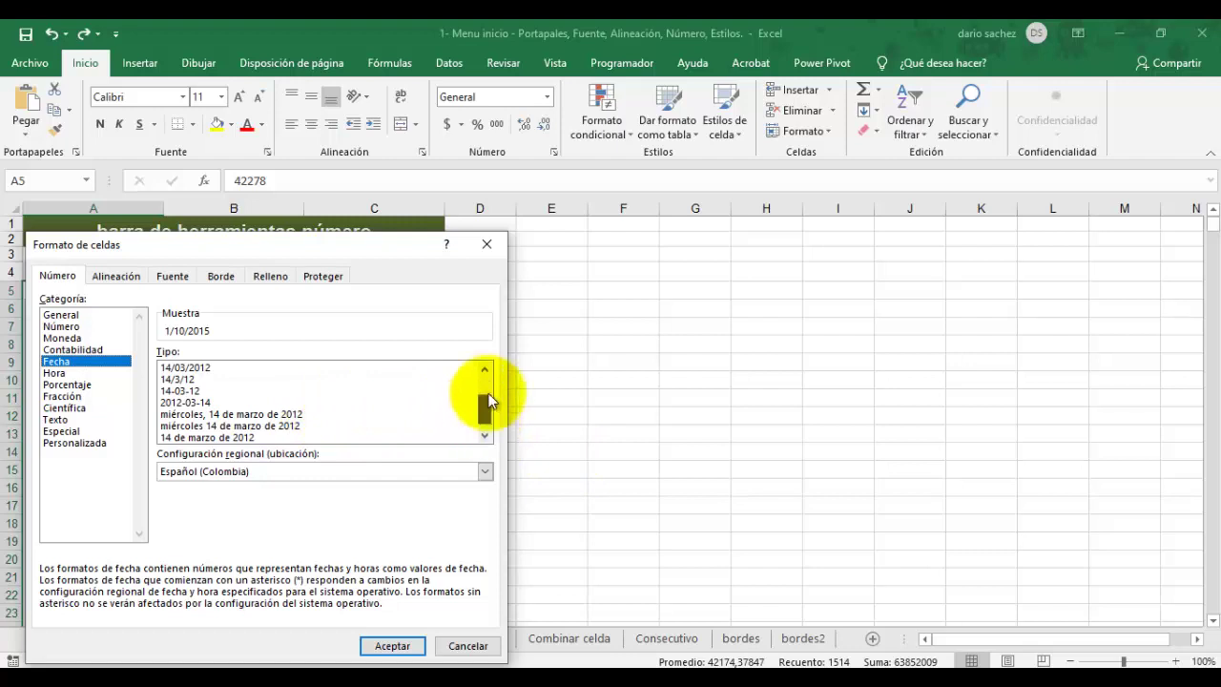
scroll(483, 395, "up", 1)
scroll(482, 395, "down", 1)
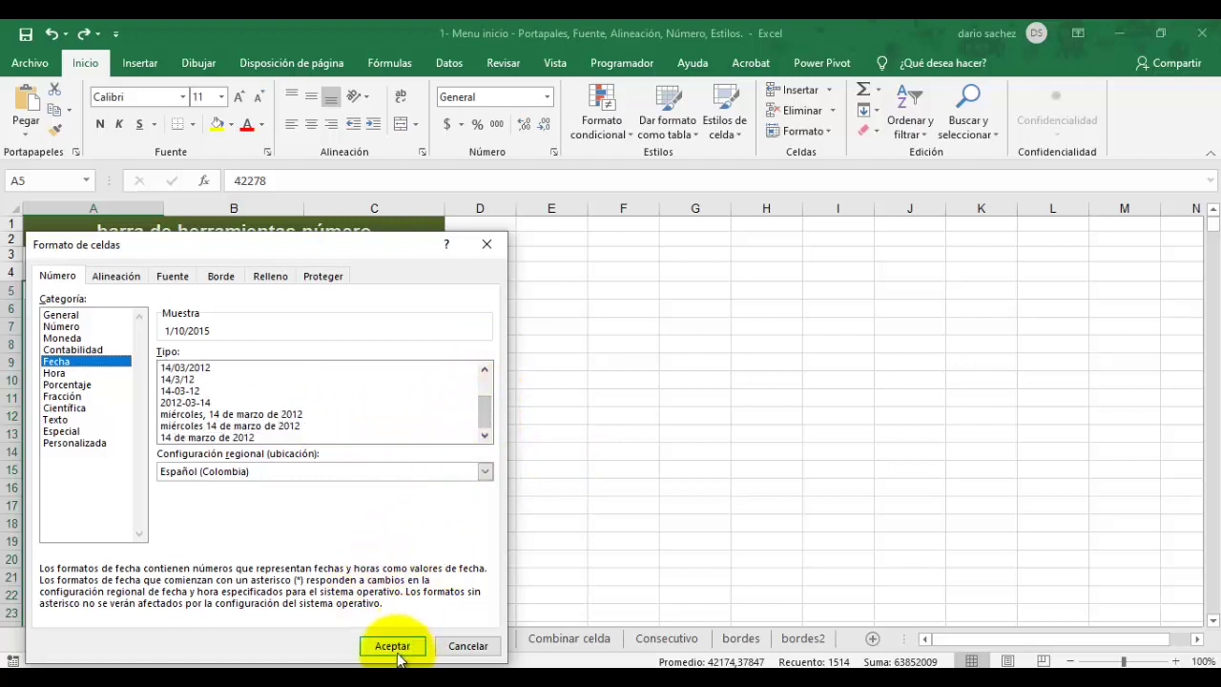
left_click(237, 438)
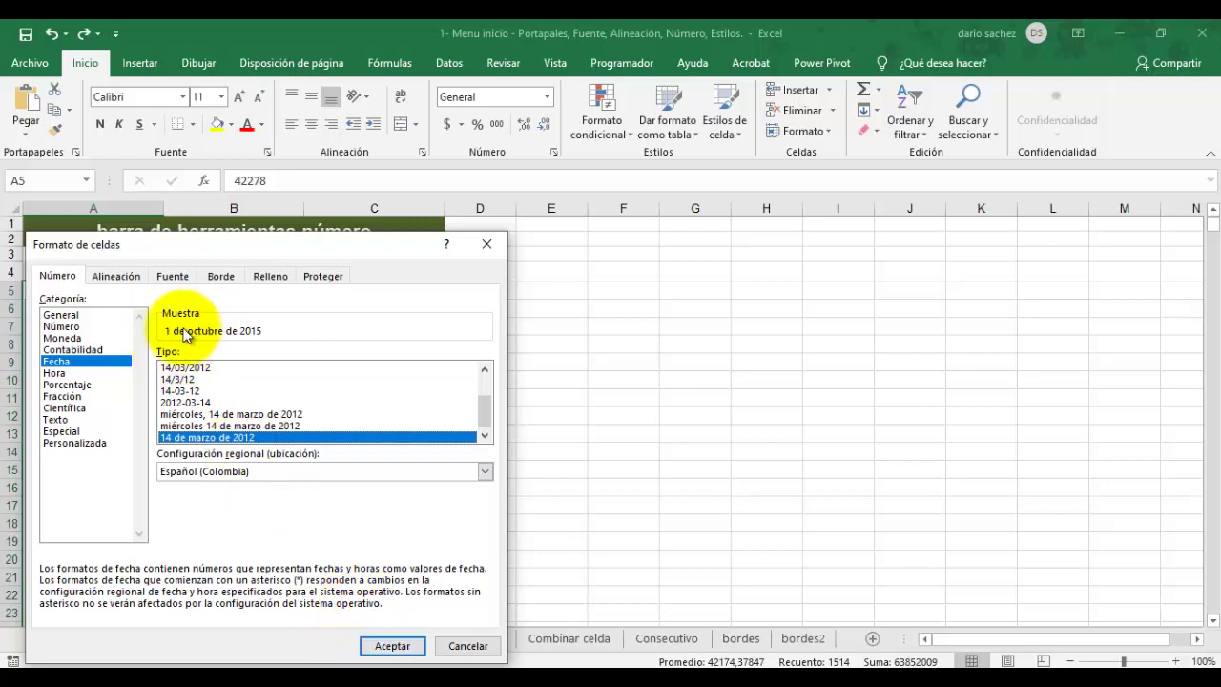
left_click(398, 647)
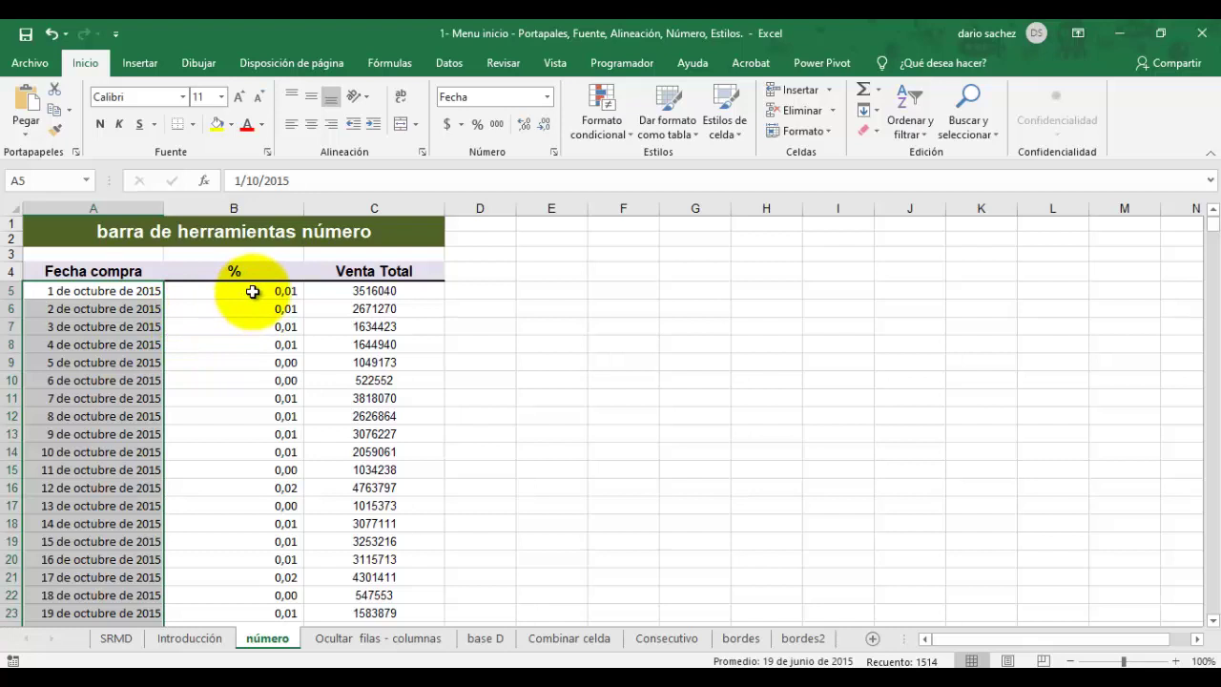
Step: Apply the percentage format to all values of the % column in B5:B1518
left_click(253, 291)
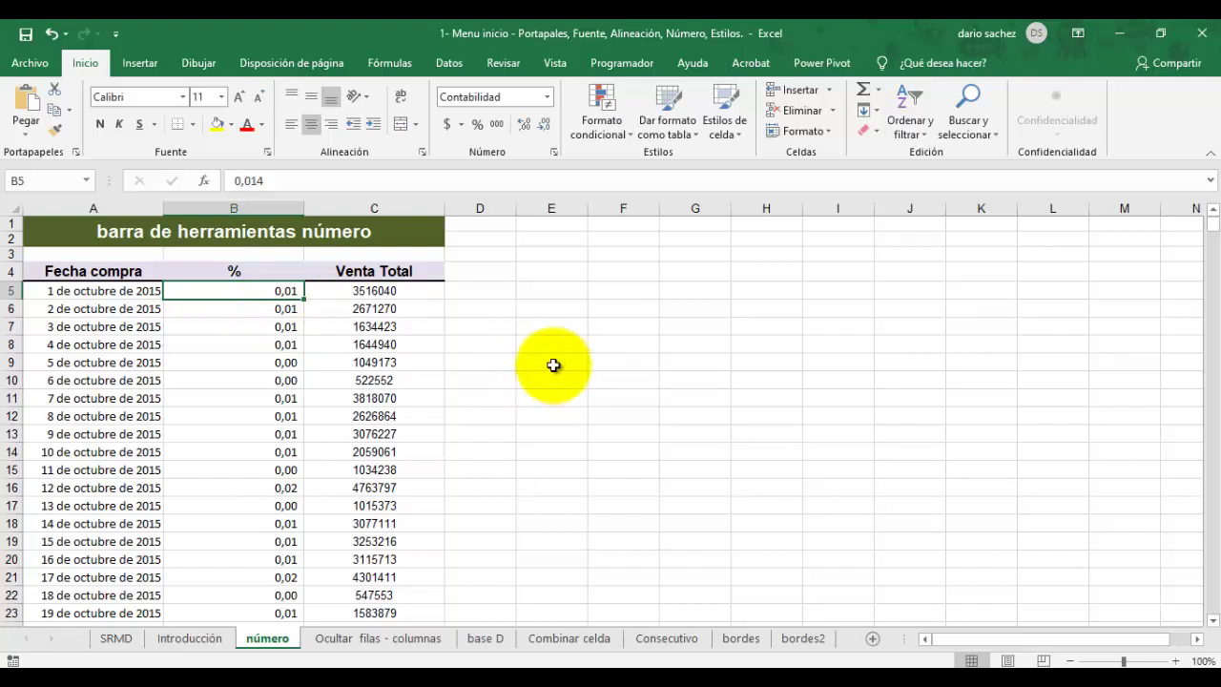
left_click(291, 329)
left_click(285, 286)
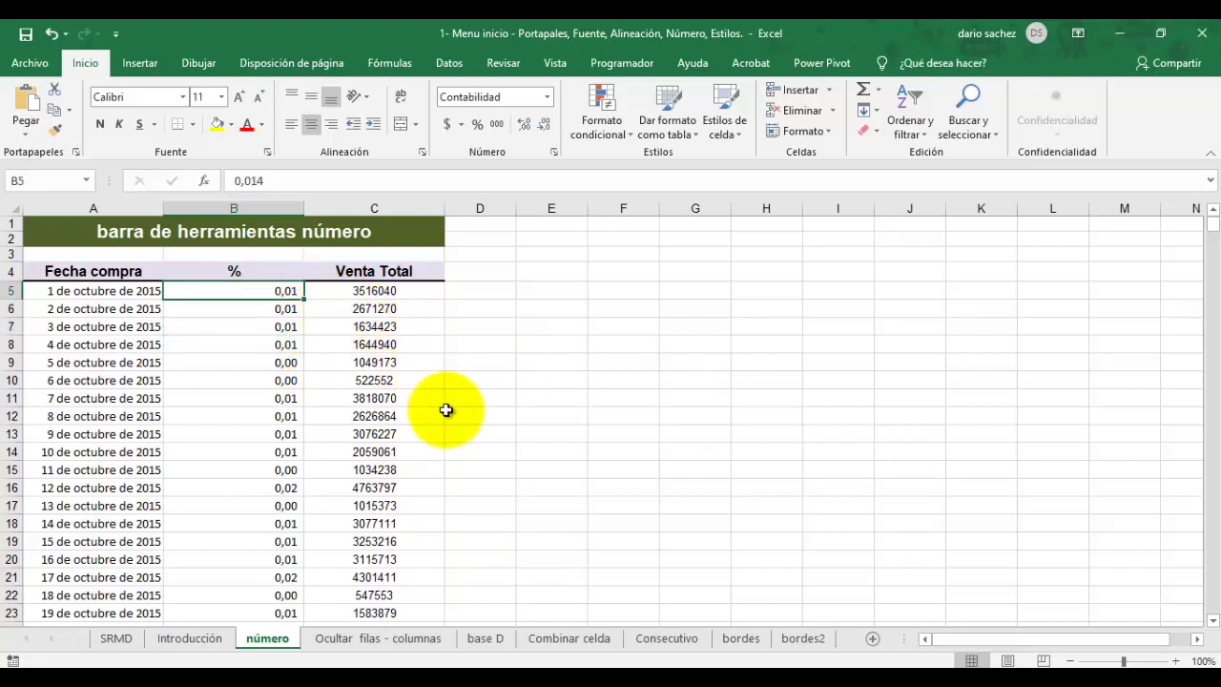
key("ctrl+shift+Down")
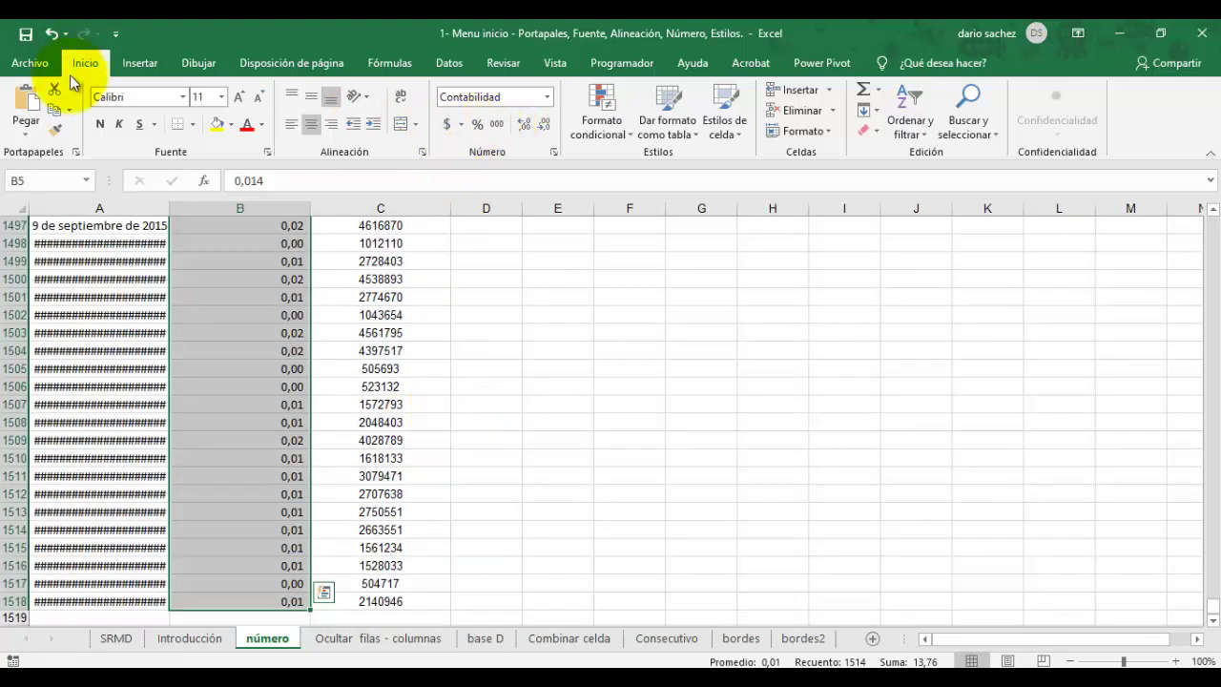
left_click(476, 125)
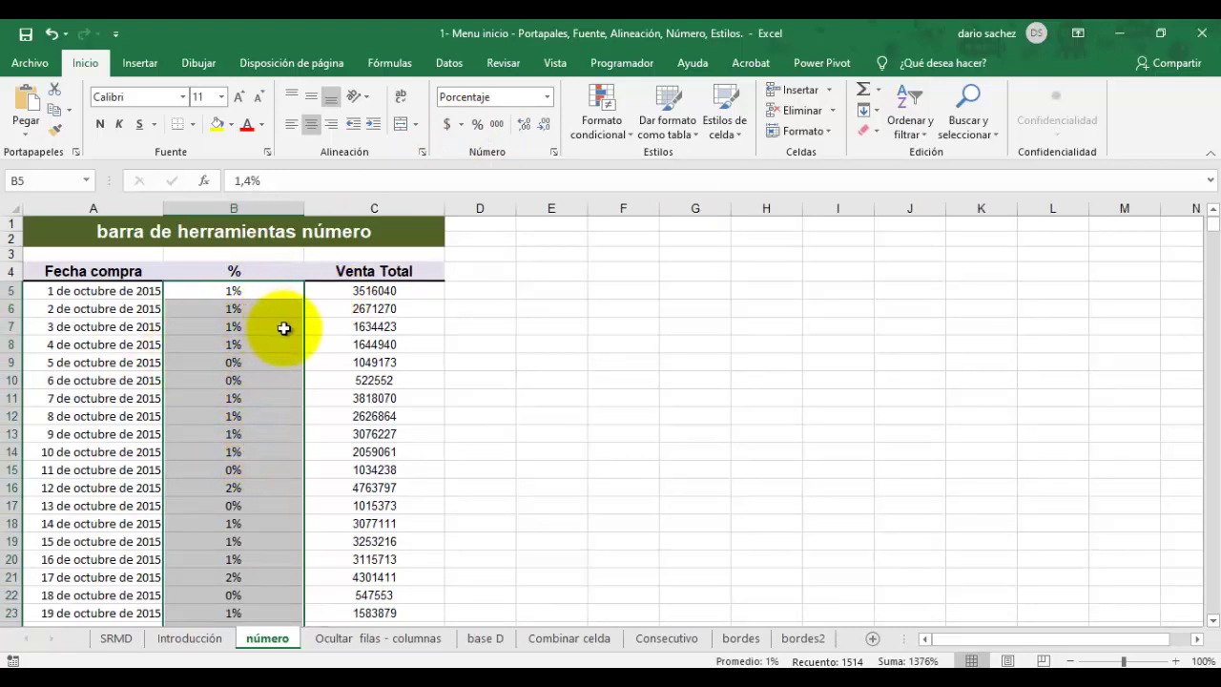
Step: Try two decimal places on the selected percentages in column B, and remove both decimals again
left_click(524, 125)
left_click(524, 125)
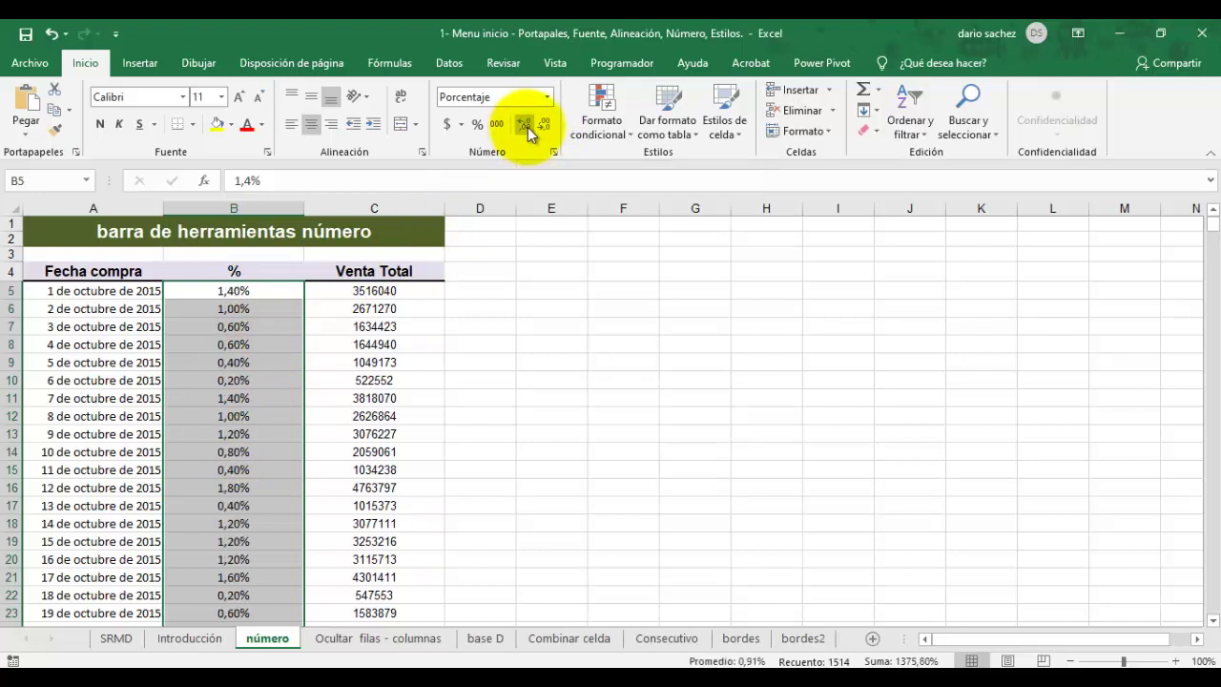
left_click(541, 125)
left_click(542, 125)
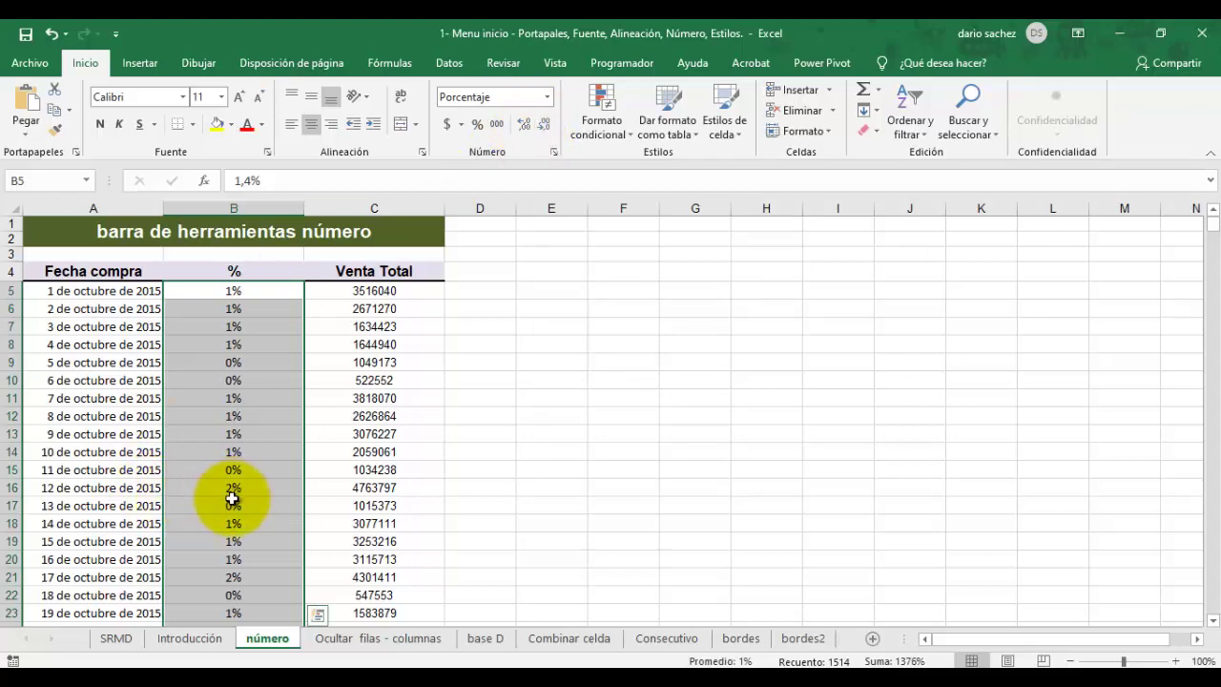
Step: Auto-fit the width of column A to the long September dates at the end of the Fecha compra data
scroll(231, 504, "down", 7)
scroll(230, 504, "down", 20)
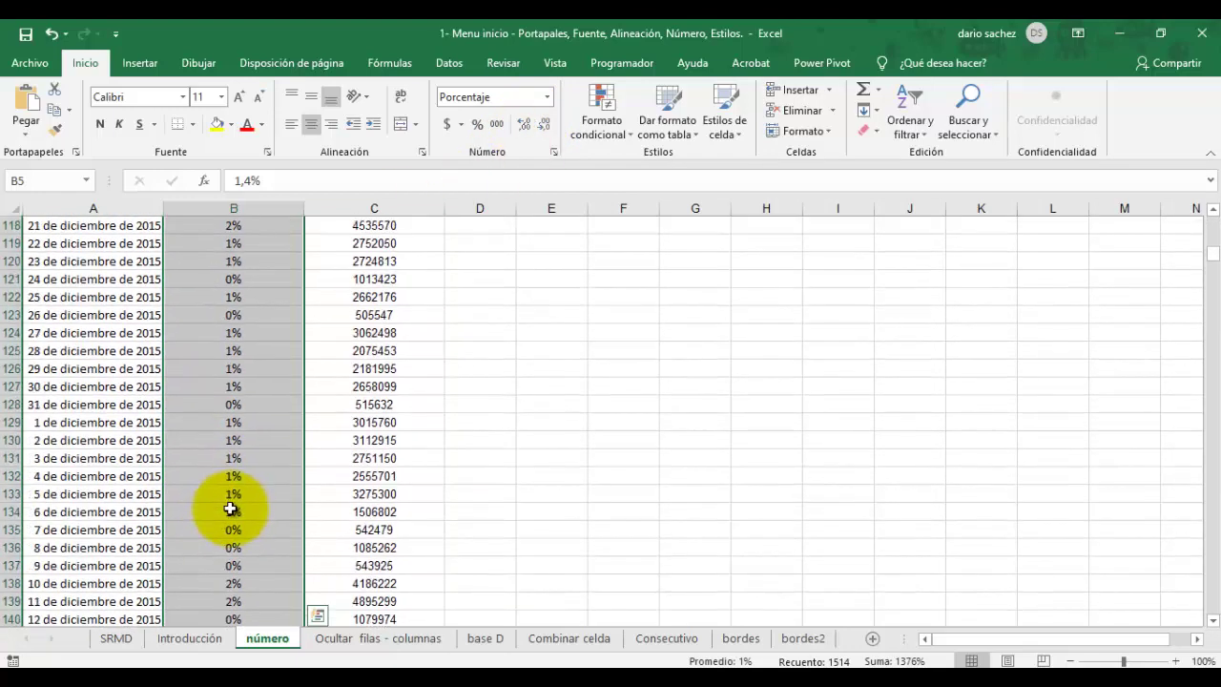
scroll(230, 510, "down", 20)
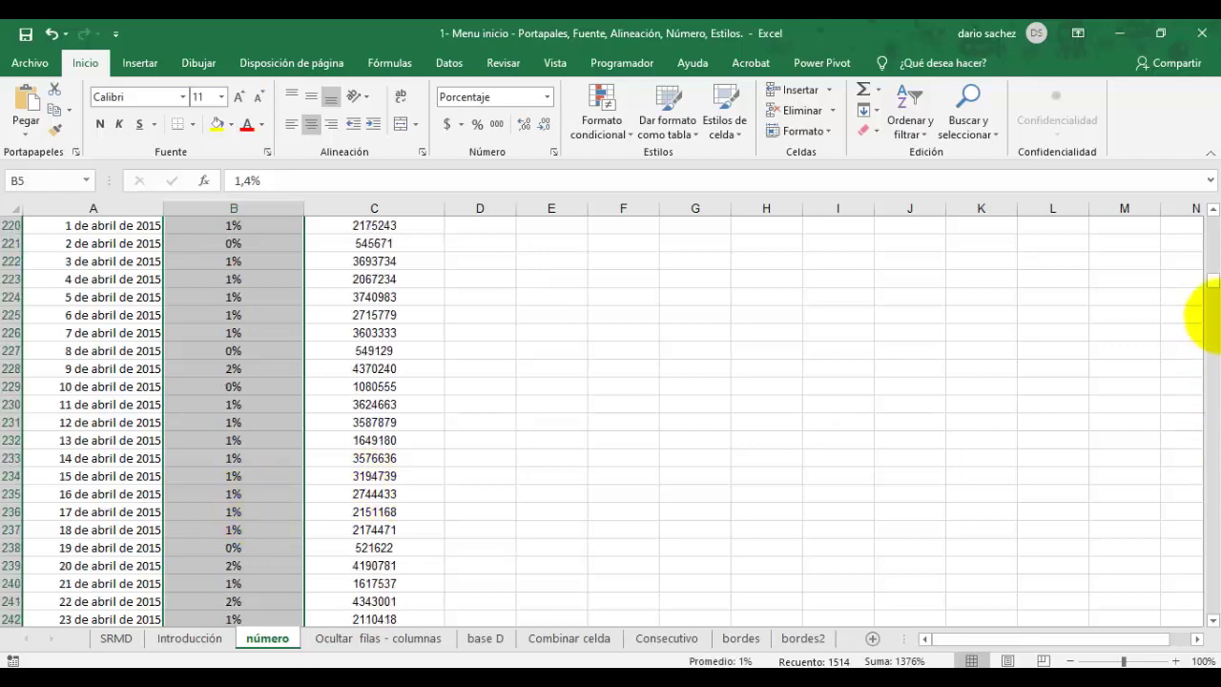
left_click_drag(1213, 286, 1203, 624)
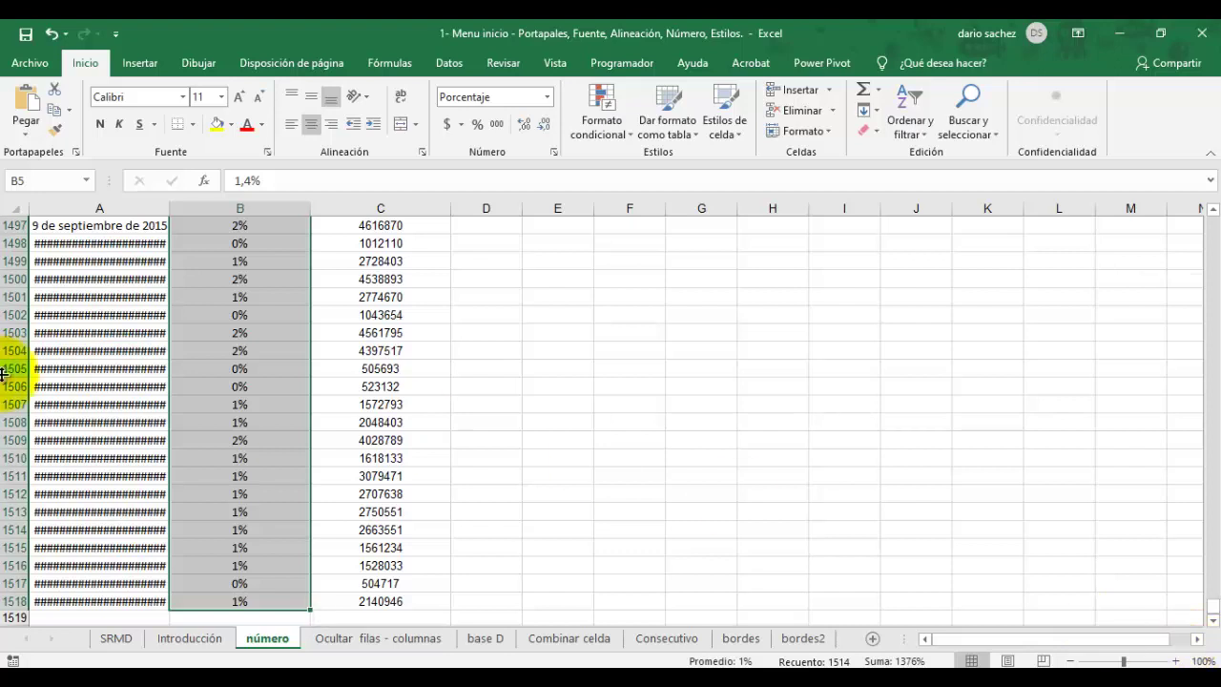
left_click(138, 255)
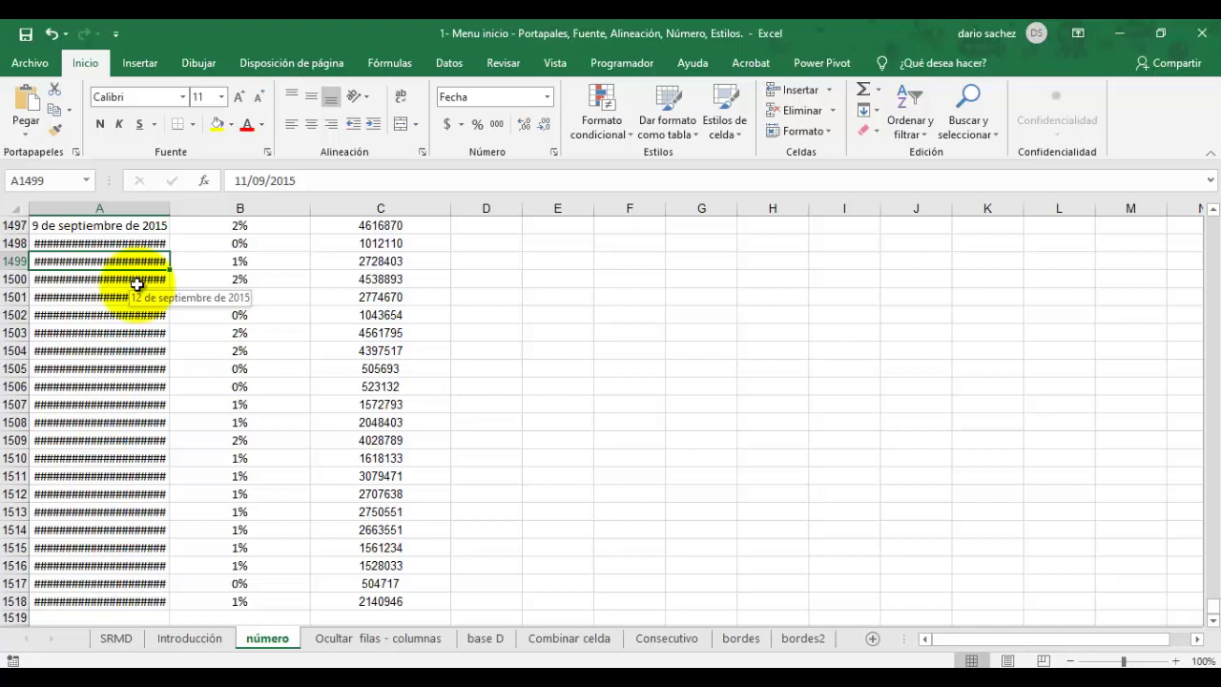
double_click(169, 208)
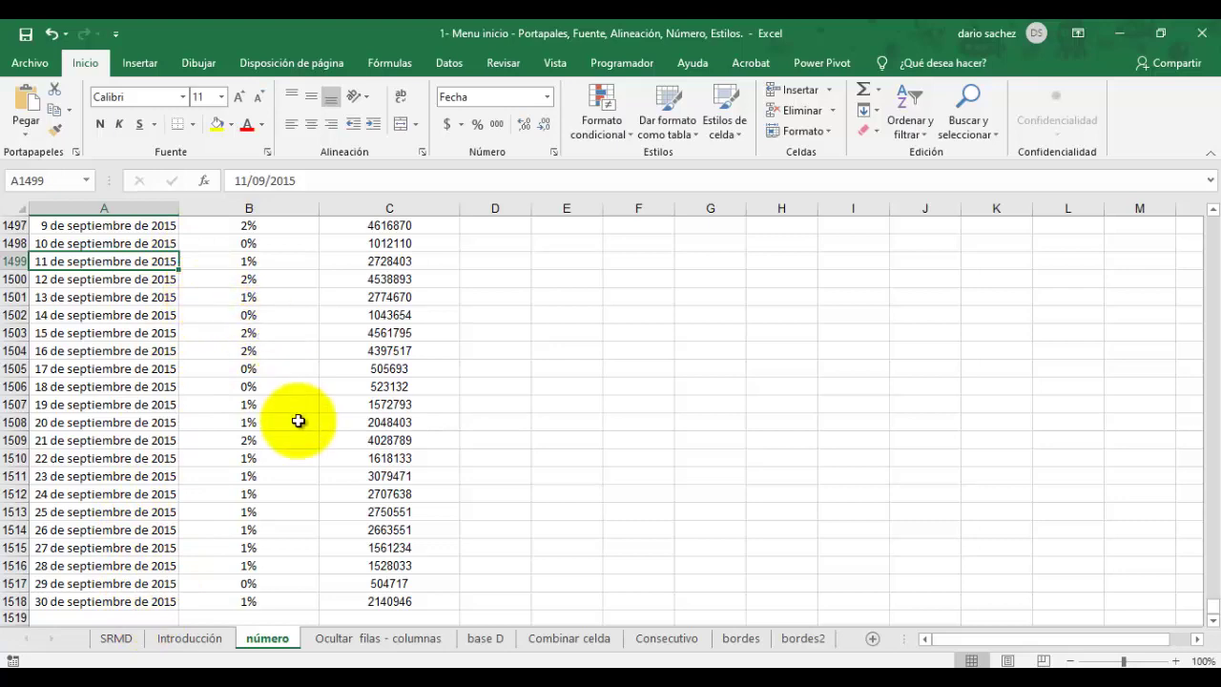
Step: Apply the thousands separator style to the Venta Total values in C5:C1518 and reduce them to no decimals
scroll(298, 421, "up", 10)
scroll(298, 421, "up", 1)
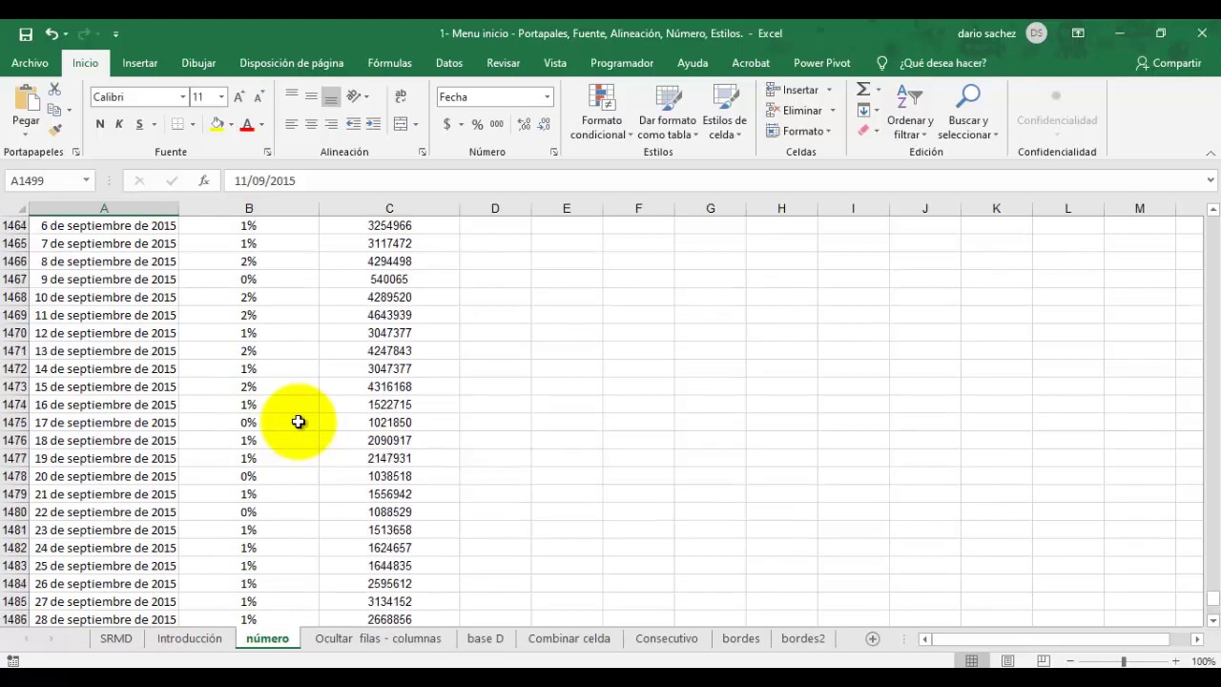
key("ctrl+Home")
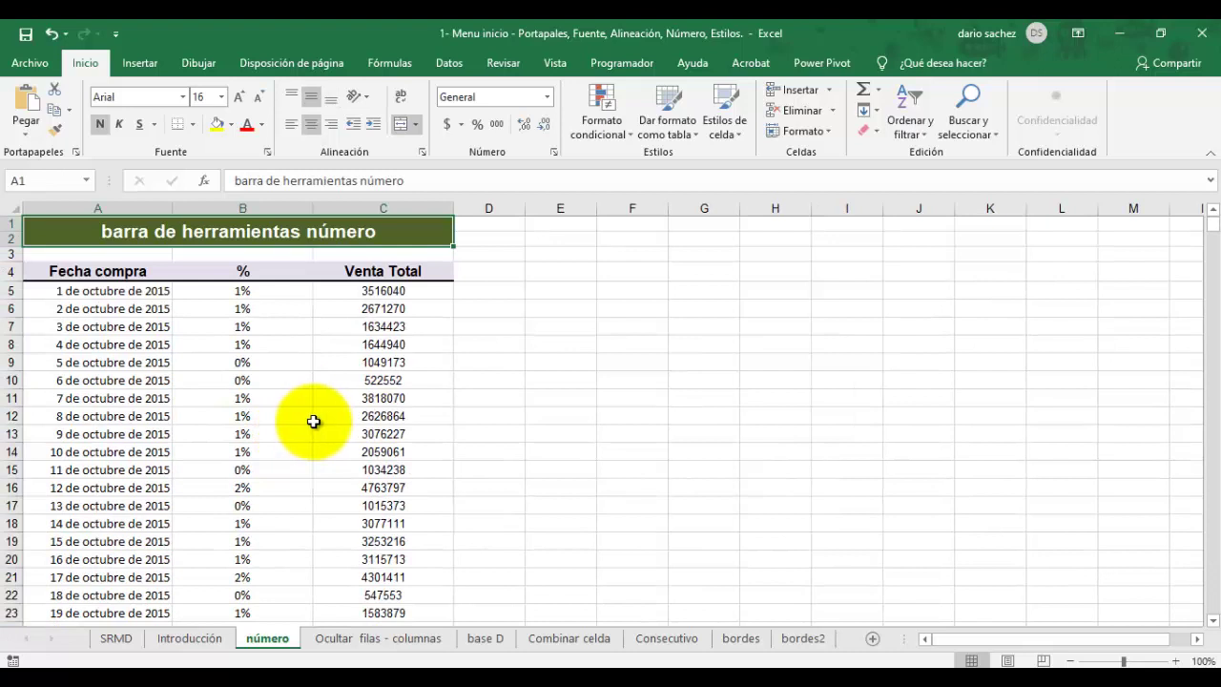
left_click(391, 291)
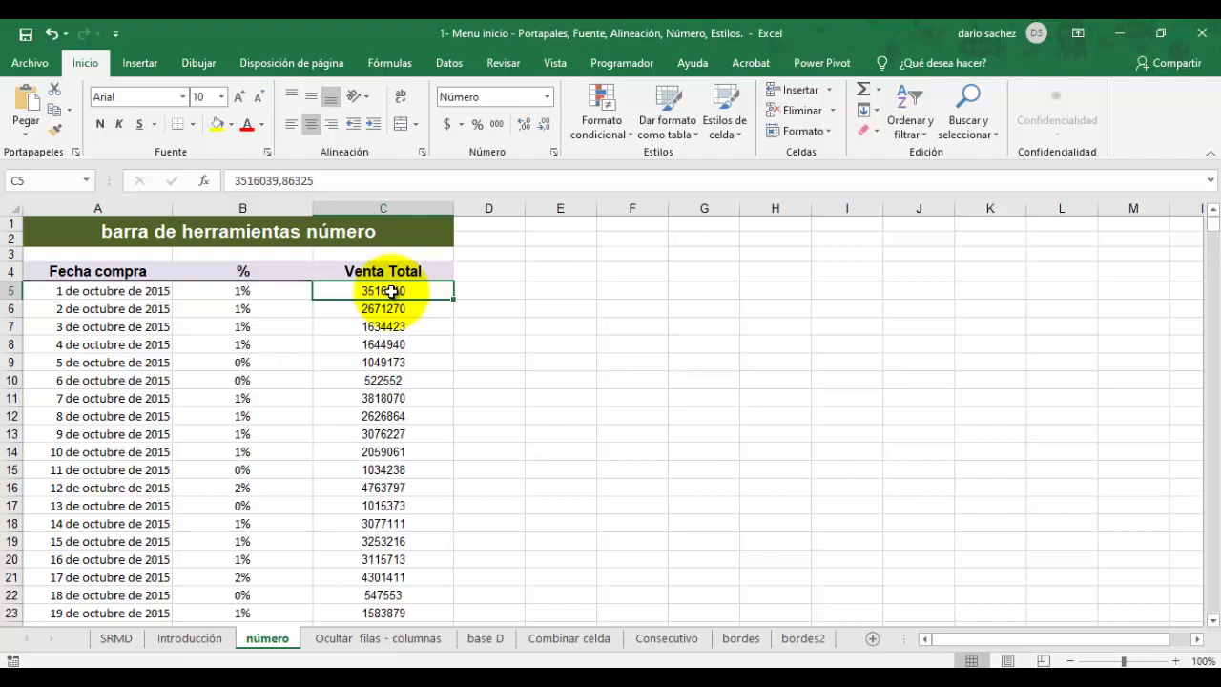
key("ctrl+shift+Down")
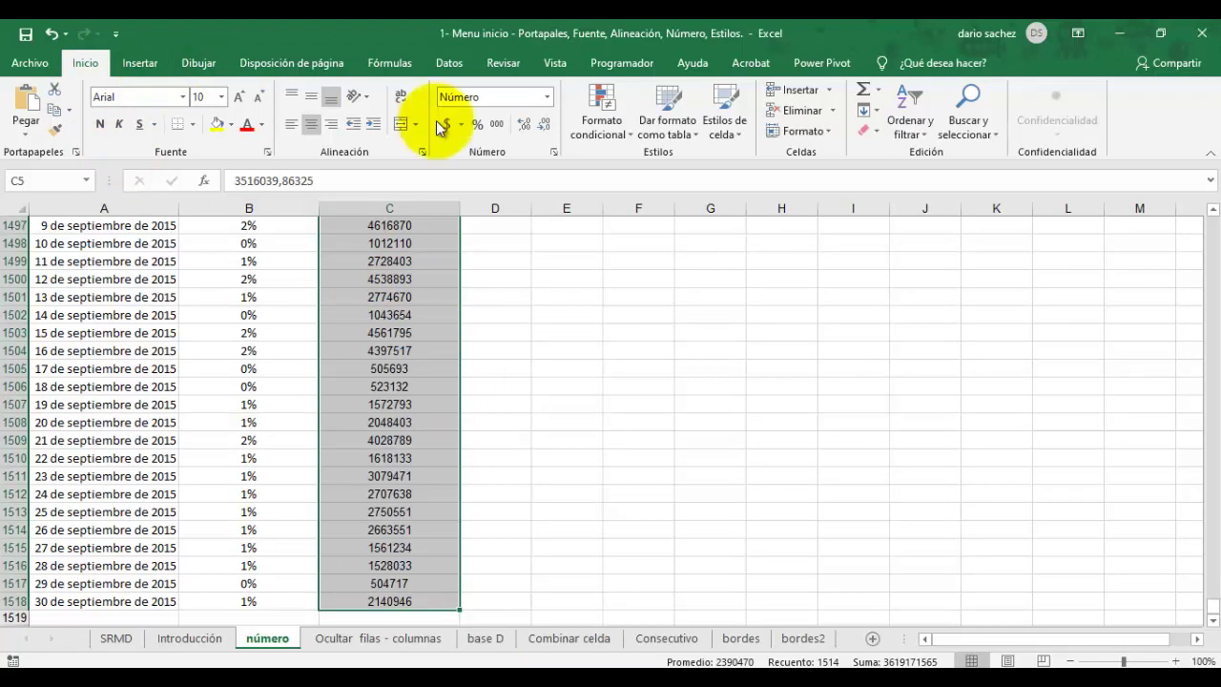
left_click(496, 125)
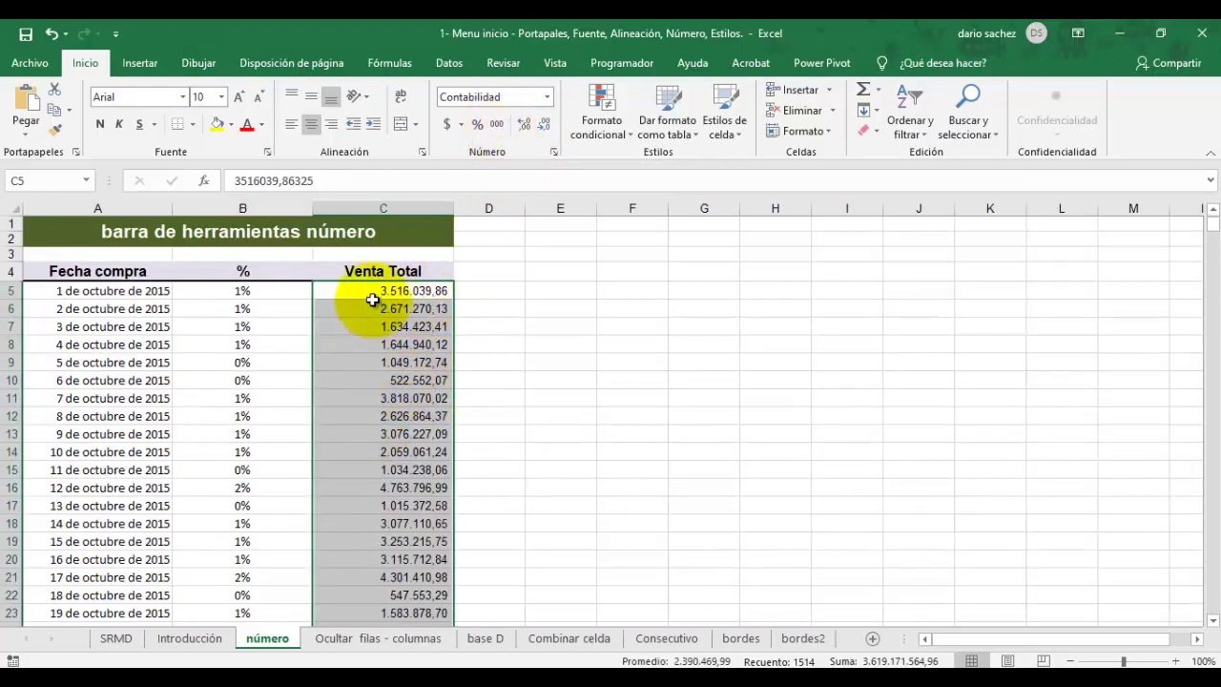
left_click(542, 128)
left_click(543, 129)
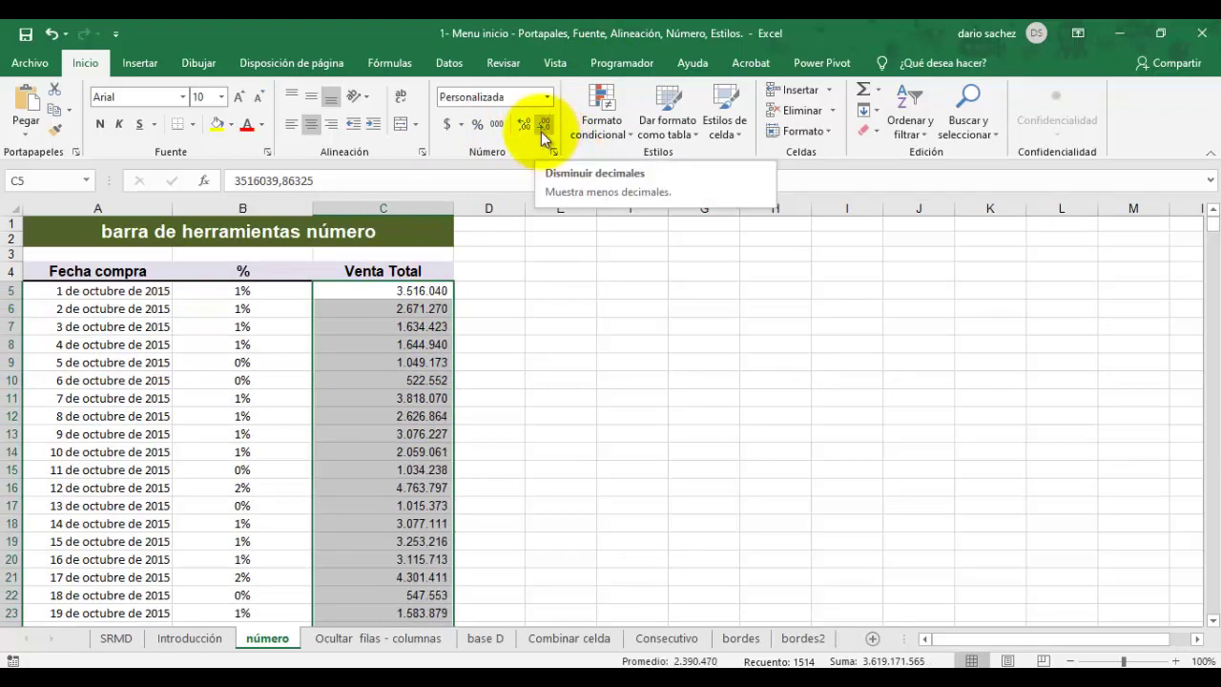
Step: Apply the $ accounting format without decimals to the selected Venta Total values, and undo the column's number formatting
left_click(447, 125)
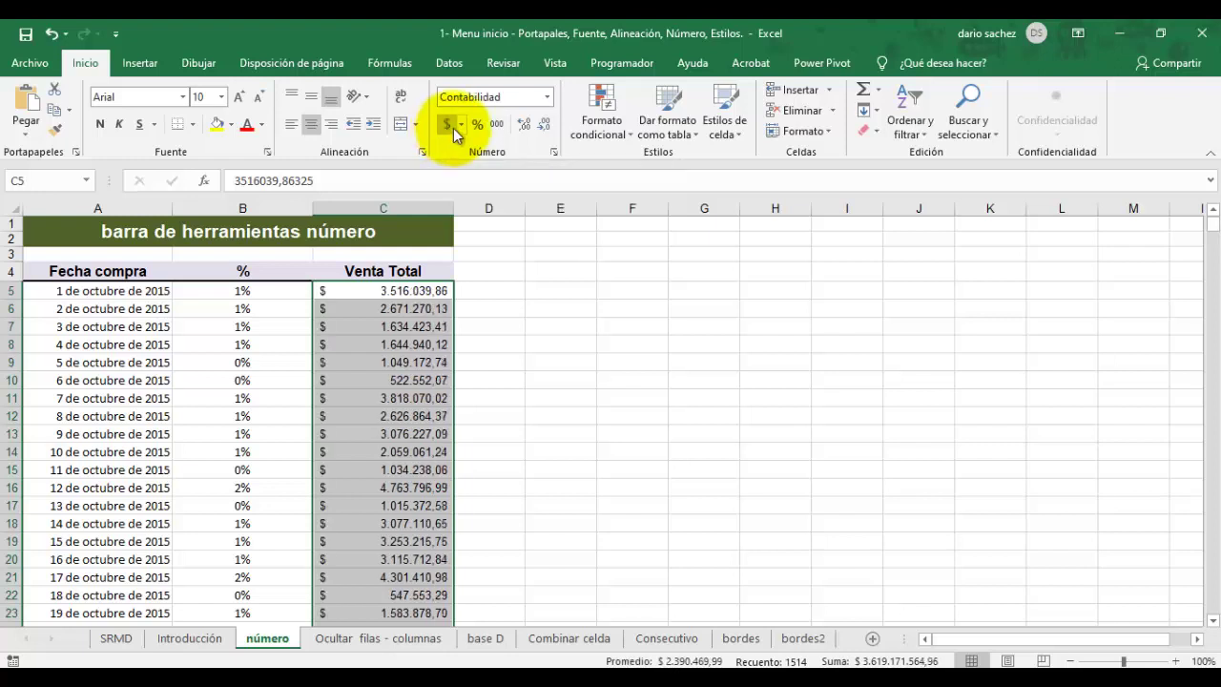
left_click(542, 127)
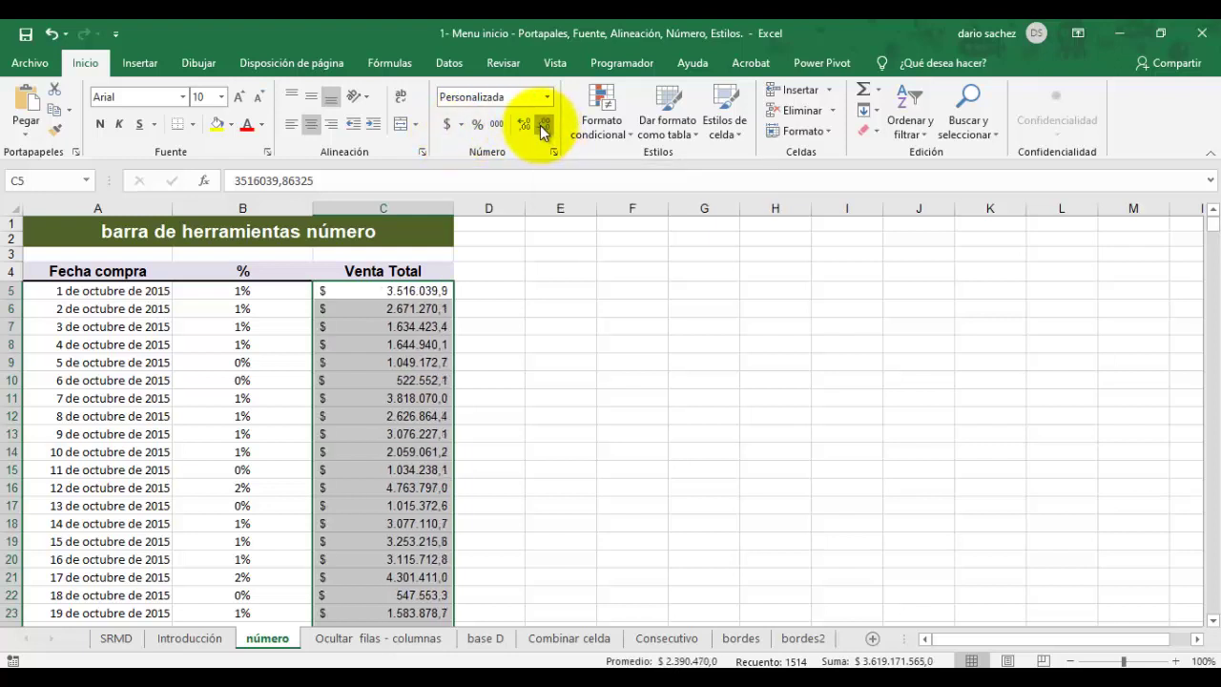
left_click(543, 127)
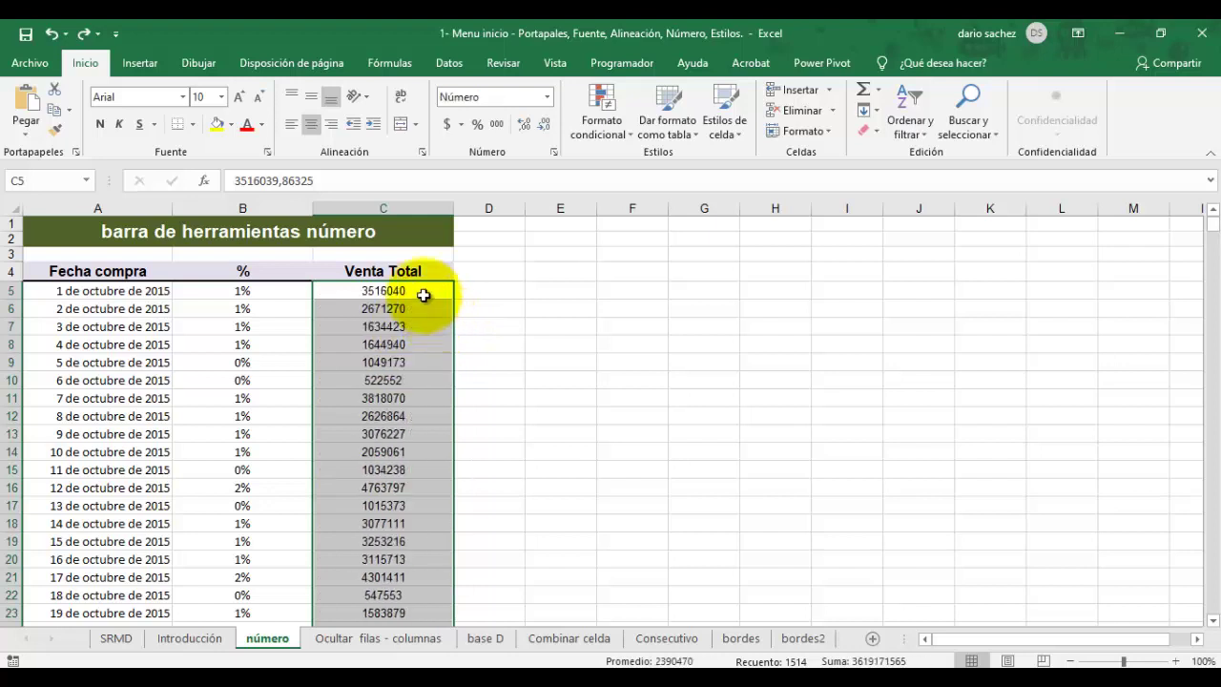
Step: Format the Venta Total values in C5:C1518 with thousands separators and the $ accounting format, showing no decimals
left_click(421, 290)
key("Down")
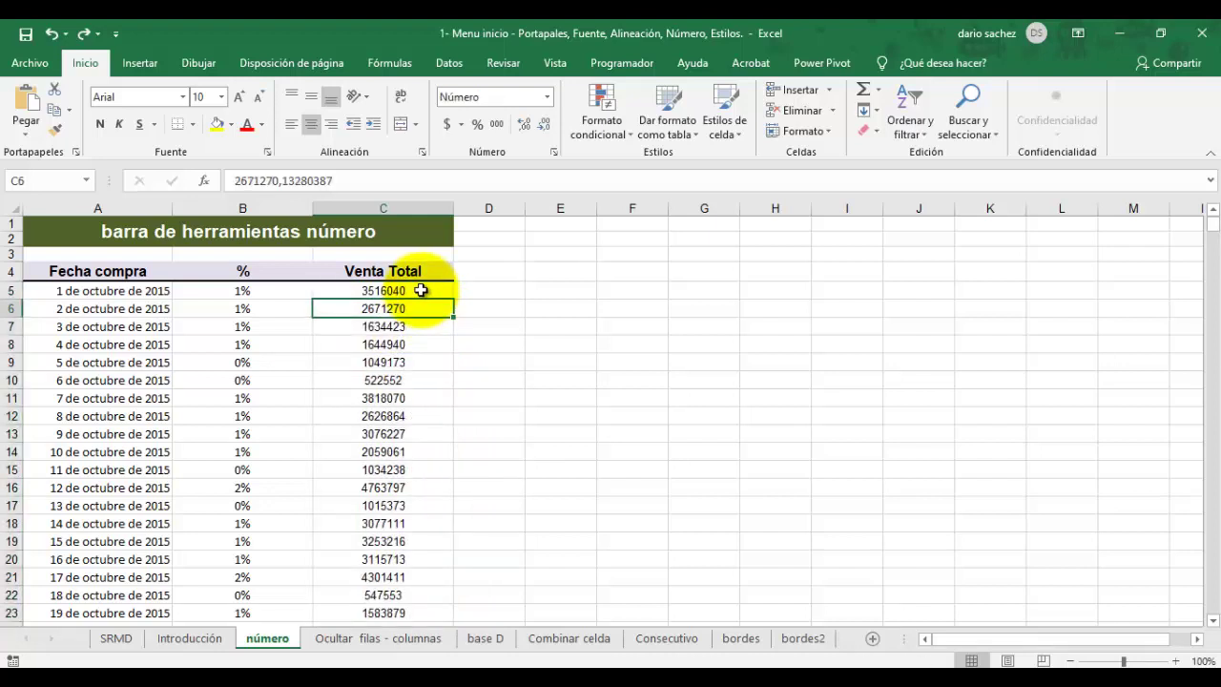
key("Up")
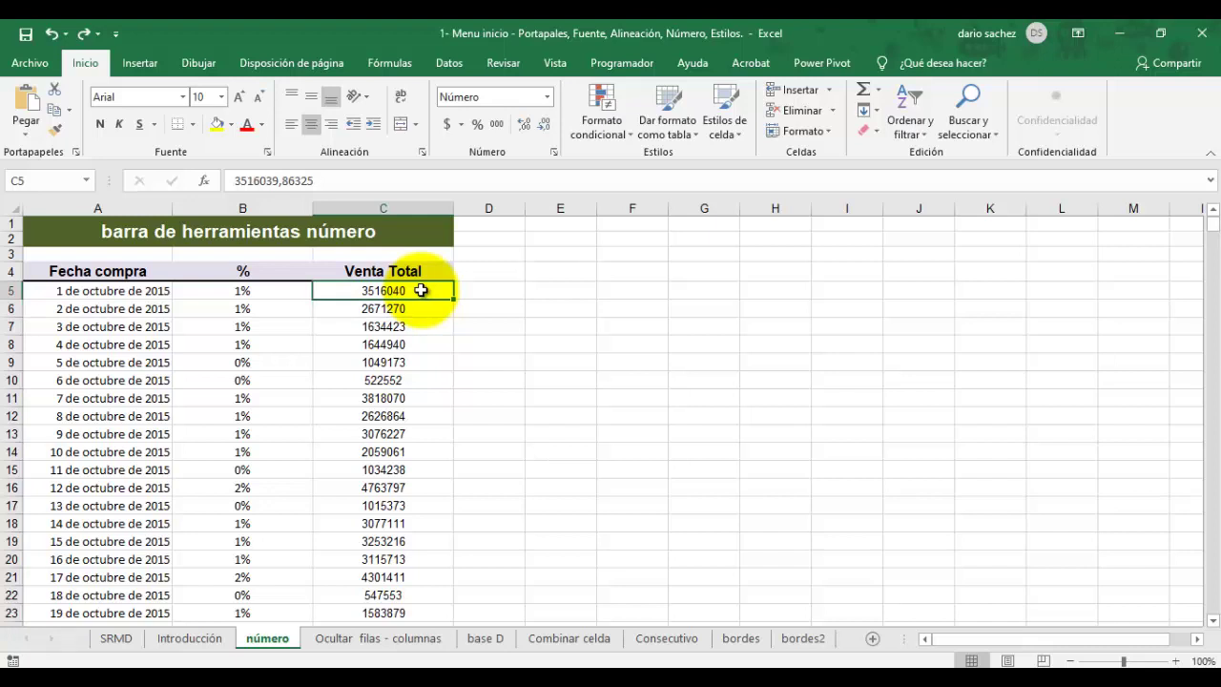
key("ctrl+shift+Down")
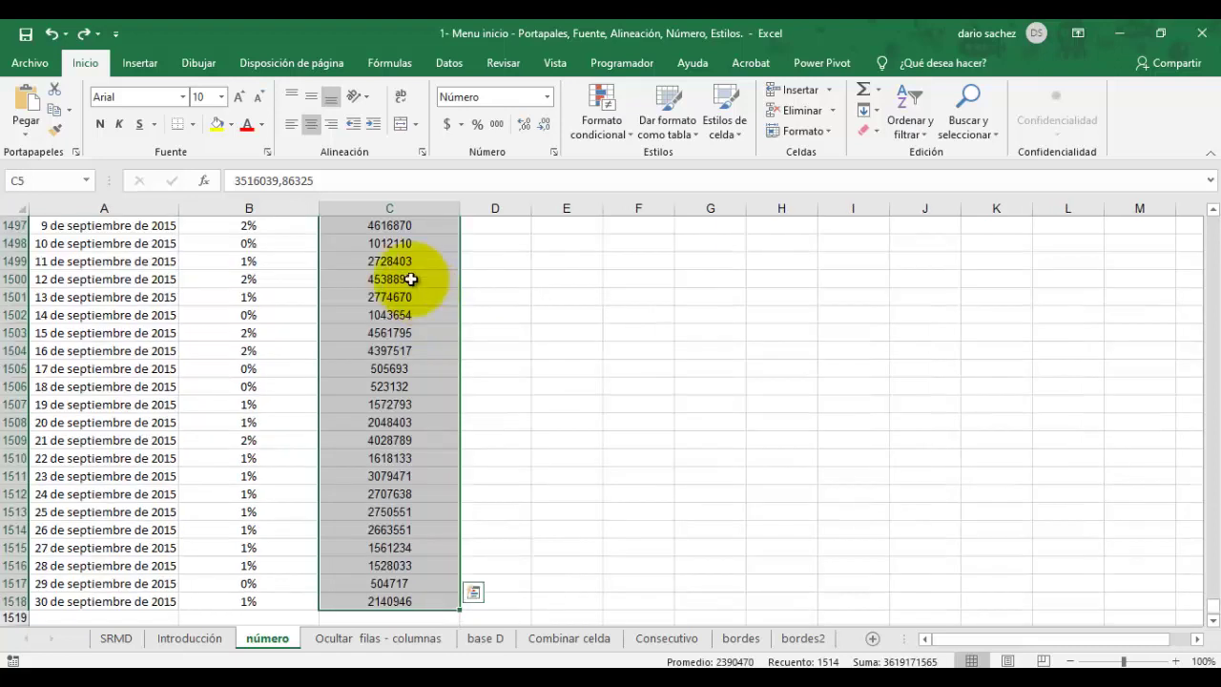
left_click(496, 130)
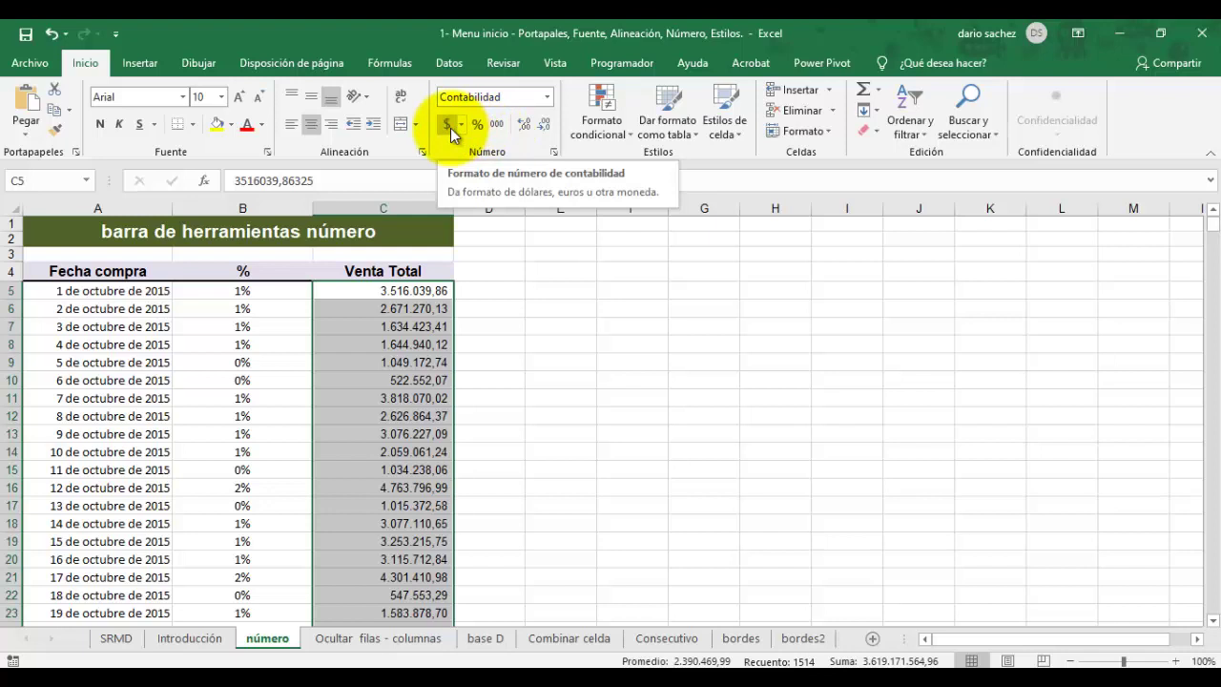
left_click(452, 128)
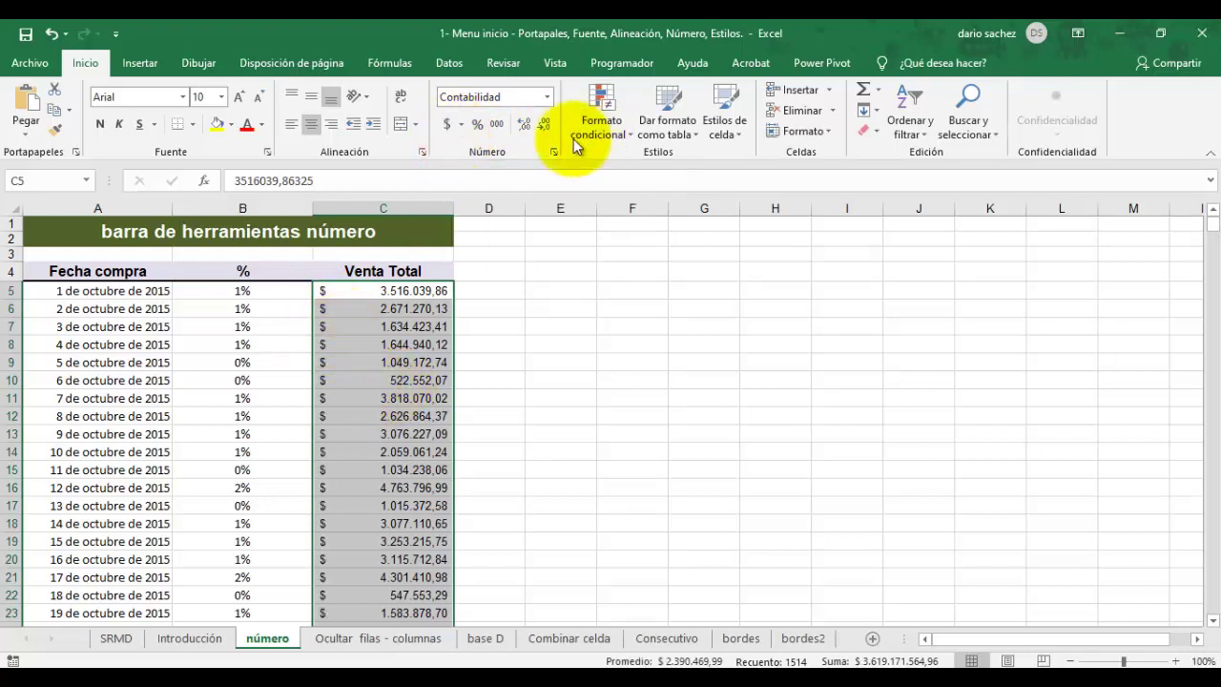
left_click(539, 127)
left_click(539, 127)
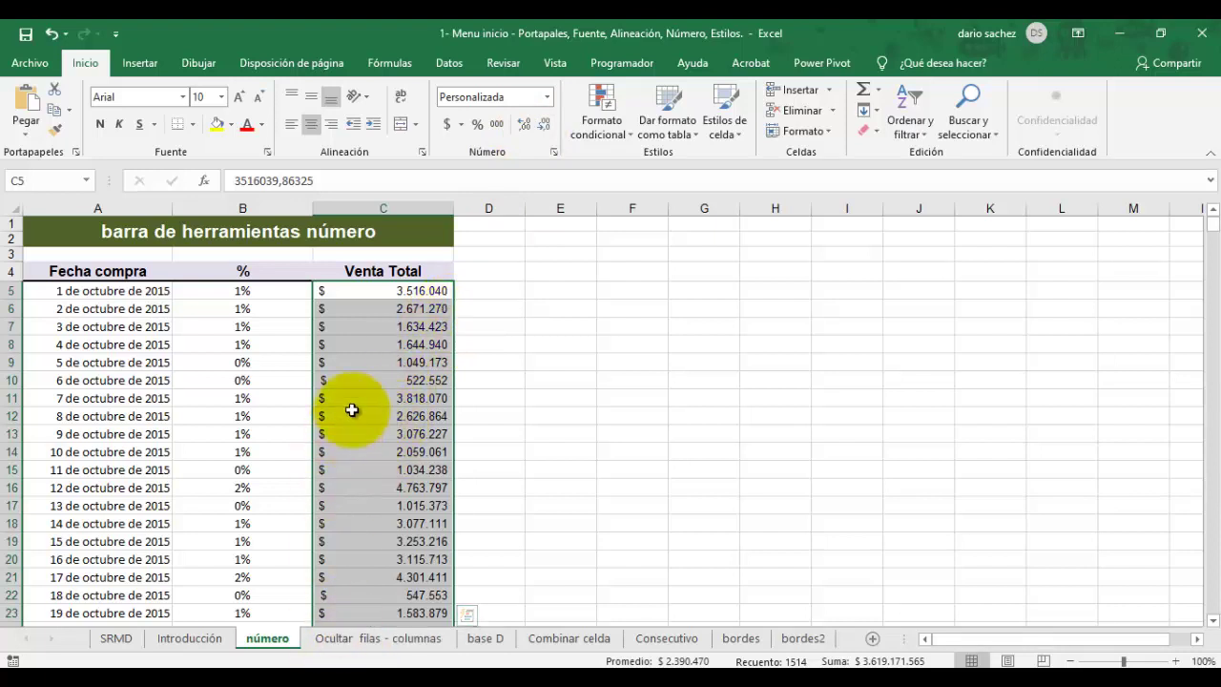
left_click(336, 344)
left_click_drag(100, 256, 67, 420)
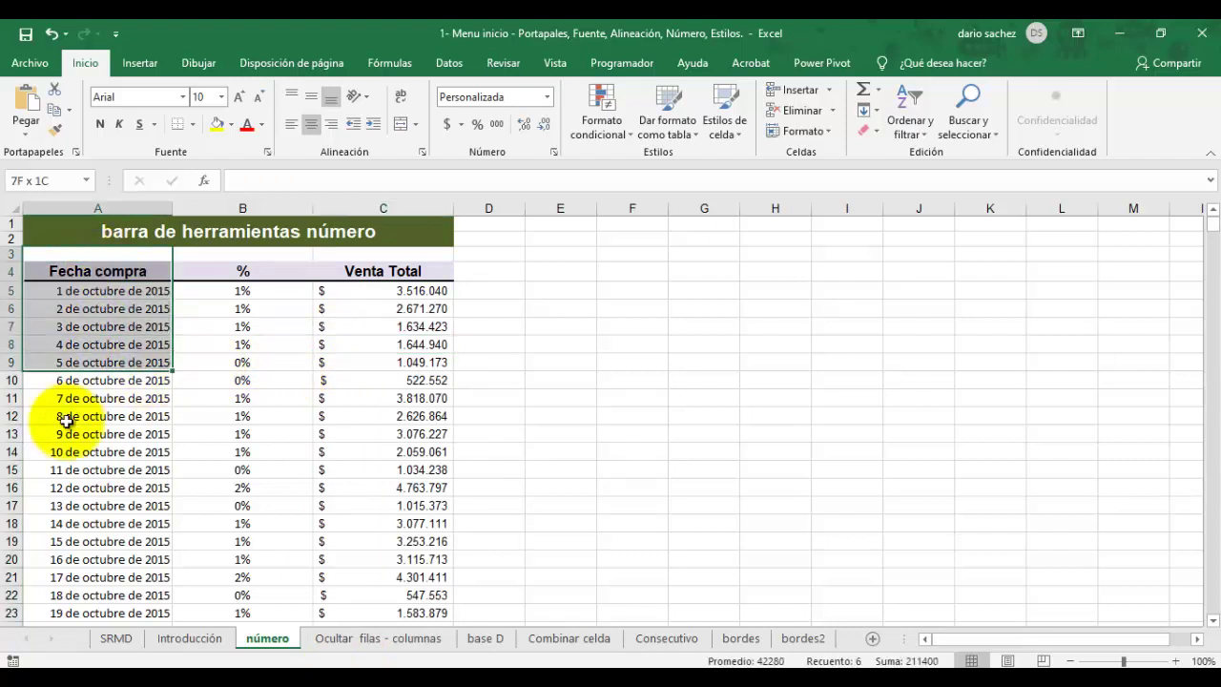
left_click_drag(219, 282, 186, 482)
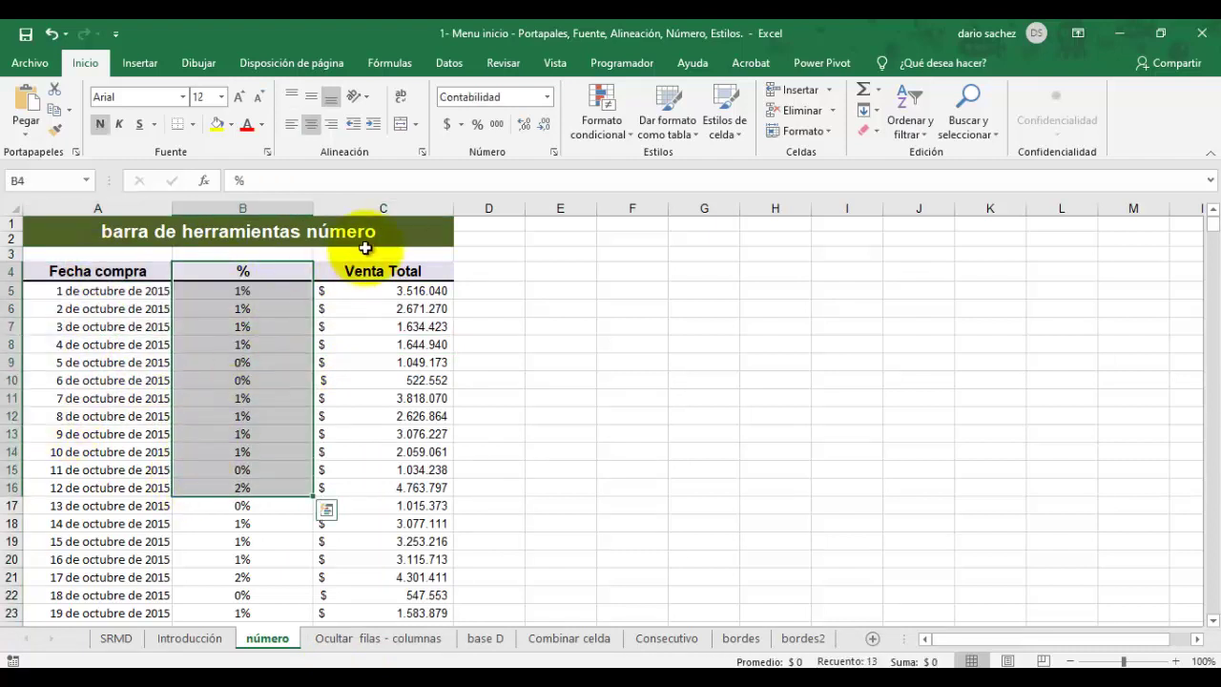
left_click_drag(359, 279, 382, 375)
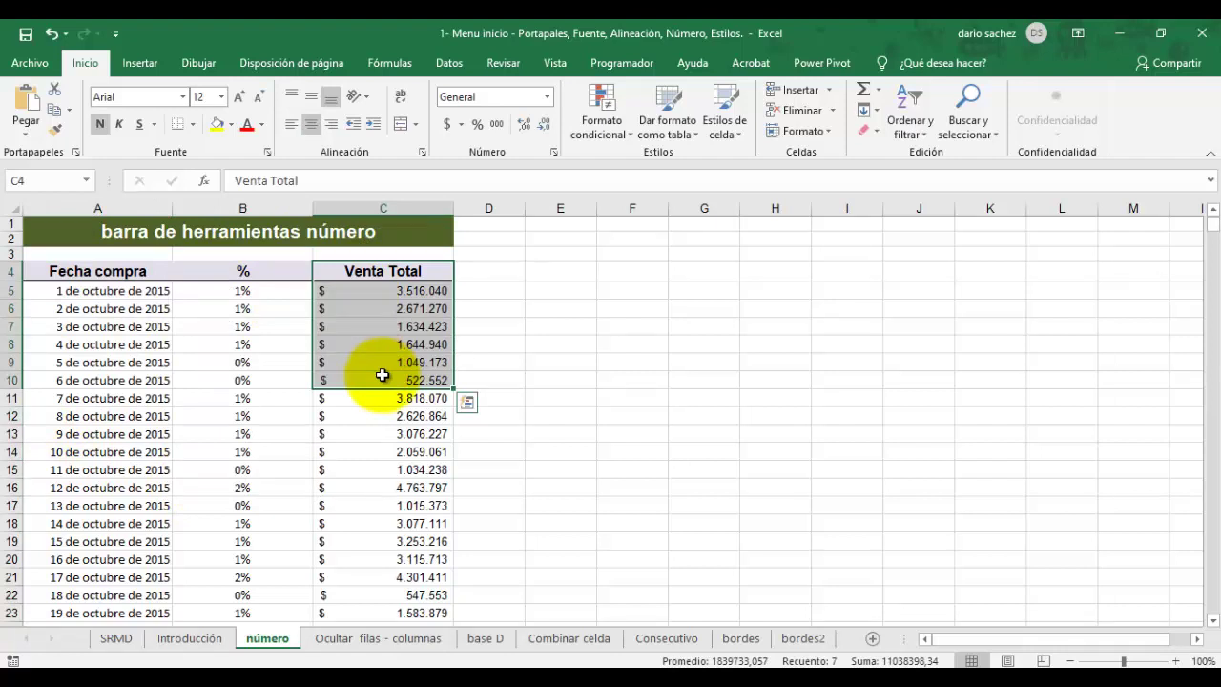
left_click(363, 325)
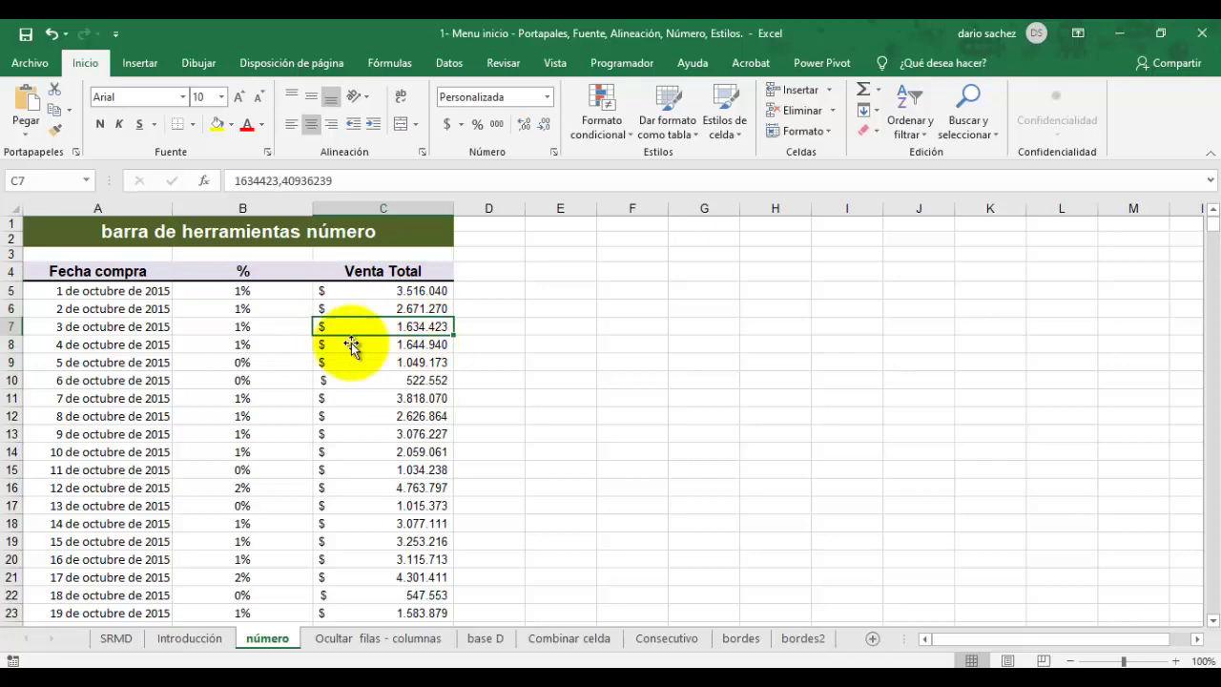
left_click_drag(139, 293, 142, 449)
Step: Open the cell format settings for the percentages in B5:B1518, and close them without making changes
left_click(241, 289)
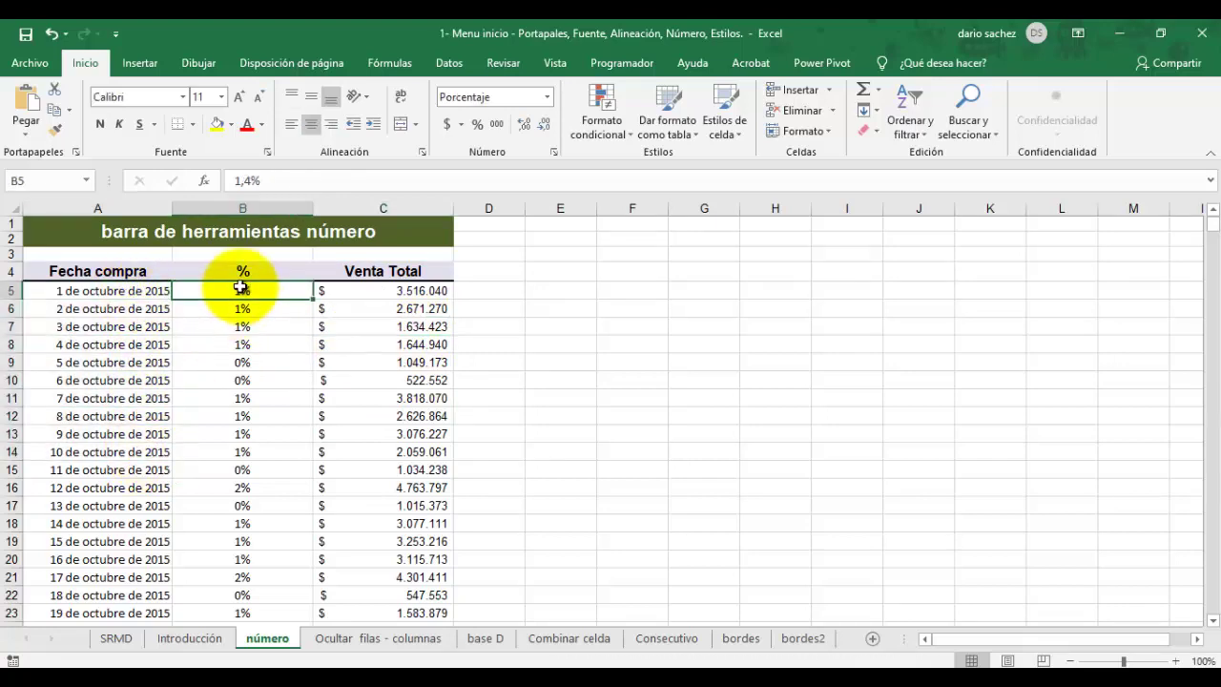
key("ctrl+shift+Down")
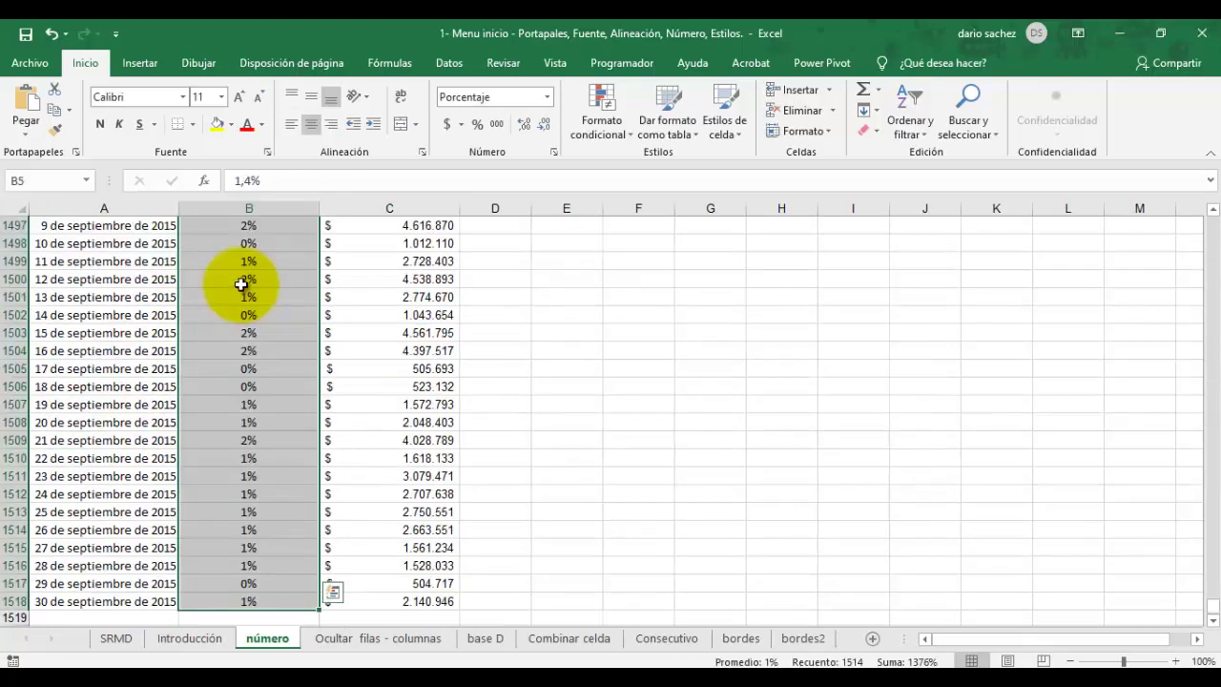
right_click(240, 272)
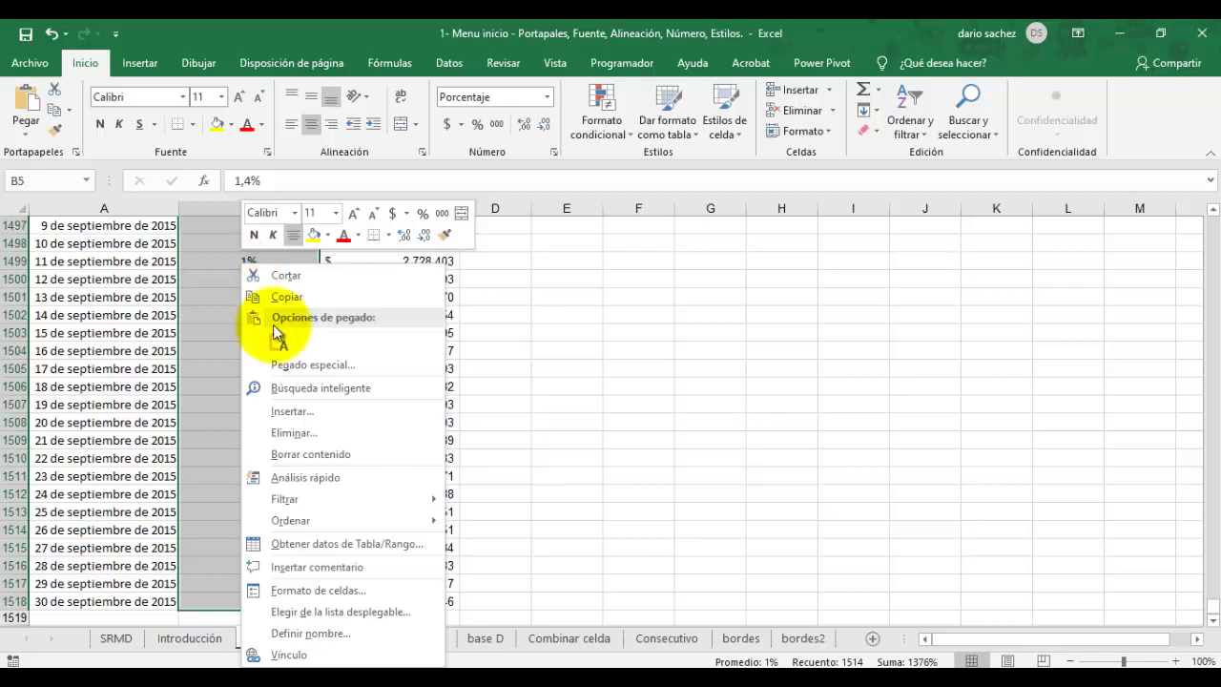
left_click(321, 592)
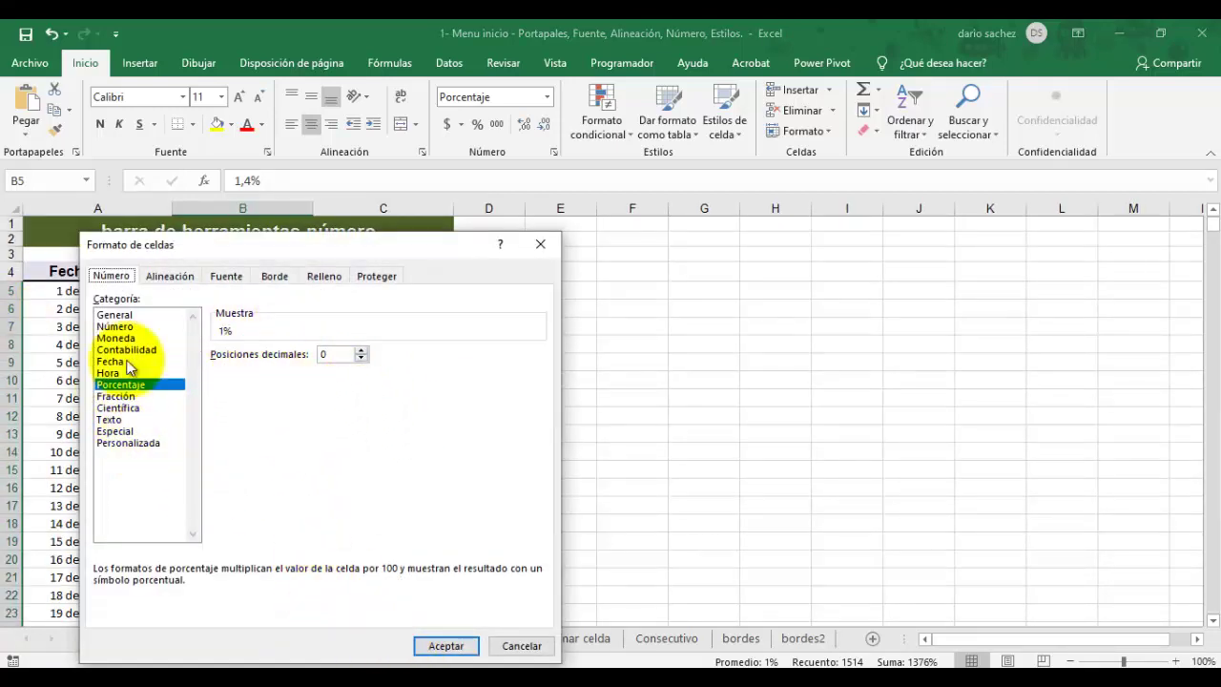
left_click(522, 646)
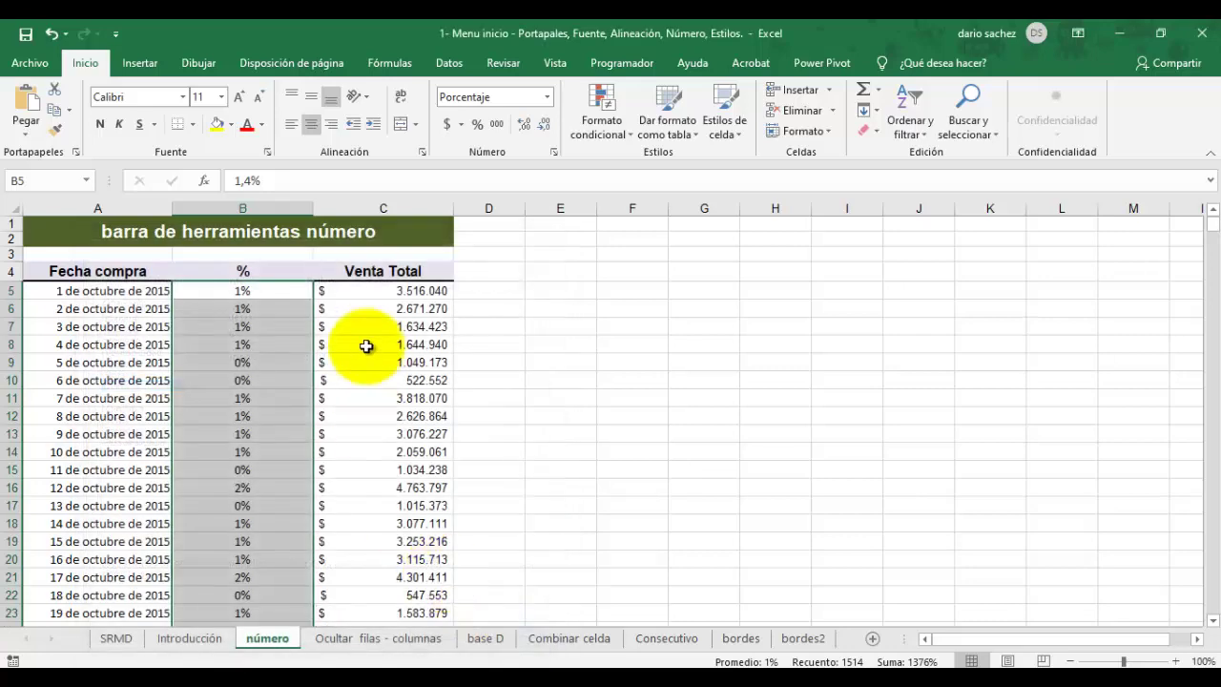
Step: Format the Venta Total values in C5:C1518 with the Número category, using 0 decimals and the thousands separator
left_click(384, 295)
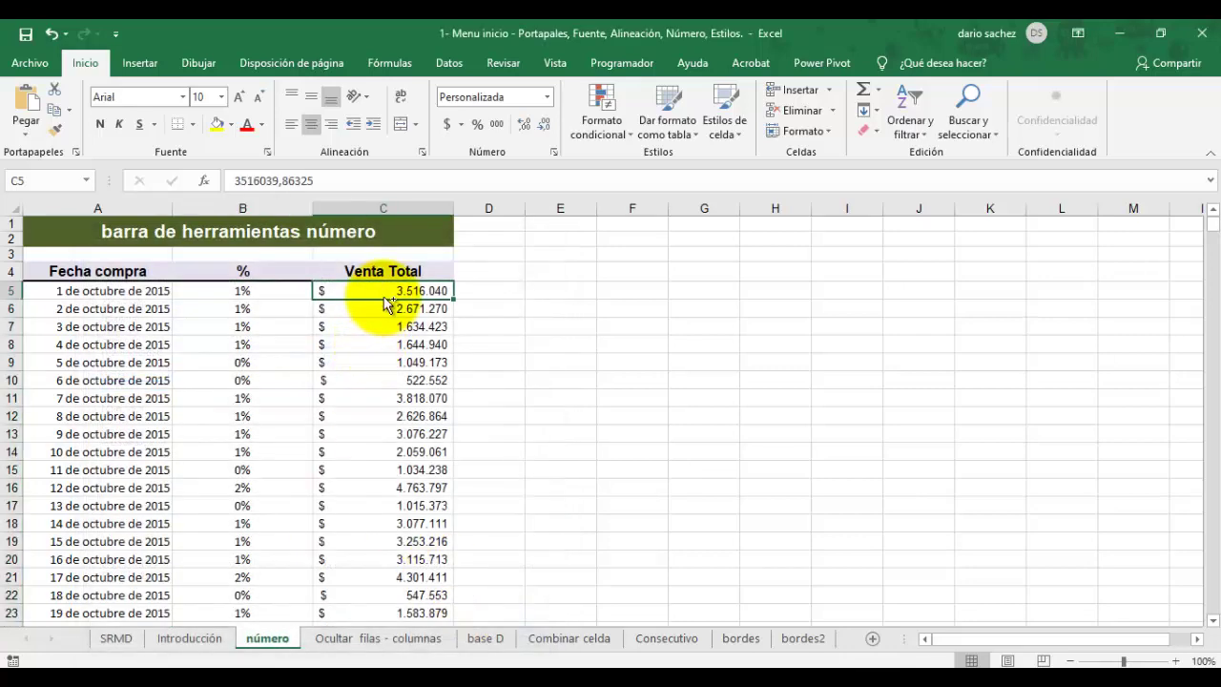
key("ctrl+shift+Down")
right_click(397, 301)
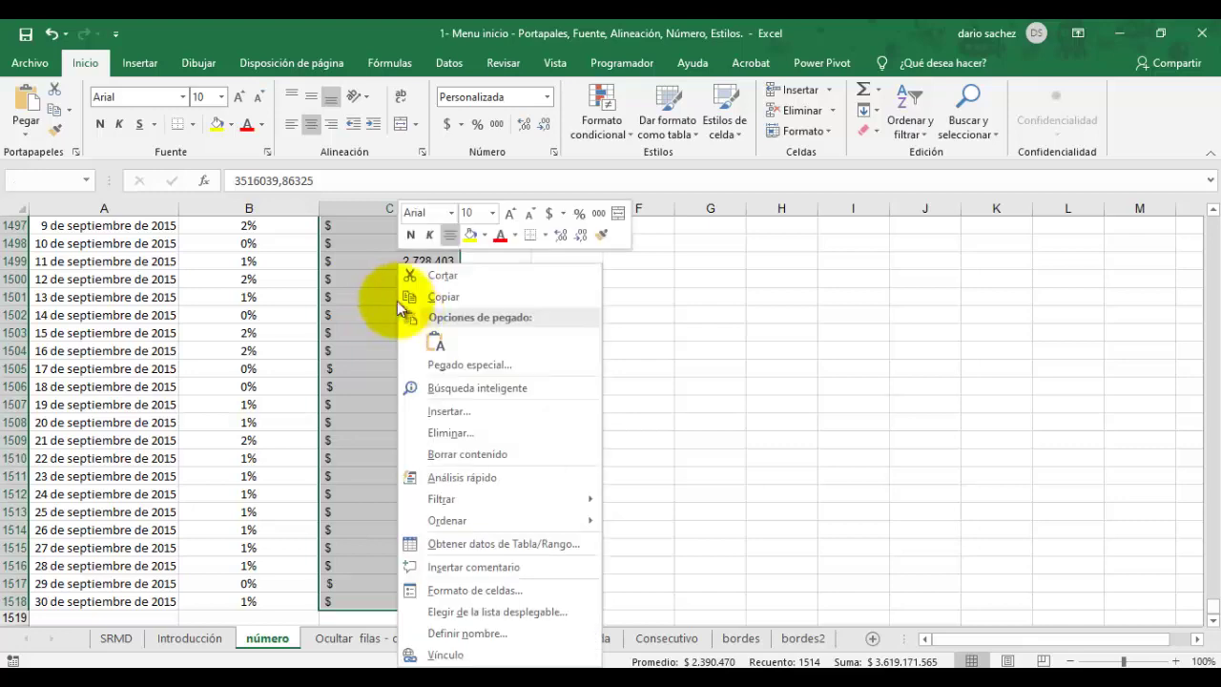
left_click(459, 589)
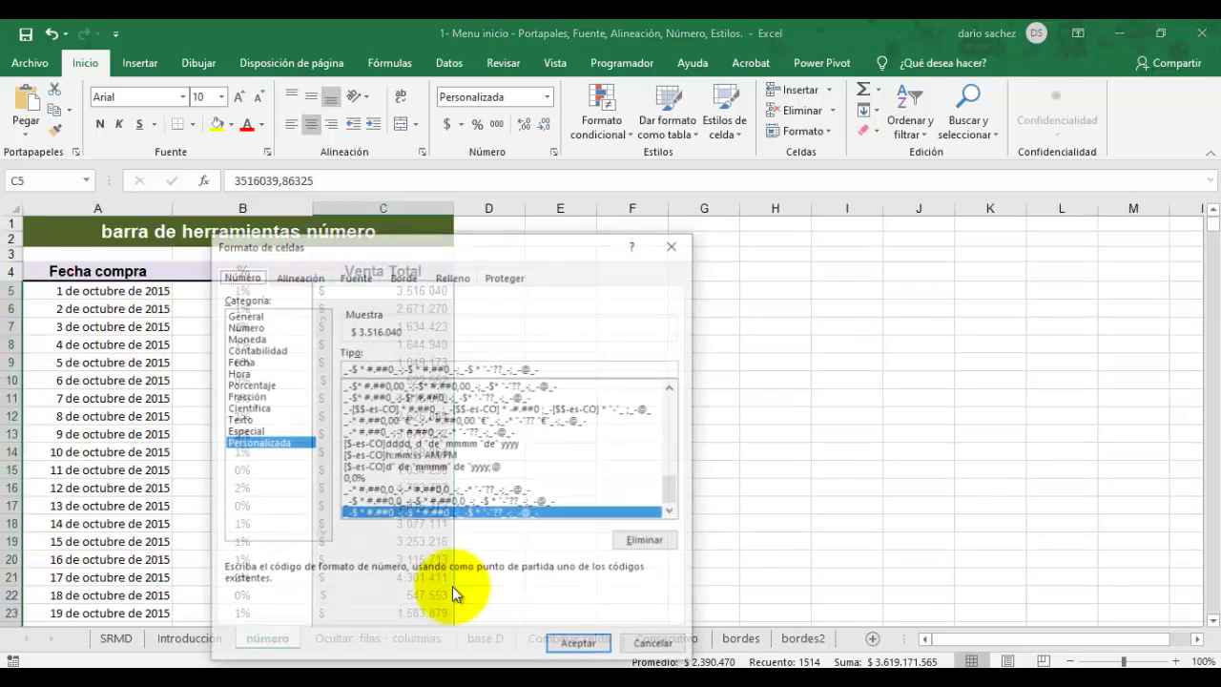
left_click(250, 328)
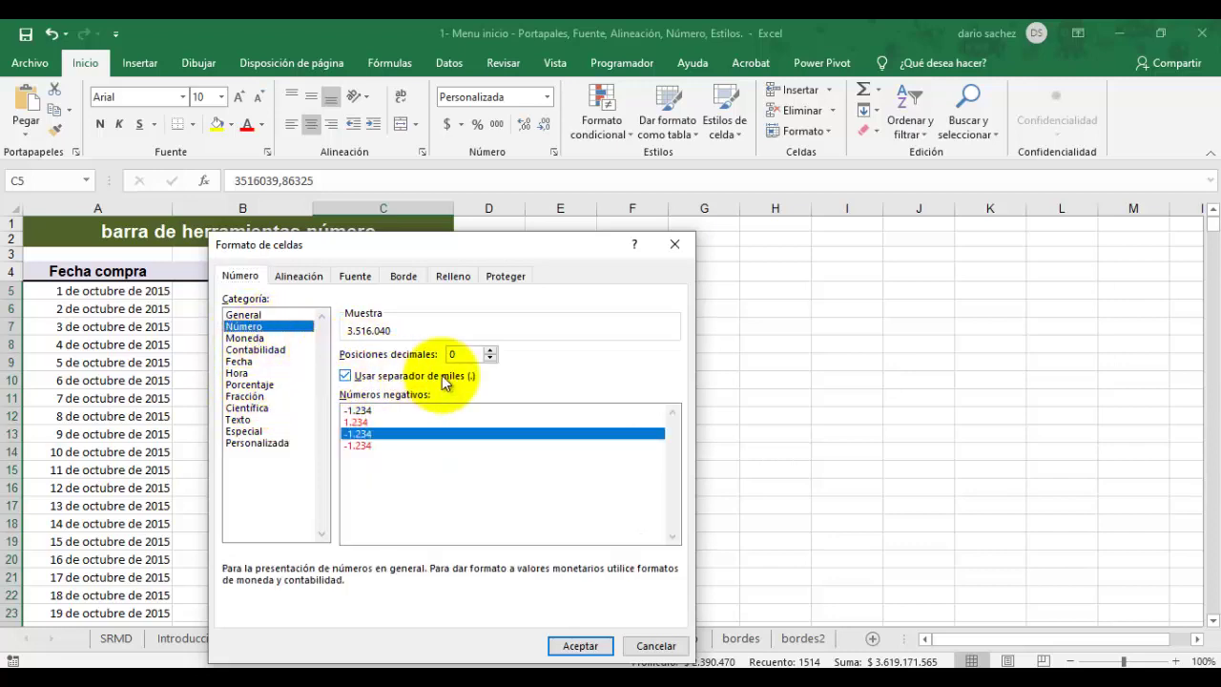
left_click(577, 646)
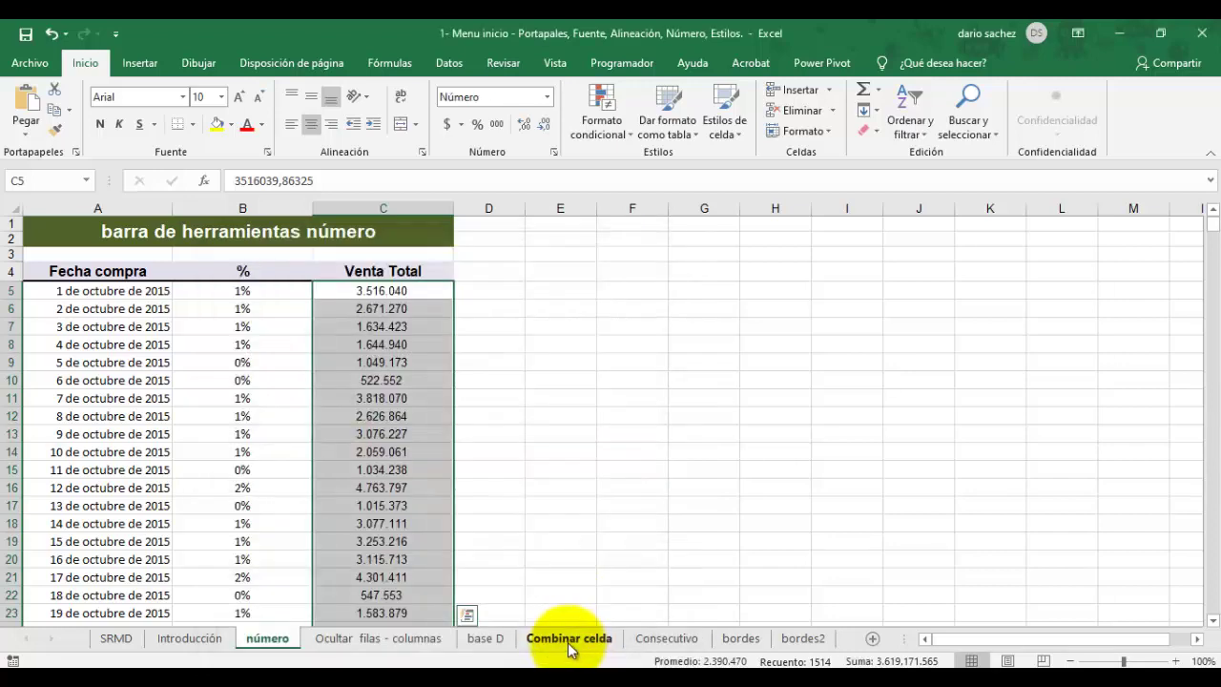
Step: Format the selected Venta Total values with the Moneda category, using the $ symbol and 0 decimals
right_click(360, 376)
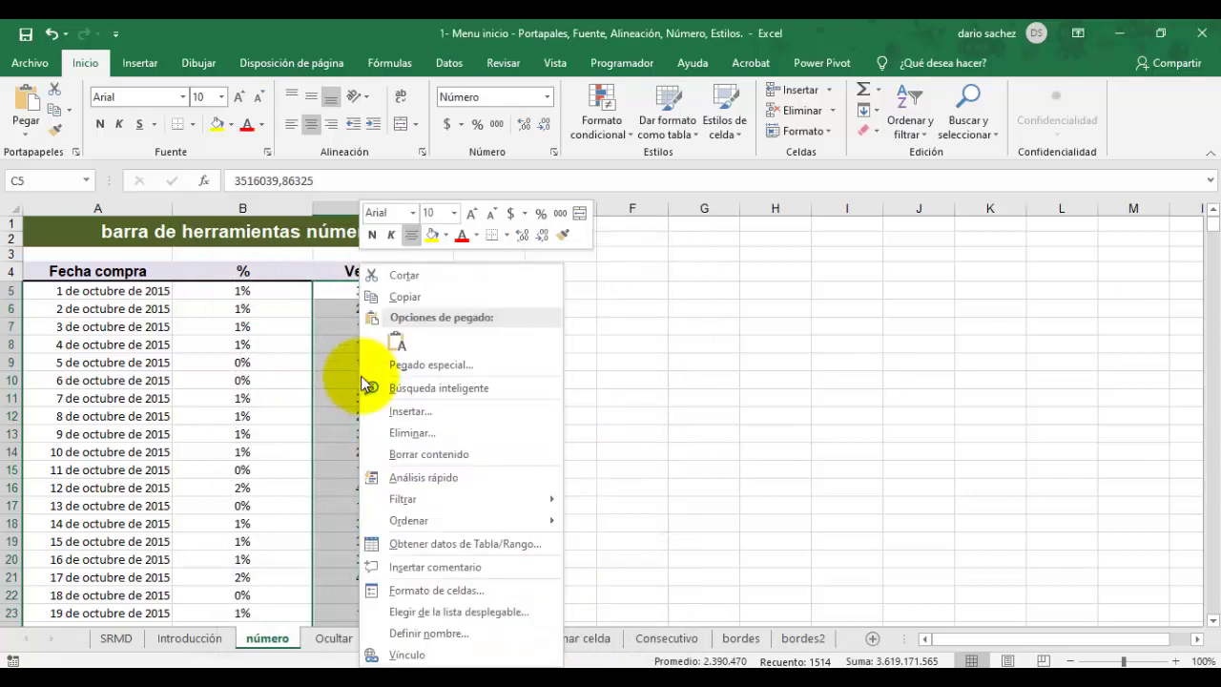
left_click(445, 592)
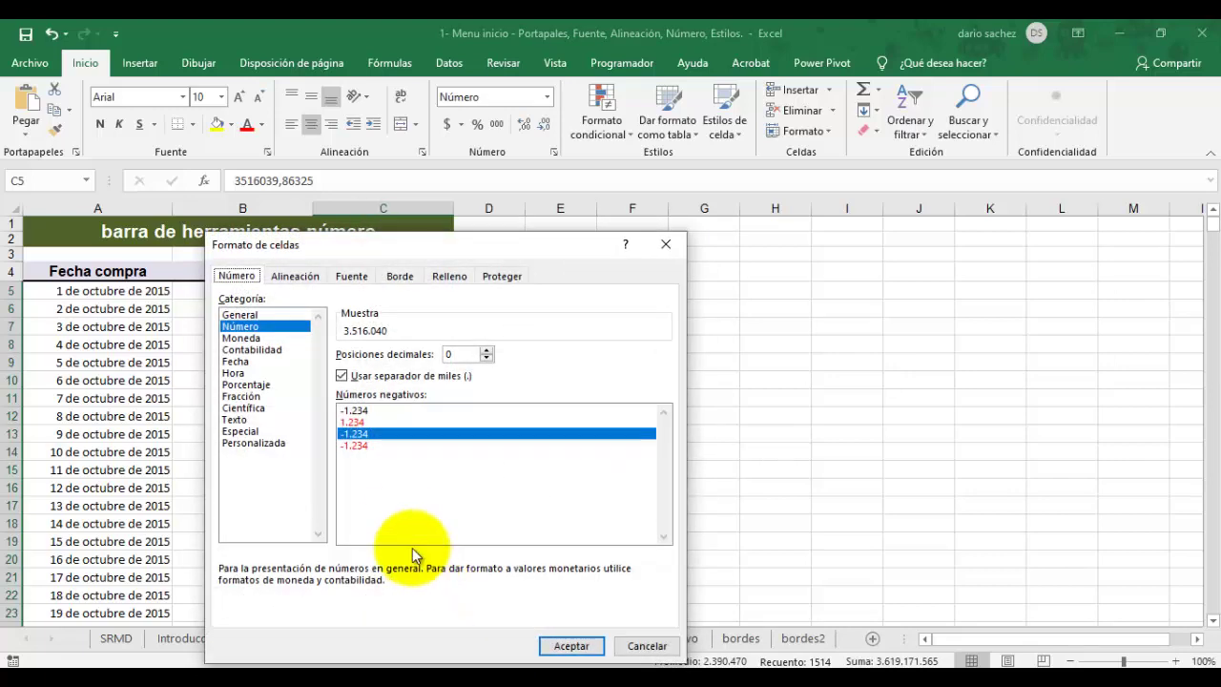
left_click(271, 350)
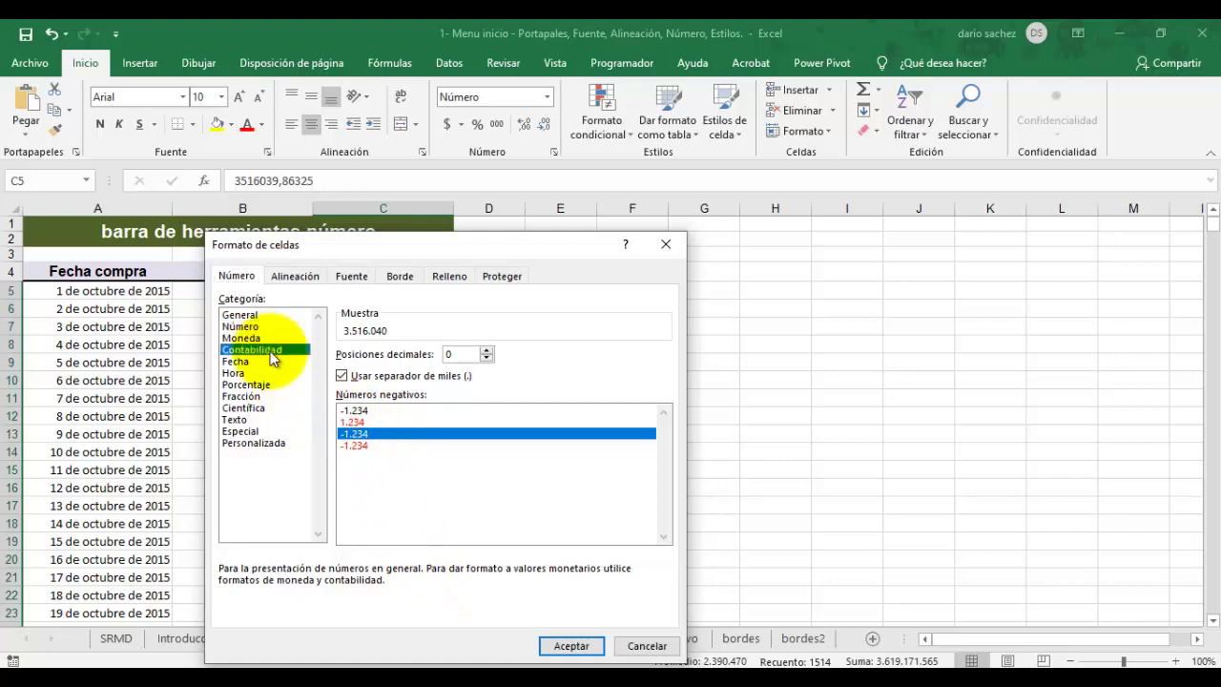
left_click(259, 338)
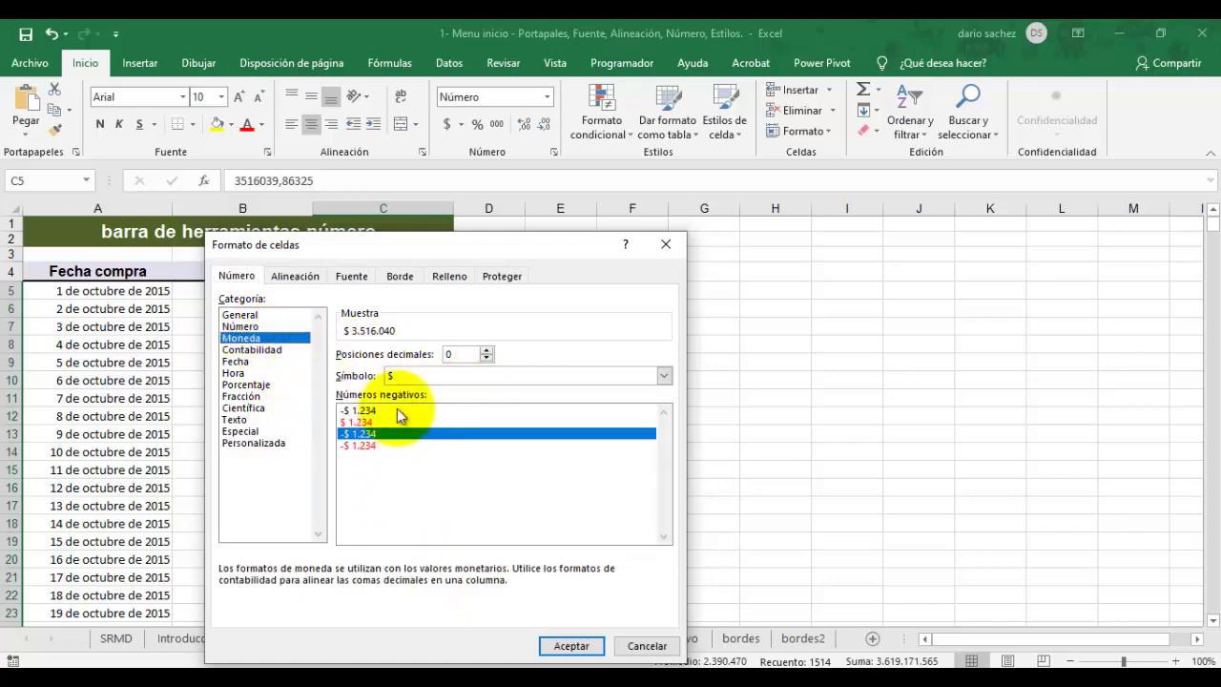
left_click(568, 646)
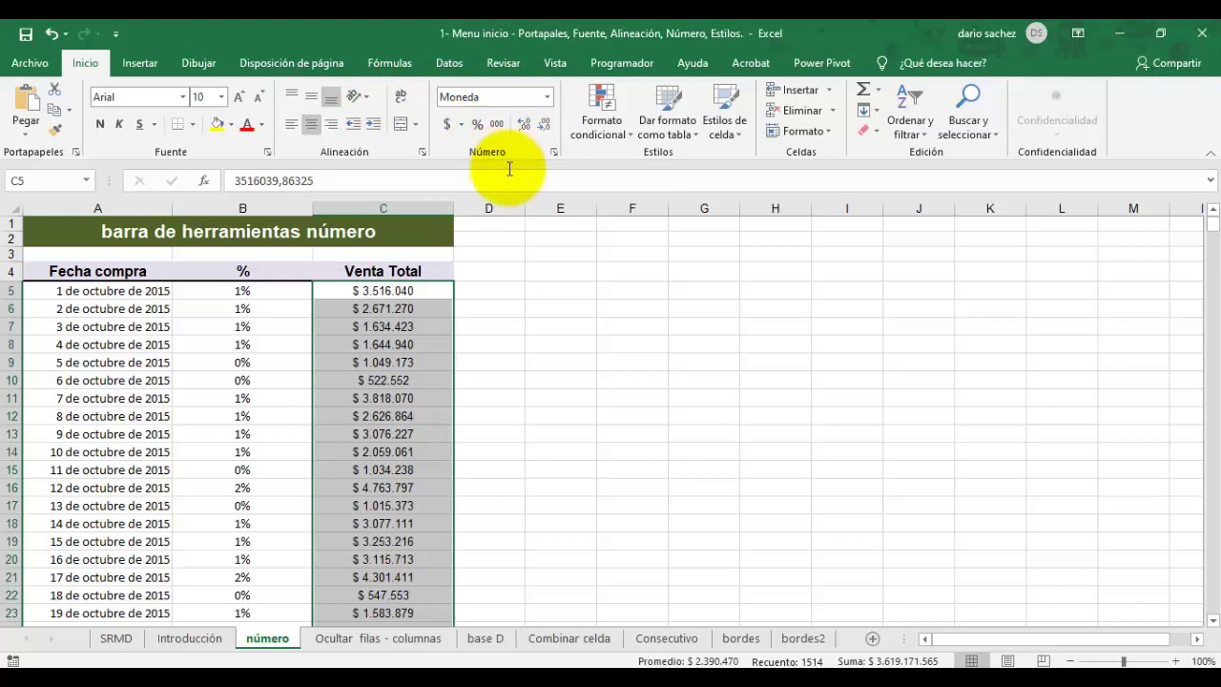
Step: Switch to the Ocultar filas - columnas sheet and go to cell A1 at its beginning
left_click(355, 639)
left_click(371, 537)
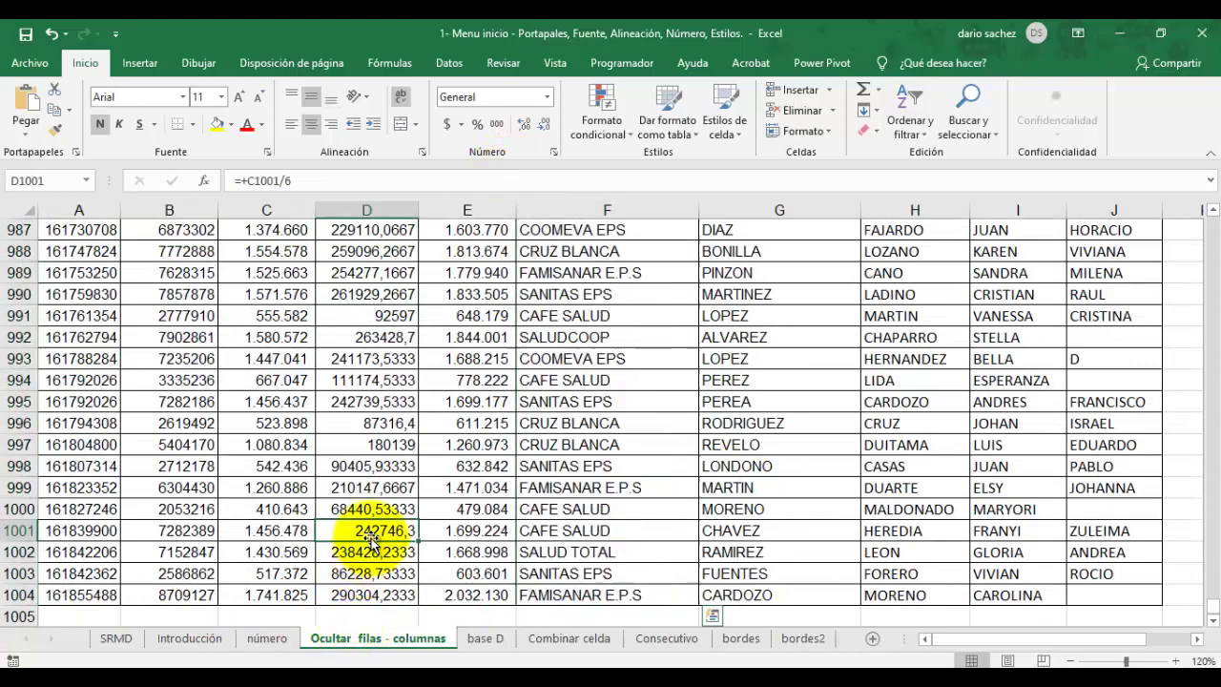
key("ctrl+Home")
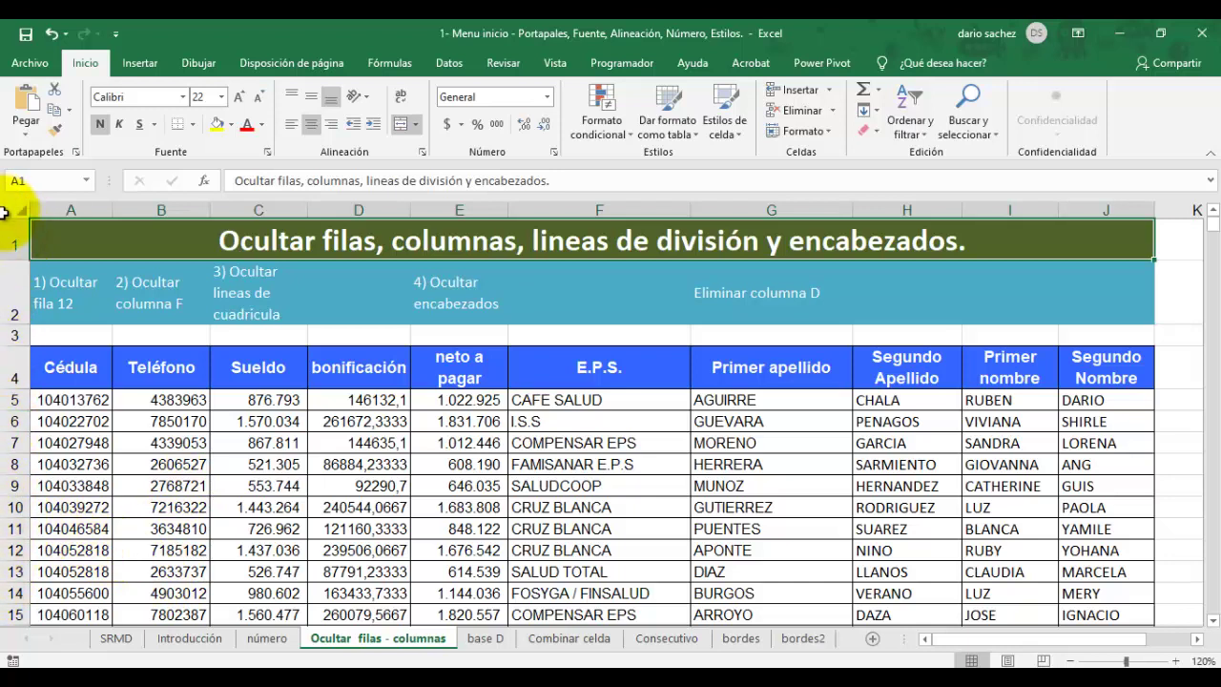
Step: Hide row 12 of the employee table, and undo the hiding
left_click(13, 551)
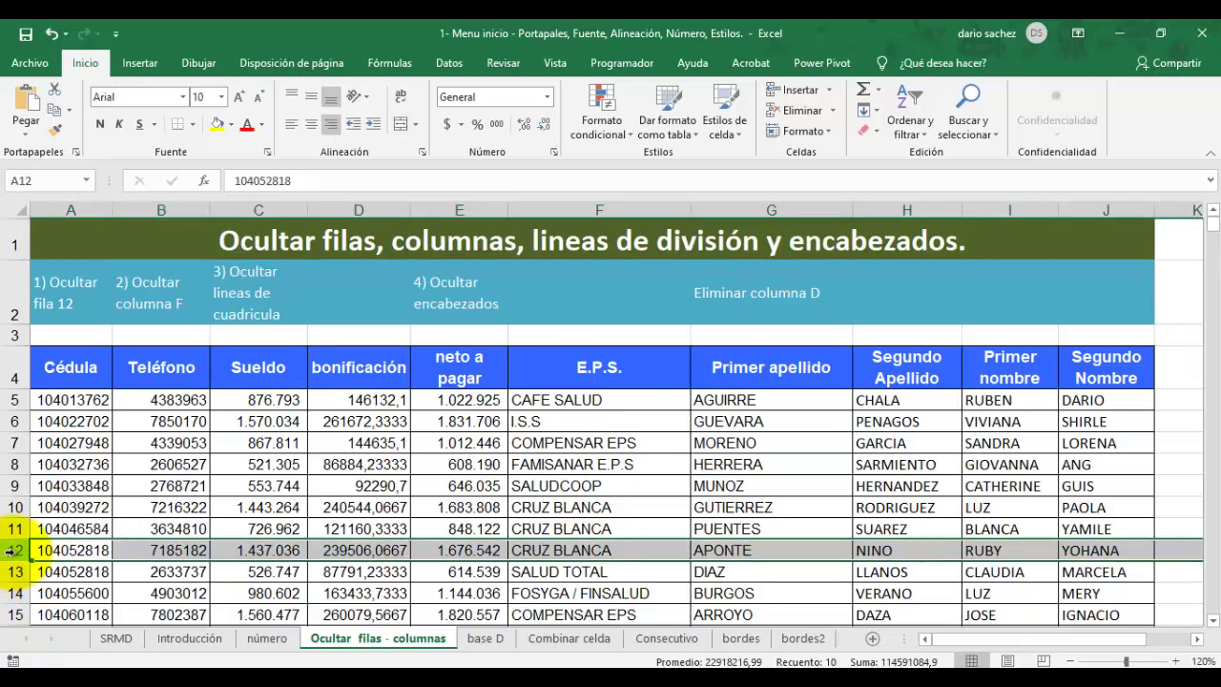
right_click(13, 554)
left_click(40, 525)
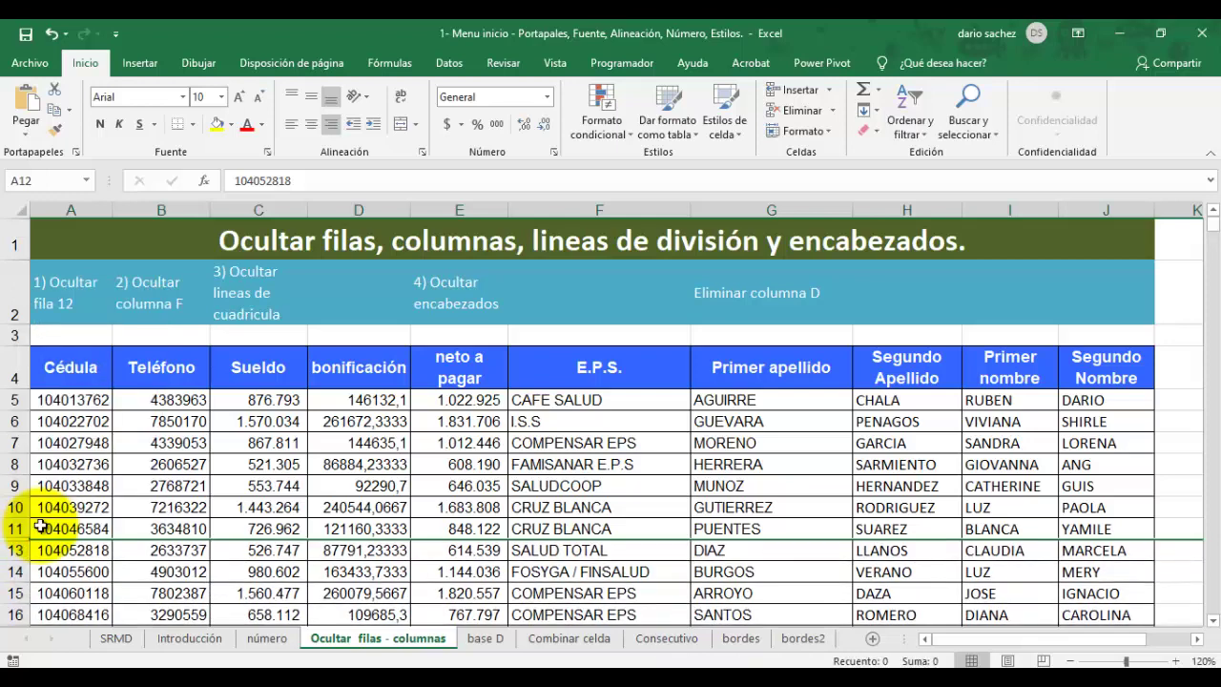
key("ctrl+z")
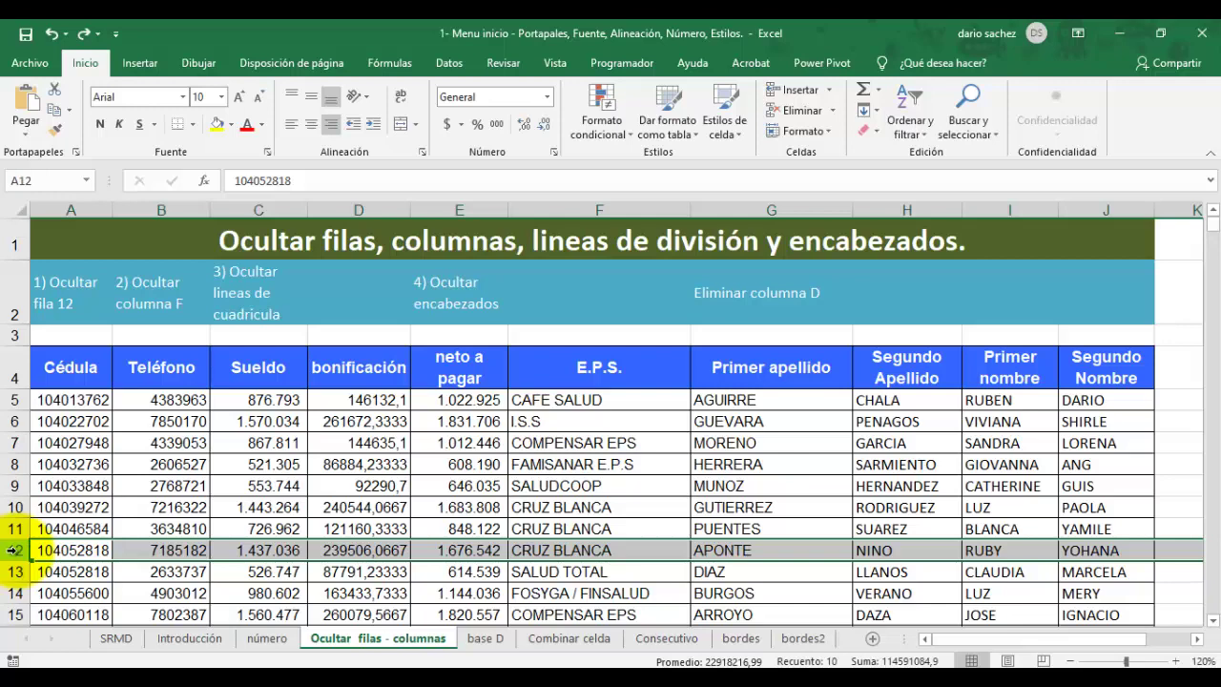
Step: Hide row 12 again, and unhide it by showing the hidden rows within the selection of rows 11 to 13
right_click(15, 550)
left_click(65, 516)
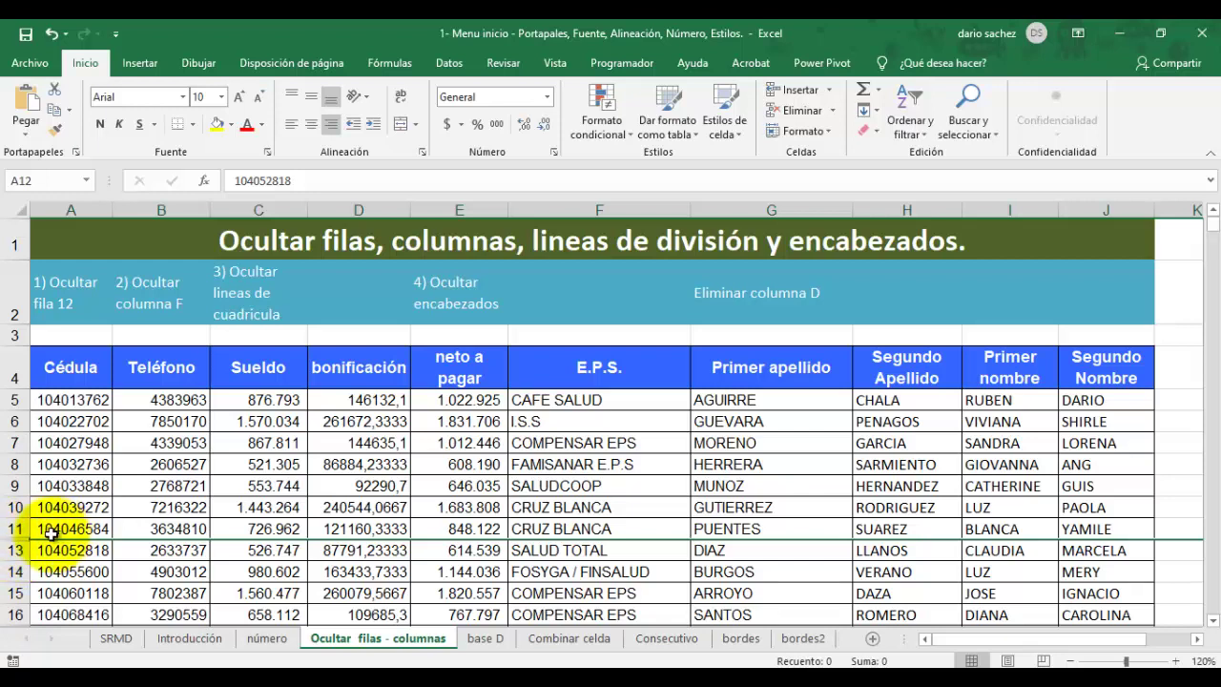
left_click(9, 529)
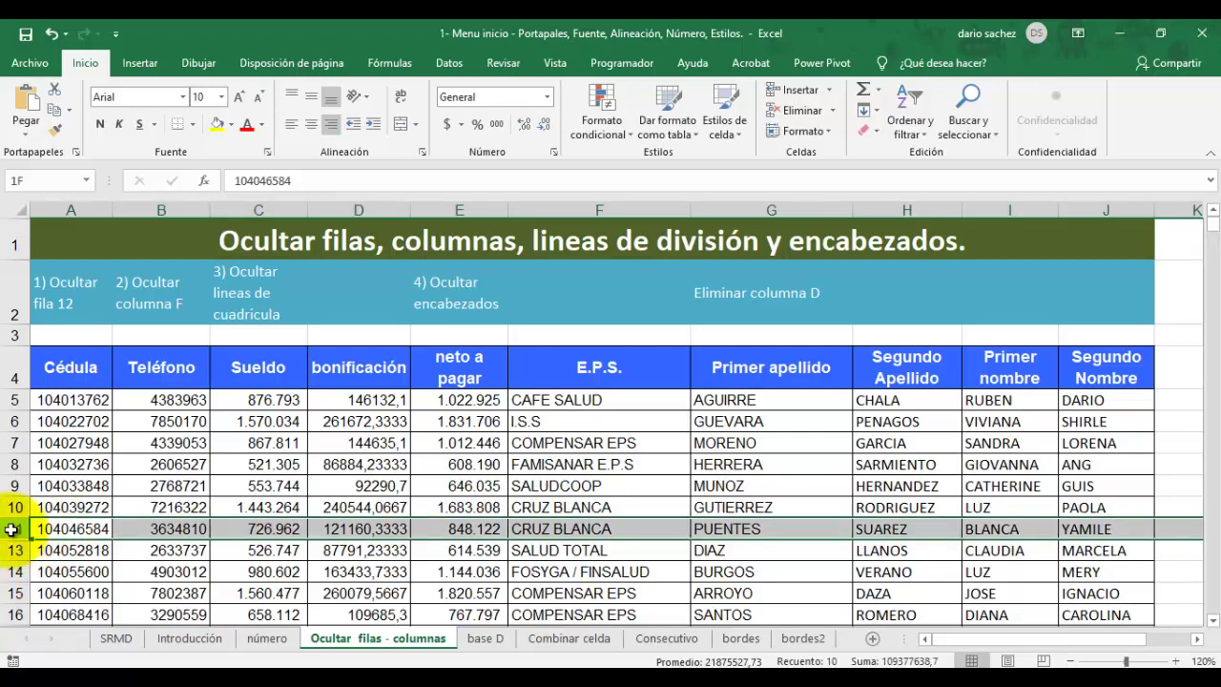
left_click_drag(10, 529, 10, 551)
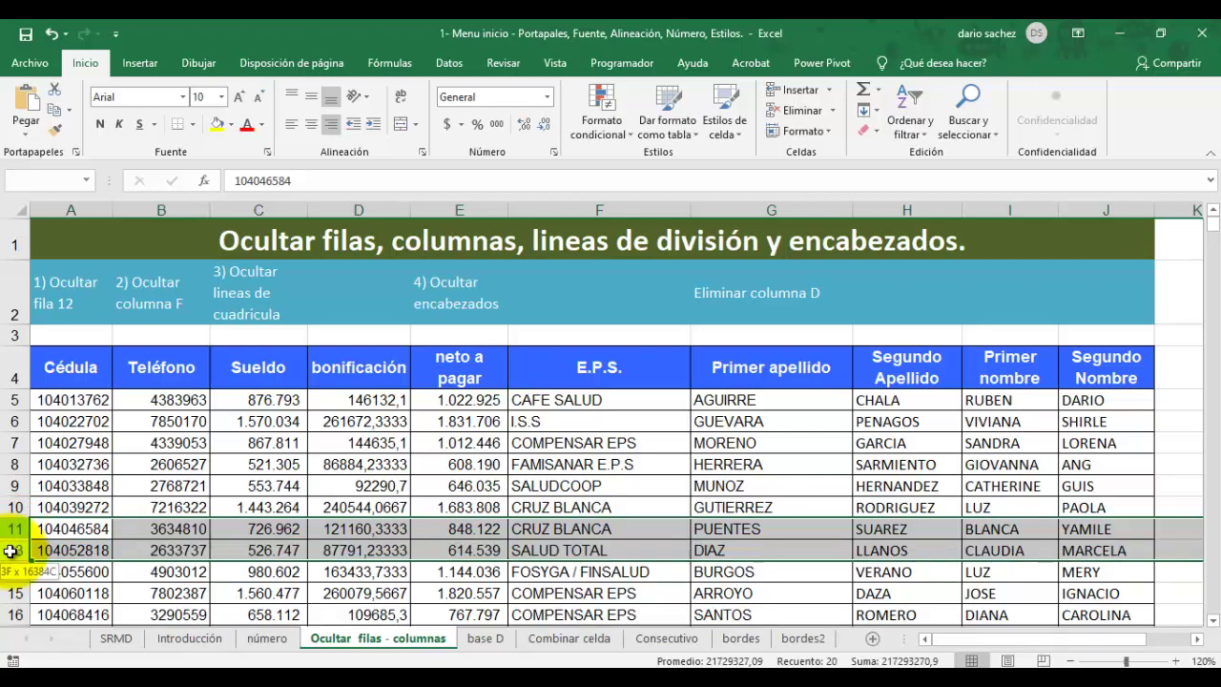
left_click_drag(9, 551, 10, 551)
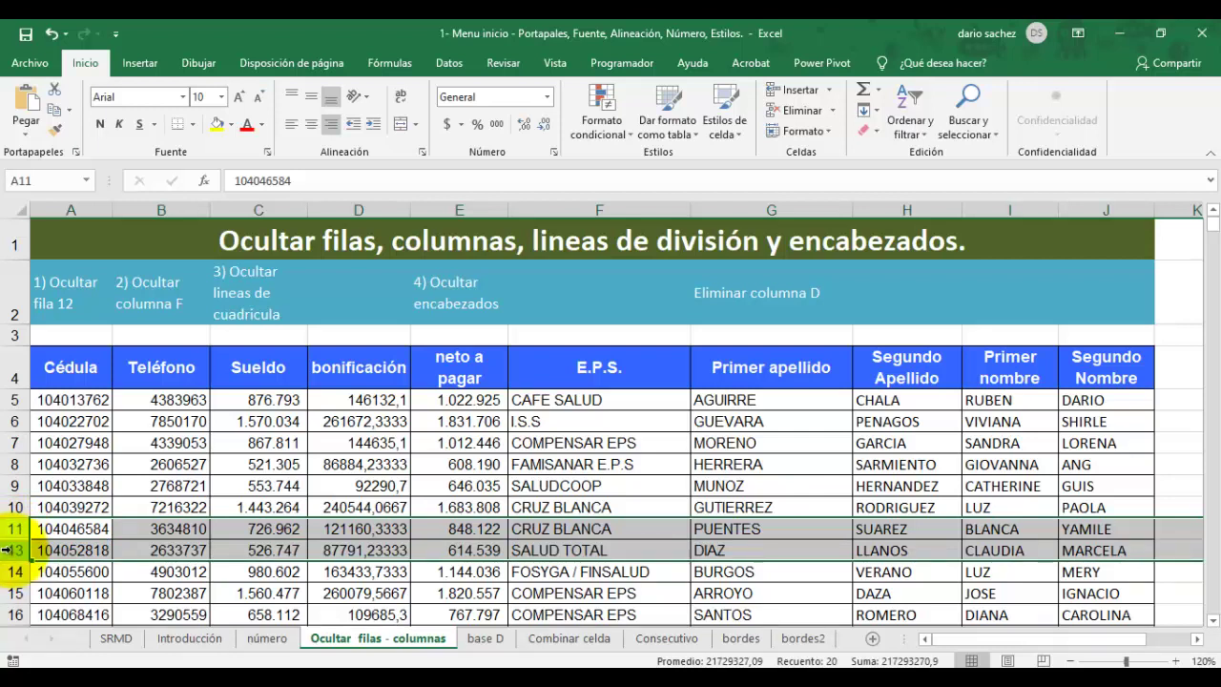
right_click(9, 550)
left_click(43, 534)
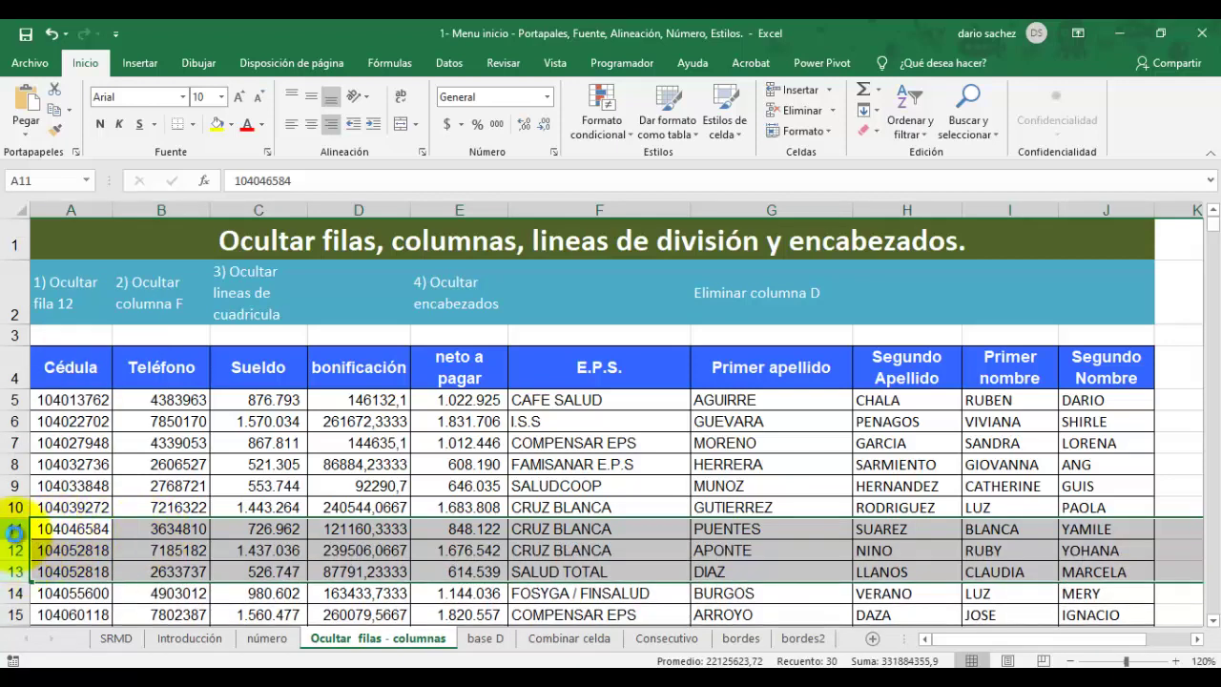
left_click(86, 536)
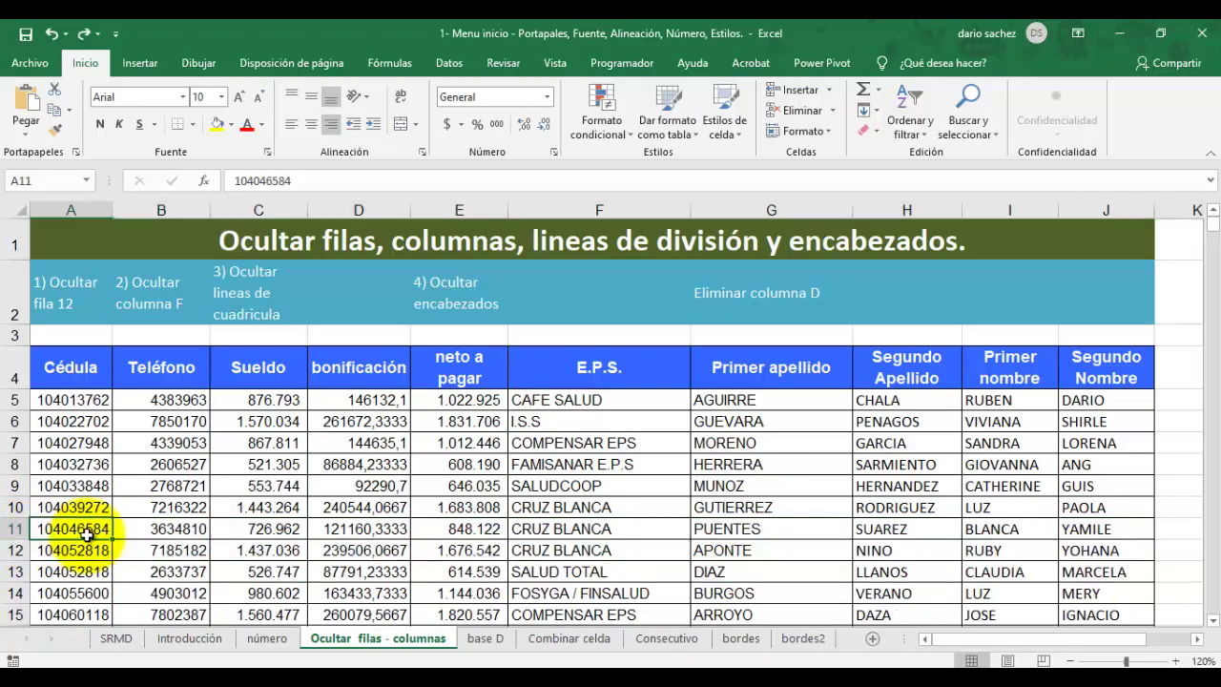
Step: Hide the whole of row 12 in the employee table once more
left_click(17, 550)
right_click(15, 552)
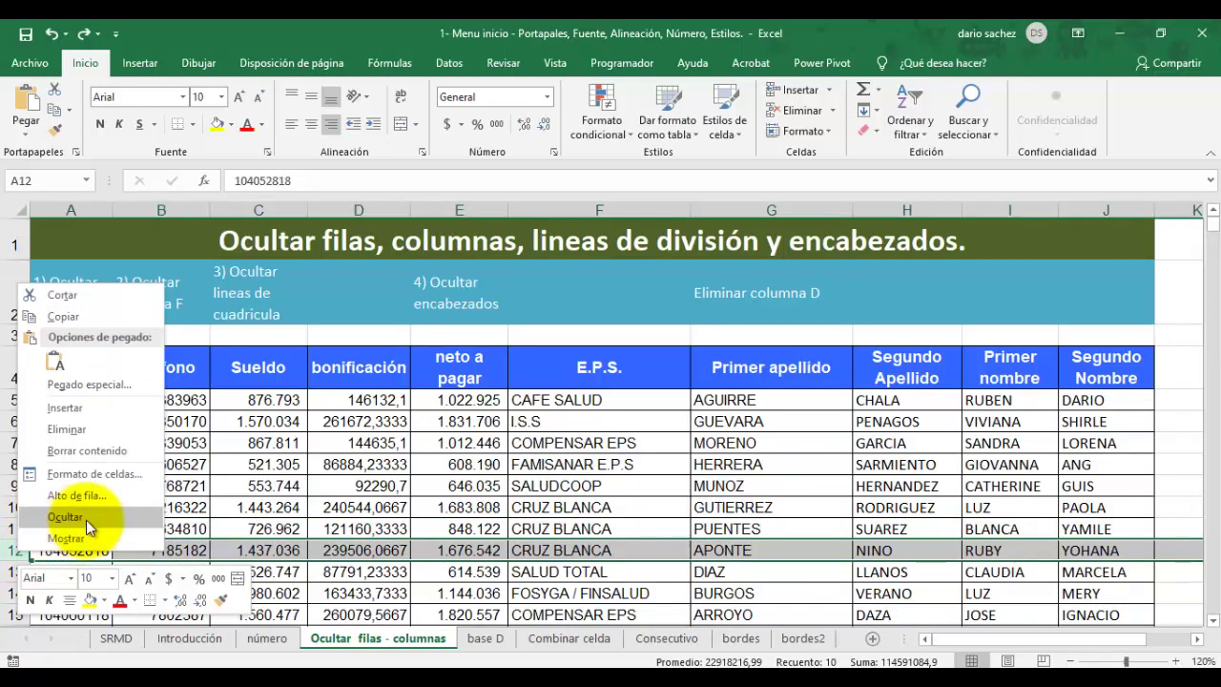
left_click(67, 517)
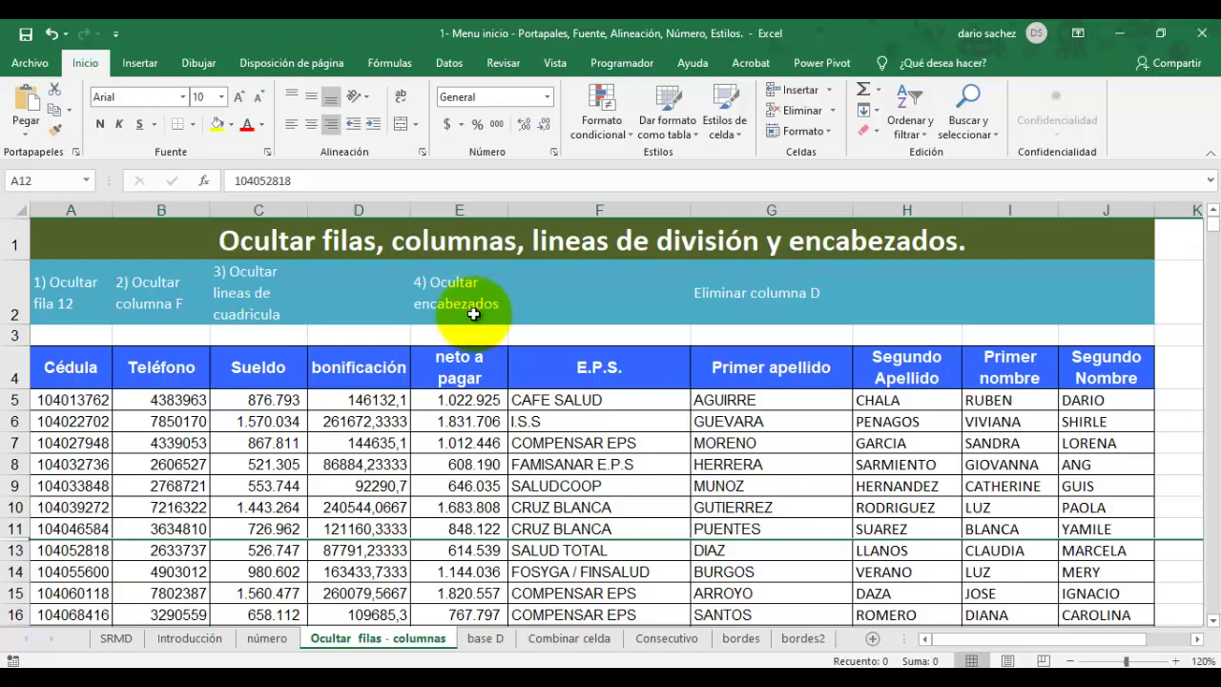
Step: Unhide row 12 by selecting its neighbouring rows 11 and 13 and showing the hidden row between them
left_click(11, 529)
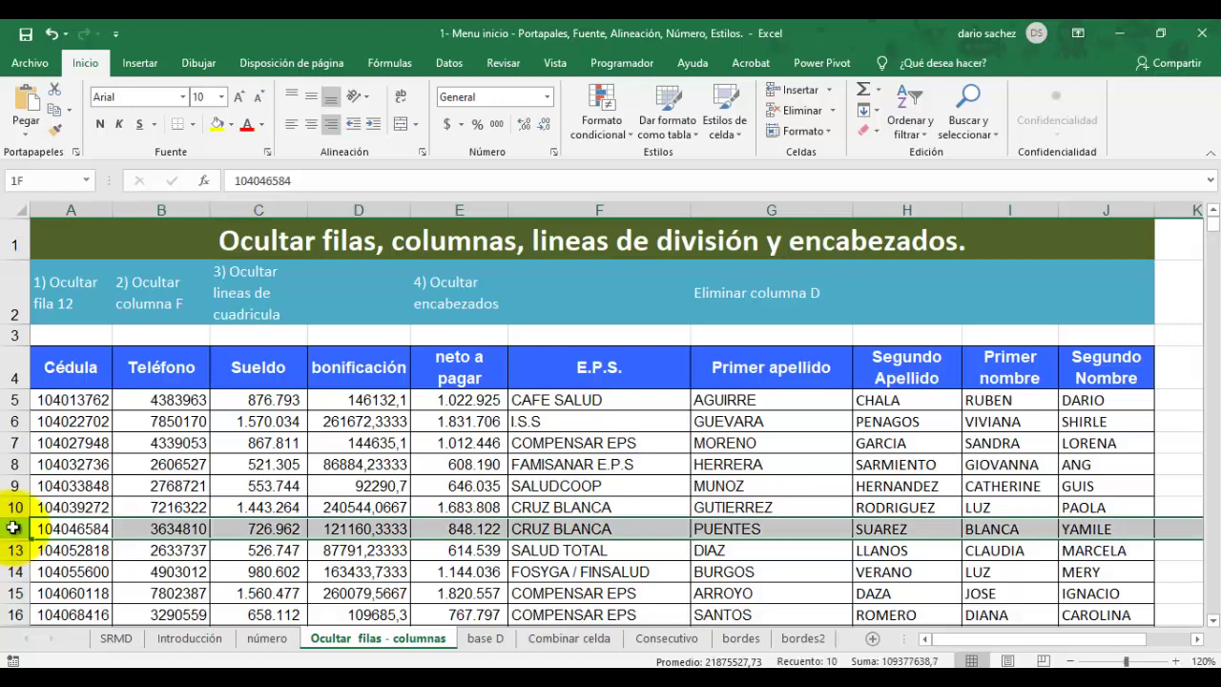
left_click_drag(14, 527, 17, 552)
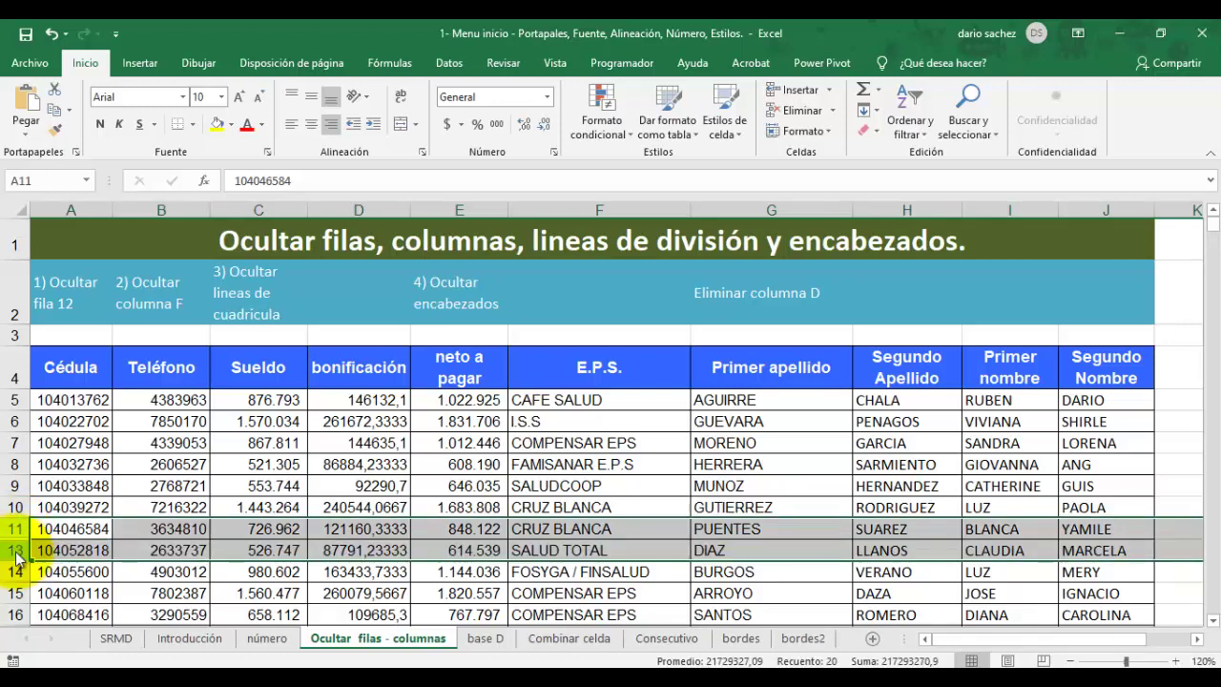
right_click(17, 555)
left_click(42, 540)
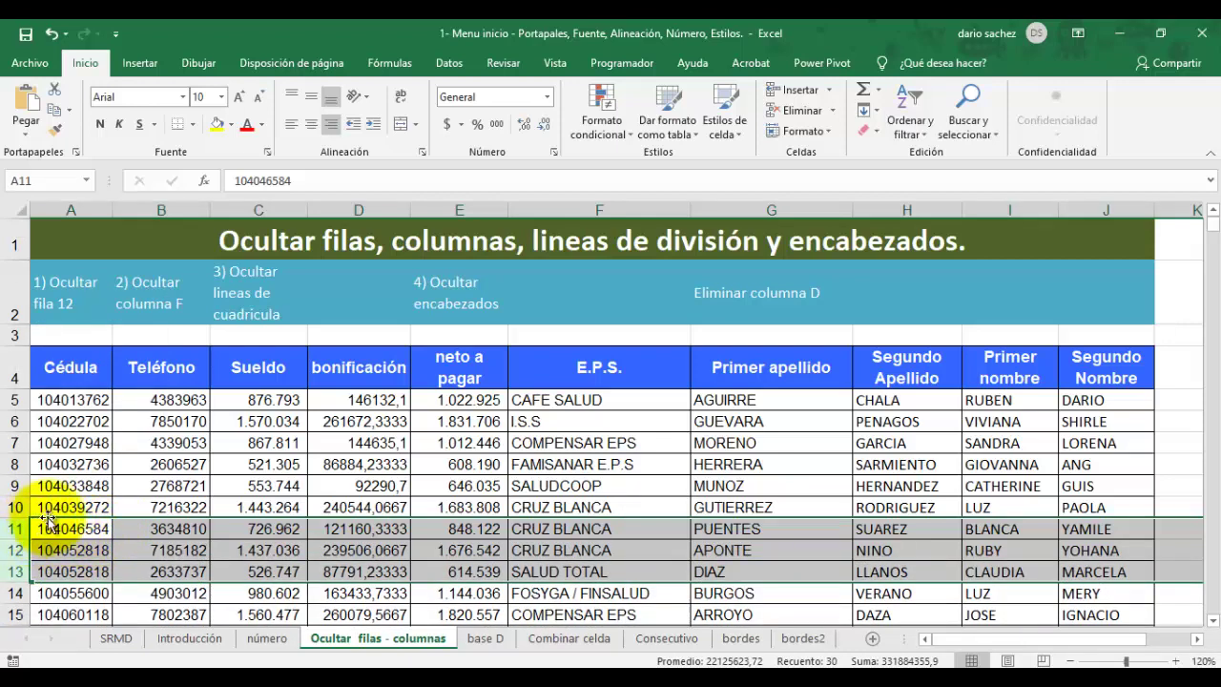
Step: Hide column F of the employee table, and undo the hiding
left_click(63, 526)
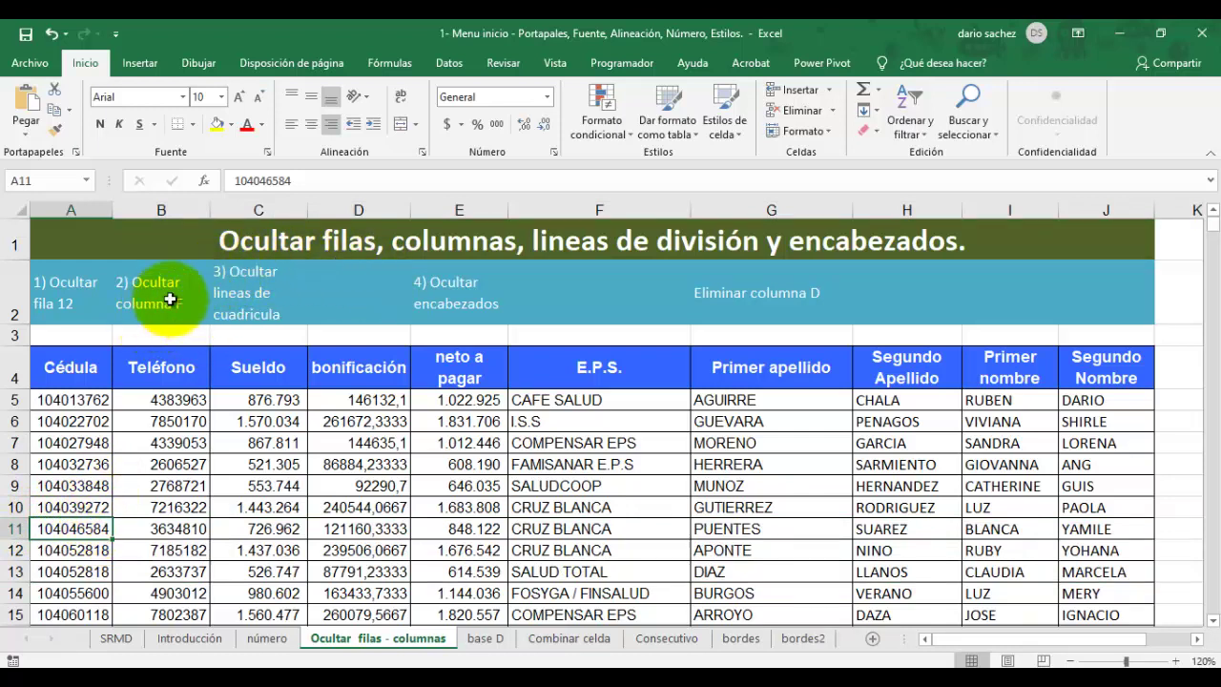
left_click(609, 207)
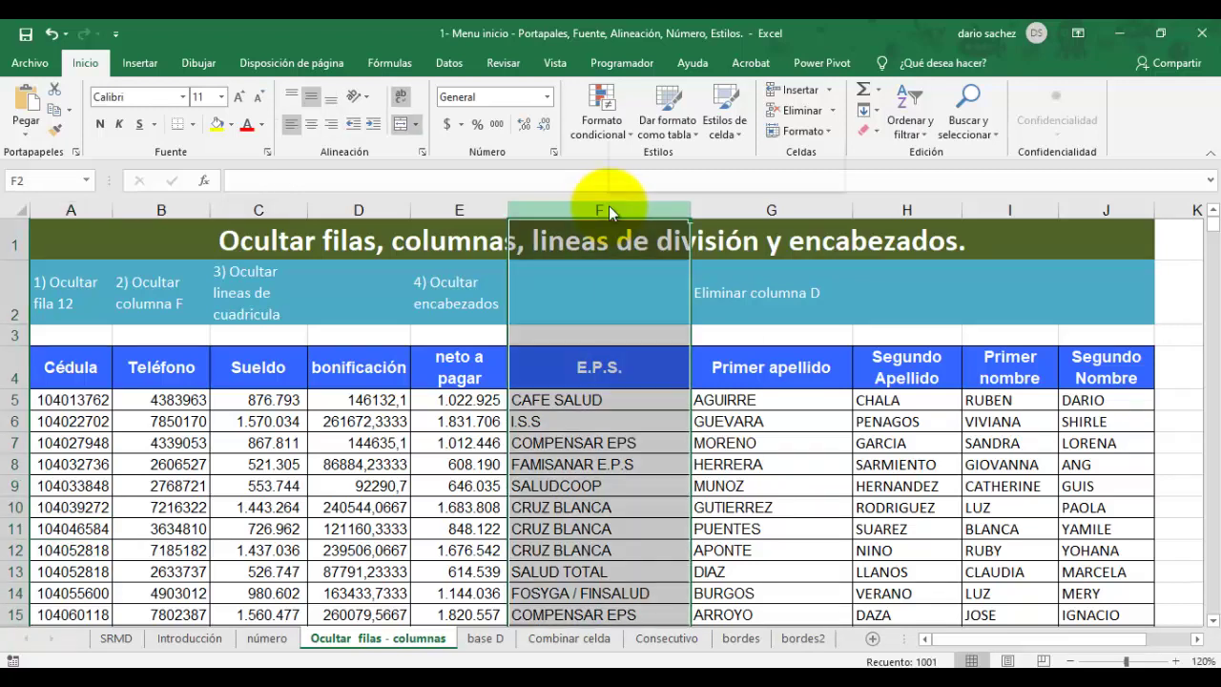
right_click(608, 205)
left_click(667, 440)
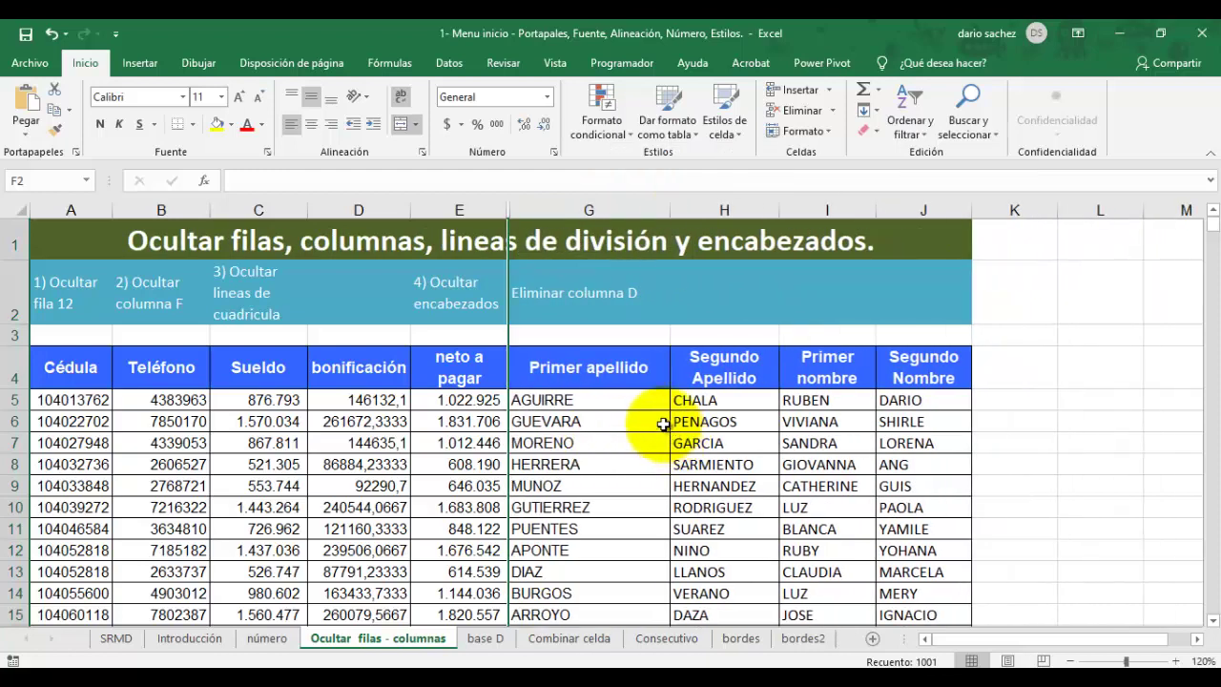
key("ctrl+z")
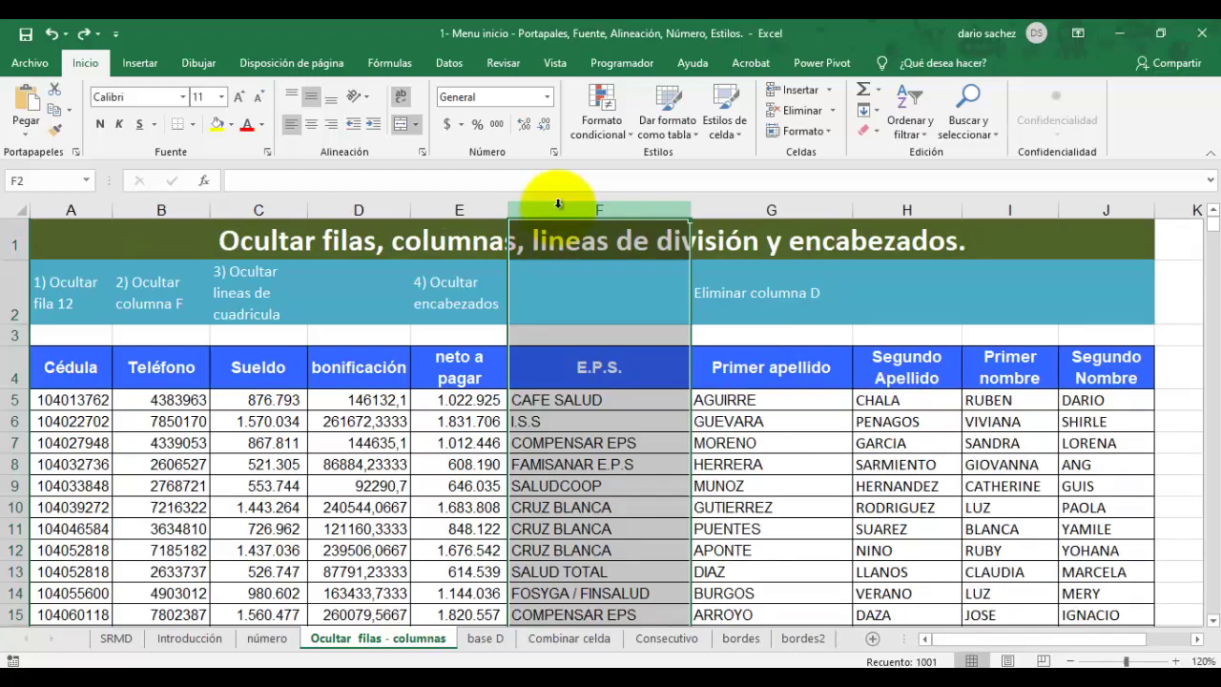
Step: Hide column F again, and unhide it by showing the hidden columns within the selection of columns E to G
right_click(559, 203)
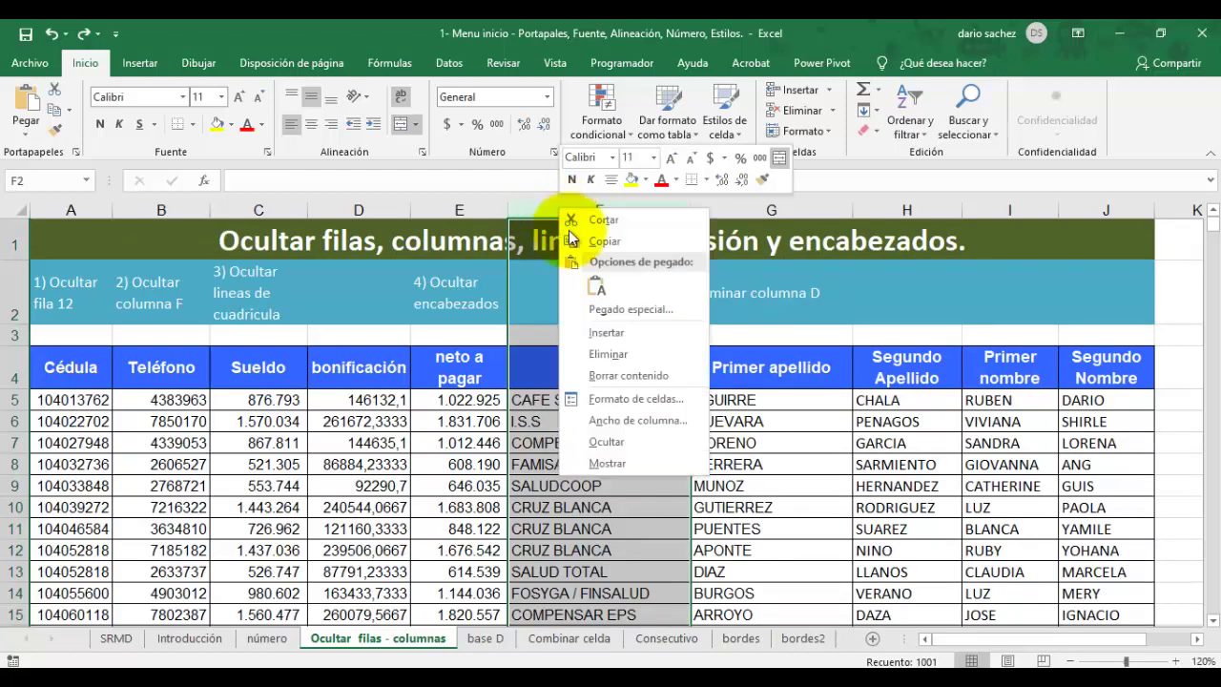
left_click(610, 438)
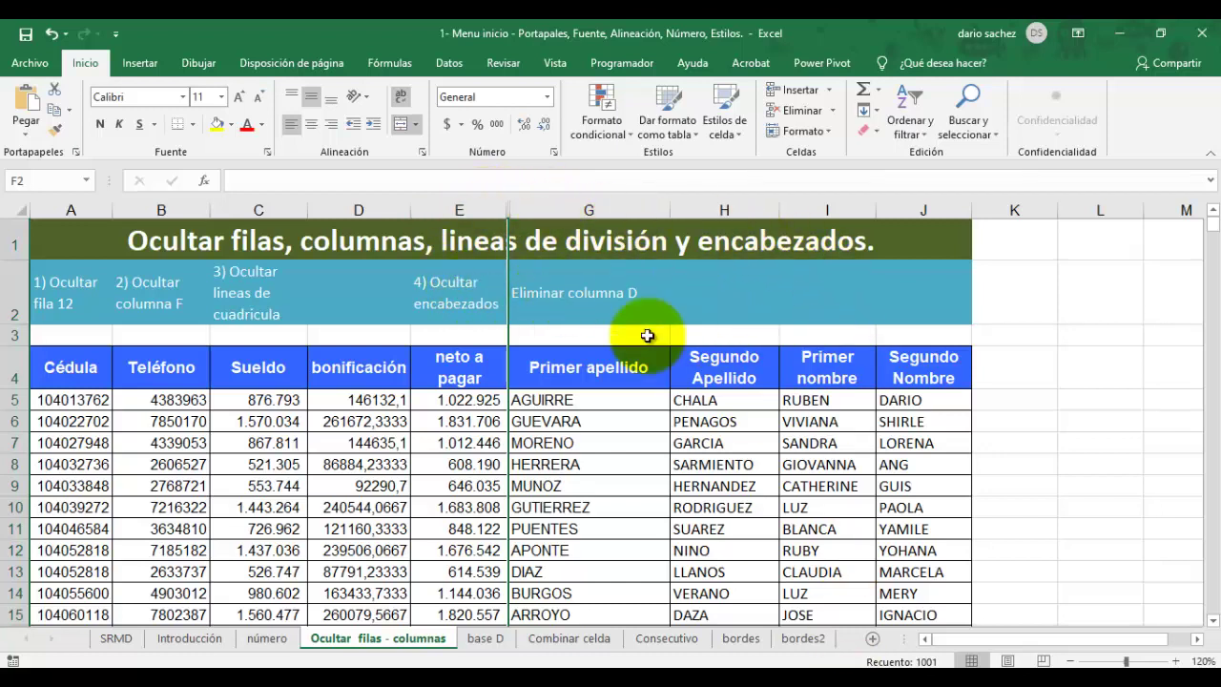
left_click(459, 208)
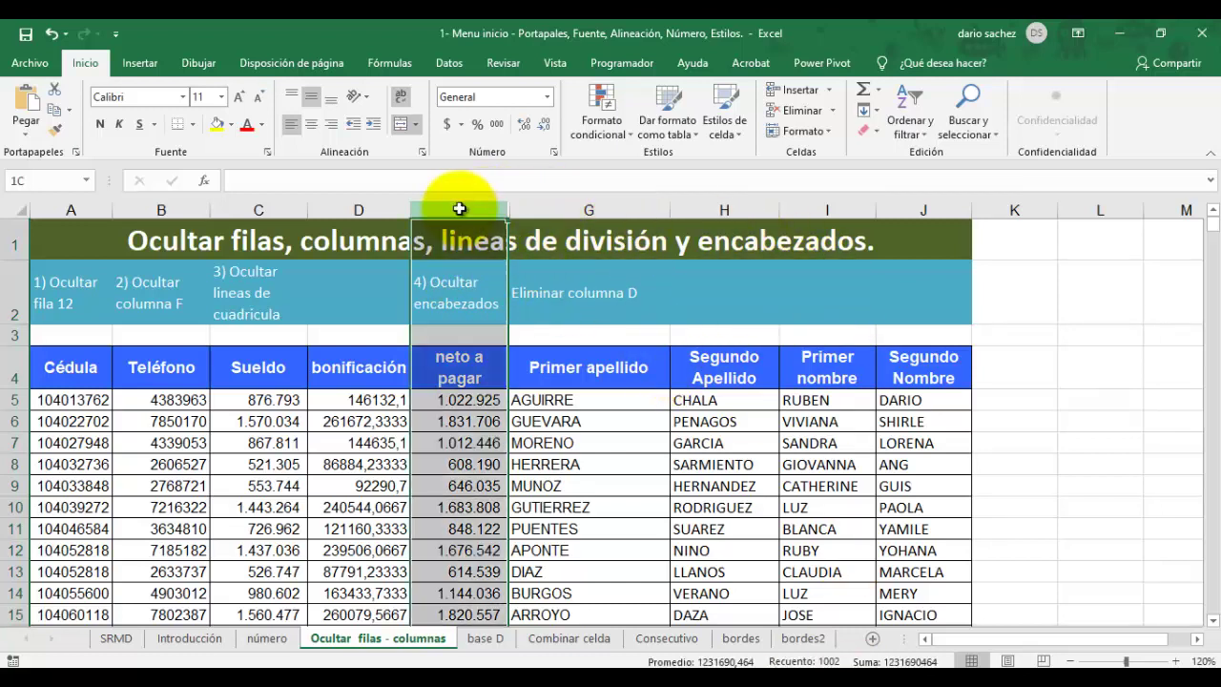
left_click_drag(459, 209, 592, 207)
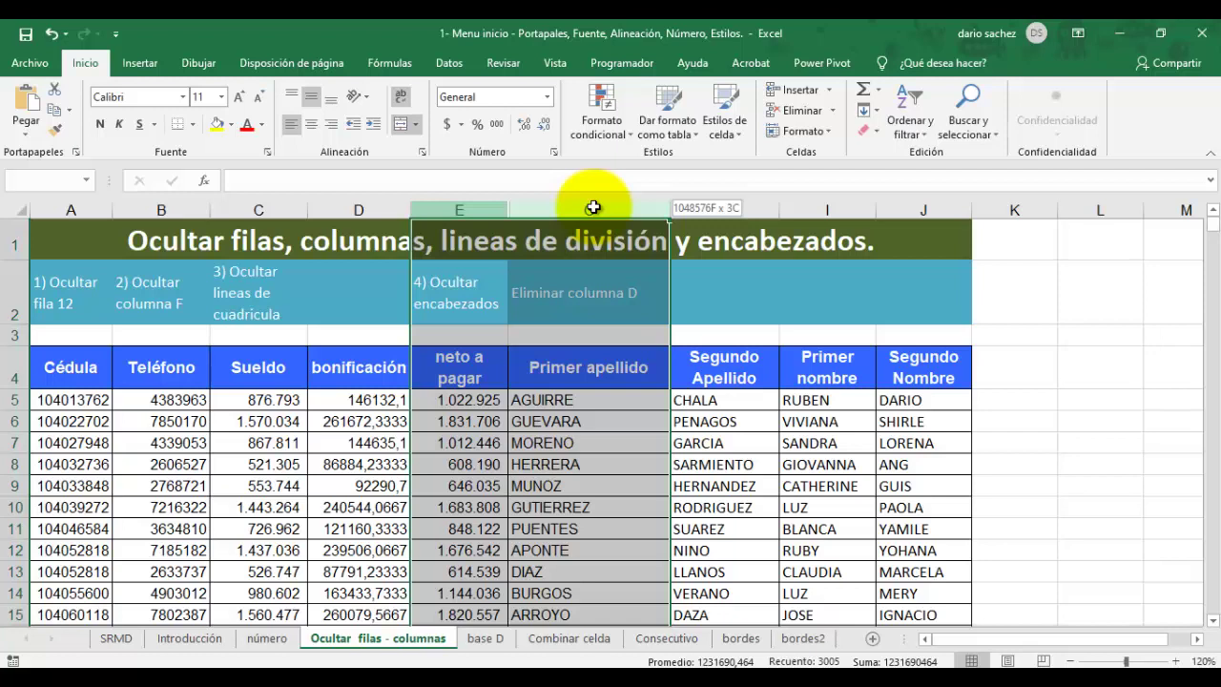
left_click_drag(592, 207, 591, 201)
right_click(592, 204)
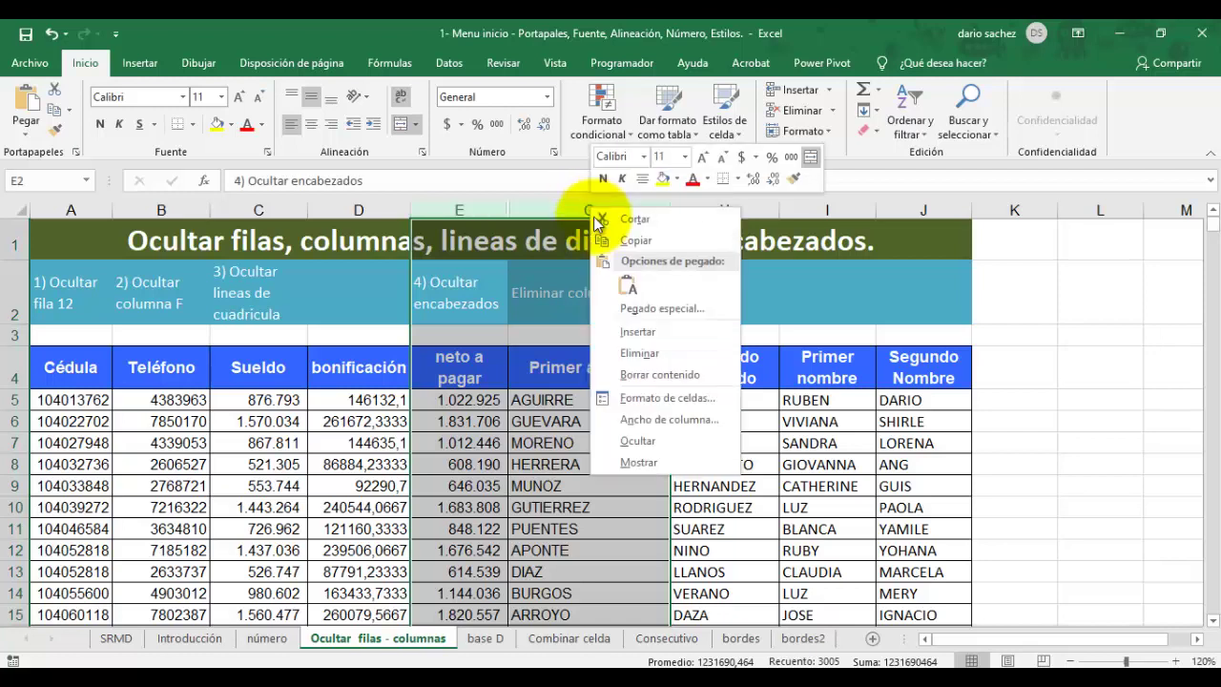
left_click(620, 460)
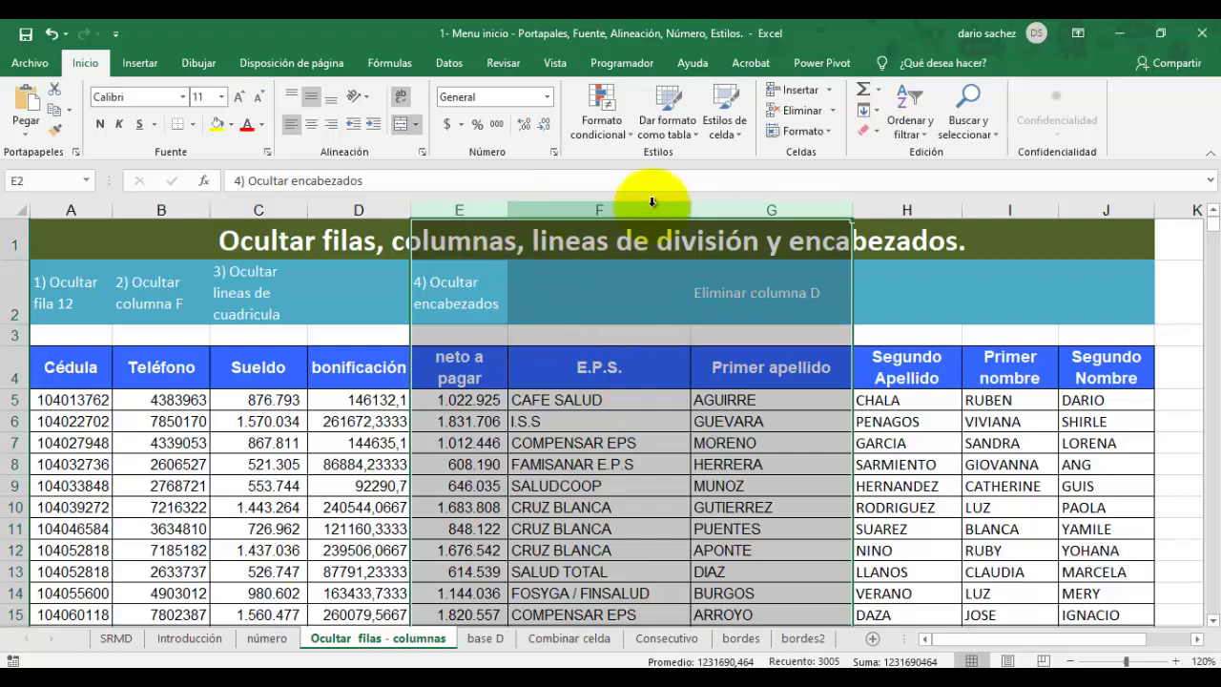
left_click(553, 442)
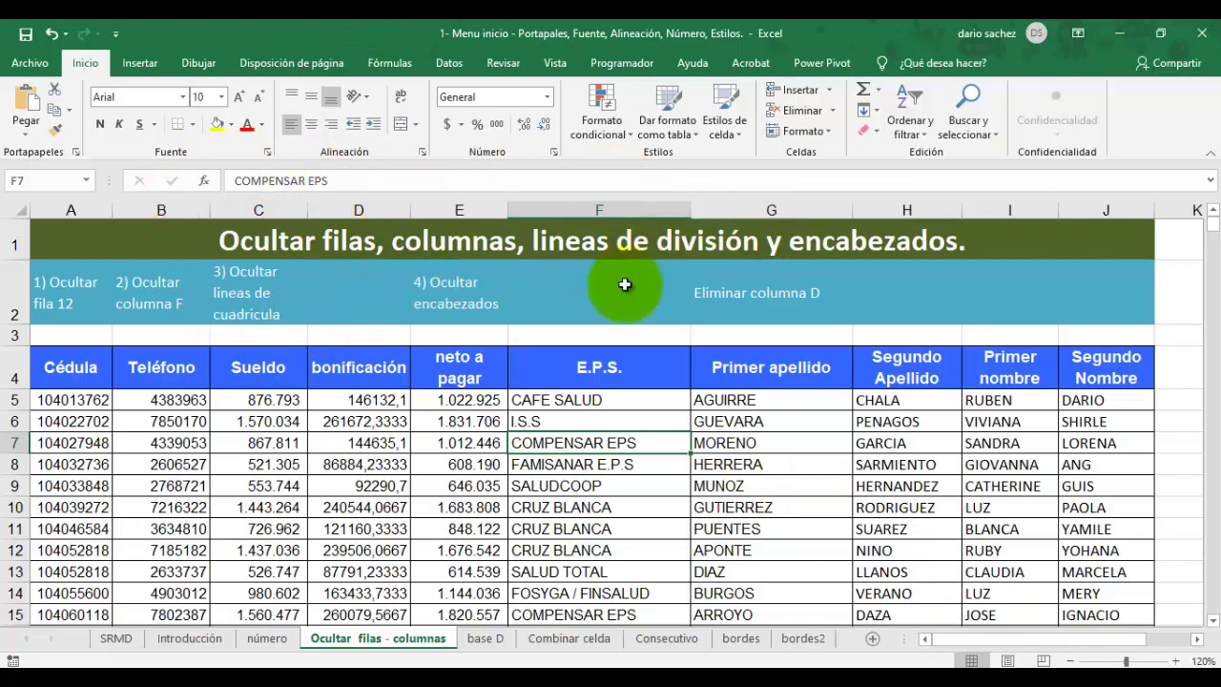
Step: Turn off the gridlines on the Ocultar filas - columnas sheet and check the blank cells beside the employee table
left_click_drag(1013, 639, 1144, 637)
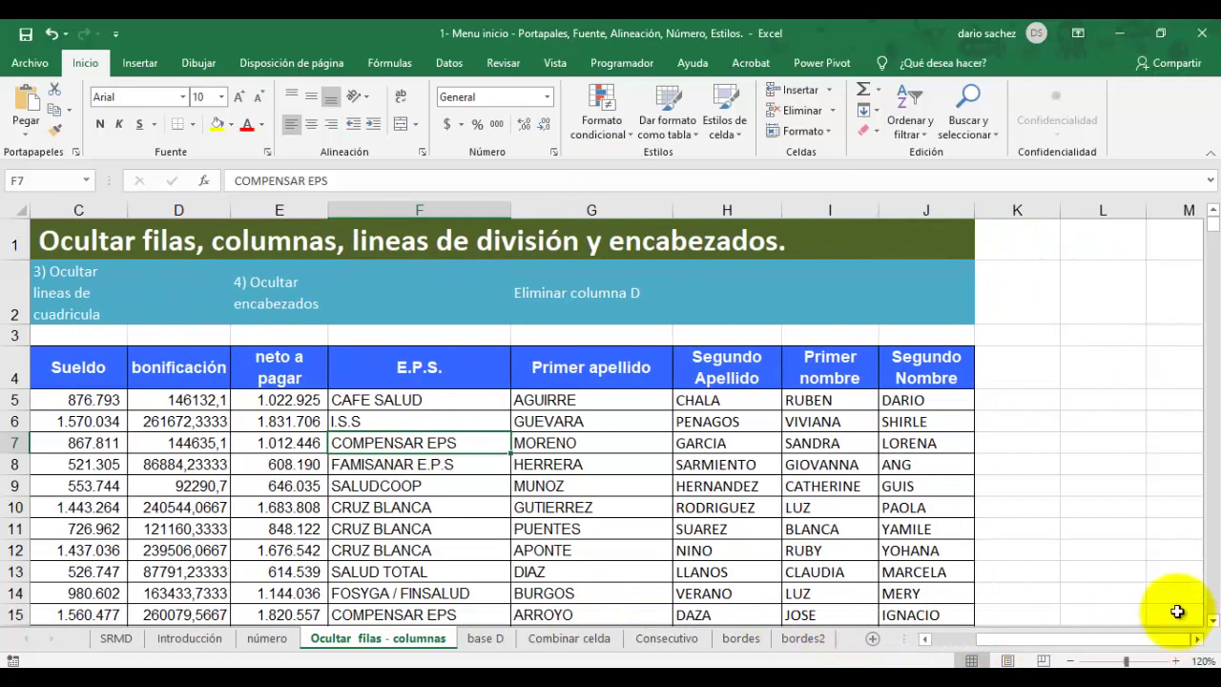
left_click_drag(1049, 305, 1166, 498)
left_click(1151, 483)
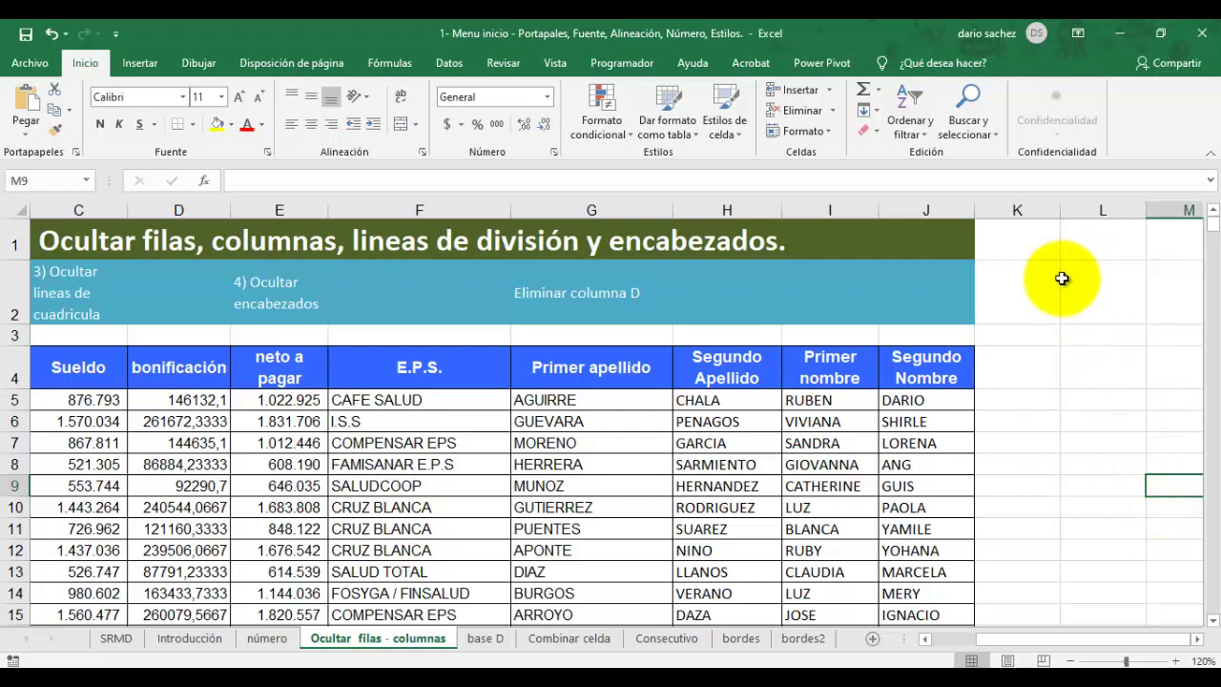
mouse_move(1062, 273)
left_mouse_down()
mouse_move(1101, 441)
mouse_move(1101, 485)
mouse_move(1065, 487)
left_mouse_up()
left_click(1030, 368)
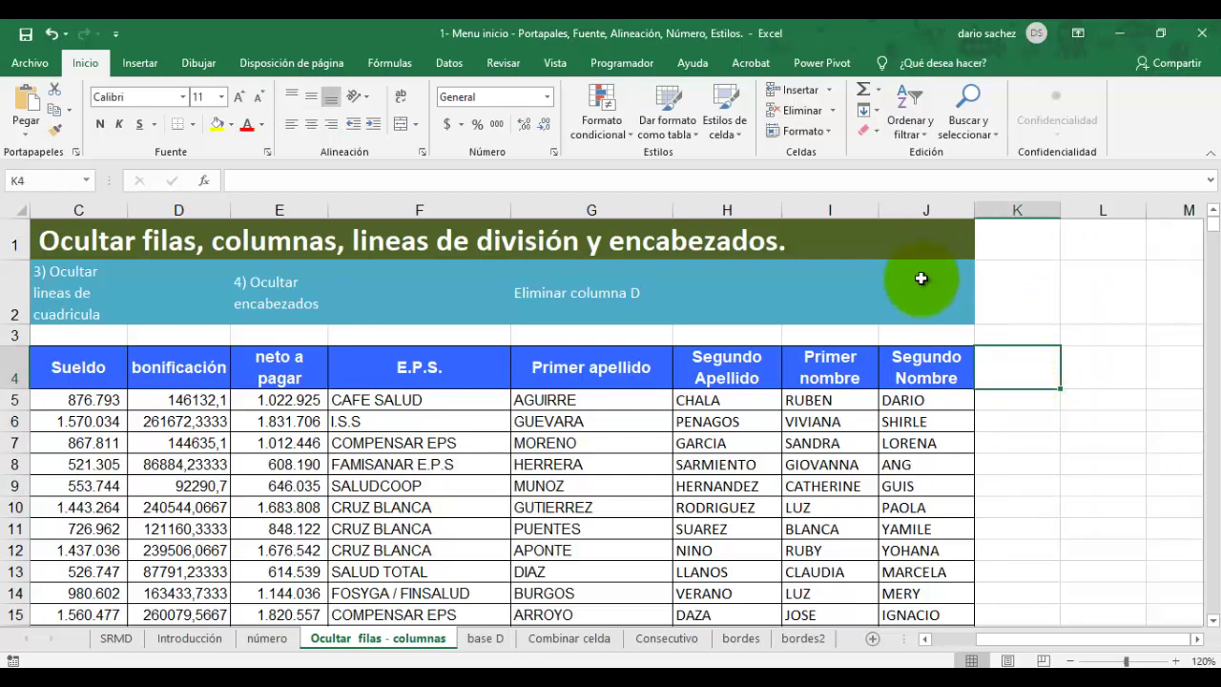
left_click(554, 64)
left_click(286, 128)
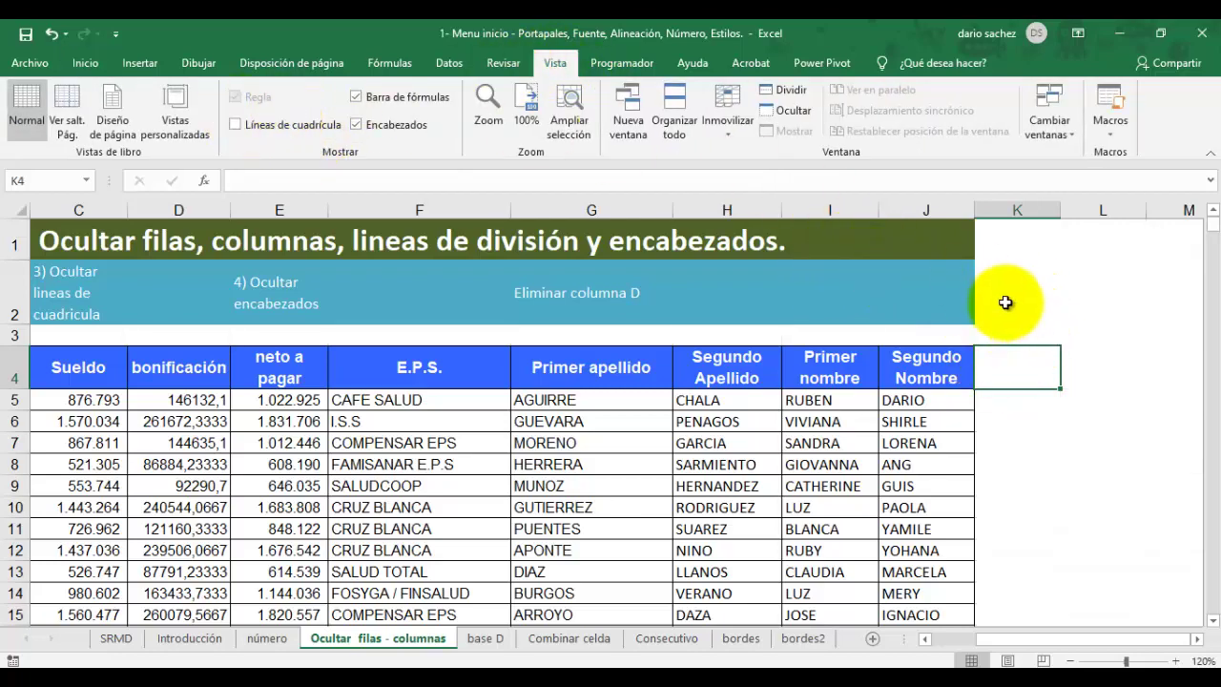
left_click_drag(1038, 299, 1155, 442)
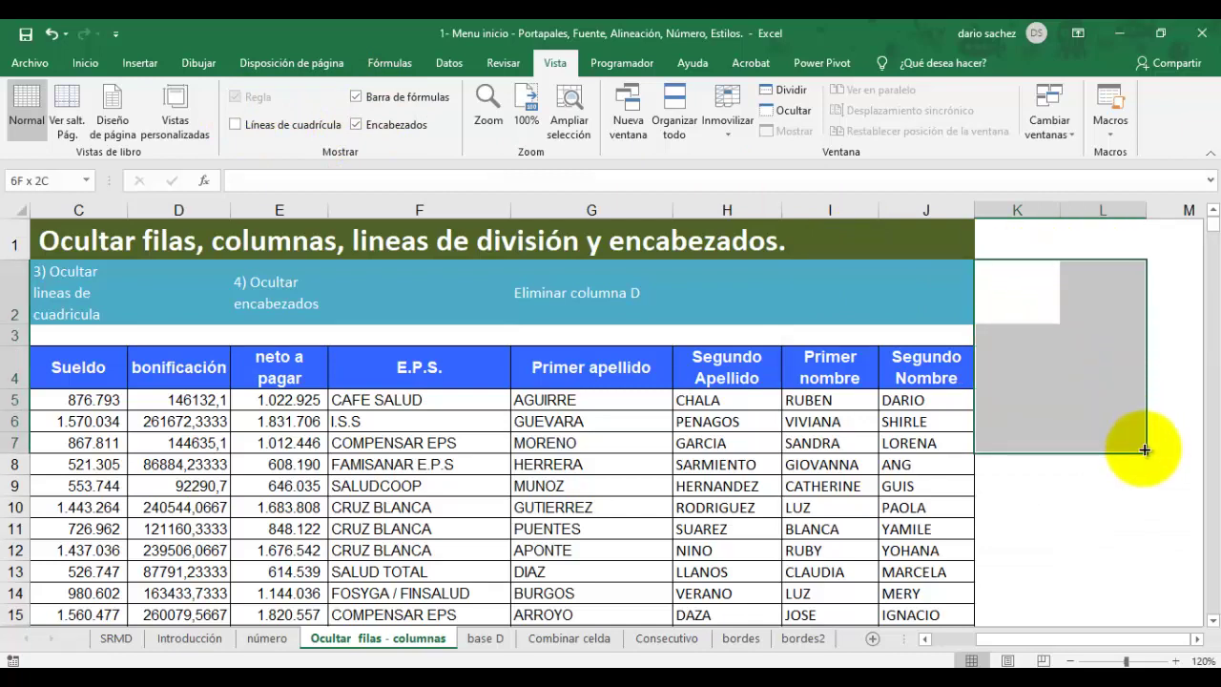
left_click(1197, 639)
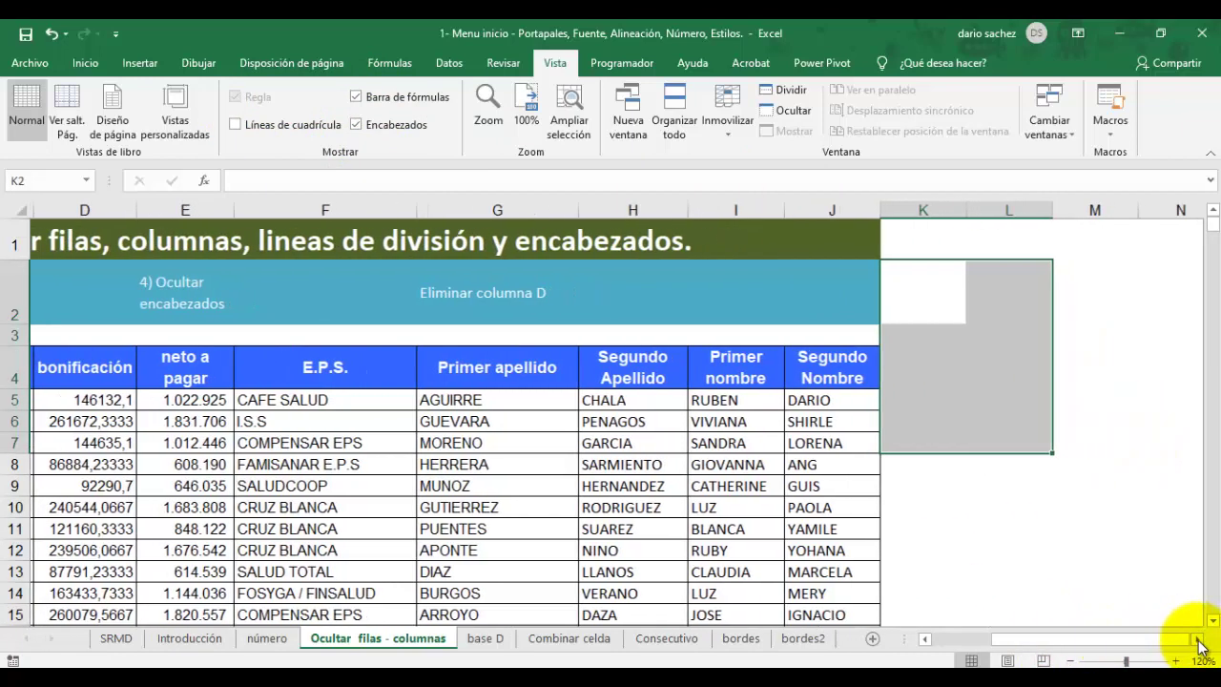
left_click(1062, 367)
left_click_drag(1060, 641, 963, 637)
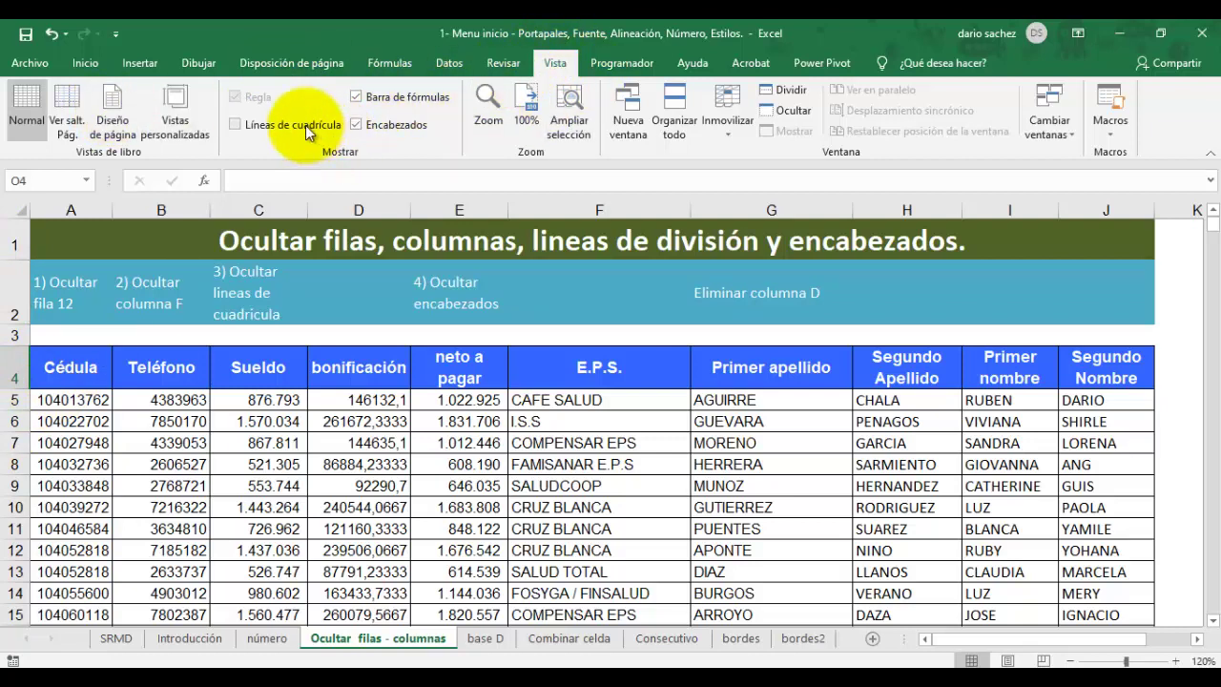
Step: Hide the row and column headings and the formula bar
left_click(378, 124)
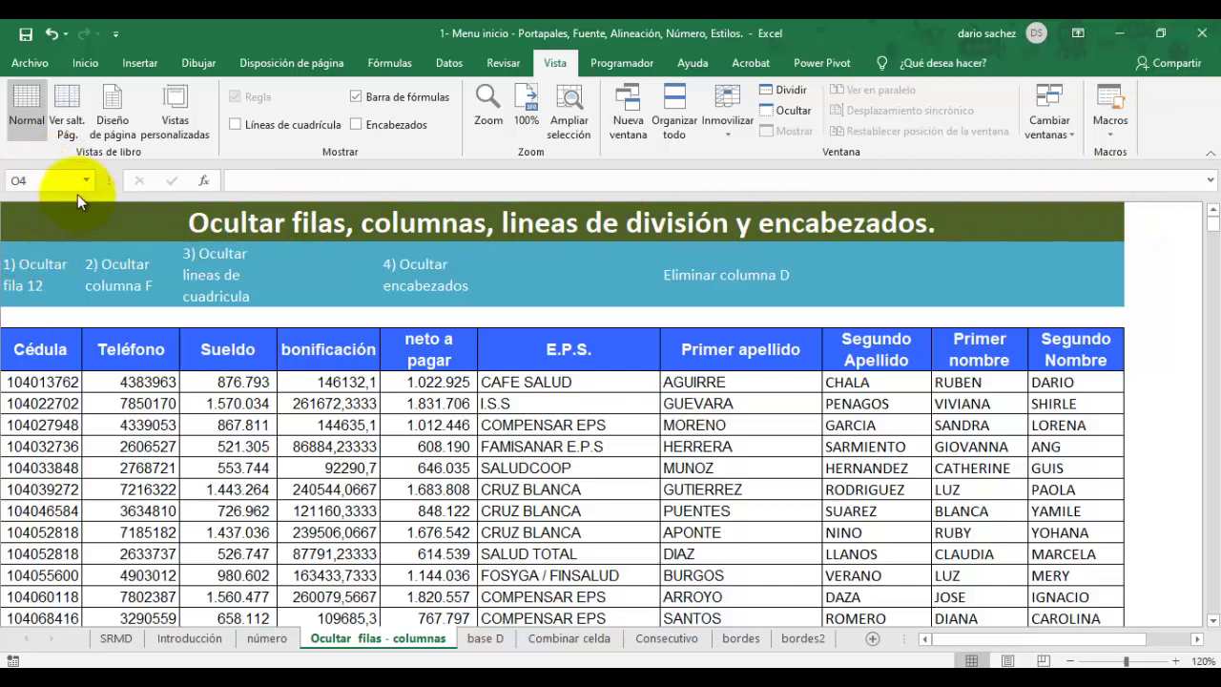
left_click(378, 93)
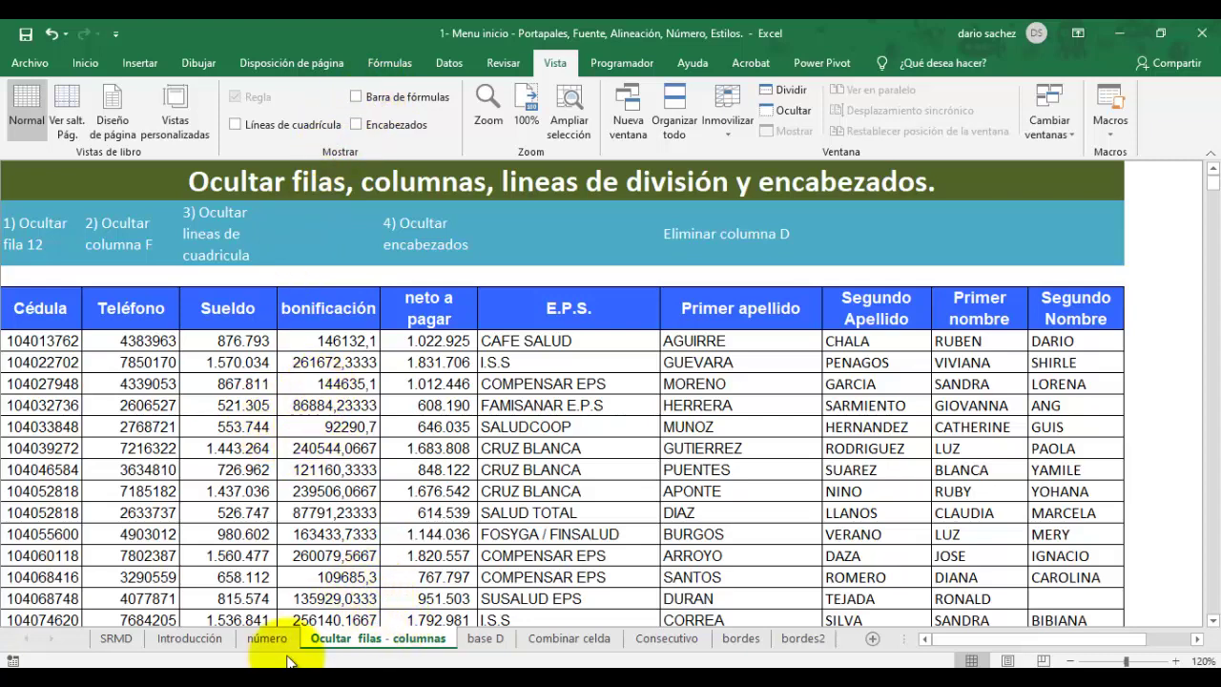
Step: Compare the gridlines, headings and formula bar on the sheets from base D to bordes2 with the Ocultar filas - columnas sheet
left_click(500, 639)
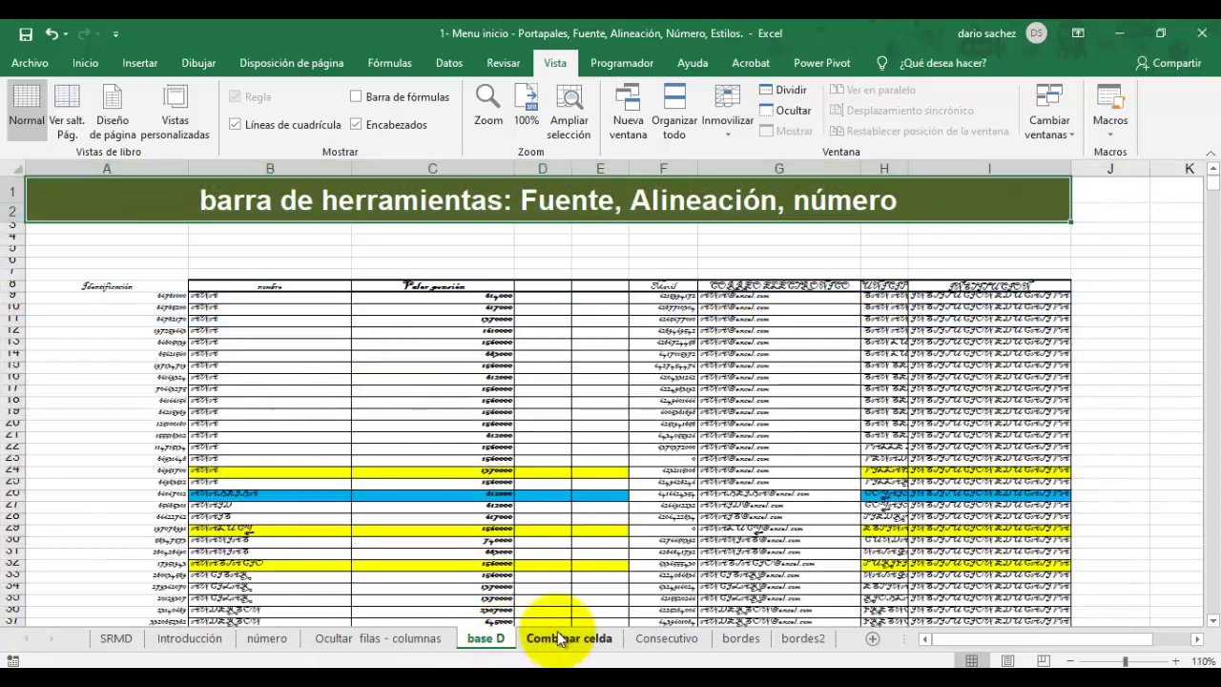
left_click(558, 634)
left_click(648, 636)
left_click(741, 637)
left_click(801, 637)
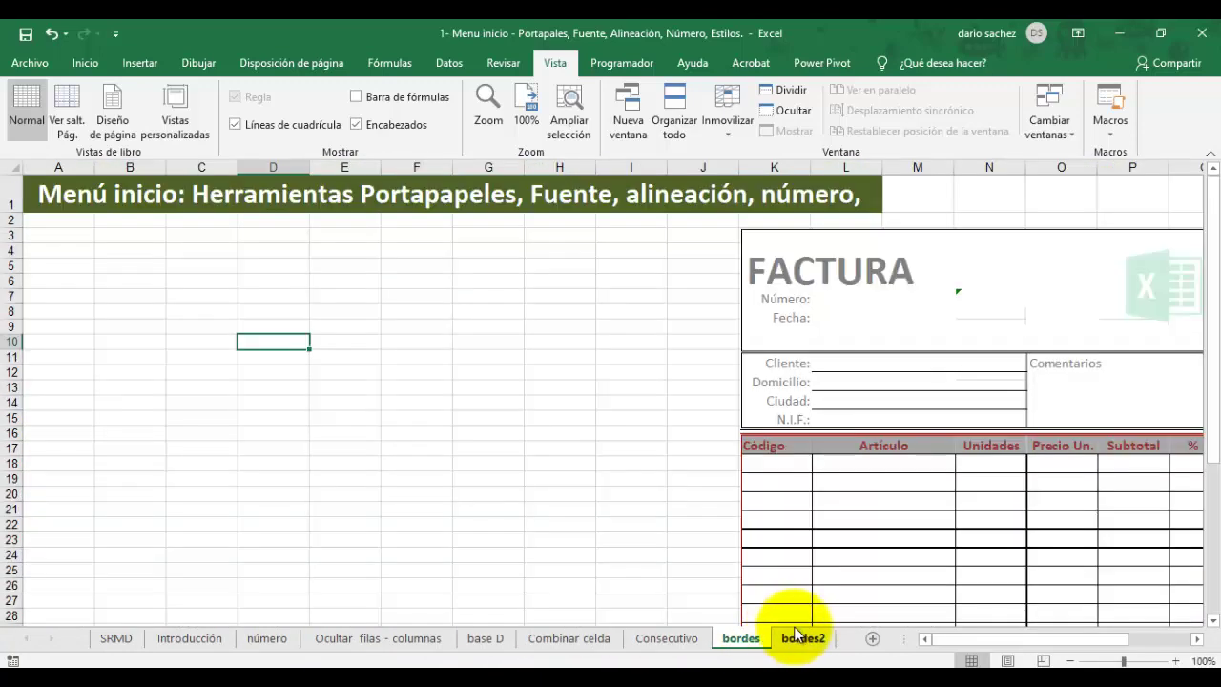
left_click(388, 637)
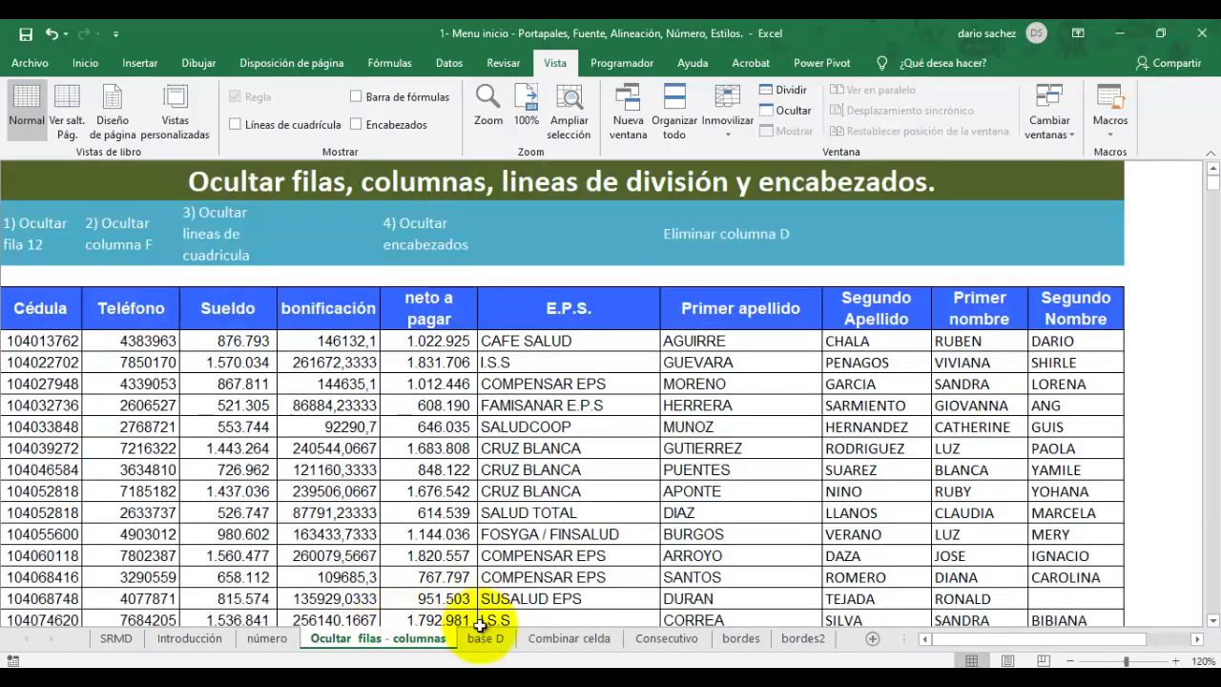
left_click(487, 638)
left_click(405, 641)
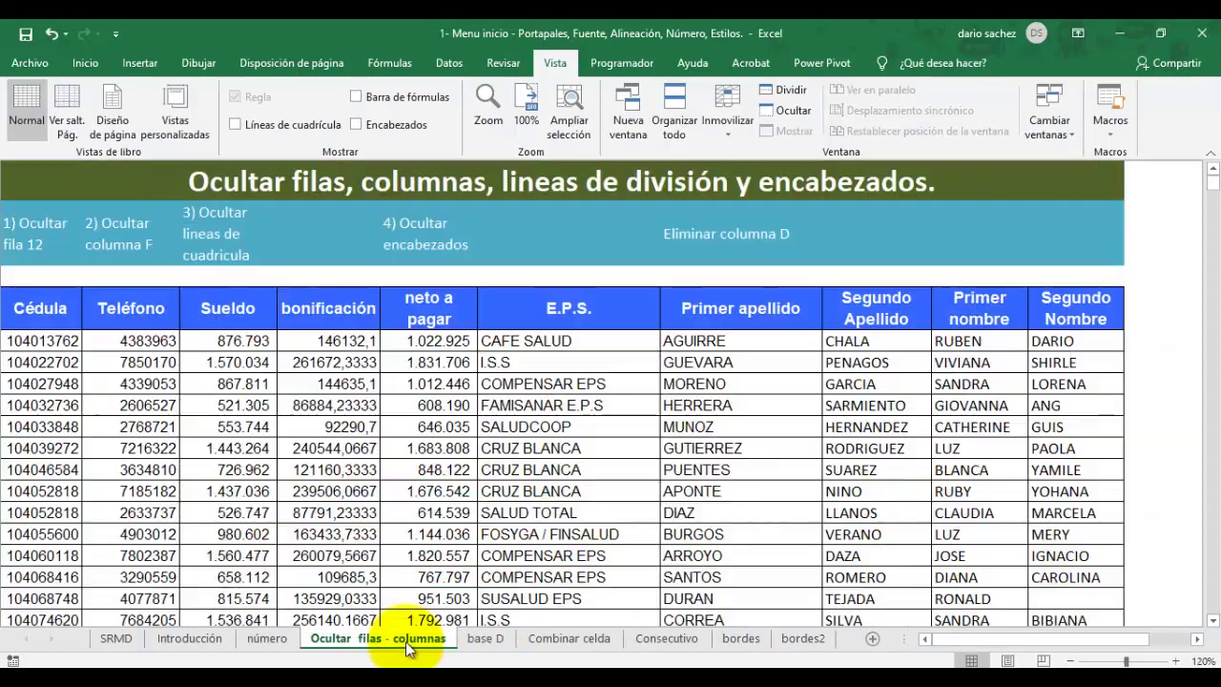
left_click(486, 637)
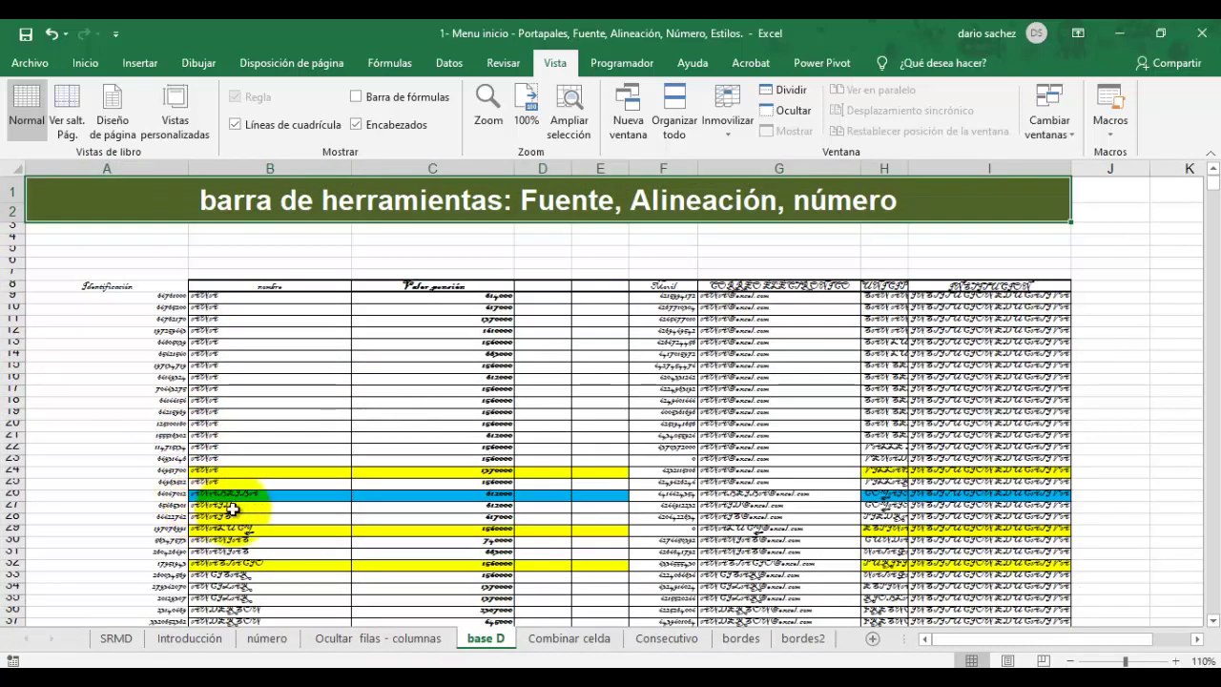
left_click(364, 639)
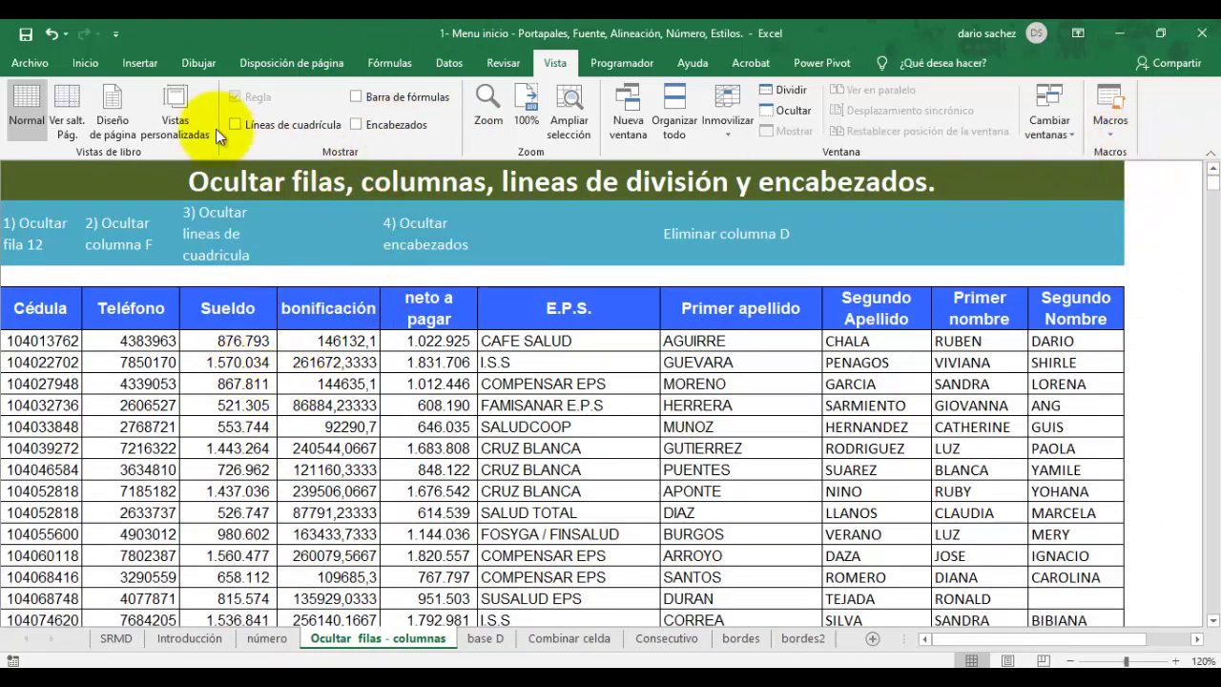
Step: Collapse the ribbon to enlarge the sheet area, and pin it open again
left_click(1210, 159)
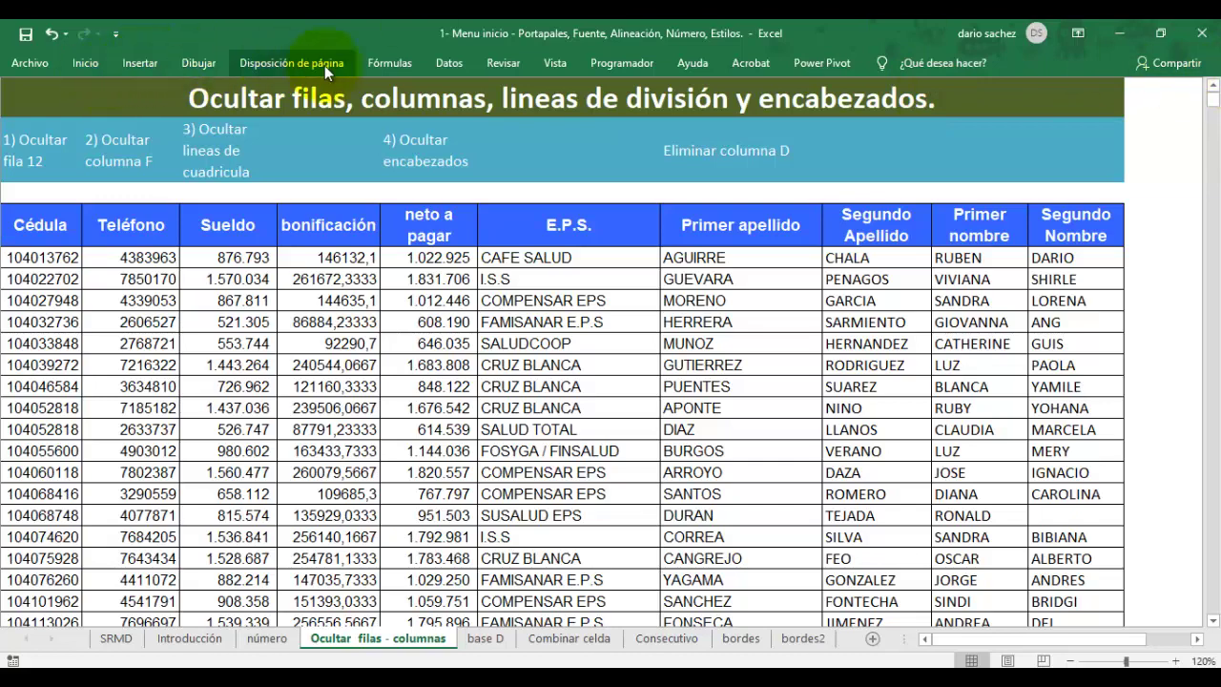
left_click(382, 61)
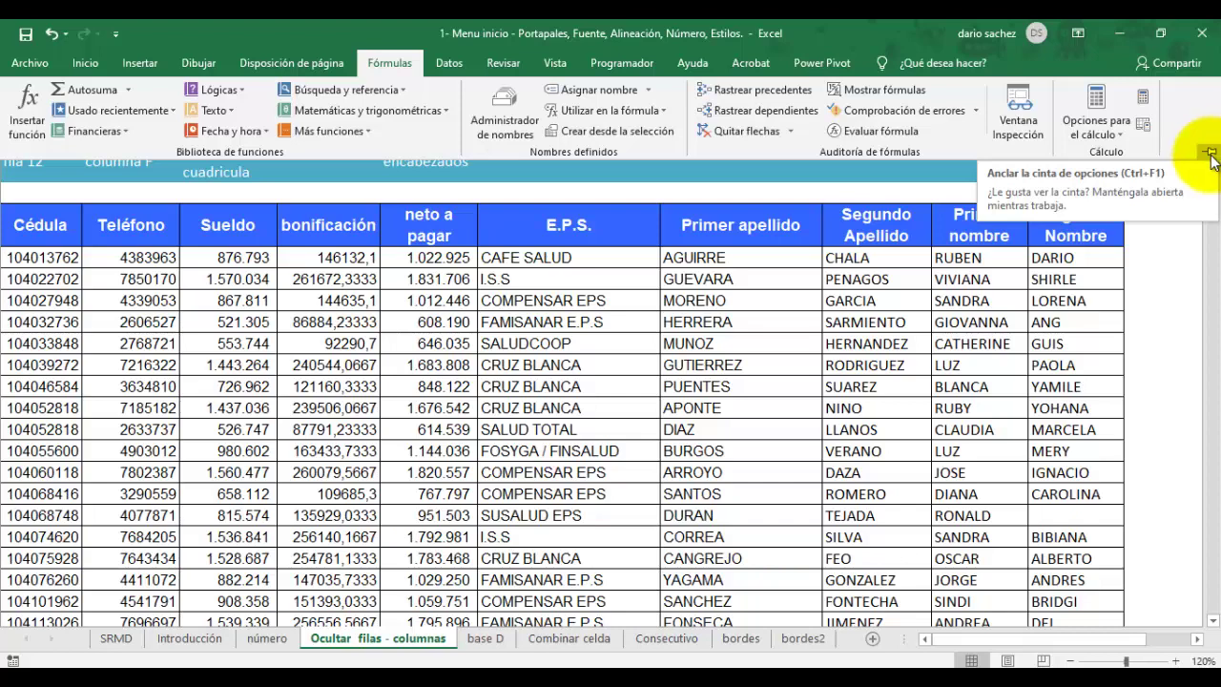
left_click(1210, 154)
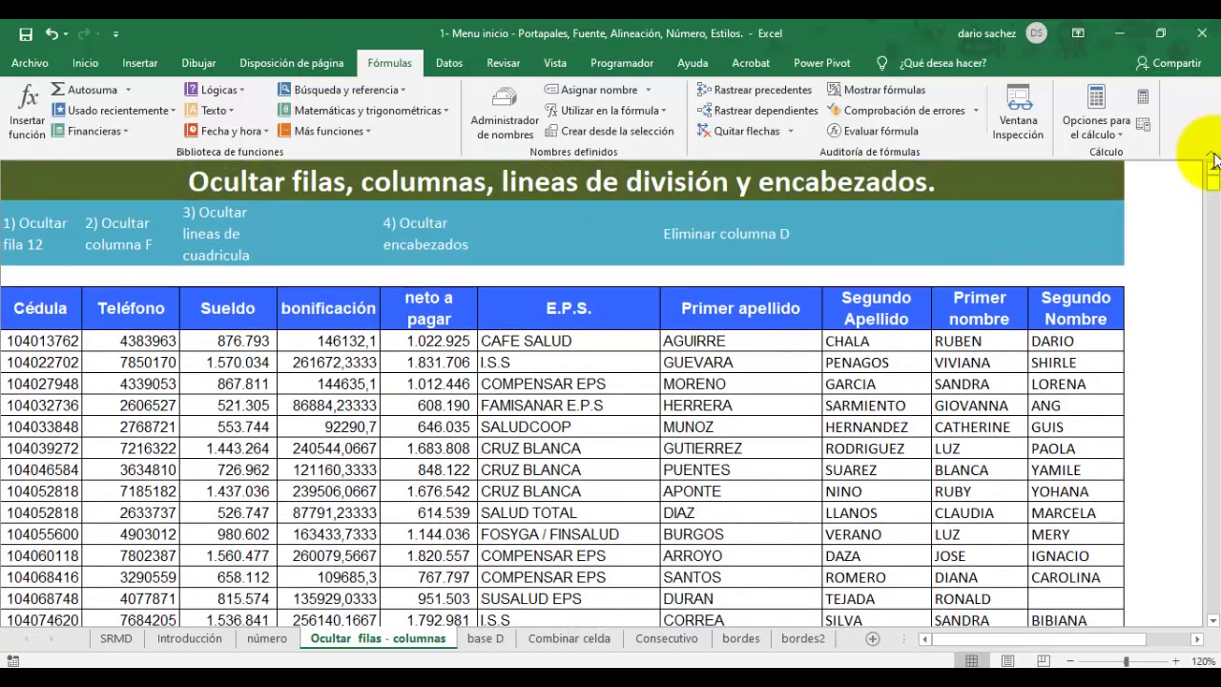
left_click(99, 63)
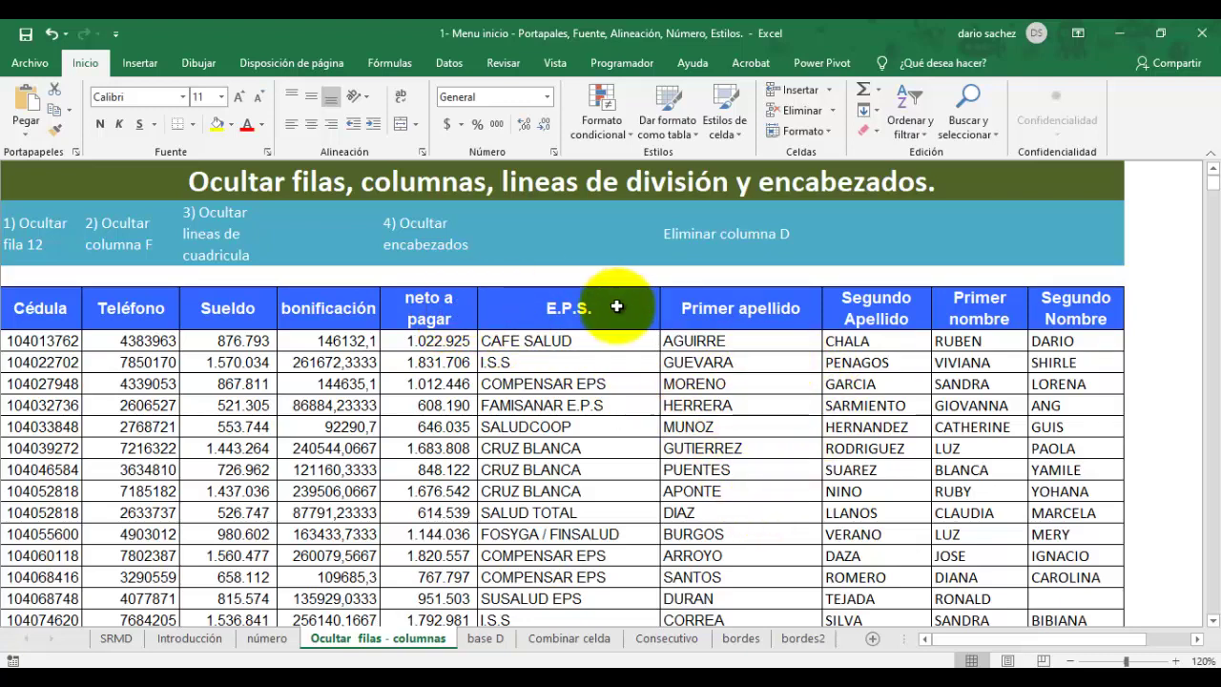
Step: Show the row and column headings and the formula bar again
left_click(556, 61)
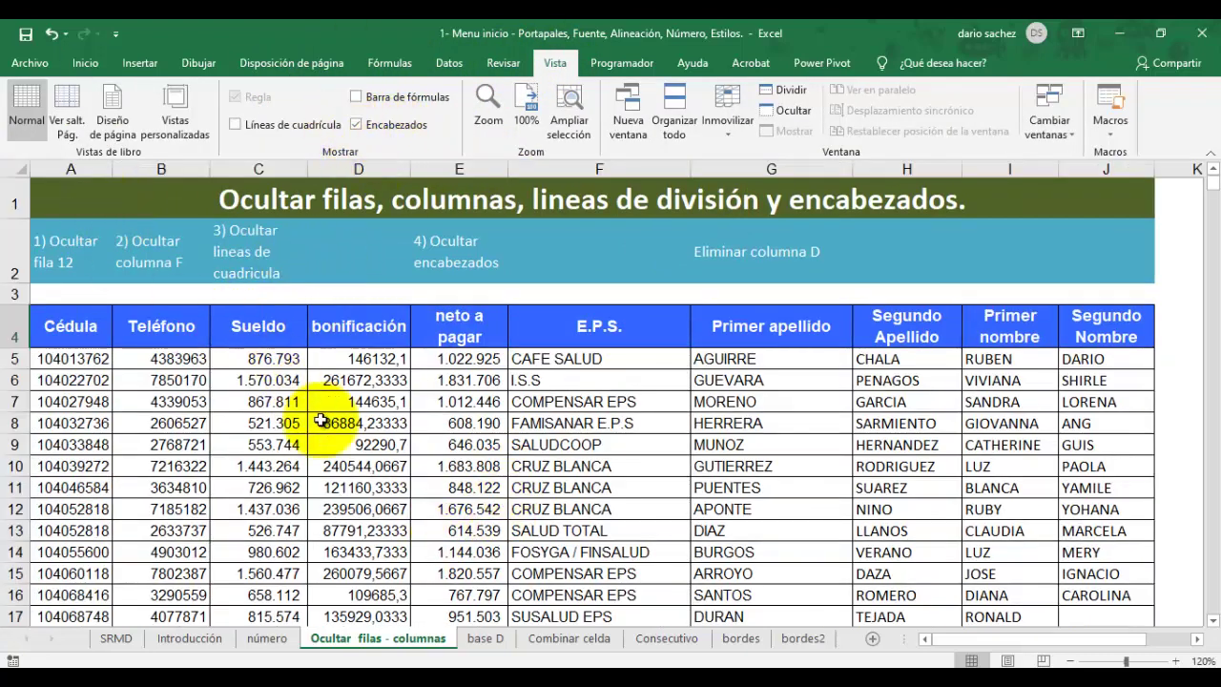
left_click(272, 359)
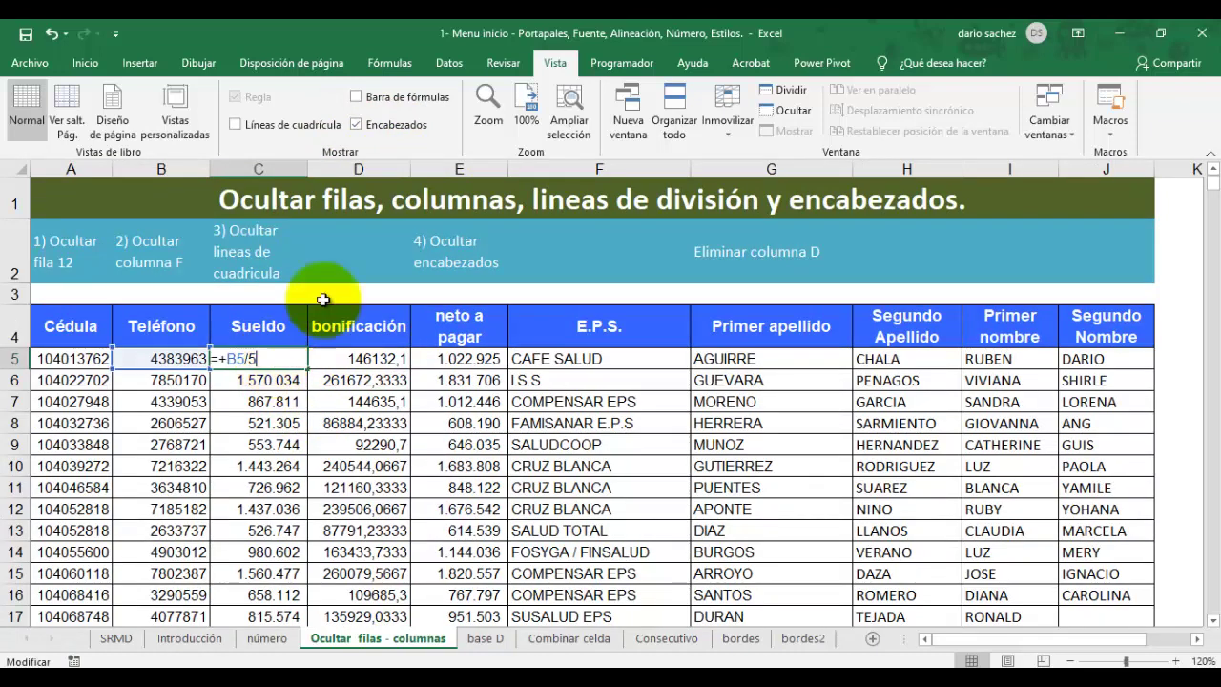
left_click(382, 92)
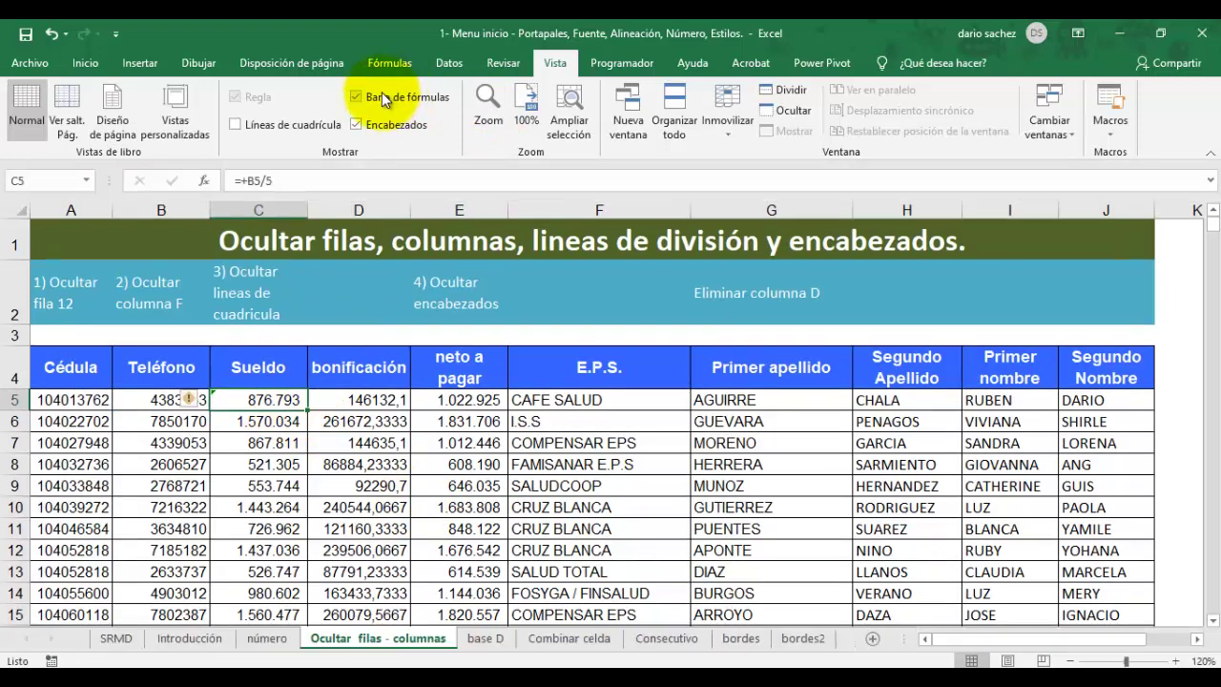
Step: Inspect the formulas in the first Sueldo and bonificación cells, C5 and D5, leaving them unedited
double_click(271, 398)
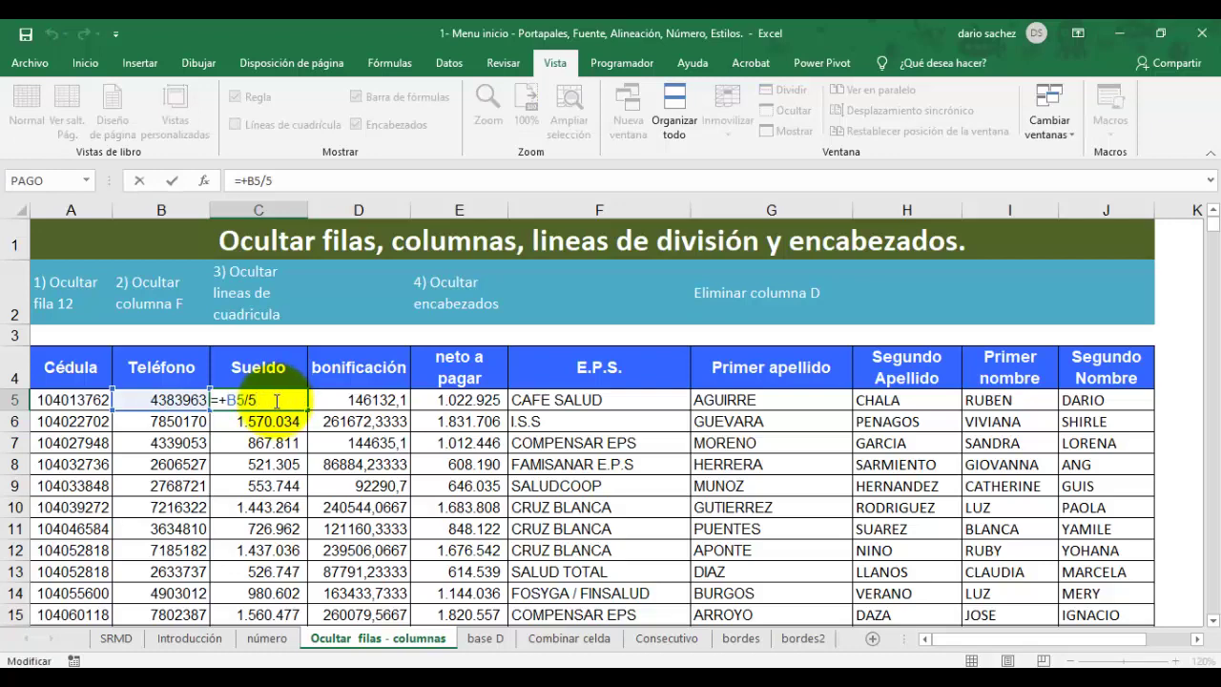
left_click(355, 400)
double_click(345, 400)
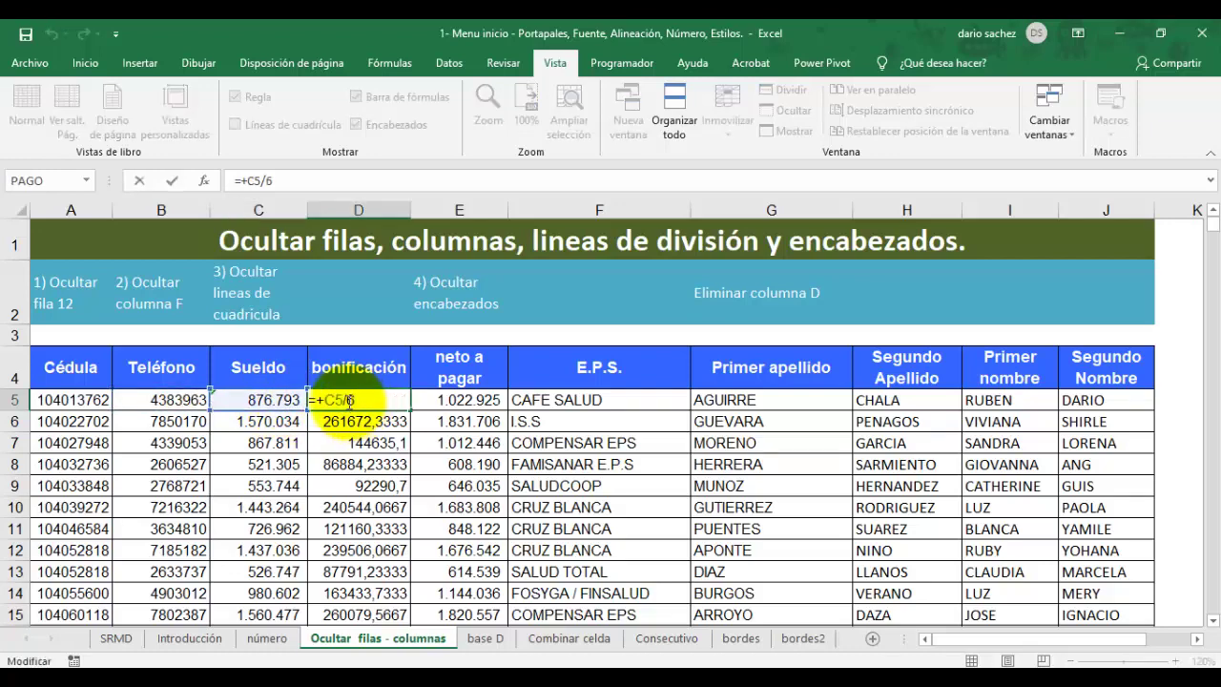
key("Escape")
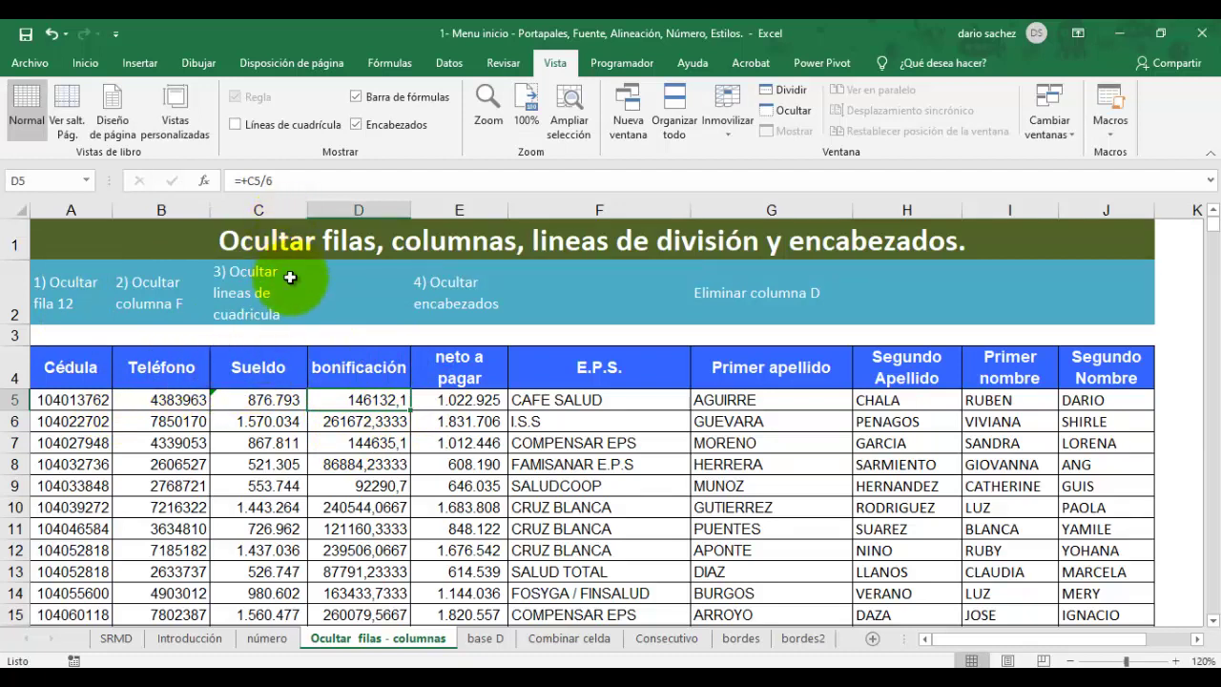
Step: Delete column C (Sueldo) and inspect the formula in the first neto a pagar cell
left_click(258, 210)
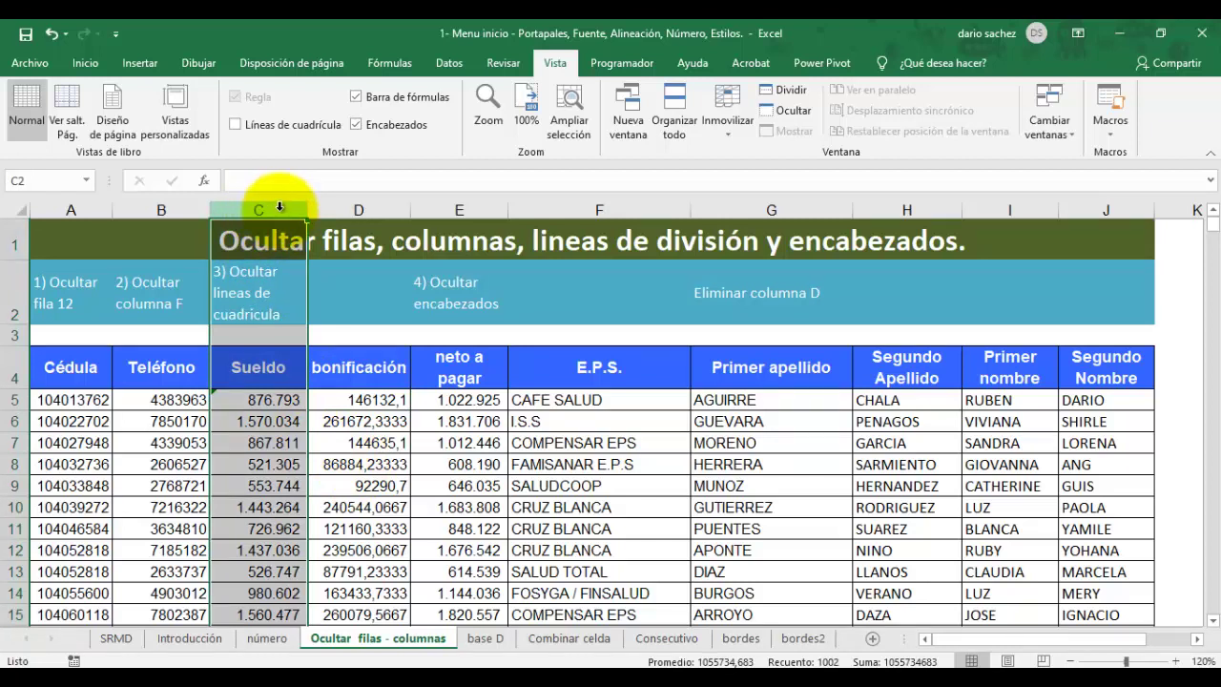
right_click(279, 208)
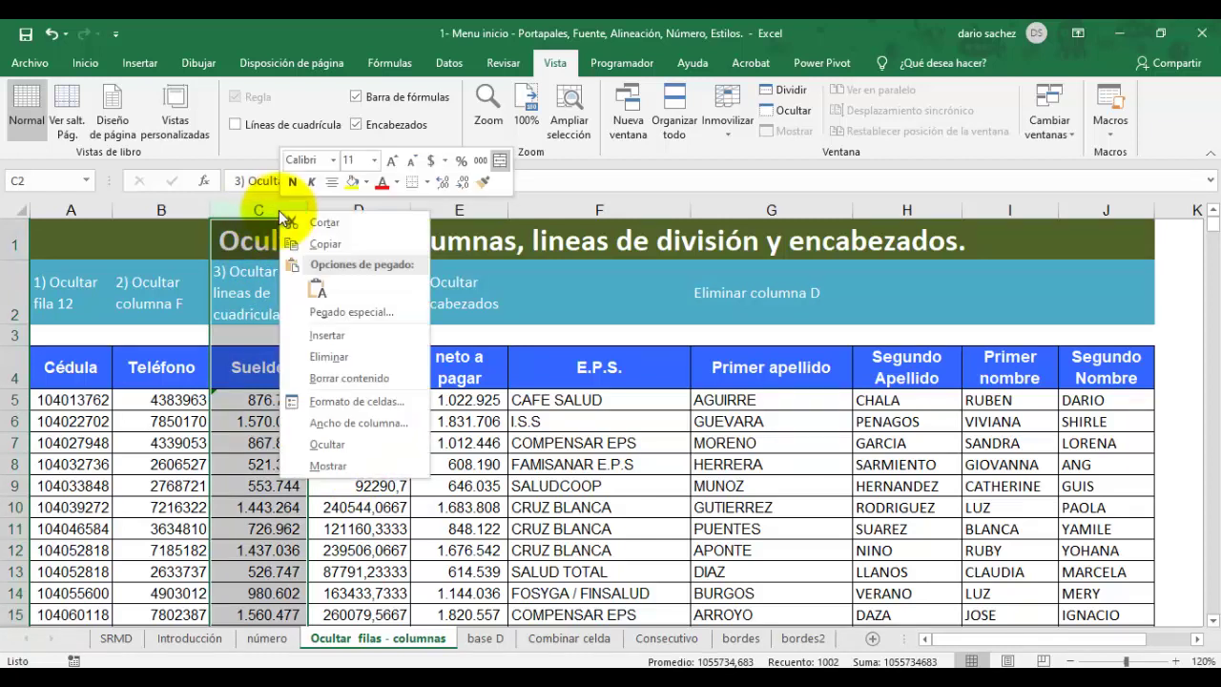
left_click(335, 358)
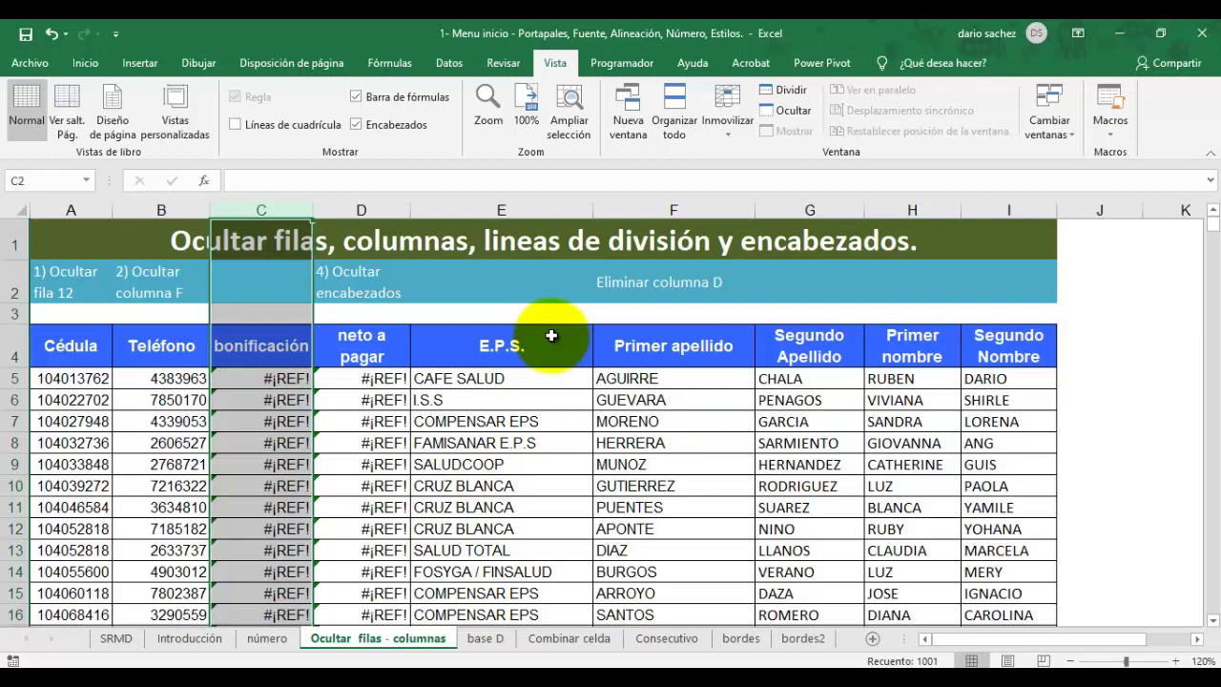
left_click(380, 404)
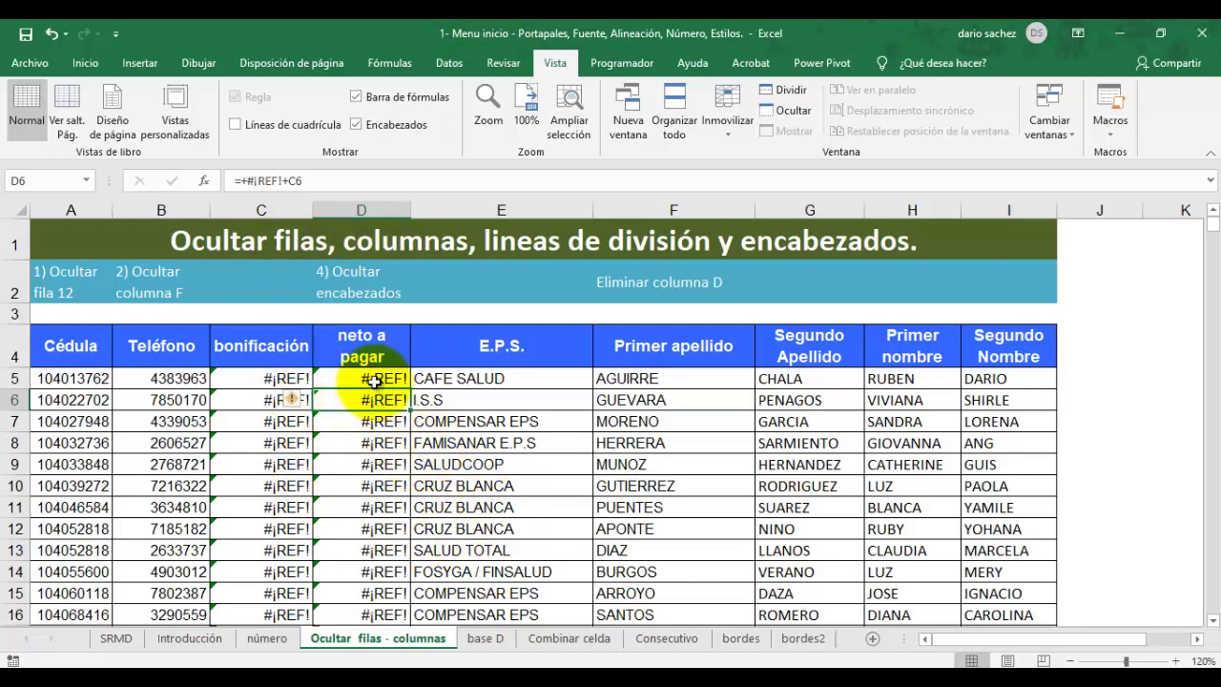
double_click(379, 379)
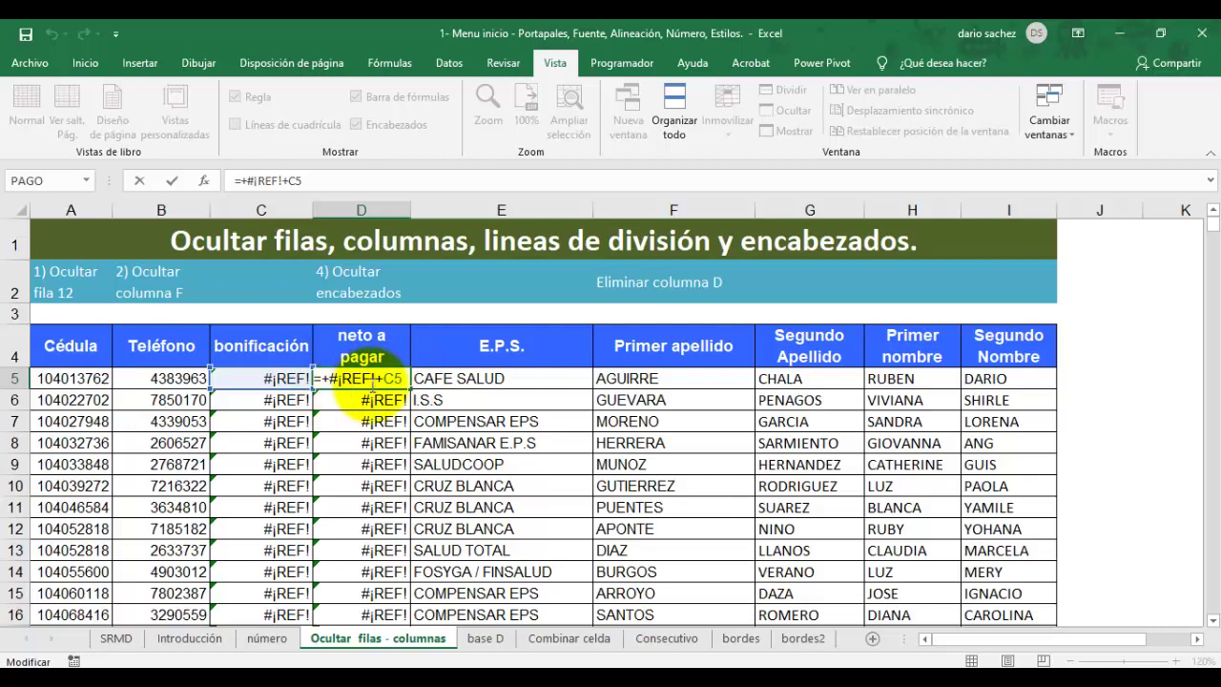
left_click_drag(375, 379, 330, 379)
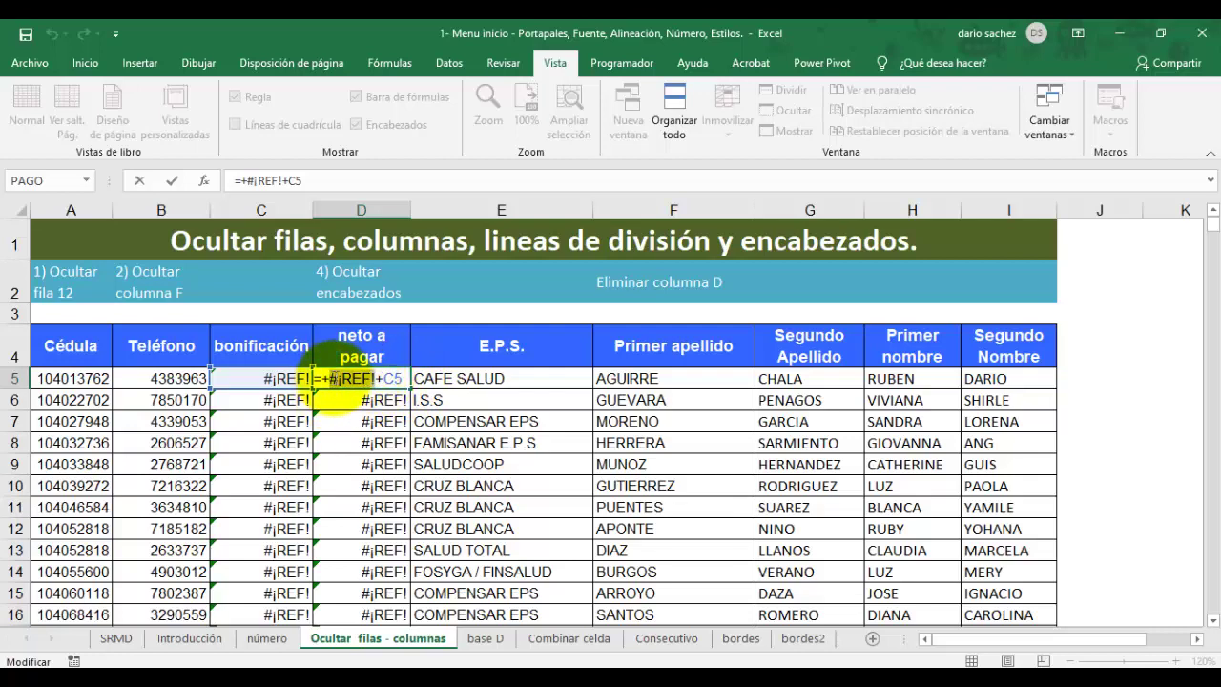
left_click(462, 506)
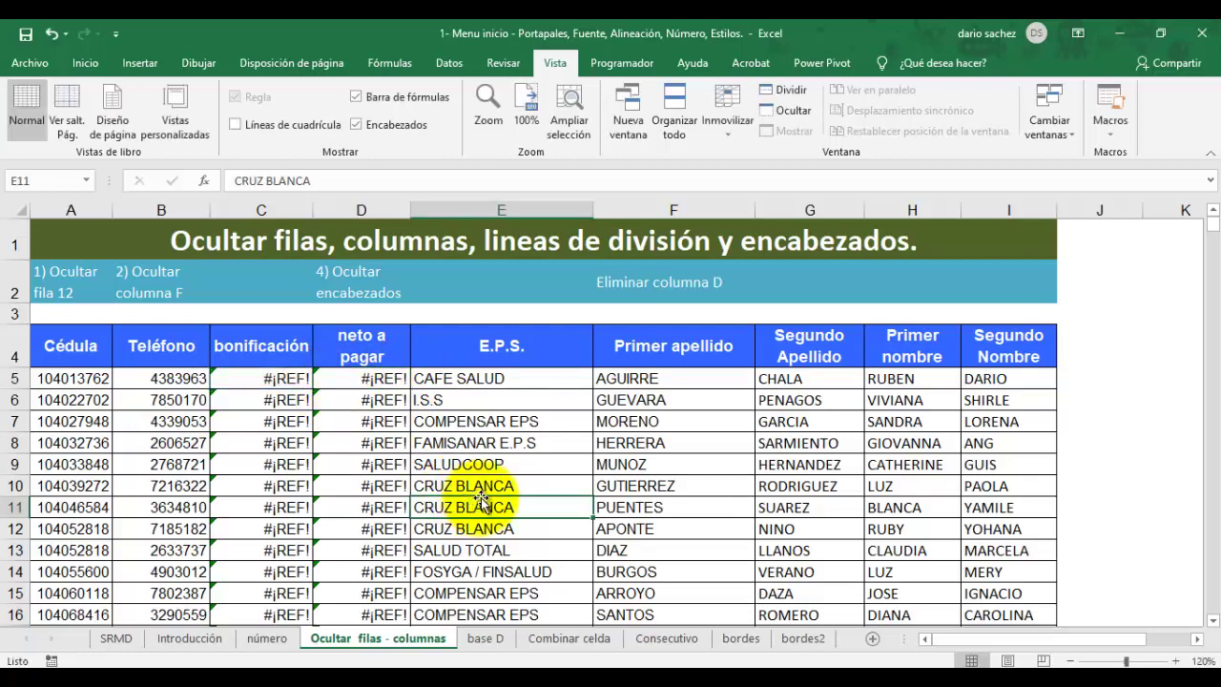
Step: Delete rows 11 to 19 of the employee table
scroll(448, 510, "down", 1)
scroll(445, 510, "down", 2)
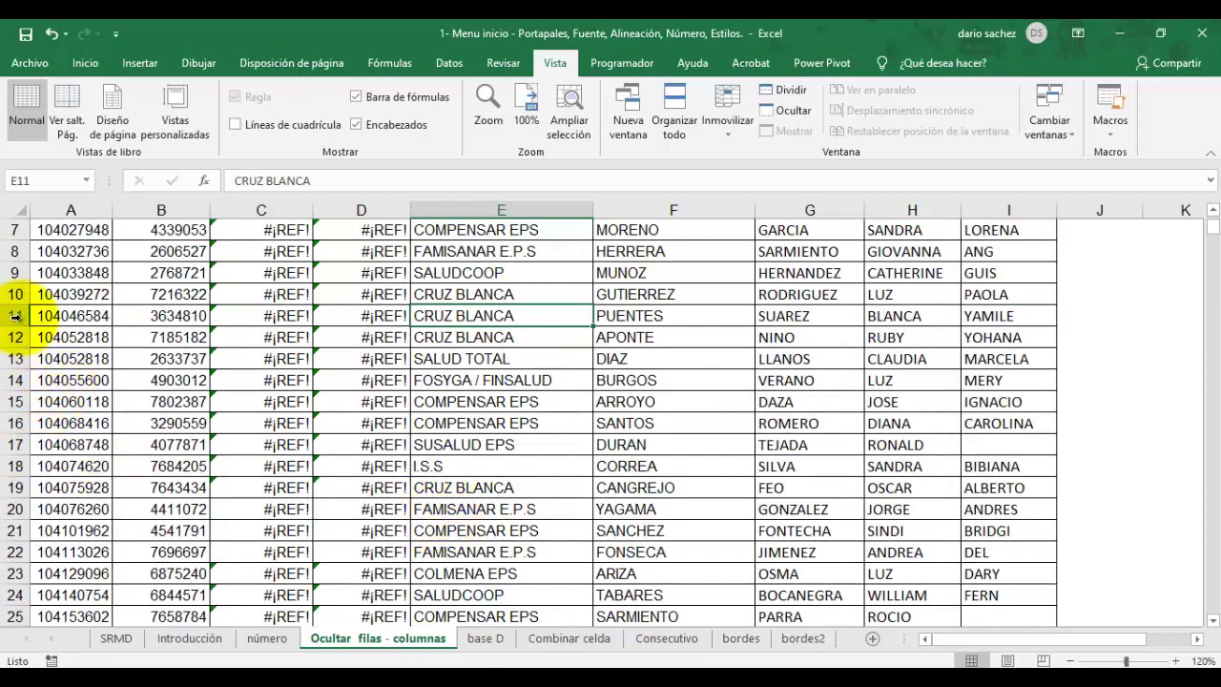
left_click_drag(15, 316, 13, 487)
right_click(13, 486)
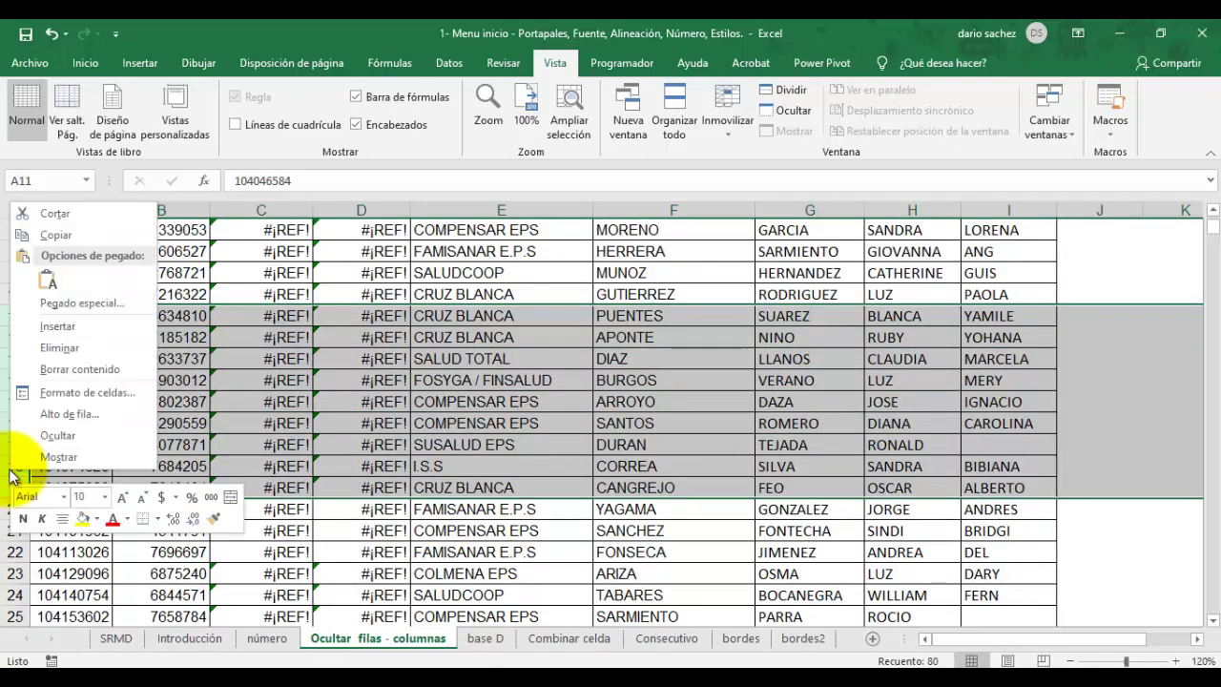
left_click(59, 349)
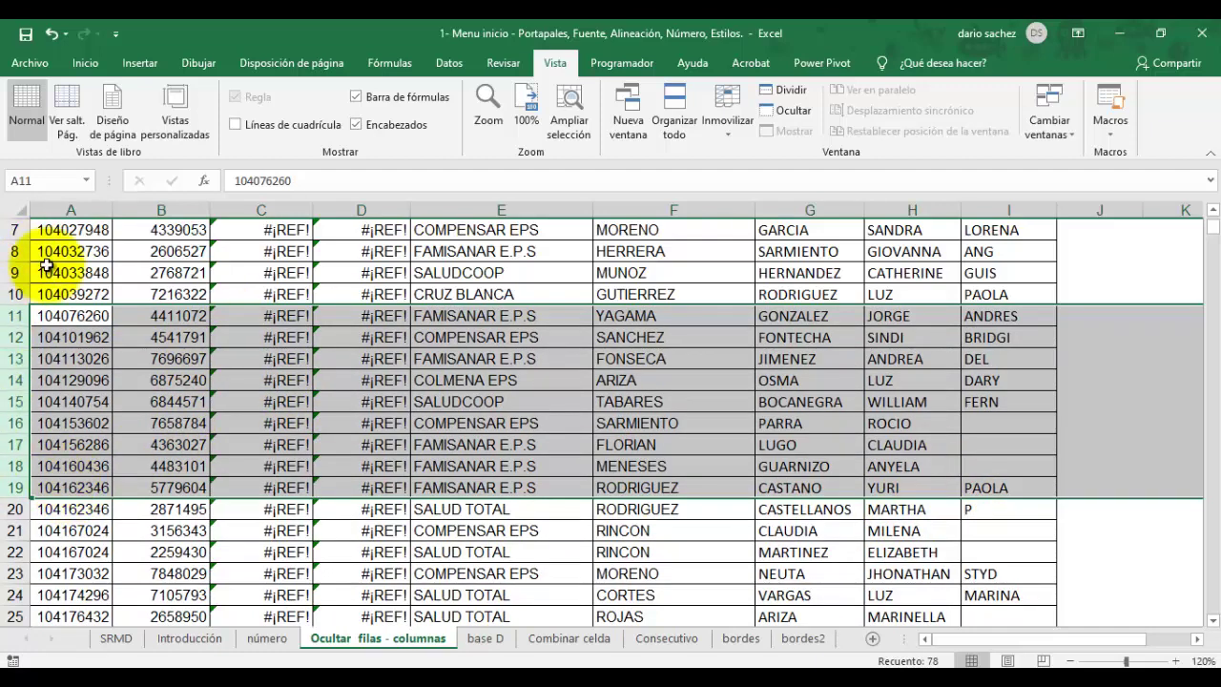
scroll(400, 553, "up", 2)
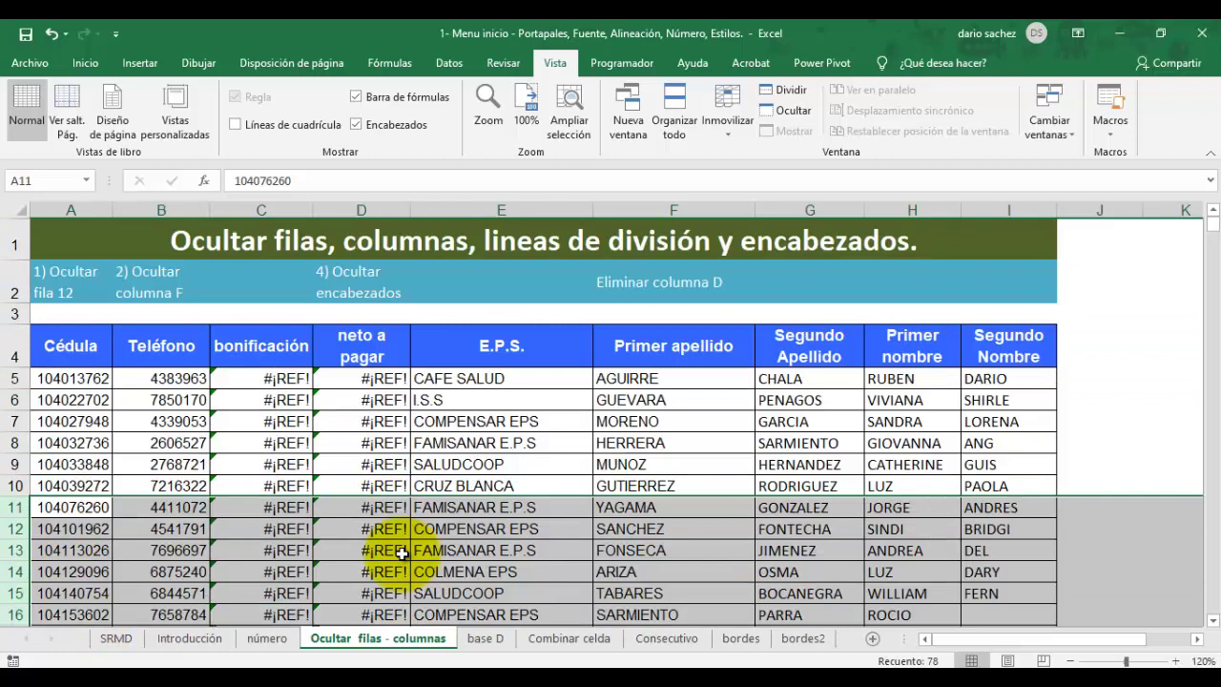
left_click(433, 528)
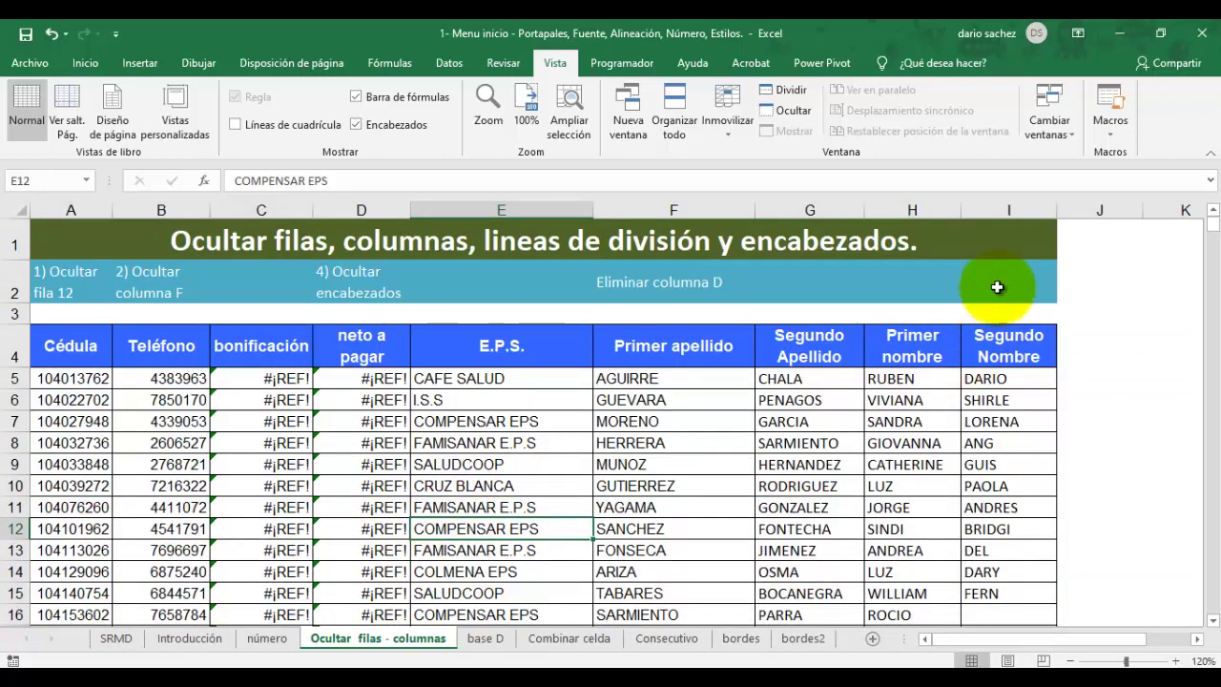
Step: Delete column I (Segundo Nombre) from the employee table
left_click(1015, 204)
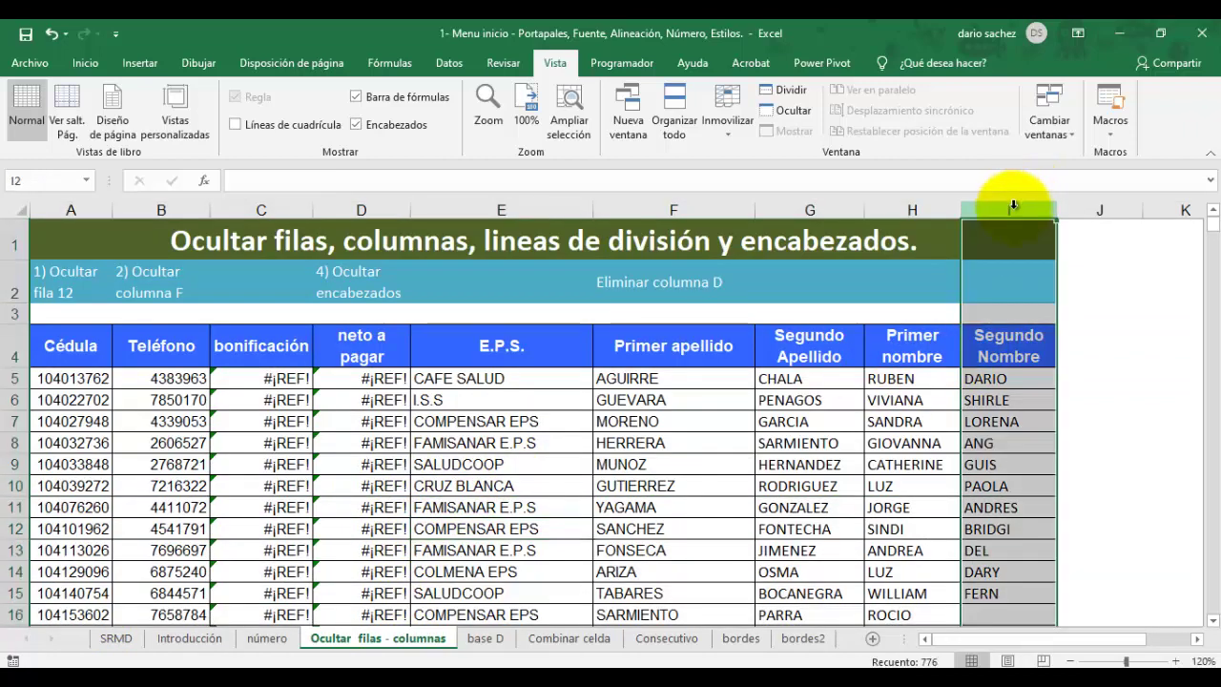
right_click(1009, 212)
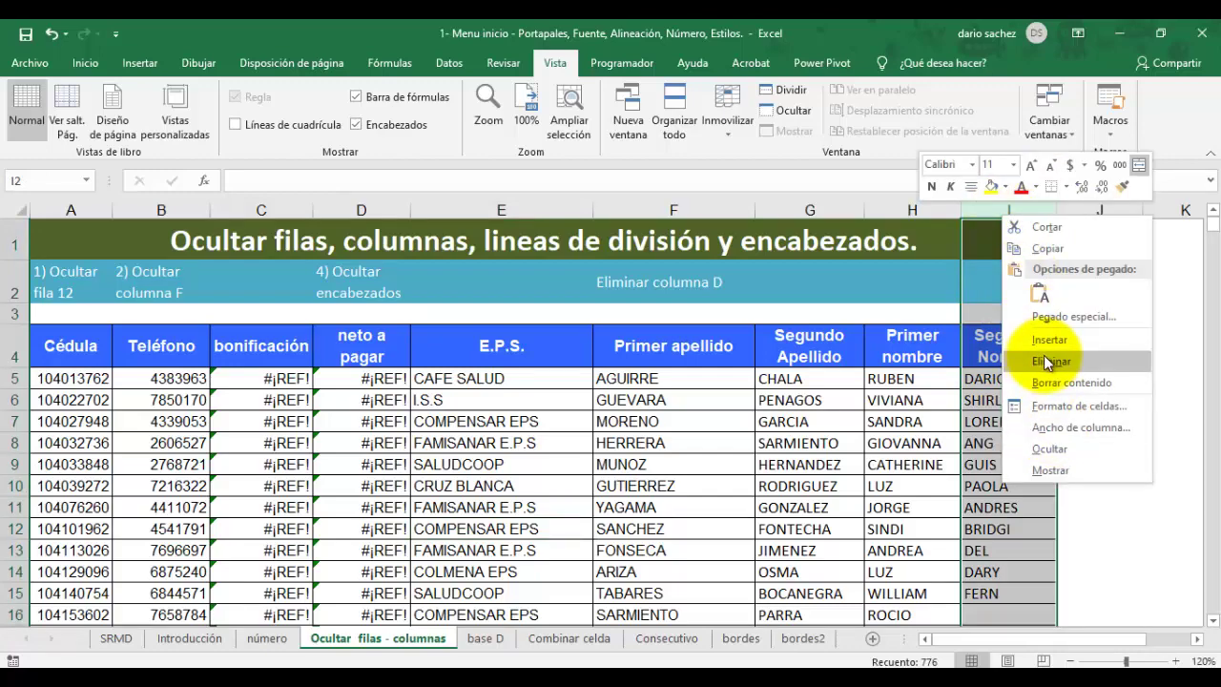
left_click(1044, 361)
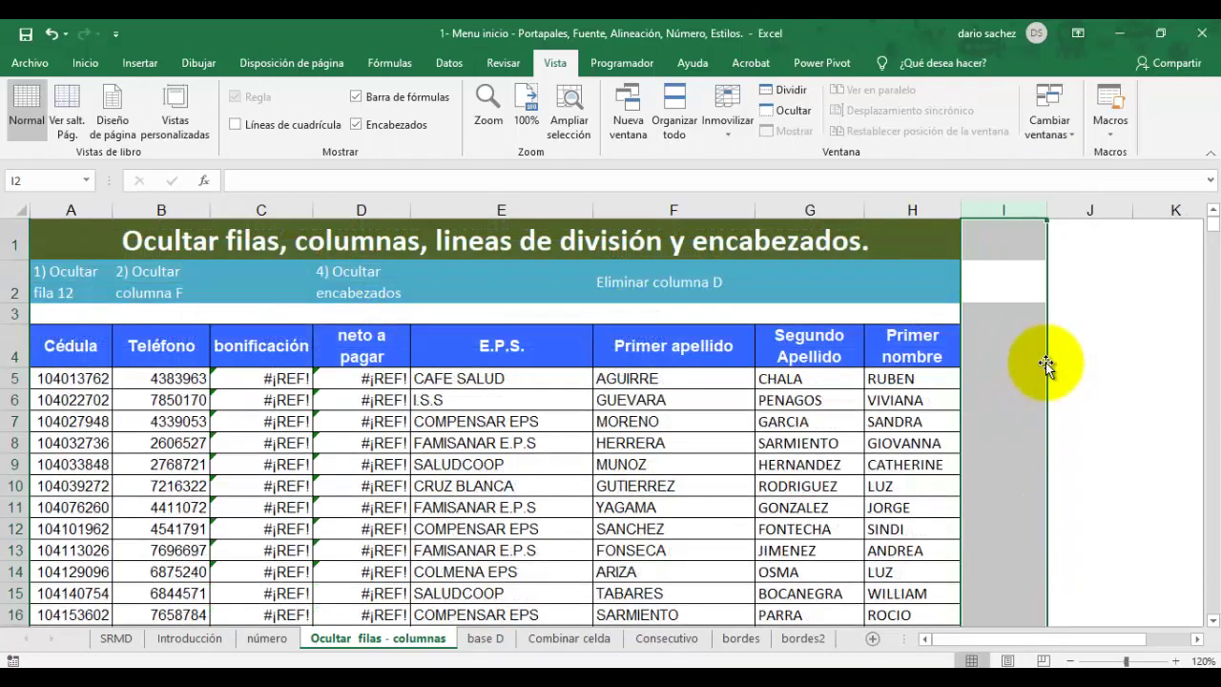
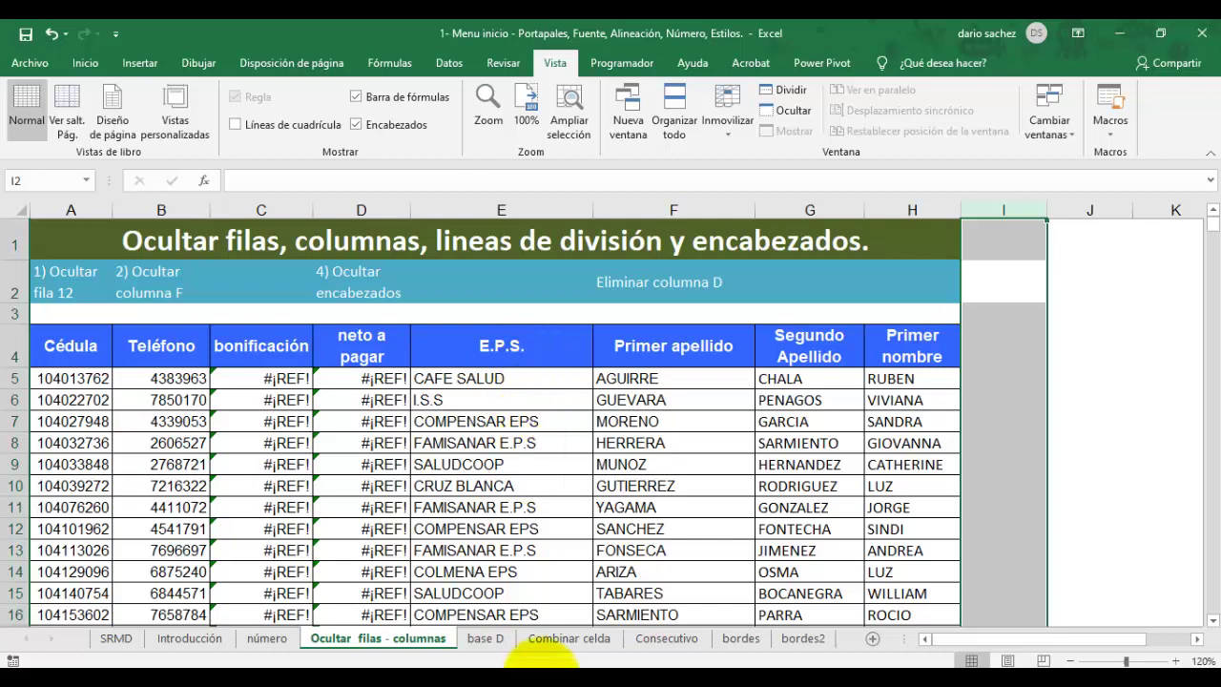
Step: Switch to the base D sheet and look over the table's header row and first records
left_click(485, 639)
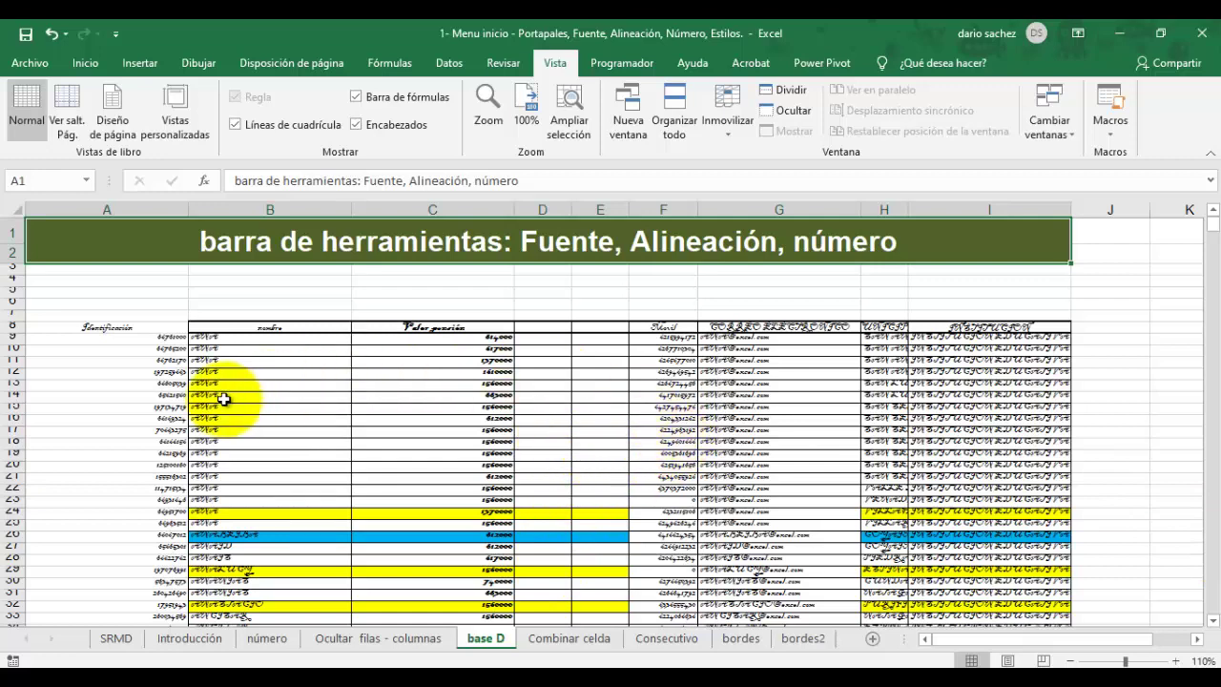
left_click_drag(134, 330, 1000, 390)
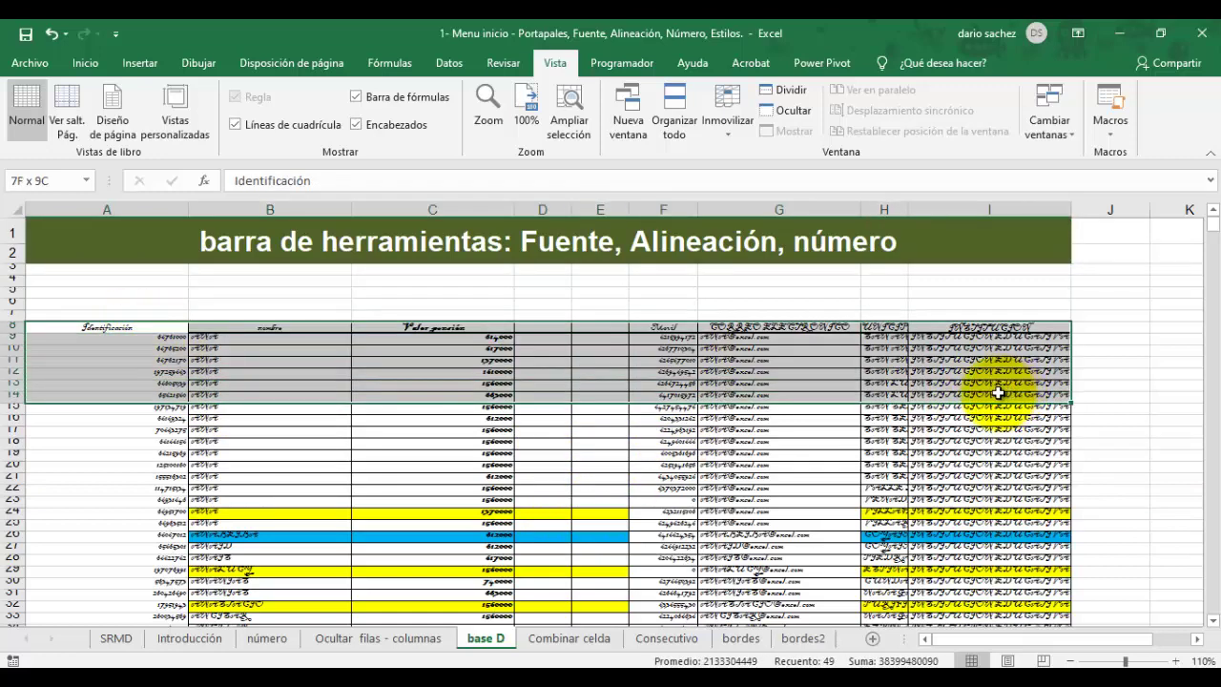
left_click(347, 442)
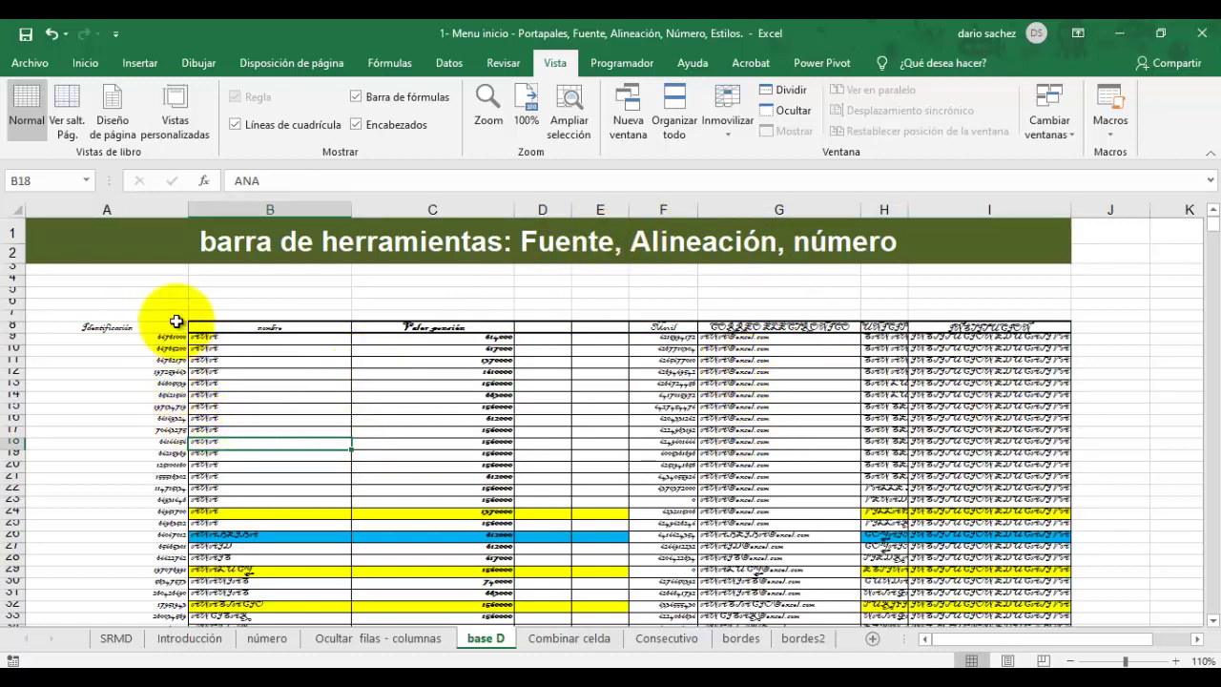
left_click_drag(154, 329, 1057, 329)
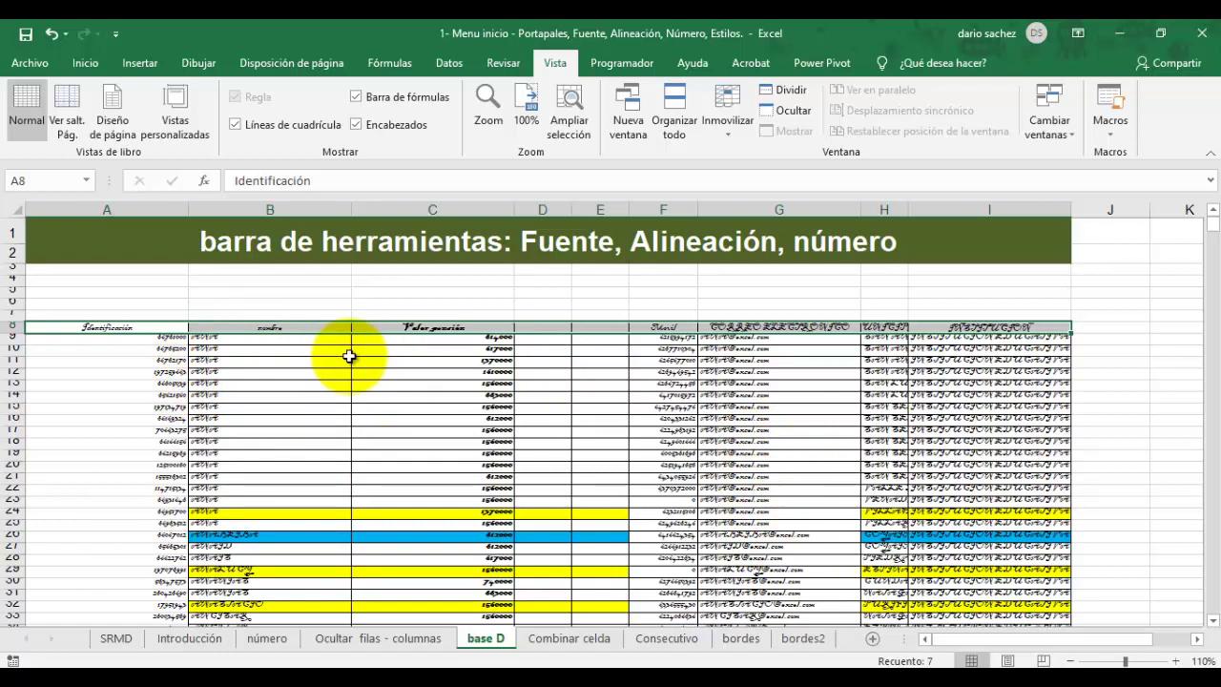
left_click(334, 396)
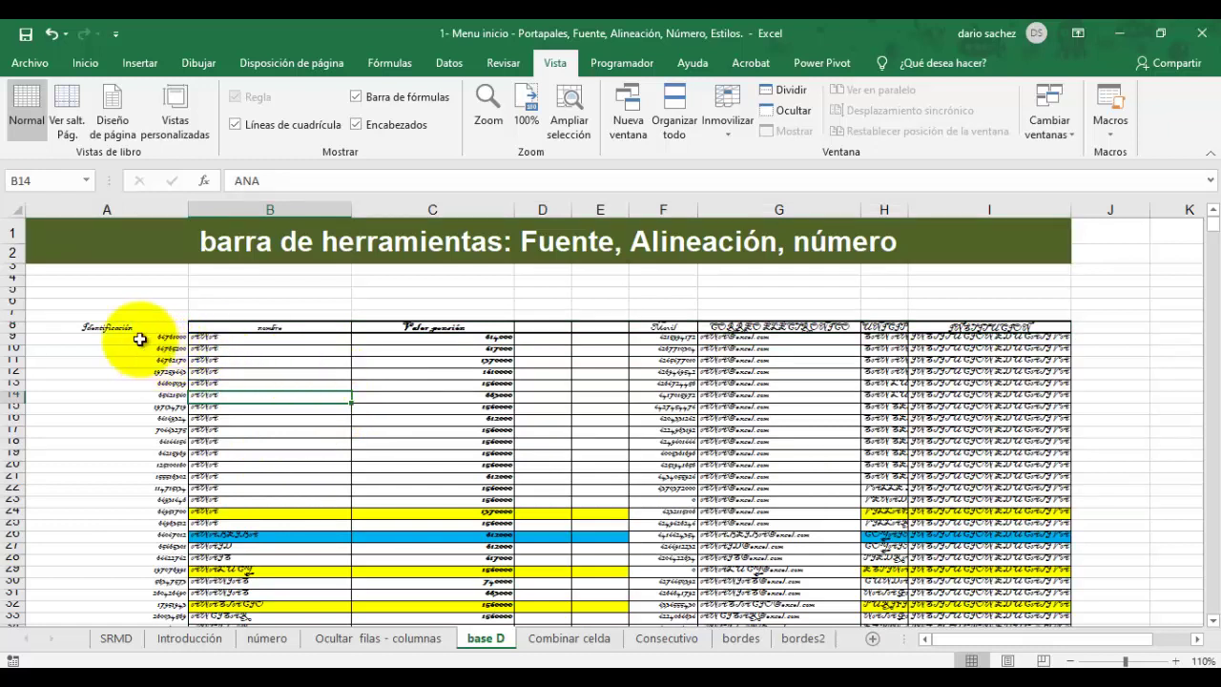
Step: Set the font of the whole base D table, from the header row 8 down to the last record, to Arial
left_click_drag(95, 327, 1030, 332)
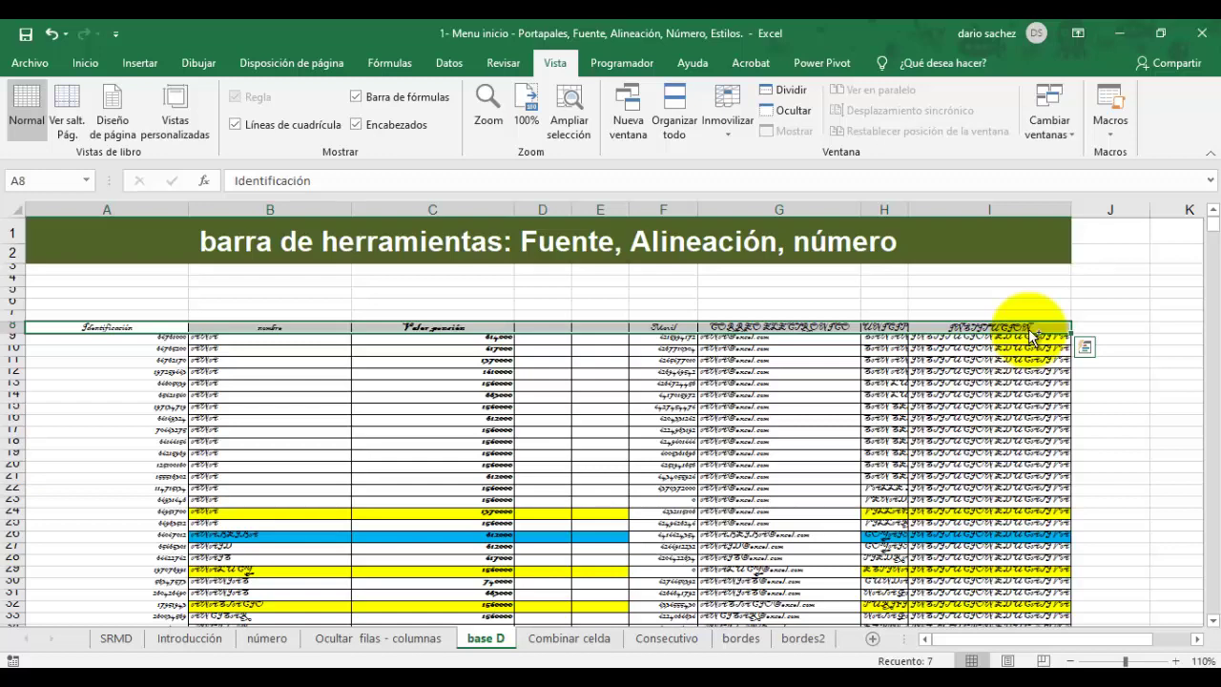
key("ctrl+shift+Down")
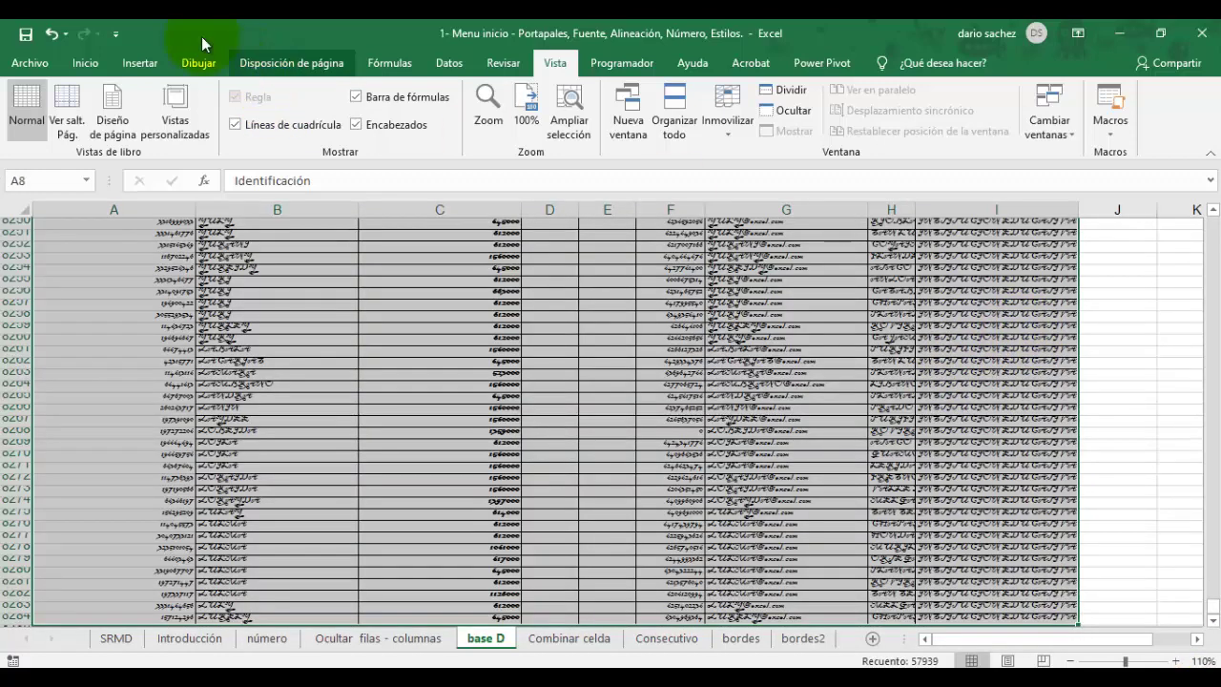
left_click(83, 63)
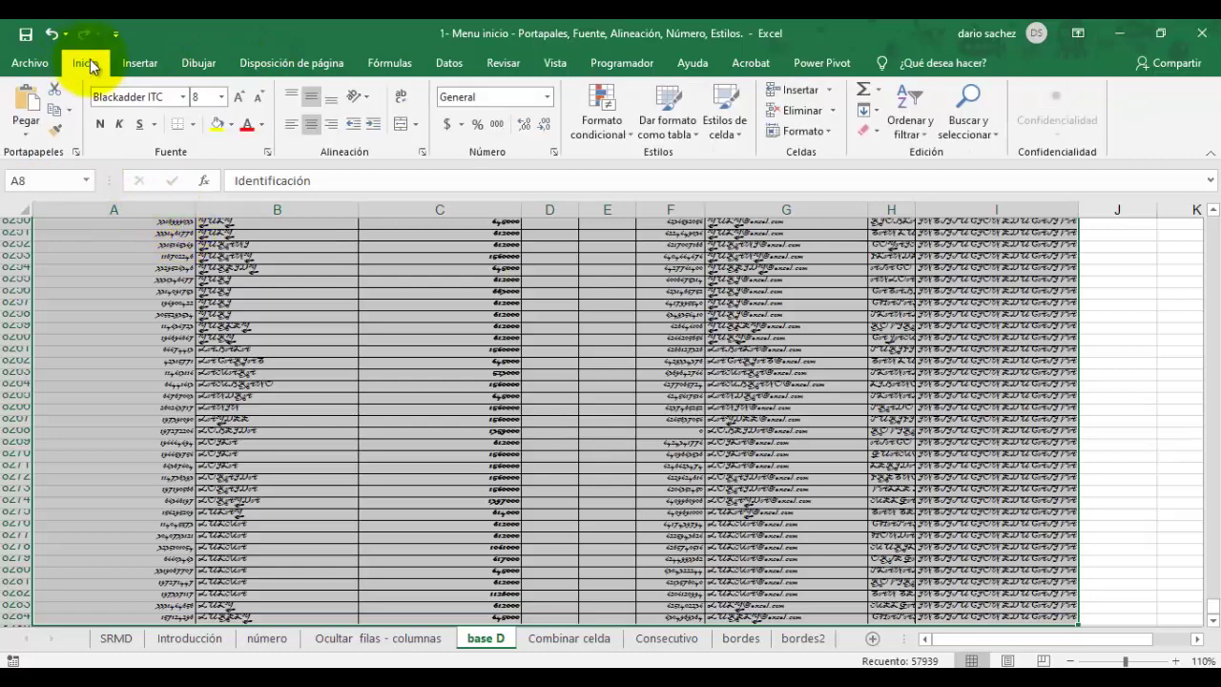
left_click(184, 97)
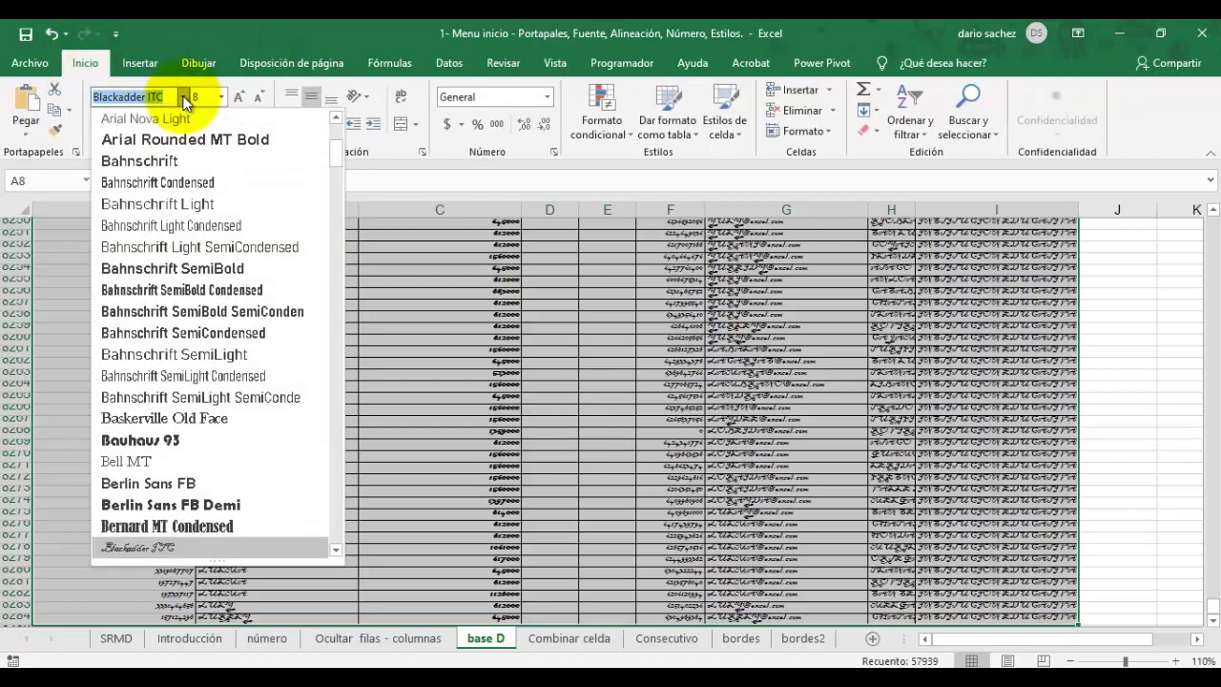
left_click_drag(334, 153, 340, 123)
key("Escape")
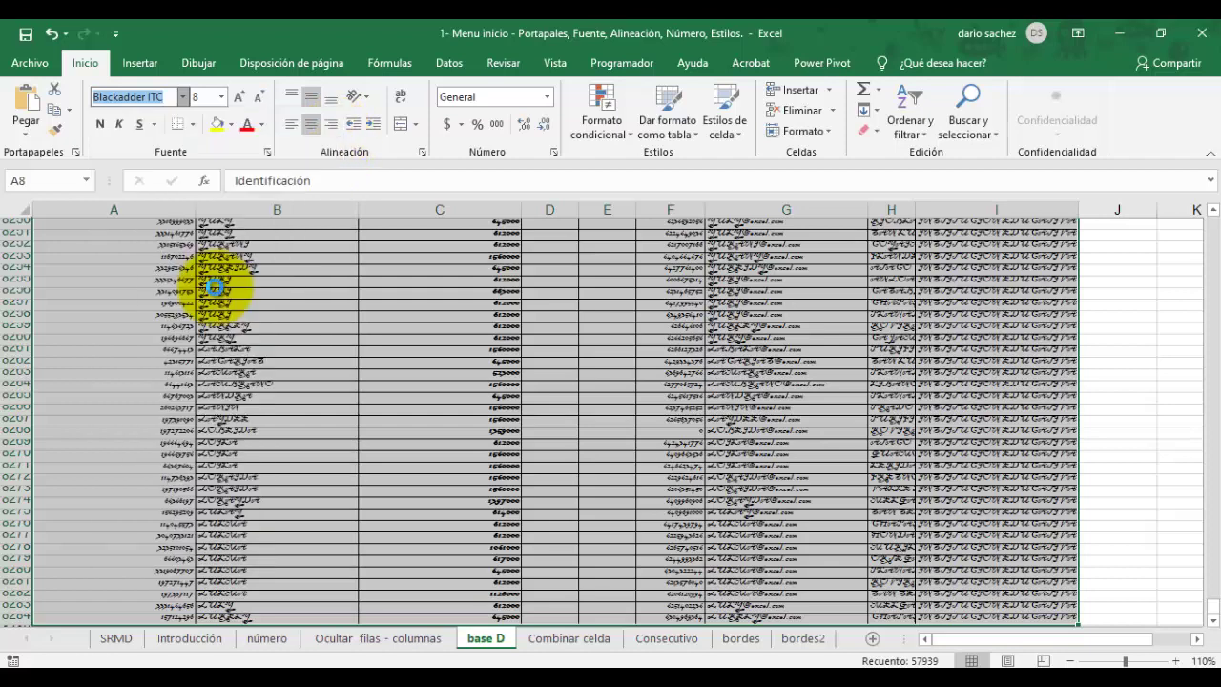
key("ctrl+z")
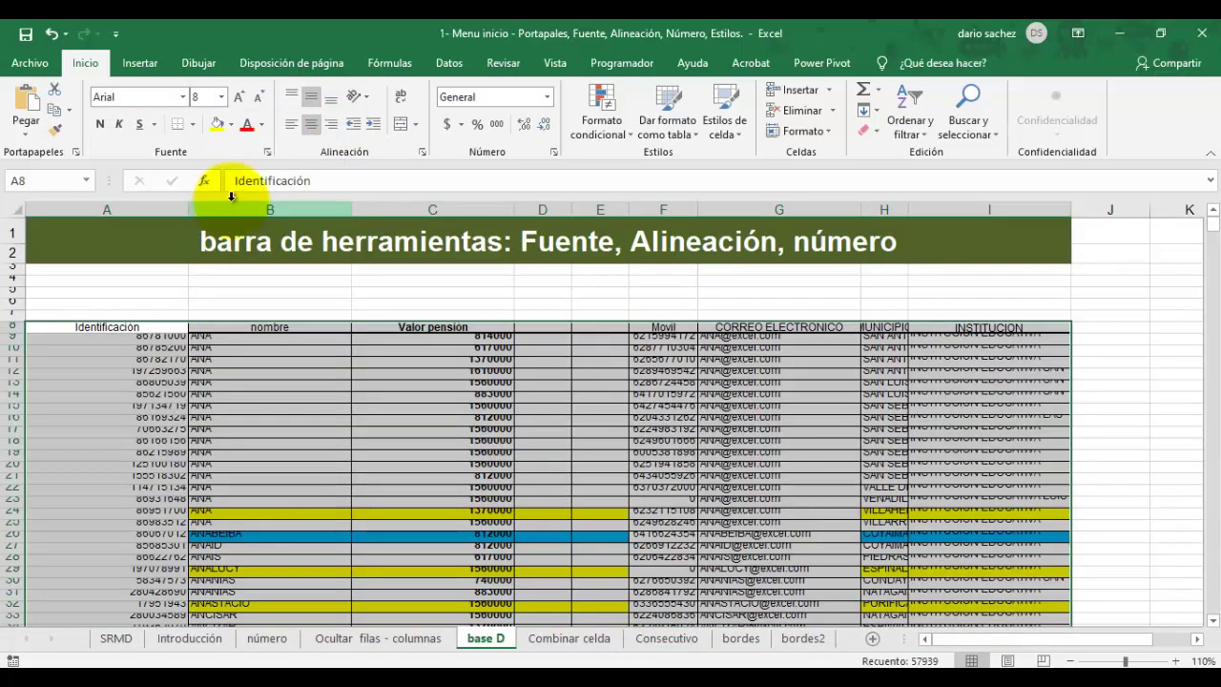
Step: Remove the fill colour from all cells of the base D table
left_click(231, 125)
left_click(260, 277)
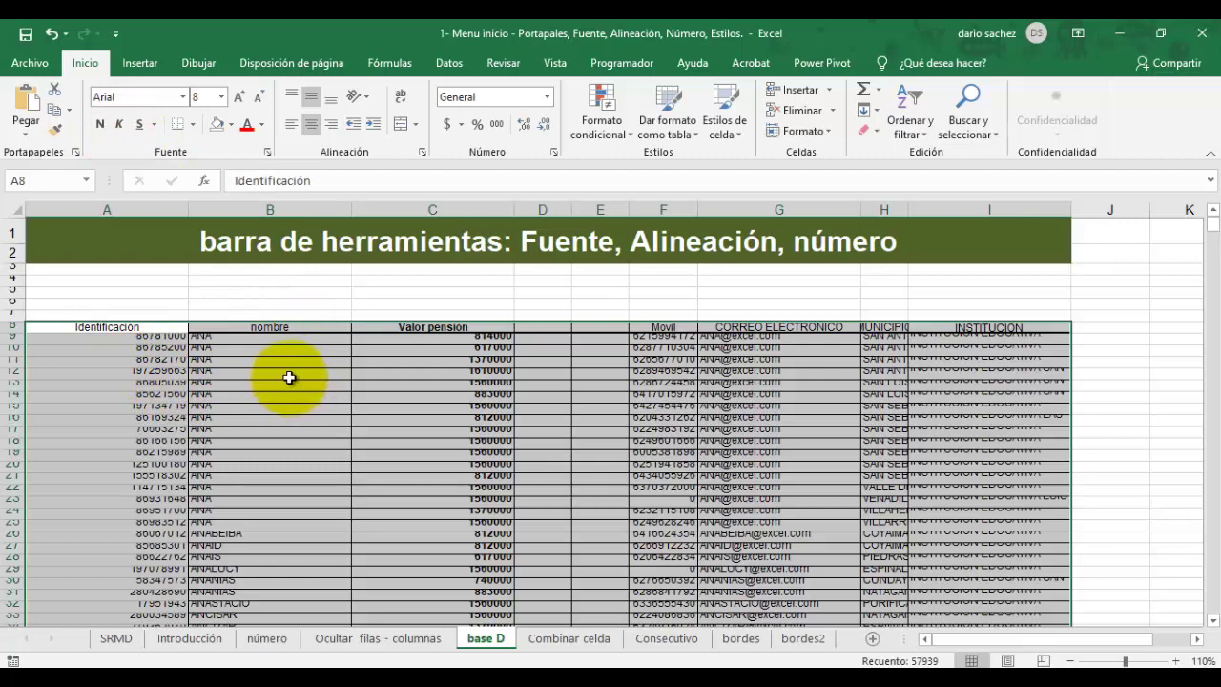
left_click(250, 376)
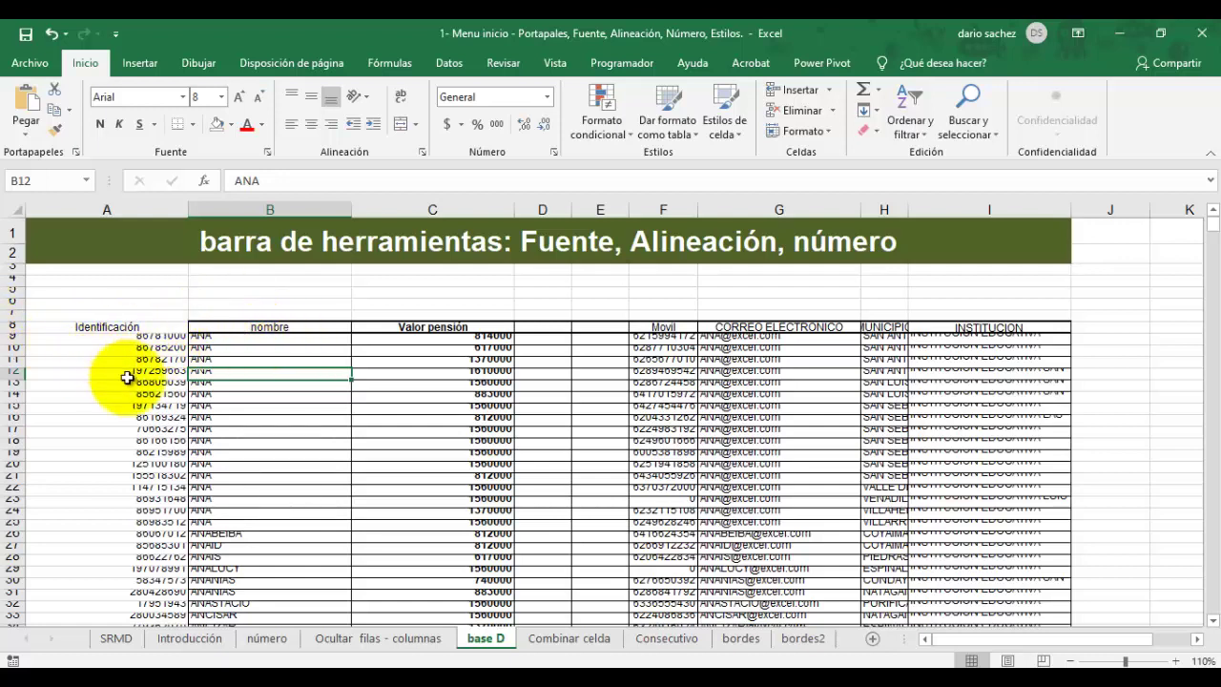
Step: AutoFit the row heights of the base D table from header row 8 down to the last record
left_click(7, 325)
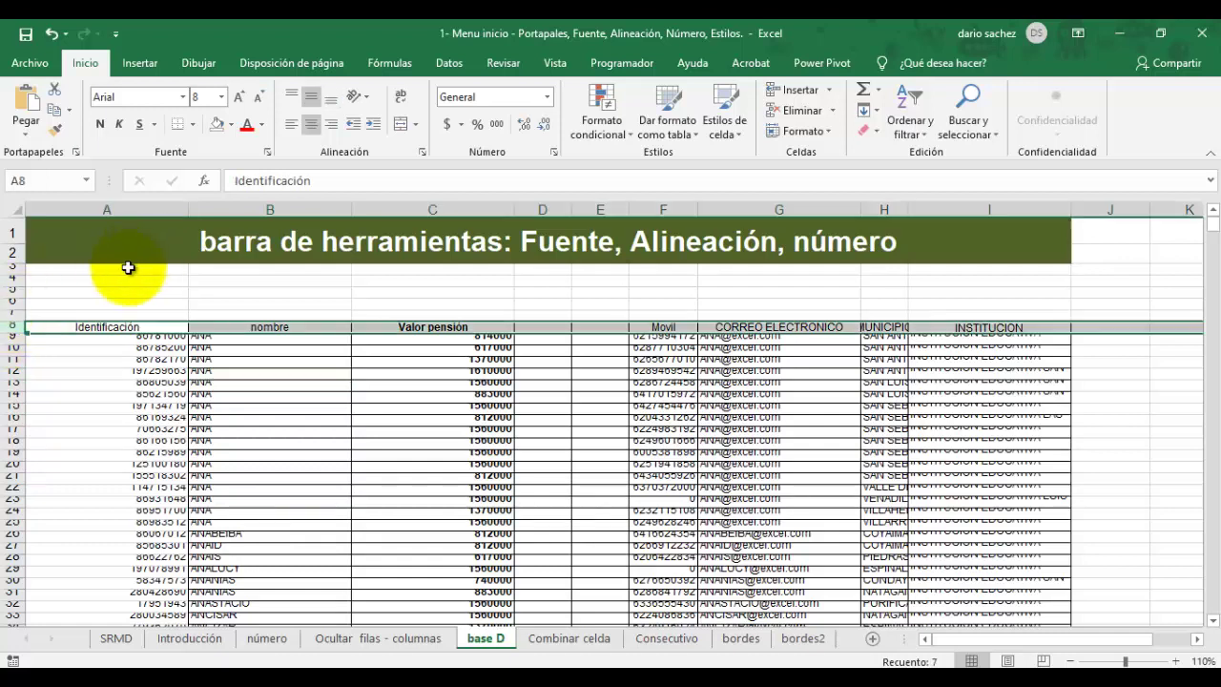
left_click(263, 206)
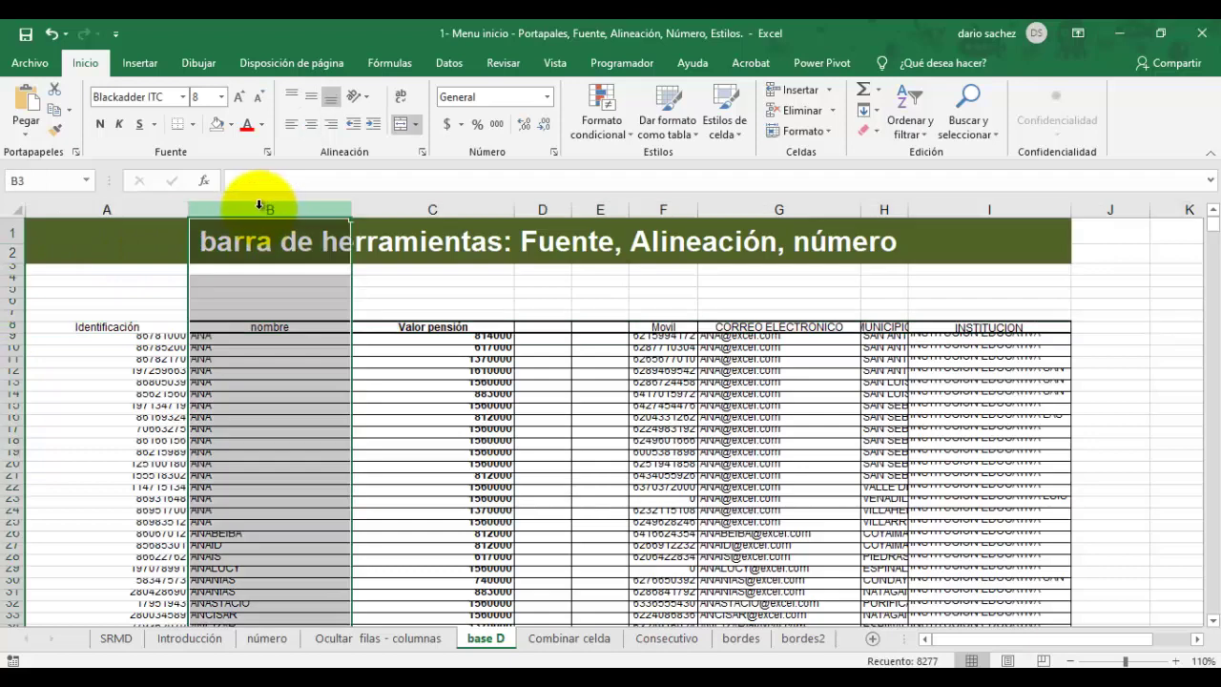
left_click(5, 326)
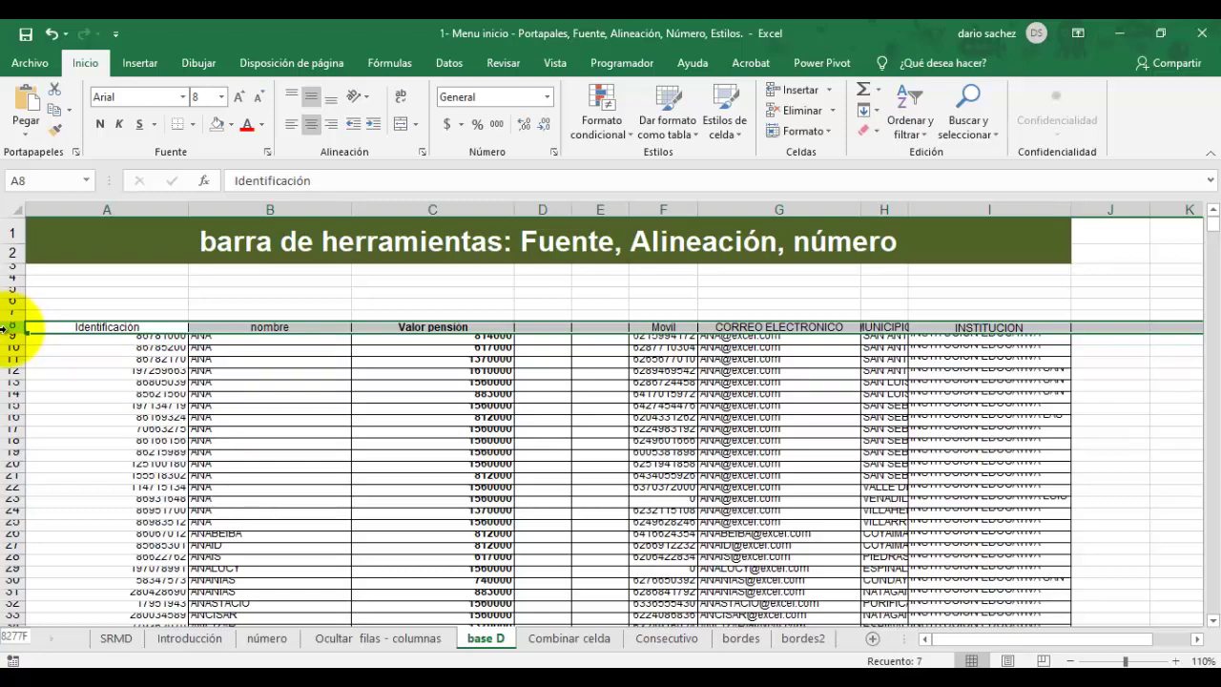
key("ctrl+shift+Down")
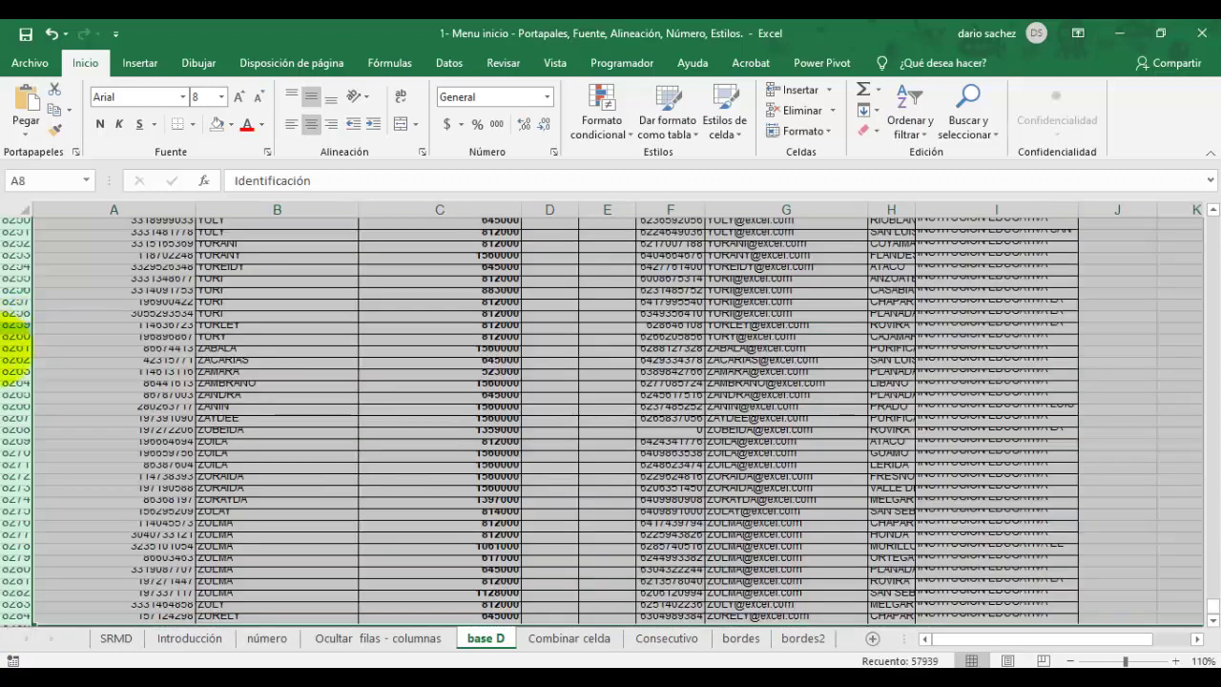
scroll(13, 436, "up", 5)
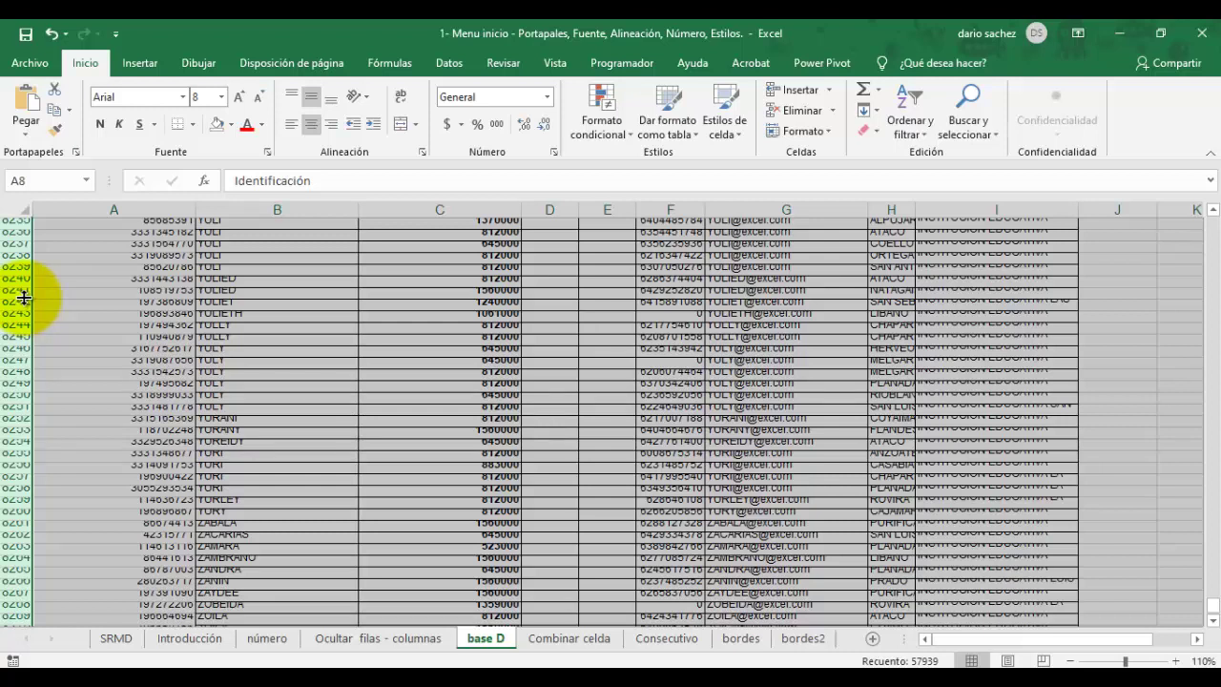
double_click(23, 297)
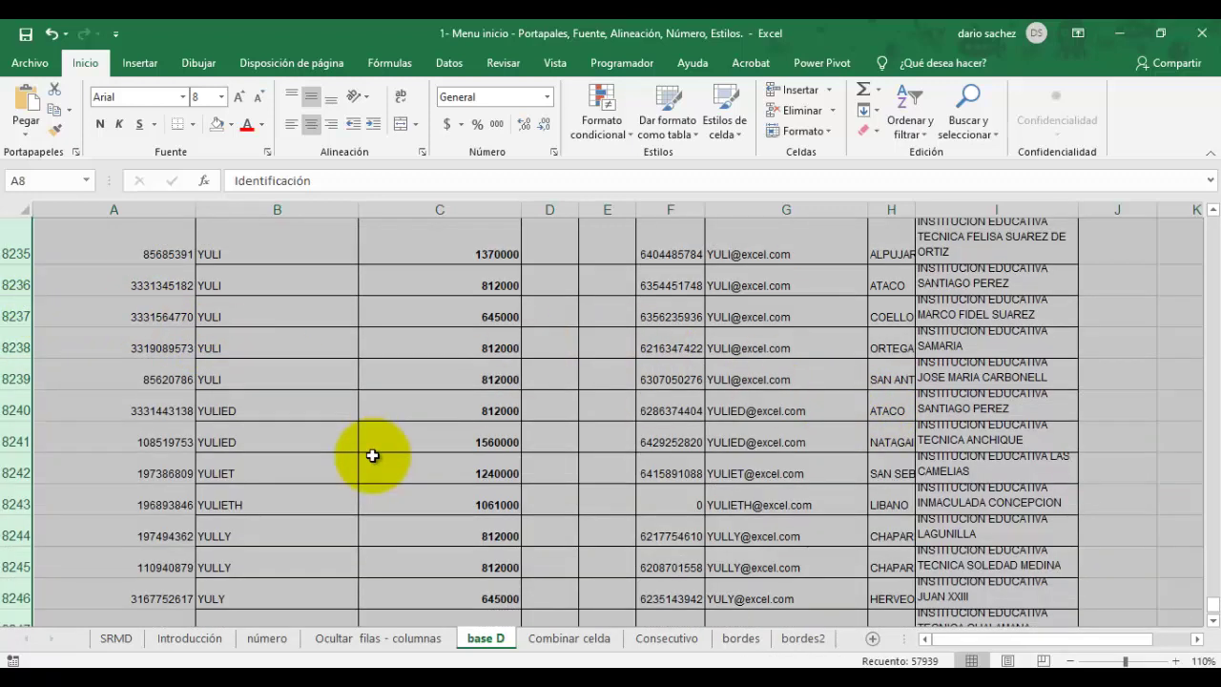
key("ctrl+Home")
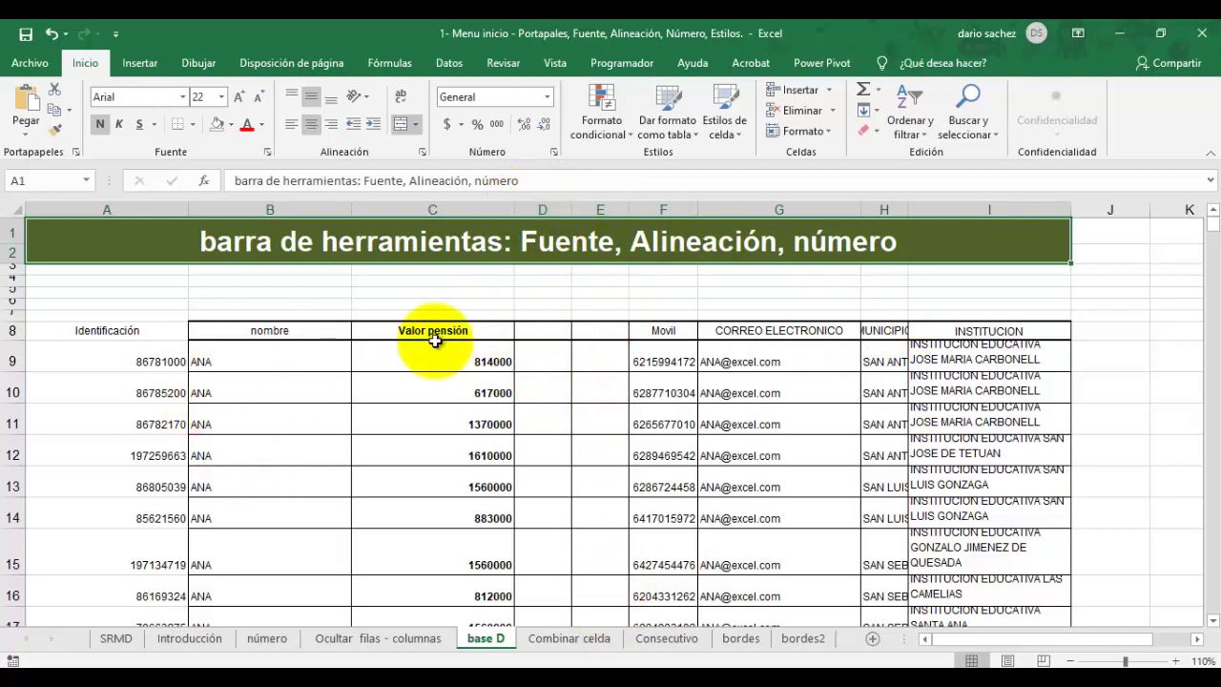
Step: Delete the two empty columns D and E between Valor pensión and Movil
left_click(537, 206)
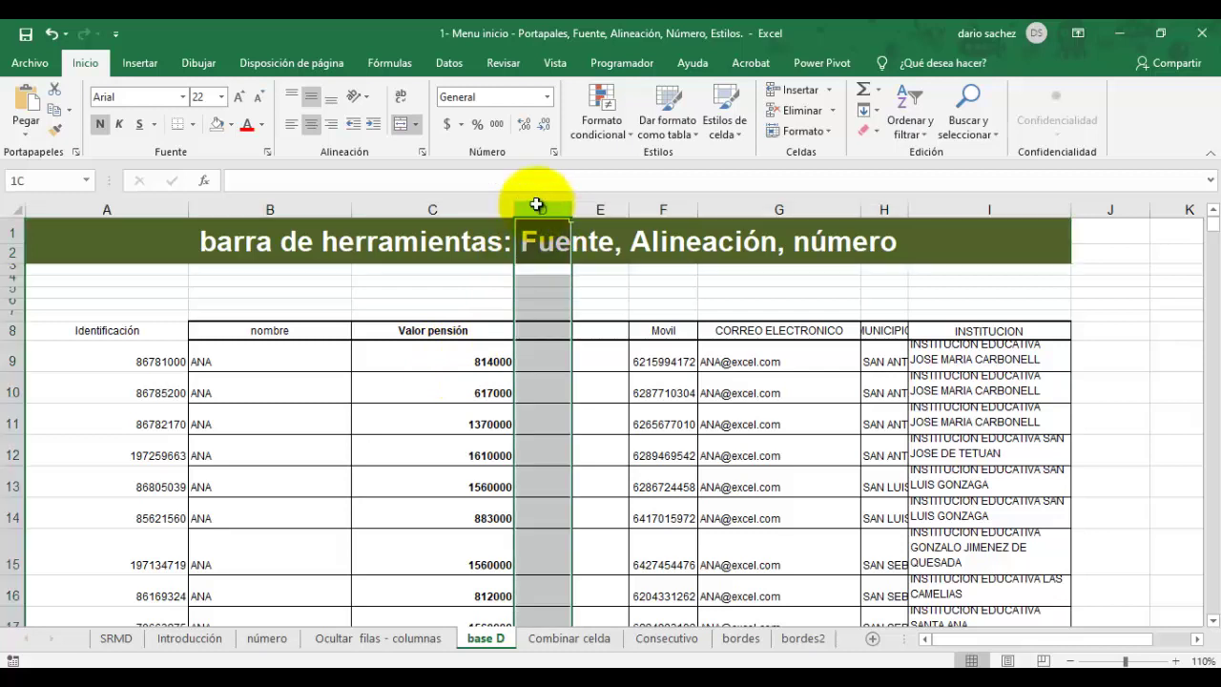
left_click_drag(536, 205, 593, 204)
right_click(593, 205)
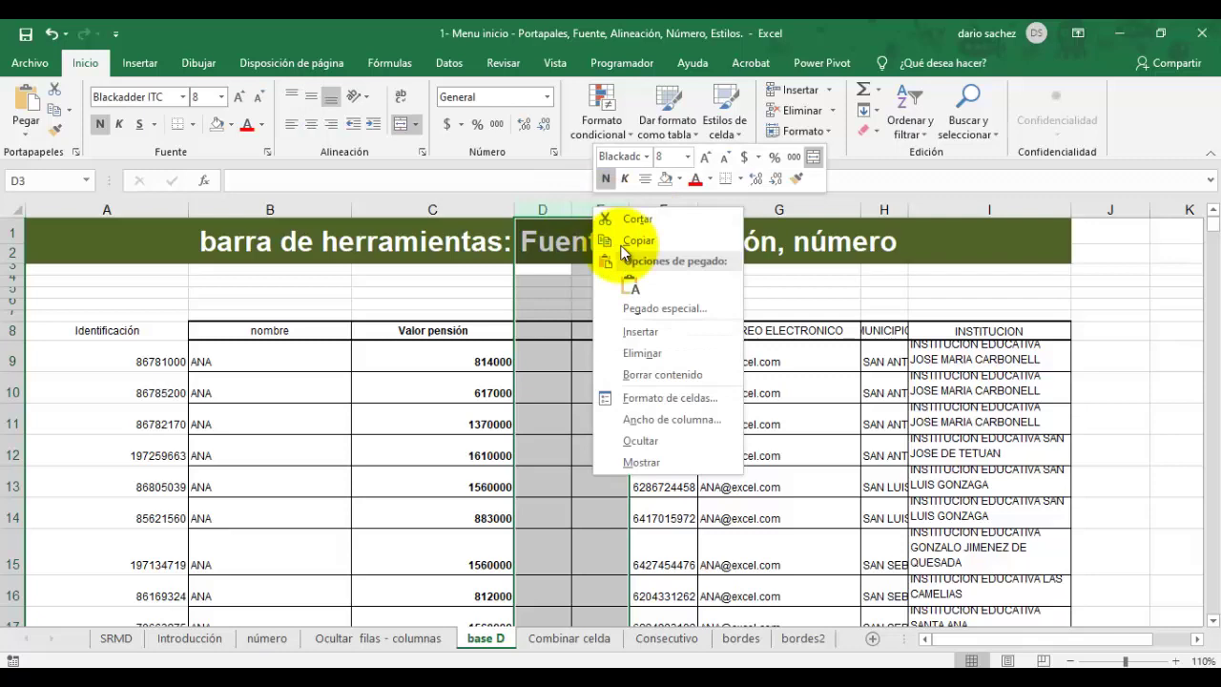
left_click(641, 354)
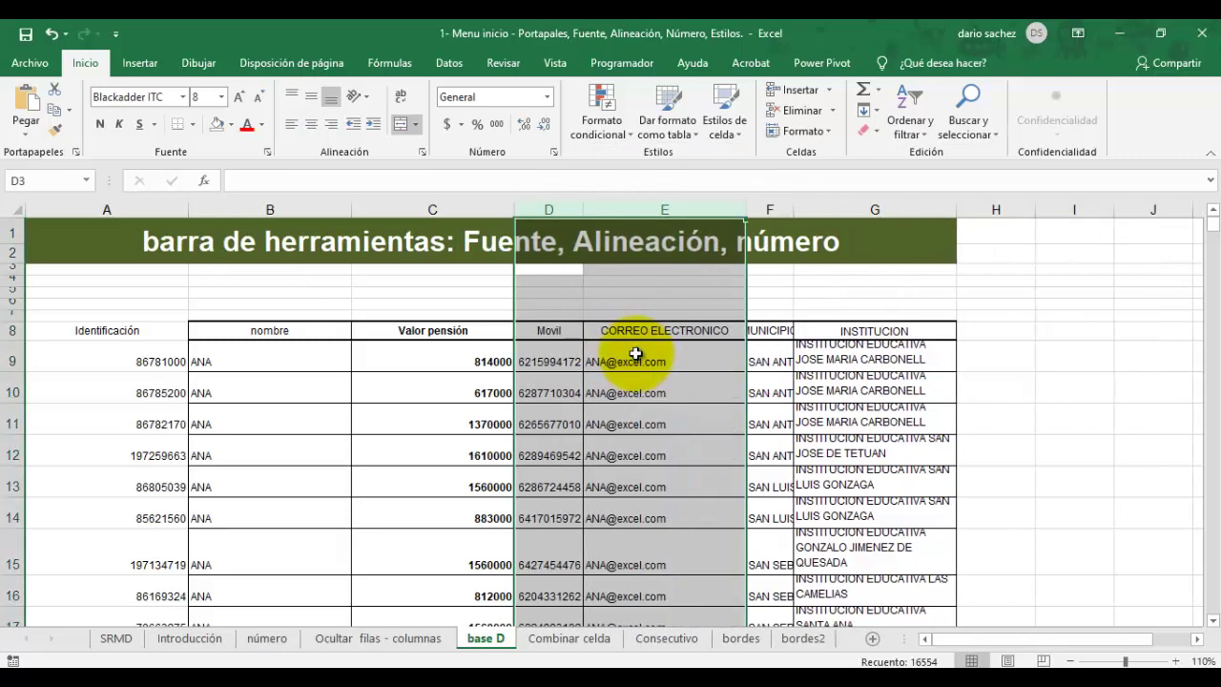
Step: AutoFit the widths of columns A through G to their contents
left_click(130, 210)
left_click_drag(130, 210, 866, 318)
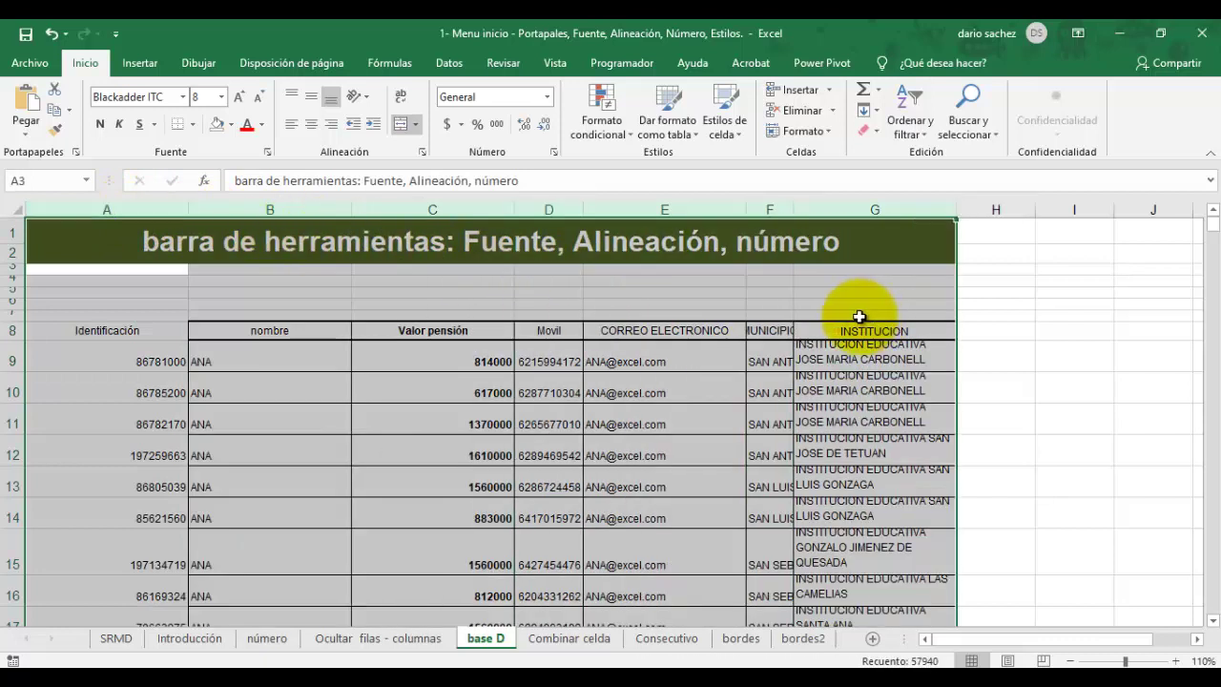
double_click(583, 208)
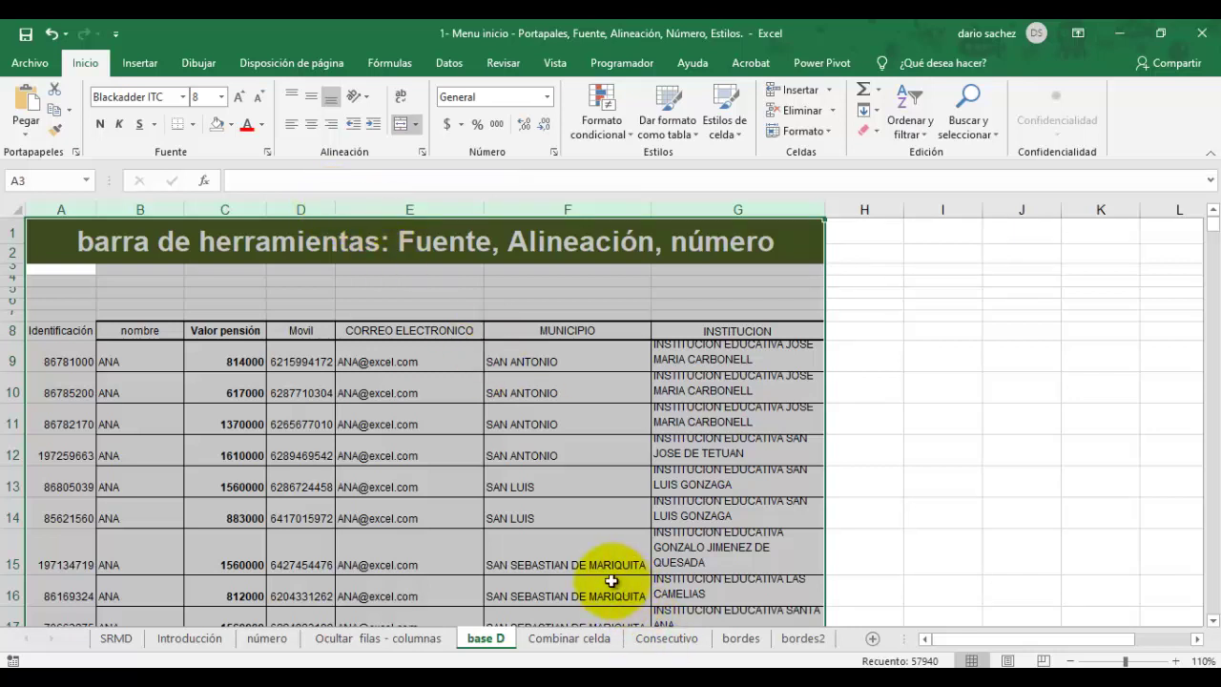
left_click(629, 367)
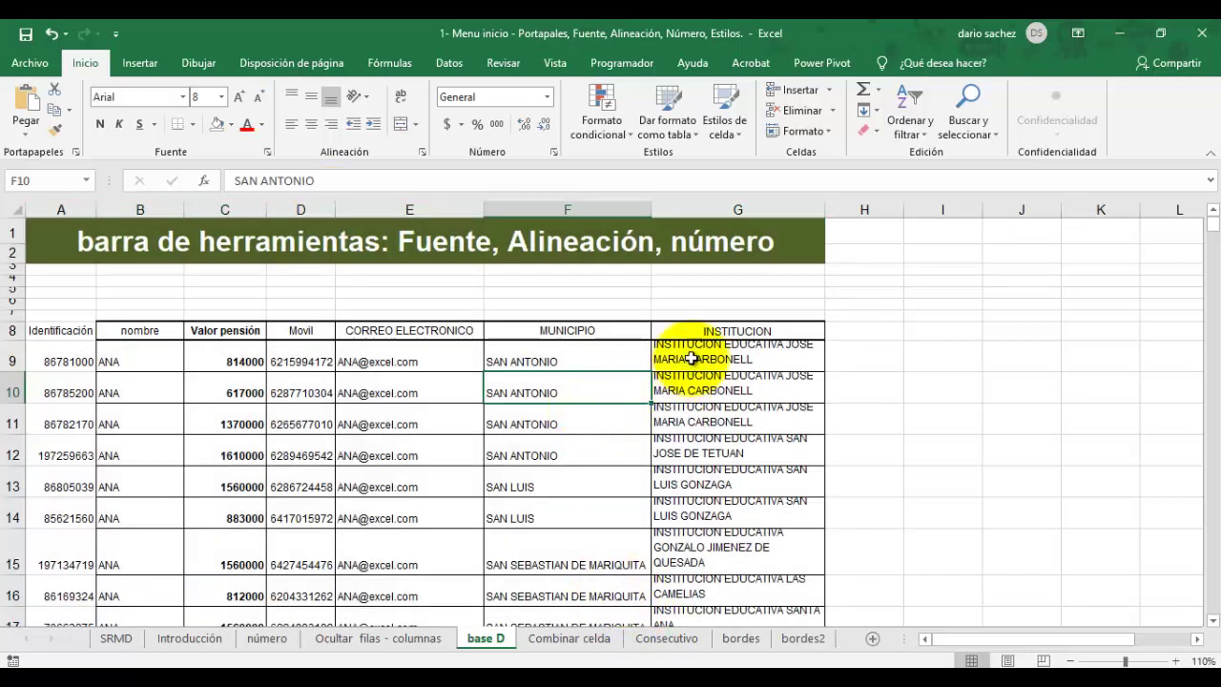
Step: Turn off text wrapping for the entire base D sheet so each institution name sits on a single line
left_click(691, 357)
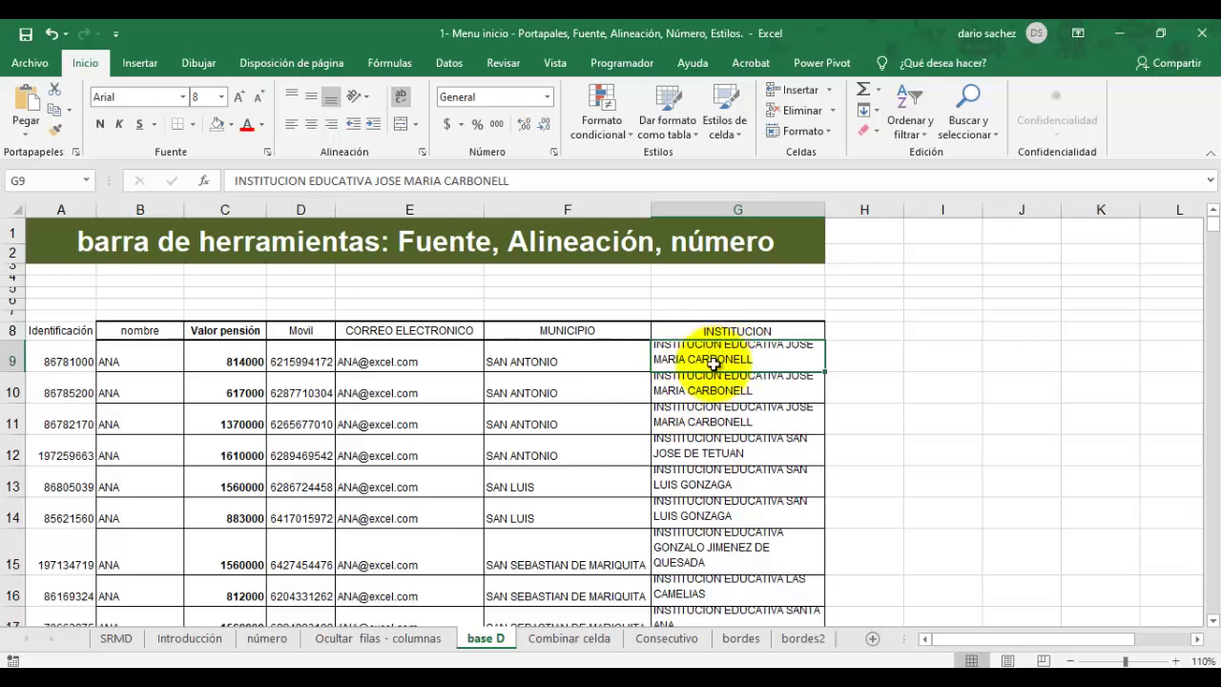
left_click(11, 210)
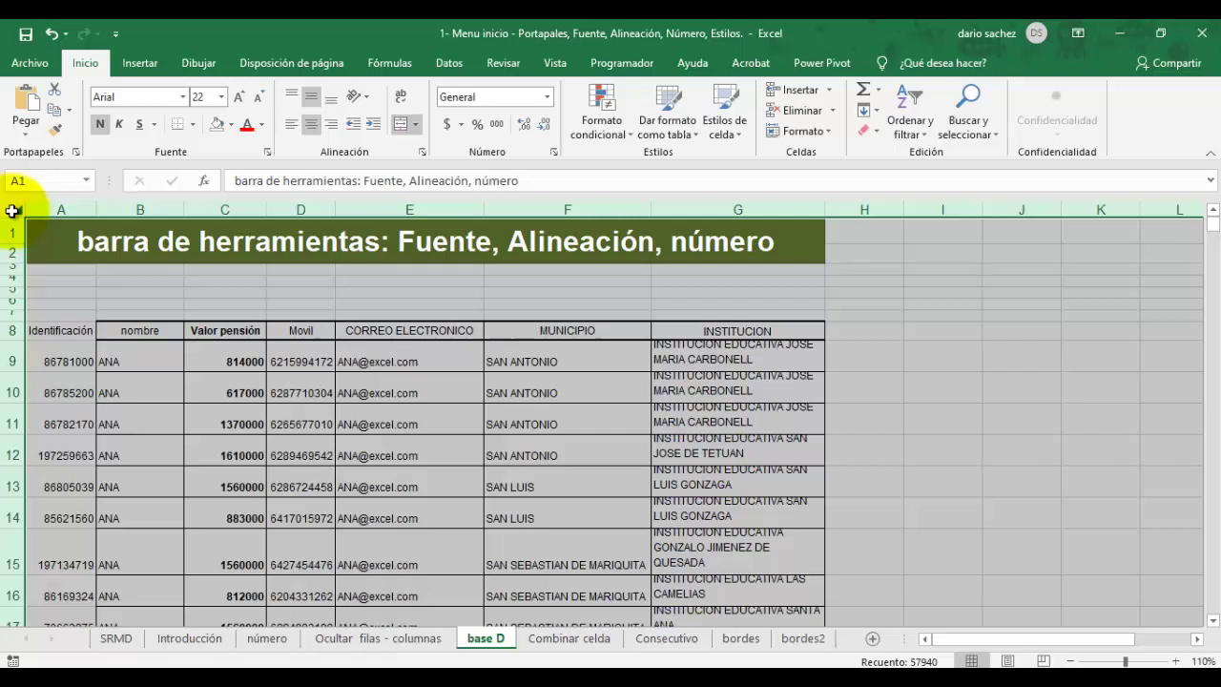
left_click(401, 102)
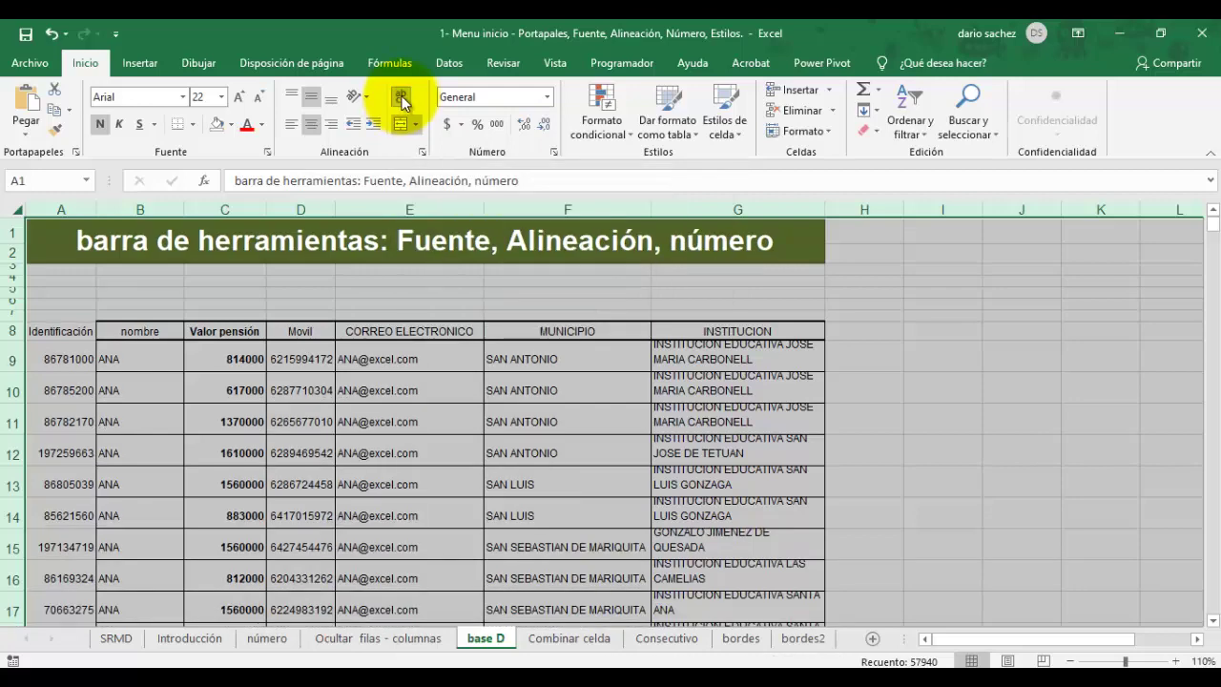
left_click(401, 99)
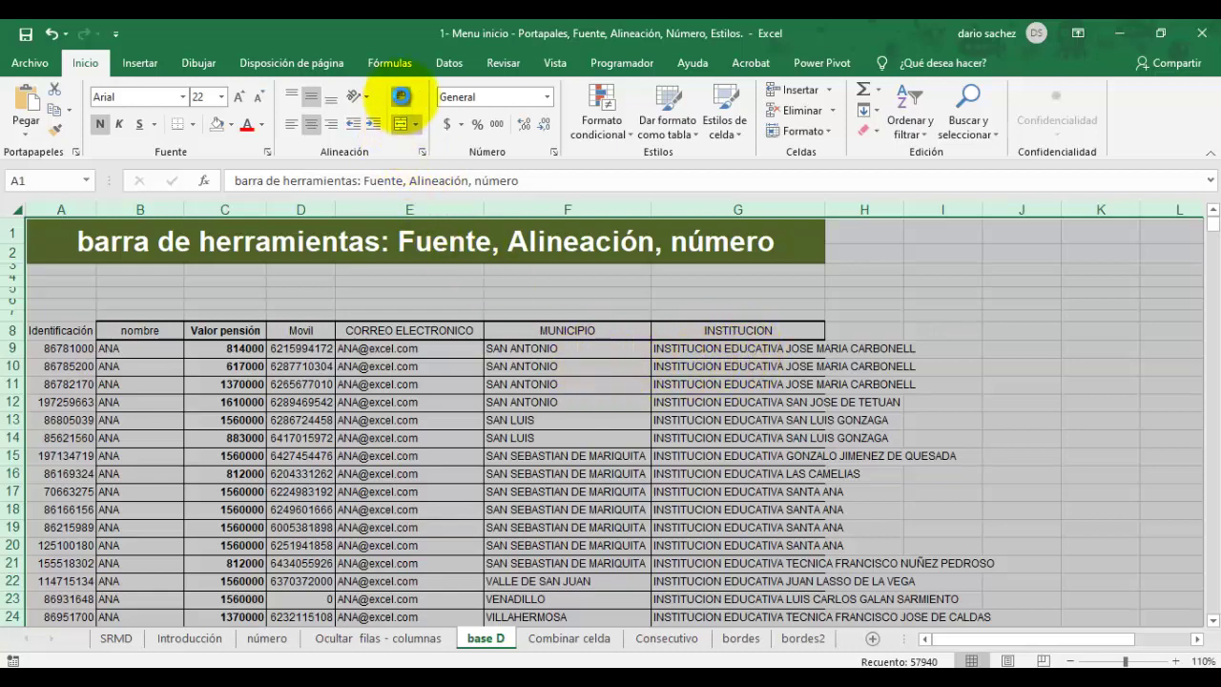
left_click(400, 97)
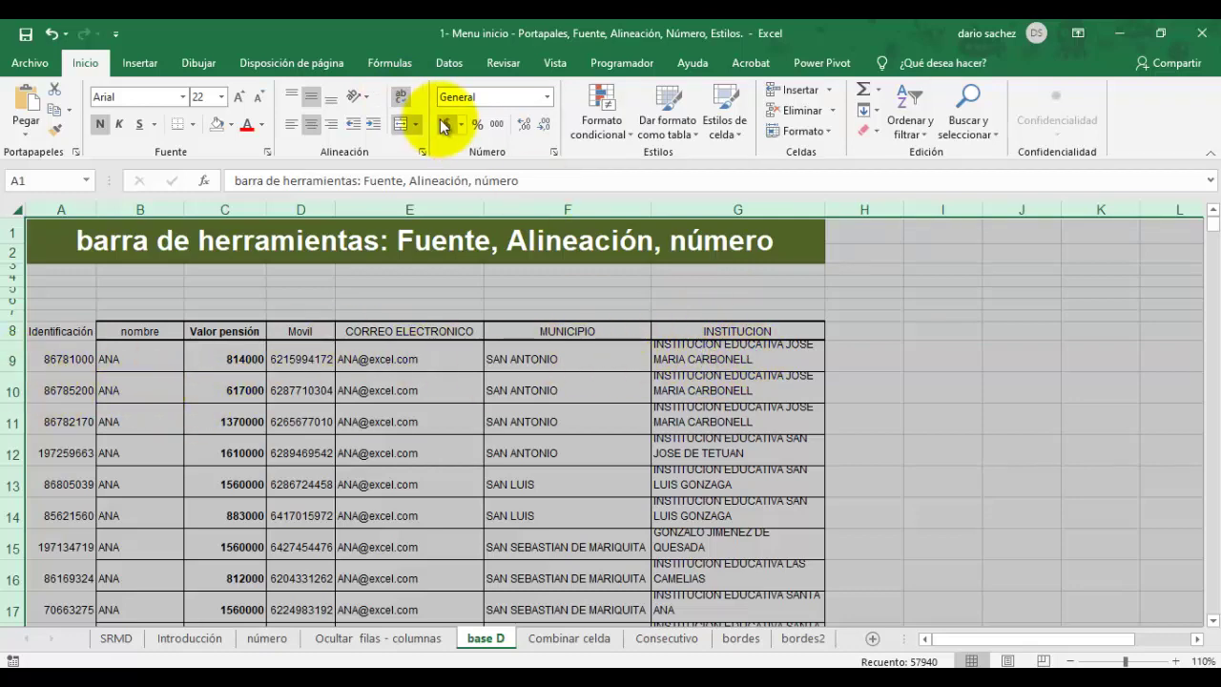
left_click(400, 96)
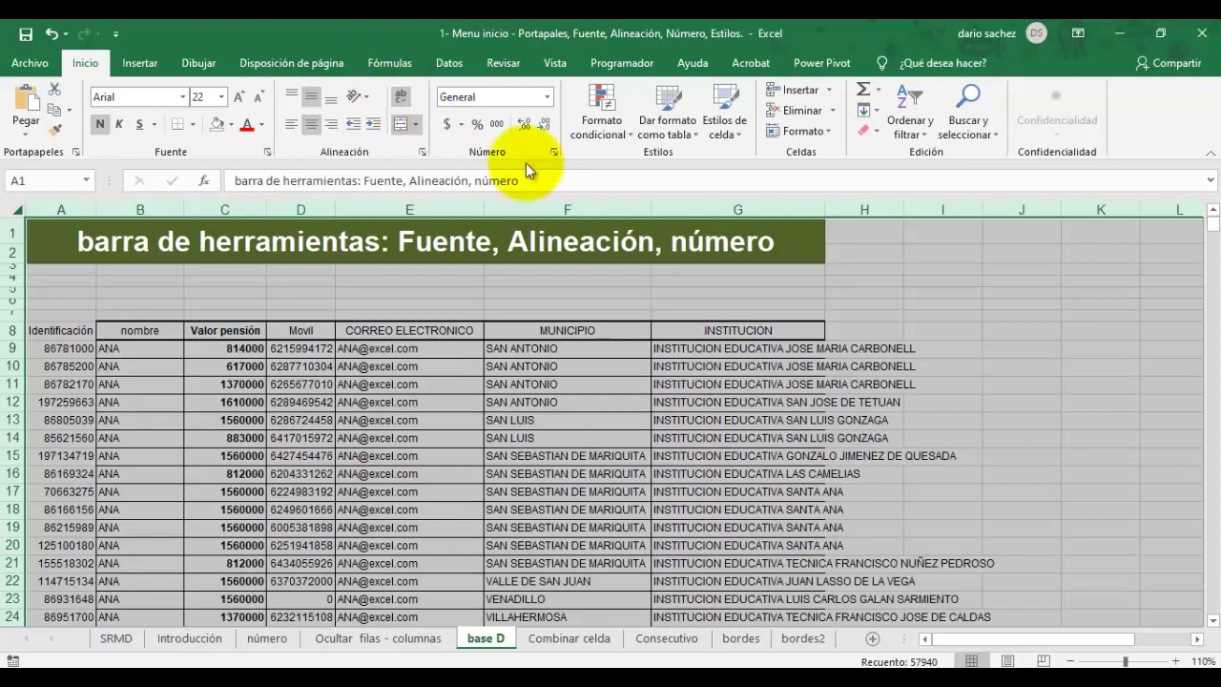
scroll(982, 556, "down", 3)
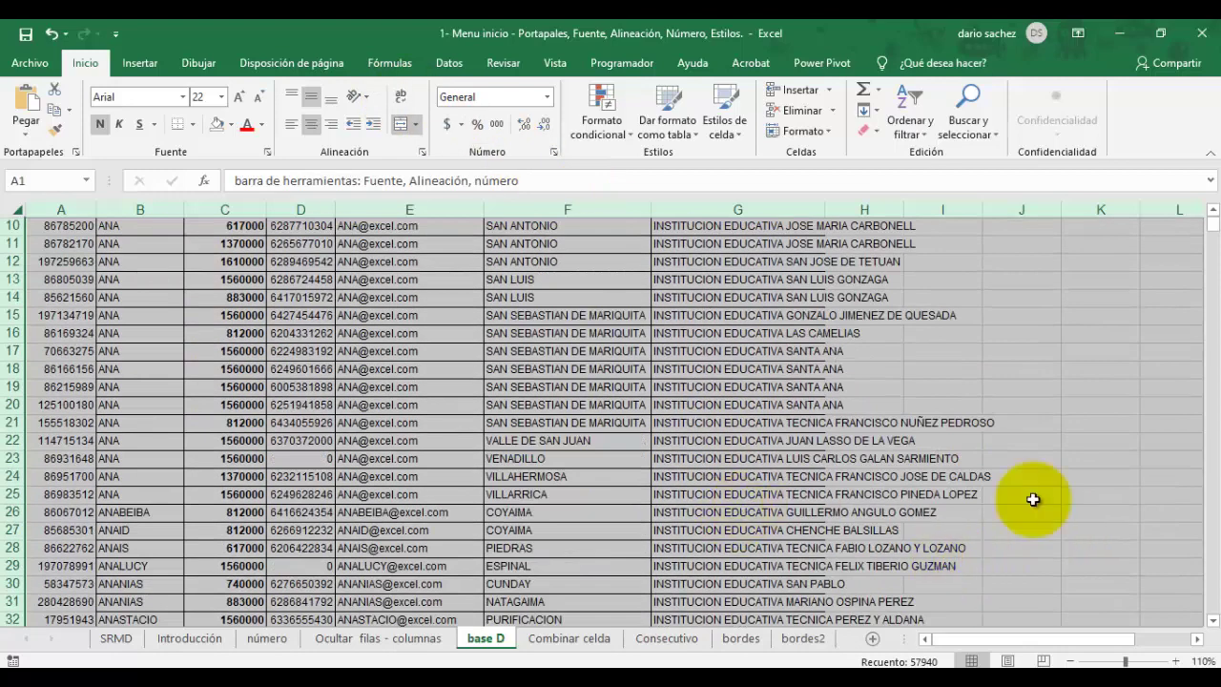
scroll(690, 435, "up", 3)
left_click(723, 457)
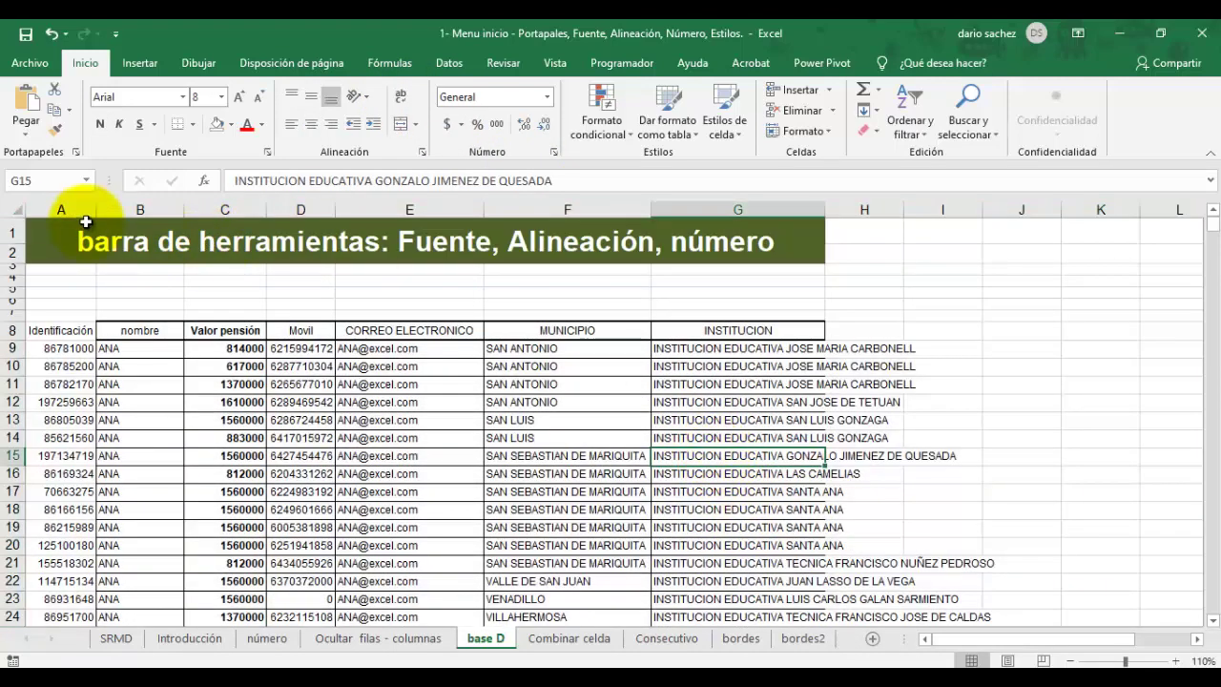
Step: AutoFit columns A to G again so the INSTITUCION column holds its unwrapped names
mouse_move(50, 203)
left_mouse_down()
mouse_move(654, 245)
mouse_move(750, 245)
mouse_move(815, 210)
left_mouse_up()
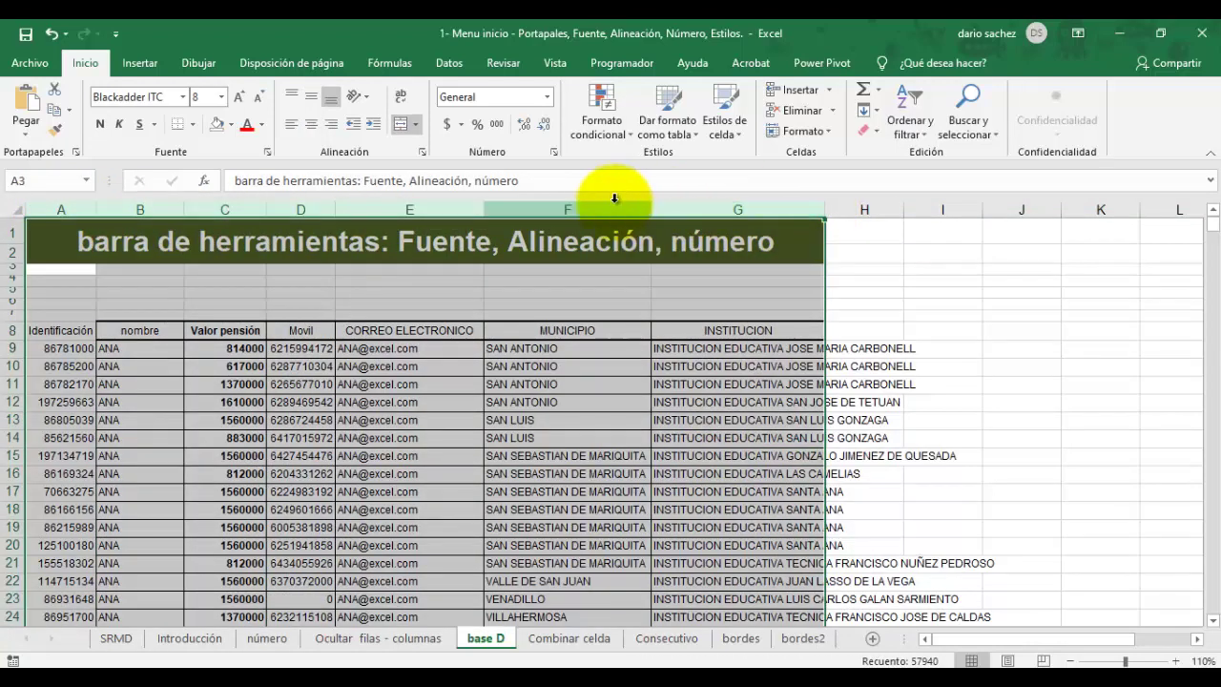
double_click(648, 209)
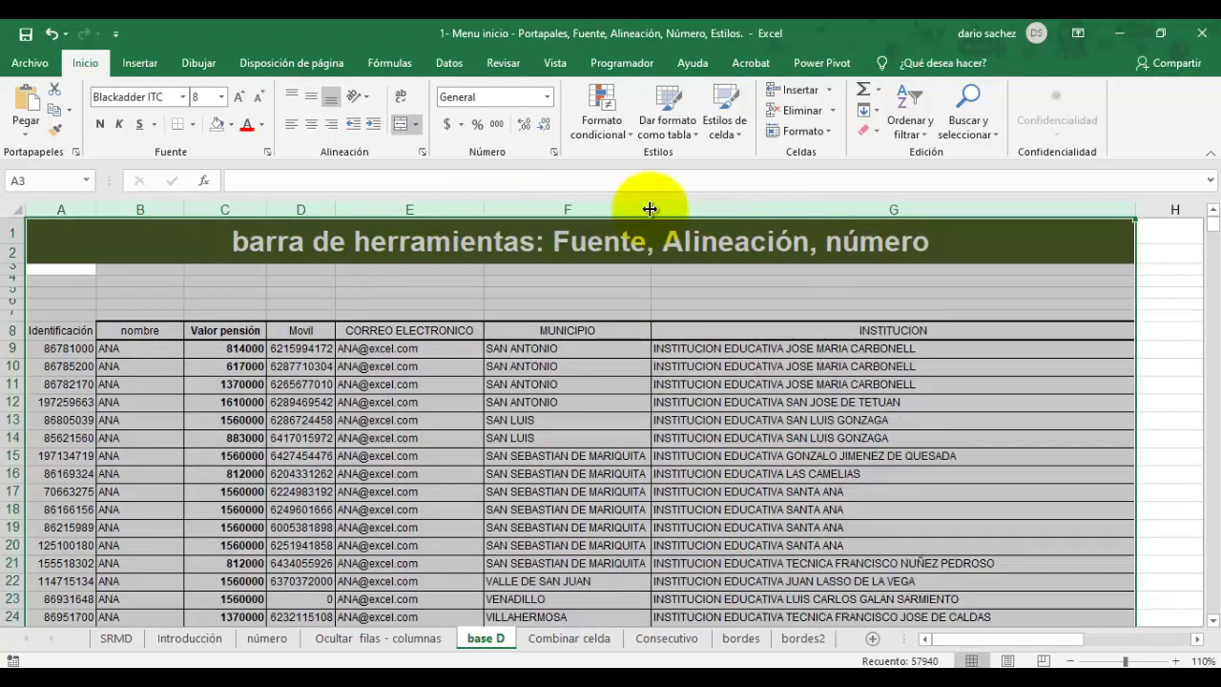
left_click(673, 548)
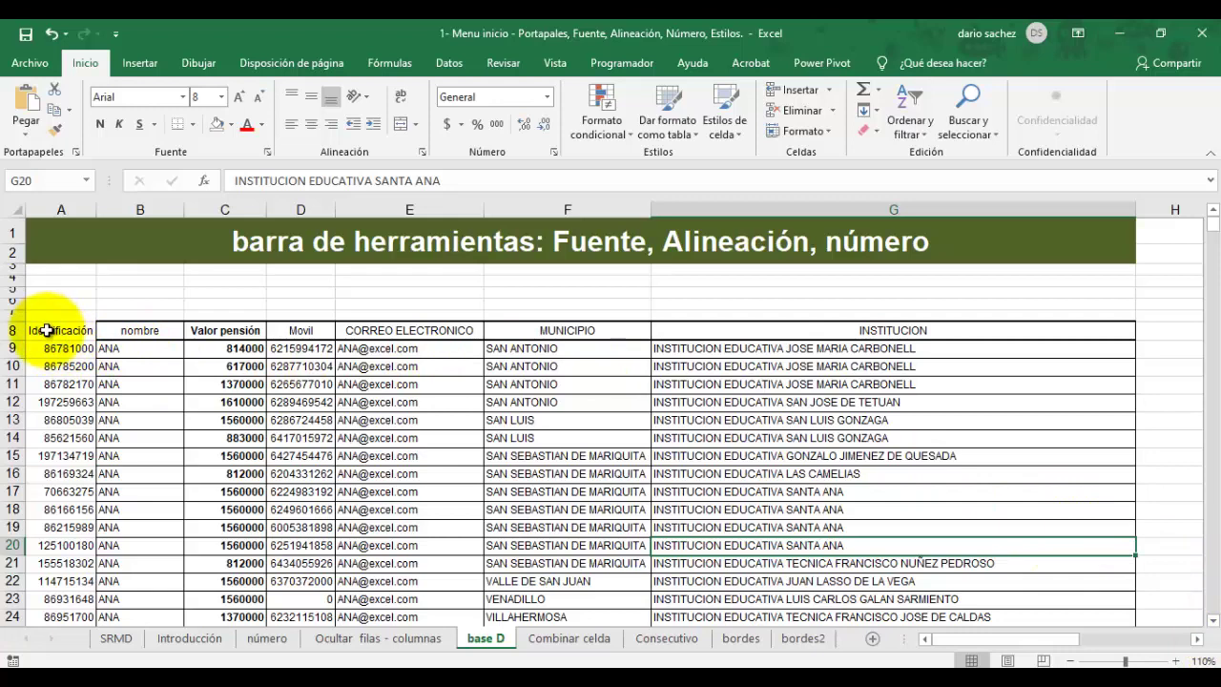
Step: Apply all borders to the whole table, from header row 8 down to the last record
left_click_drag(49, 329, 1076, 336)
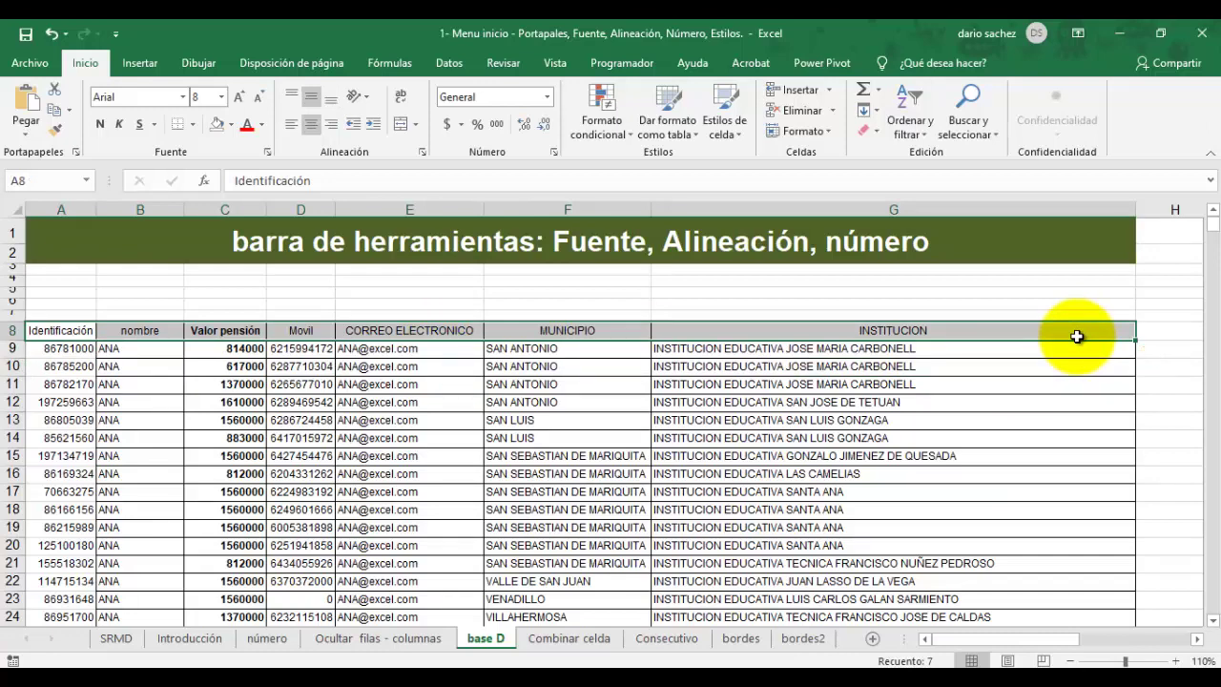
key("ctrl+shift+Down")
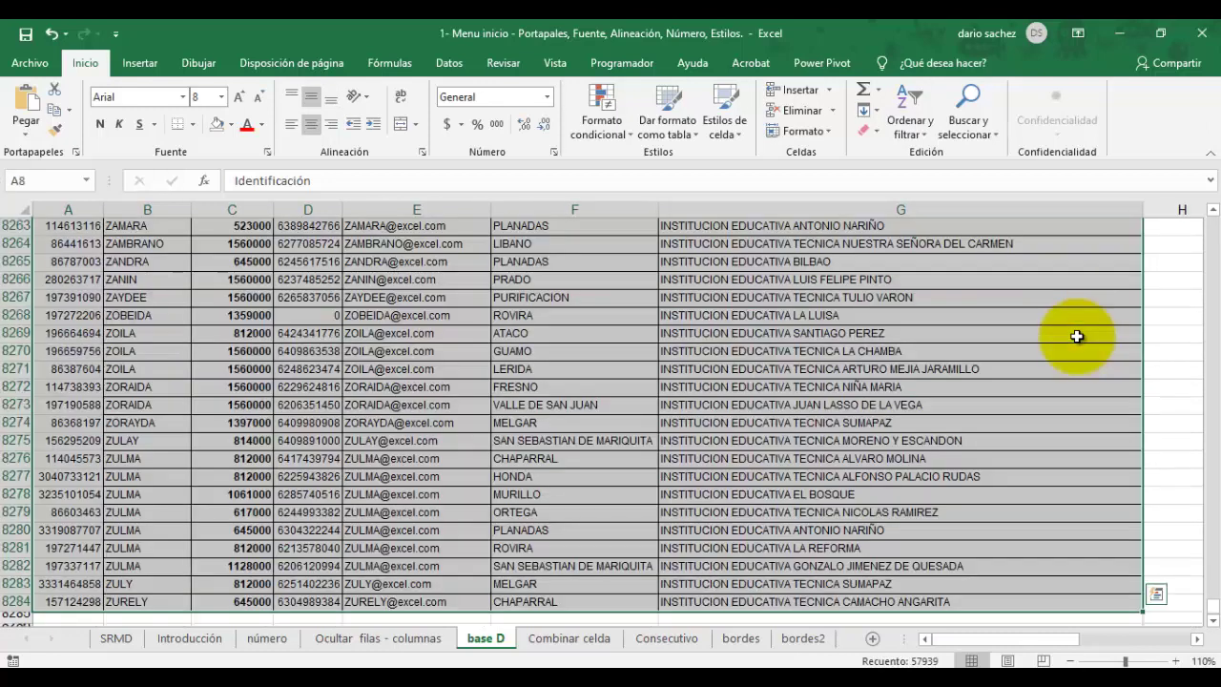
left_click(194, 125)
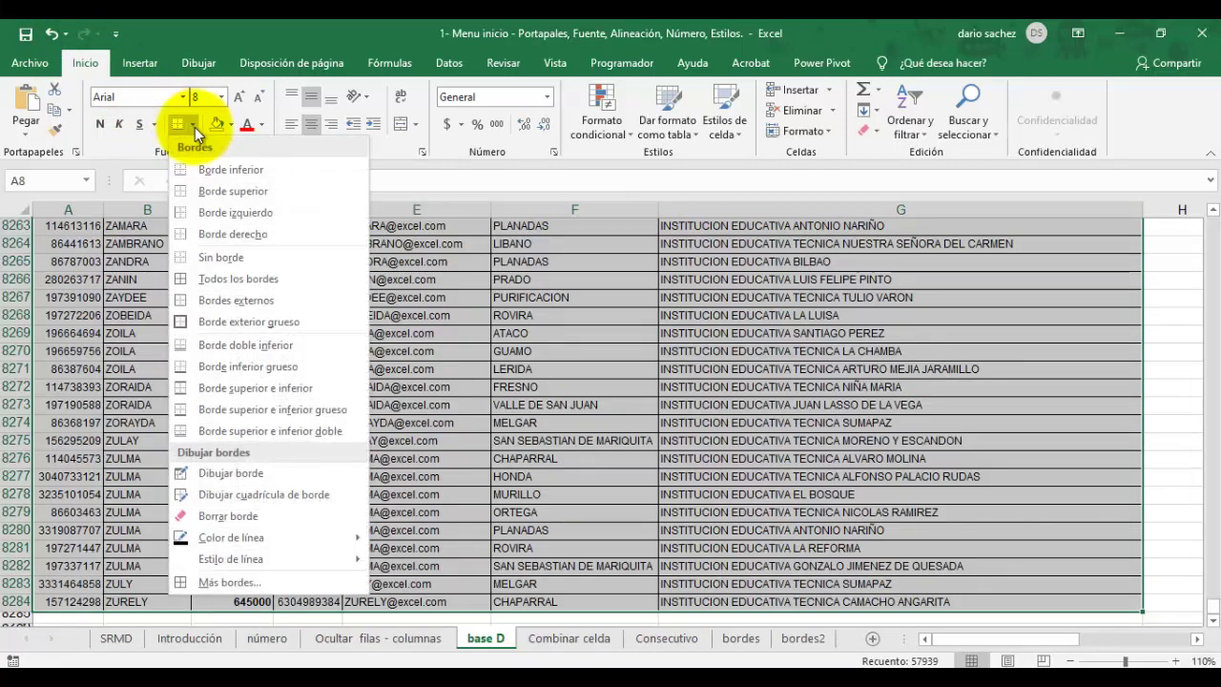
left_click(237, 279)
key("ctrl+BackSpace")
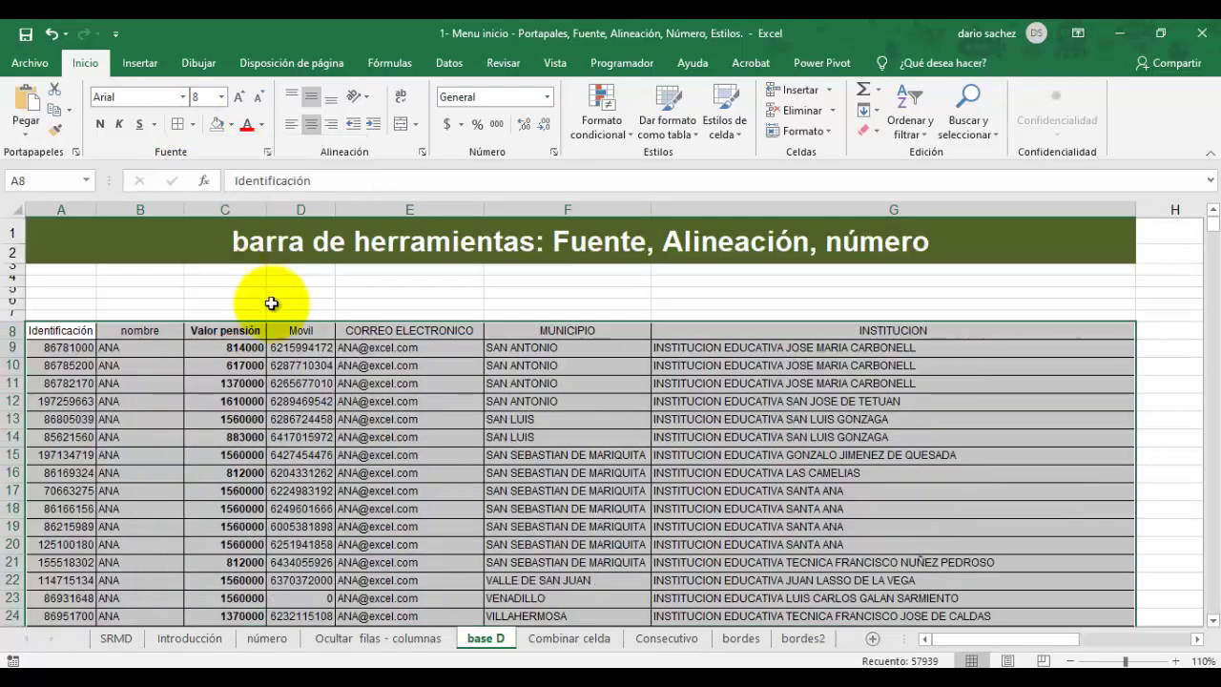
left_click(289, 349)
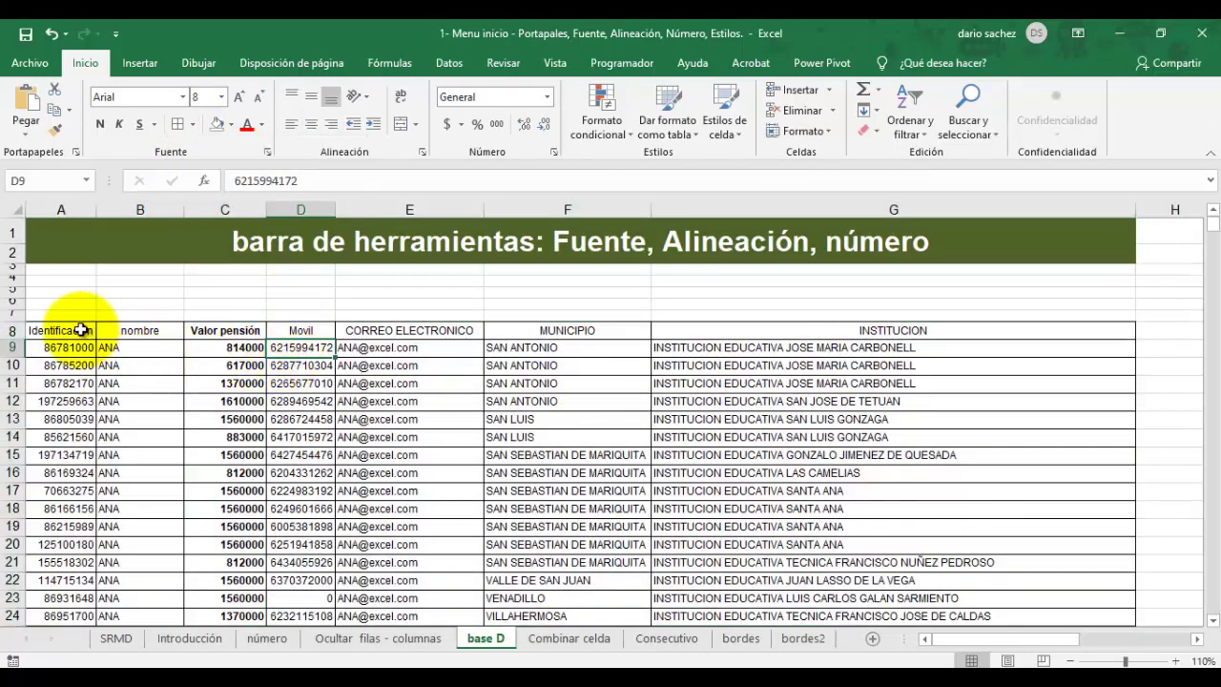
Step: Format the table's header row A8:G8 as bold white text on a dark teal fill
left_click_drag(81, 330, 944, 330)
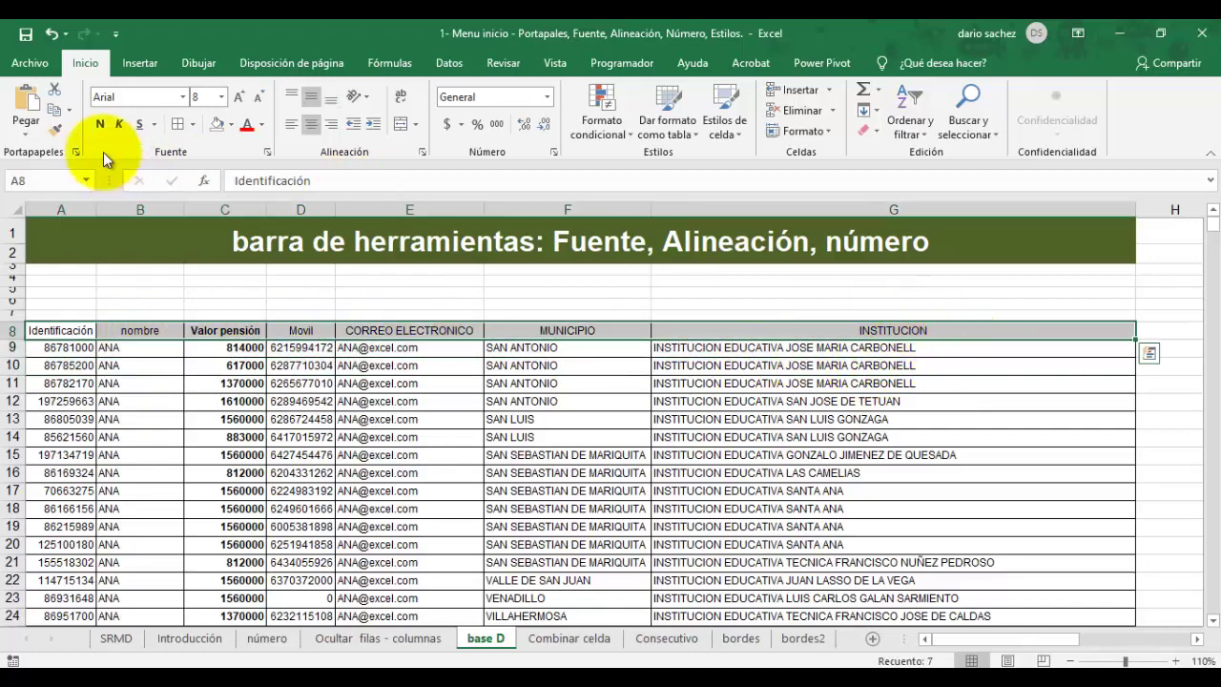
left_click(100, 125)
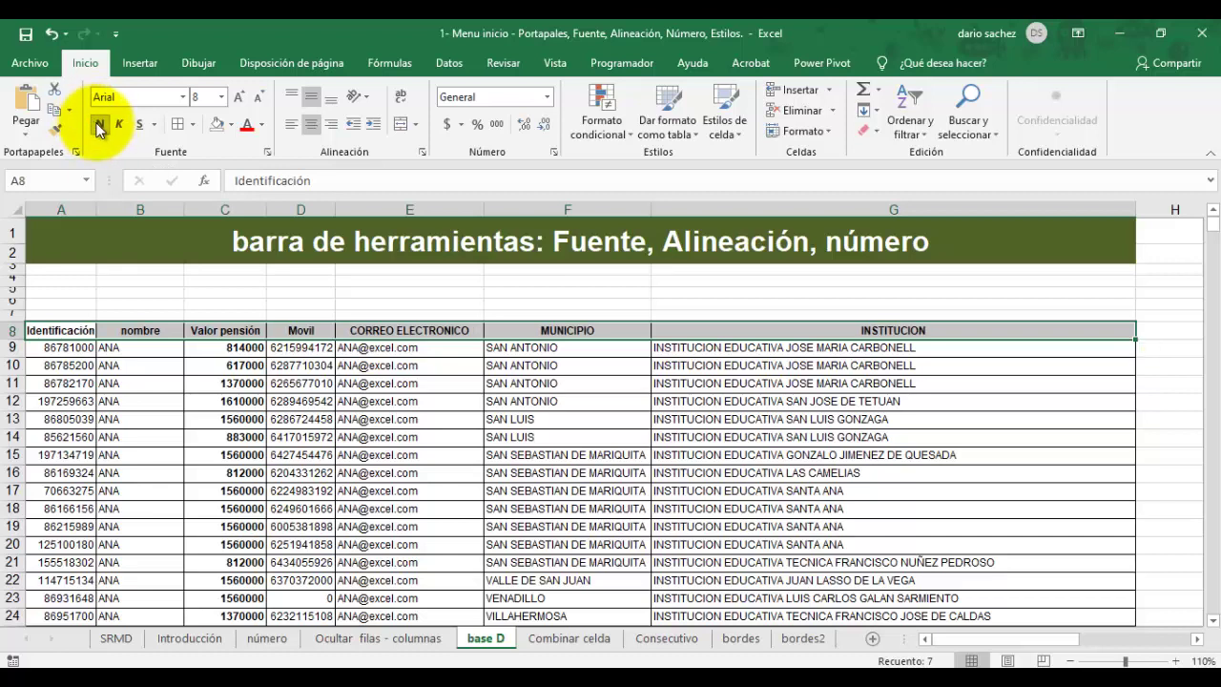
left_click(233, 125)
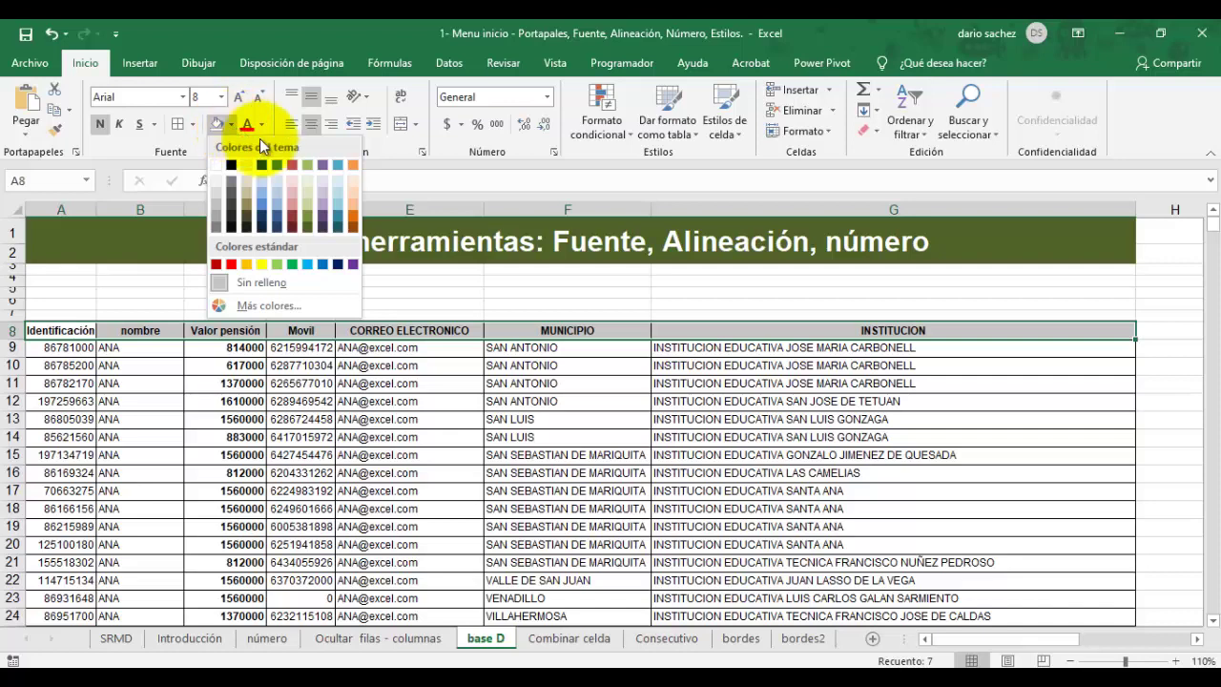
left_click(338, 227)
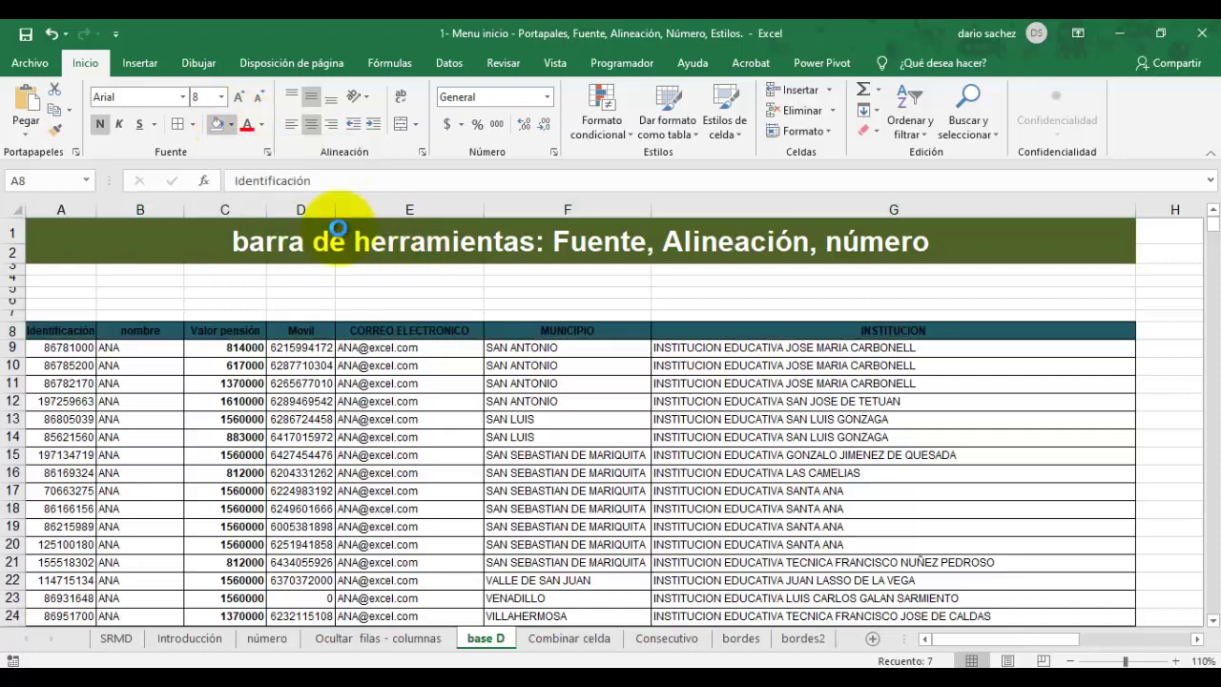
left_click(261, 127)
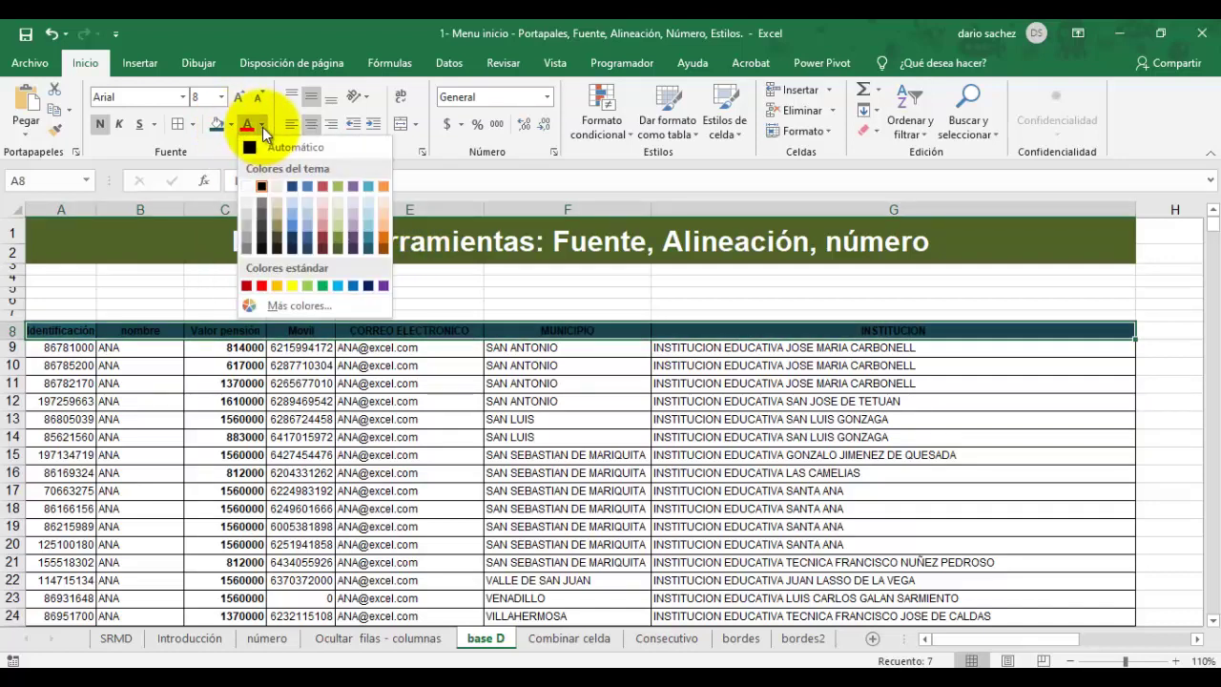
left_click(247, 185)
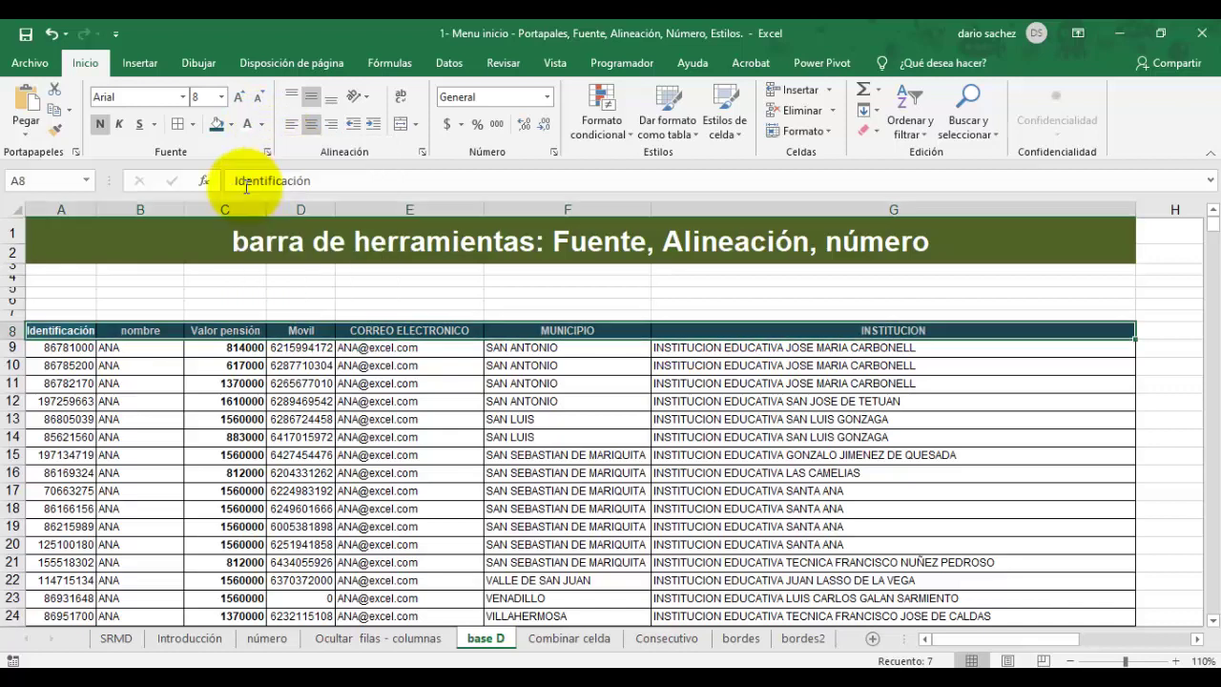
Step: Hide the gridlines on the base D sheet so the empty rows above the table show as plain white
left_click(119, 347)
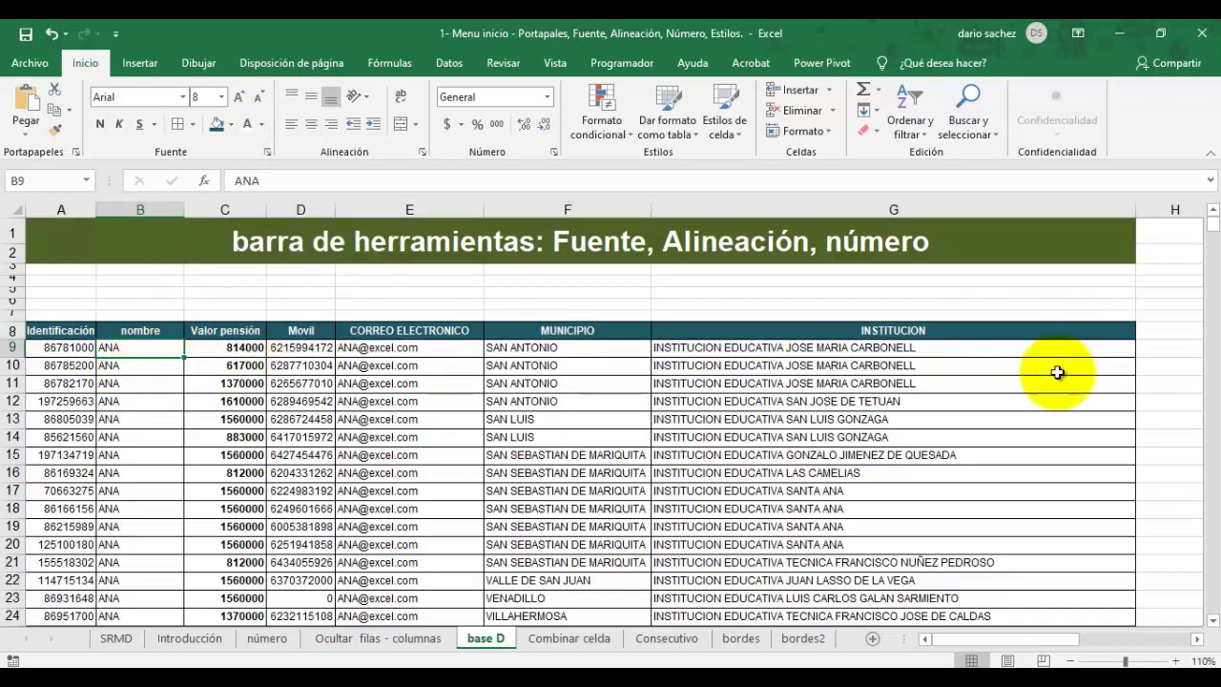
scroll(582, 480, "down", 3)
scroll(537, 445, "up", 3)
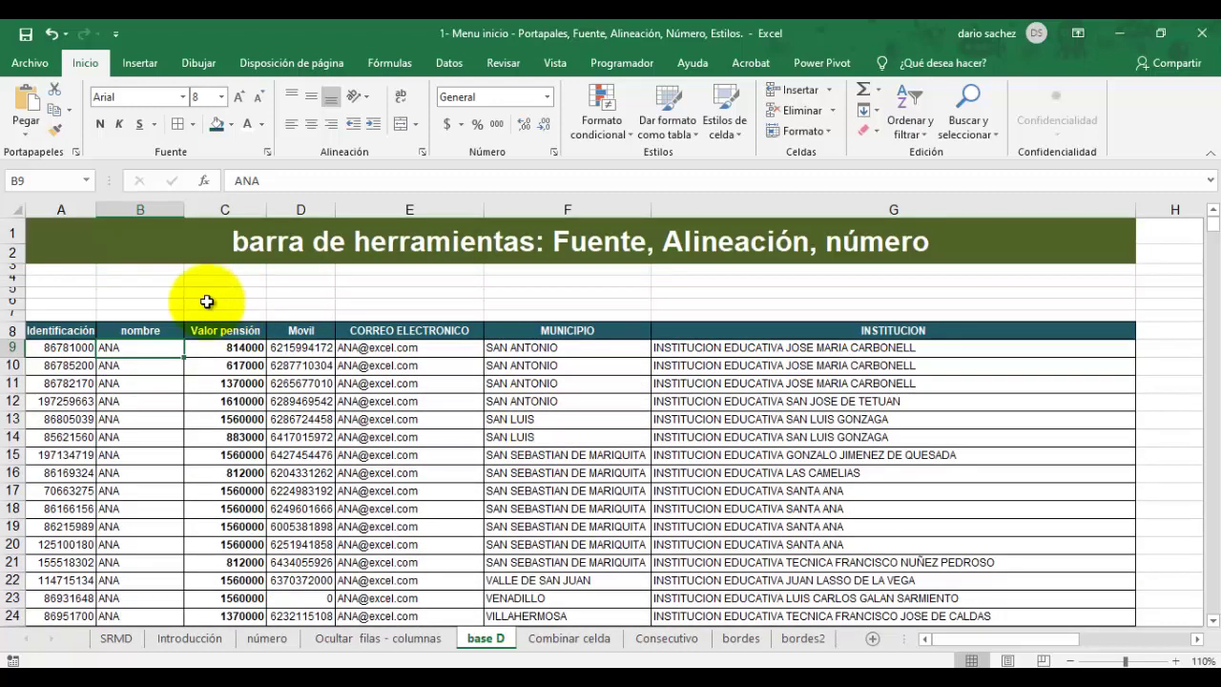
left_click_drag(153, 279, 907, 308)
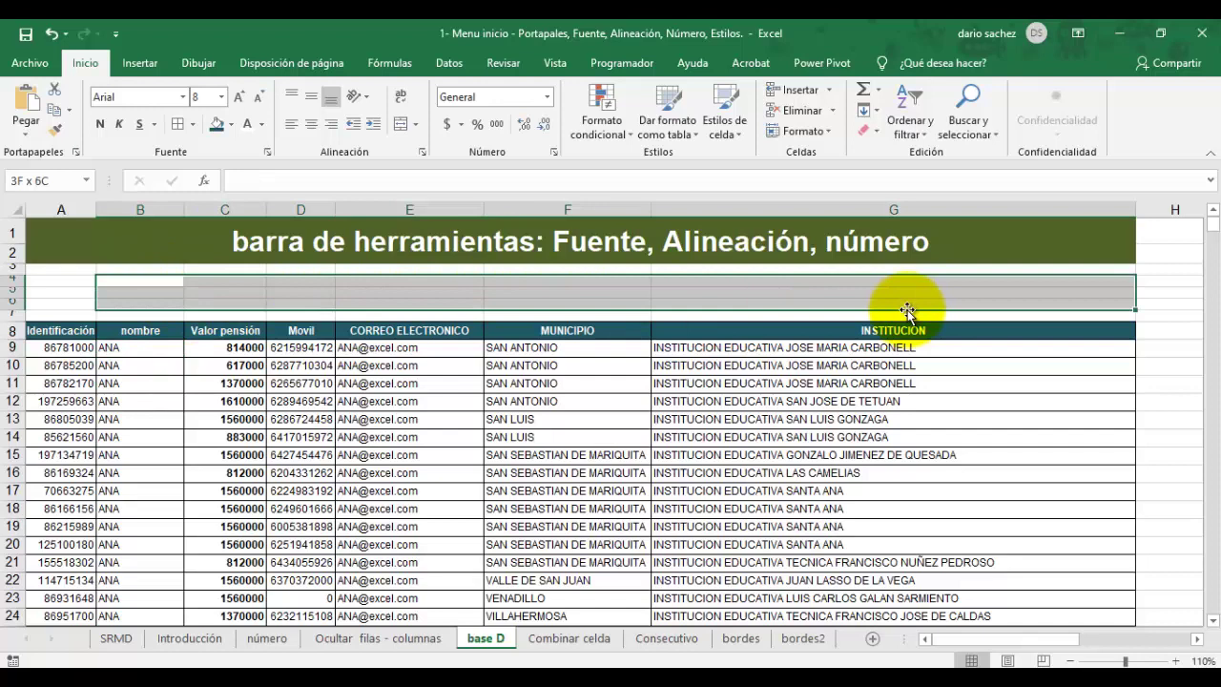
left_click(354, 302)
left_click_drag(158, 275, 863, 290)
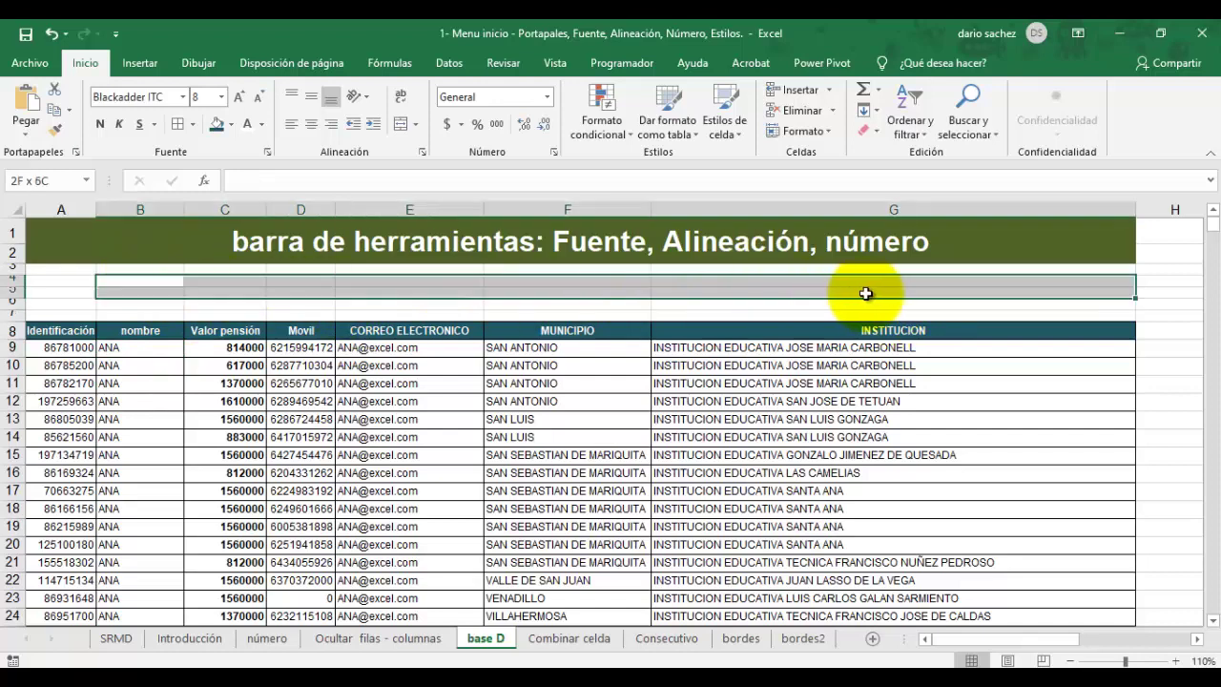
left_click(697, 291)
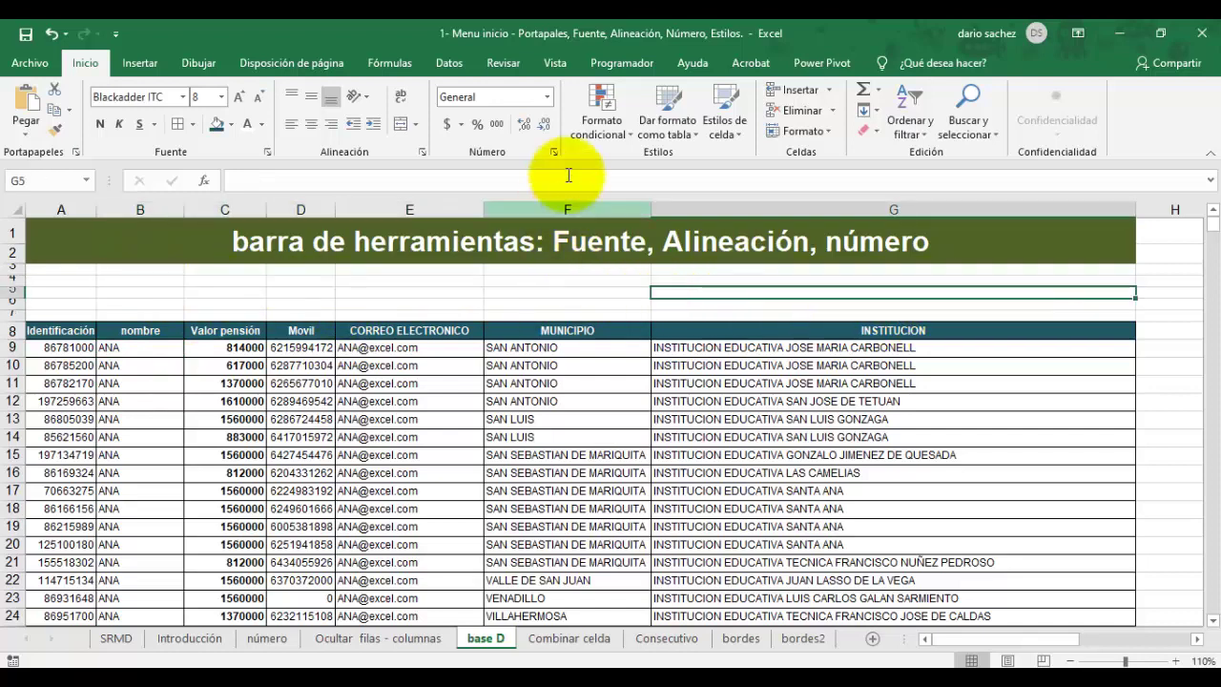
left_click(548, 63)
left_click(304, 127)
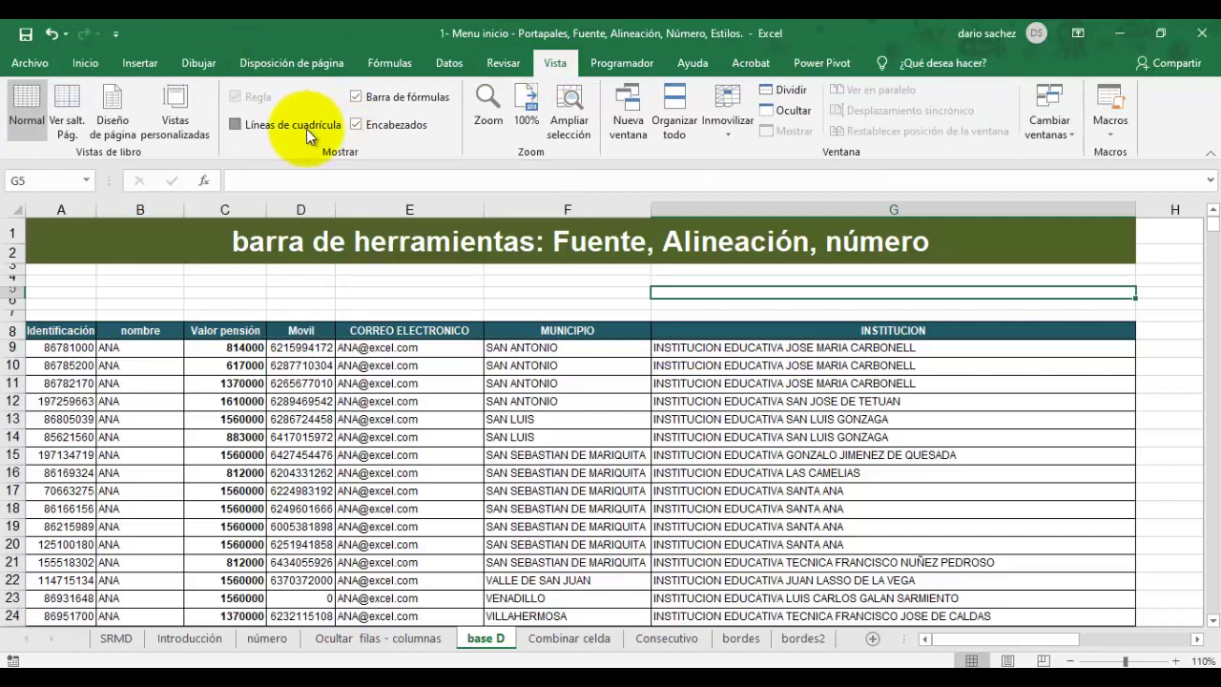
left_click(351, 300)
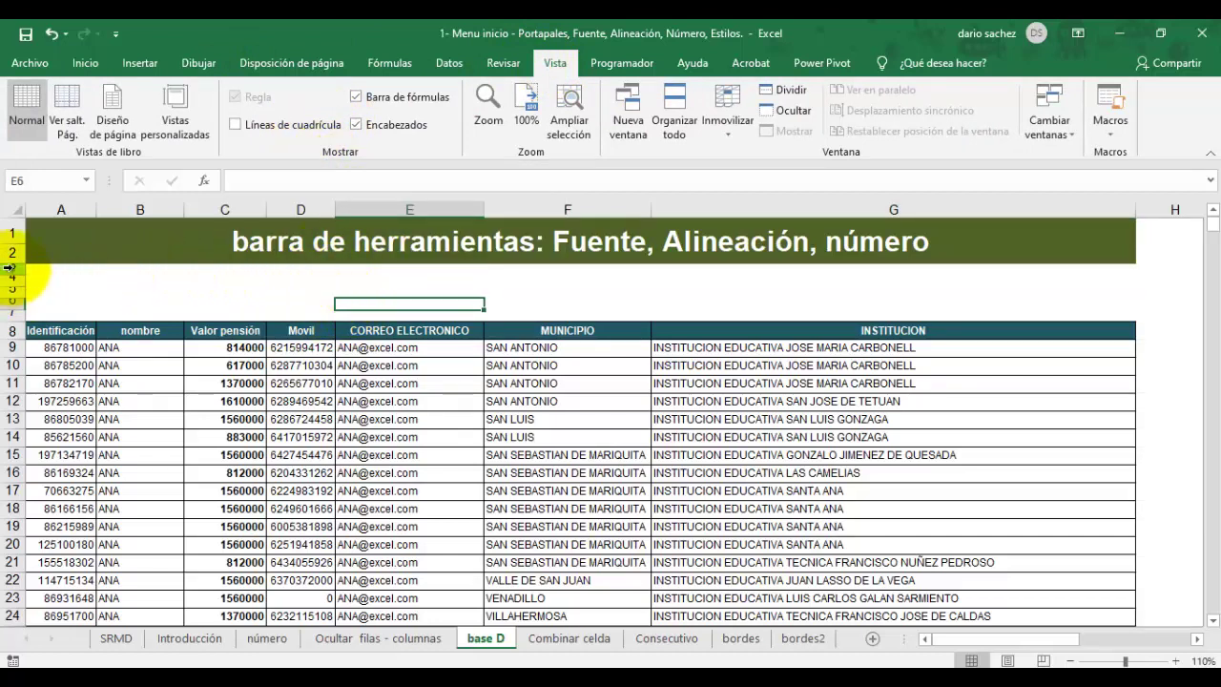
Step: Delete the empty rows 3 to 7 between the title banner and the table's header row
left_click_drag(13, 268, 12, 316)
right_click(11, 312)
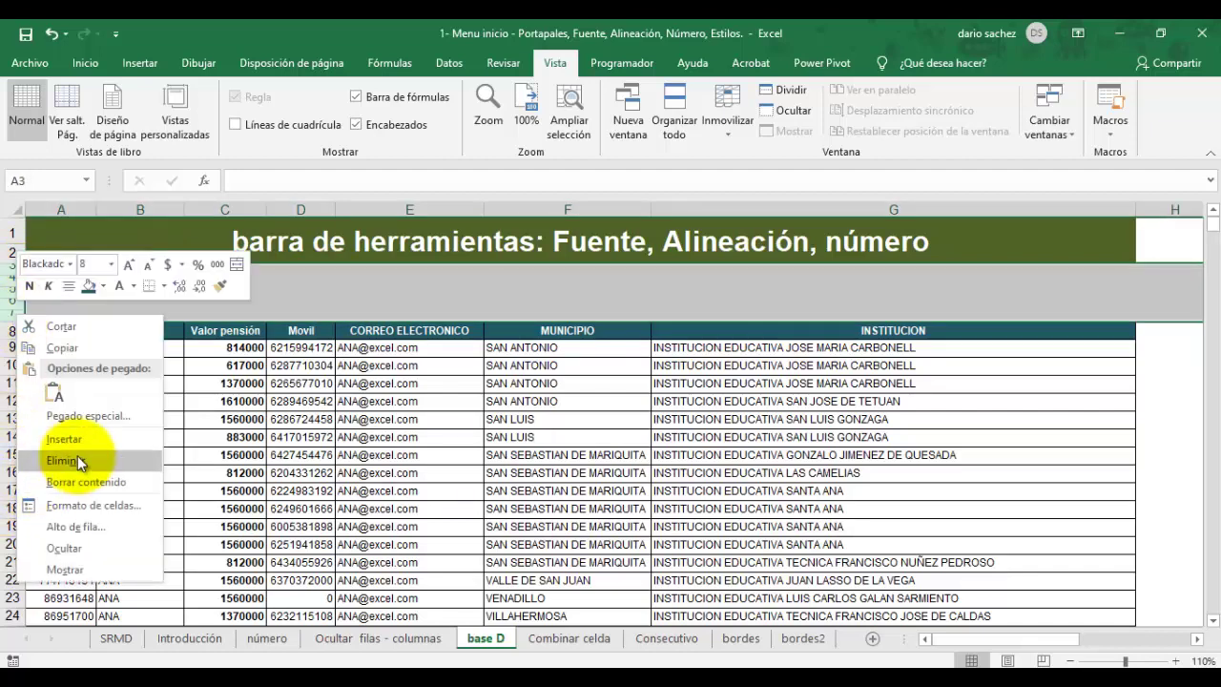
left_click(62, 384)
left_click(301, 393)
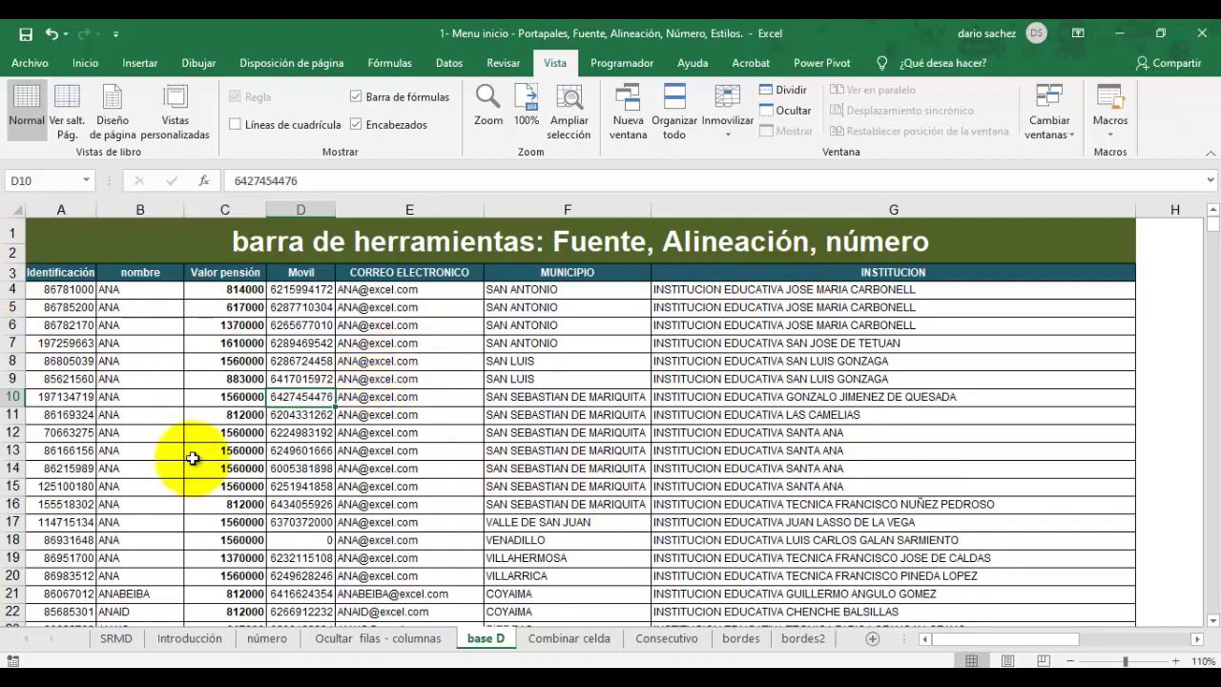
left_click_drag(58, 273, 143, 274)
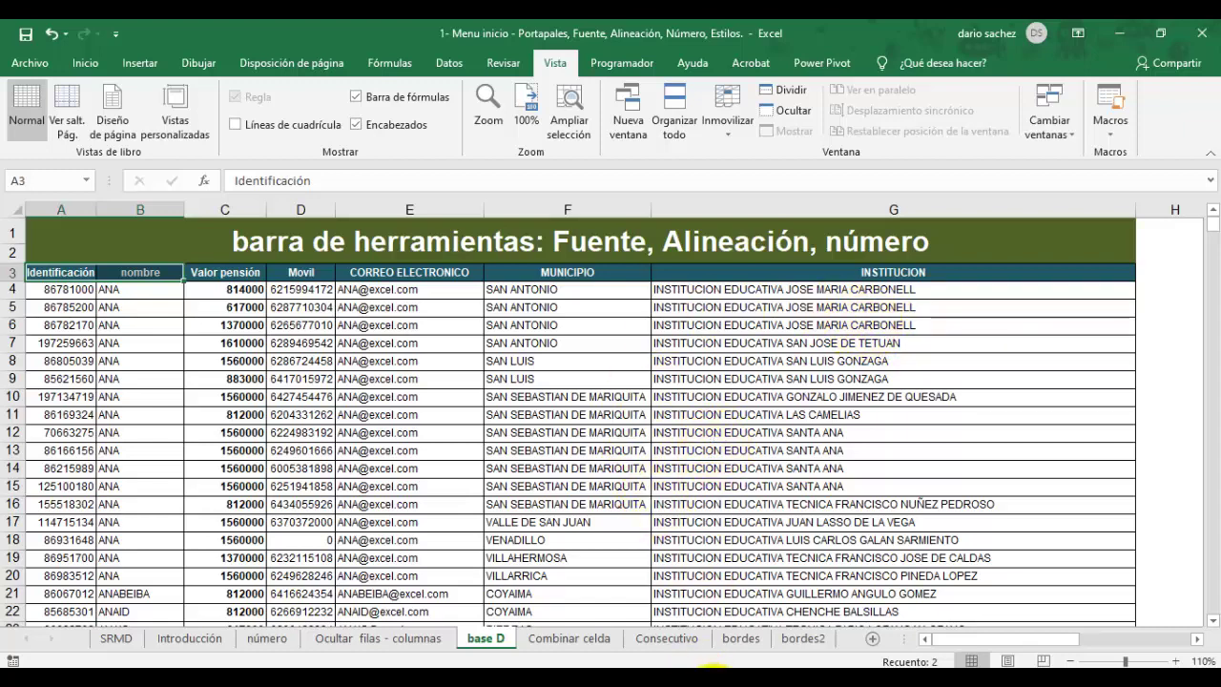
Step: Open the Combinar celda sheet and examine its merged-cell examples and the practice area below them
left_click(570, 639)
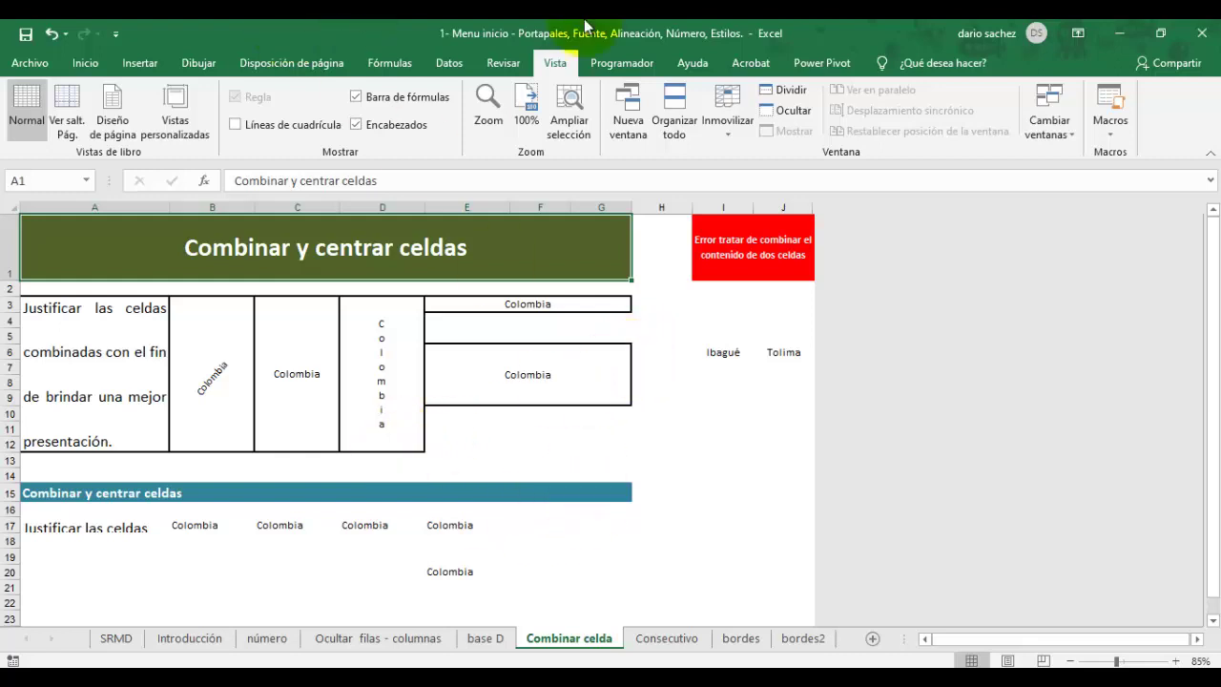
left_click_drag(89, 308, 526, 369)
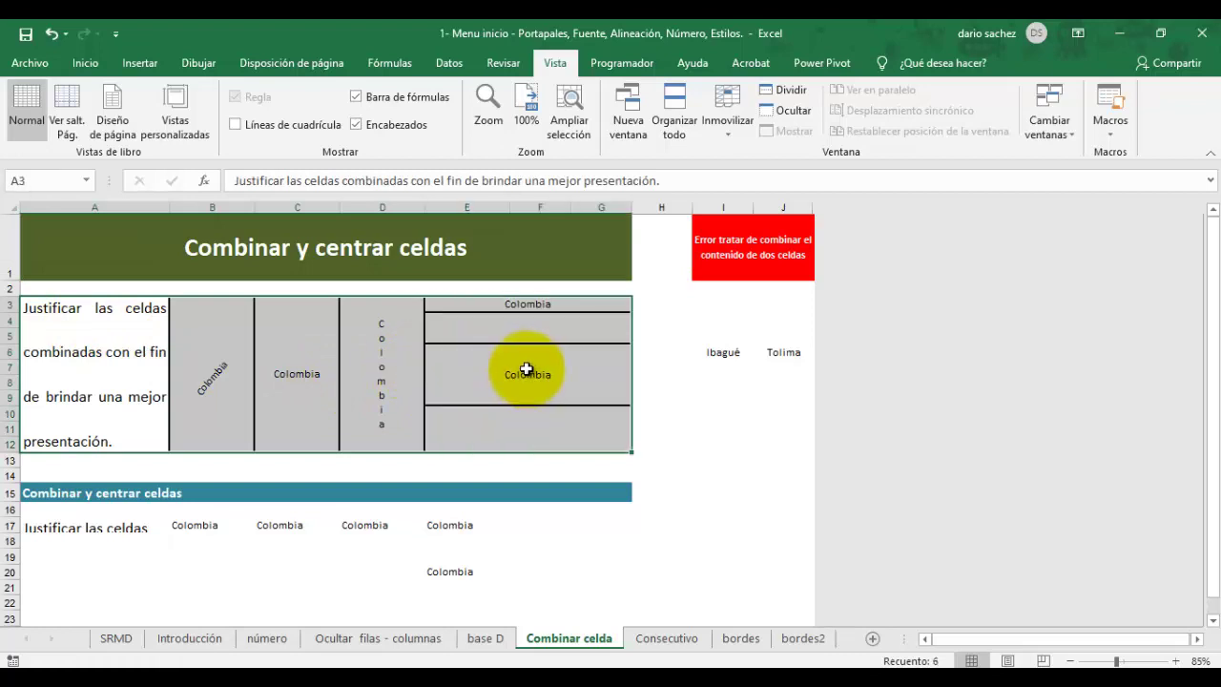
scroll(349, 354, "down", 3)
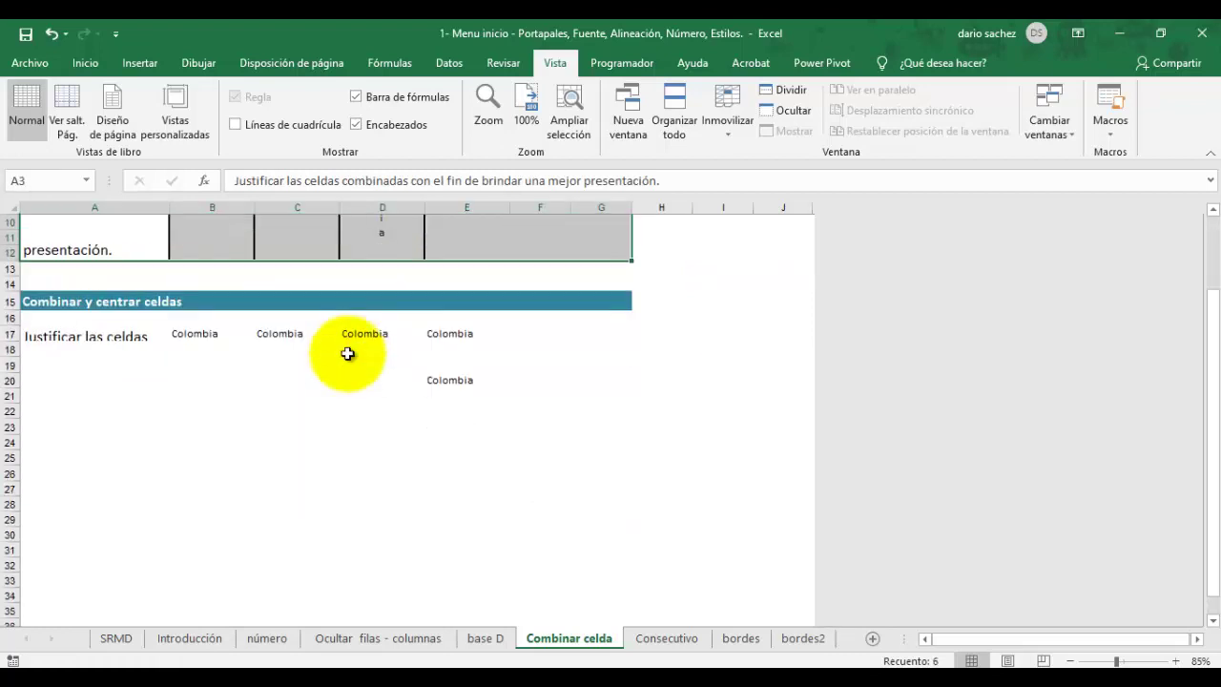
scroll(347, 354, "up", 1)
scroll(178, 390, "up", 1)
scroll(521, 458, "up", 2)
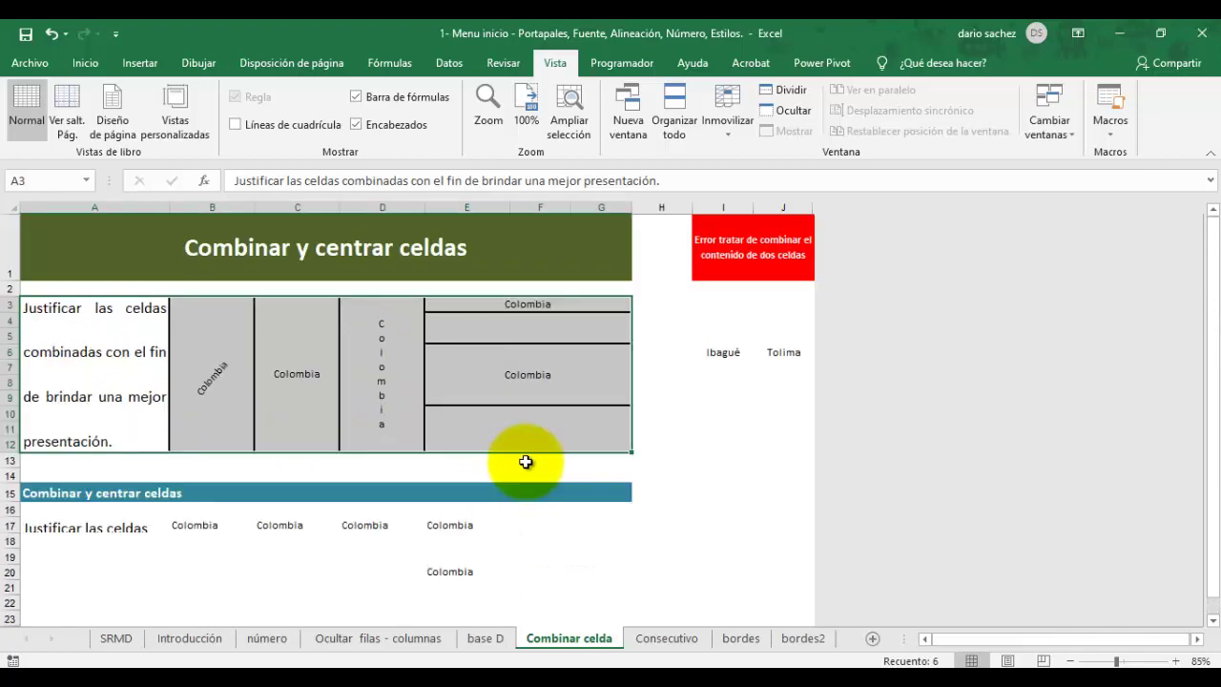
left_click(743, 393)
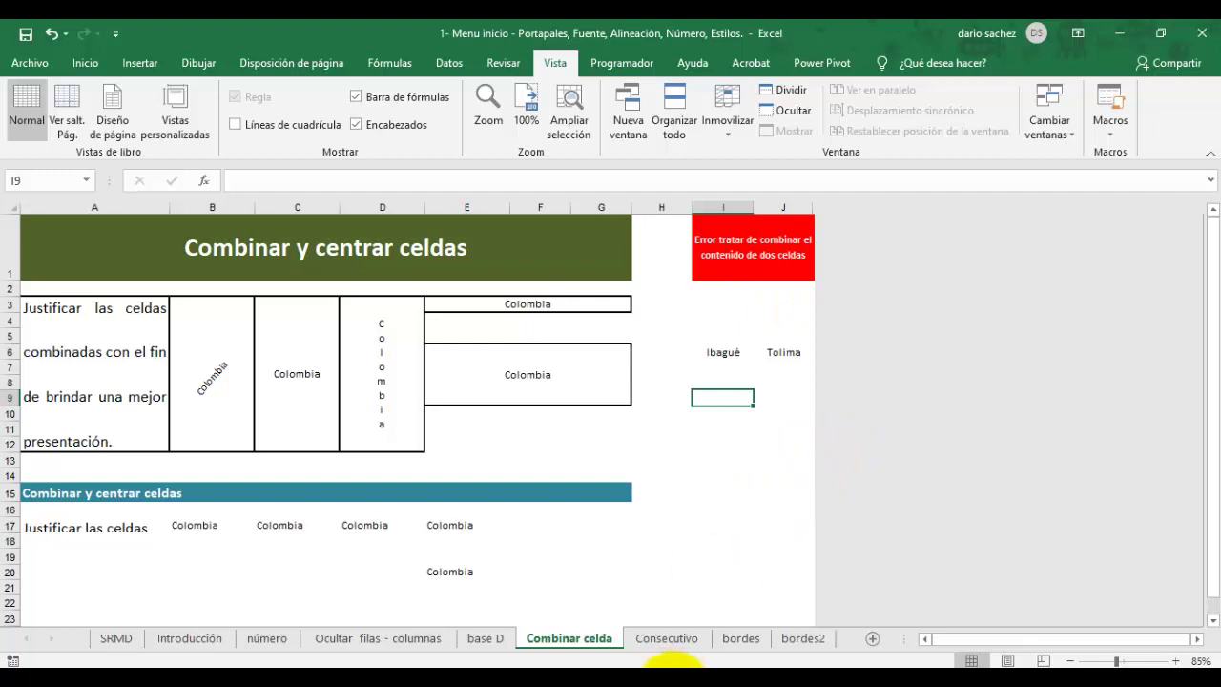
Step: Merge and center cells I6:J6, accepting that only the first value, Ibagué, is kept
left_click(720, 351)
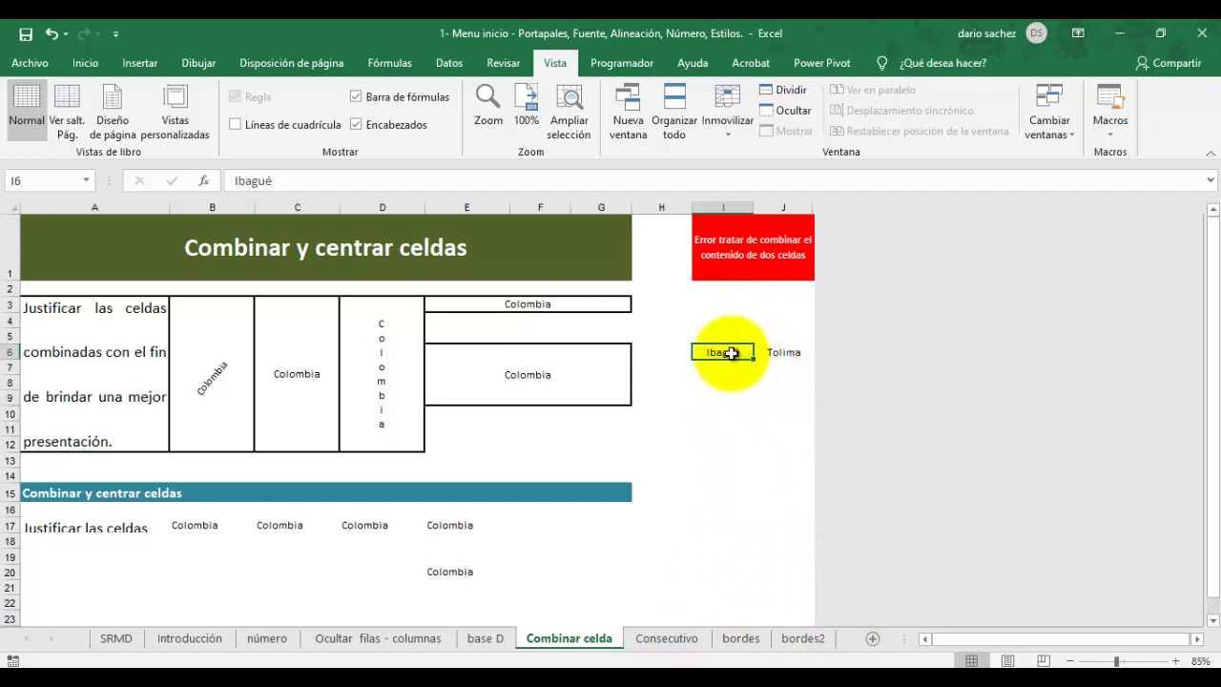
left_click_drag(731, 352, 790, 345)
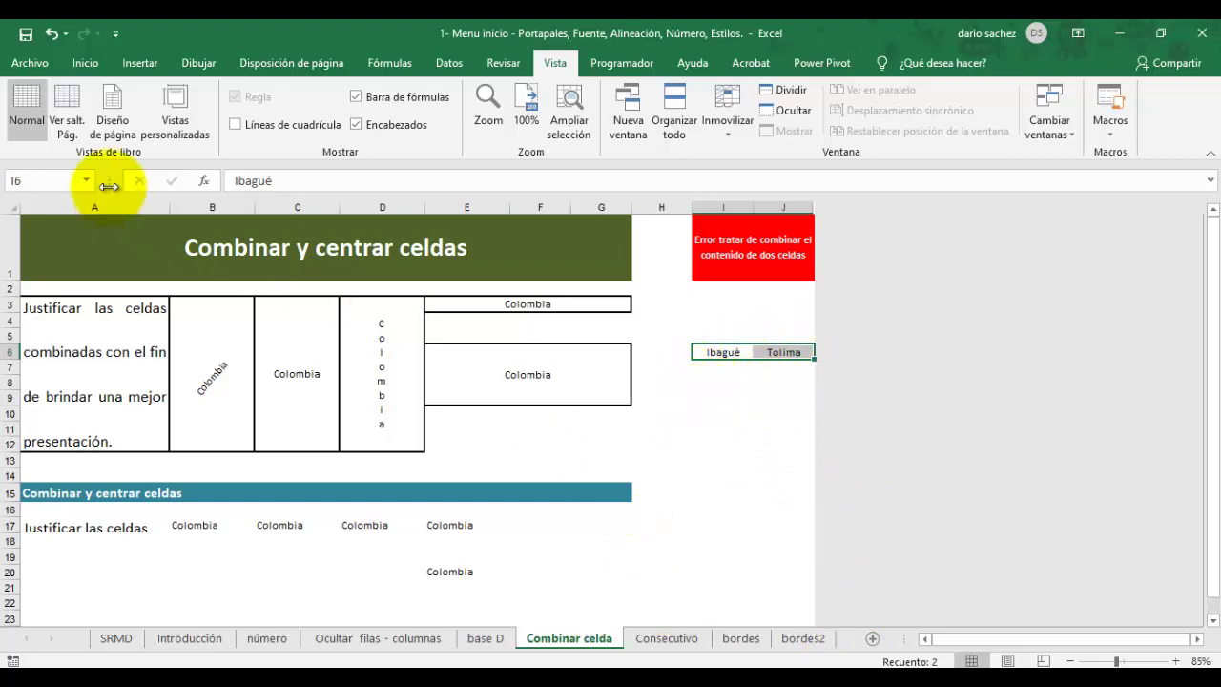
left_click(85, 63)
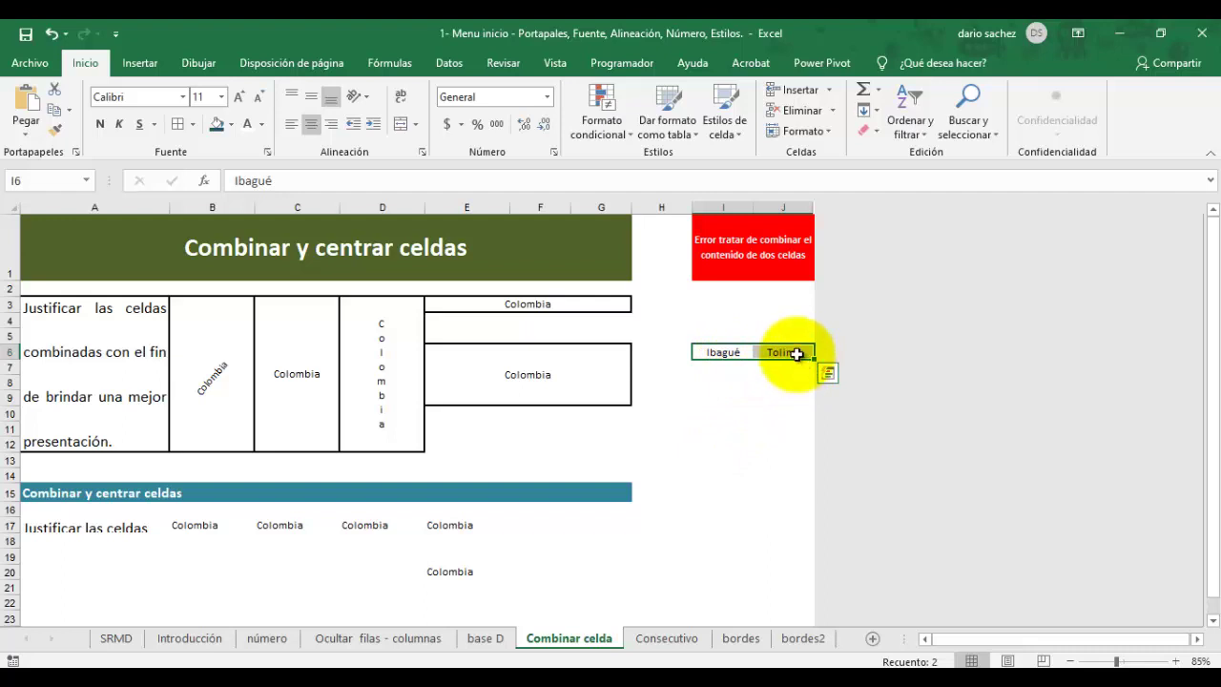
left_click_drag(722, 351, 789, 353)
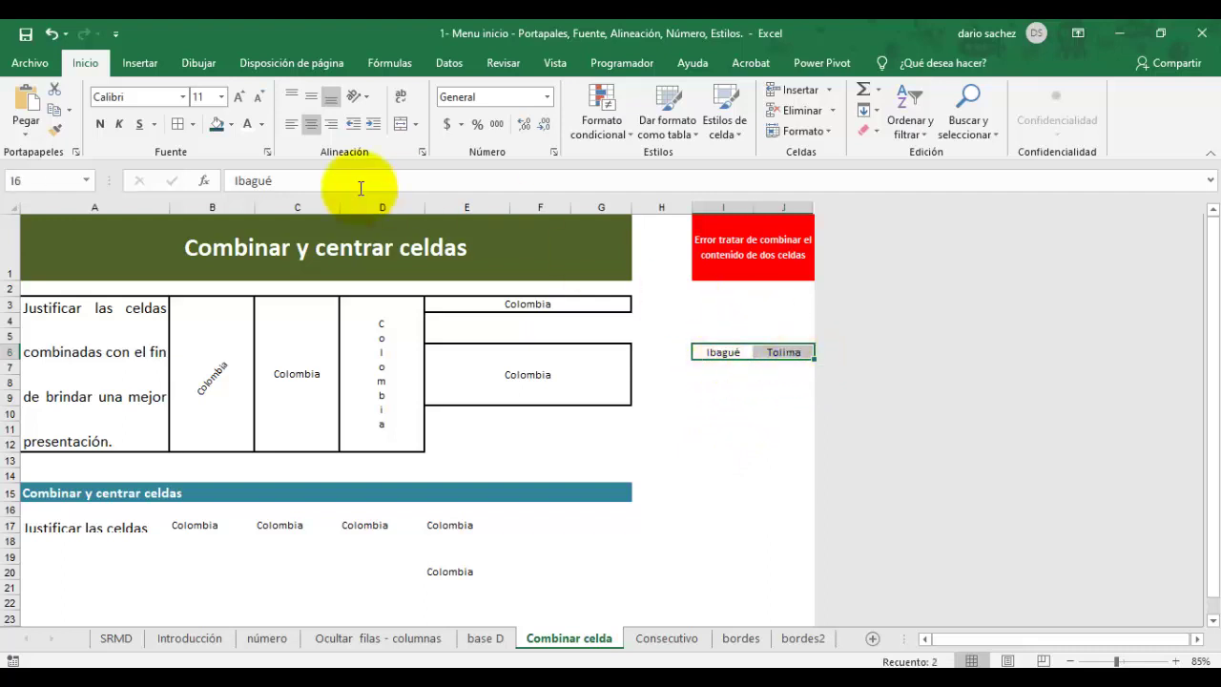
left_click(401, 126)
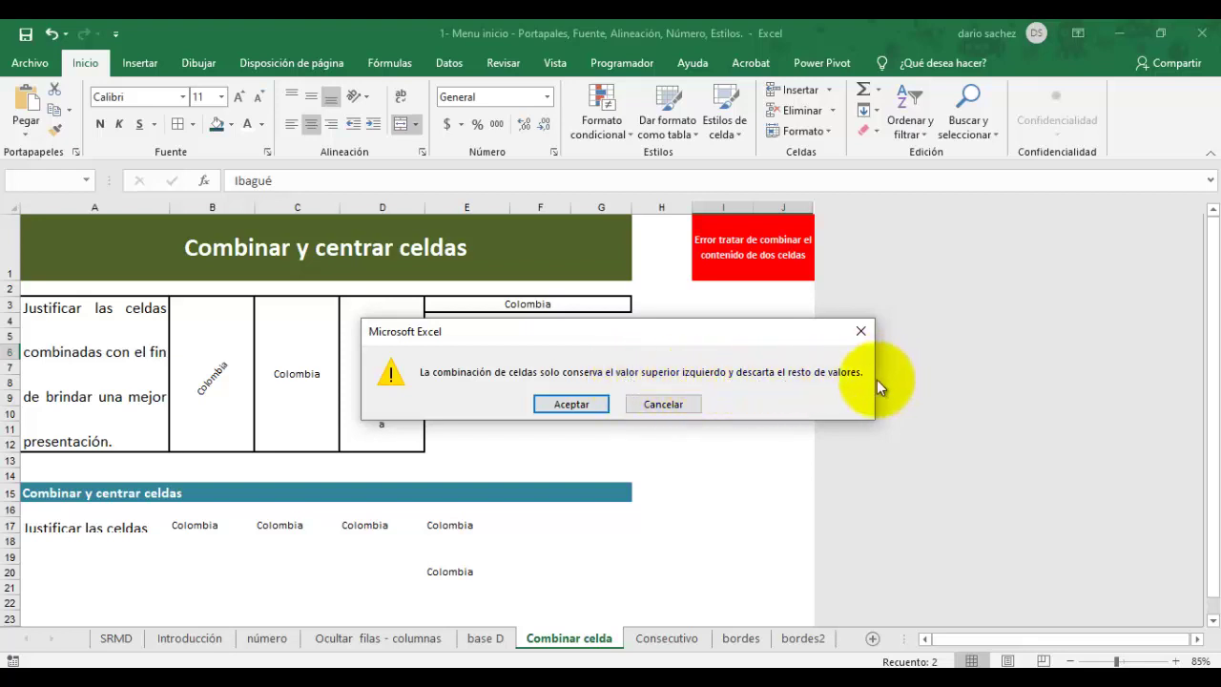
left_click(577, 404)
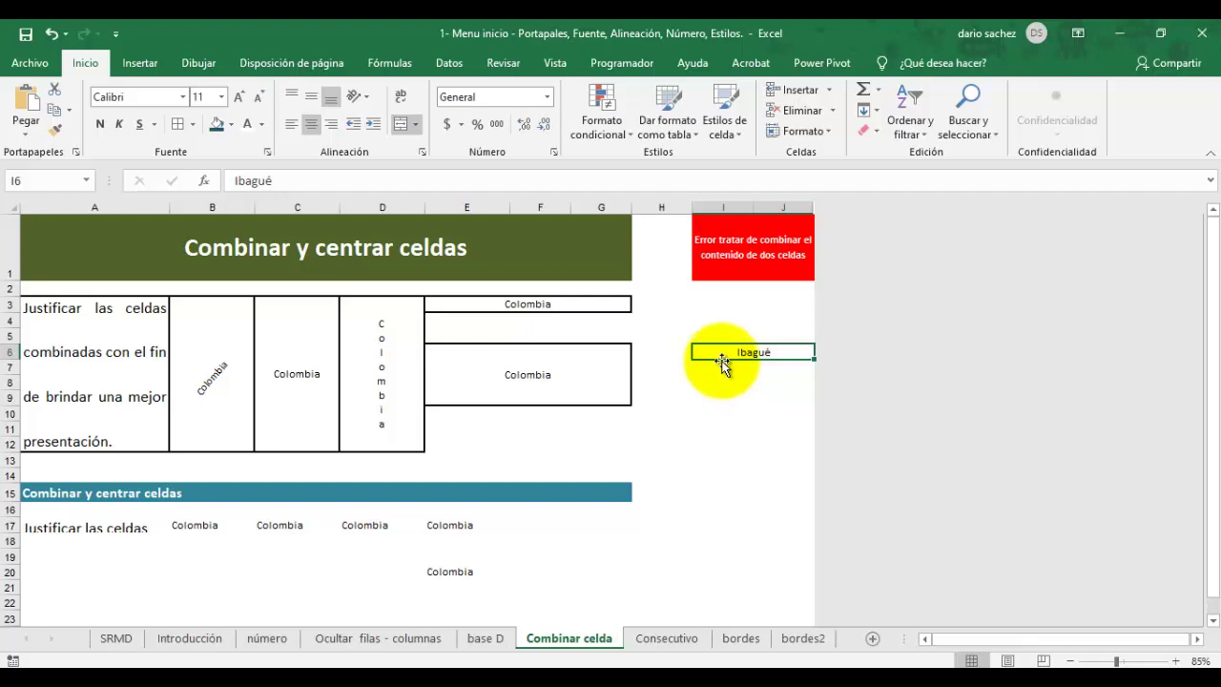
Step: Merge and center cells A16:A25, which hold the "Justificar las celdas" text in the practice area
scroll(484, 538, "down", 1)
scroll(185, 444, "up", 1)
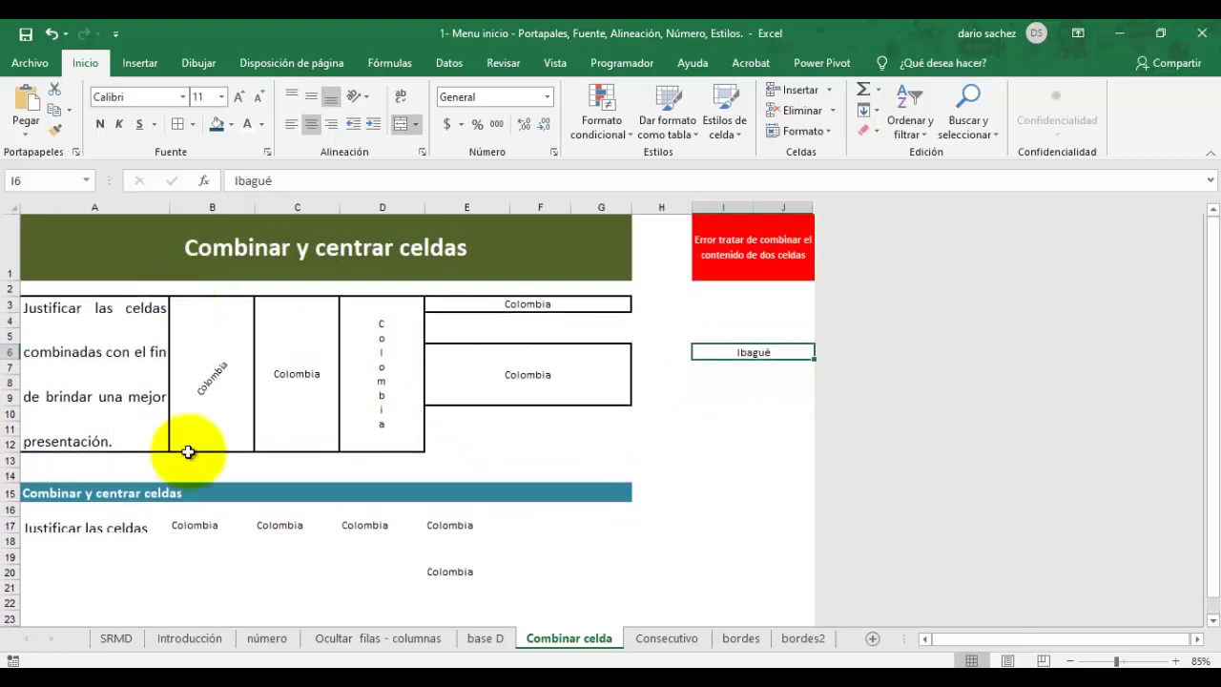
scroll(219, 431, "down", 3)
scroll(239, 428, "up", 1)
scroll(145, 466, "up", 2)
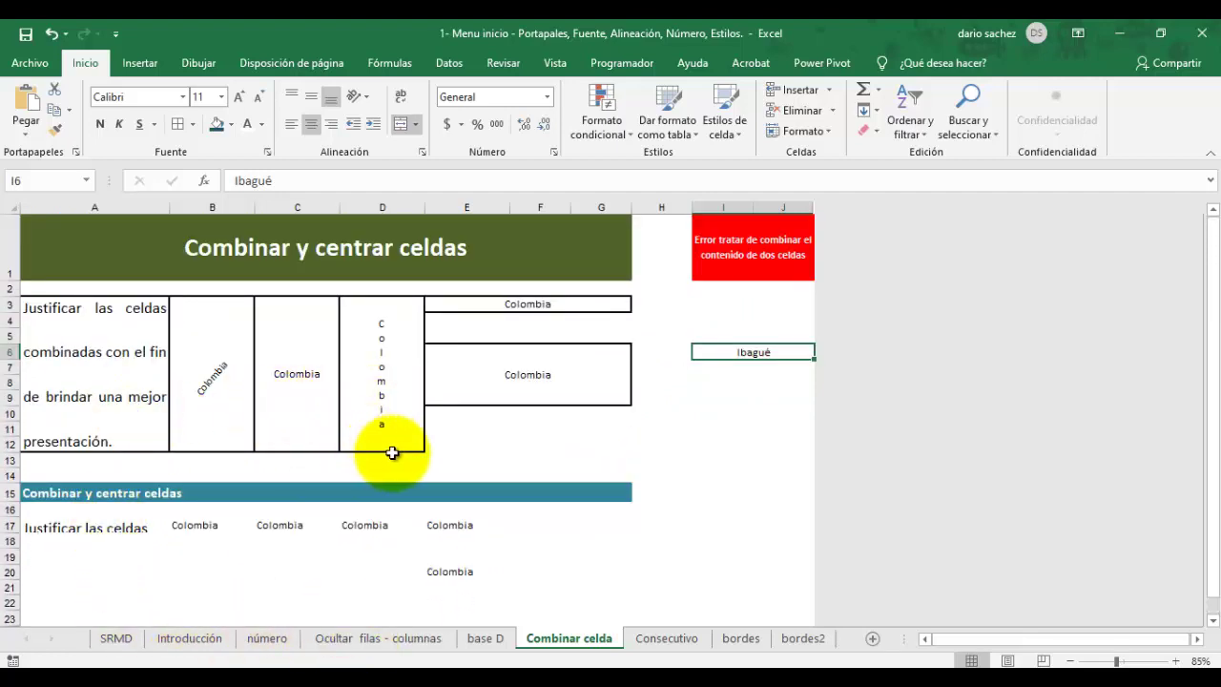
left_click_drag(49, 505, 60, 582)
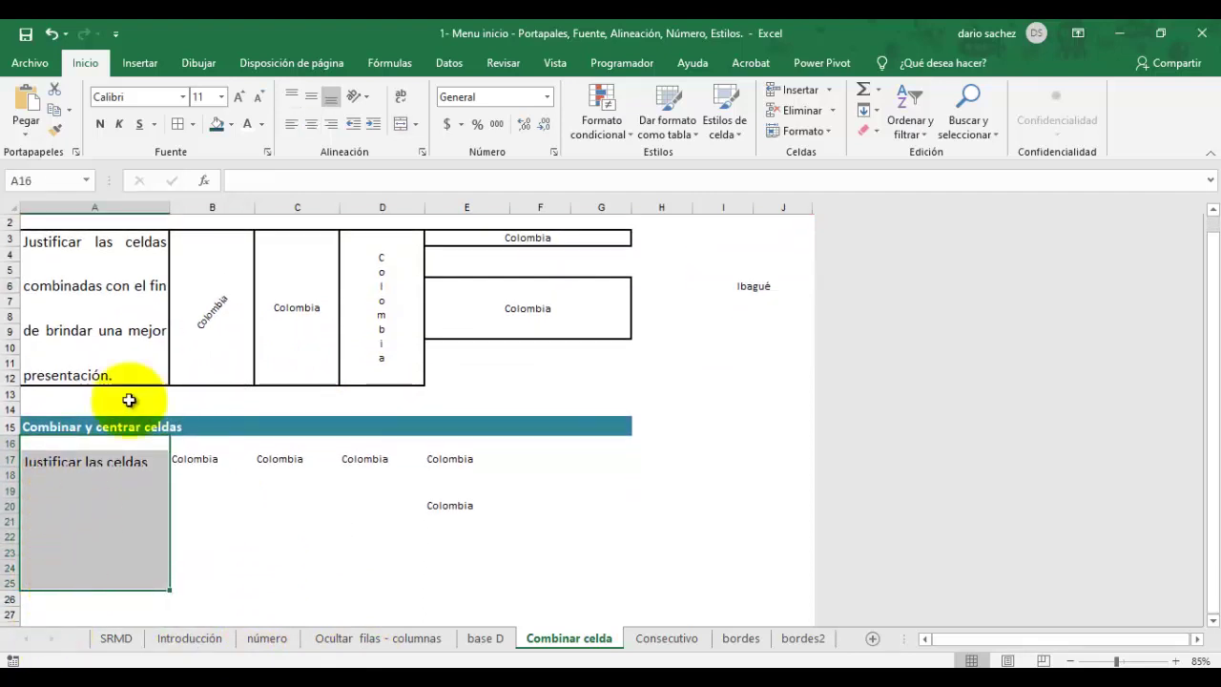
left_click(403, 126)
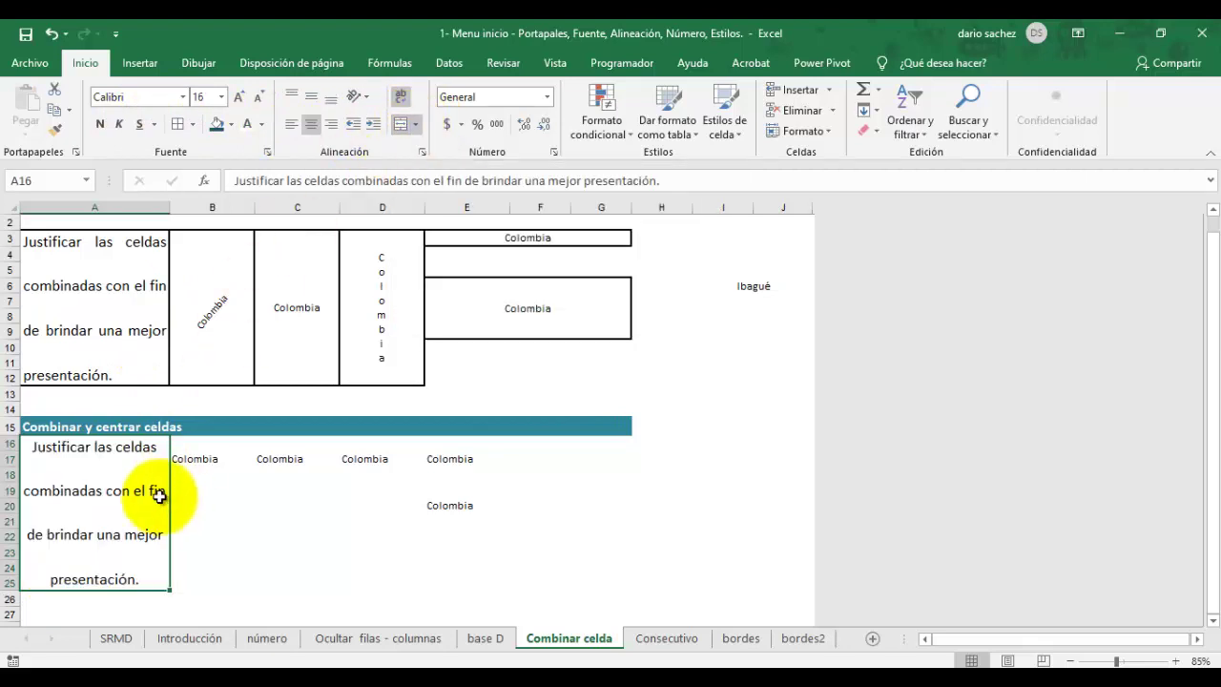
Step: Set both the horizontal and vertical text alignment of merged cell A16 to Justificar in the cell format settings
right_click(108, 485)
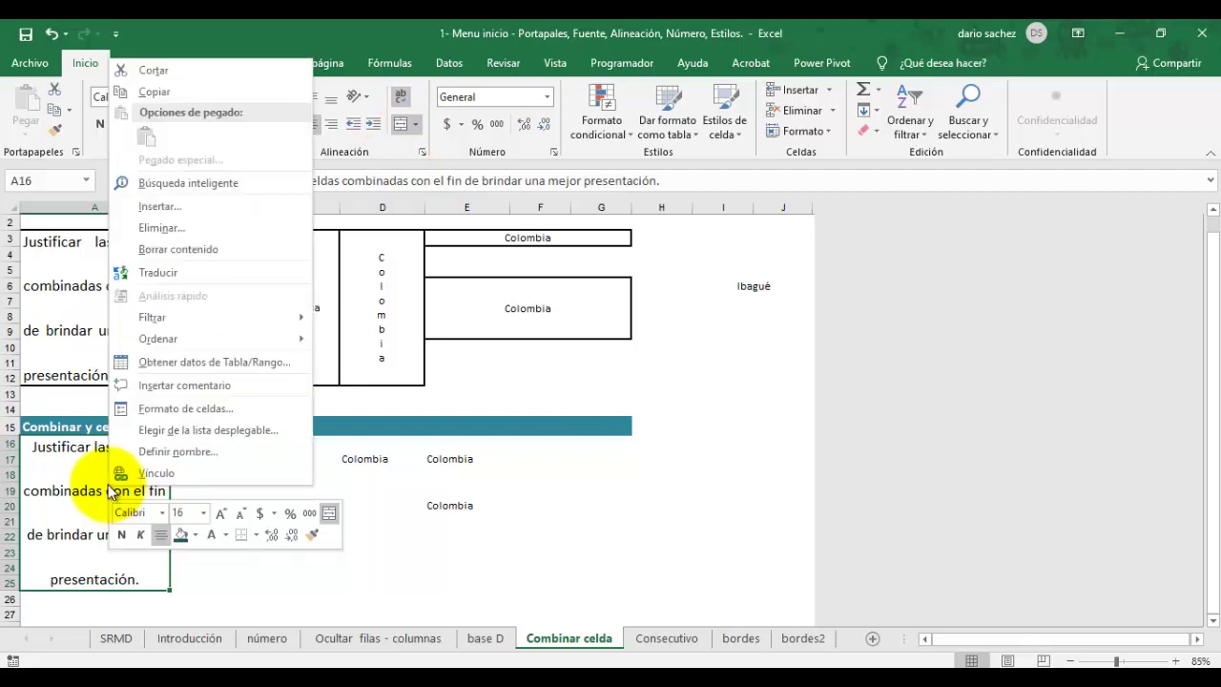
left_click(206, 408)
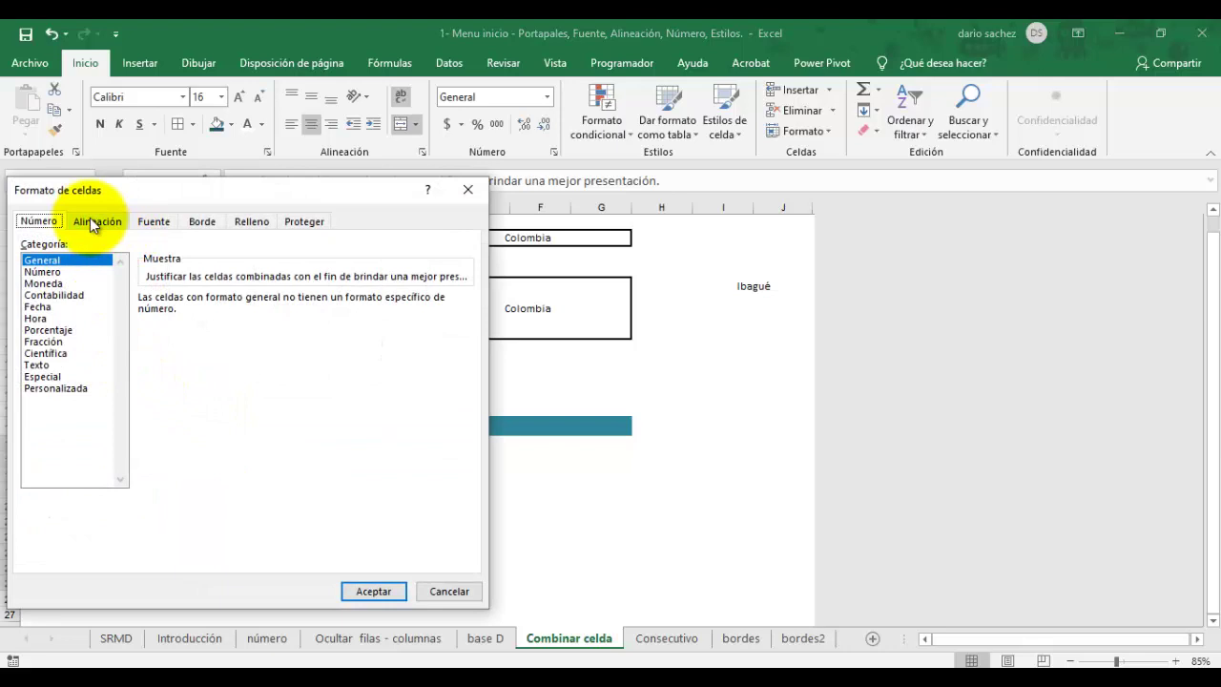
left_click(95, 222)
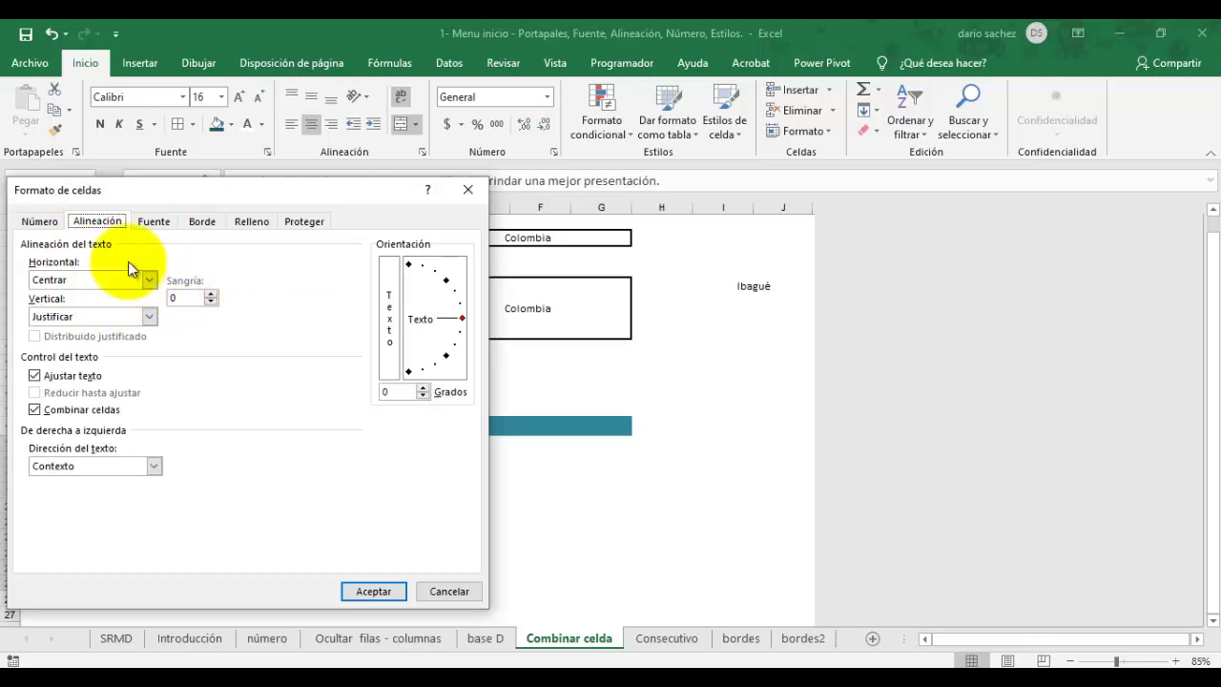
left_click(148, 279)
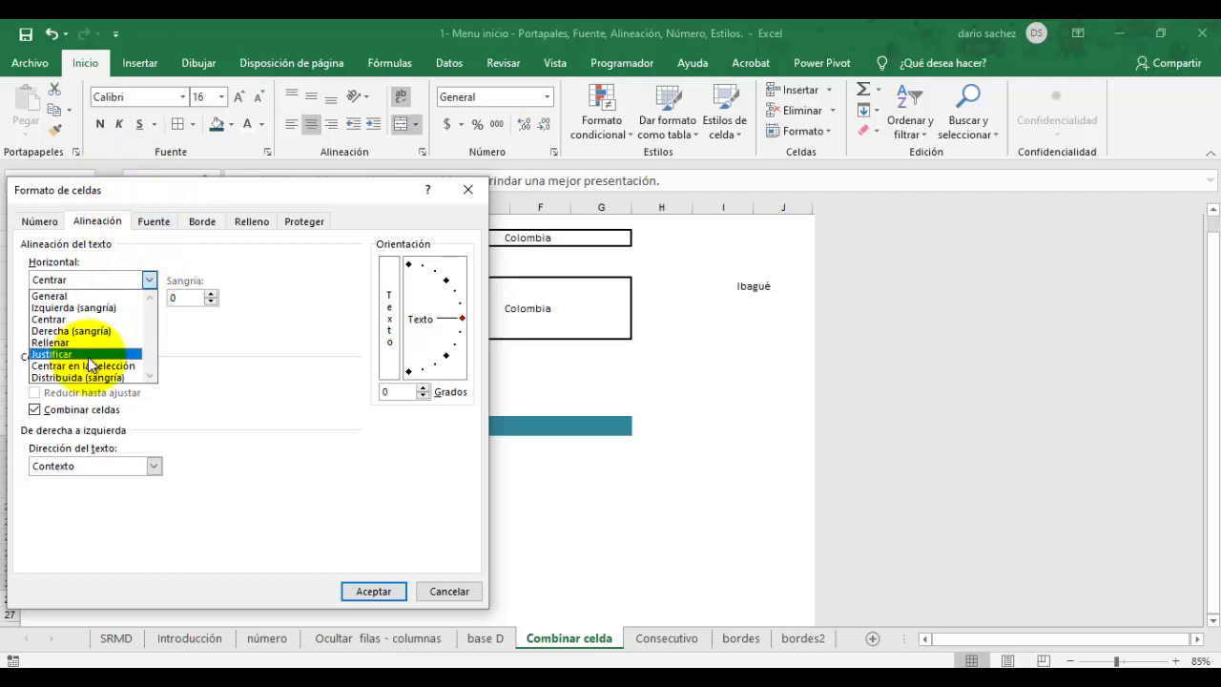
left_click(89, 354)
left_click(148, 316)
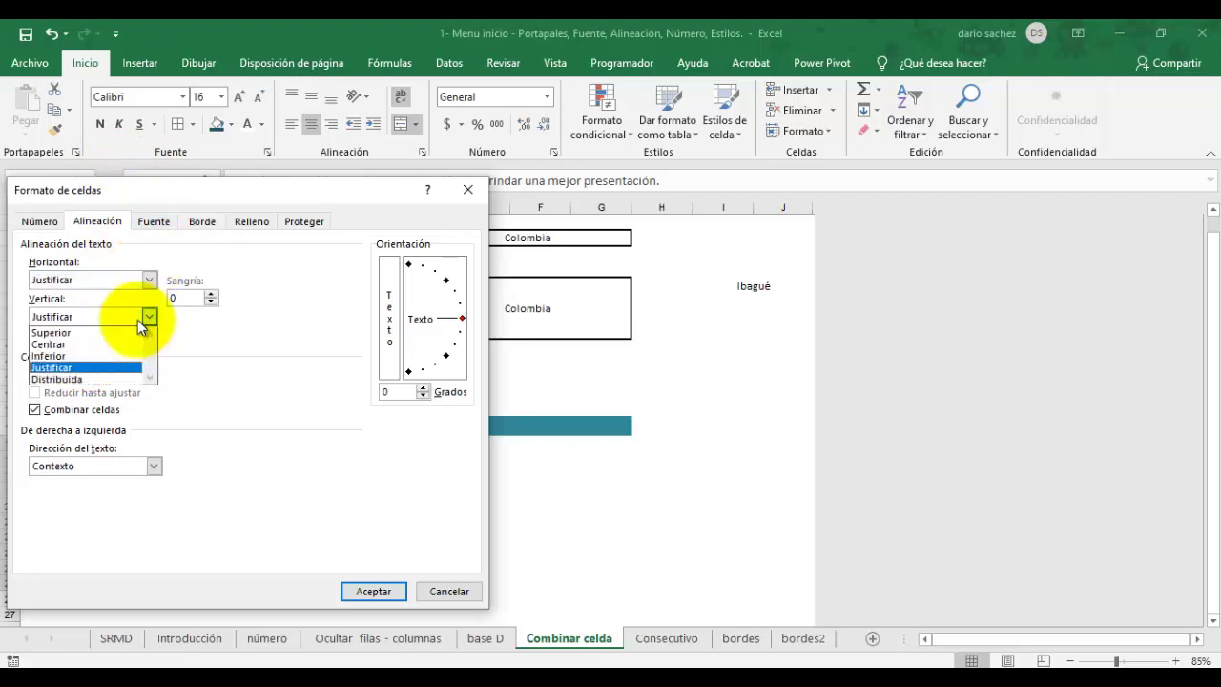
left_click(113, 367)
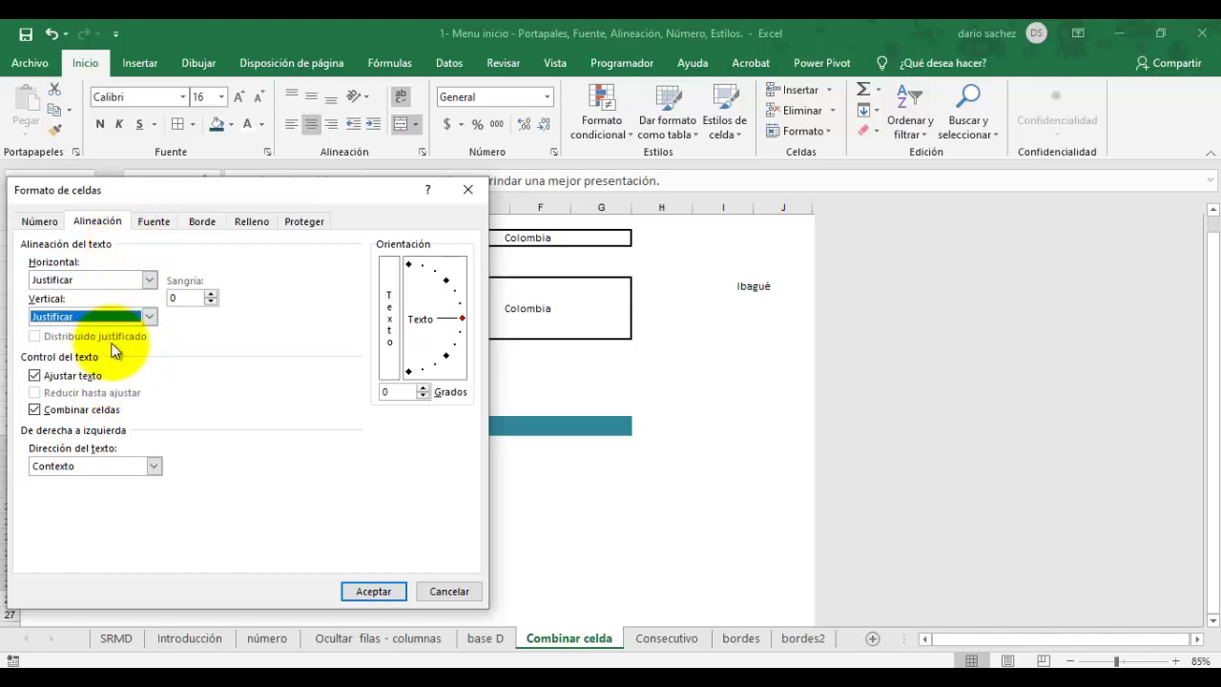
left_click(372, 592)
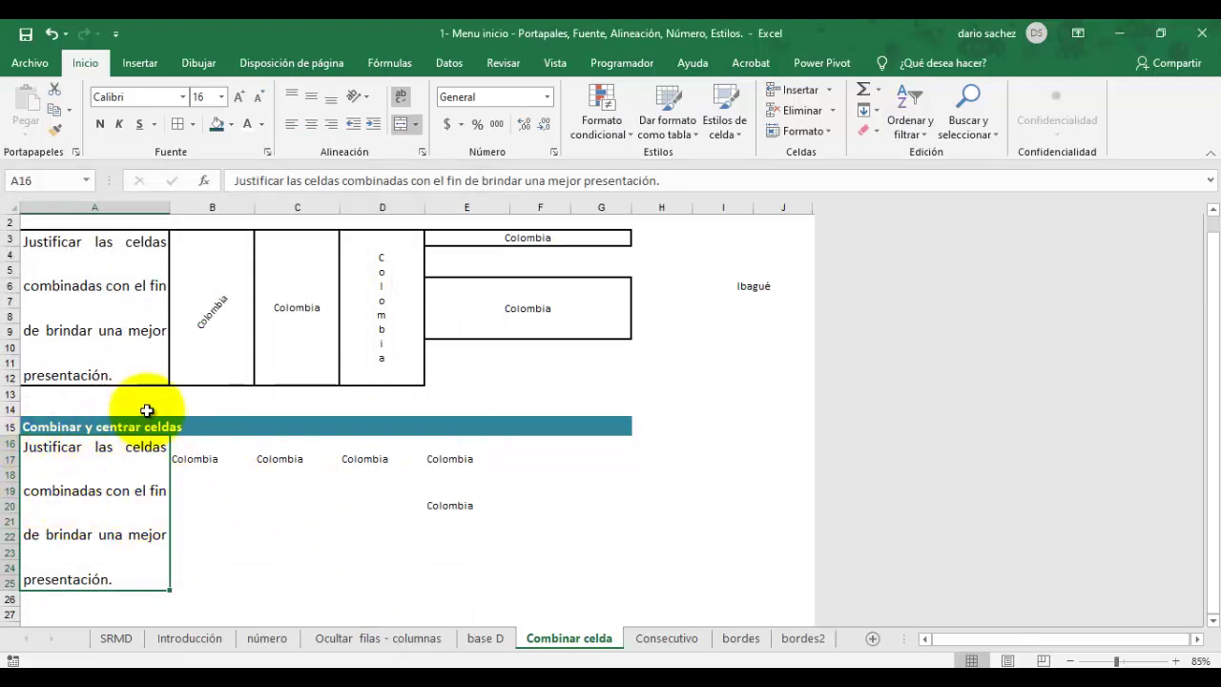
Step: Try center and left alignment on merged cell A16's text, ending with right alignment
left_click(314, 126)
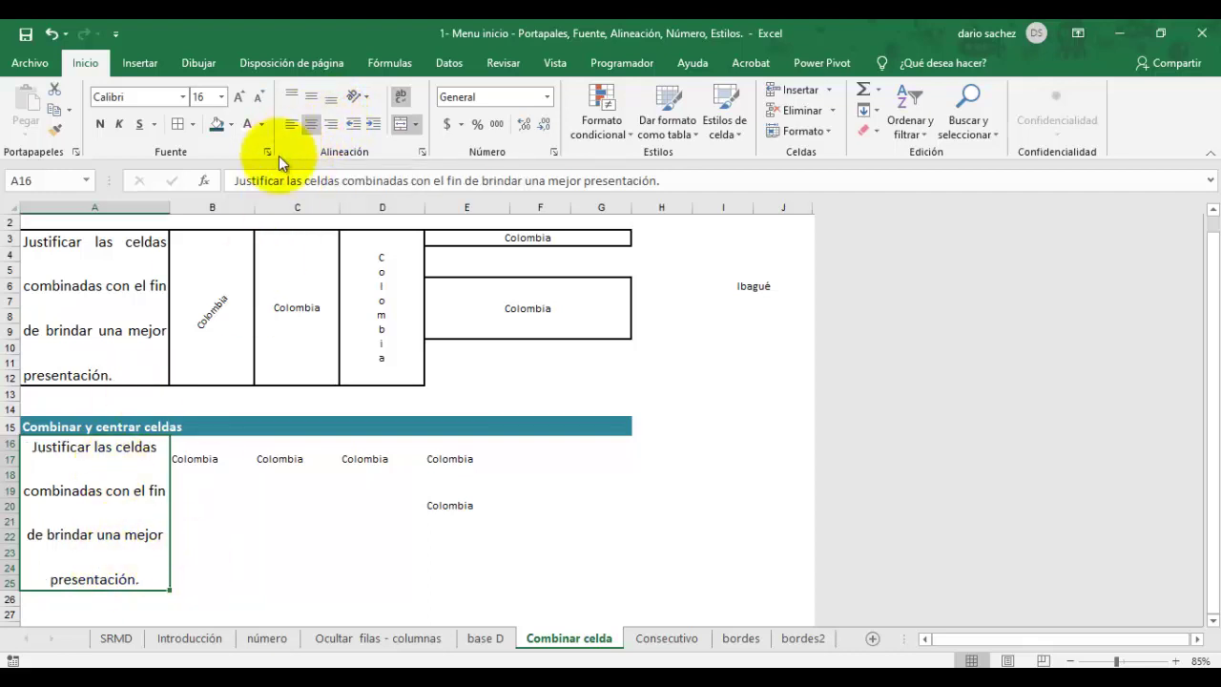
left_click(290, 124)
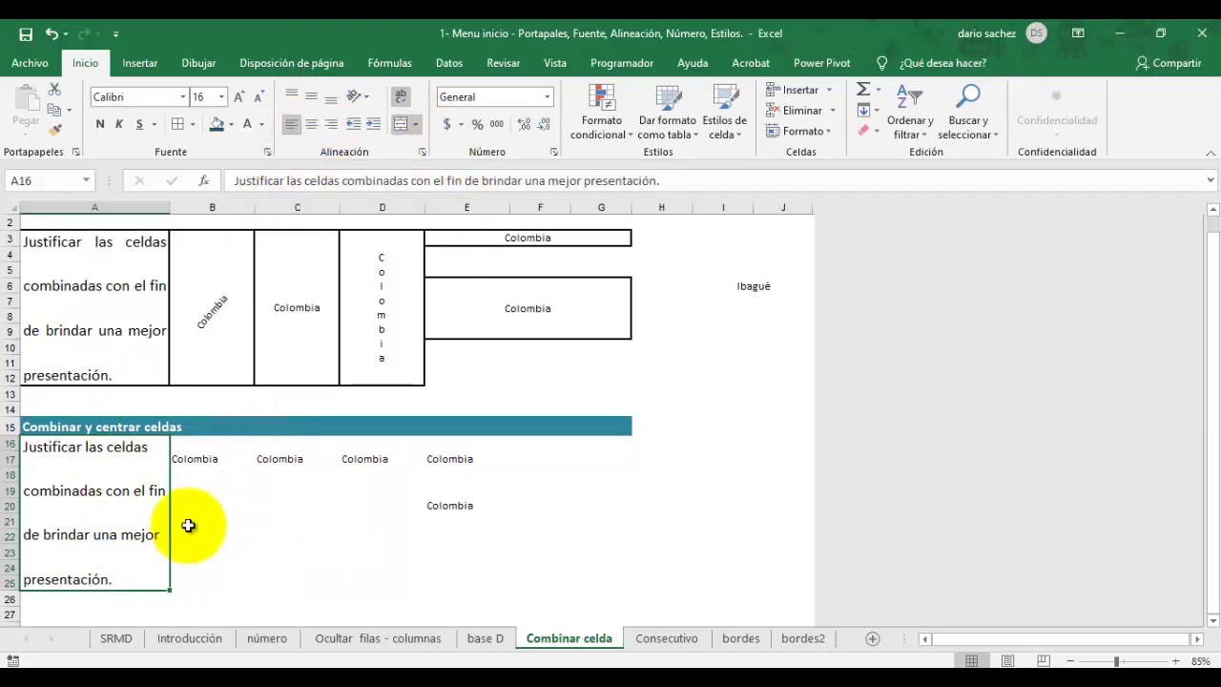
left_click(330, 124)
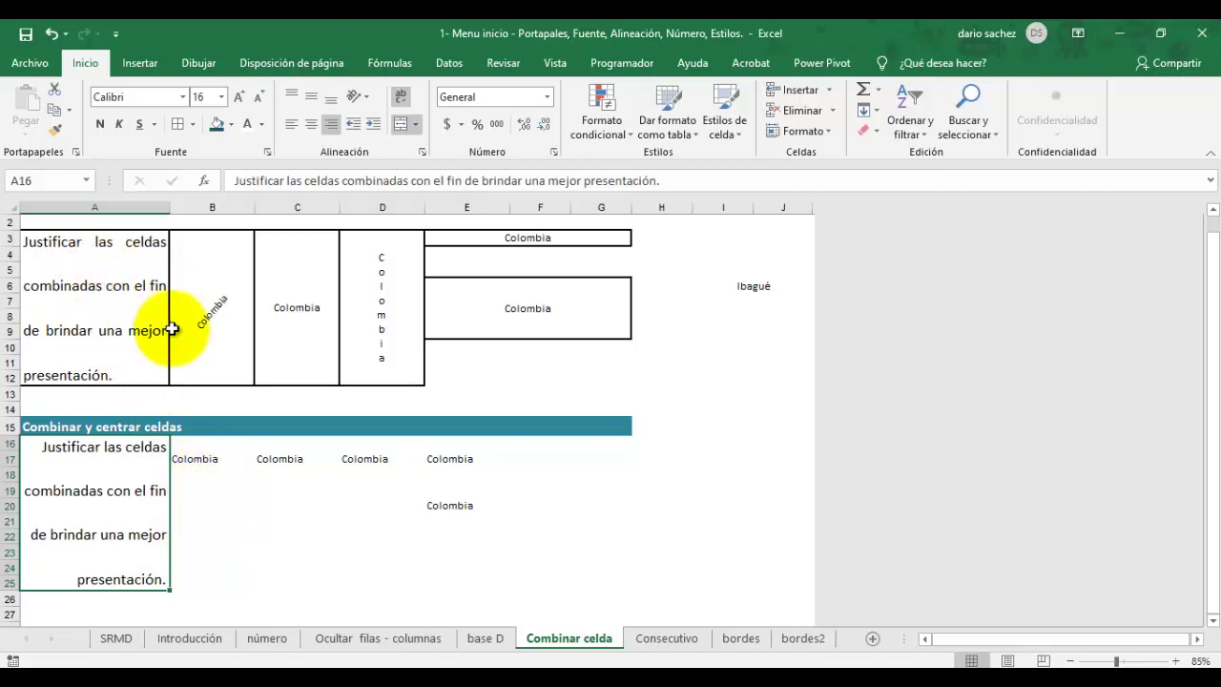
Step: Restore merged cell A16's horizontal text alignment to Justificar, keeping Justificar as the vertical alignment, in the cell format settings
left_click(205, 555)
left_click(85, 481)
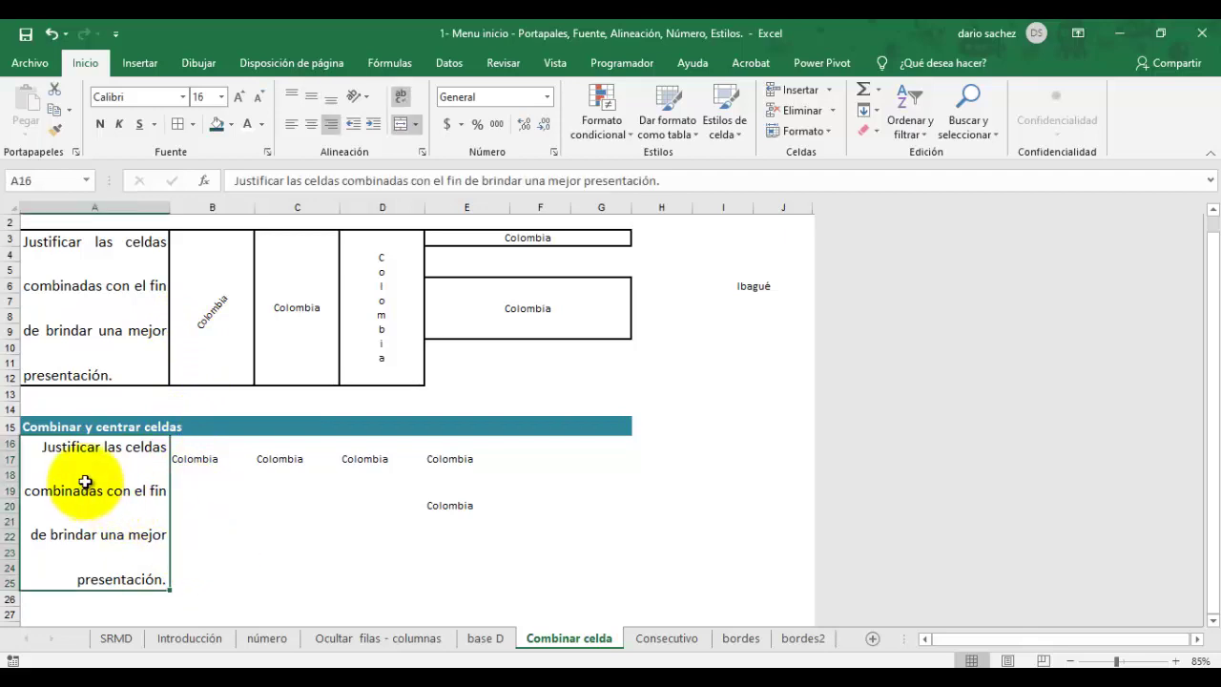
right_click(85, 482)
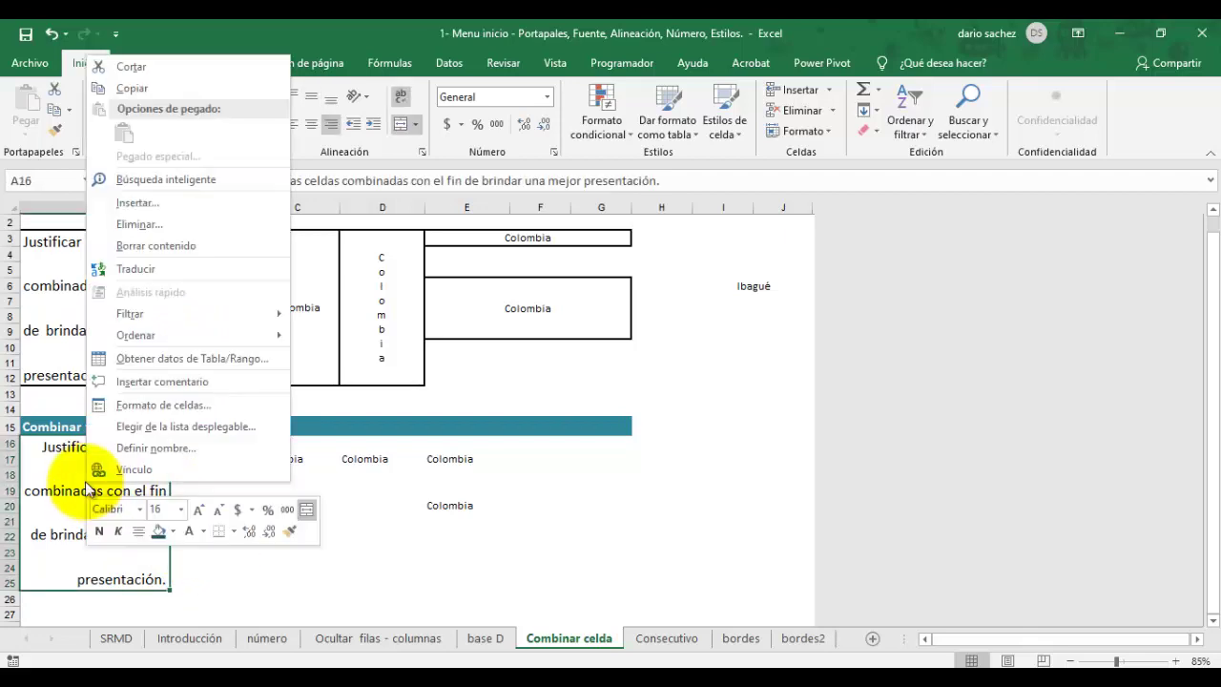
left_click(162, 405)
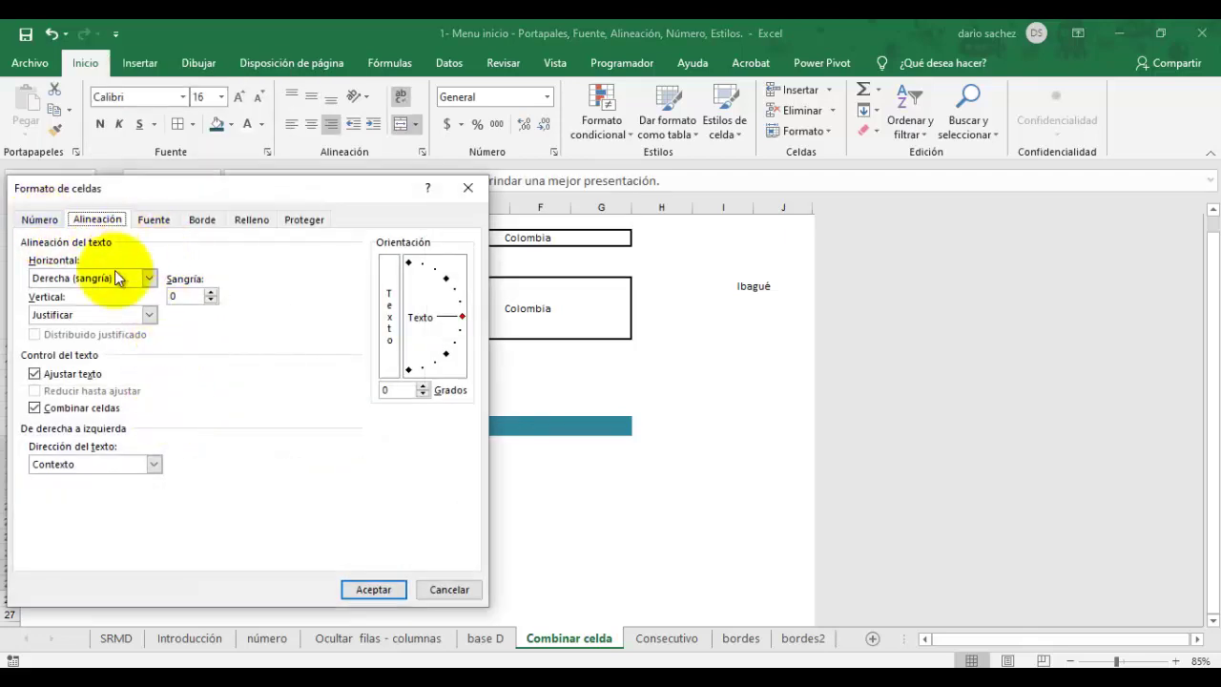
left_click(148, 278)
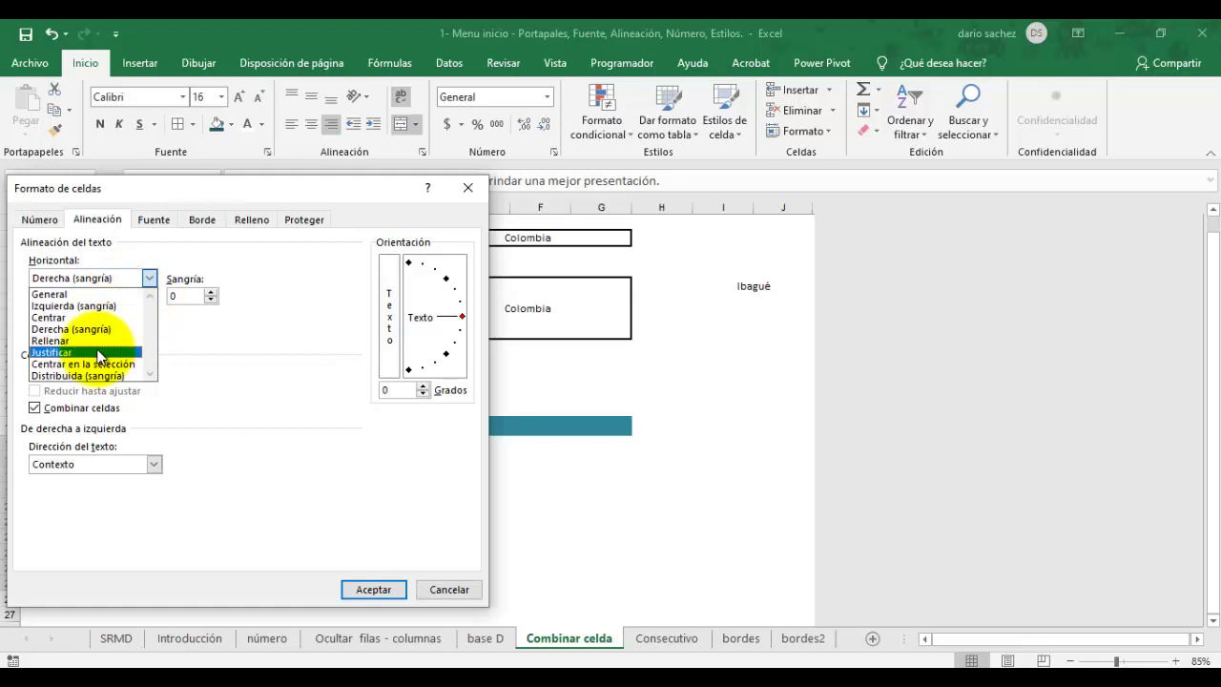
left_click(99, 352)
left_click(129, 314)
left_click(129, 314)
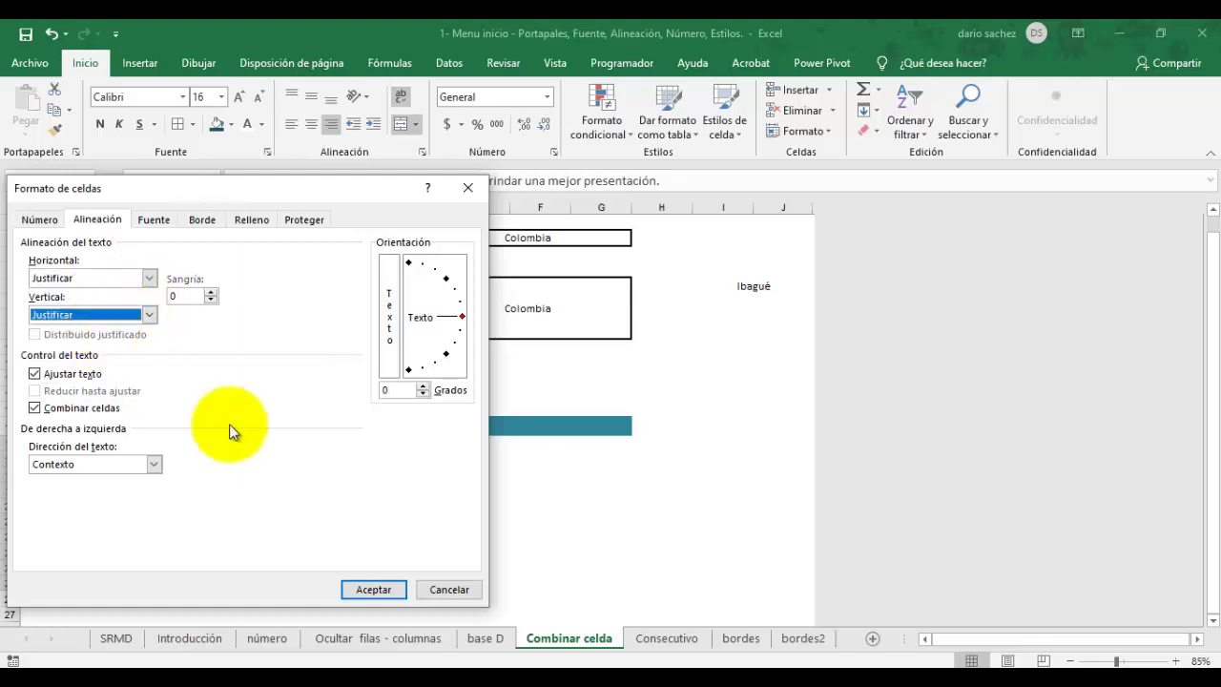
left_click(391, 590)
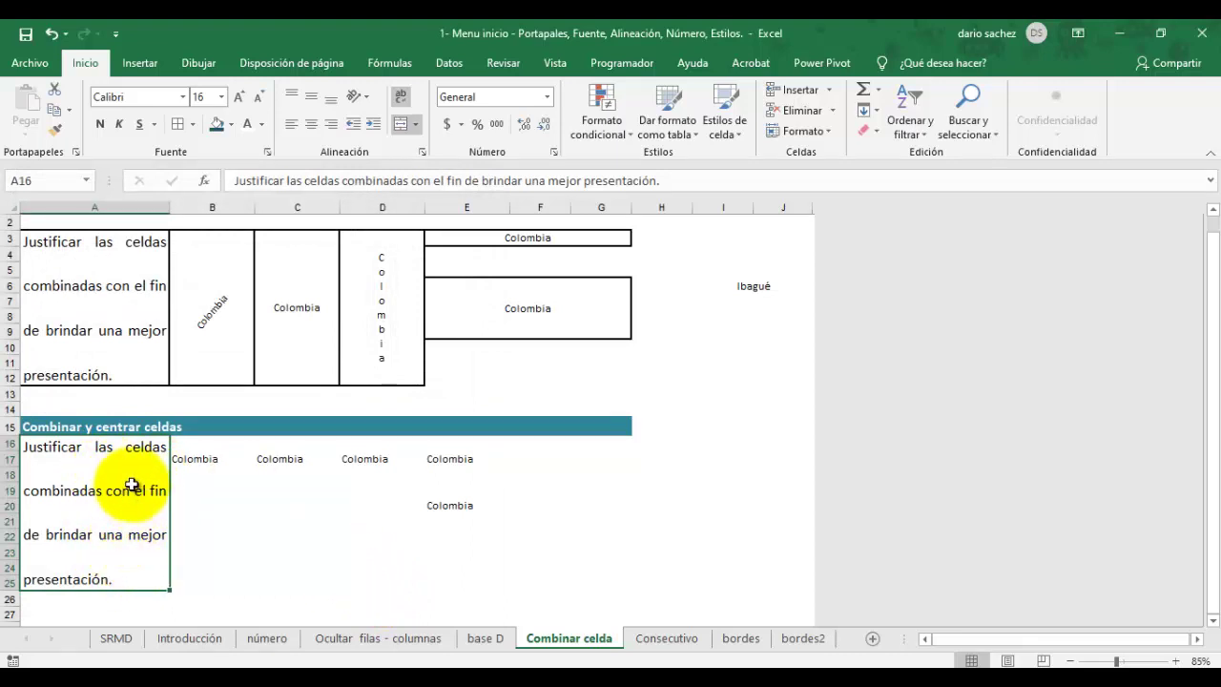
Step: Merge and center the column blocks B16:B25, C16:C25 and D16:D25 separately in the practice area
left_click_drag(201, 448, 208, 583)
left_click(410, 124)
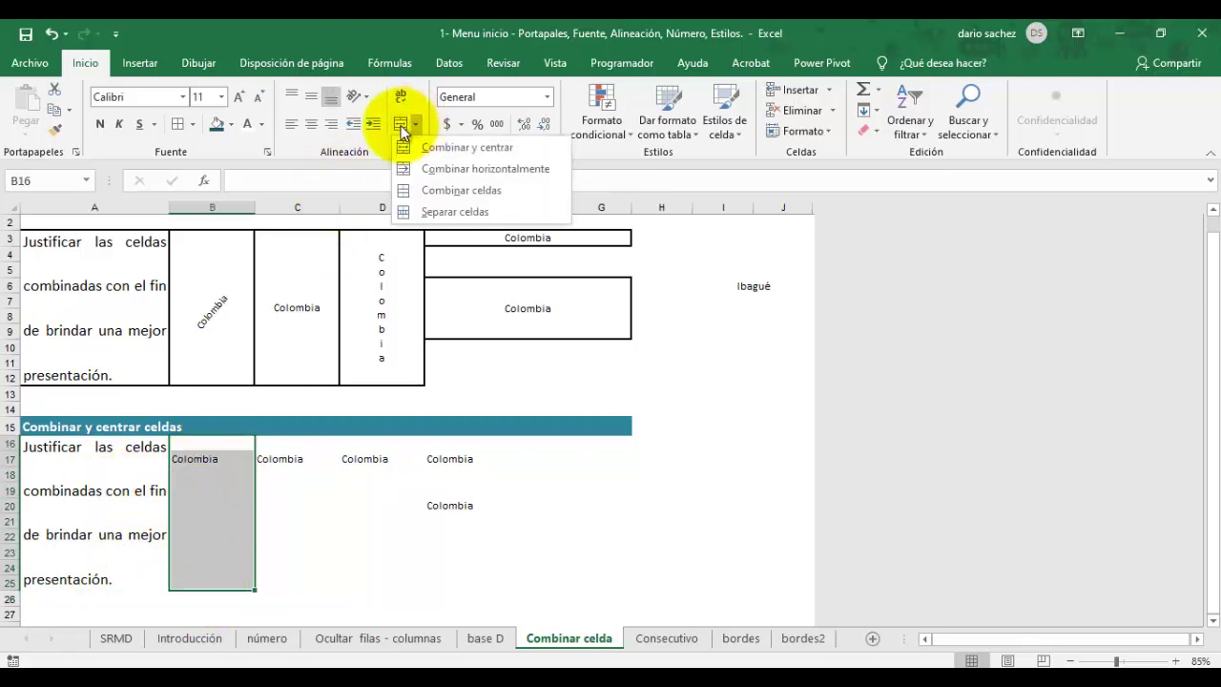
left_click(401, 128)
left_click_drag(271, 427, 273, 584)
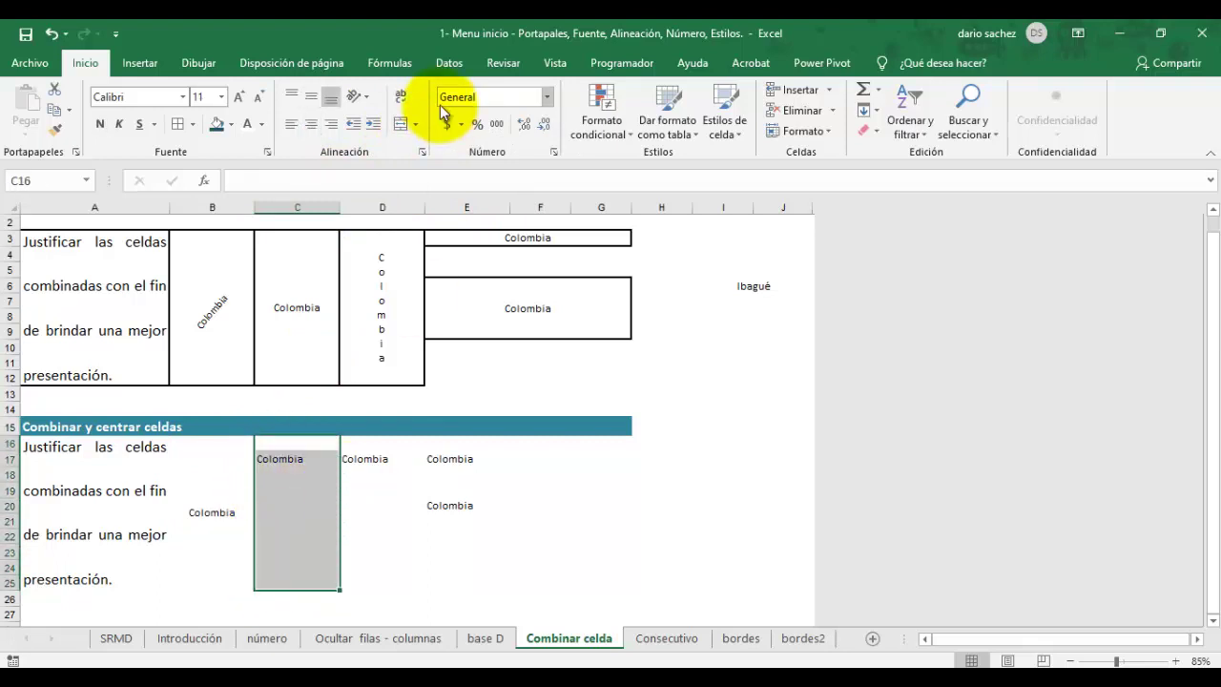
left_click(400, 129)
left_click_drag(362, 444, 356, 576)
left_click(399, 125)
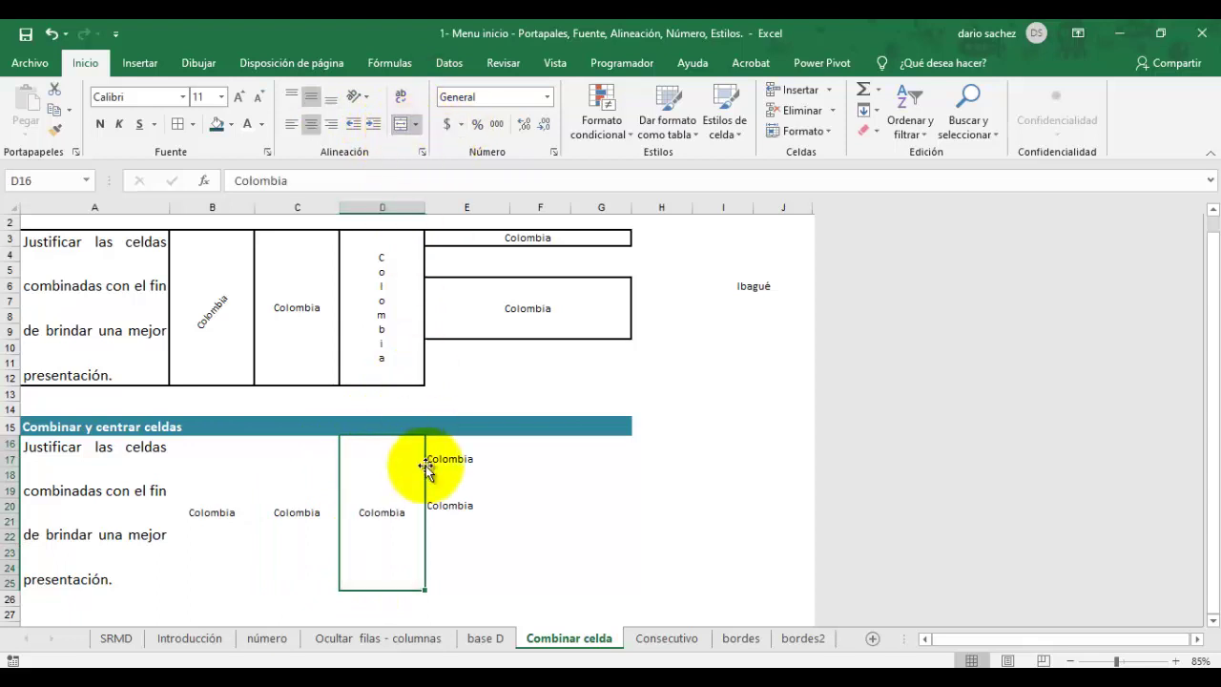
Step: Merge and center cells E17:G17, and do the same for the block E20:G22
left_click(465, 457)
left_click_drag(465, 458, 600, 455)
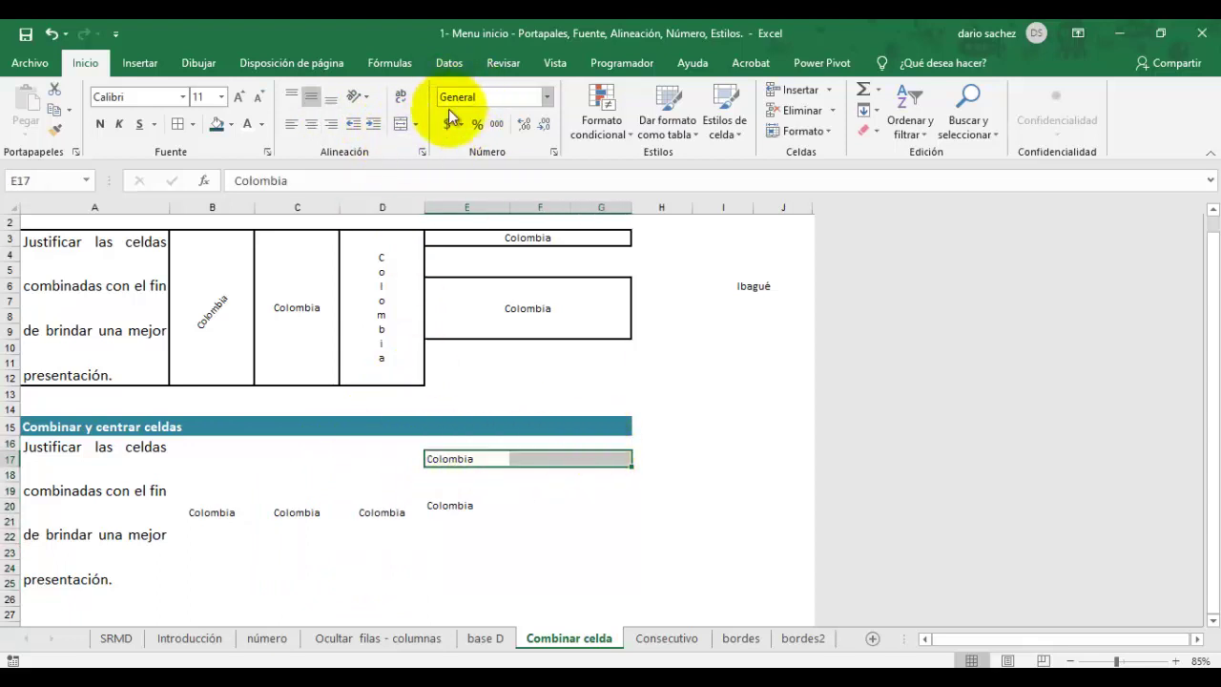
left_click(402, 128)
left_click_drag(444, 505, 609, 535)
left_click(401, 125)
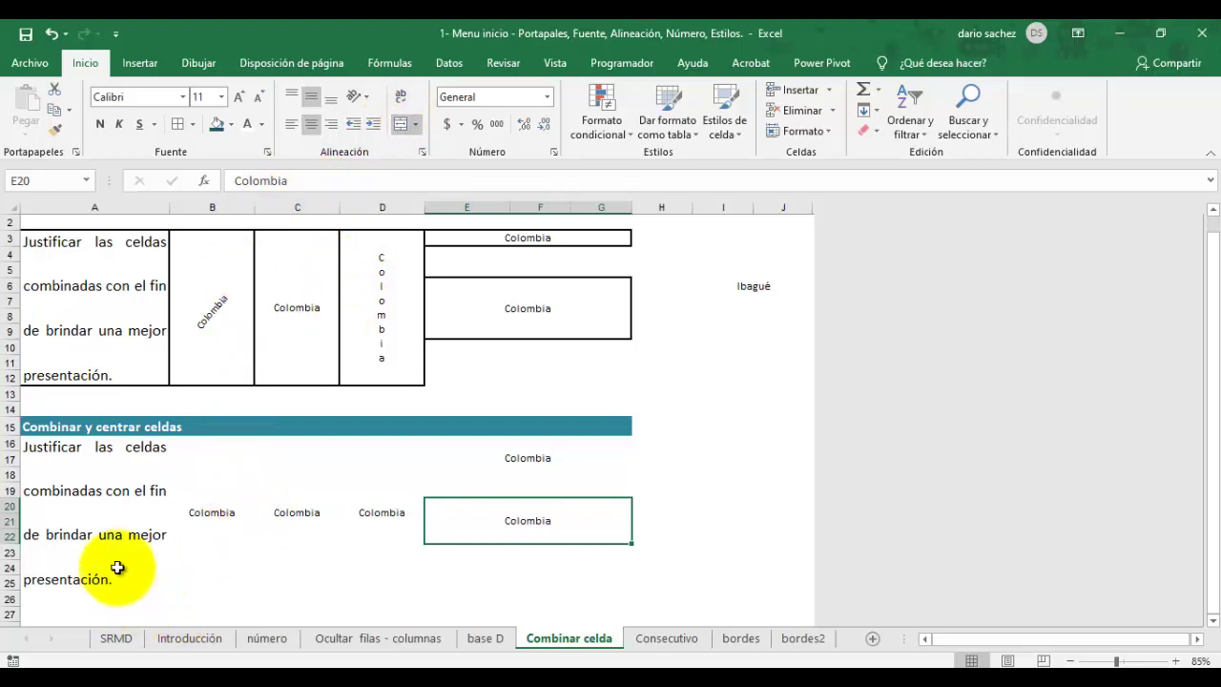
Step: Apply all borders (Todos los bordes) to the merged cells in A16:D25
left_click_drag(153, 515, 381, 516)
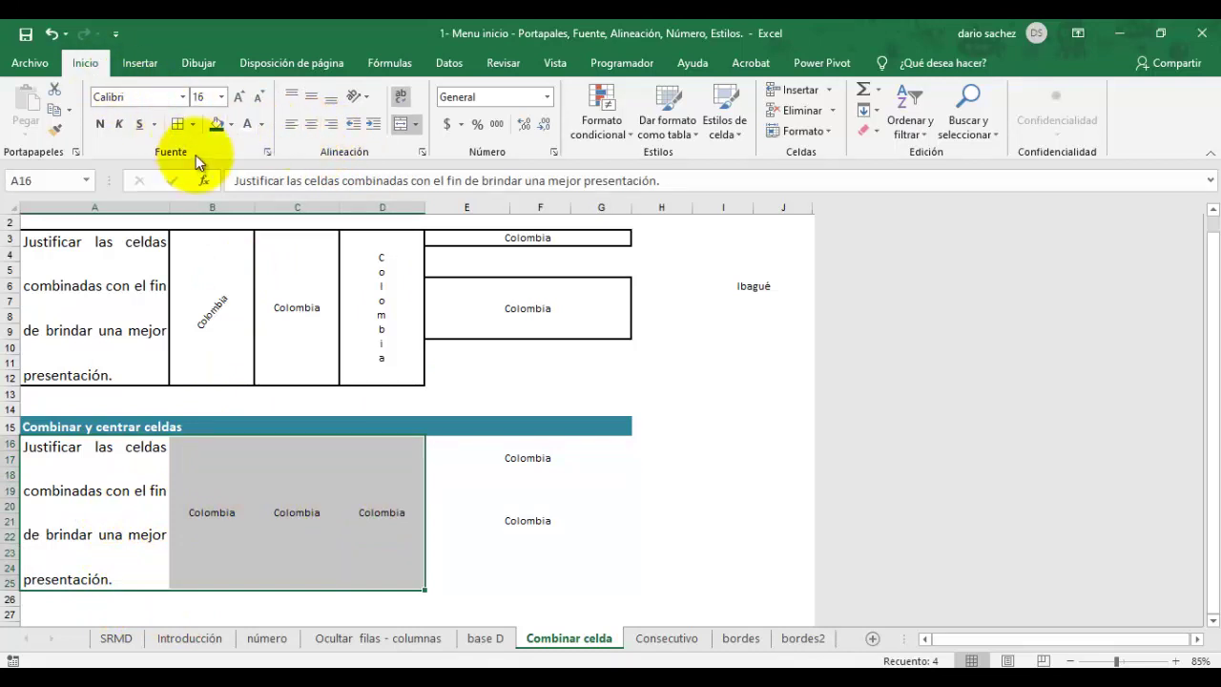
left_click(193, 124)
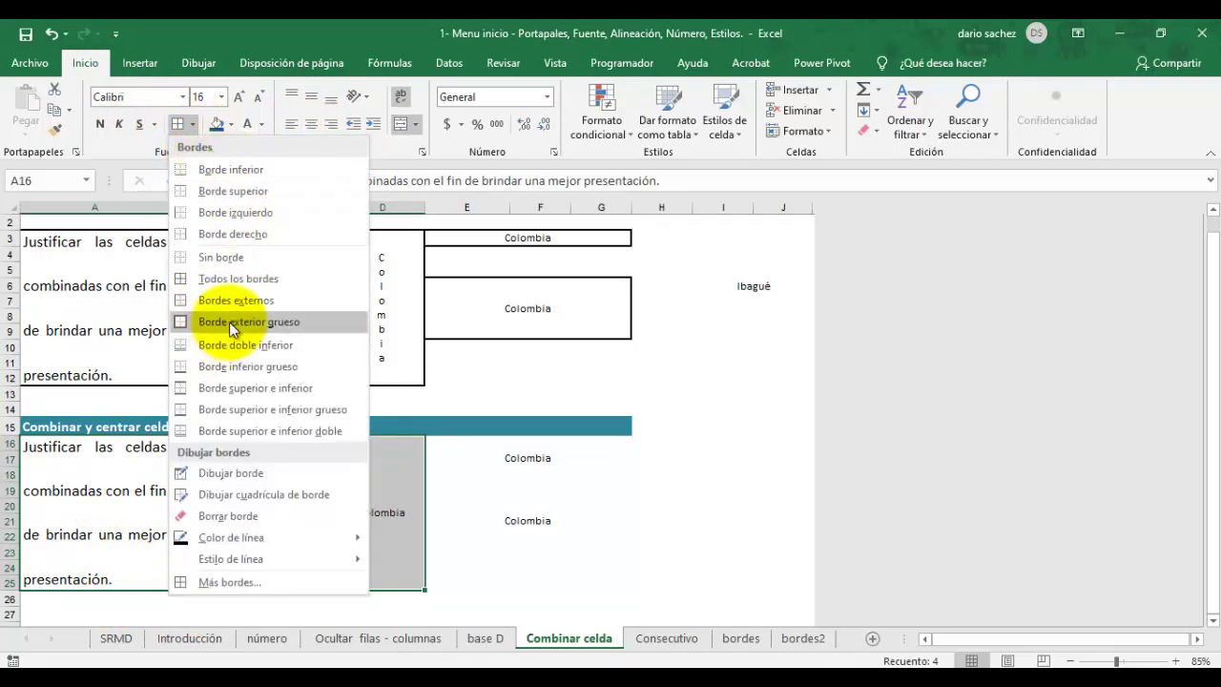
left_click(234, 278)
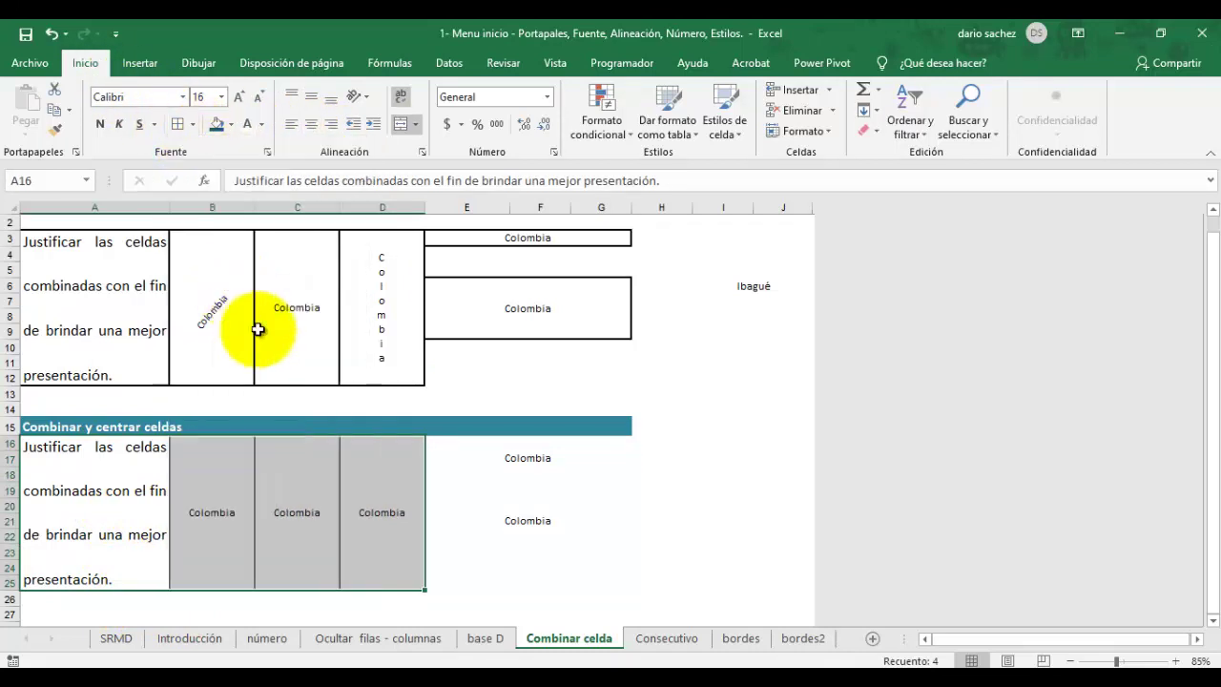
left_click(238, 537)
left_click(334, 526)
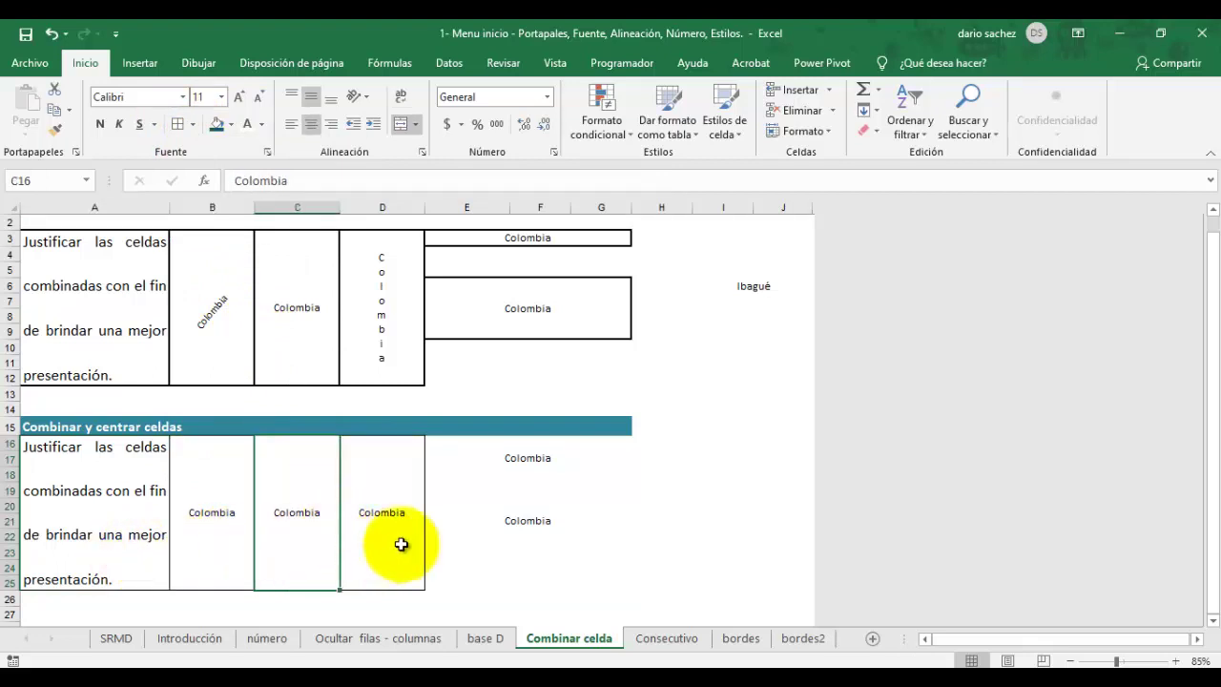
Step: Apply the same all-borders style to merged cells E17:G17 and E20:G22
left_click(462, 460)
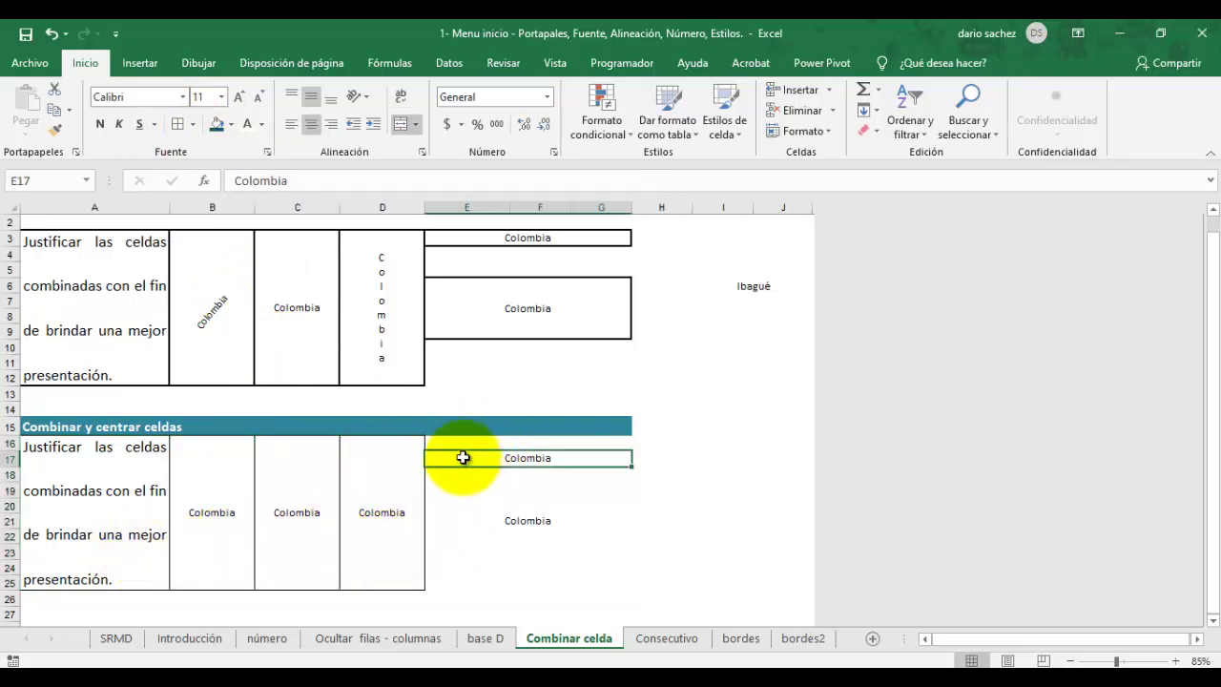
left_click(179, 124)
left_click(471, 509)
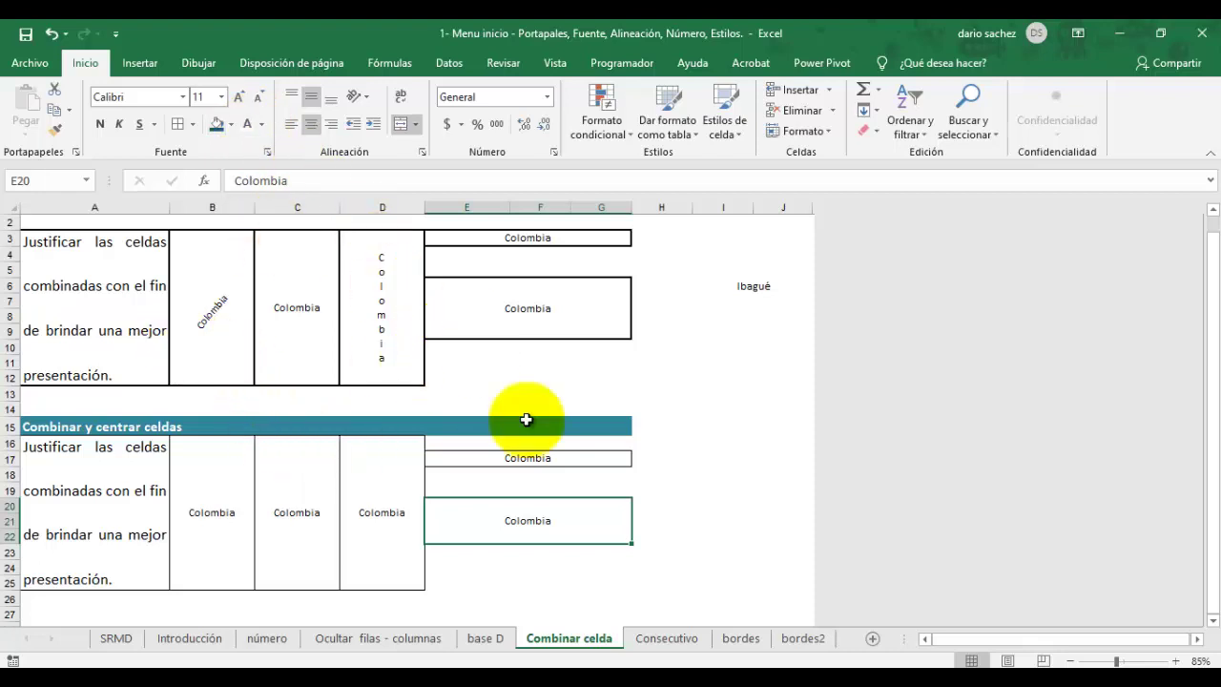
left_click(320, 498)
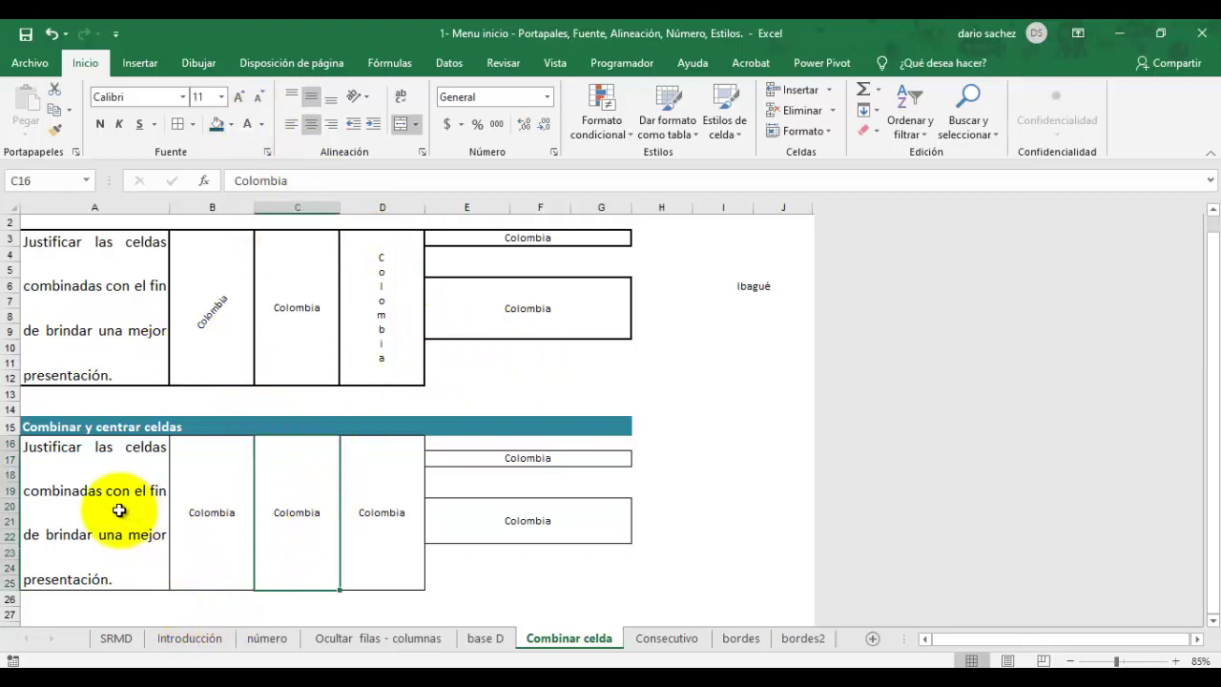
Step: Try the thick outside border (Borde exterior grueso) on the merged practice cells in columns A to D, one cell at a time
left_click(98, 481)
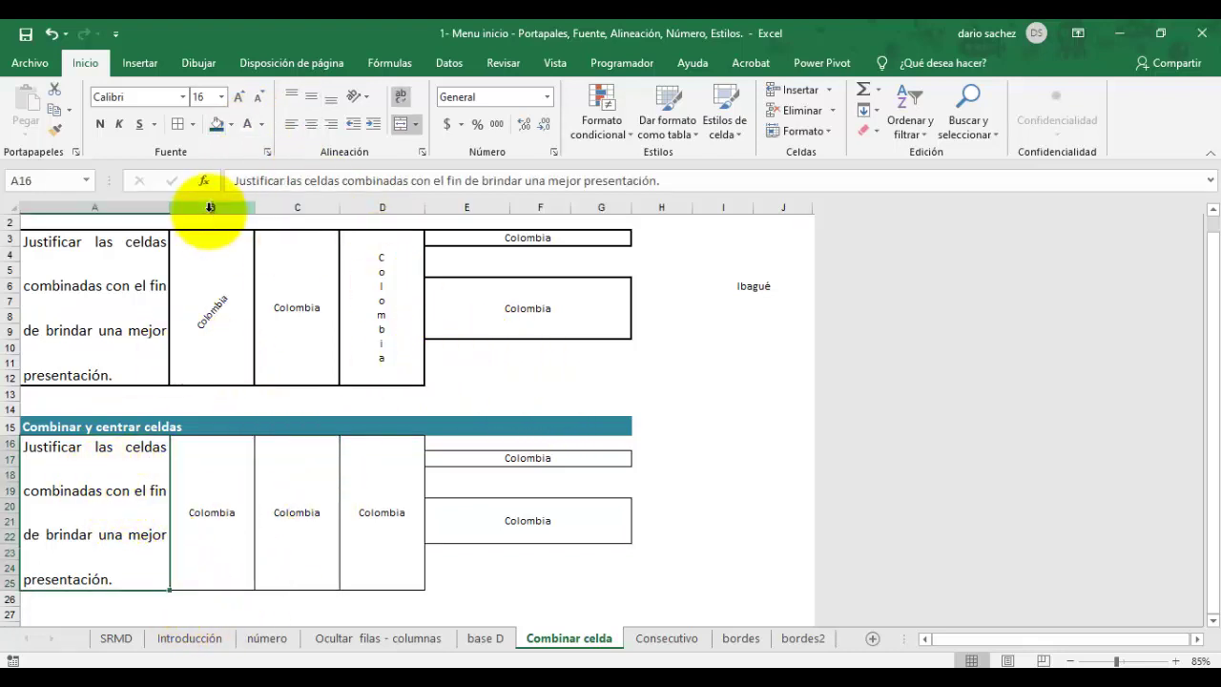
left_click(195, 124)
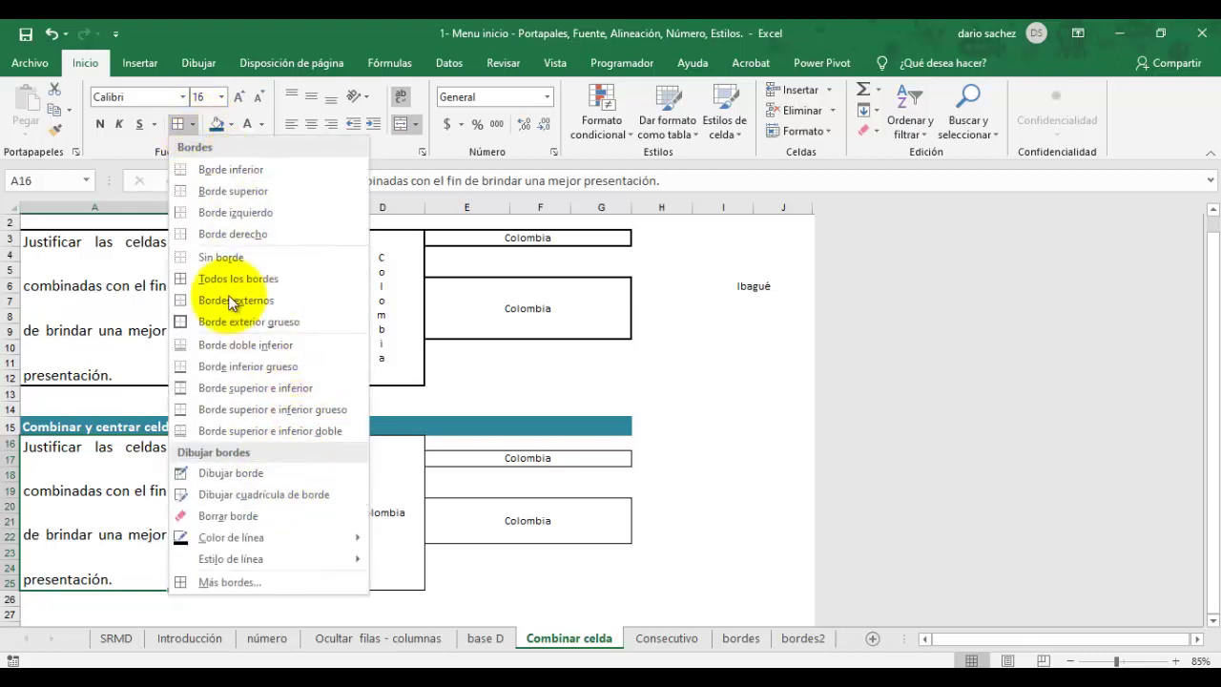
left_click(237, 322)
left_click(199, 467)
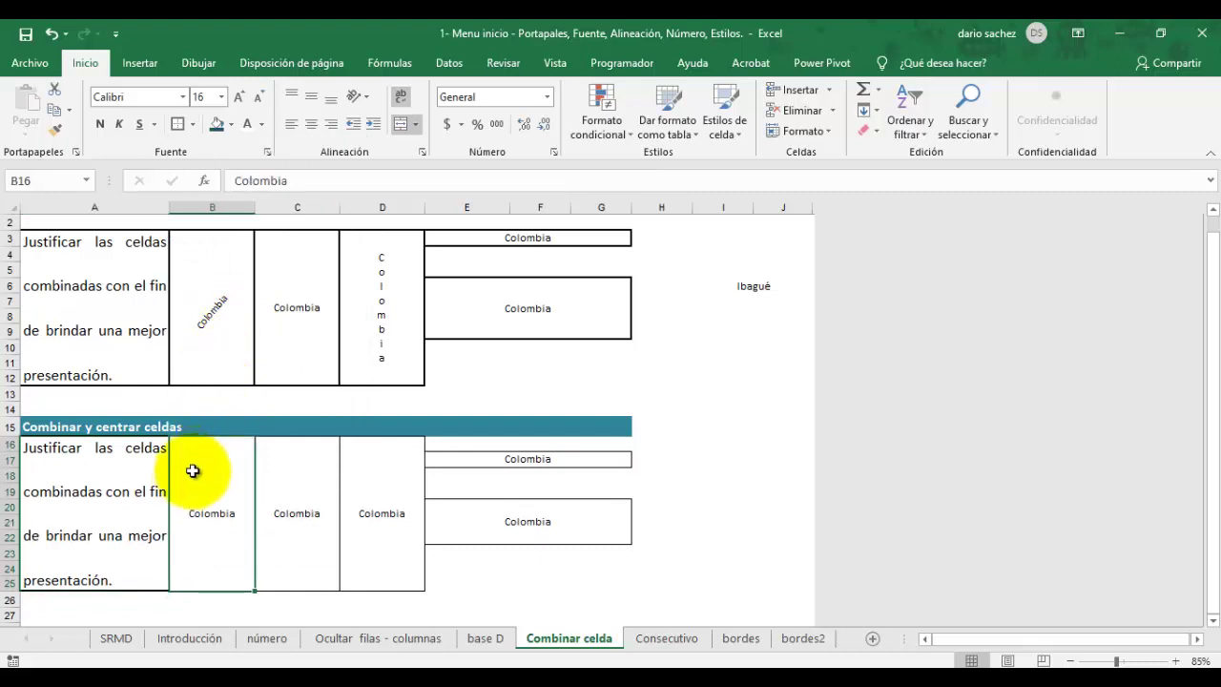
left_click(187, 125)
left_click(310, 486)
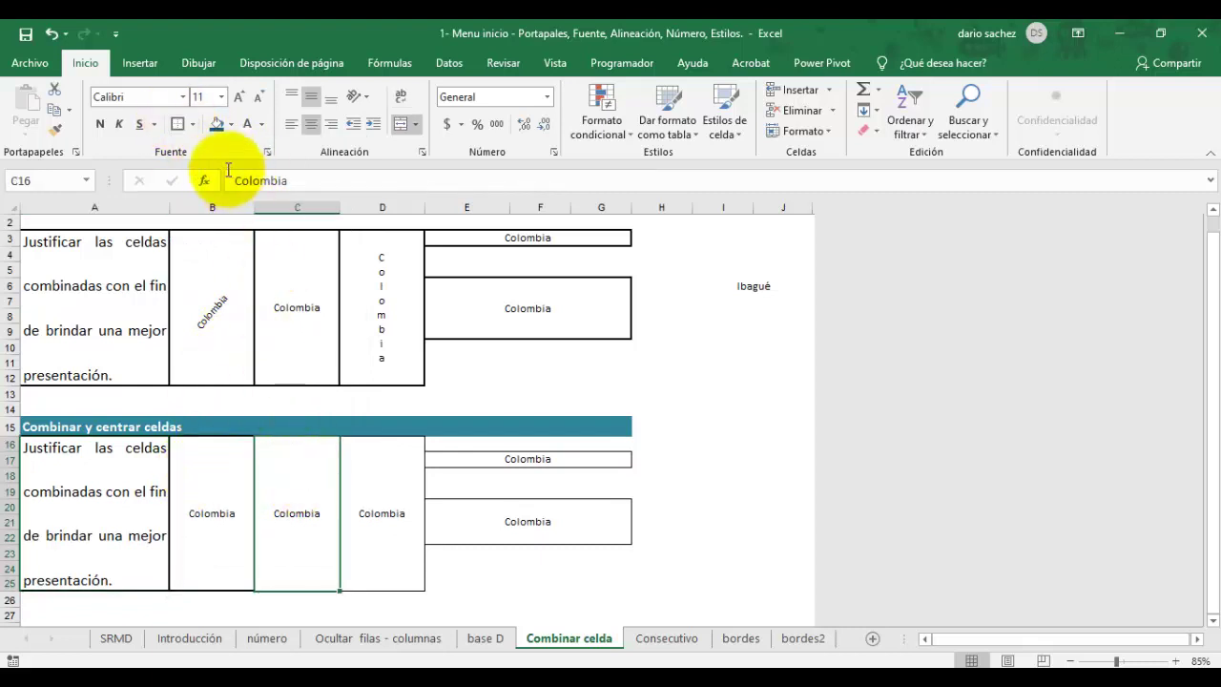
left_click(181, 130)
left_click(412, 544)
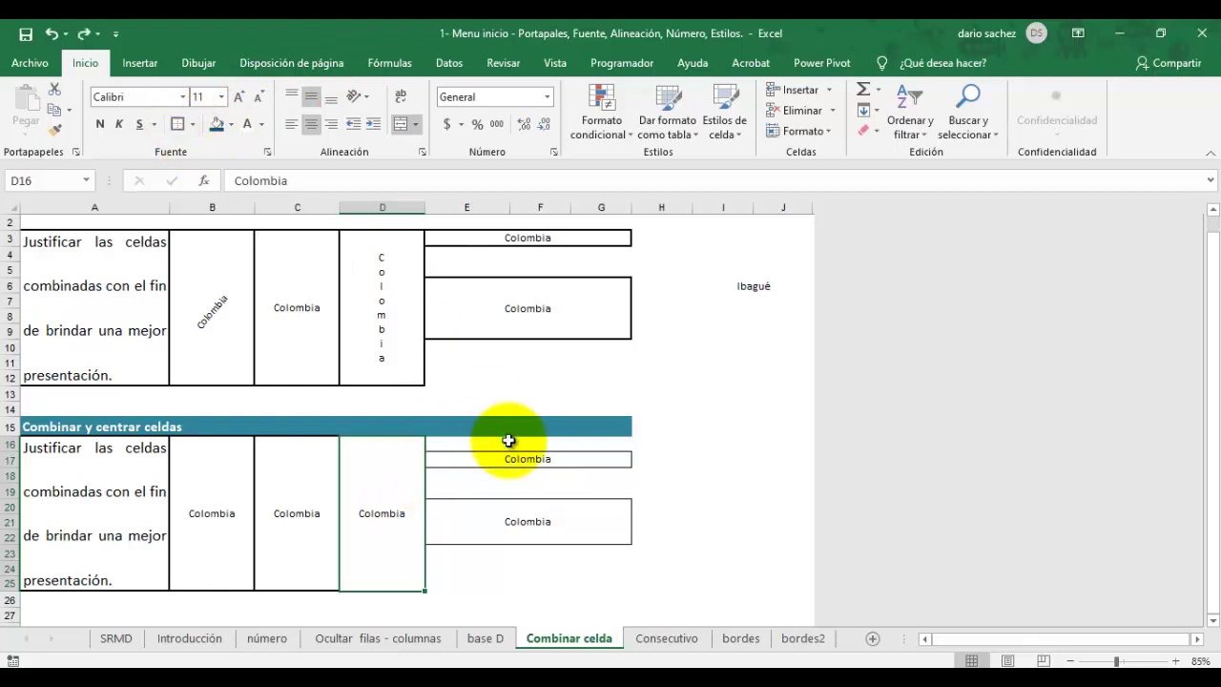
Step: Undo the thick outside borders on the merged cells in A16:D25
key("Left")
key("Left")
key("Left")
left_click(412, 500)
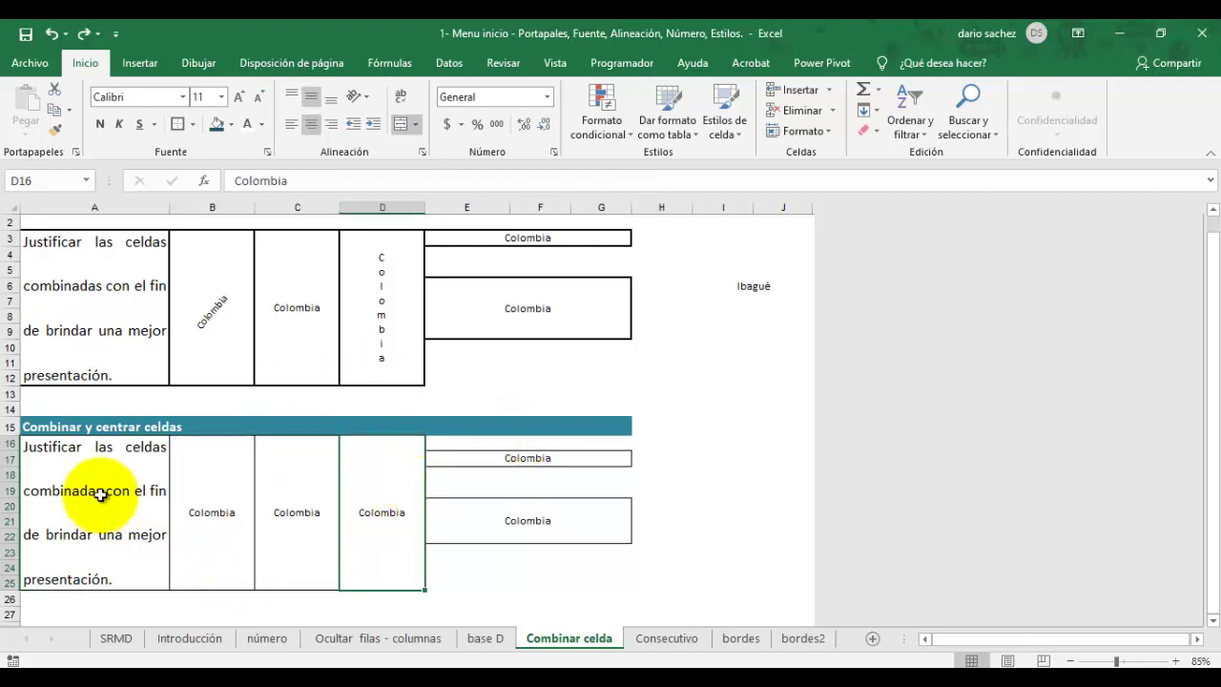
Step: In the cell format border settings for A16:D25, choose the thick solid line style and apply it to the outline and interior
left_click_drag(100, 494, 403, 493)
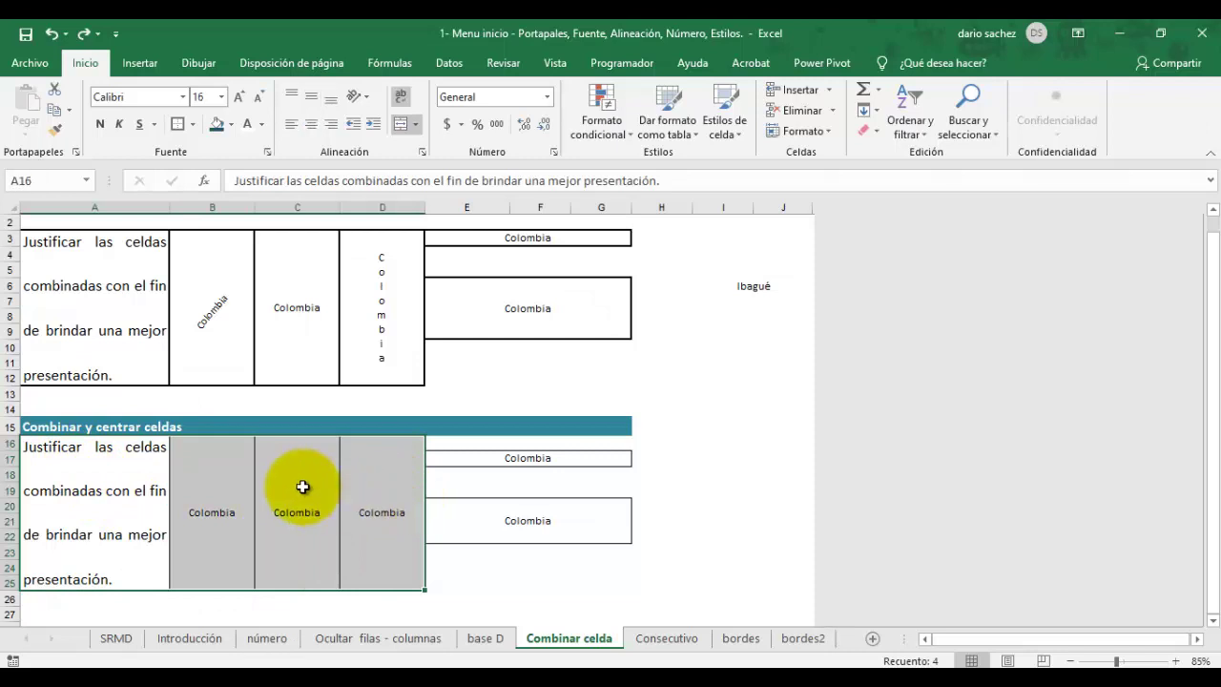
right_click(337, 481)
left_click(413, 408)
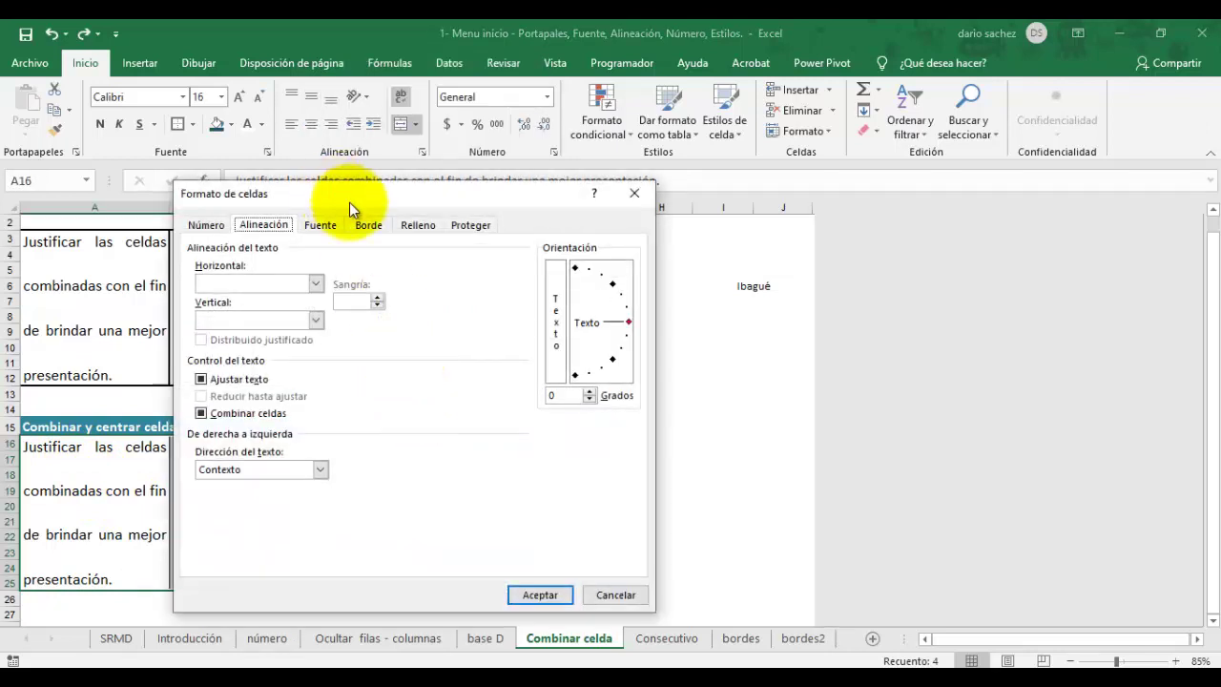
left_click(371, 225)
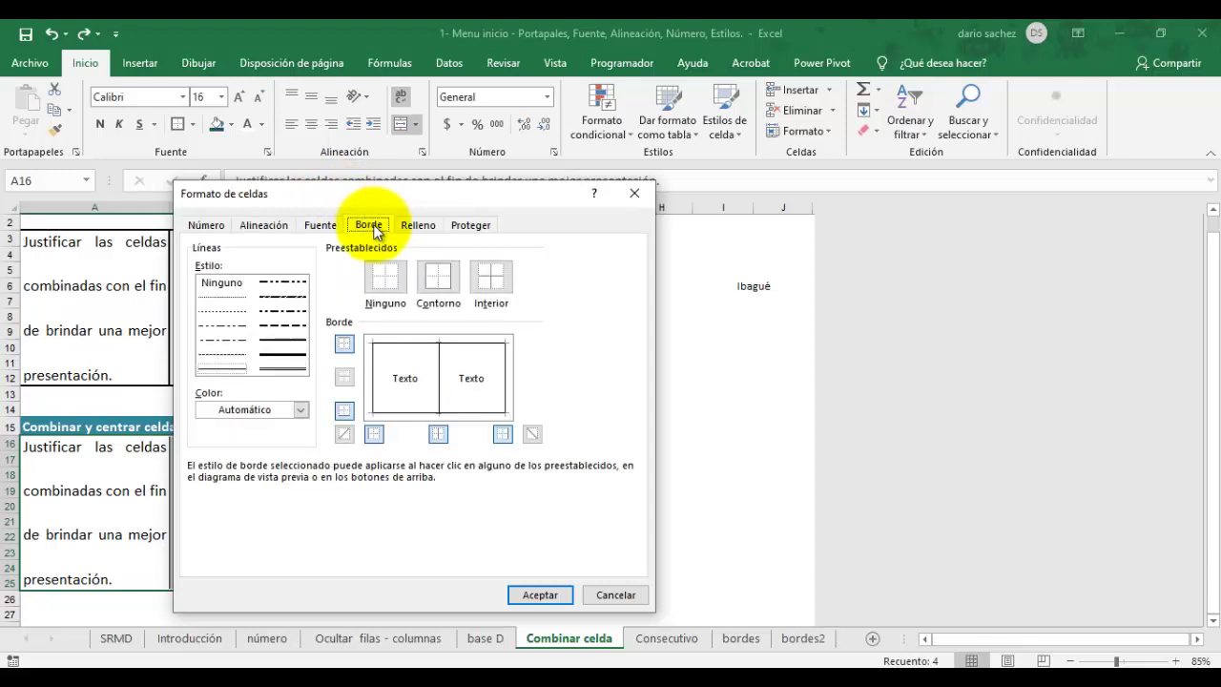
left_click(303, 356)
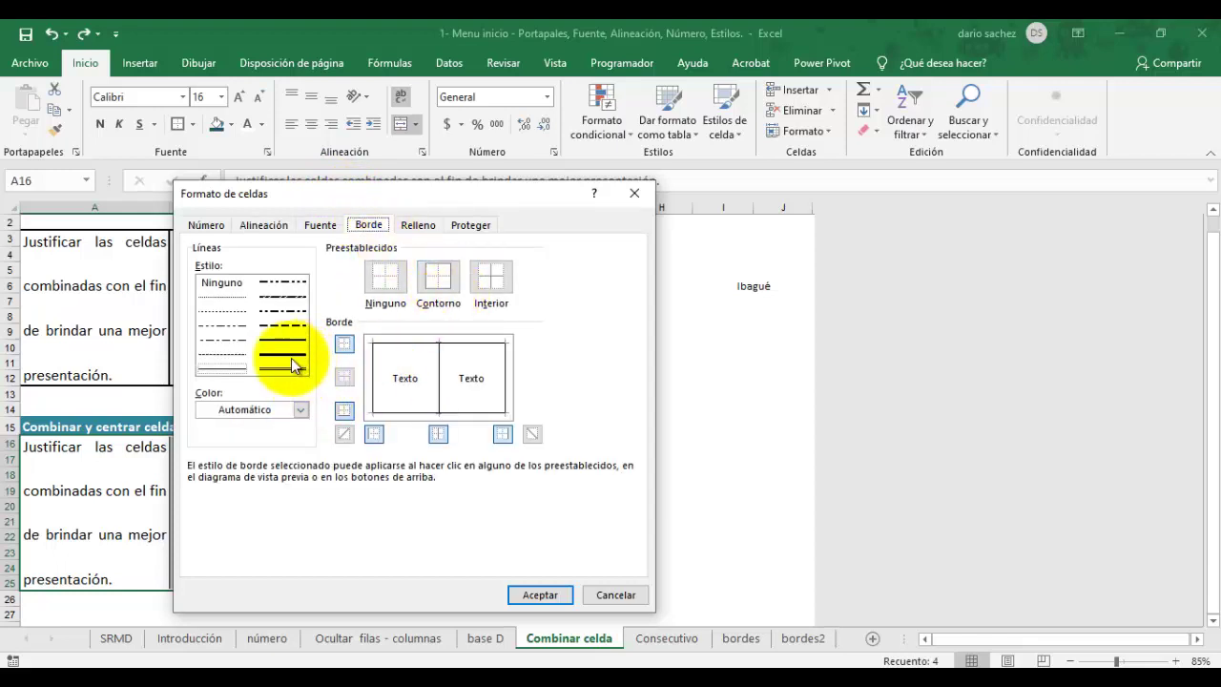
left_click(291, 366)
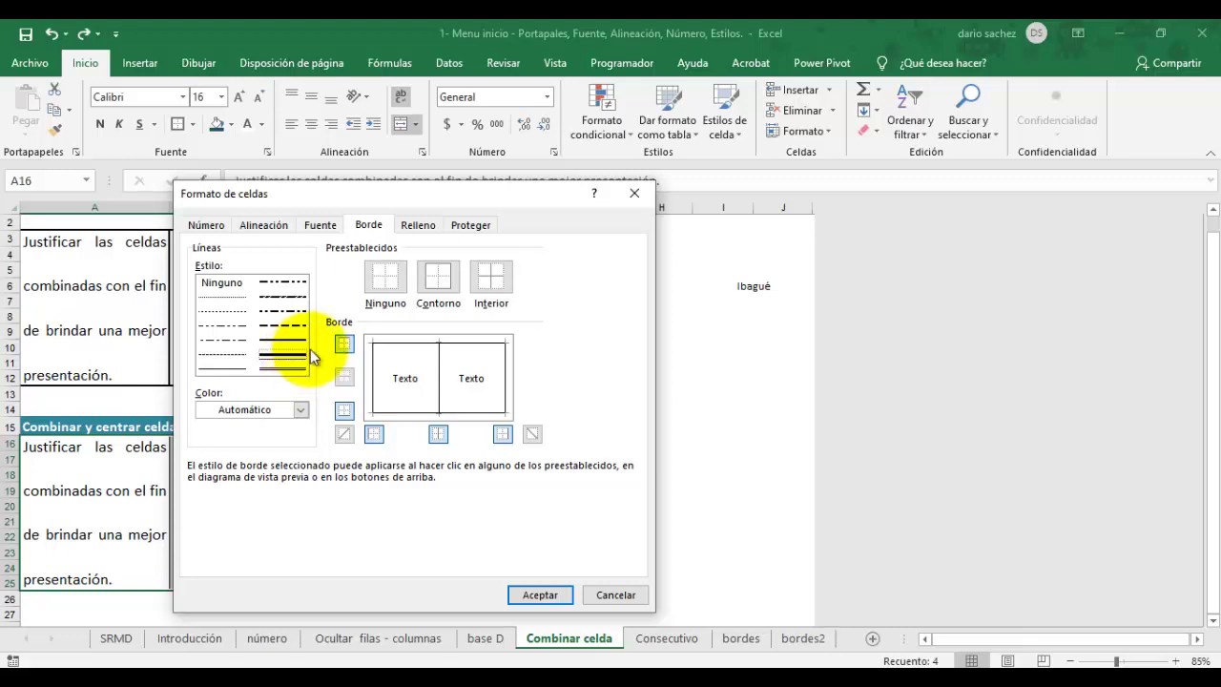
left_click(434, 277)
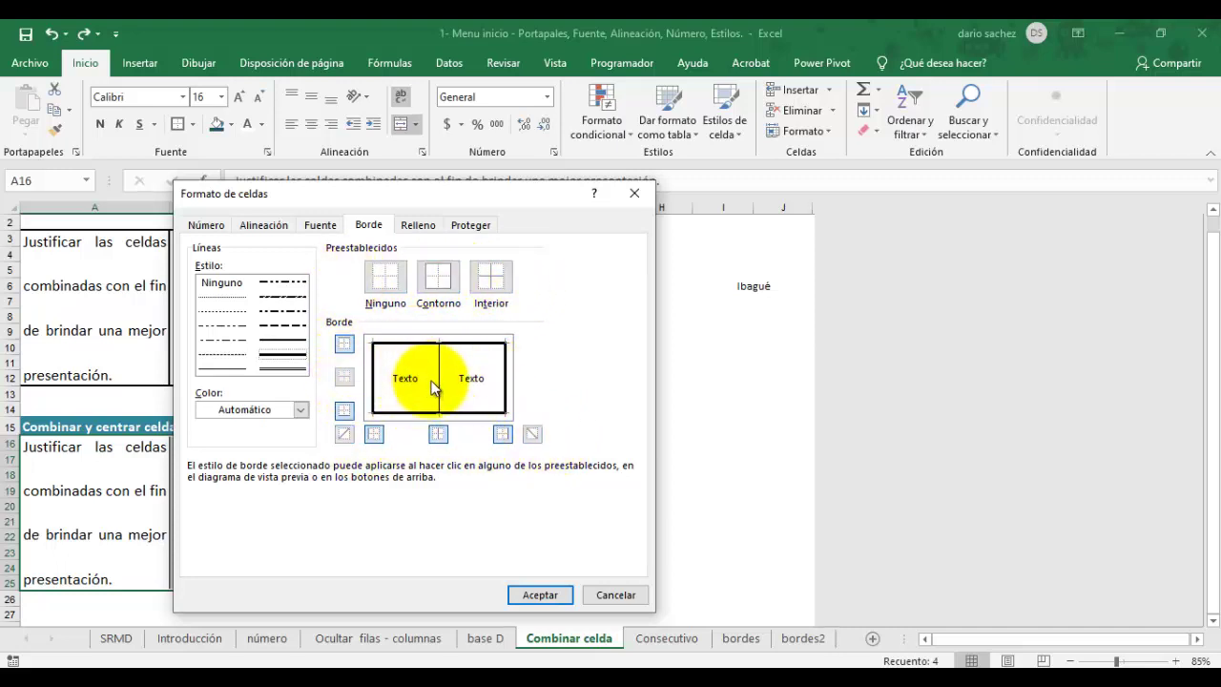
left_click(493, 277)
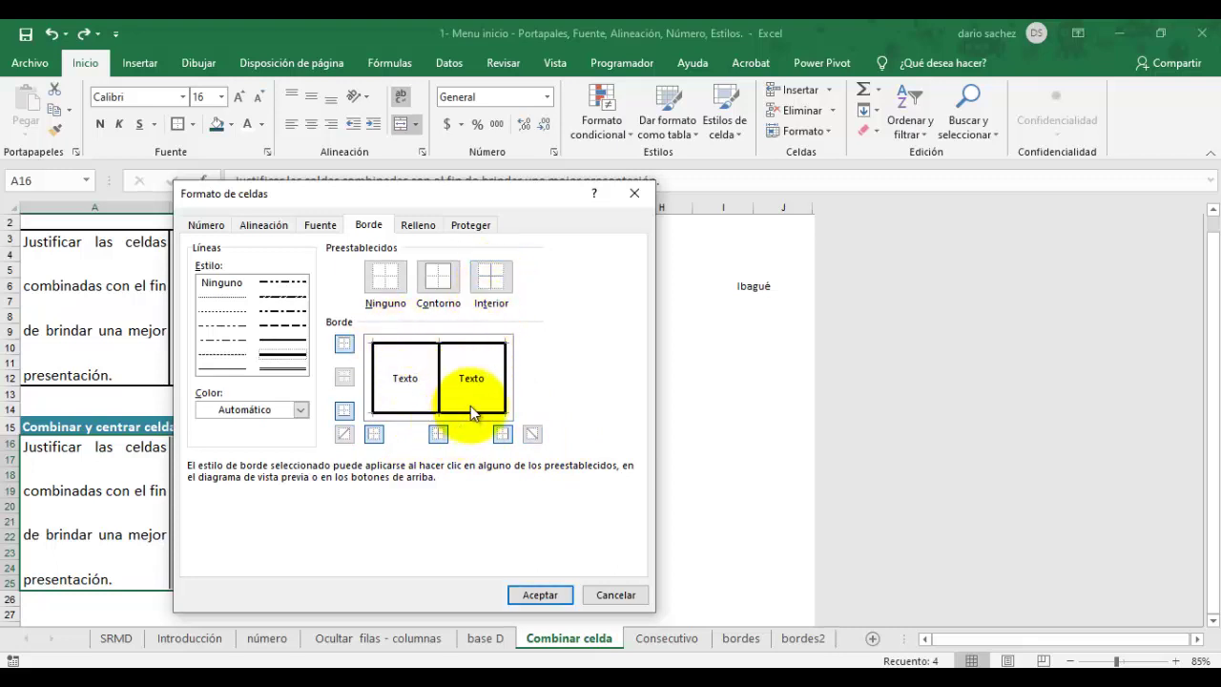
Step: Recolor the thick interior and outline borders of A16:D25 to dark orange and apply the cell format
left_click(300, 410)
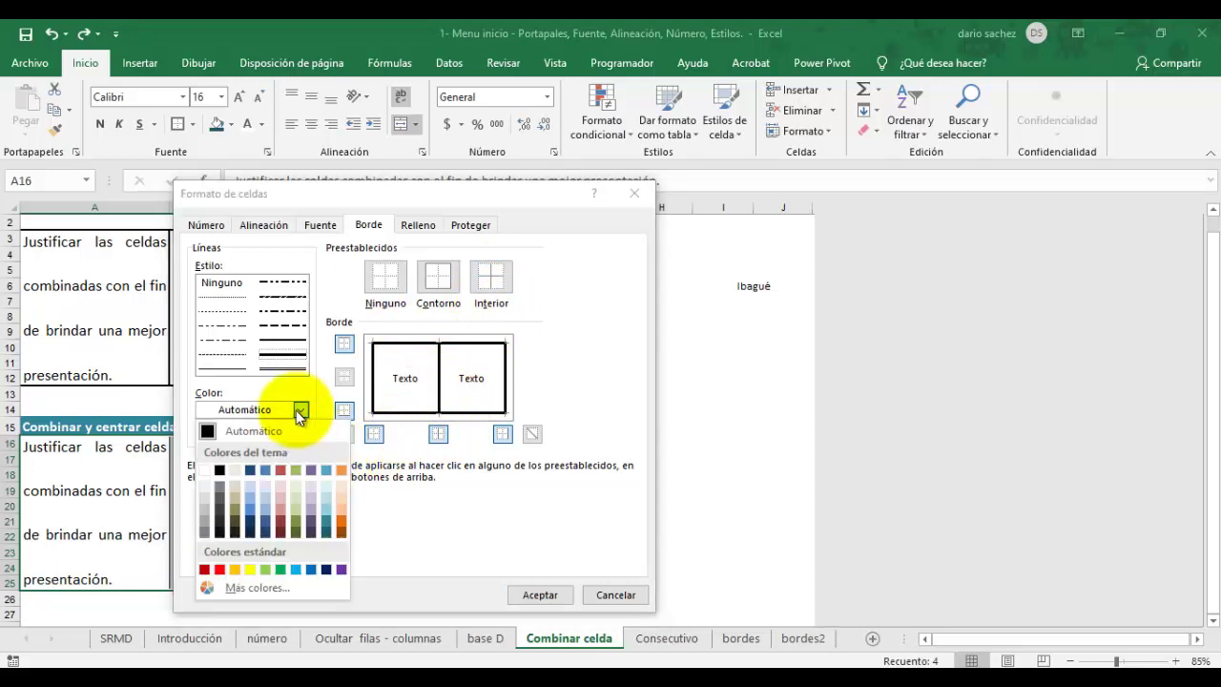
left_click(342, 520)
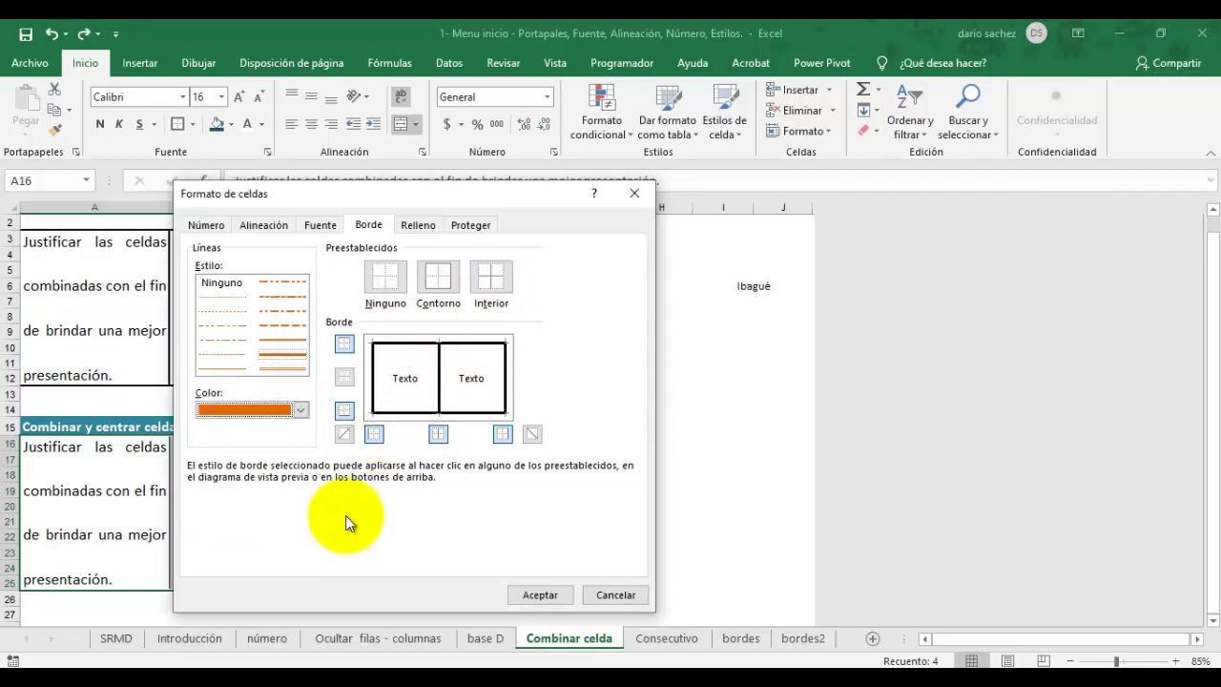
left_click(486, 279)
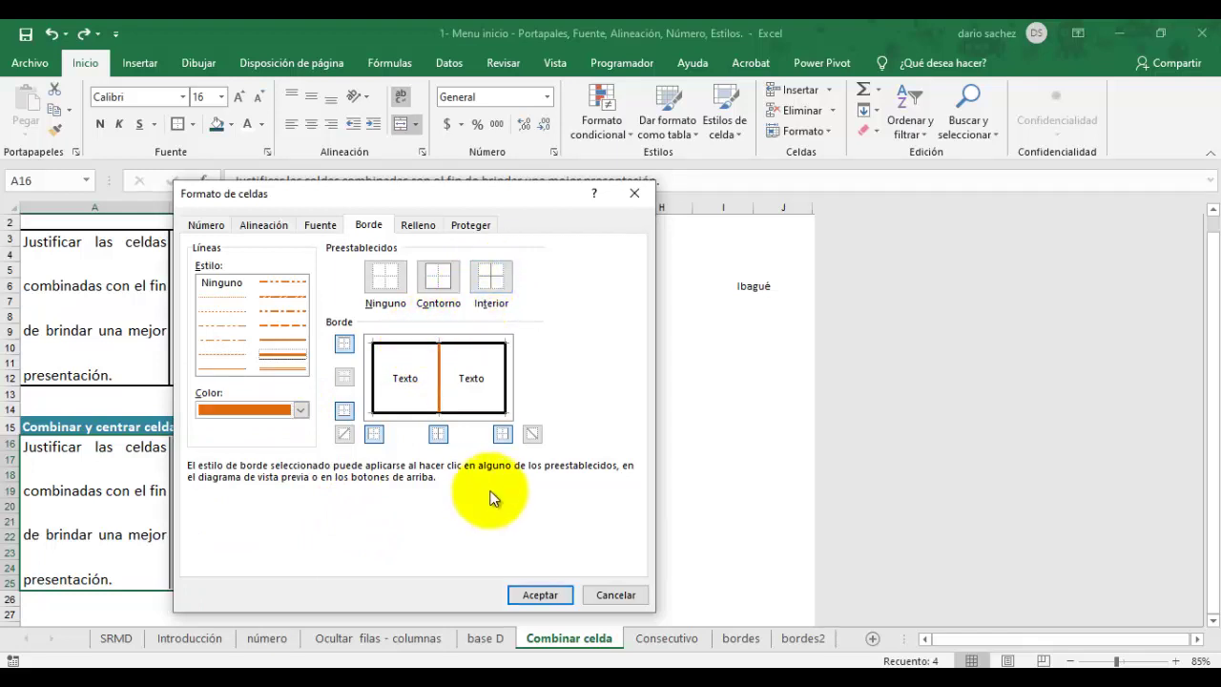
left_click(441, 286)
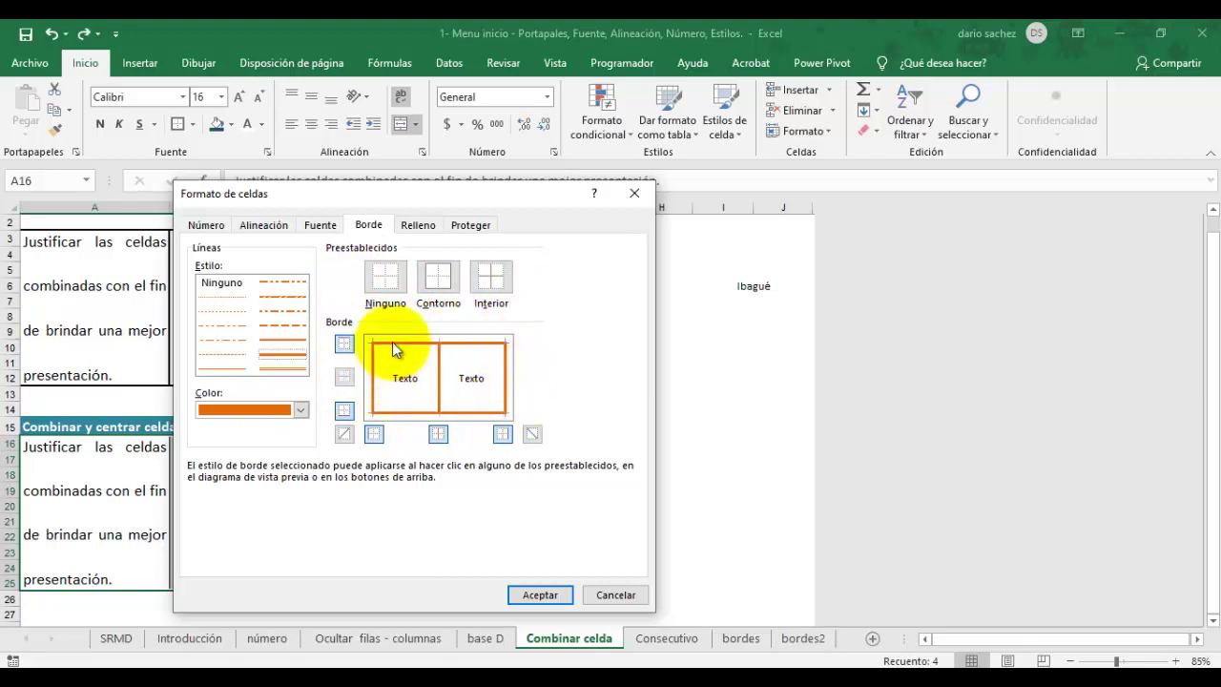
left_click(540, 594)
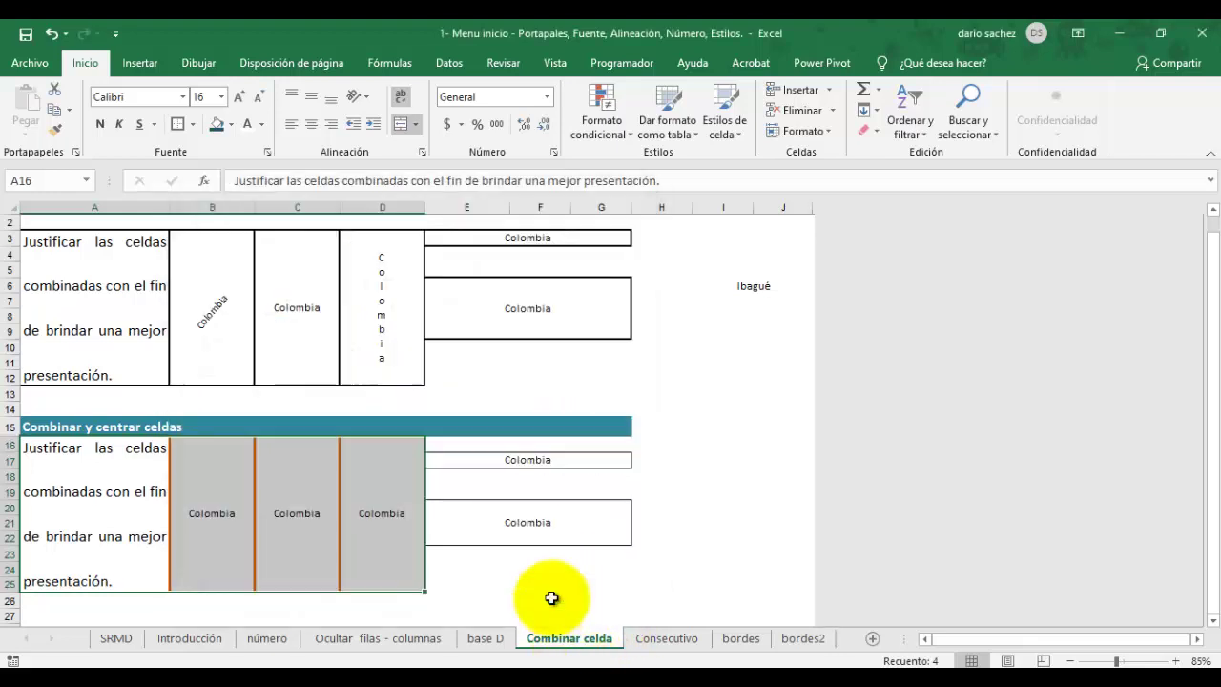
left_click(469, 520)
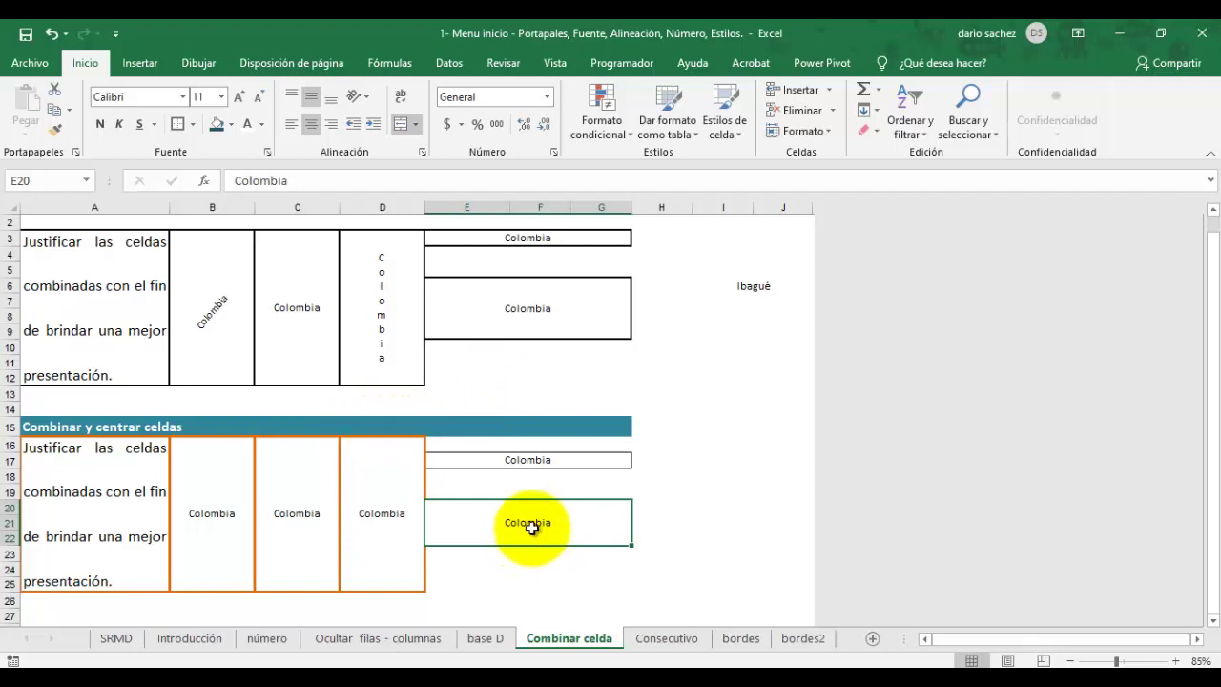
left_click(658, 522)
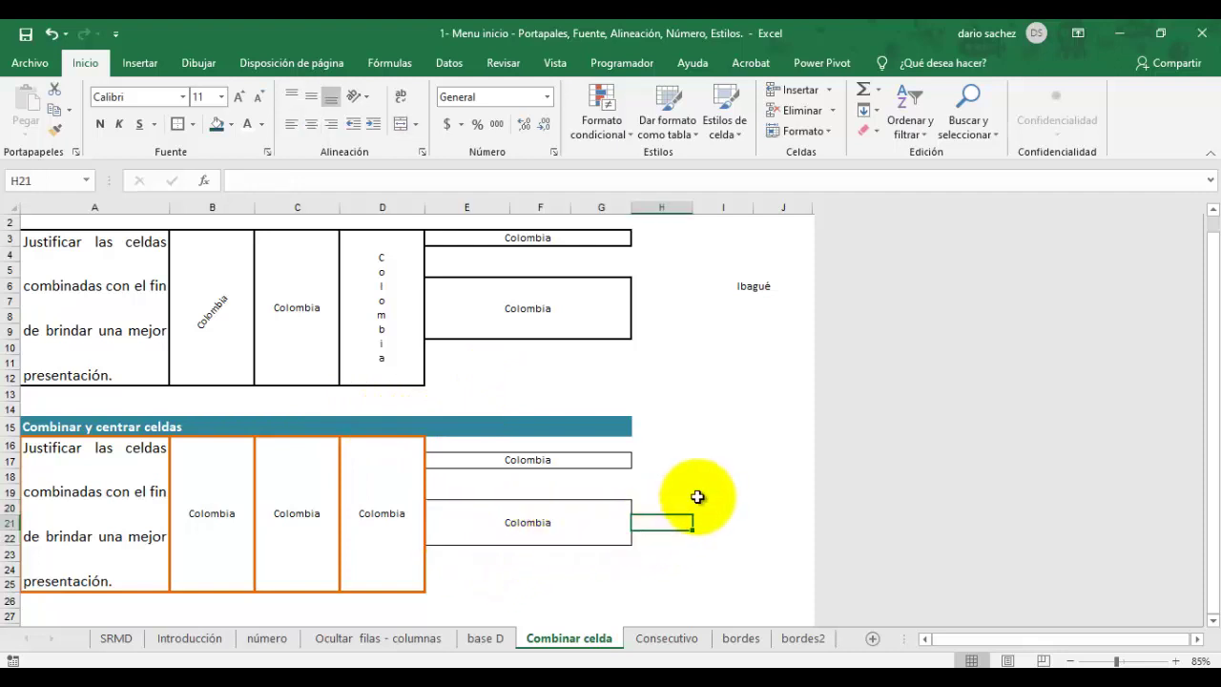
Step: Apply the thick outside border to the merged cells E20:G22 and E17:G17
left_click(552, 522)
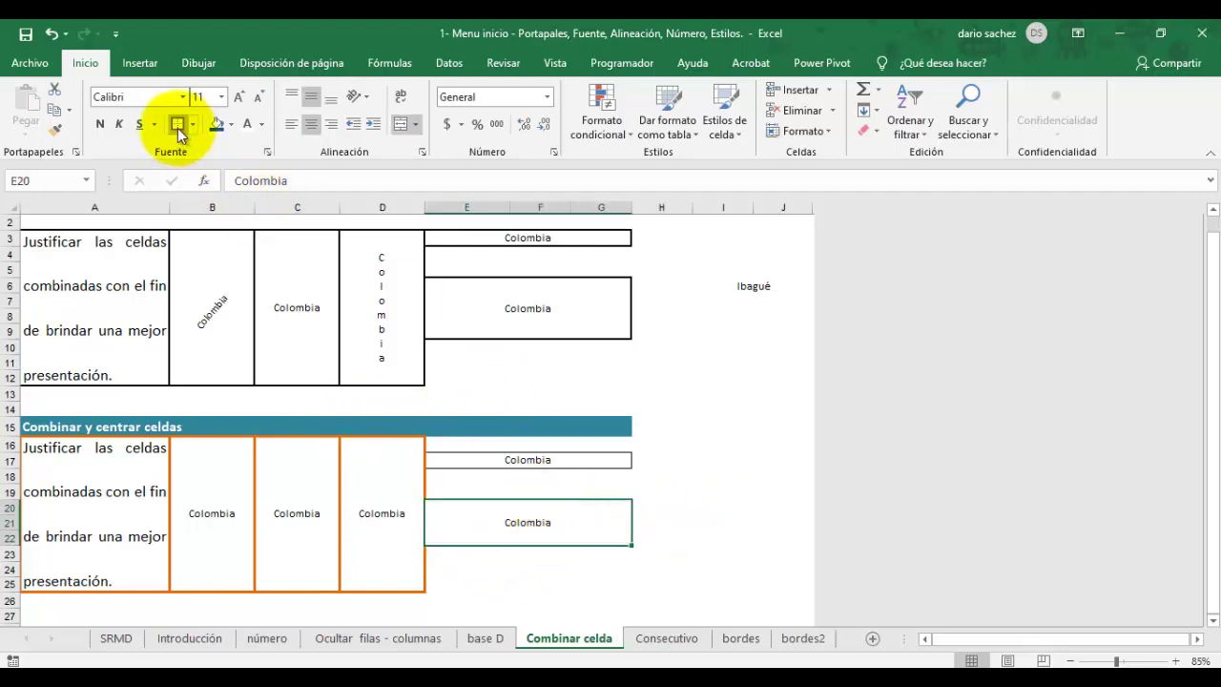
left_click(519, 459)
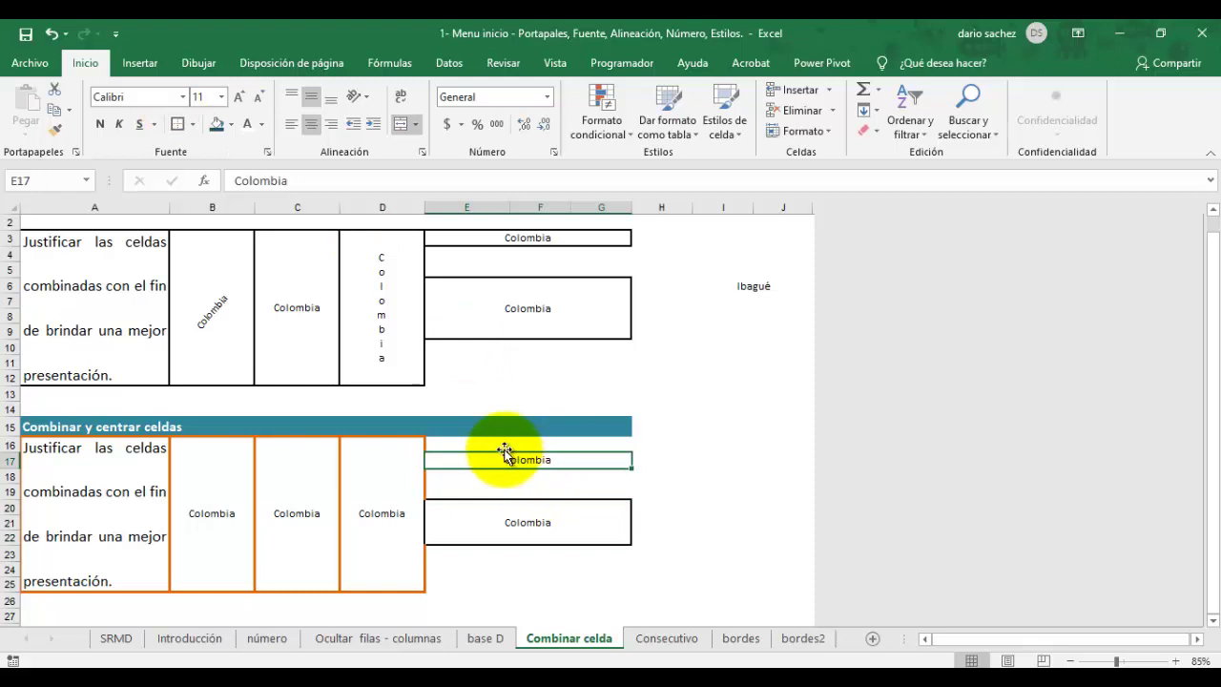
left_click(176, 125)
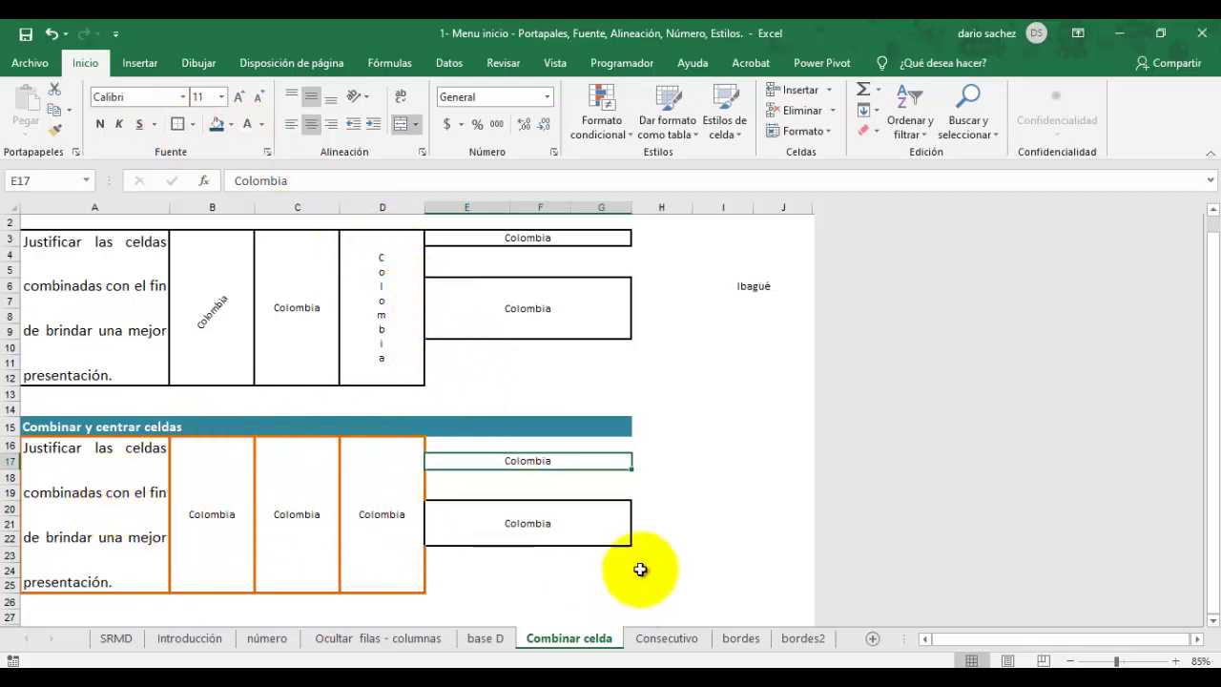
left_click(675, 468)
Step: Give merged cell E20:G22 a dark orange outline with the thick solid line style through the cell format settings
left_click(482, 523)
right_click(483, 522)
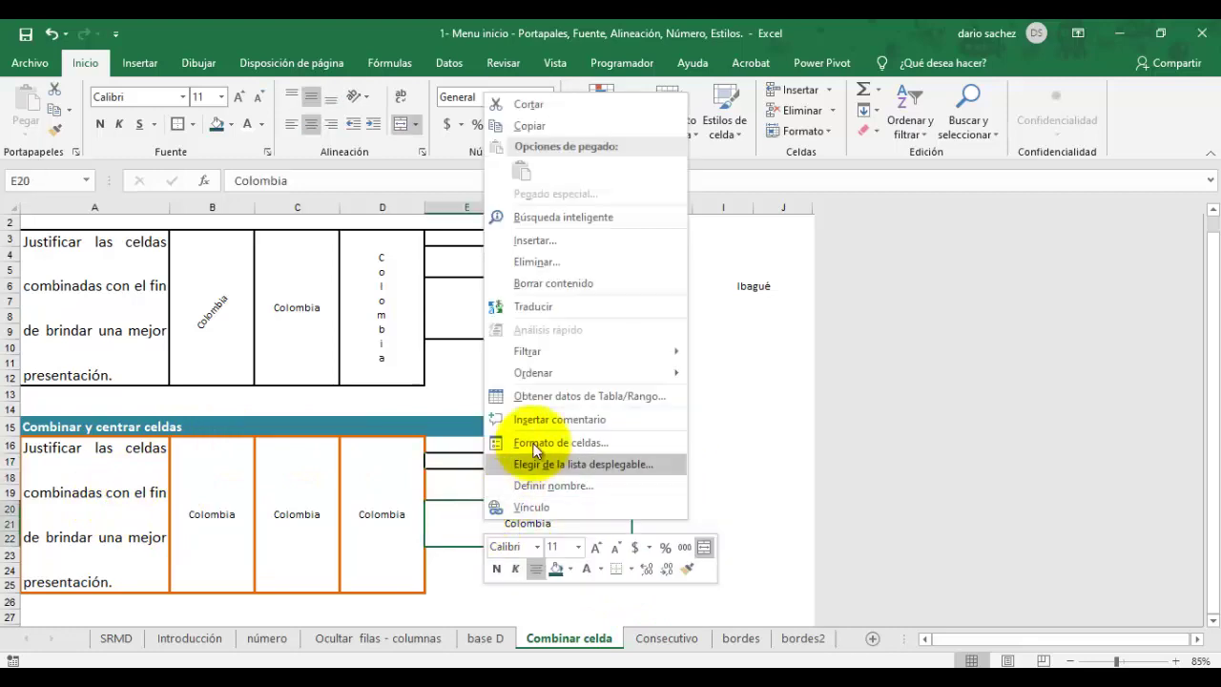
left_click(572, 443)
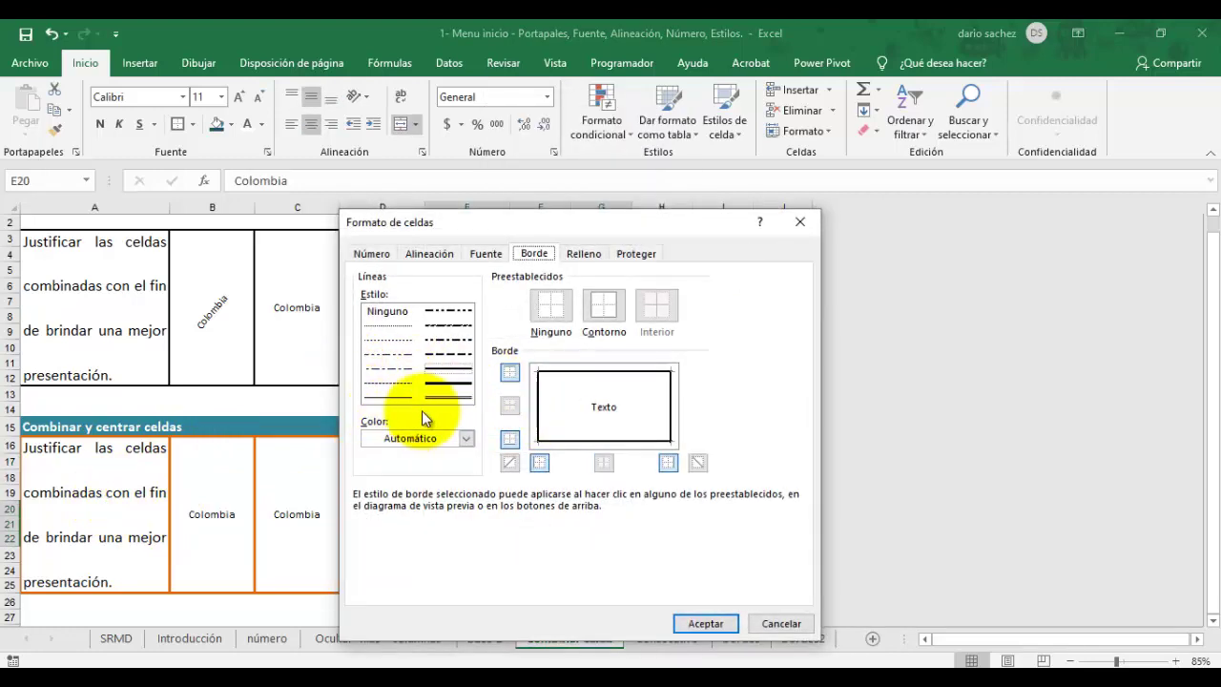
left_click(466, 438)
left_click(505, 550)
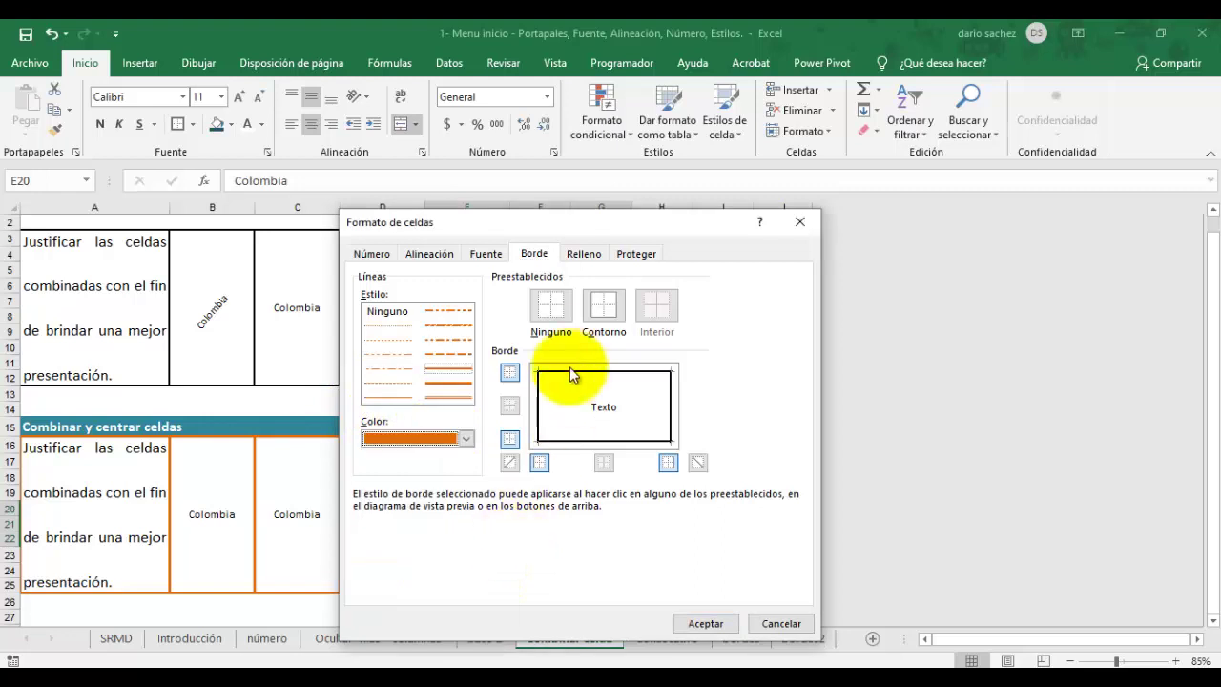
left_click(606, 318)
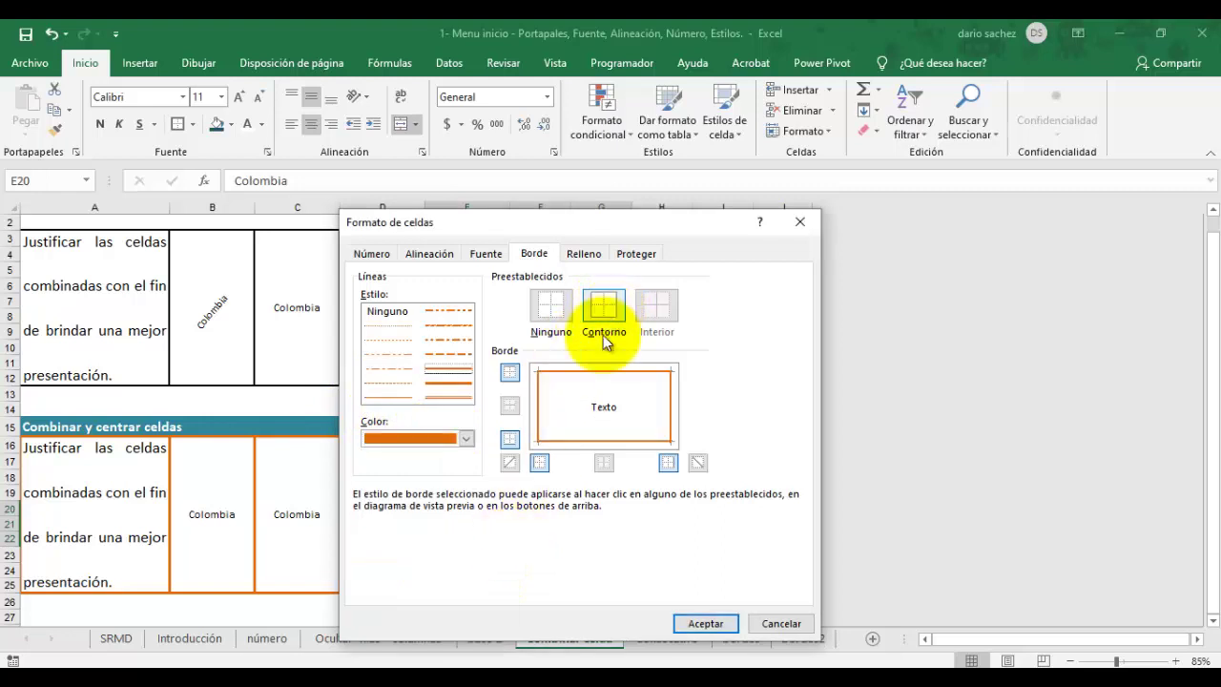
left_click(459, 385)
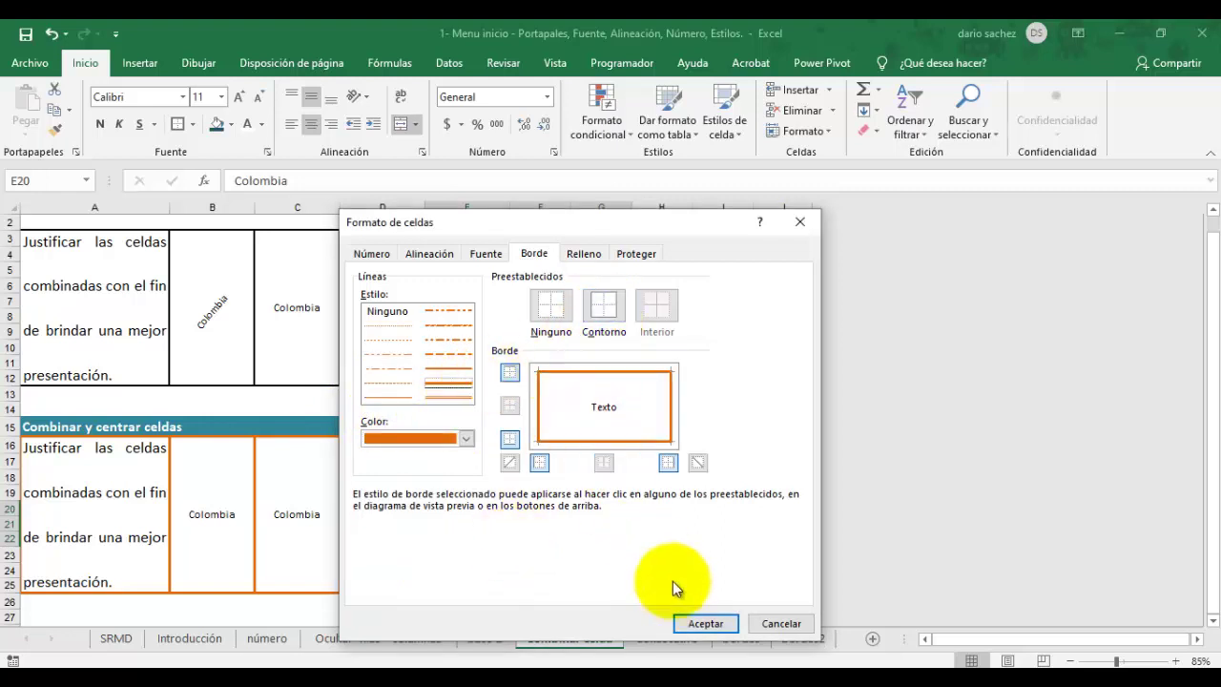
left_click(703, 623)
left_click(661, 527)
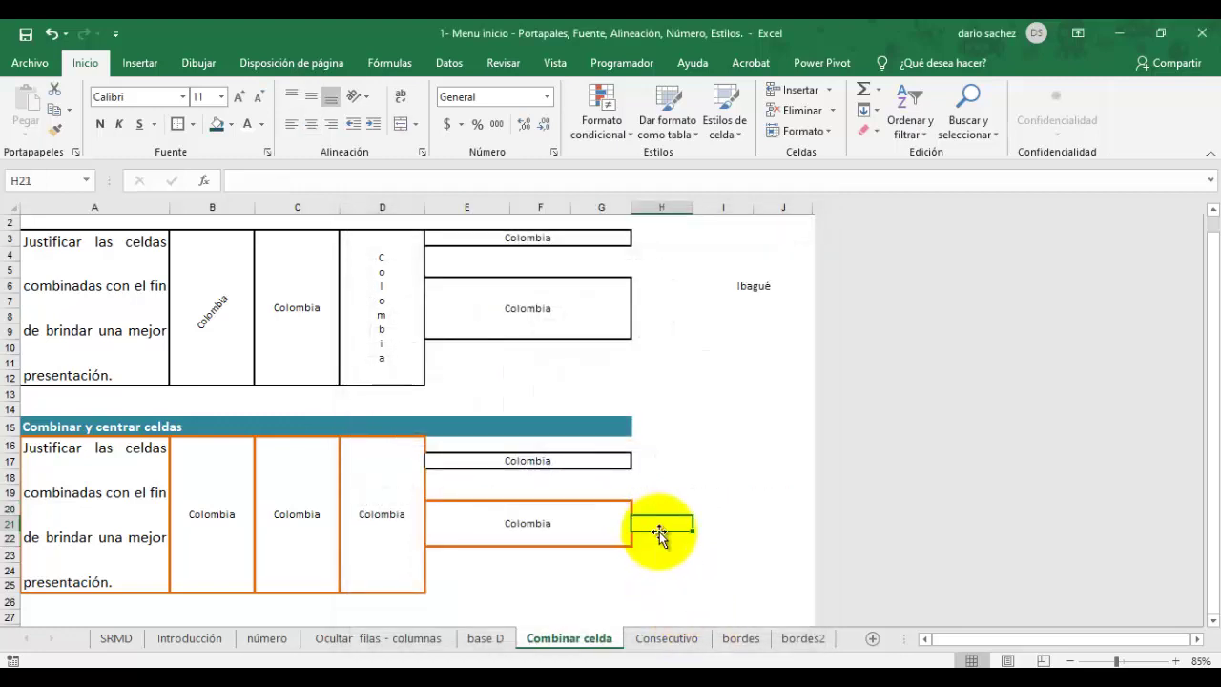
Step: Give merged cell E17:G17 the same thick dark orange outline through the cell format settings
left_click(531, 462)
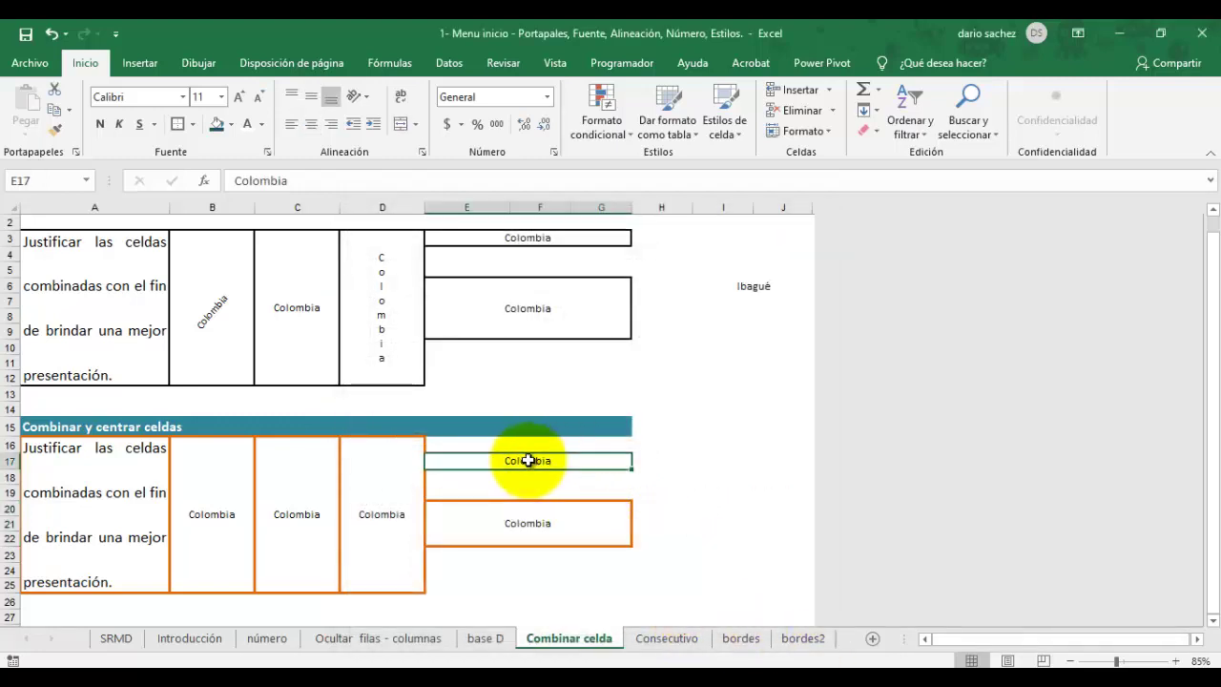
right_click(532, 462)
left_click(610, 382)
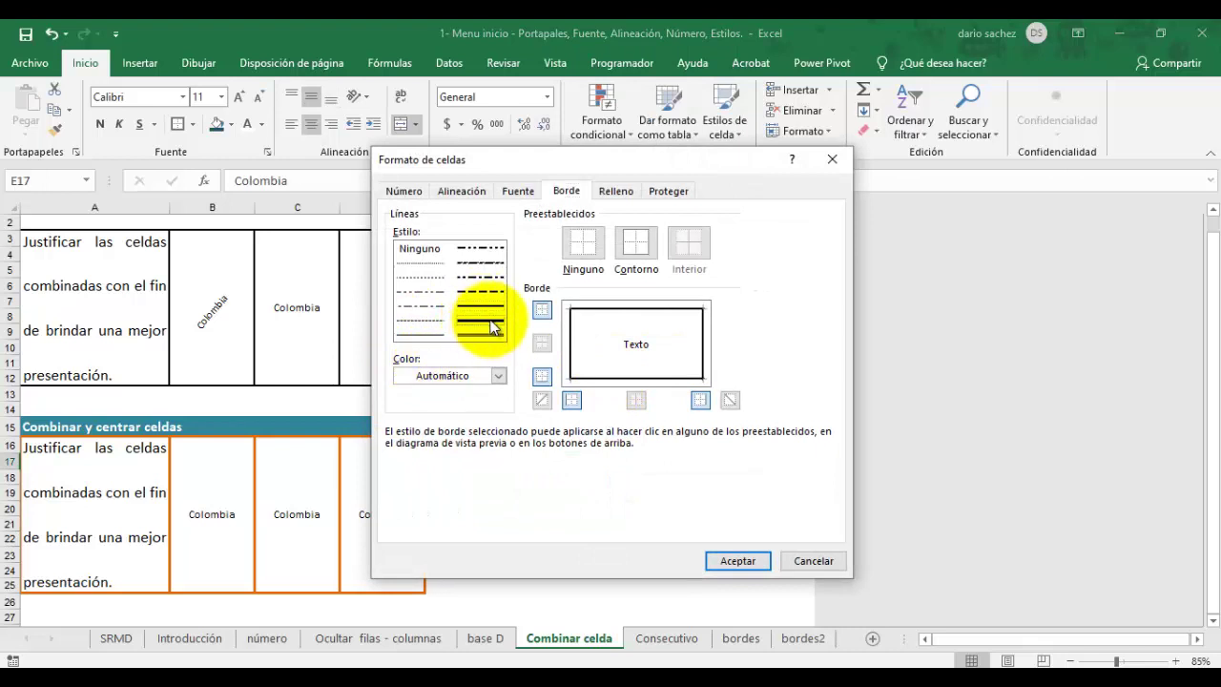
left_click(498, 376)
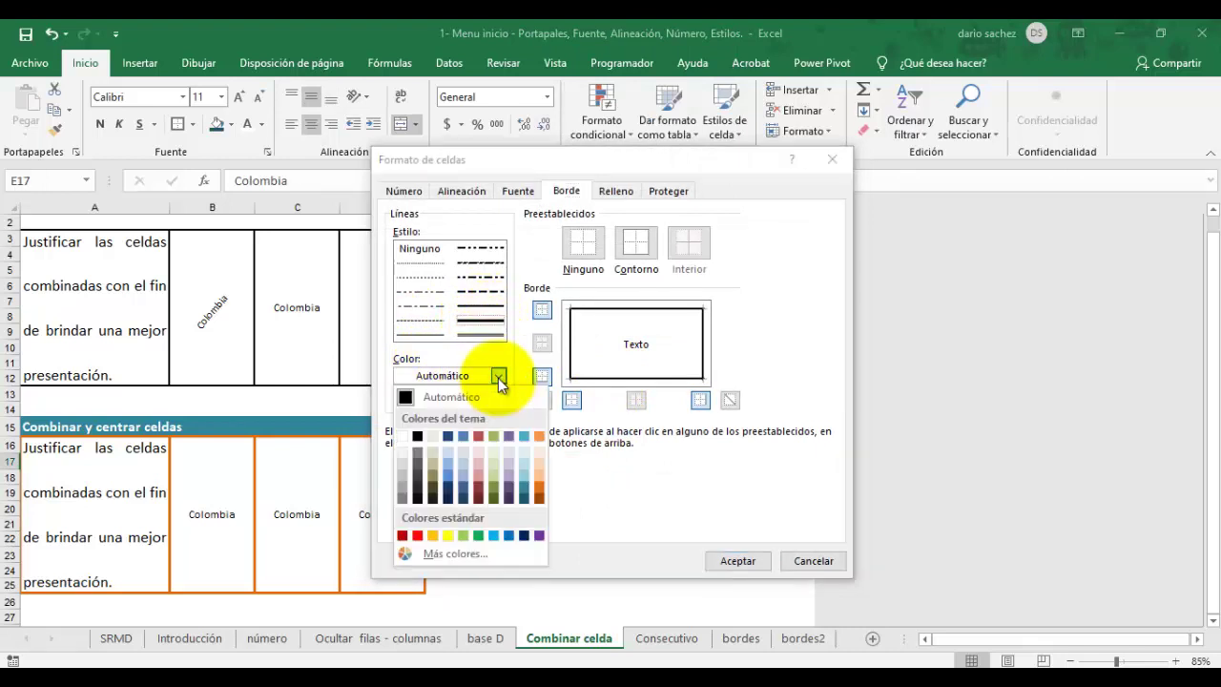
left_click(538, 487)
left_click(639, 246)
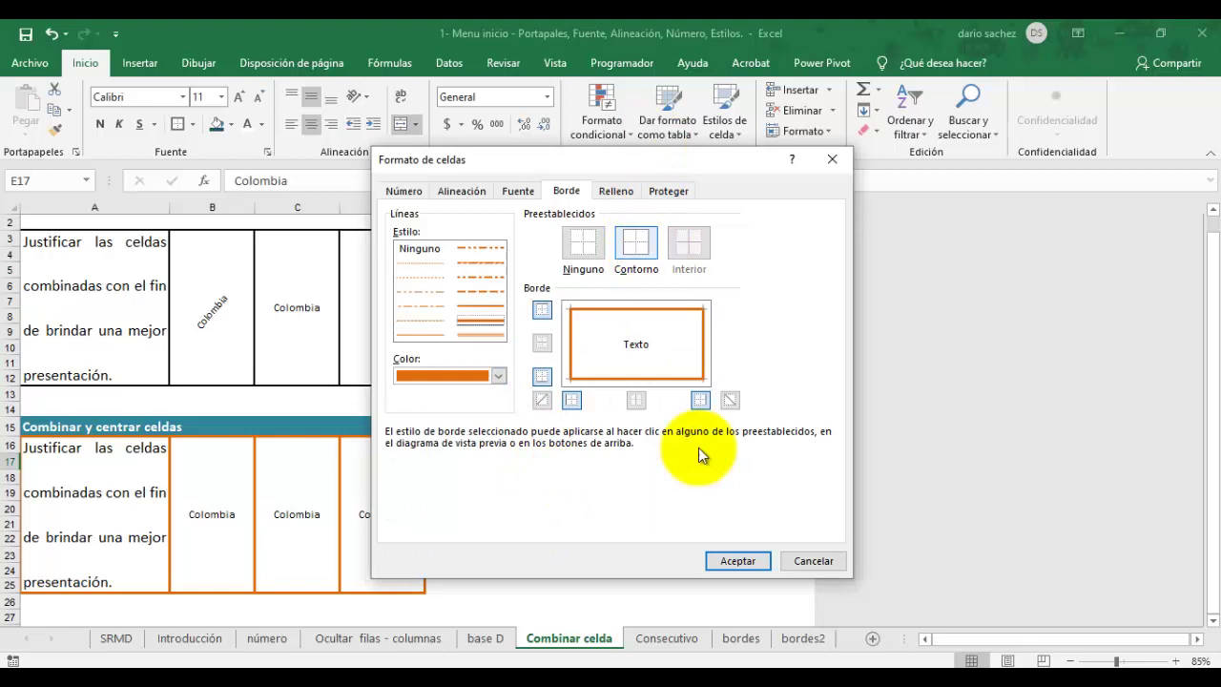
left_click(739, 560)
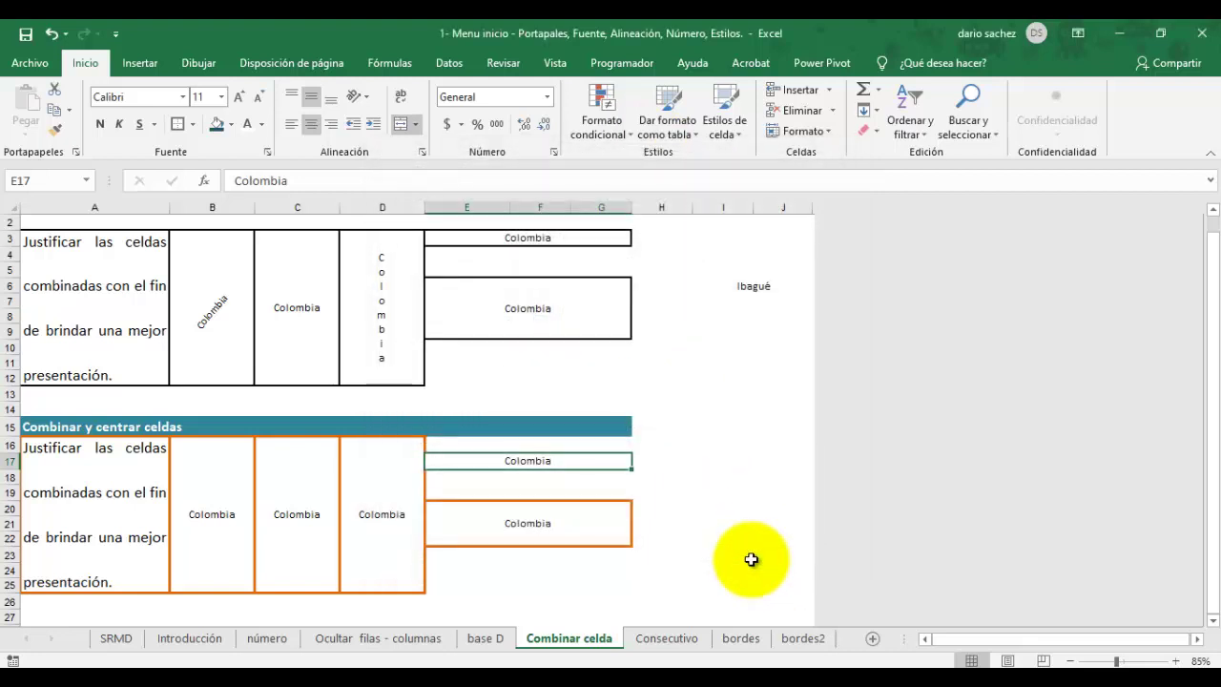
left_click(668, 427)
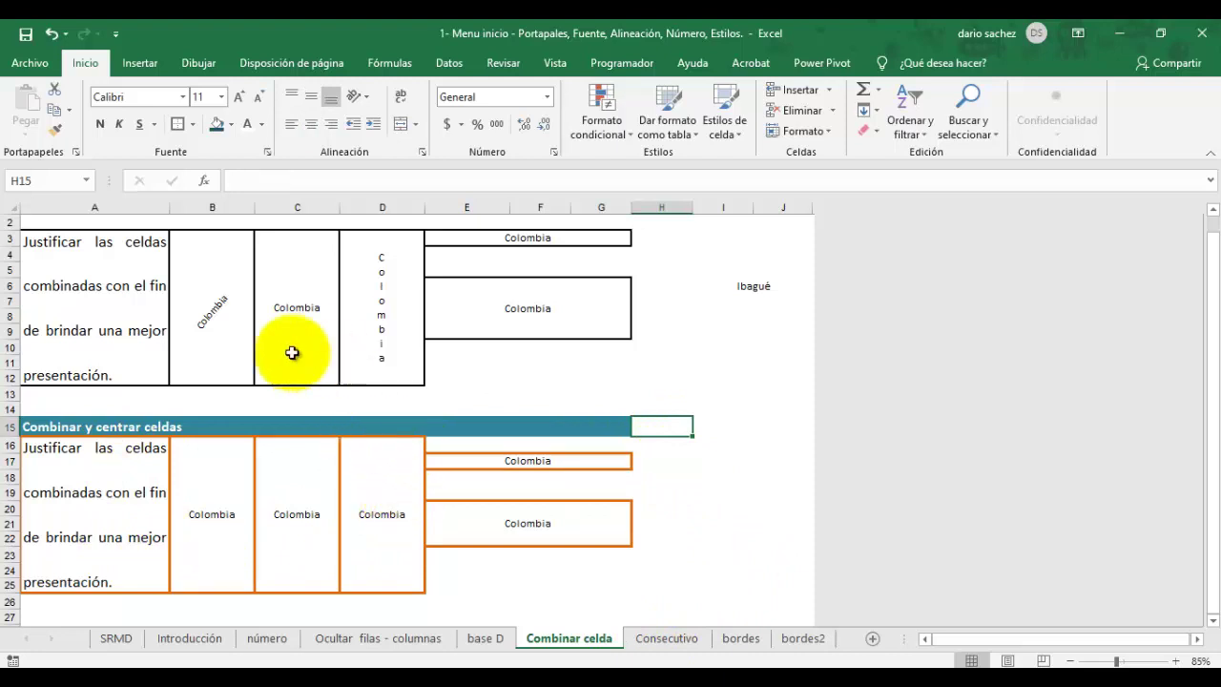
Step: Orient the text of merged cell B16 at an ascending angle (Ángulo ascendente), matching the sample above it
left_click_drag(234, 319, 377, 319)
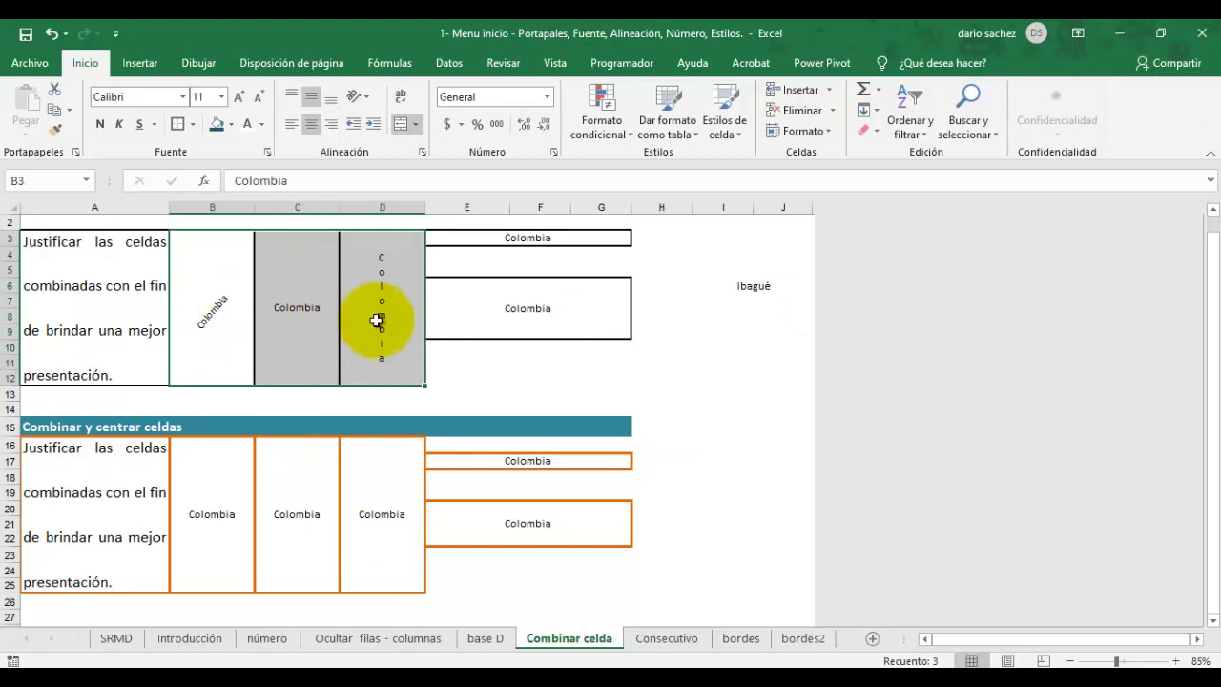
left_click(289, 547)
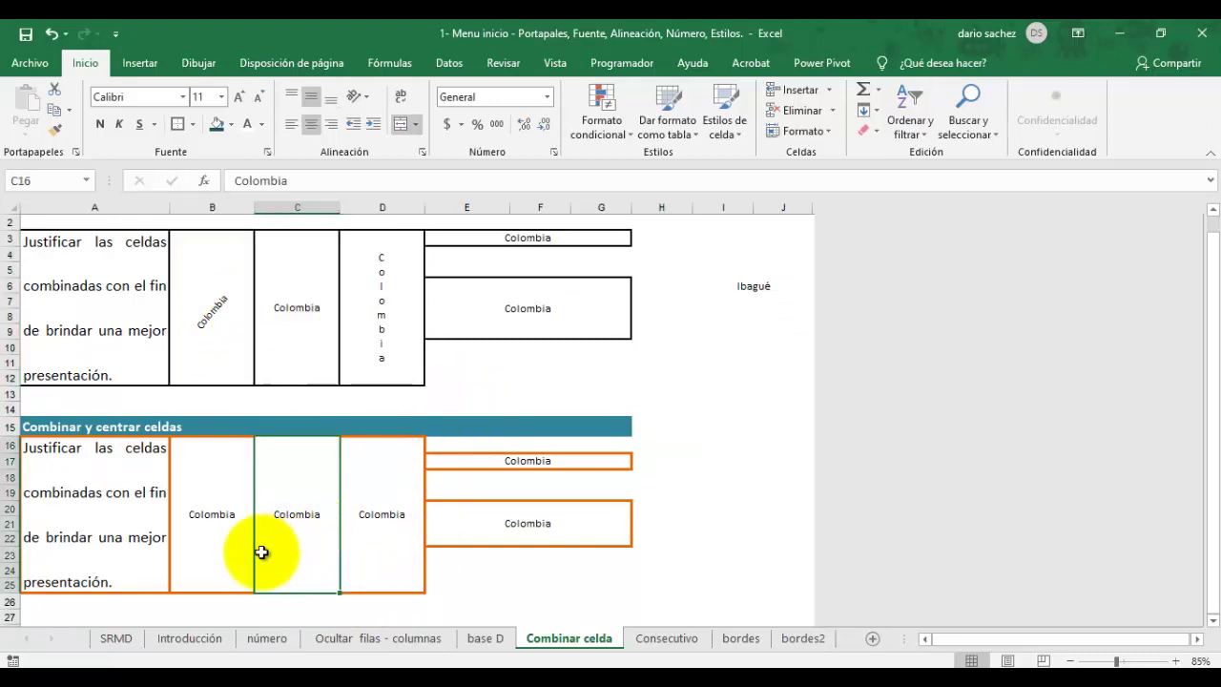
left_click(213, 505)
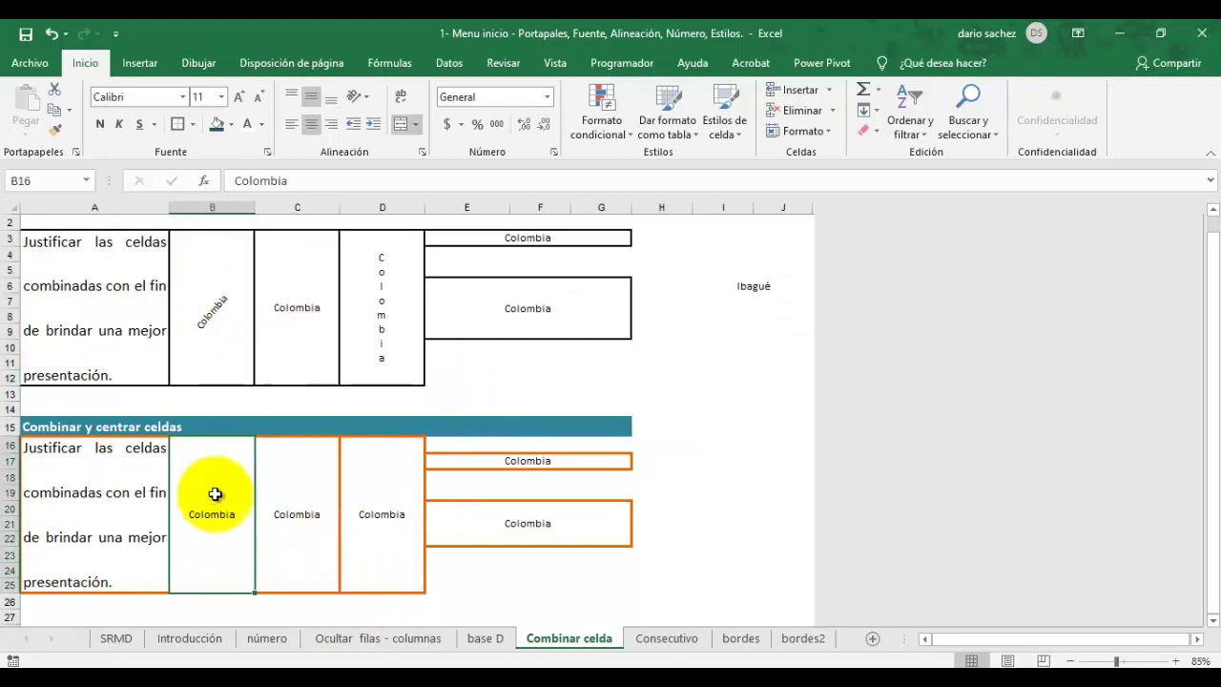
left_click(357, 98)
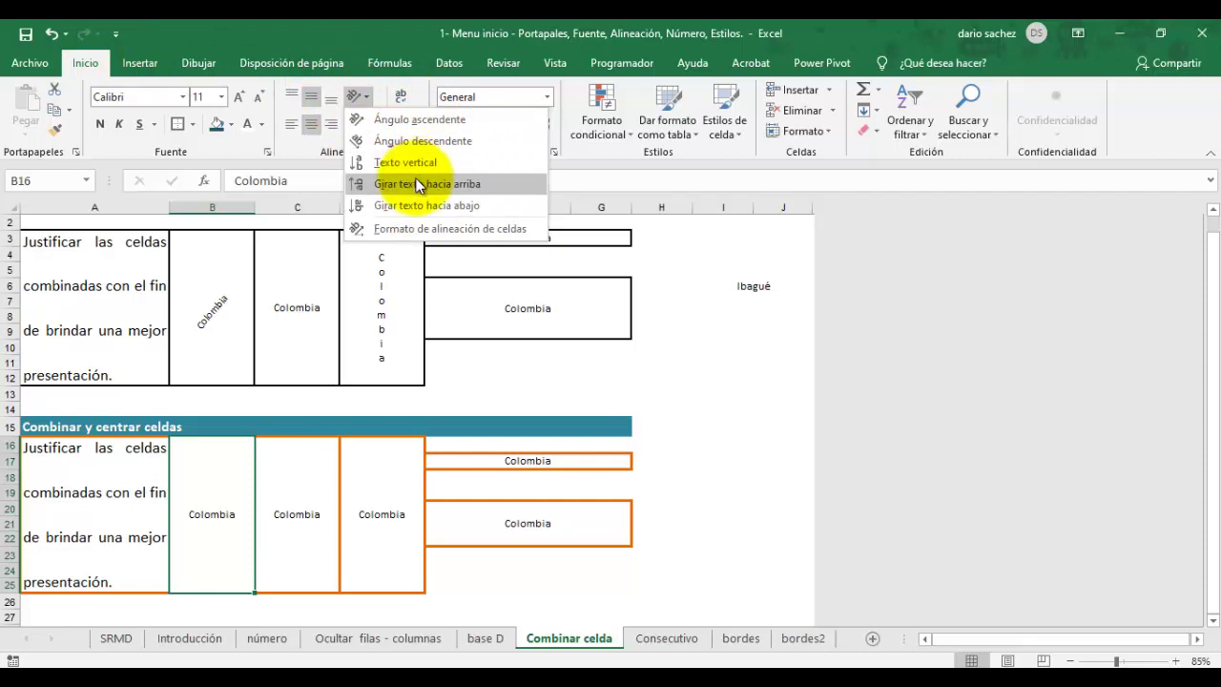
left_click(448, 118)
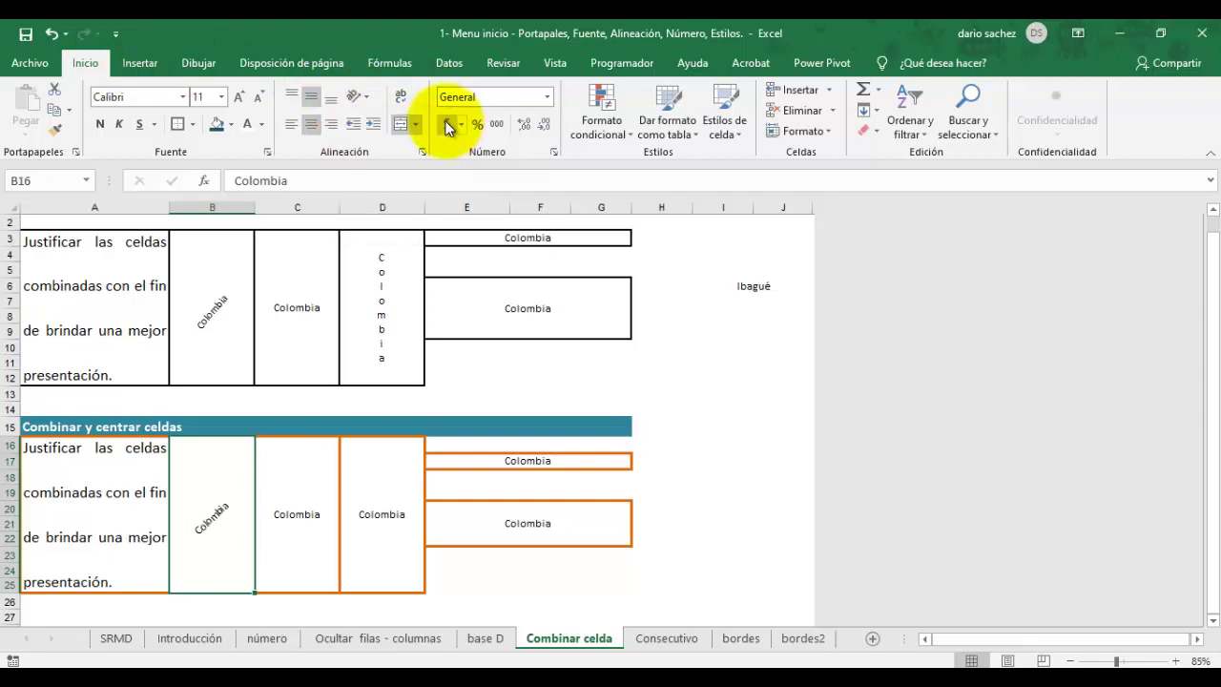
Step: Set the text of merged cell D16 to vertical orientation (Texto vertical)
left_click(299, 519)
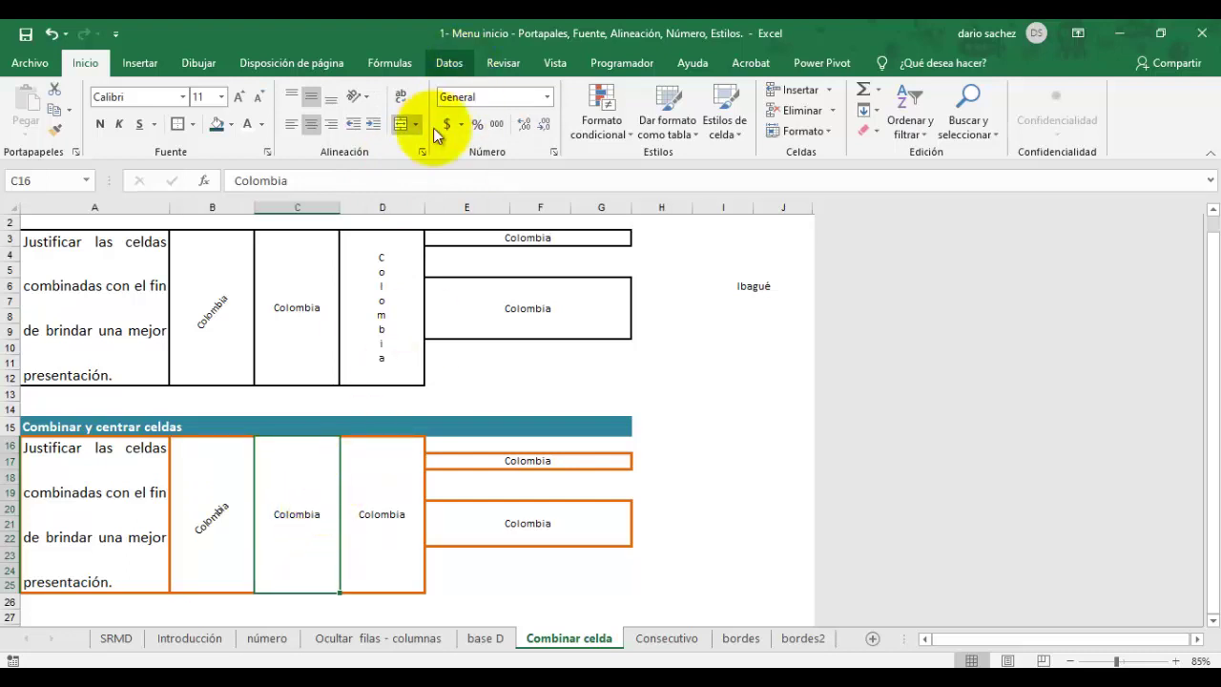
left_click(370, 504)
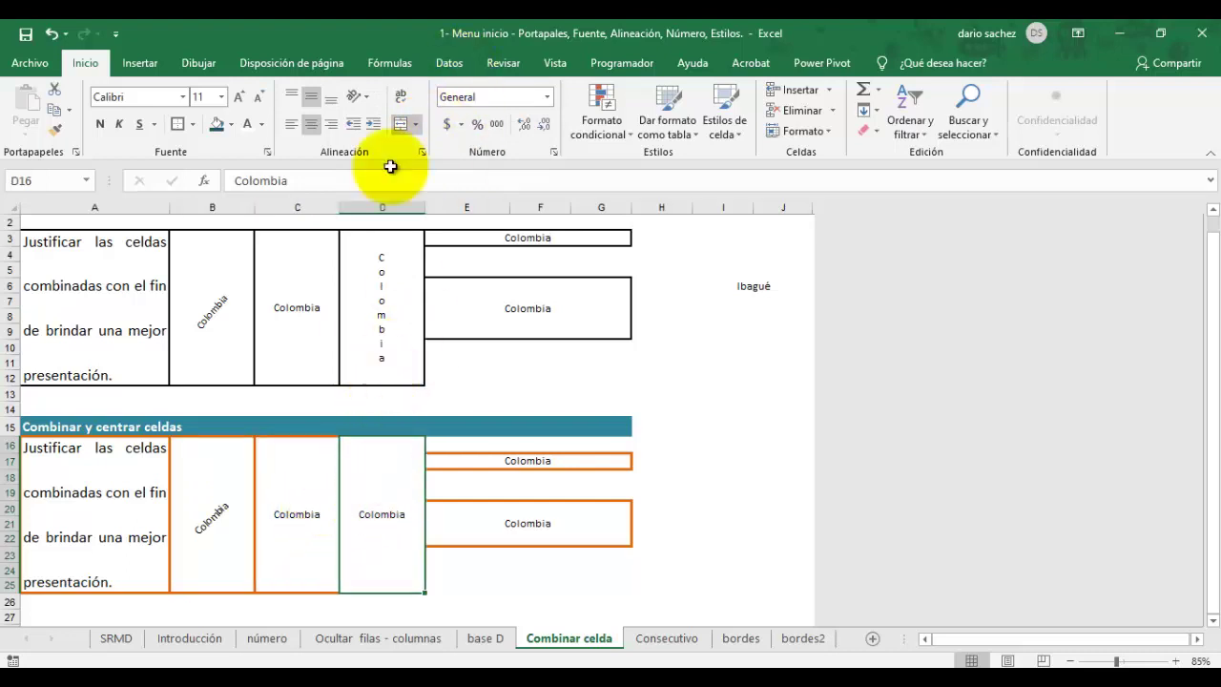
left_click(368, 97)
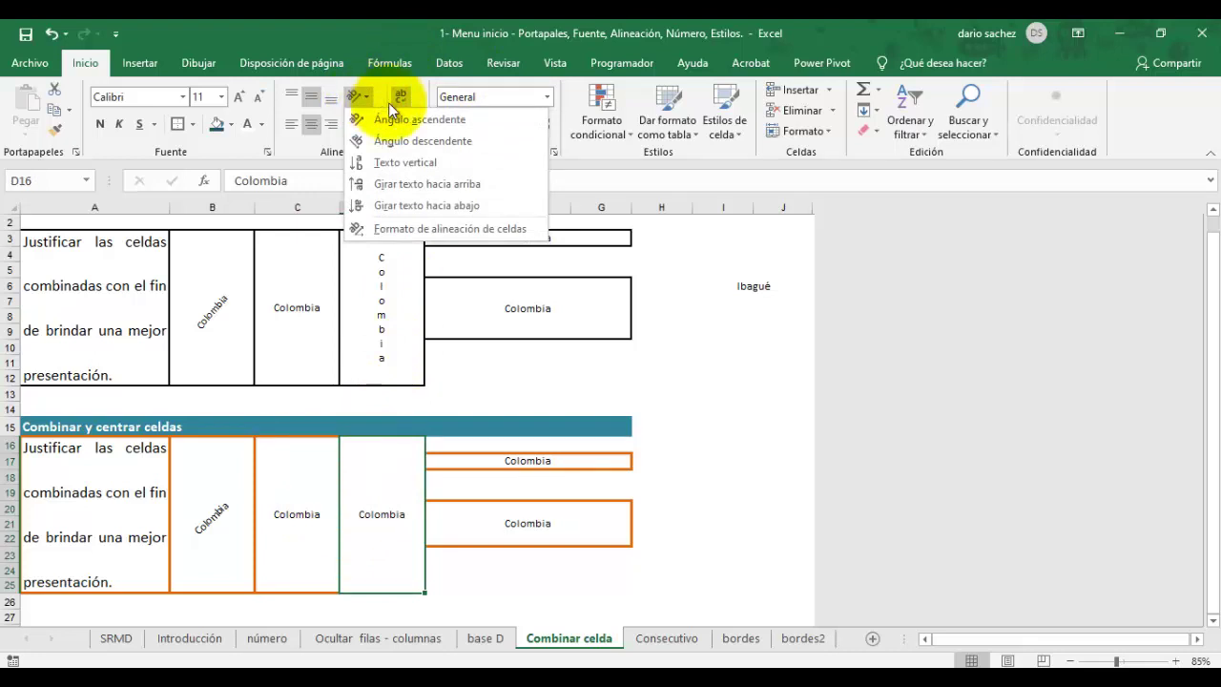
left_click(438, 163)
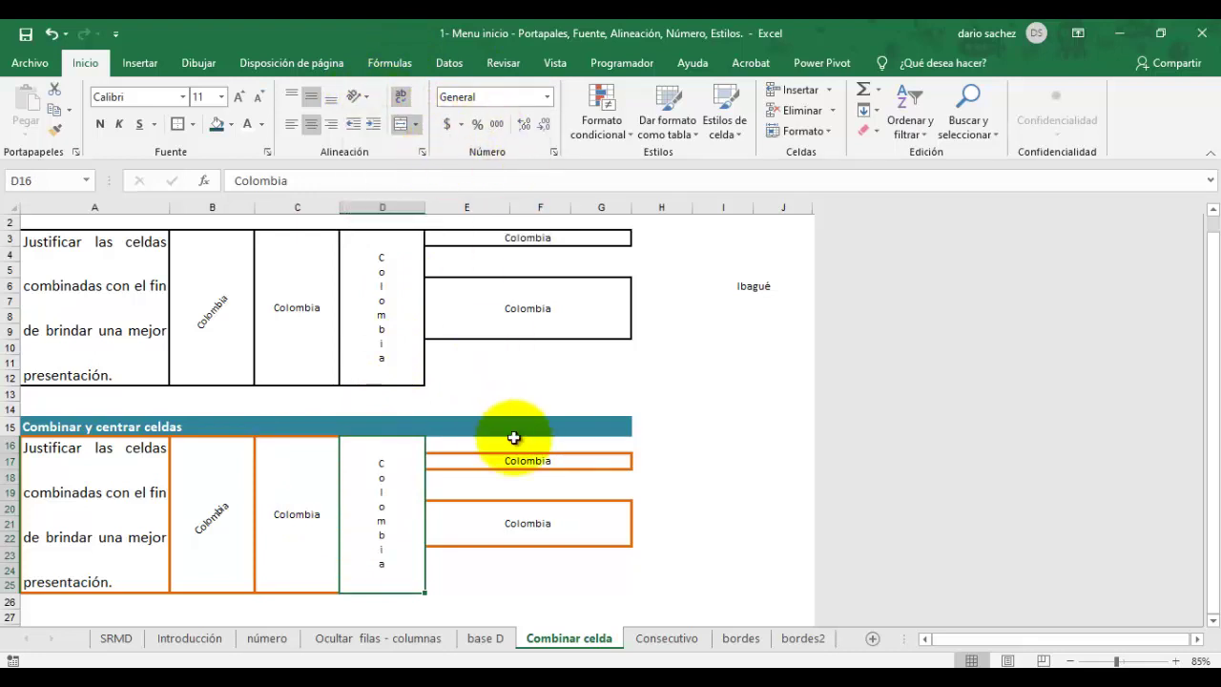
left_click(657, 463)
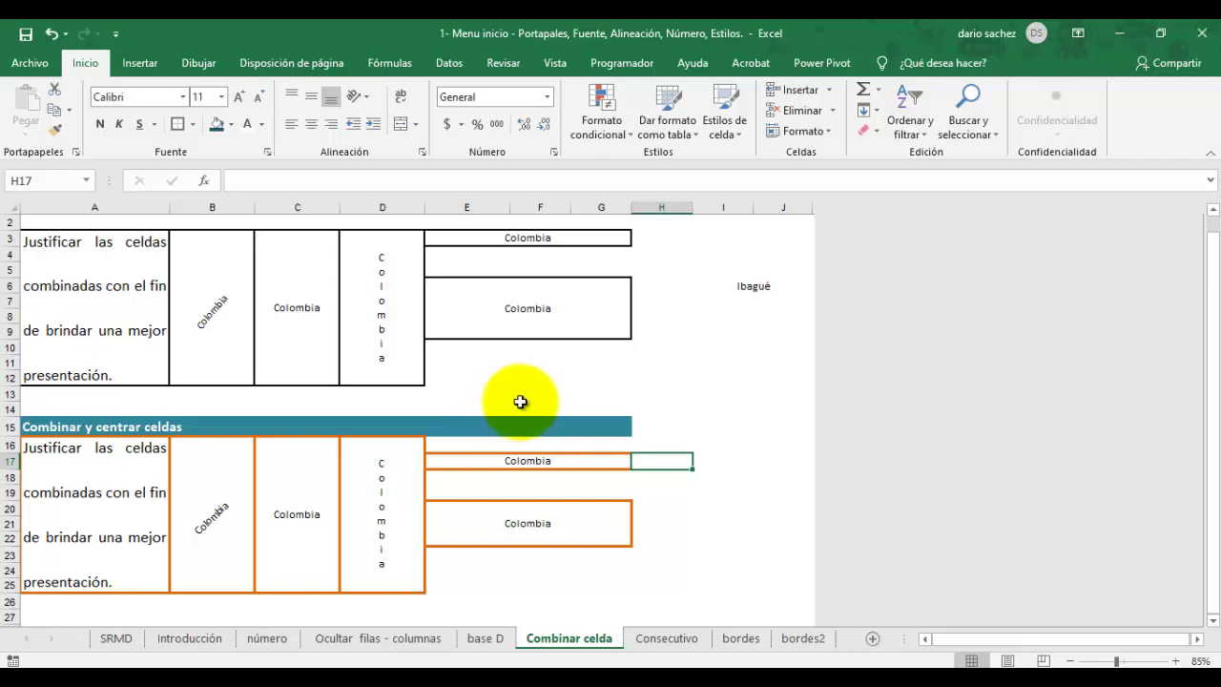
Step: Switch to the Consecutivo sheet and select cell B6 under Serie de Relleno
scroll(668, 471, "up", 1)
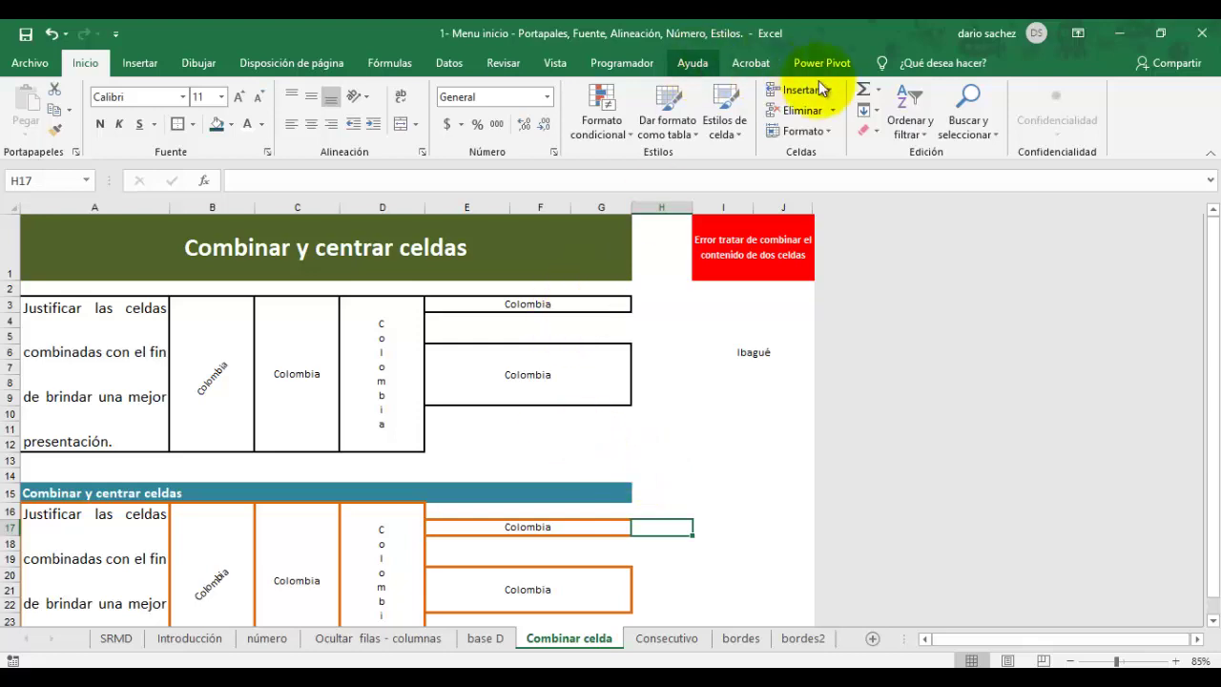
left_click(666, 639)
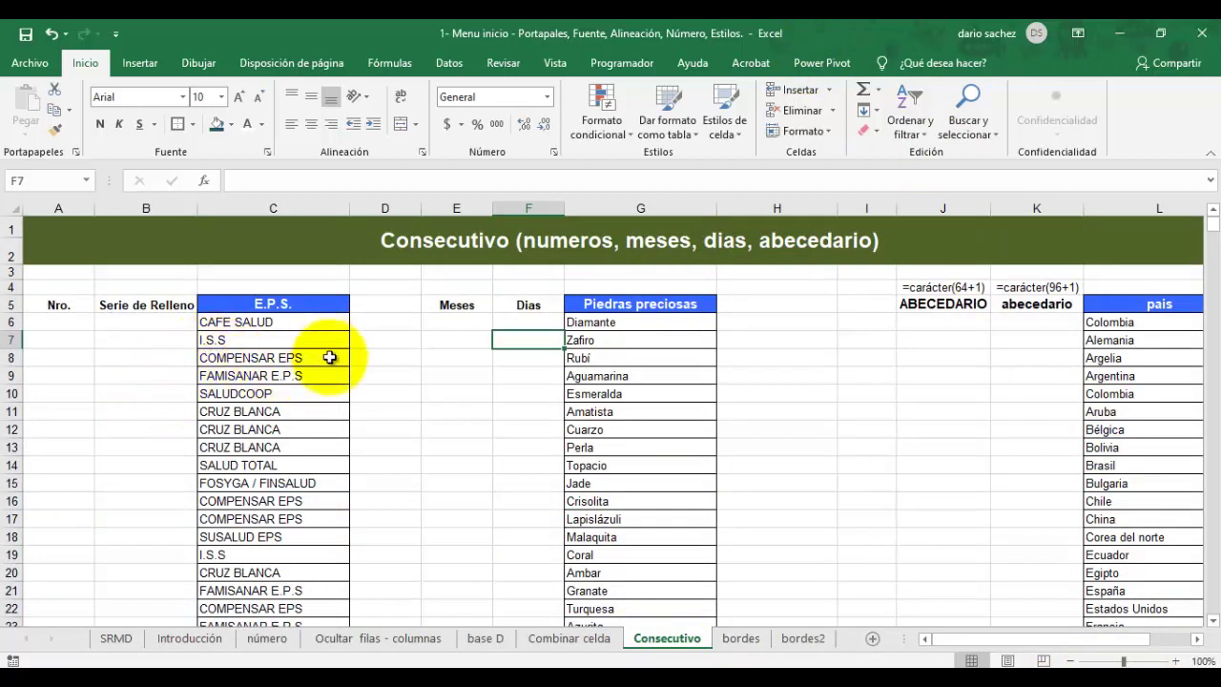
left_click(105, 323)
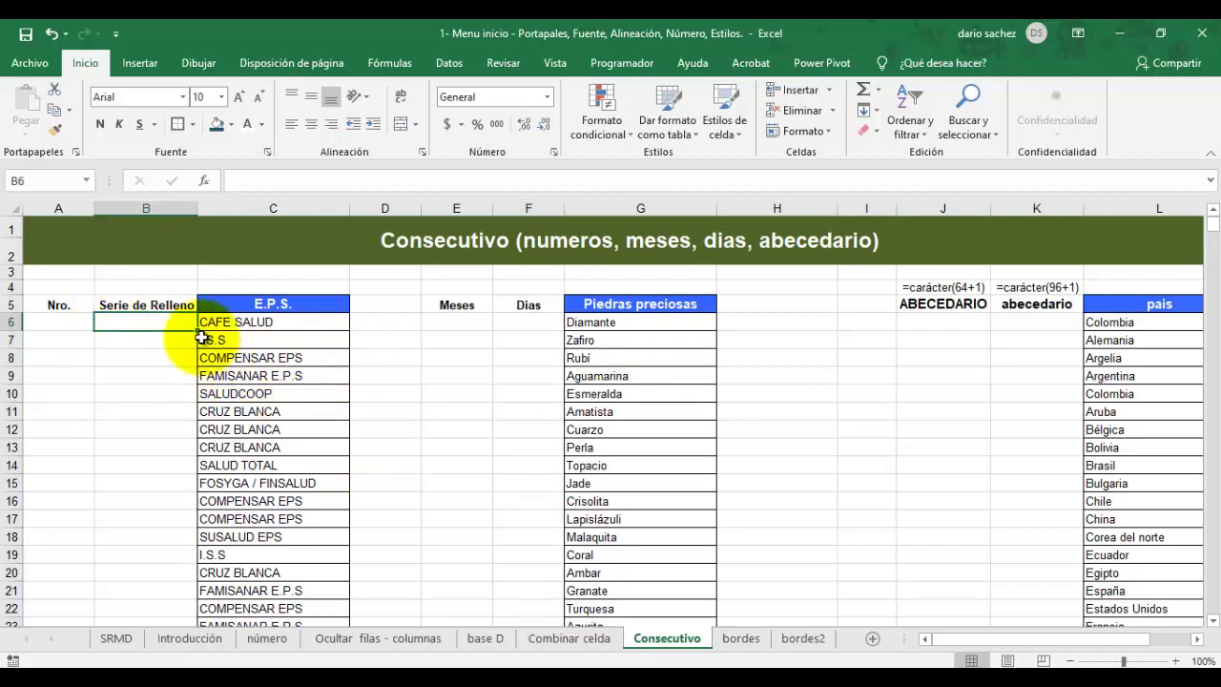
Step: Enter 1 and 2 in B6 and B7, and fill the series down alongside the entire E.P.S. list
type("1")
key("Return")
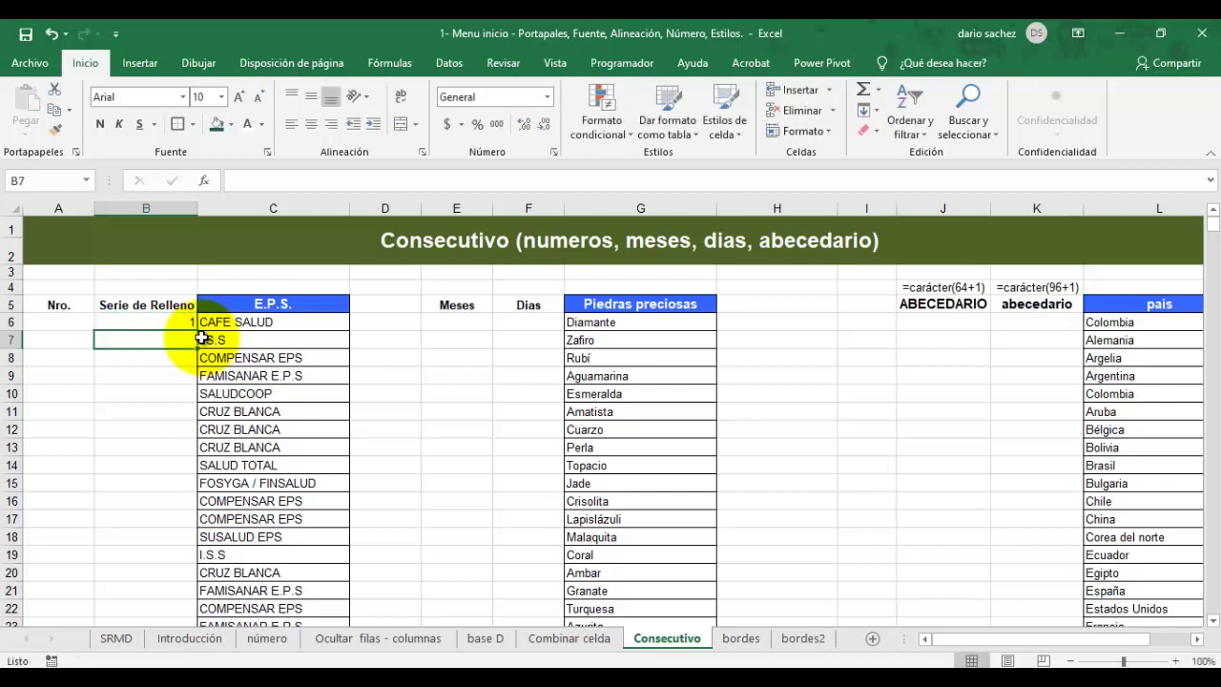
type("2")
key("Return")
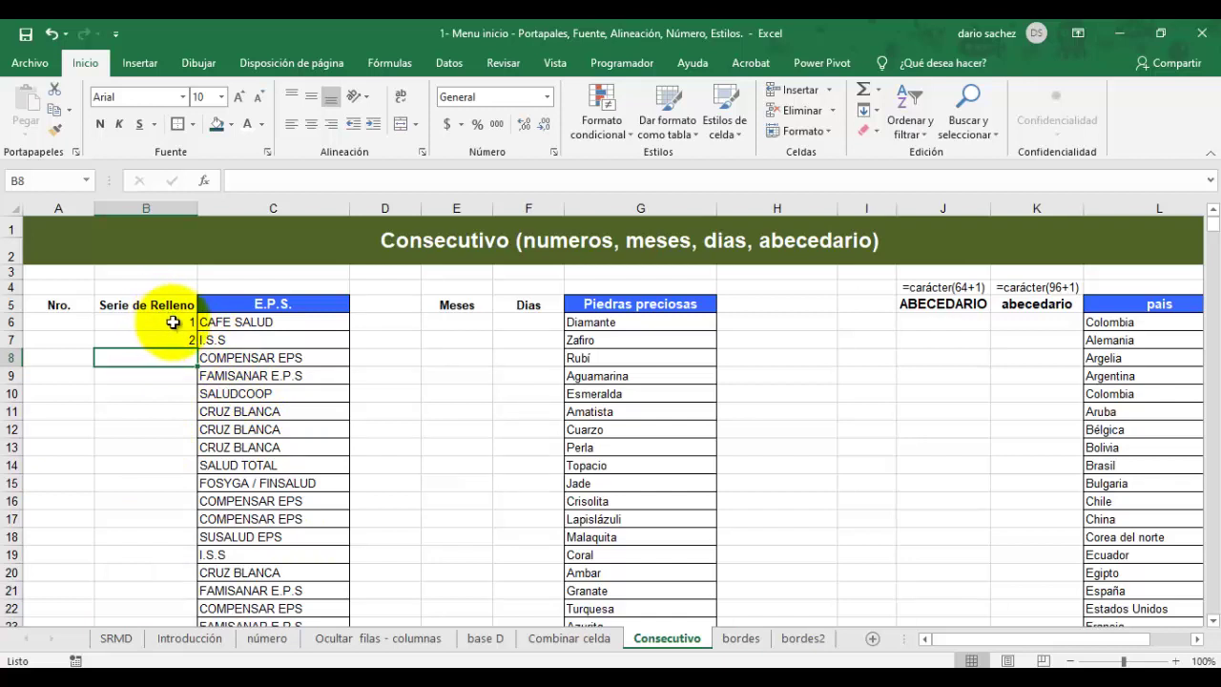
left_click_drag(172, 322, 176, 340)
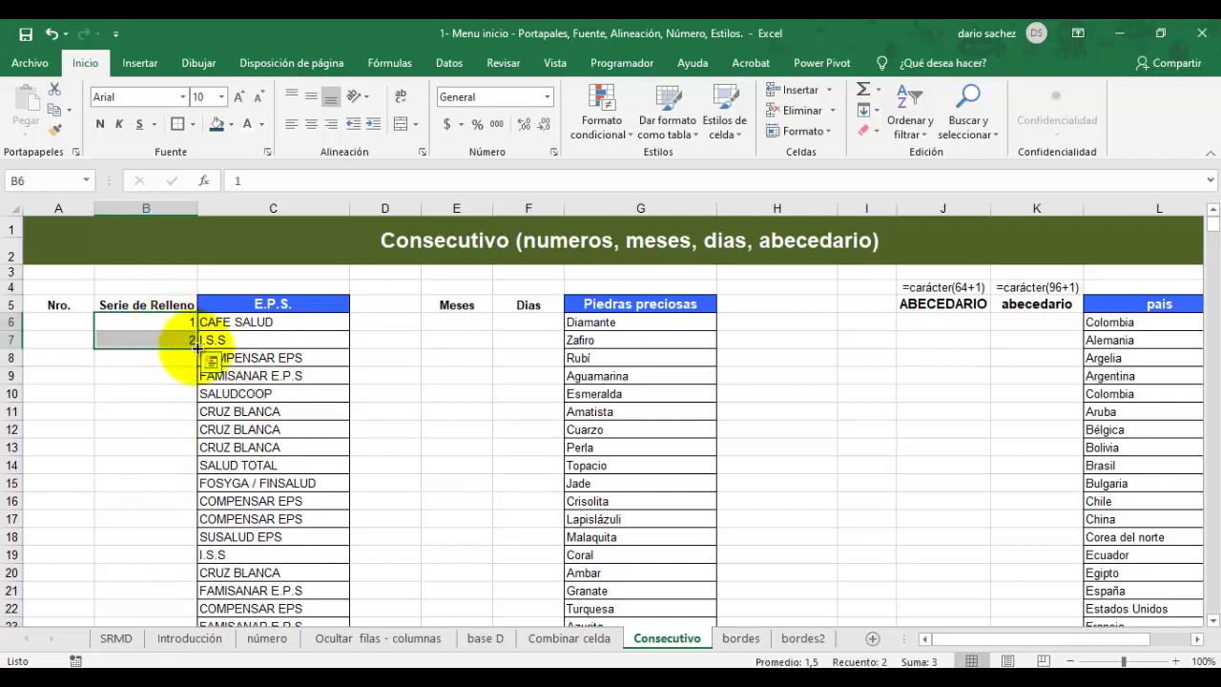
double_click(197, 349)
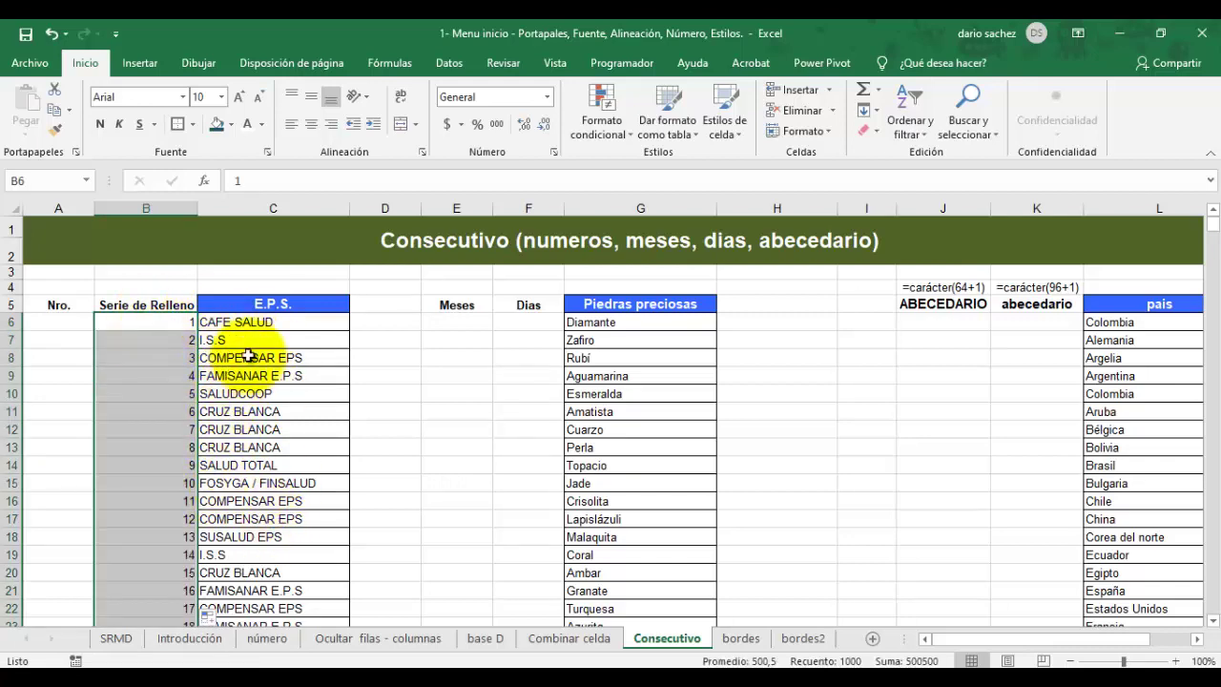
scroll(195, 579, "down", 13)
scroll(195, 579, "down", 20)
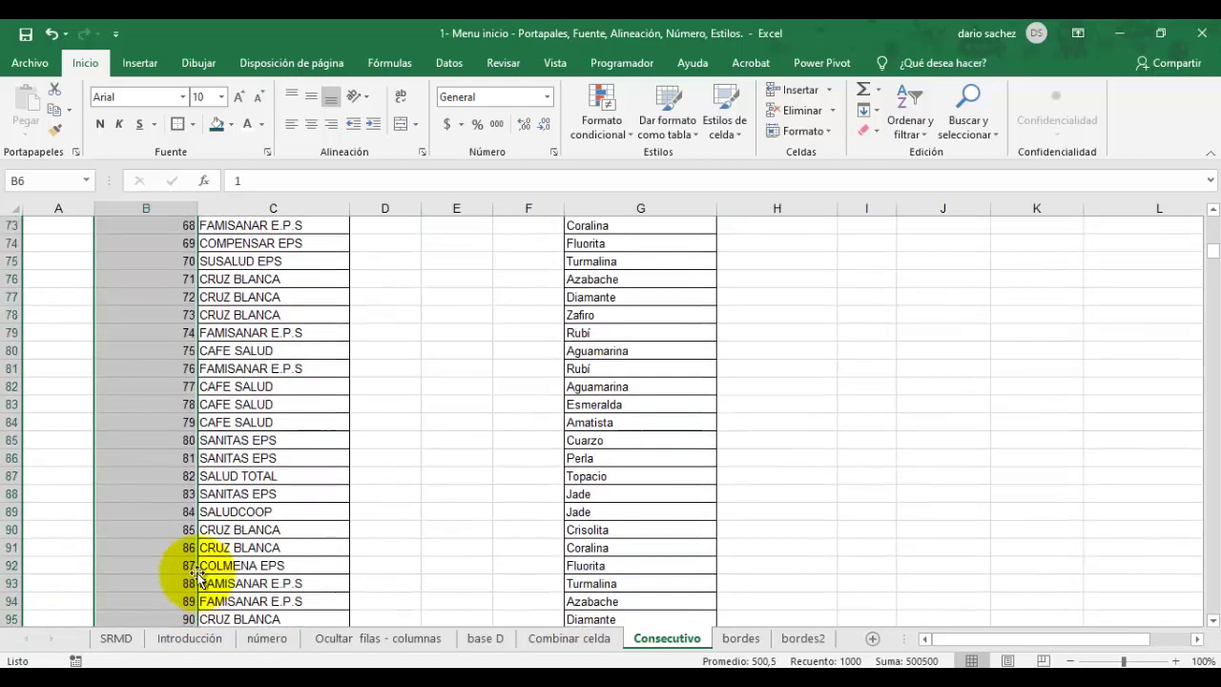
scroll(197, 577, "down", 15)
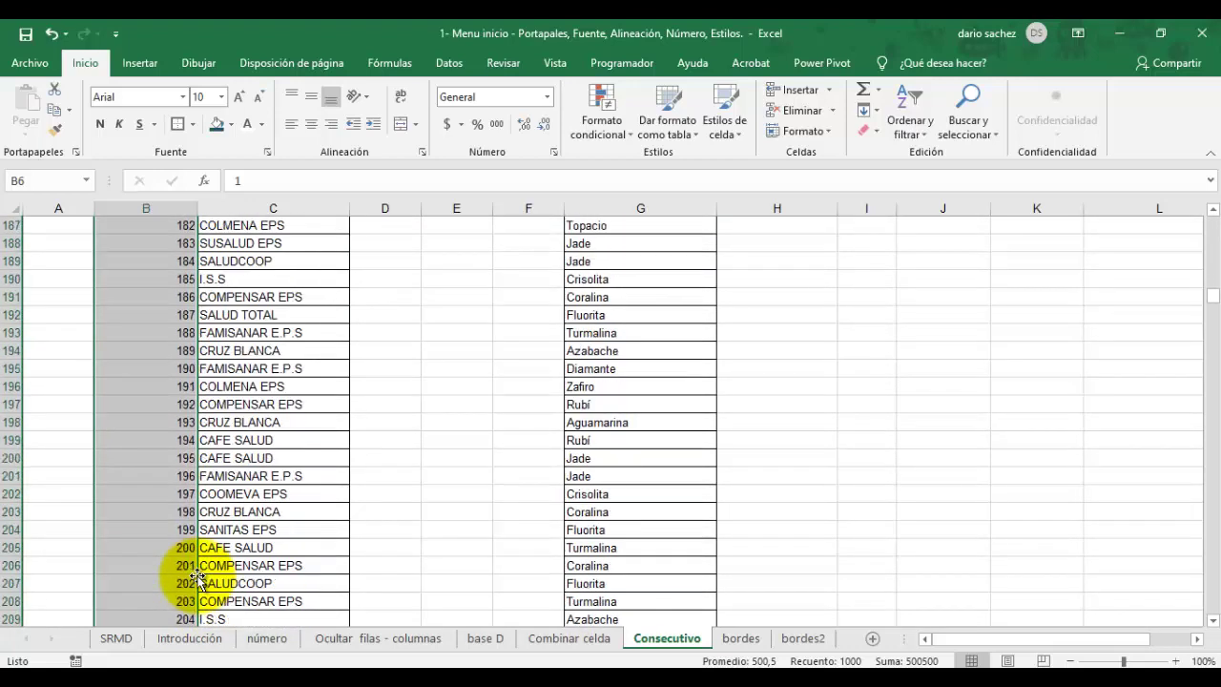
left_click_drag(1215, 305, 1213, 223)
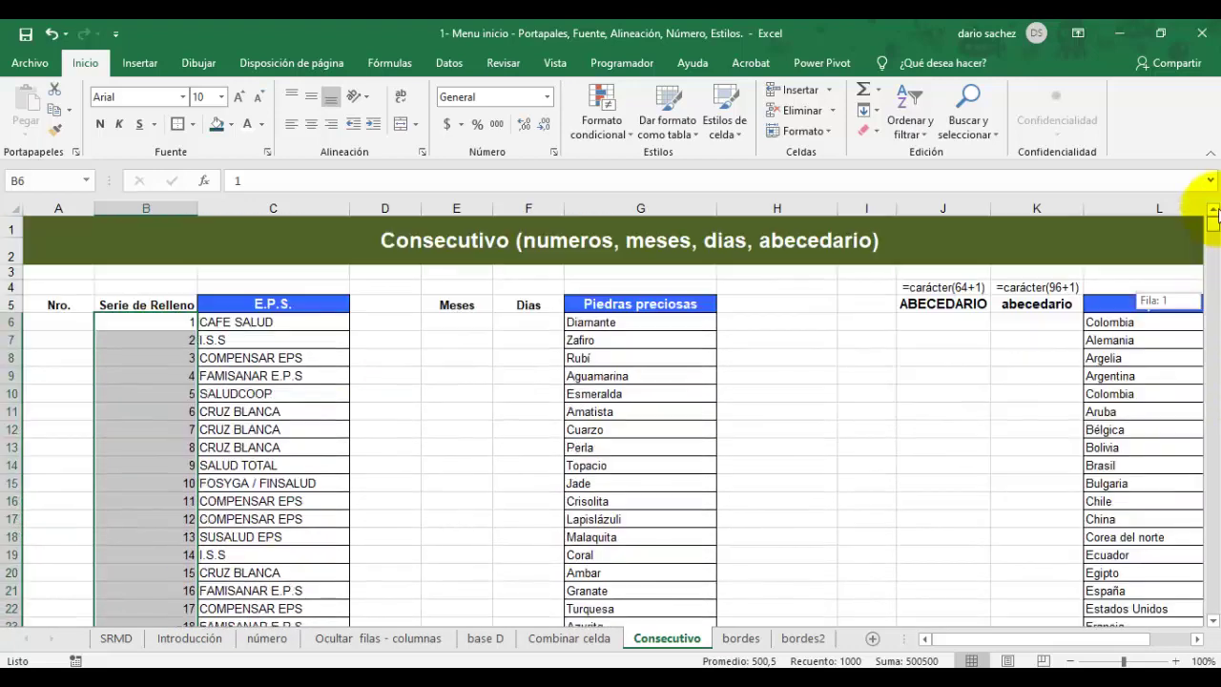
Step: Undo the series fill and the starting entries, and enter 1 and 2 again in B6 and B7
key("ctrl+z")
key("ctrl+z")
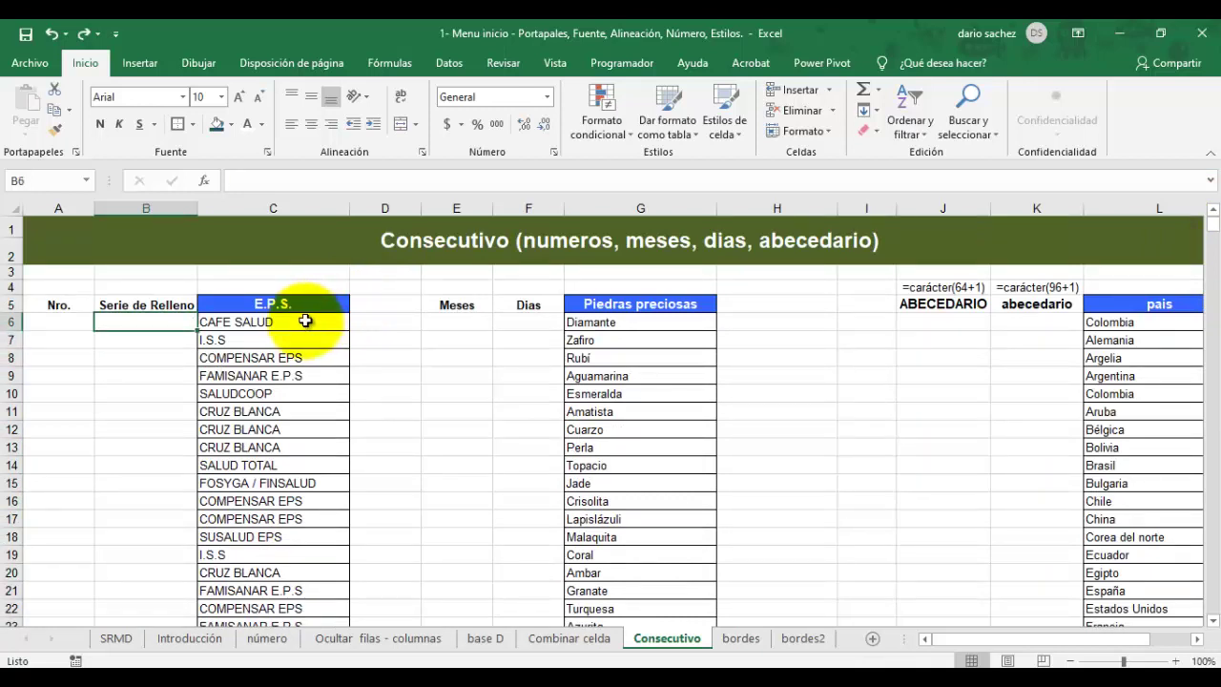
type("1")
key("Return")
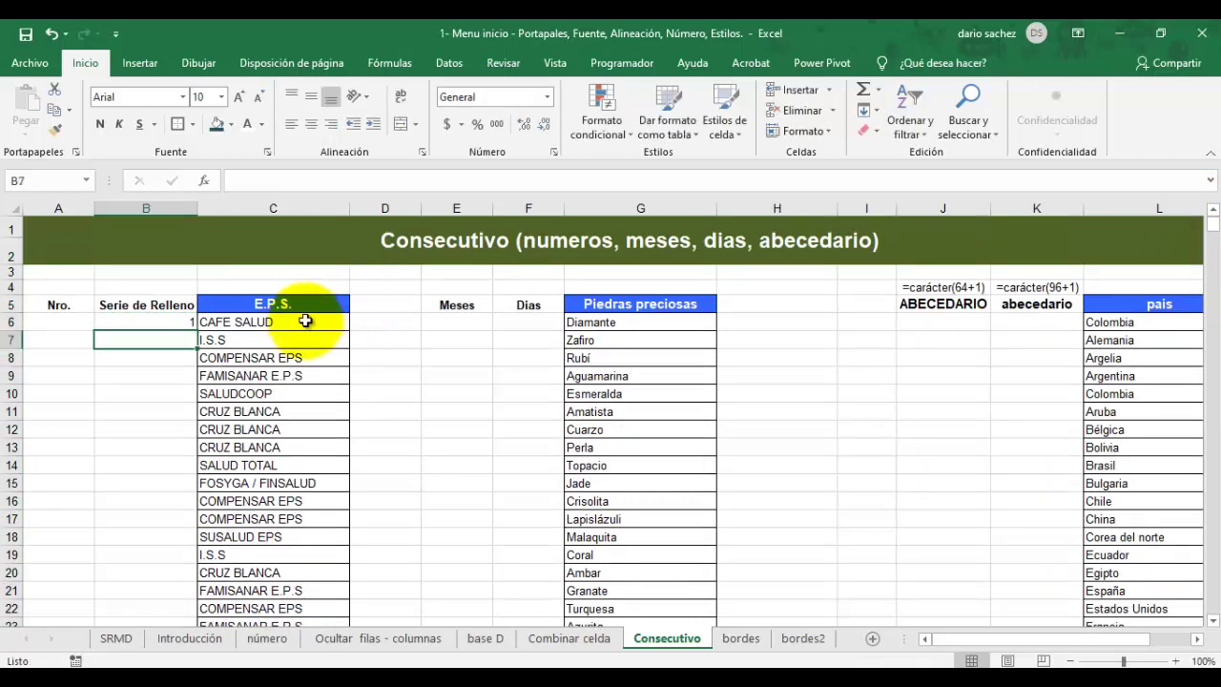
type("2")
key("Return")
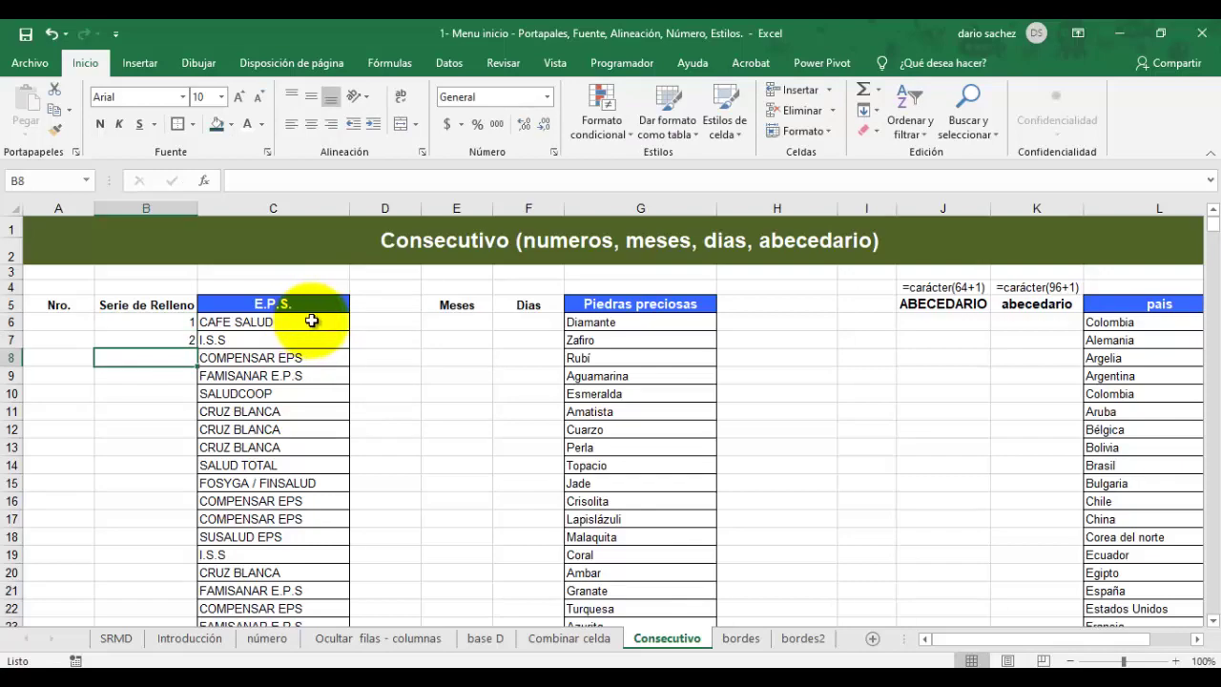
Step: Extend the series from B6:B7 manually down to row 176, and undo that fill
left_click_drag(167, 322, 174, 577)
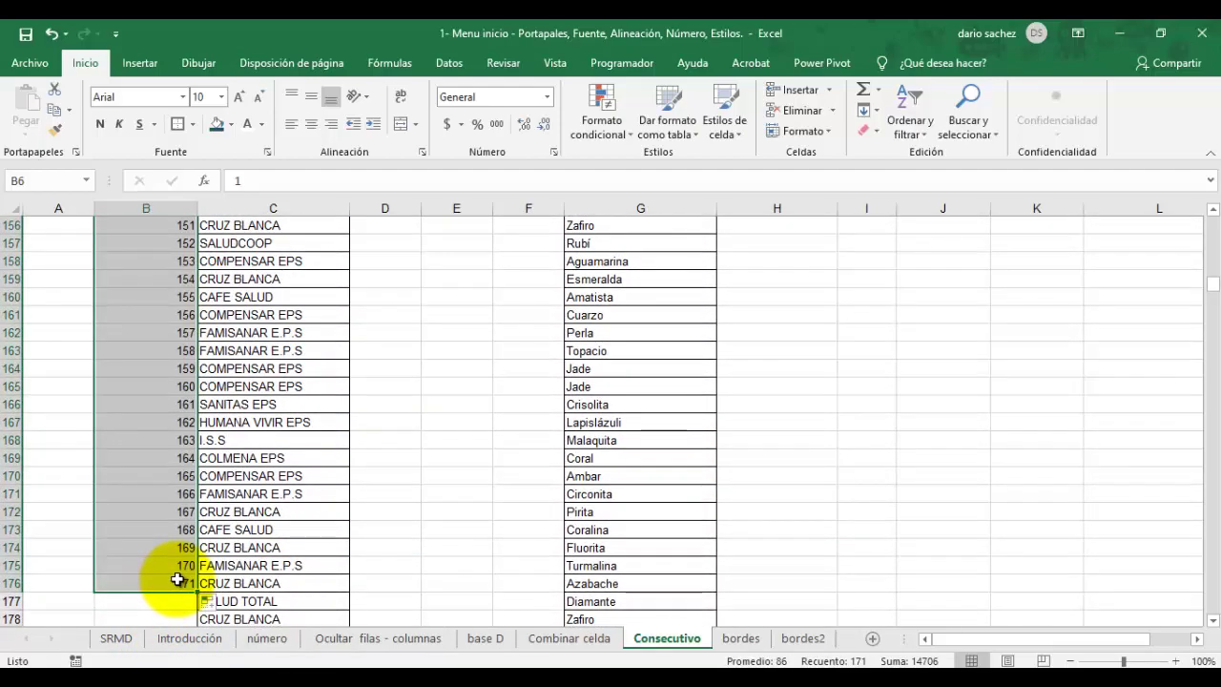
scroll(180, 578, "up", 5)
scroll(180, 577, "up", 20)
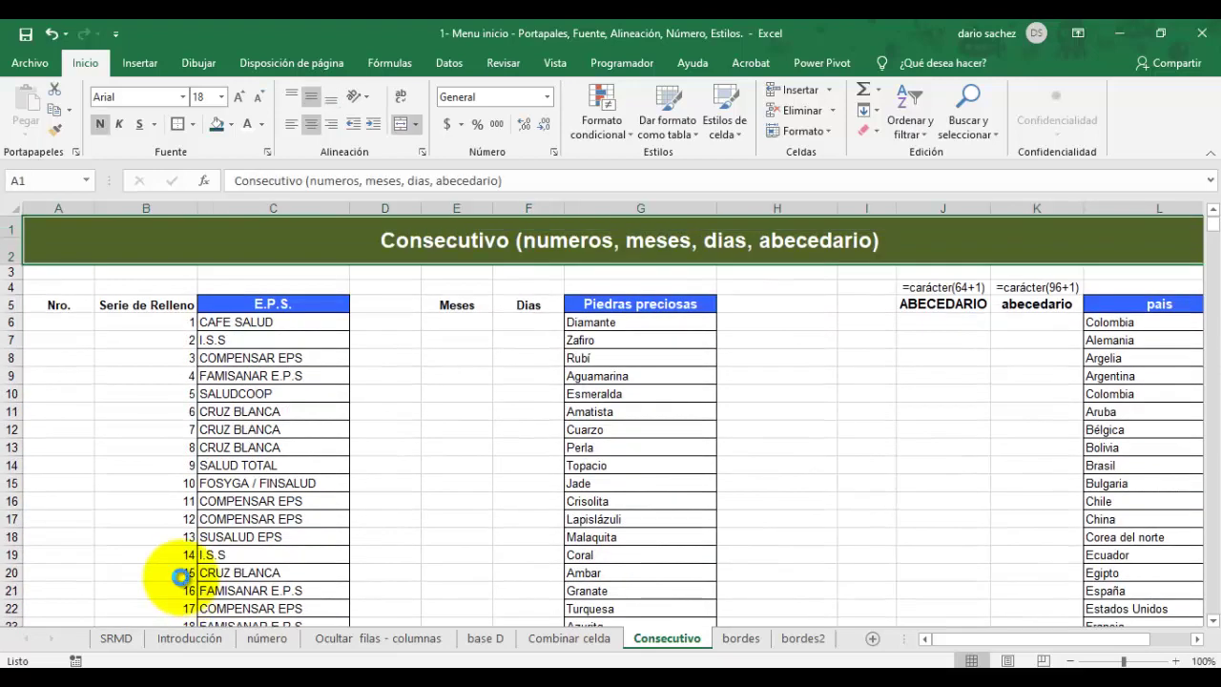
key("ctrl+z")
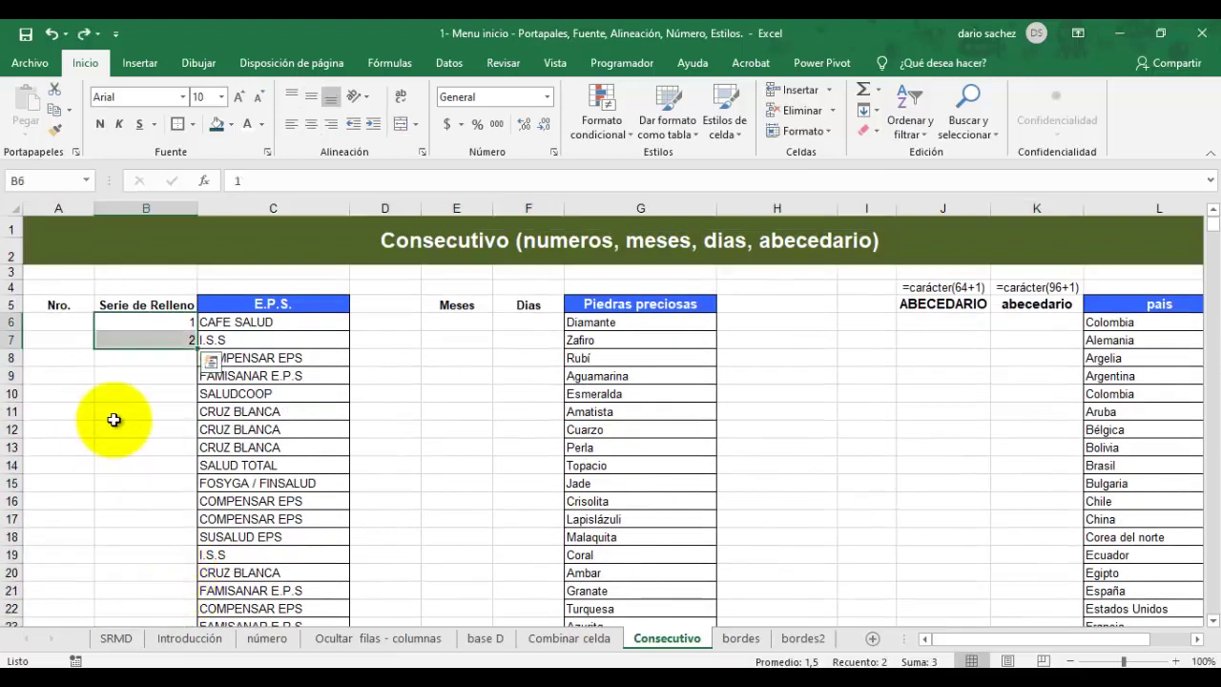
Step: Set B6 to 55 and B7 to 56, and fill the Serie de Relleno column alongside the entire E.P.S. list
left_click(168, 321)
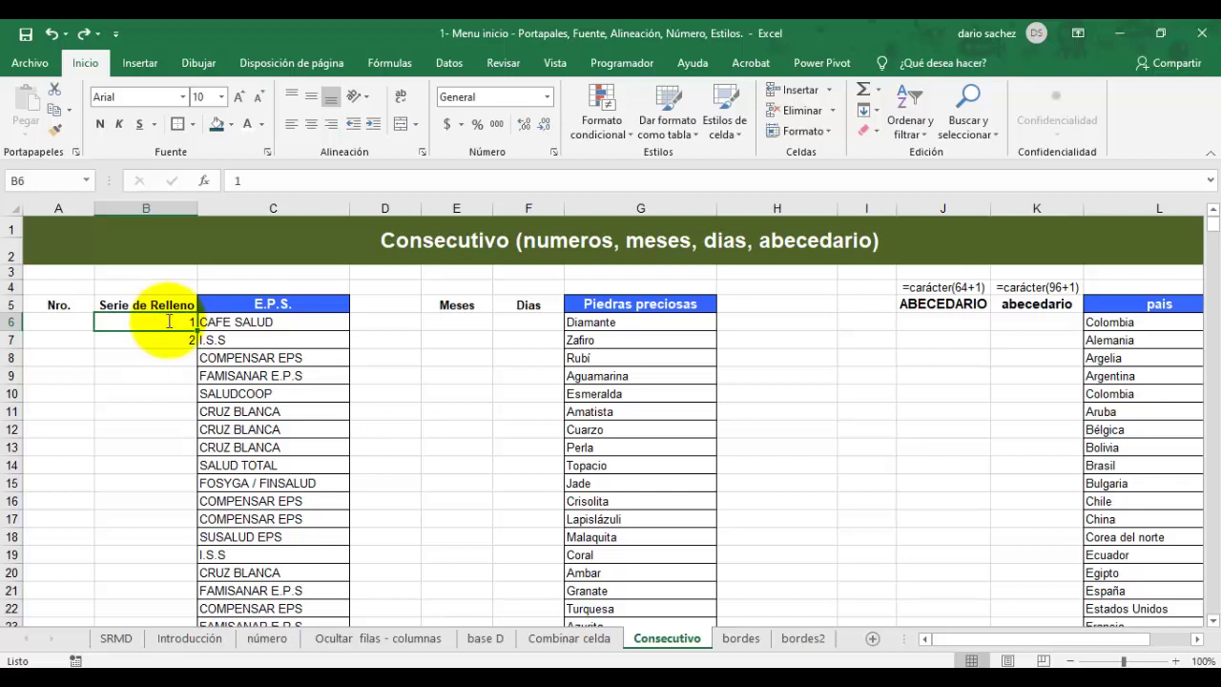
type("55")
key("Return")
type("56")
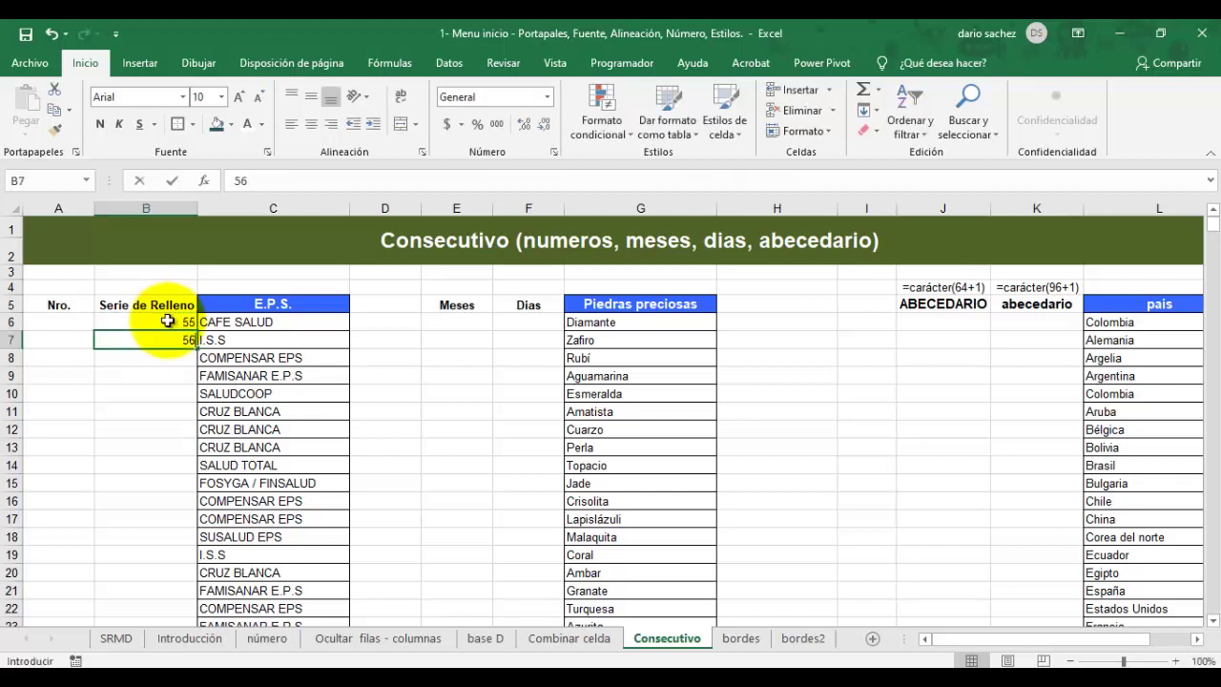
key("Return")
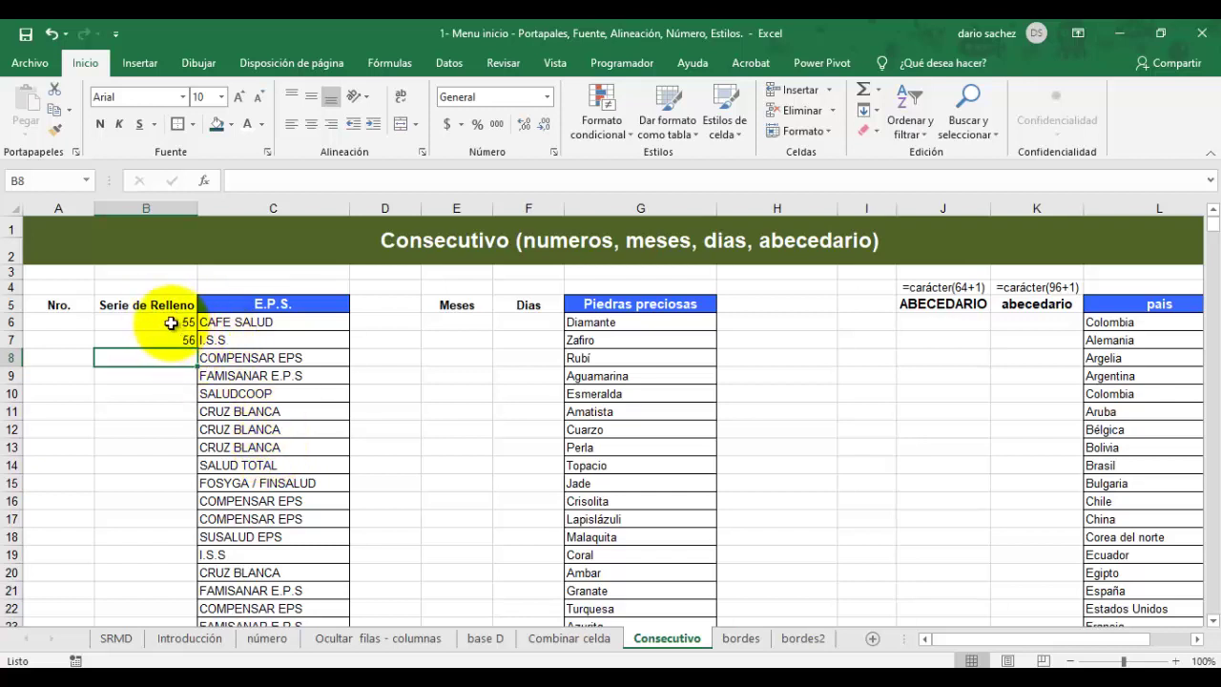
left_click_drag(175, 321, 172, 342)
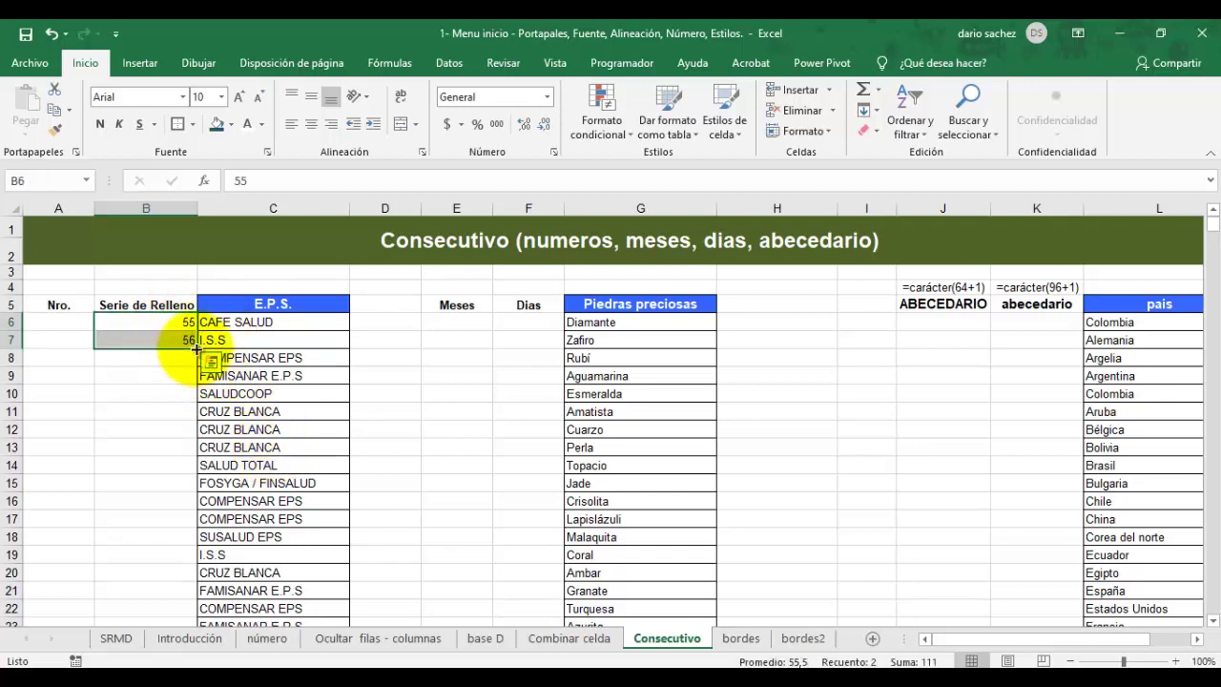
double_click(196, 348)
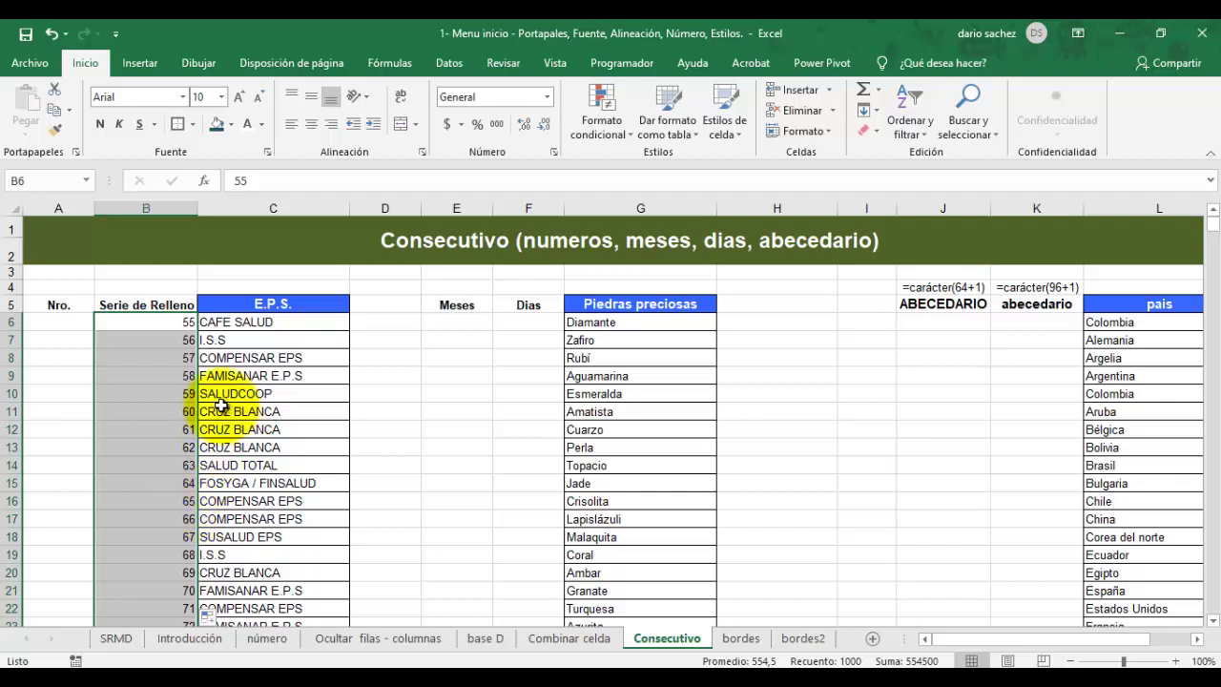
scroll(221, 471, "down", 10)
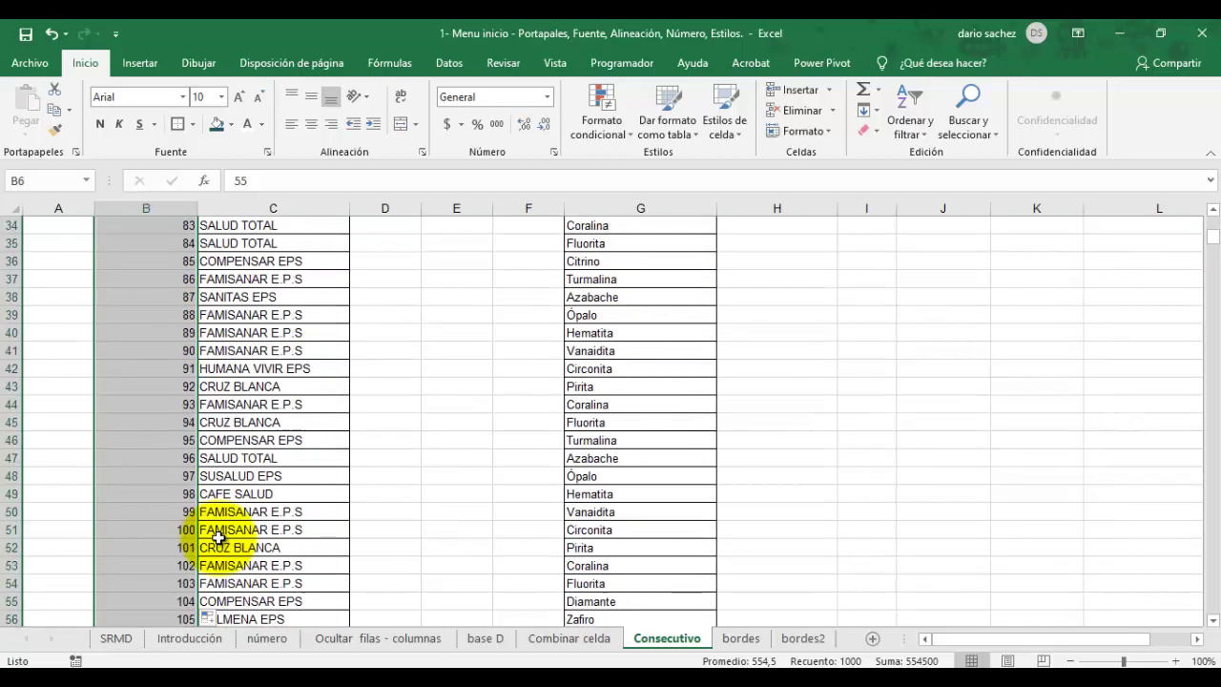
scroll(219, 539, "up", 10)
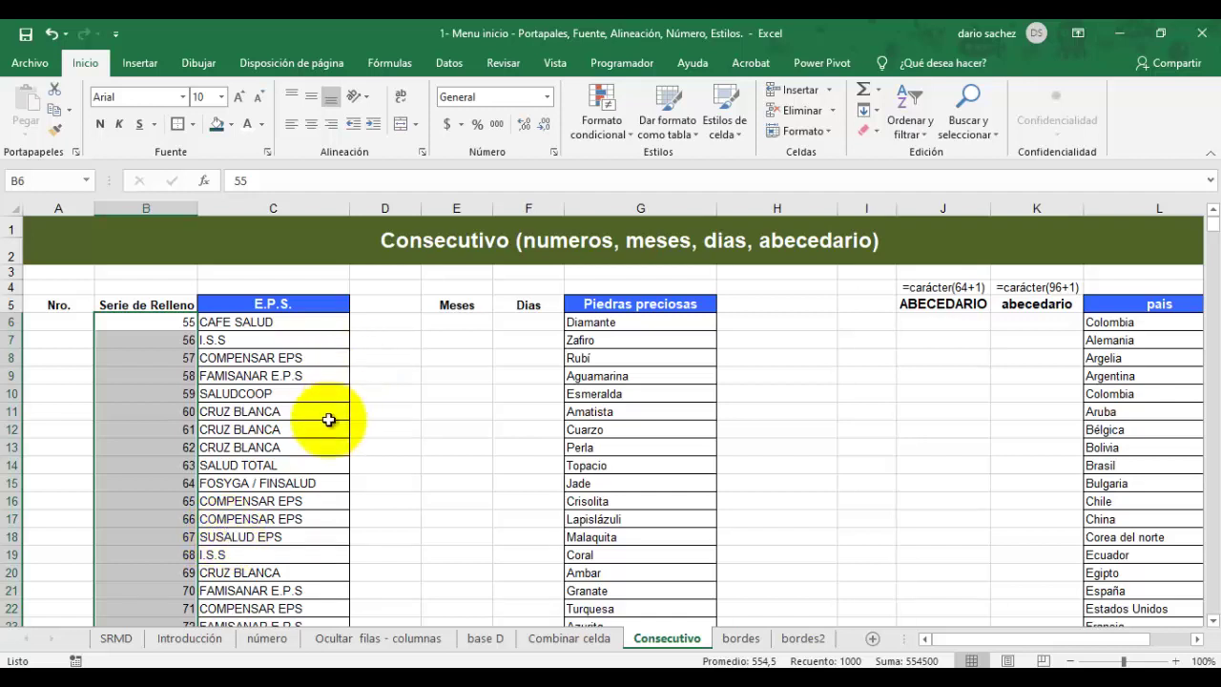
Step: Select cell E6, the first empty cell under Meses
left_click(469, 324)
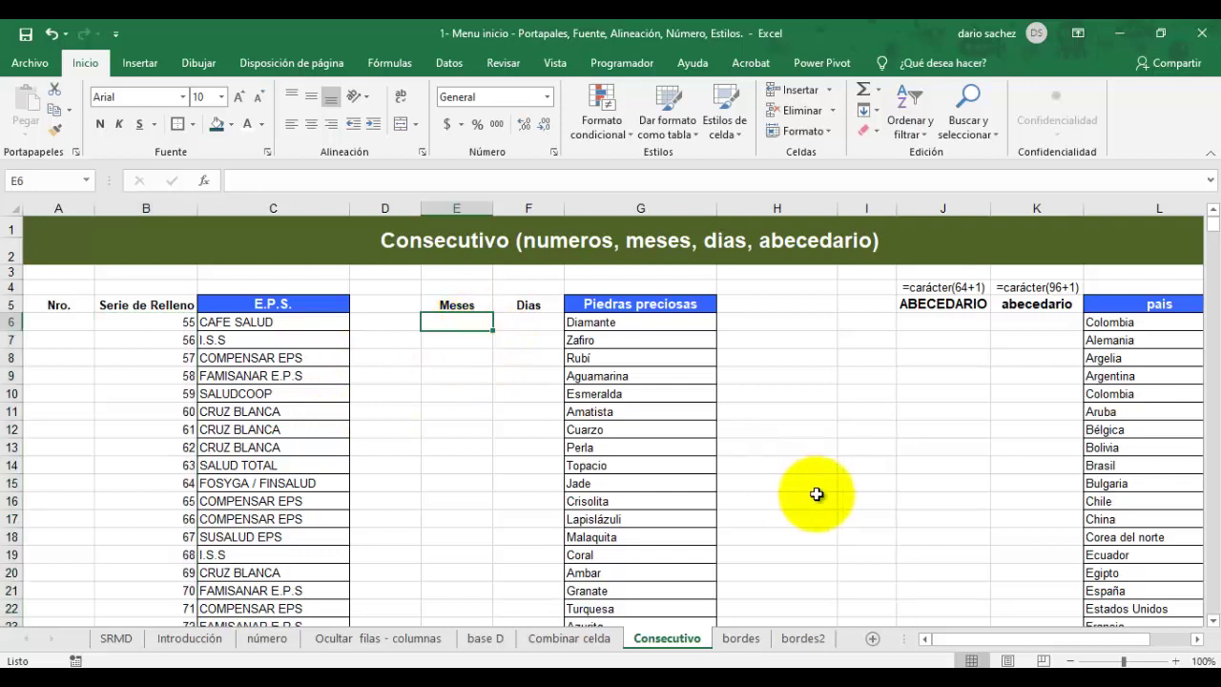
Step: Enter Enero and Febrero in cells E6 and E7 under Meses and extend the month series down to row 21
type("Enero")
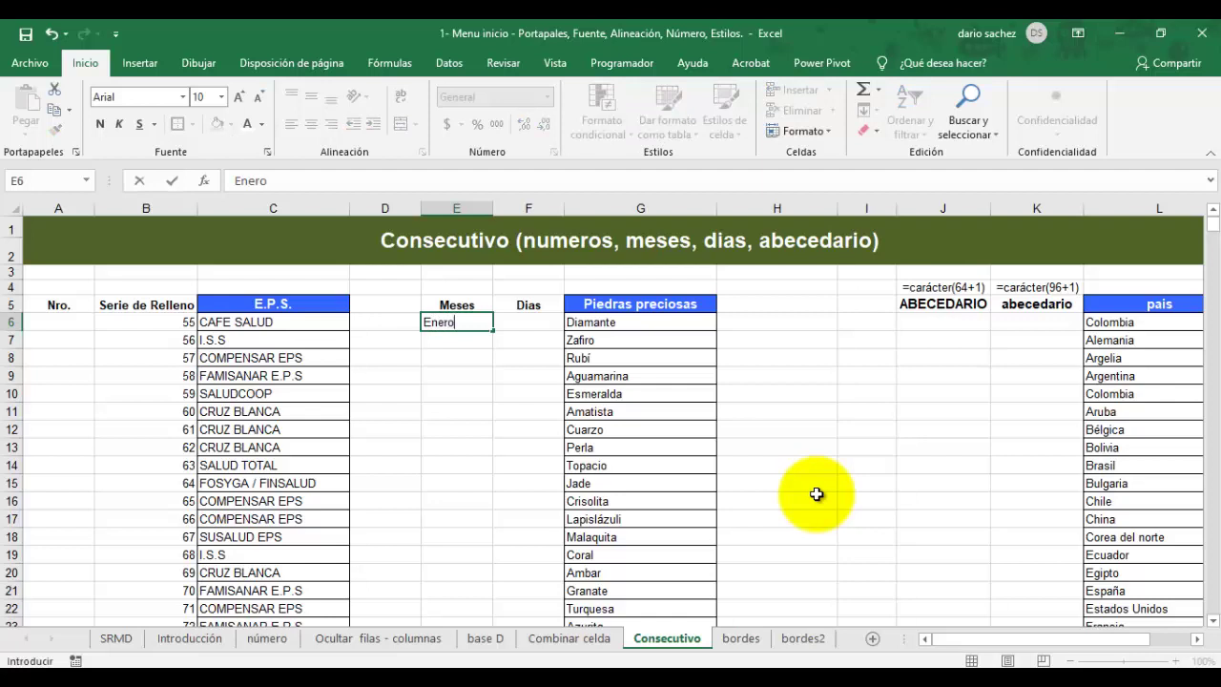
key("Return")
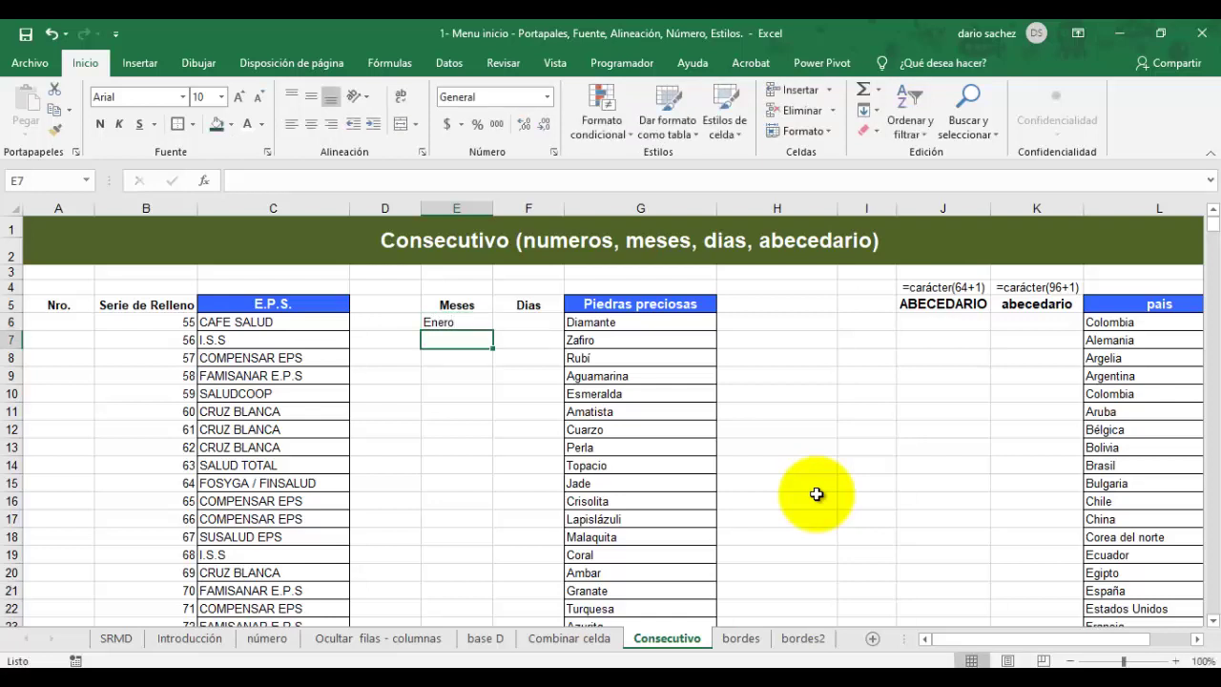
type("Febrero")
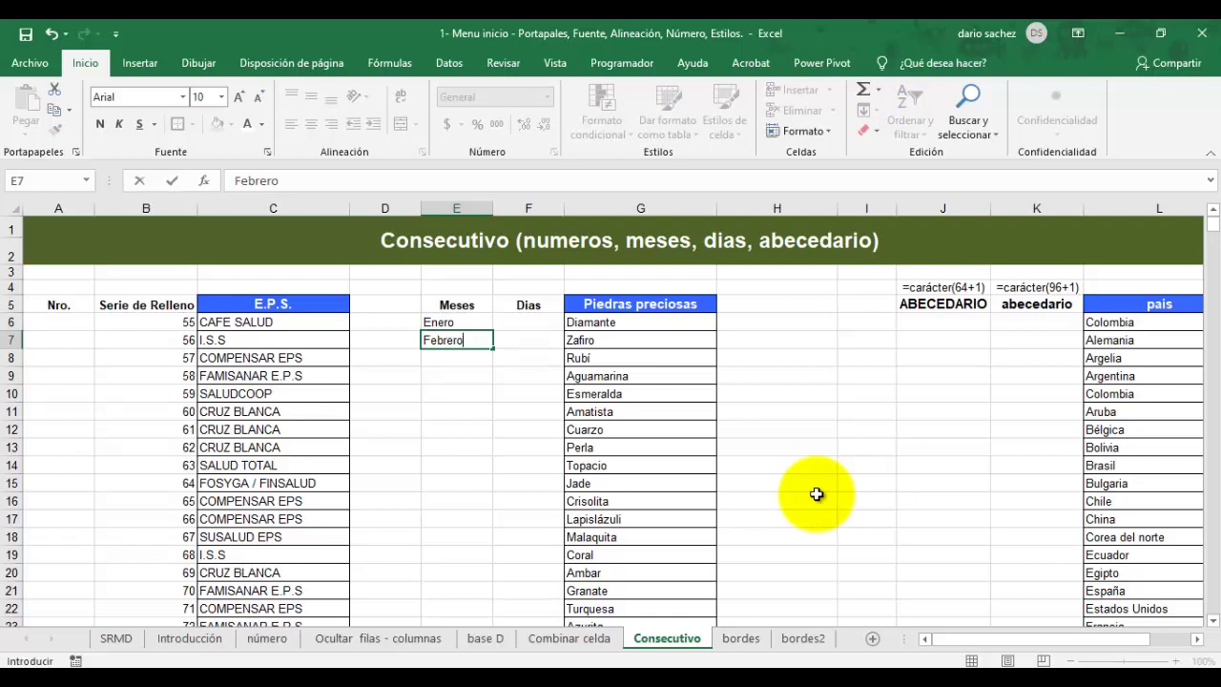
key("Return")
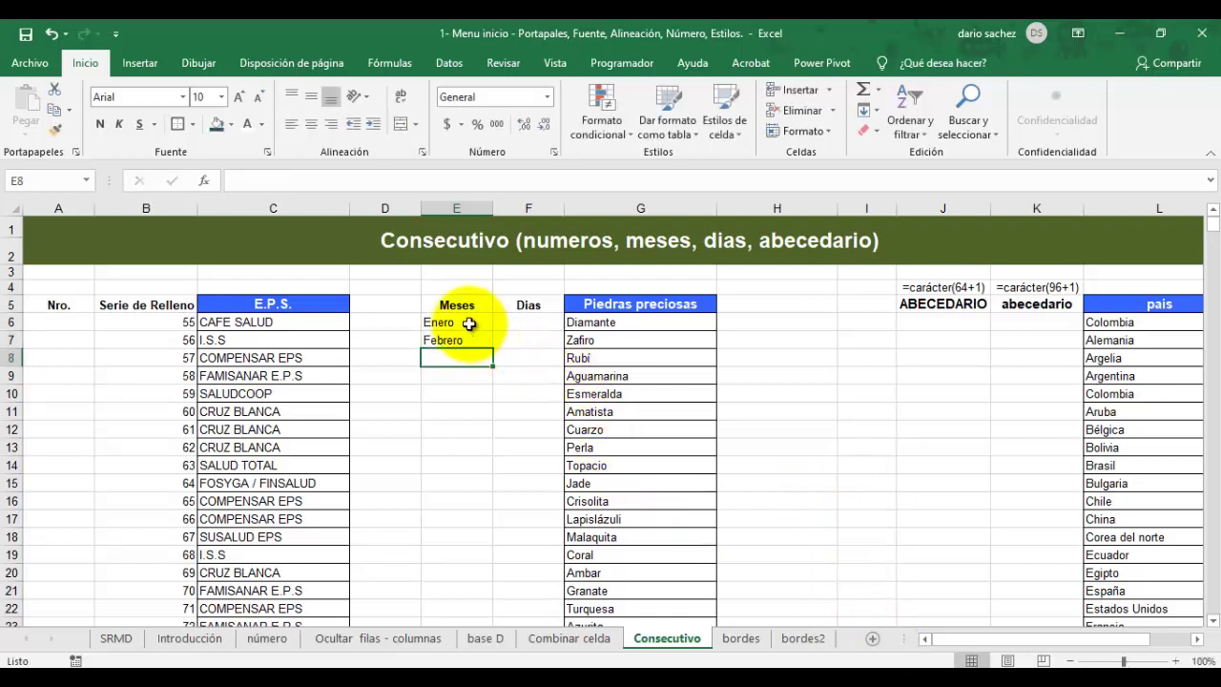
left_click_drag(470, 324, 512, 493)
scroll(512, 493, "up", 2)
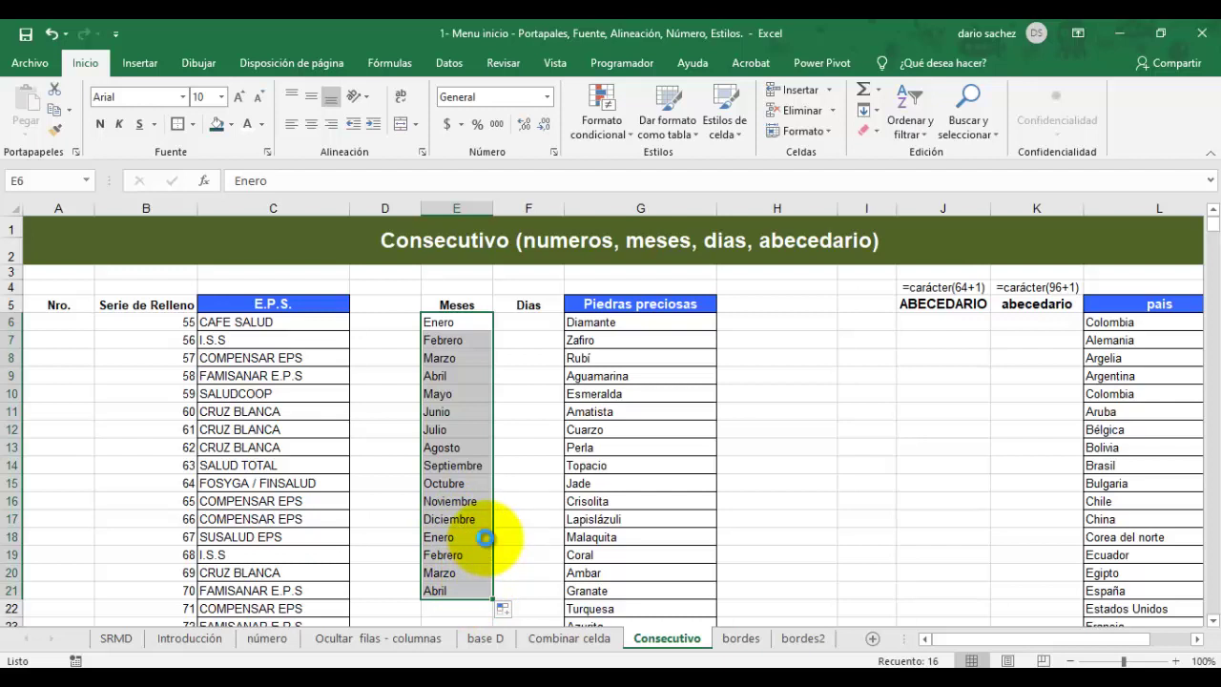
Step: Undo the month fill and the Febrero entry, and clear Enero from cell E6
key("ctrl+z")
key("ctrl+z")
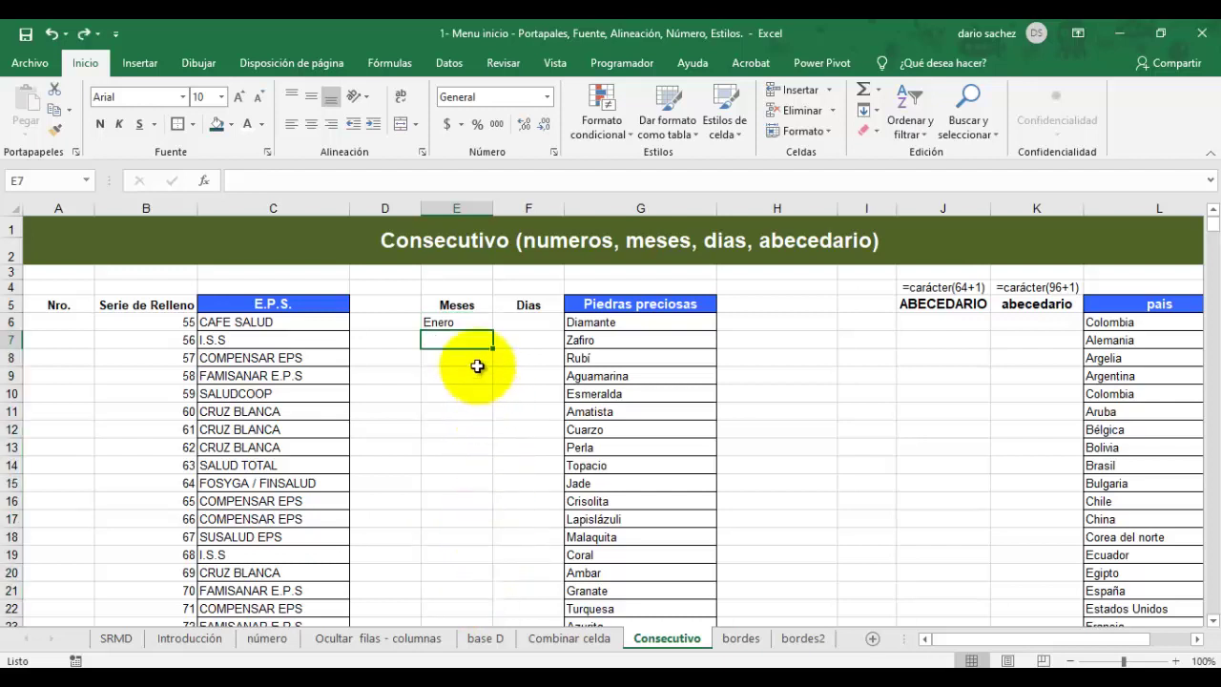
left_click(470, 322)
key("Delete")
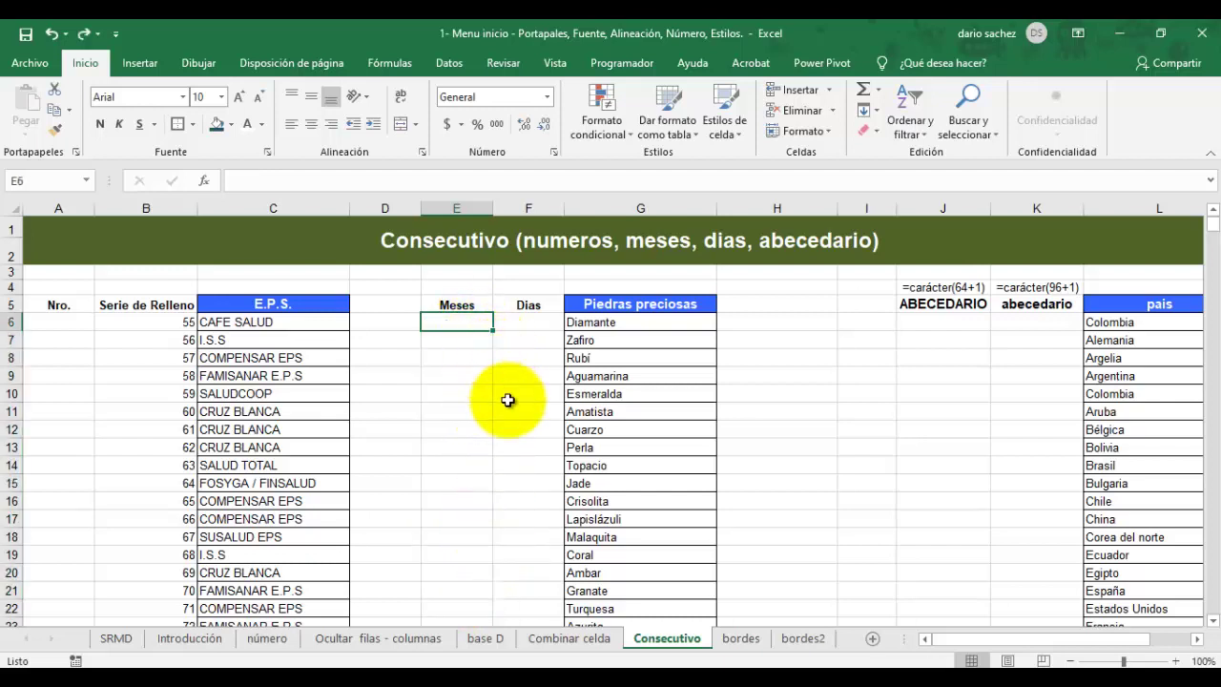
Step: Enter Mayo and Junio in cells E6 and E7 under Meses and fill the month series down to row 21
type("Mayo")
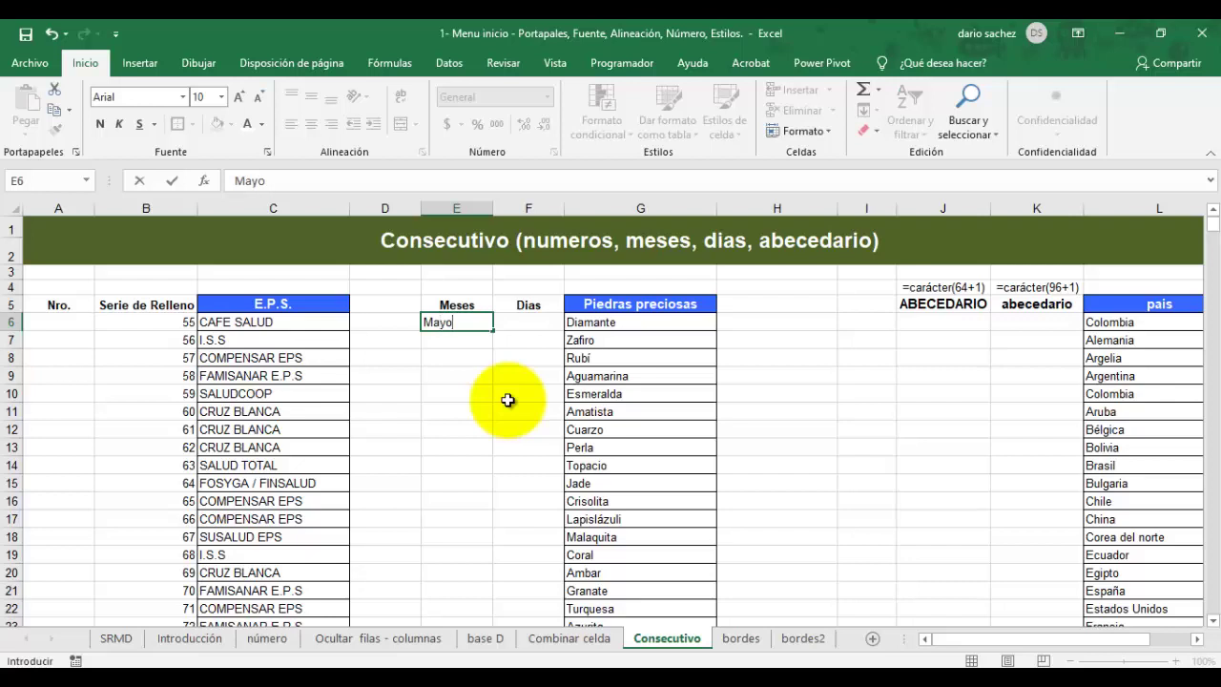
key("Return")
type("Junio")
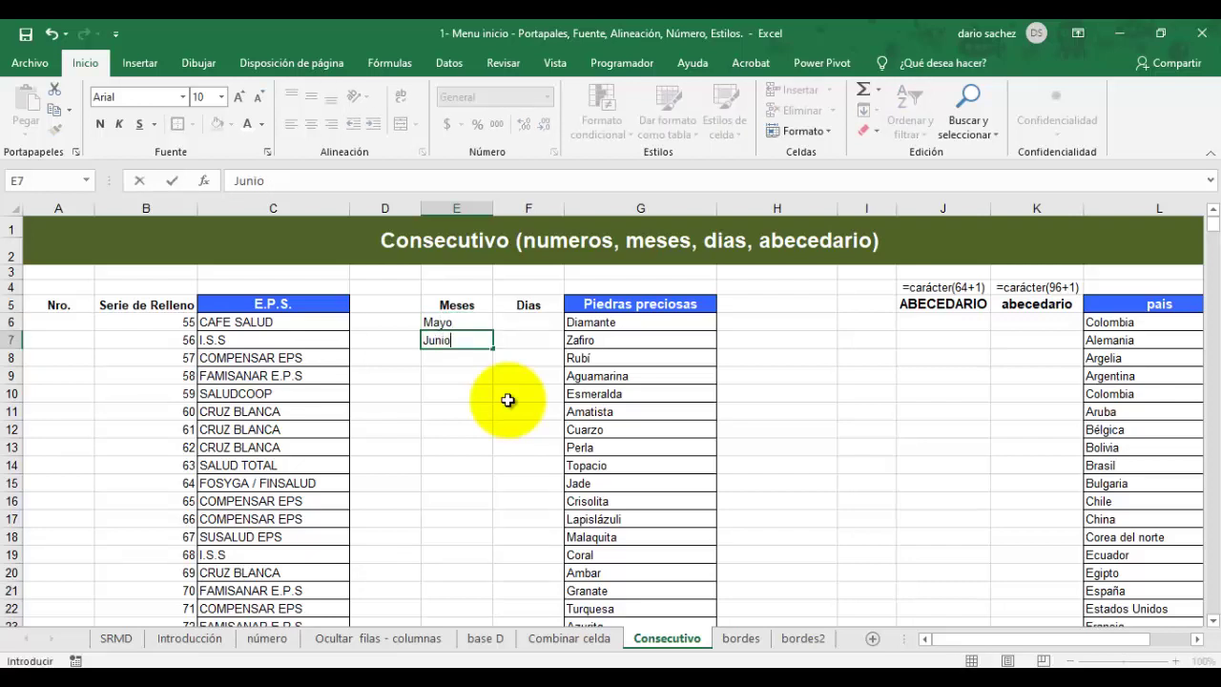
key("Return")
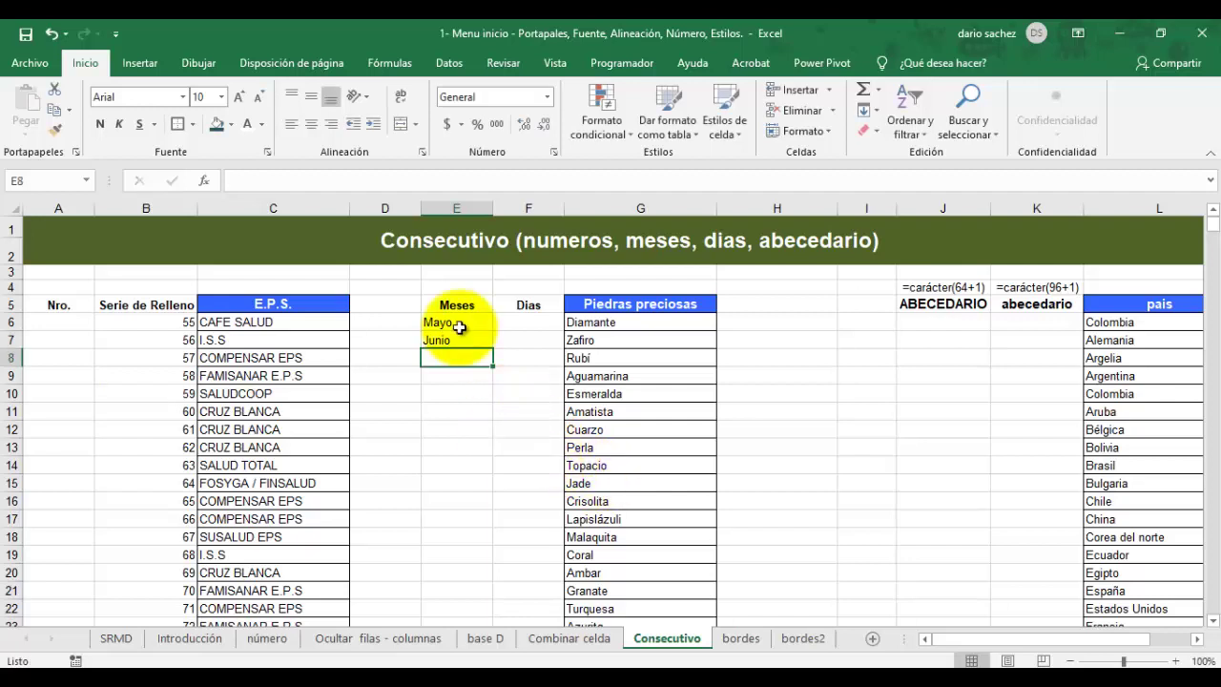
left_click_drag(445, 322, 475, 350)
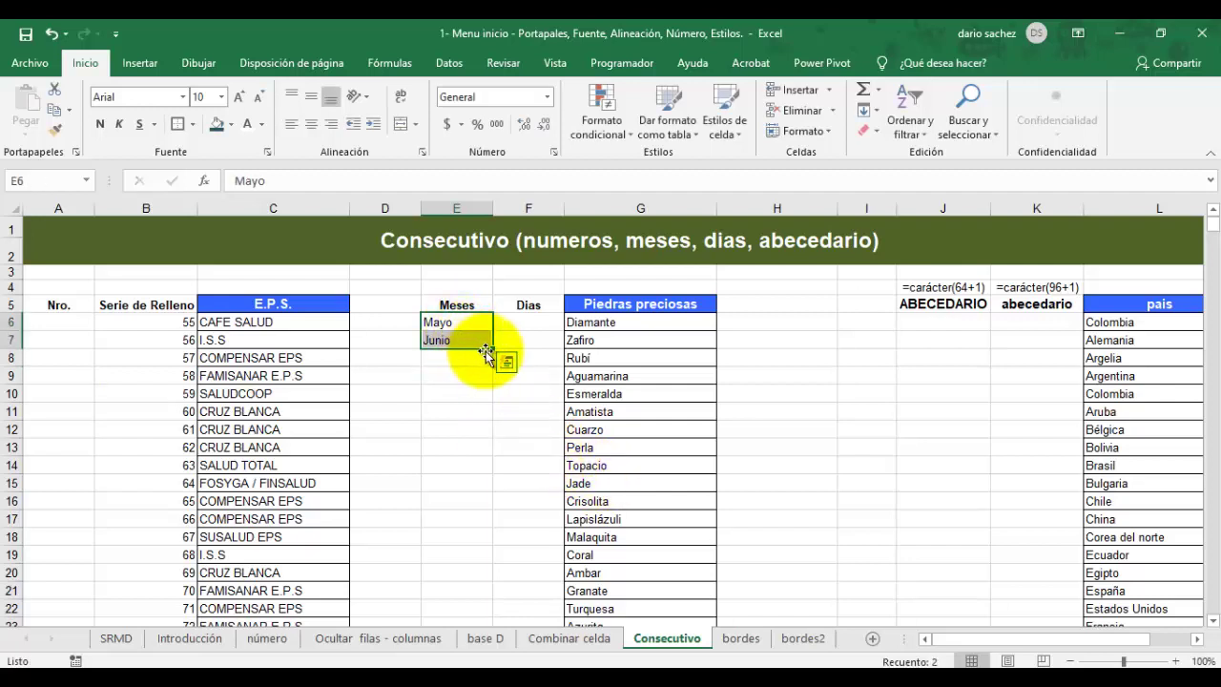
left_click_drag(483, 449, 477, 601)
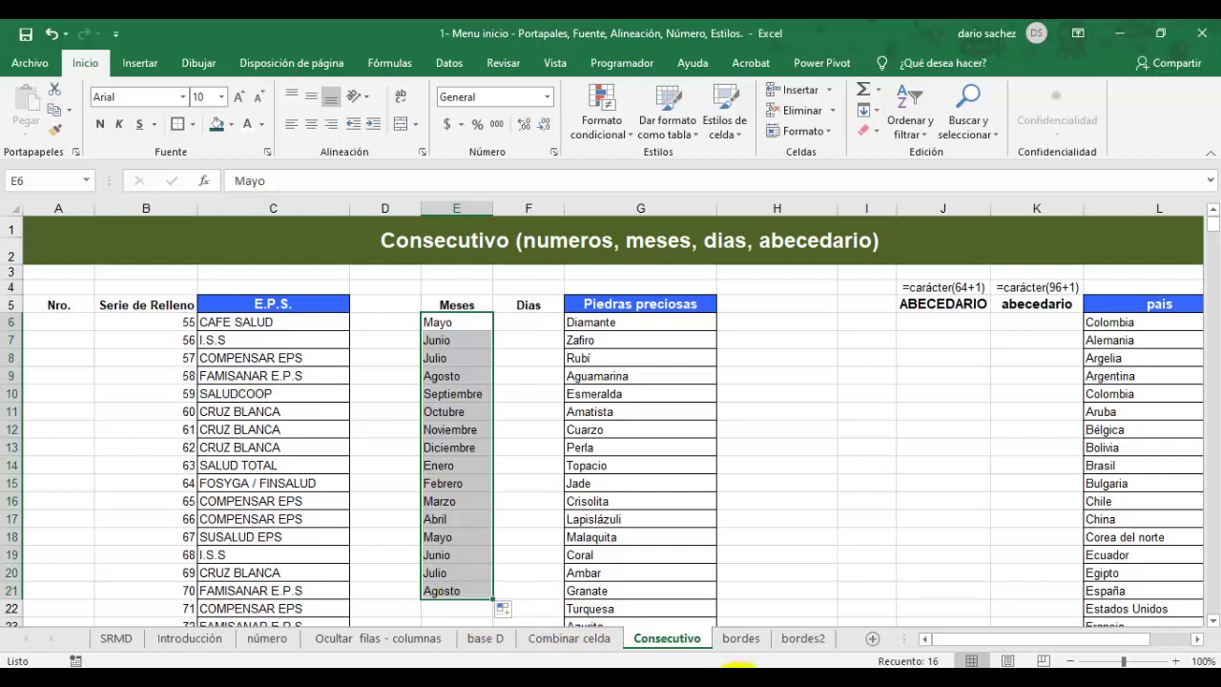
left_click(444, 465)
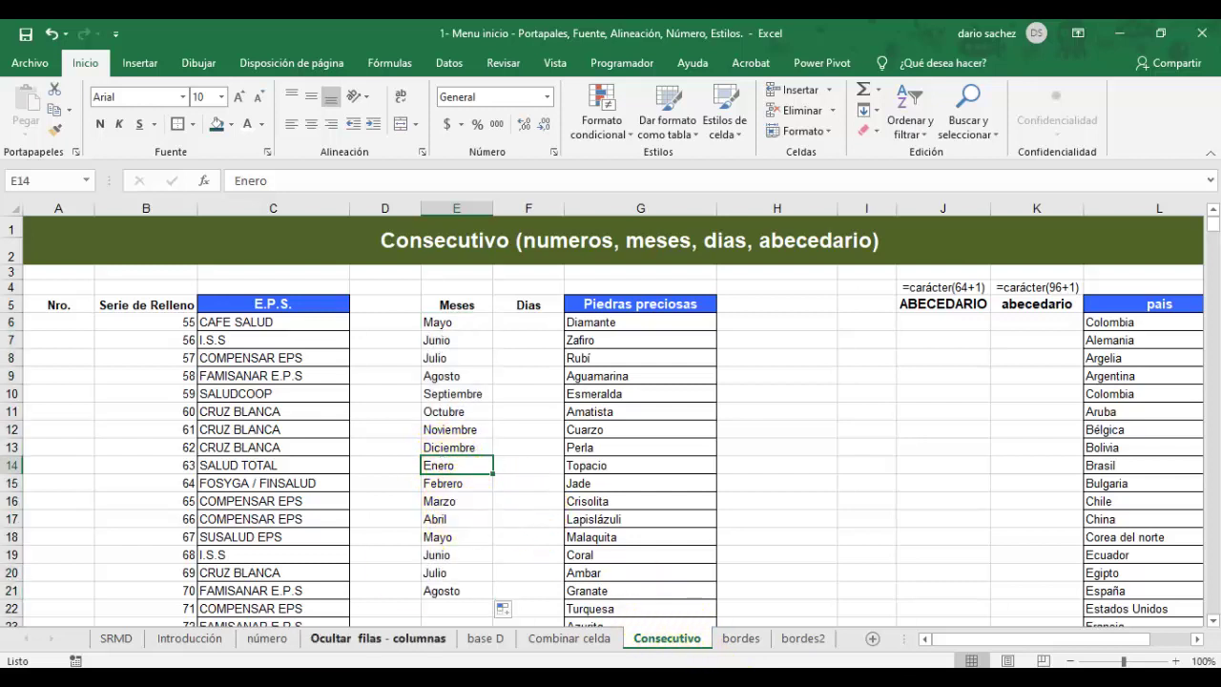
Step: Enter Lunes and Martes in cells F6 and F7 under Dias and autofill the weekday series down the whole list
left_click(527, 322)
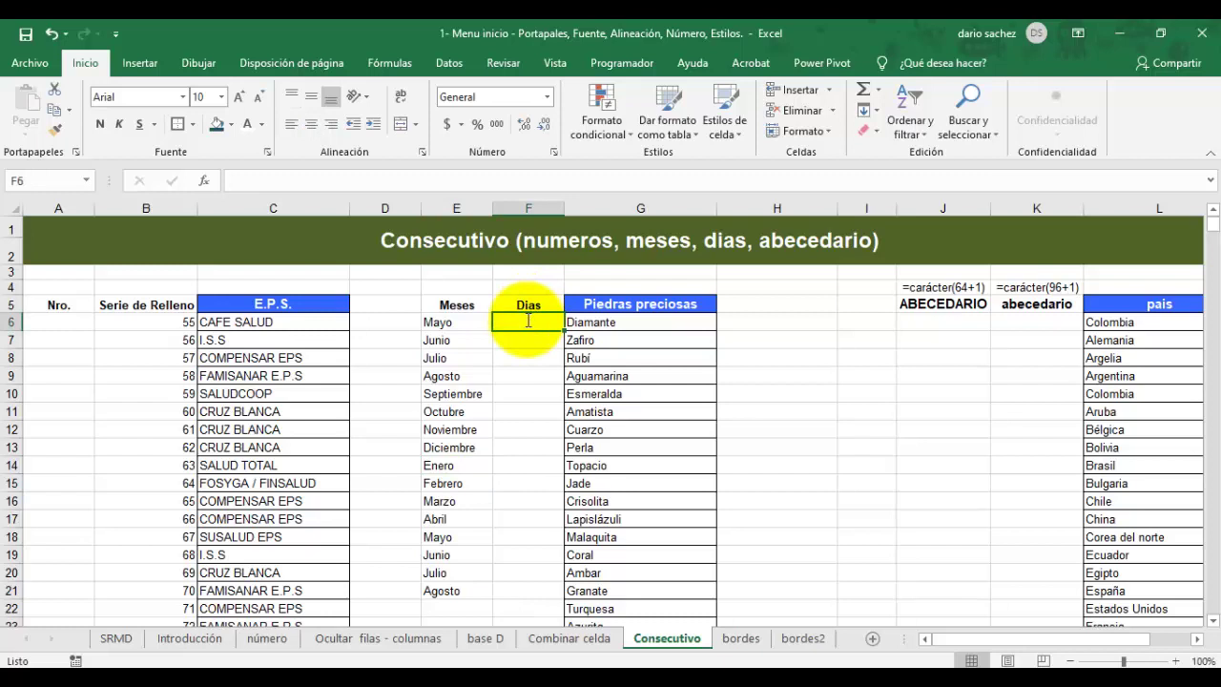
type("Lu")
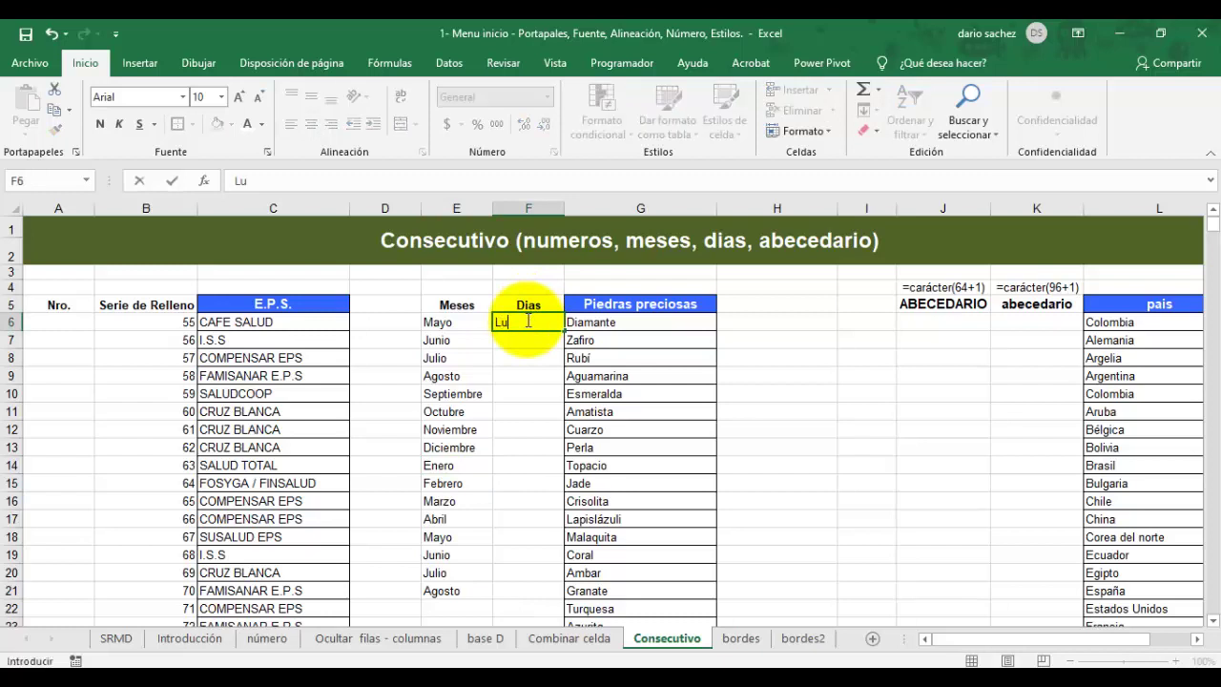
type("nes")
key("Return")
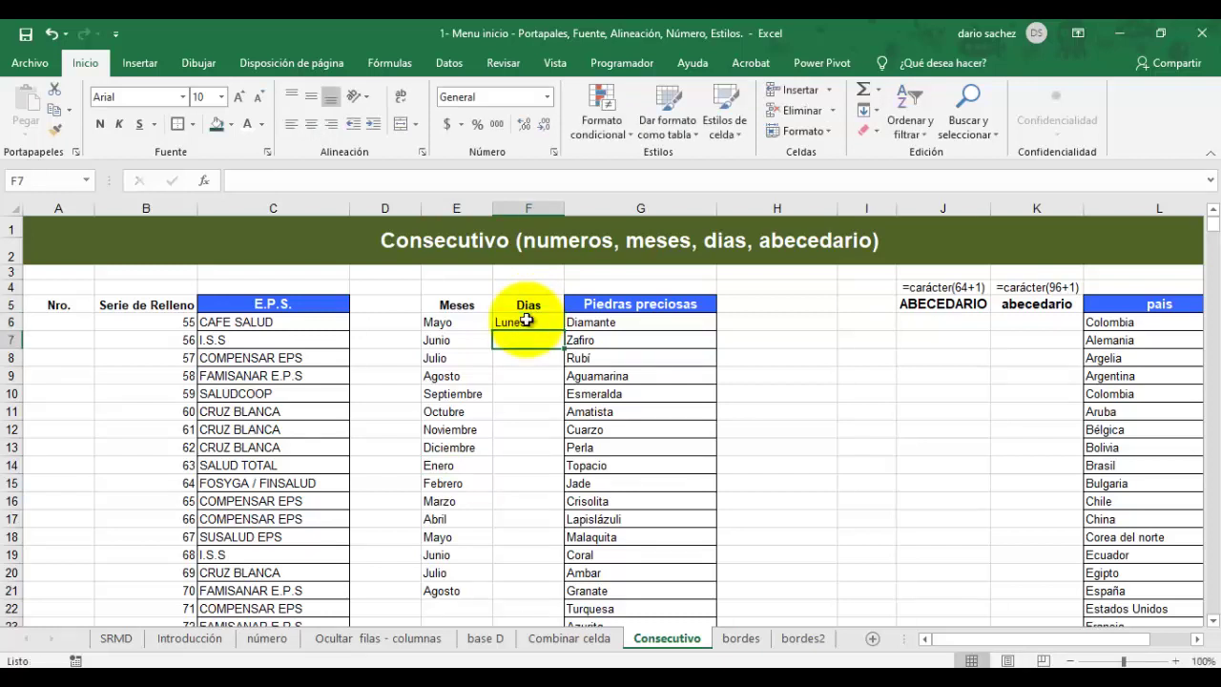
type("Martes")
key("Return")
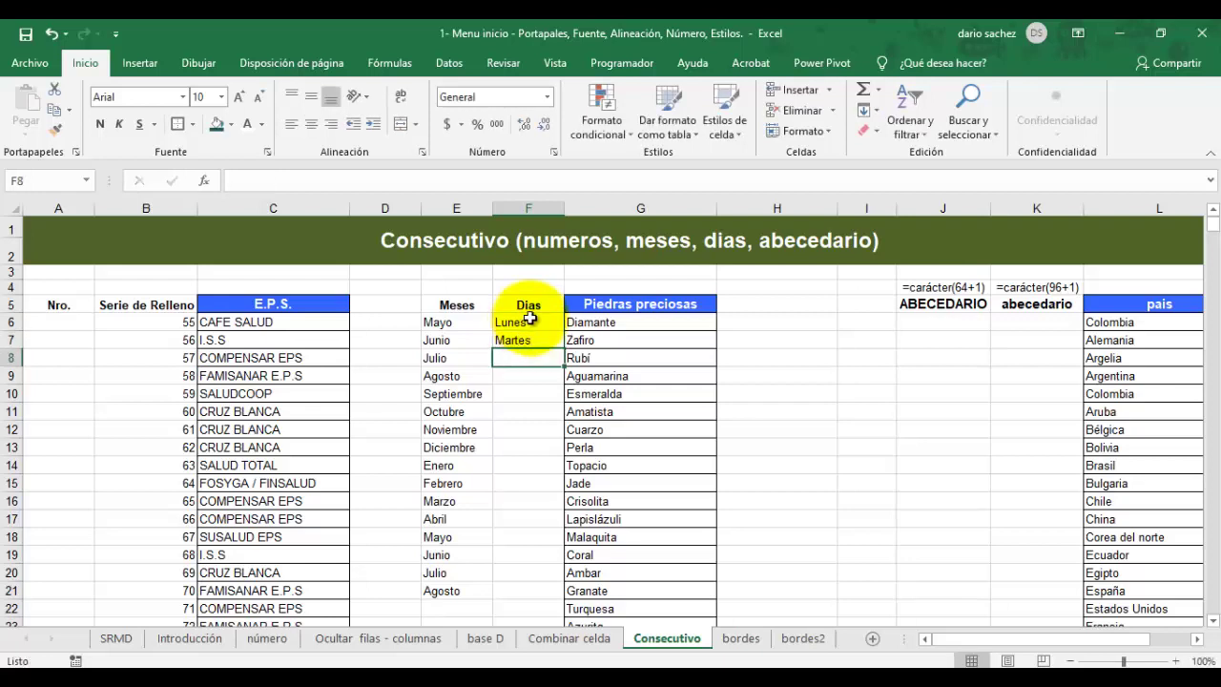
left_click_drag(525, 322, 523, 343)
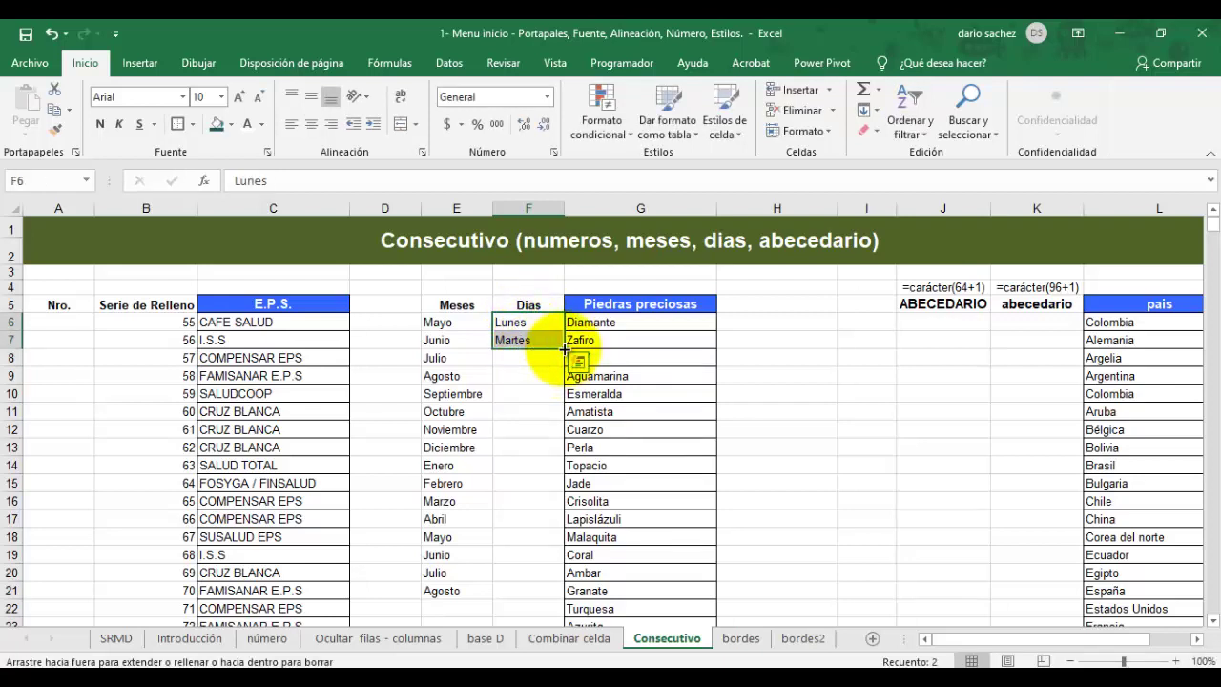
double_click(563, 349)
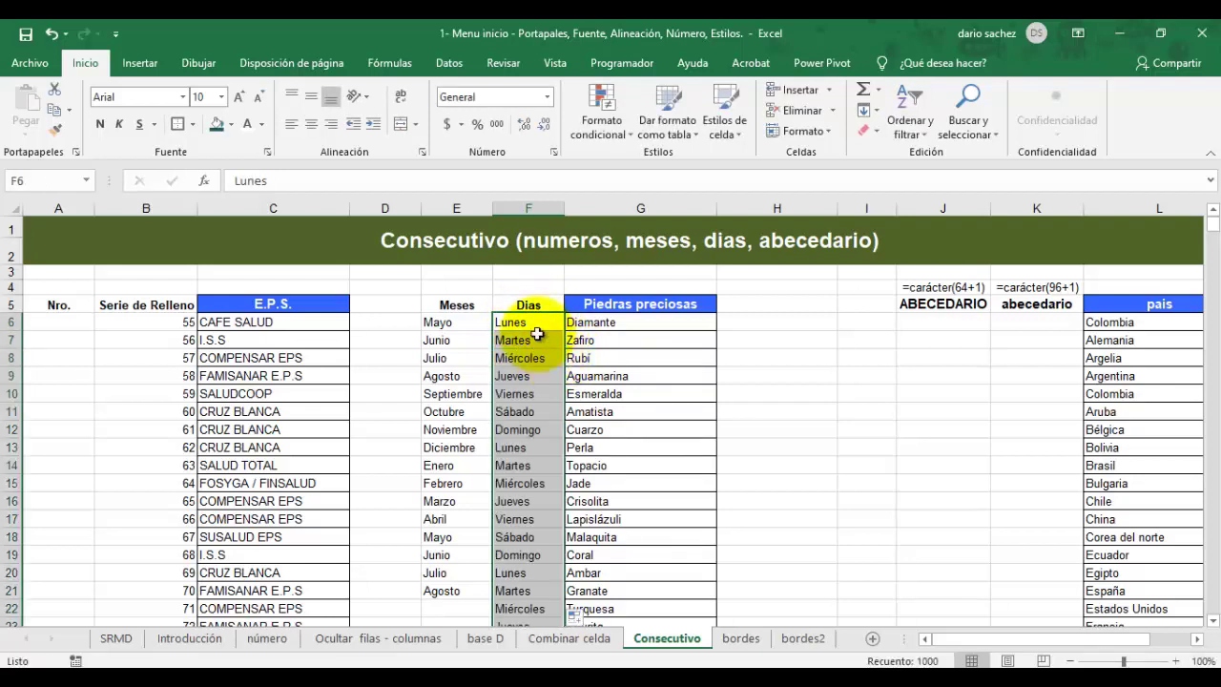
left_click(532, 431)
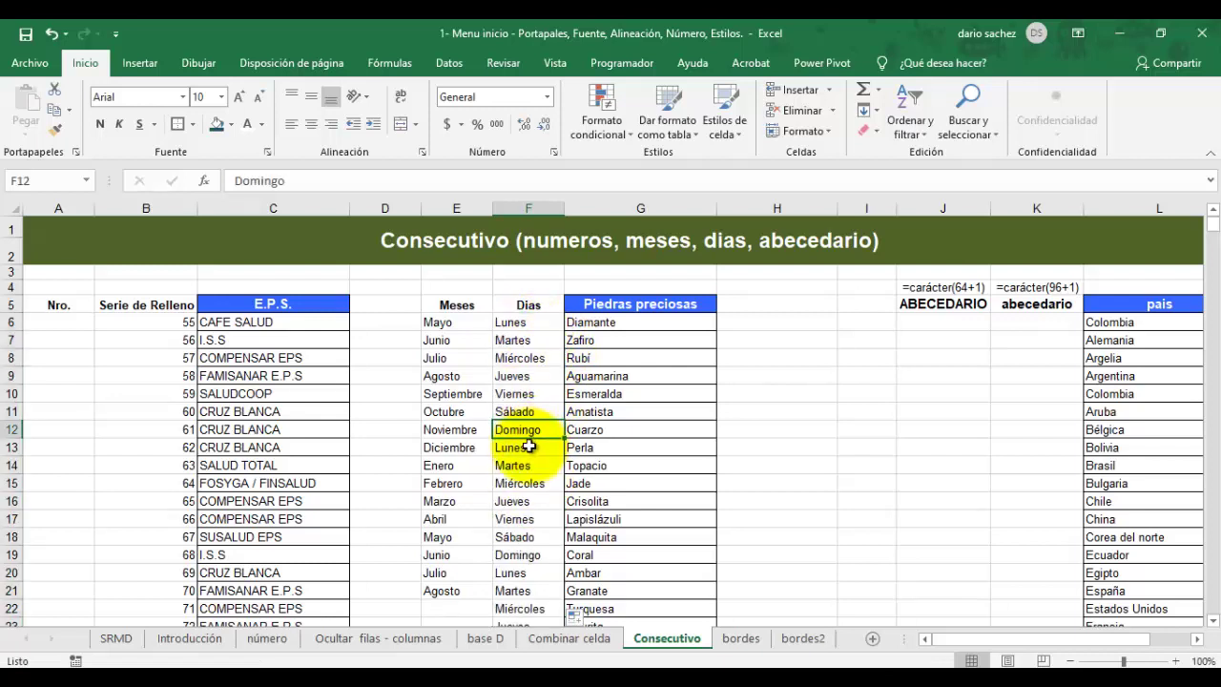
left_click(530, 448)
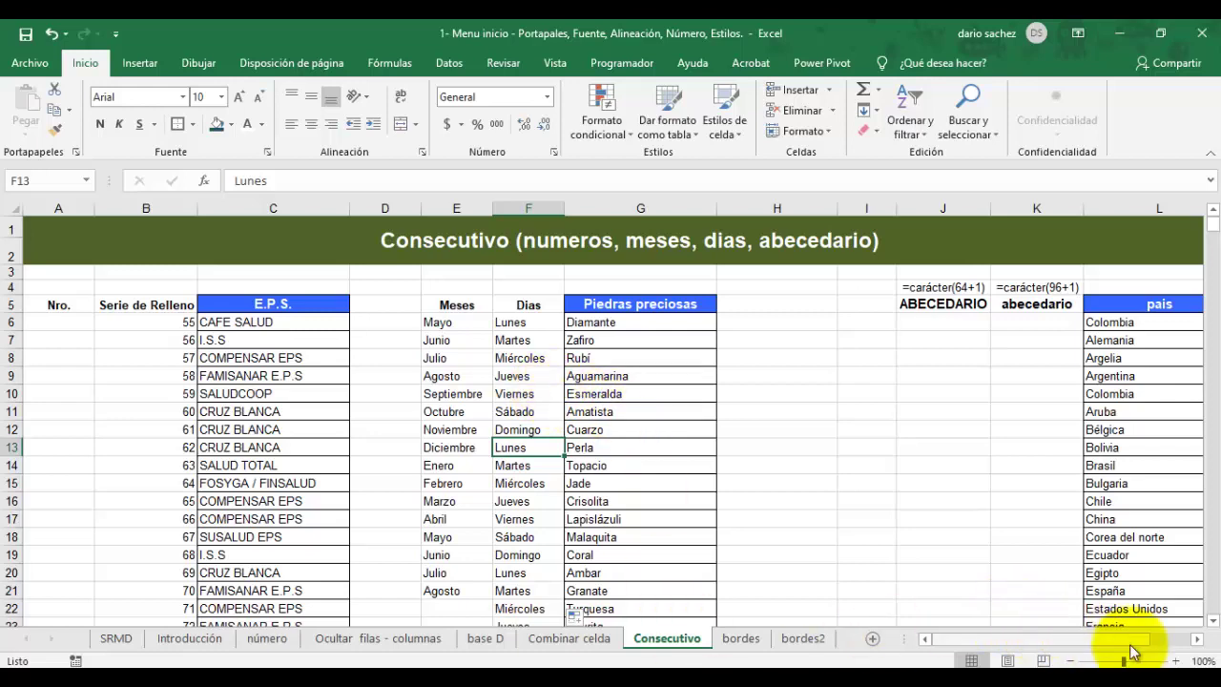
Step: Enter 1 and 2 in cells I6 and I7 beside the ABECEDARIO column and fill the number series down to 26
scroll(1192, 624, "right", 3)
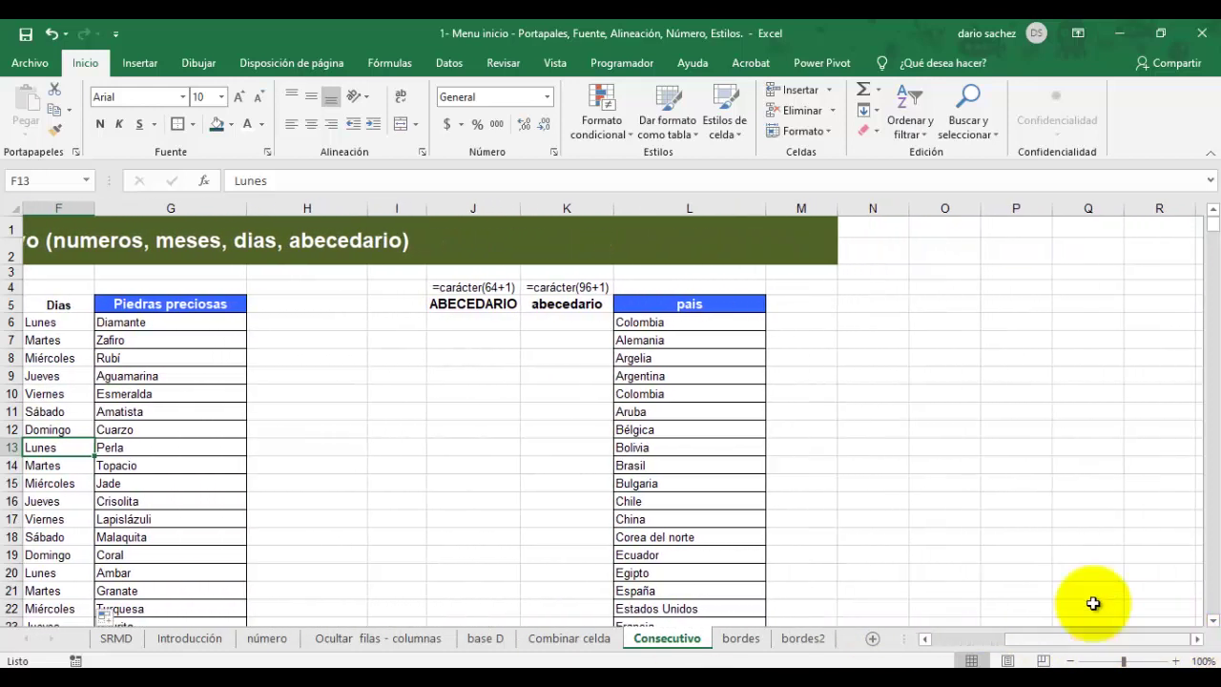
left_click(461, 357)
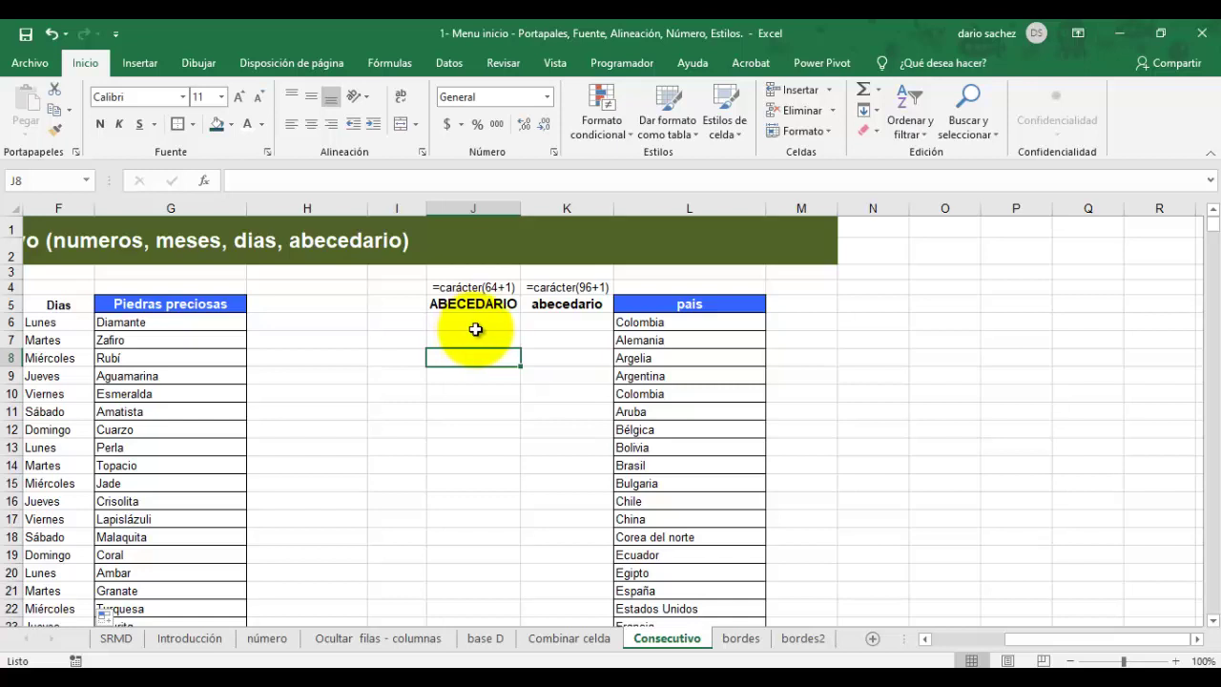
left_click(474, 324)
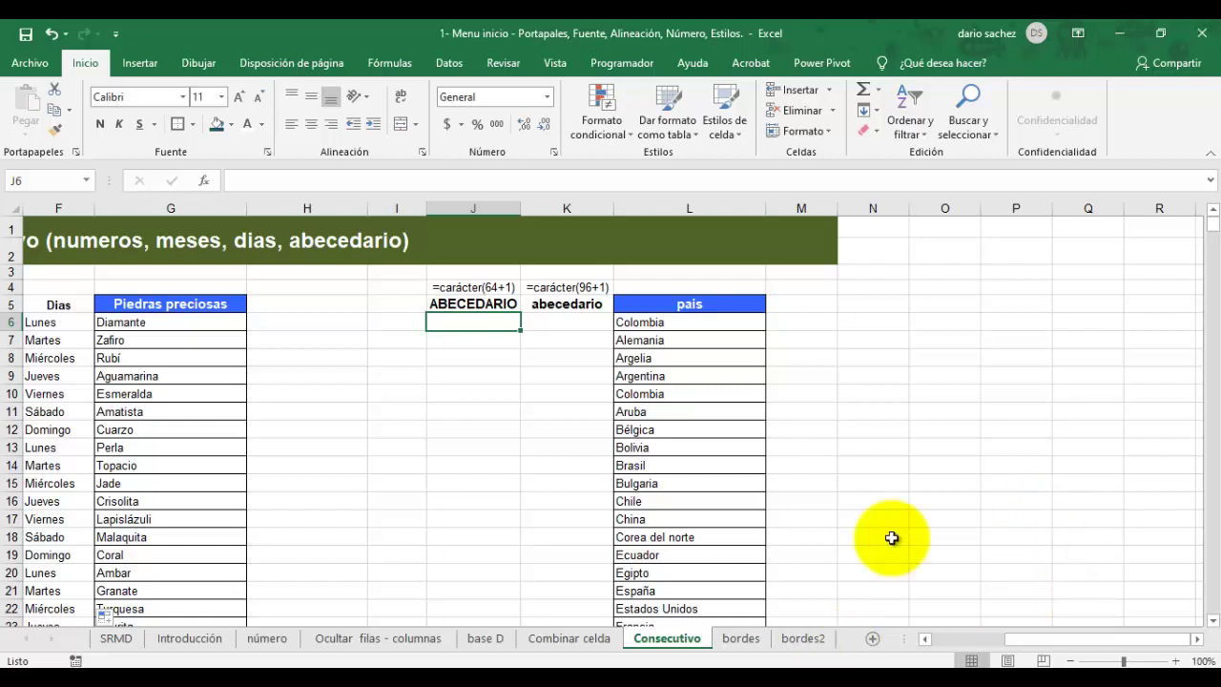
left_click(408, 322)
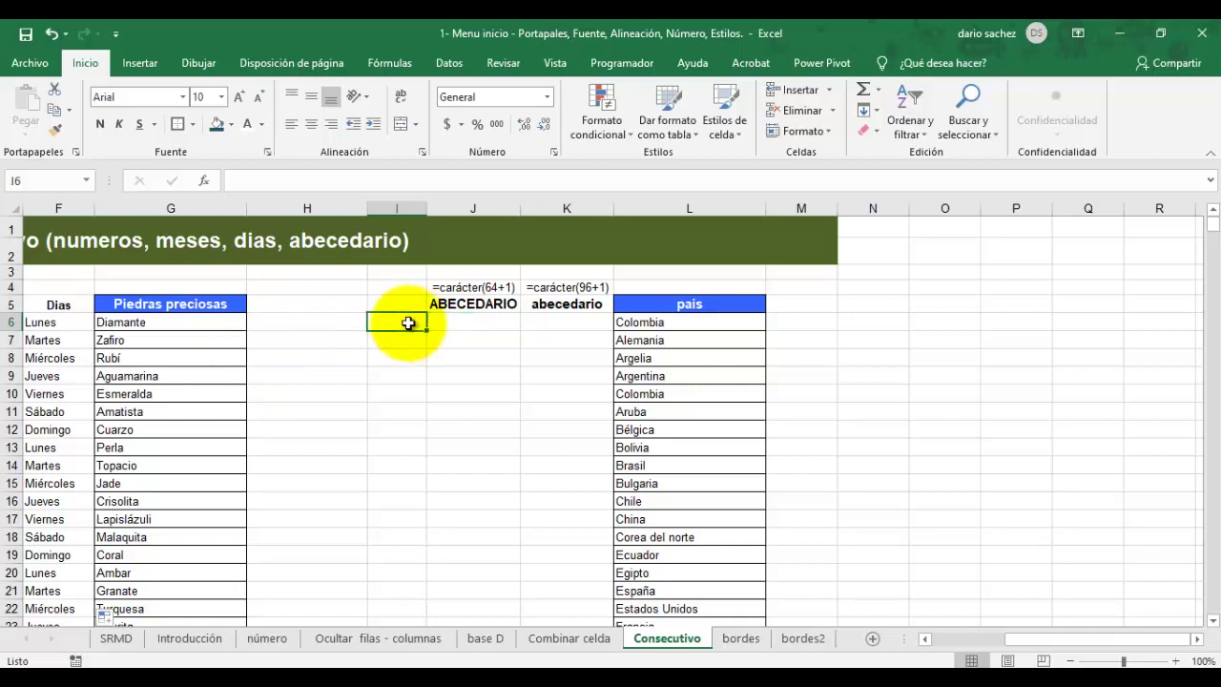
type("1")
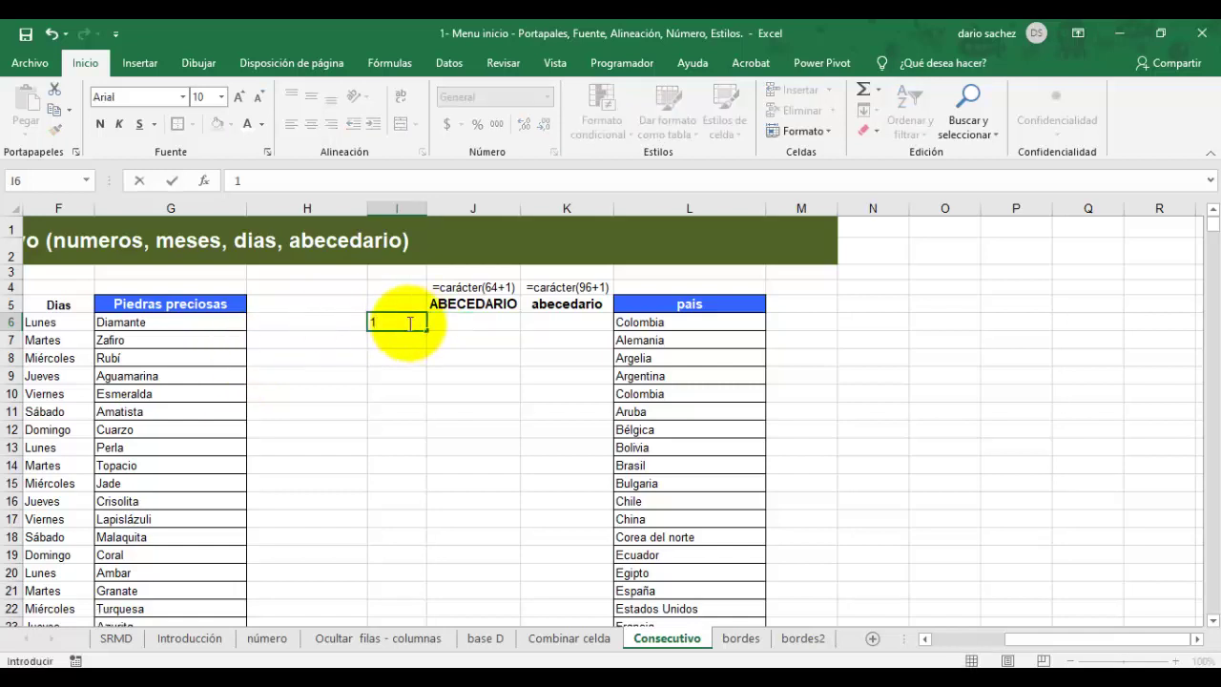
key("Return")
type("2")
key("Return")
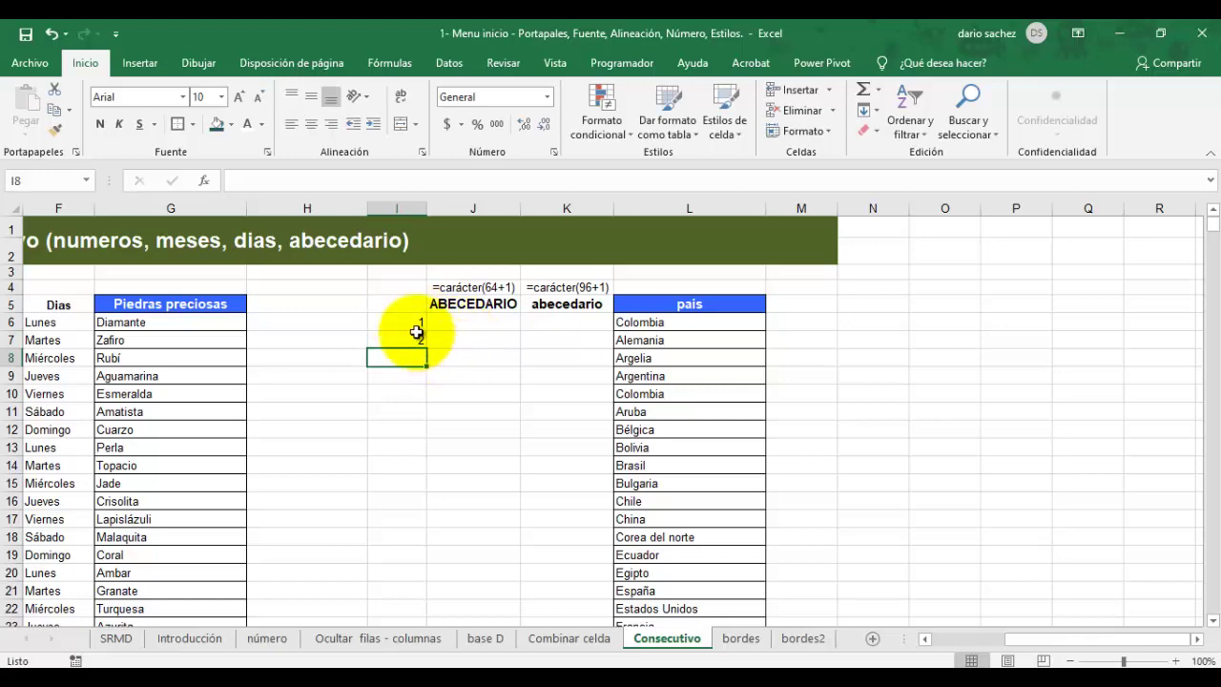
left_click(407, 325)
left_click_drag(406, 324, 481, 494)
scroll(488, 472, "up", 5)
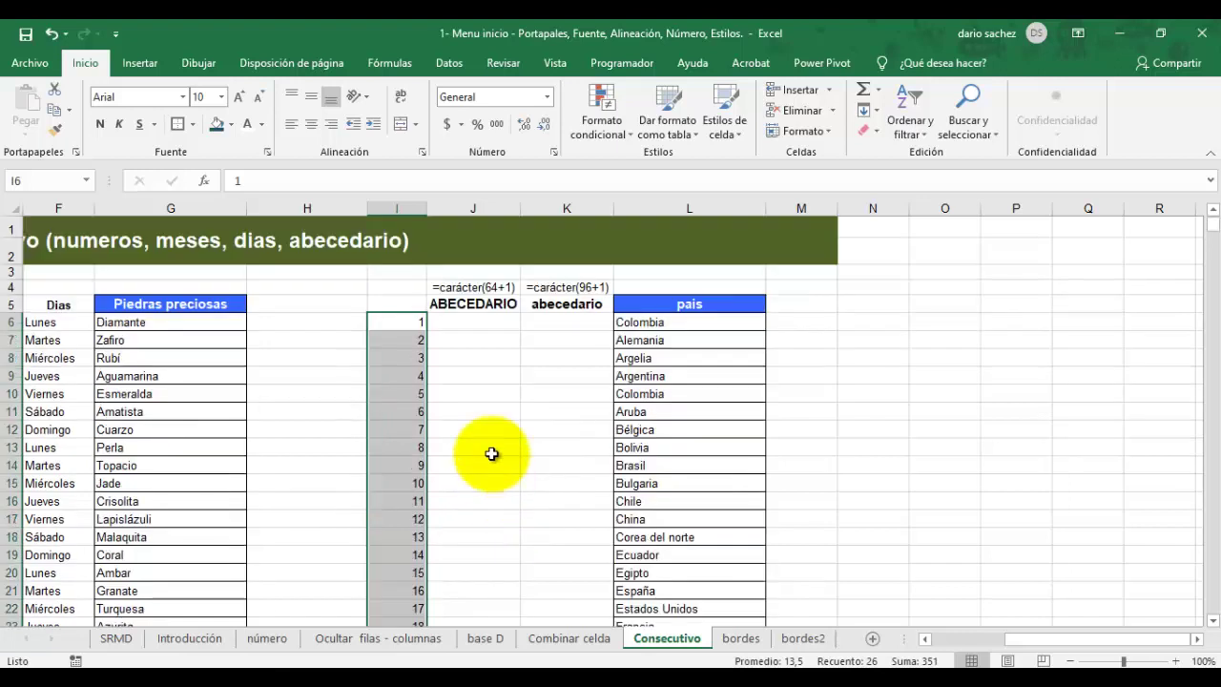
Step: Enter the formula =CARACTER(64+I6) in cell J6 under ABECEDARIO to generate the first uppercase letter
left_click(468, 328)
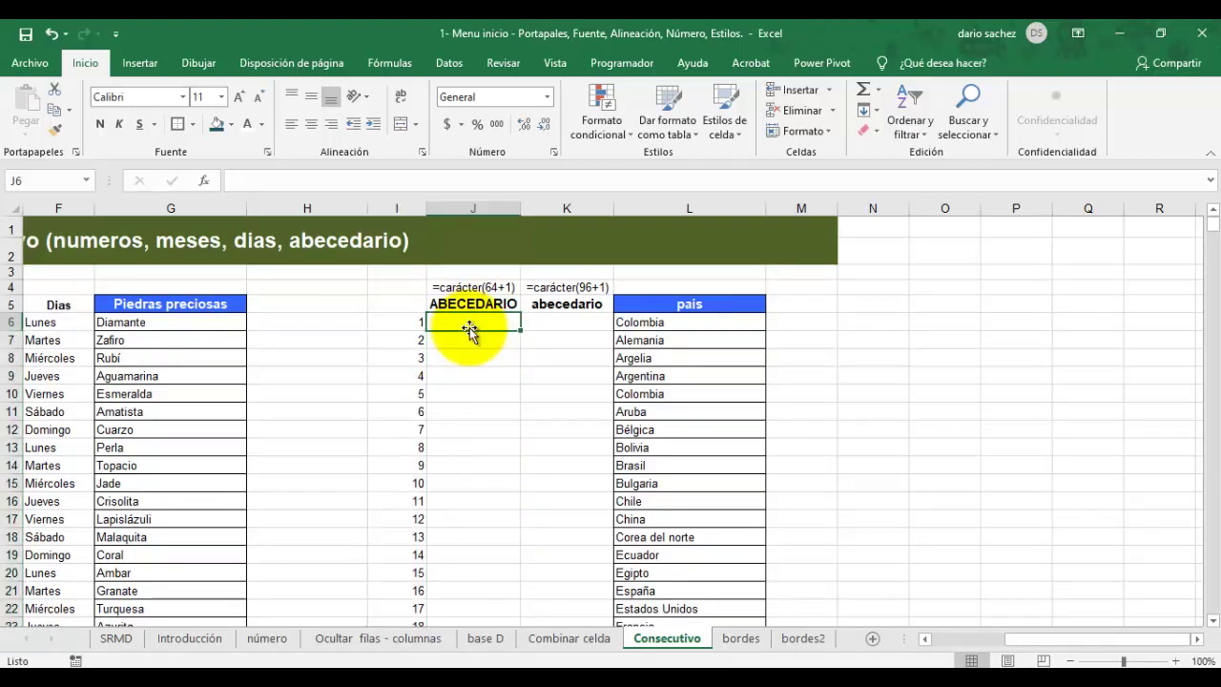
type("=c")
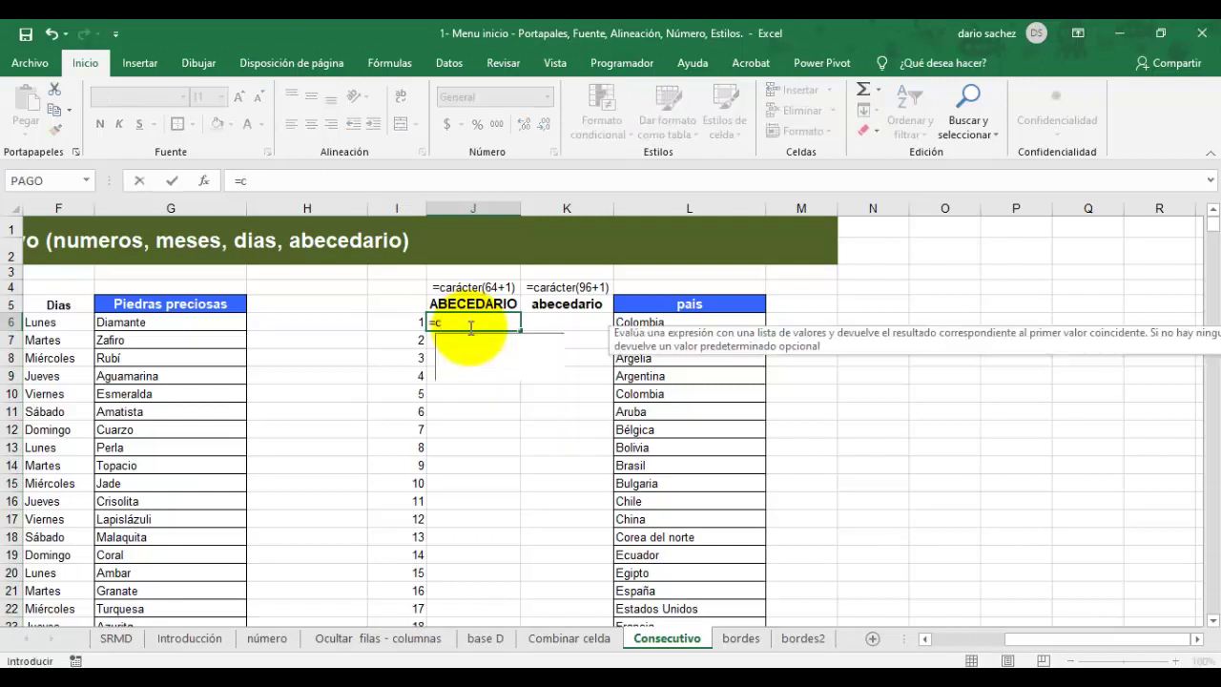
type("aracter")
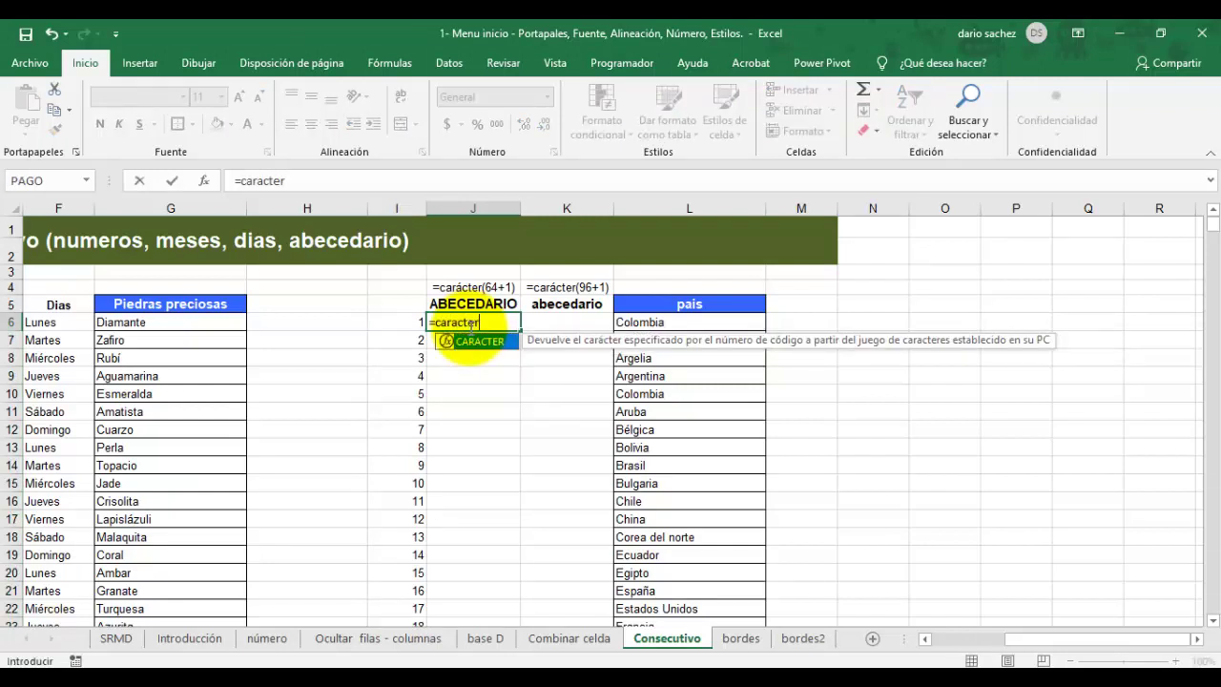
key("Tab")
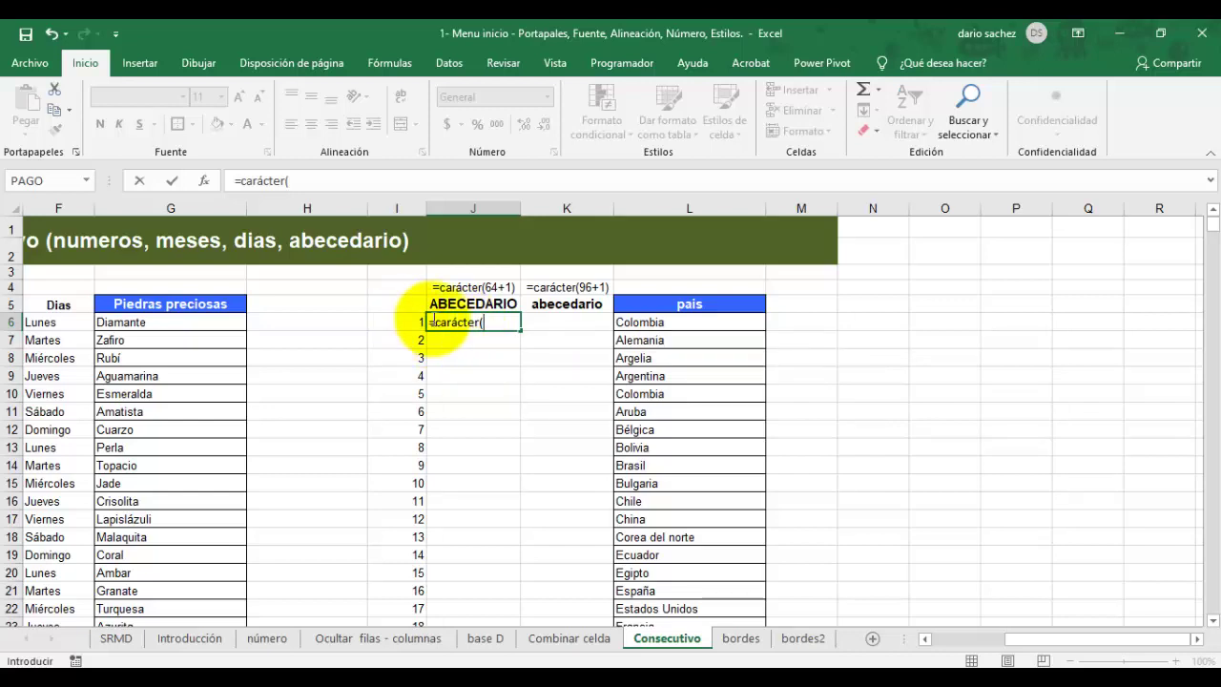
type("64+")
left_click(379, 323)
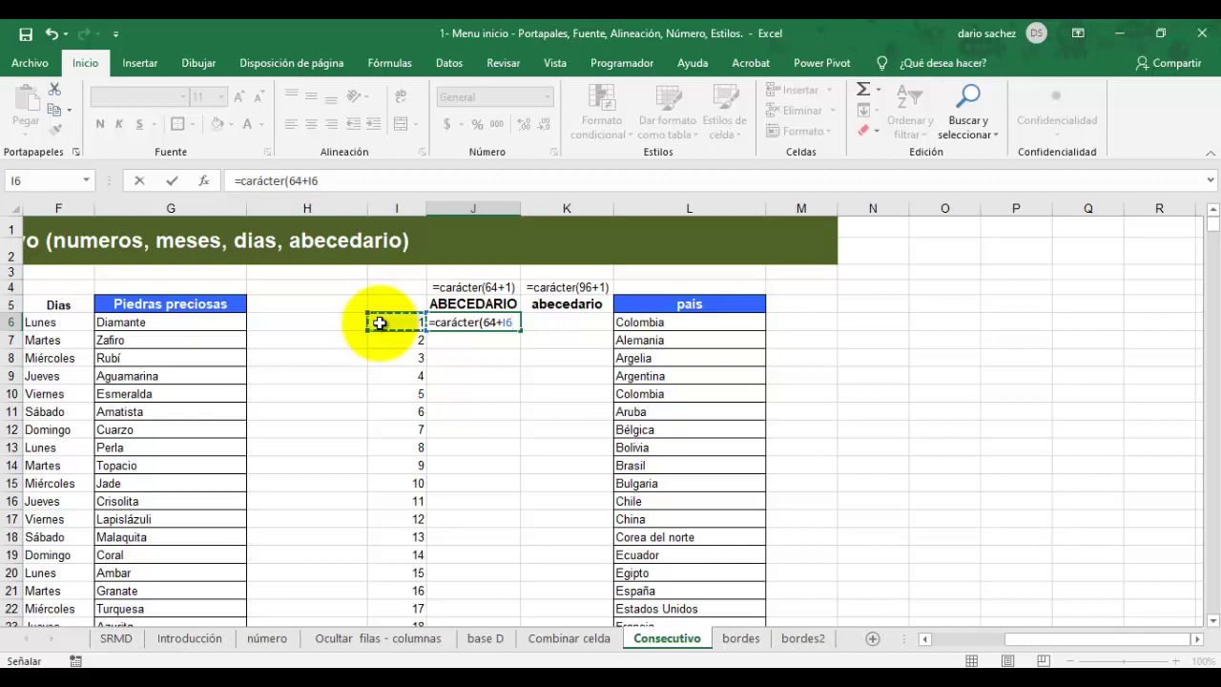
type(")")
key("Return")
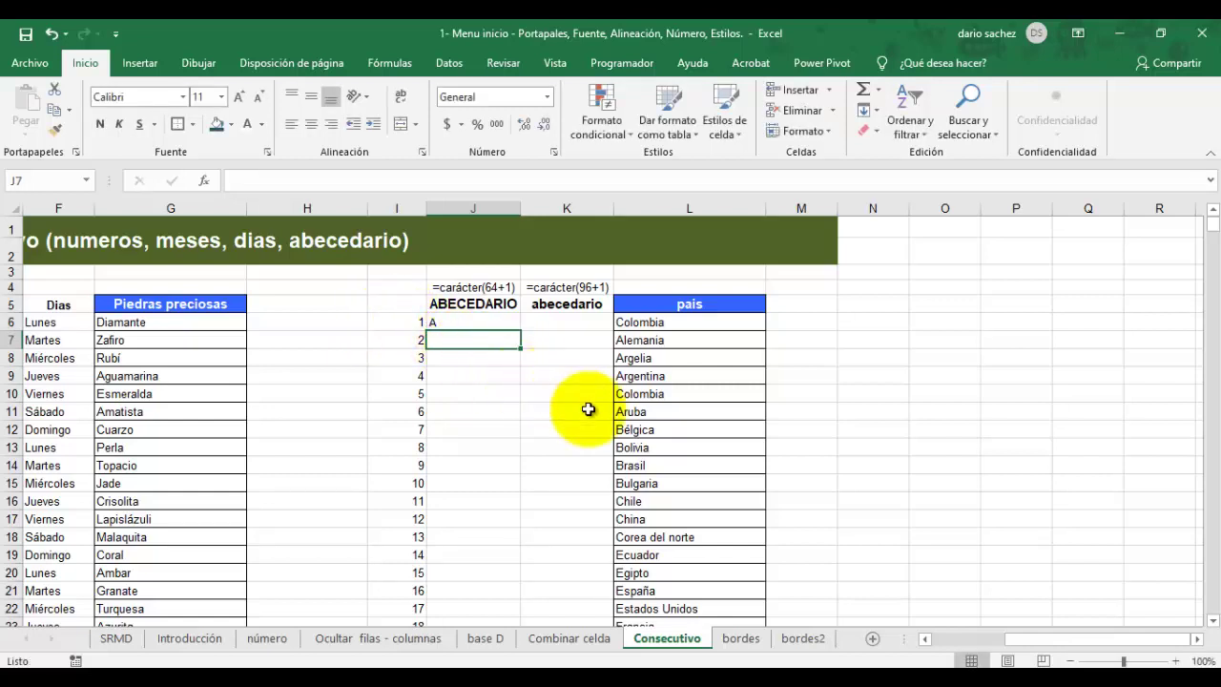
Step: Fill the J6 formula down the ABECEDARIO column to the end of the number series and center the letters
left_click(494, 322)
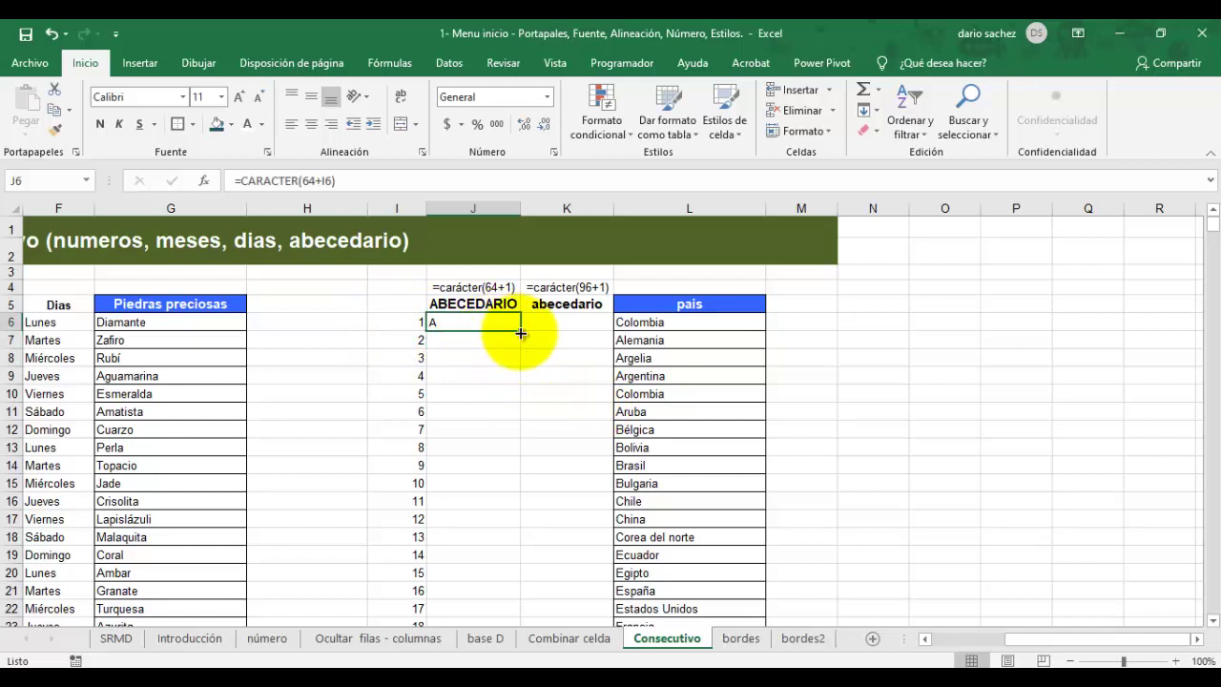
double_click(520, 333)
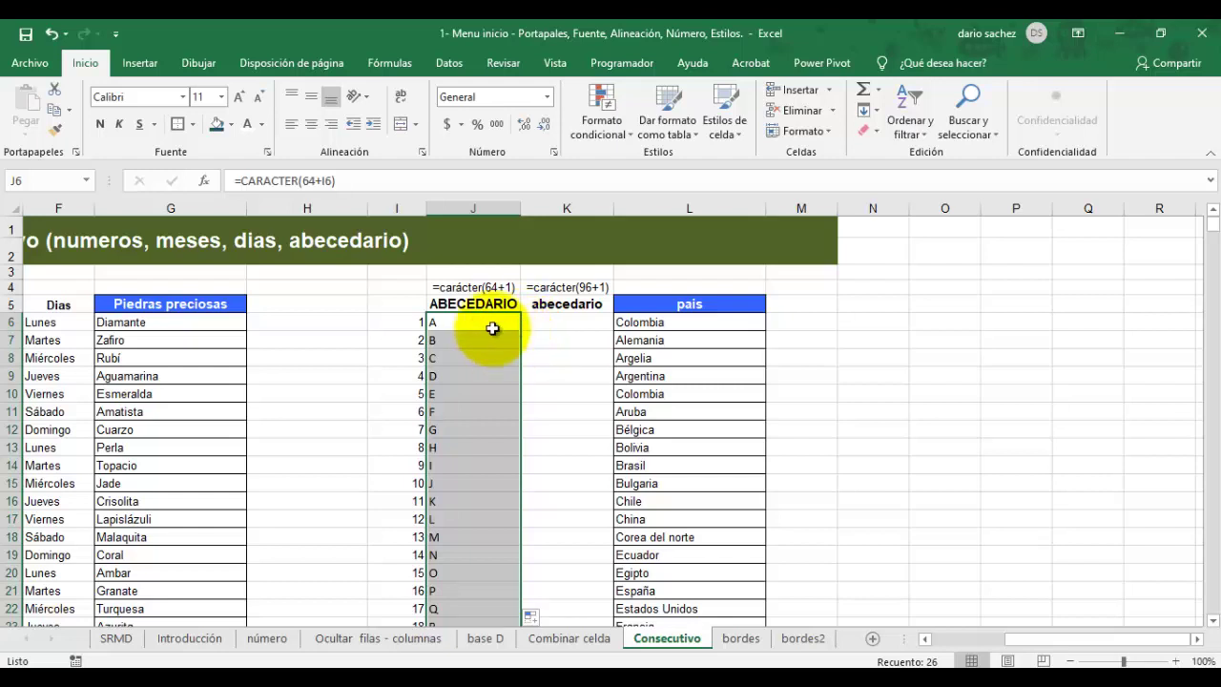
left_click(310, 131)
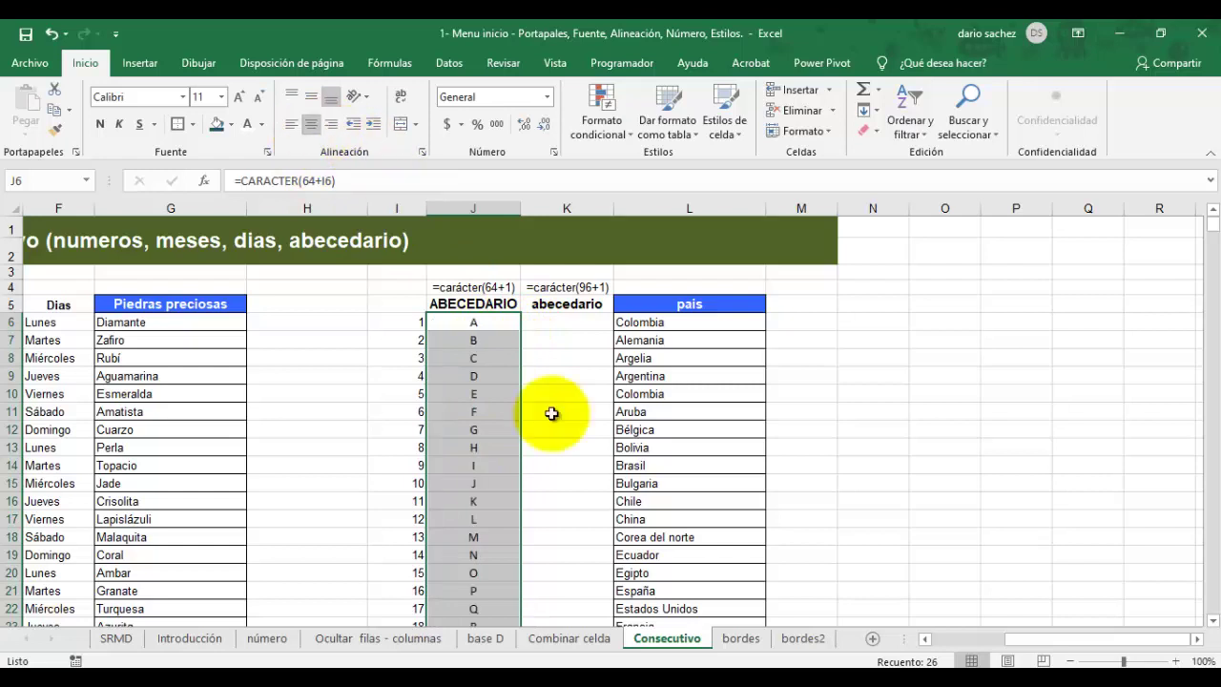
Step: Enter the formula =CARACTER(96+I6) in cell K6 under abecedario to generate the first lowercase letter
left_click(575, 321)
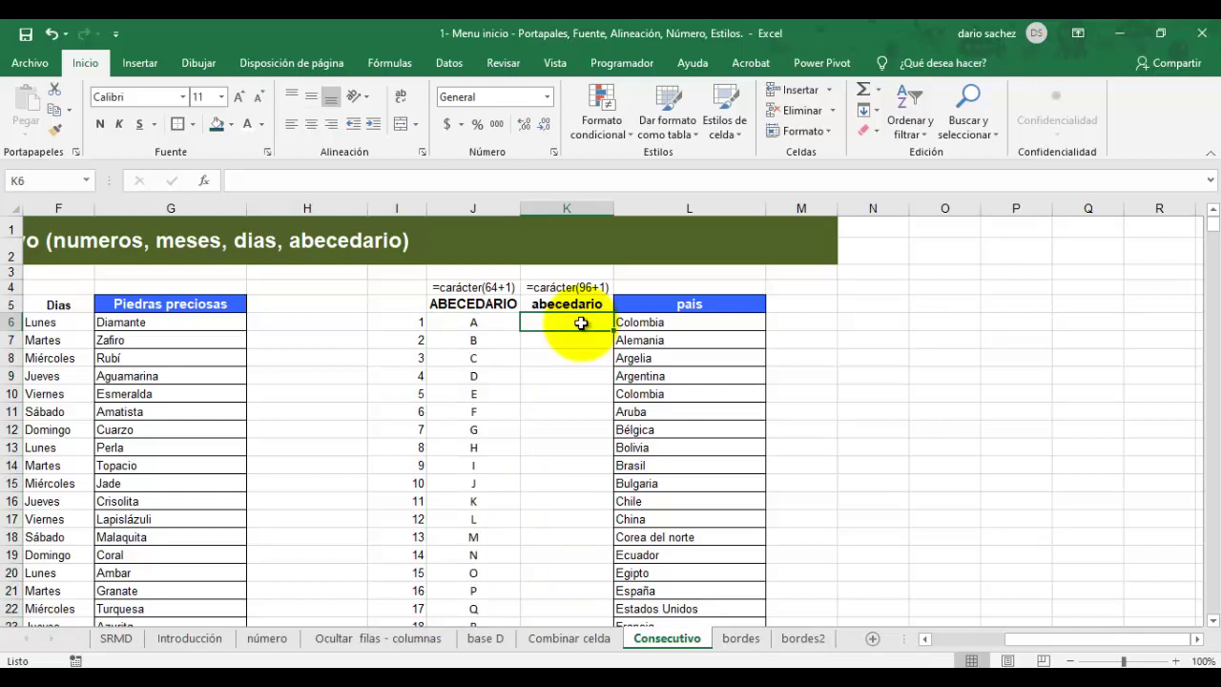
type("=carac")
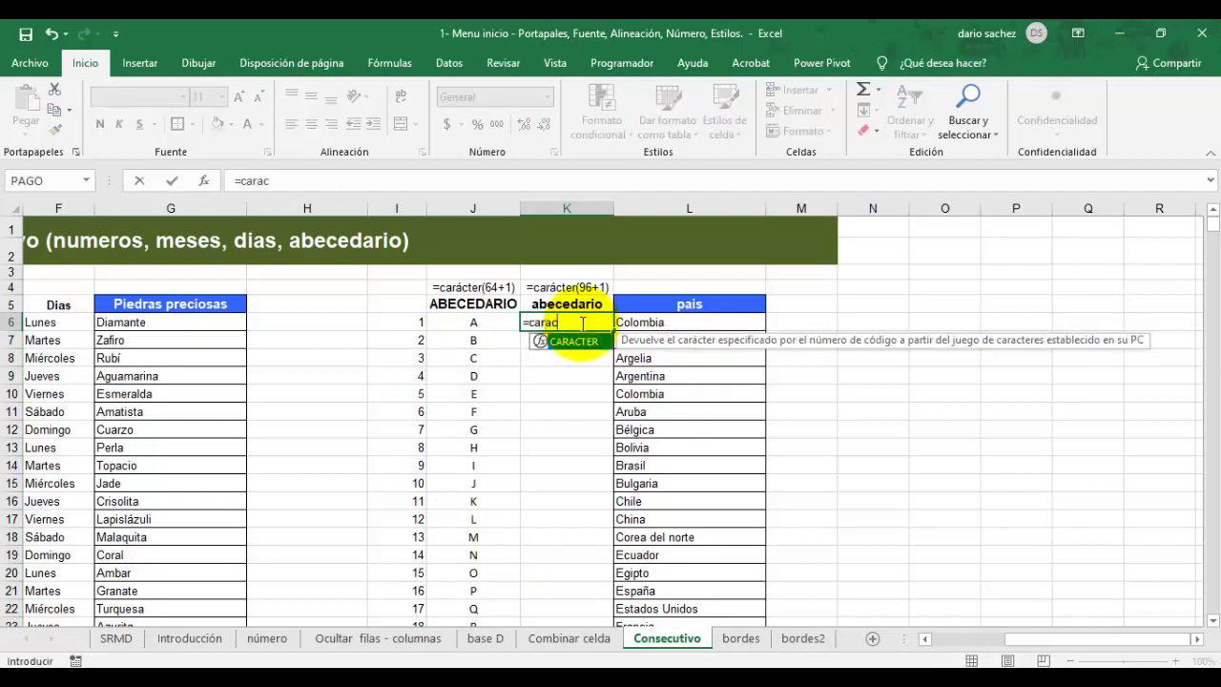
type("ter")
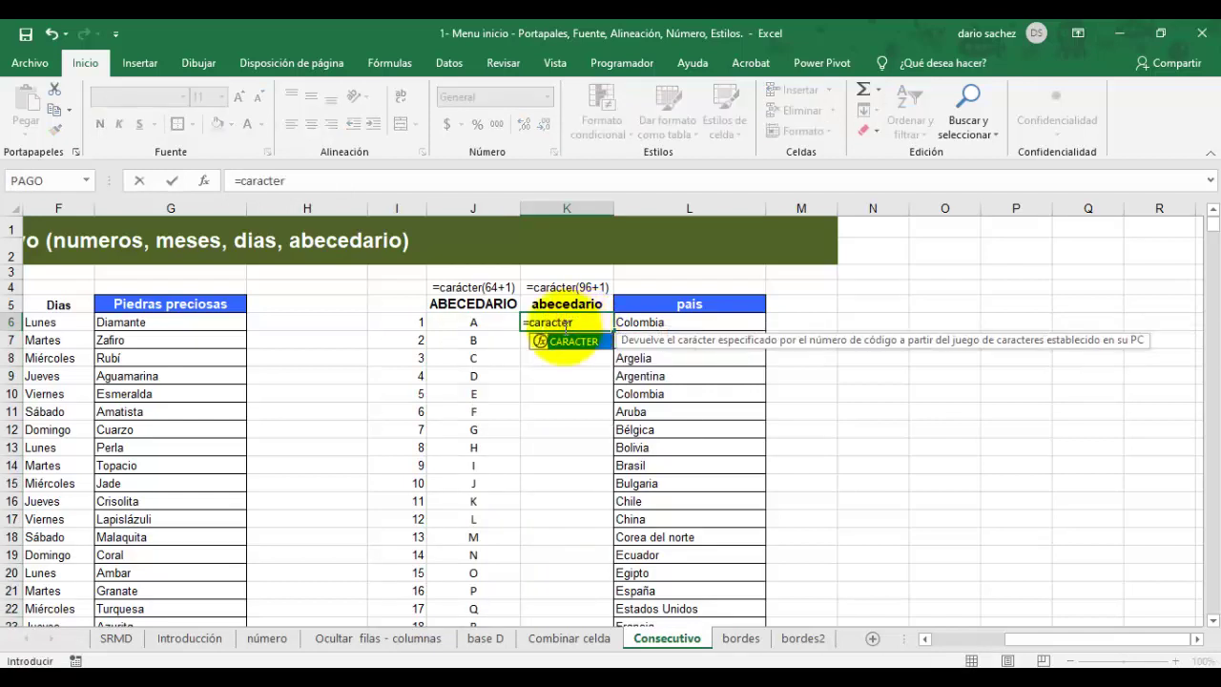
key("Tab")
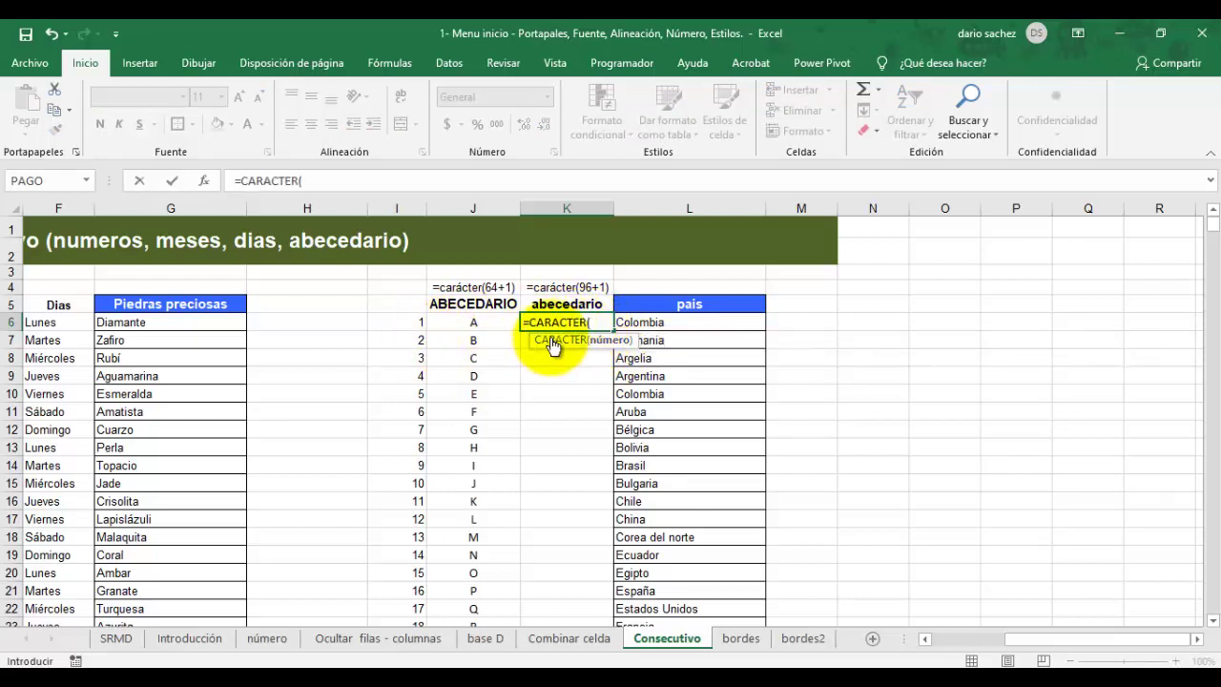
type("96+")
left_click(405, 323)
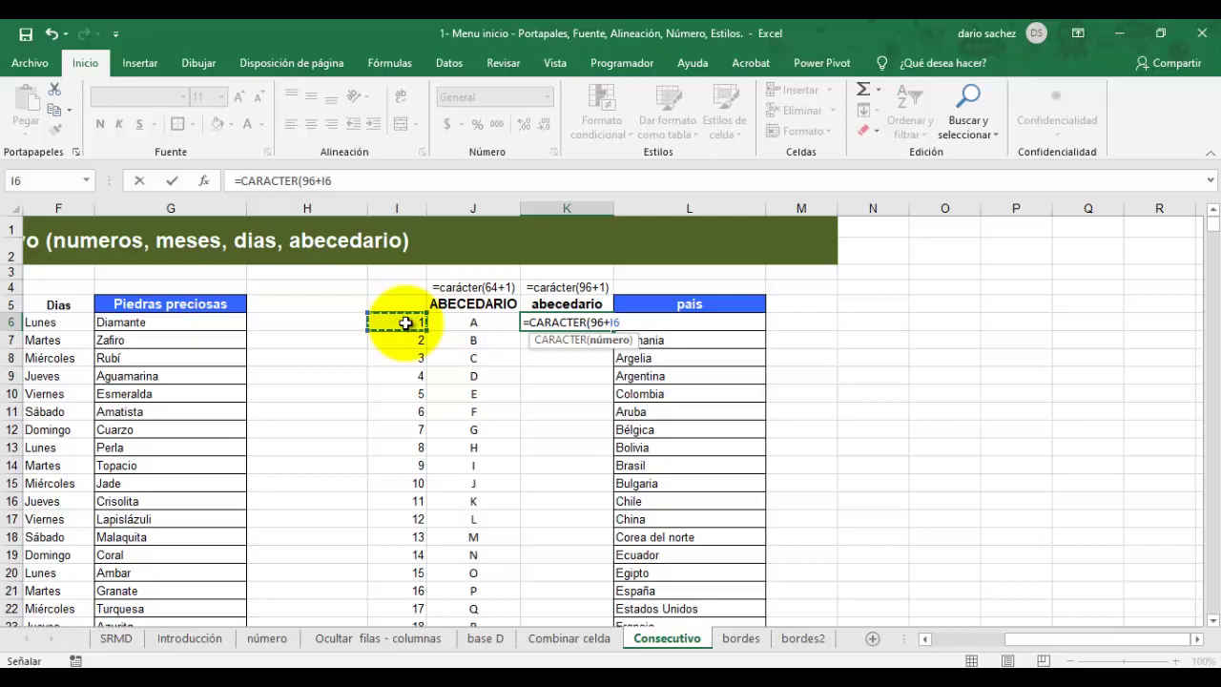
type(")")
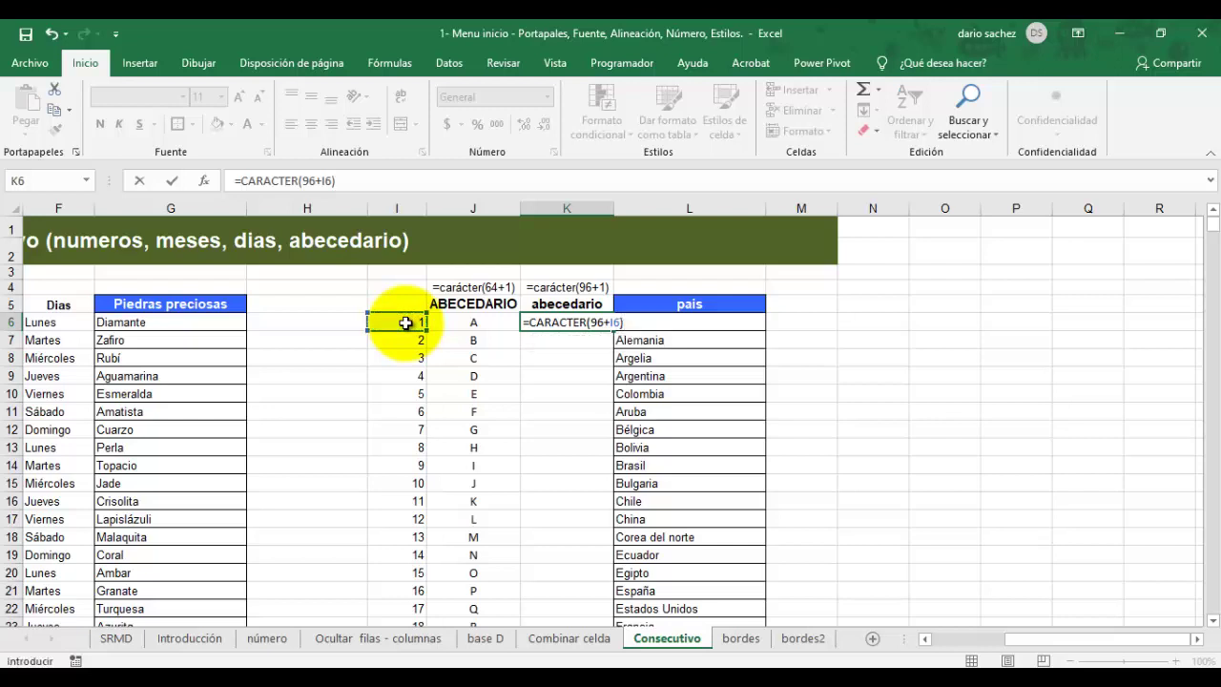
key("Return")
Step: Fill the K6 formula down the lowercase abecedario column to row 31 and center its letters
left_click(587, 322)
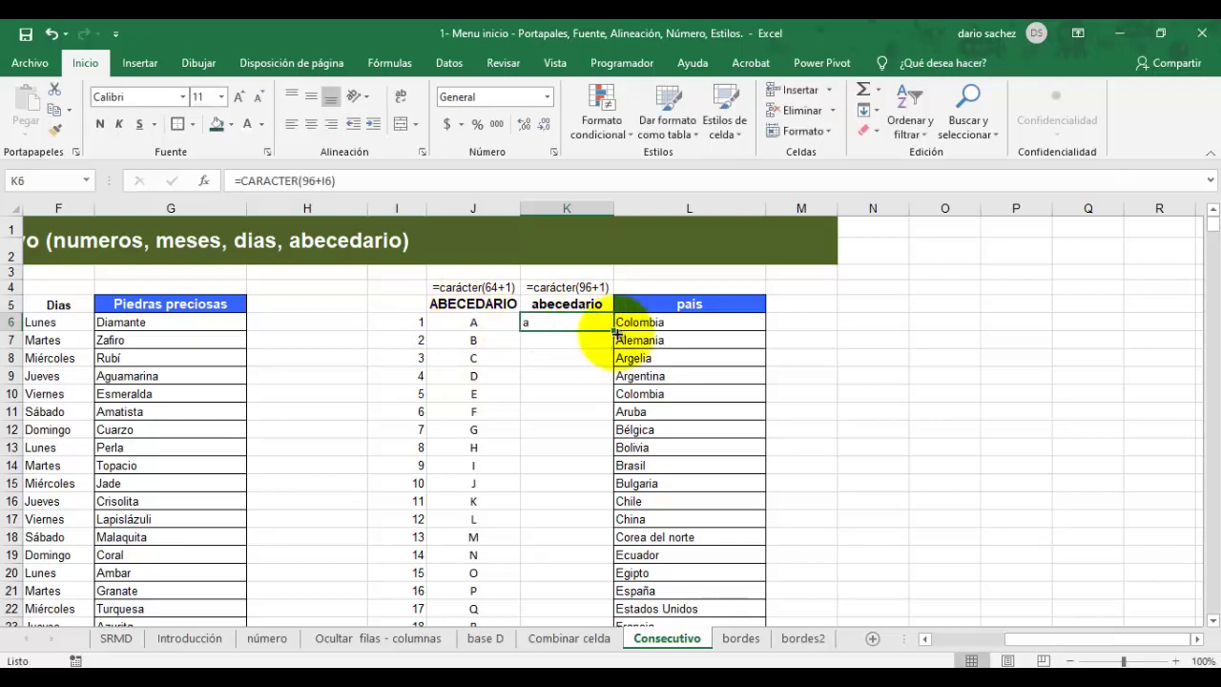
double_click(614, 331)
scroll(638, 408, "down", 6)
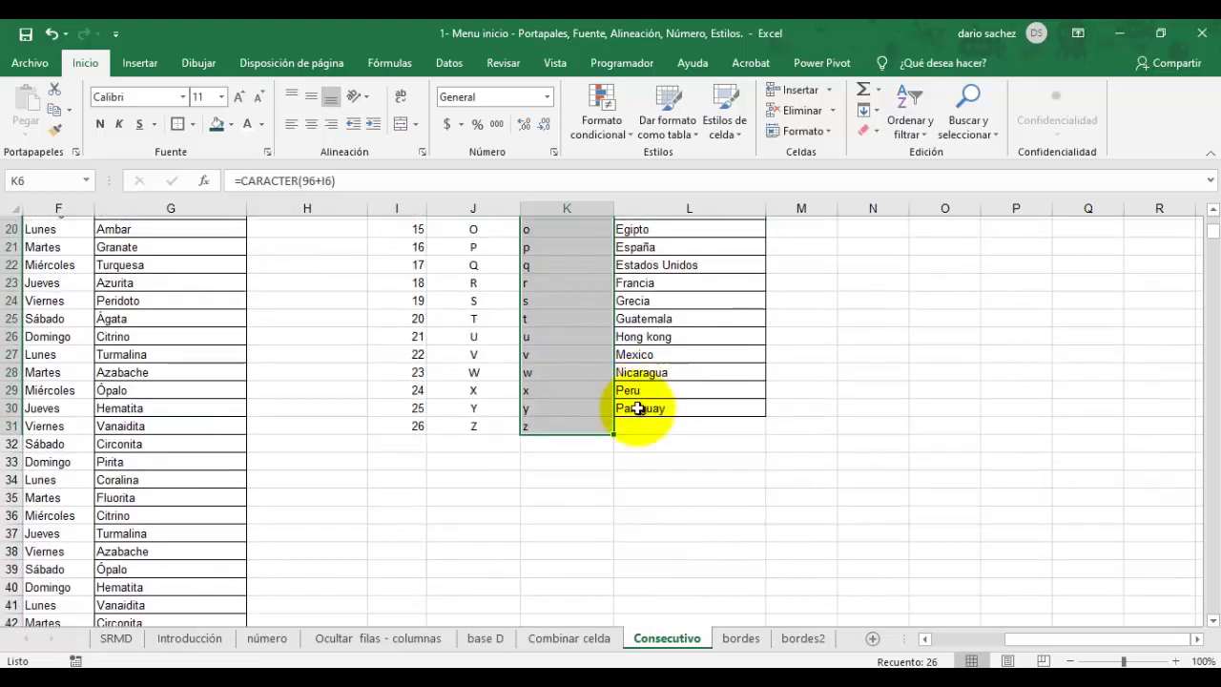
scroll(638, 409, "up", 6)
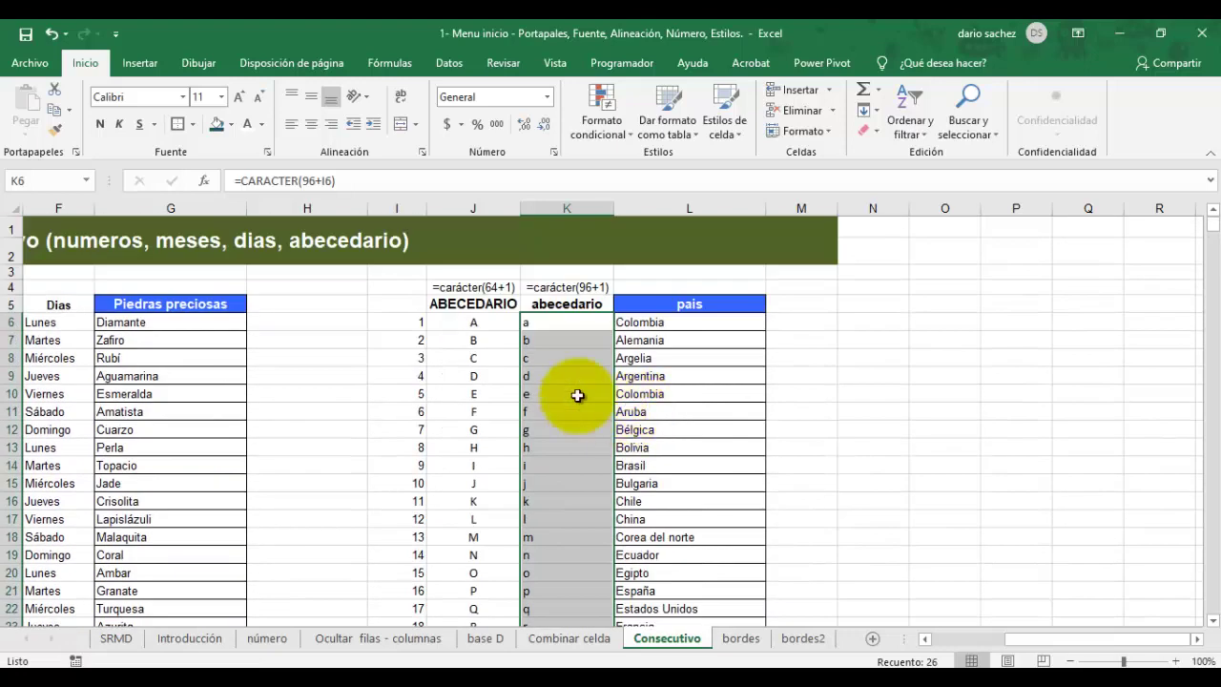
left_click(311, 124)
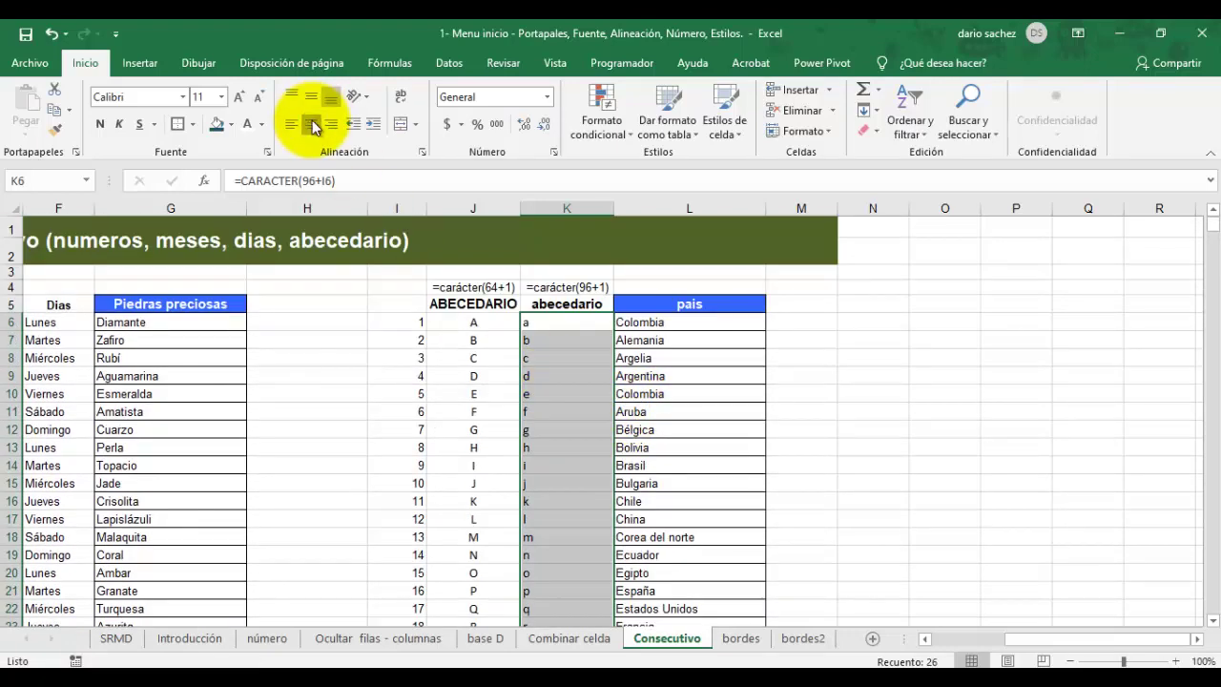
left_click(496, 356)
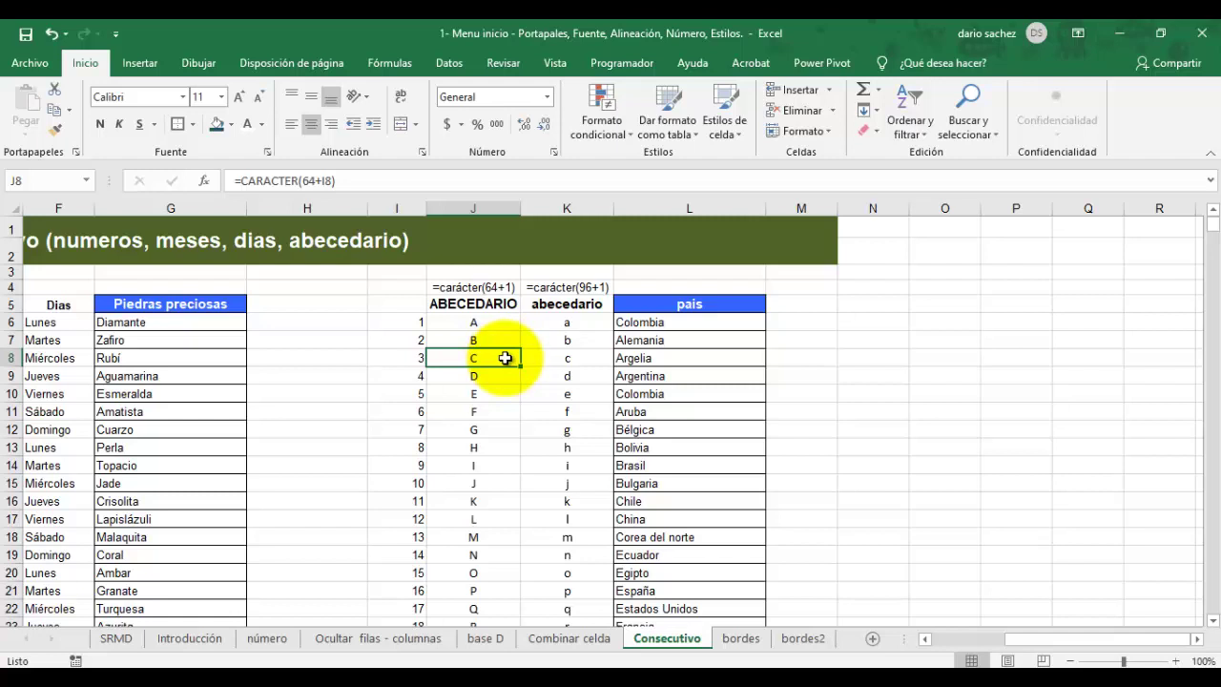
Step: Open the bordes sheet and shift the FACTURA invoice picture slightly up toward the title banner
left_click(742, 639)
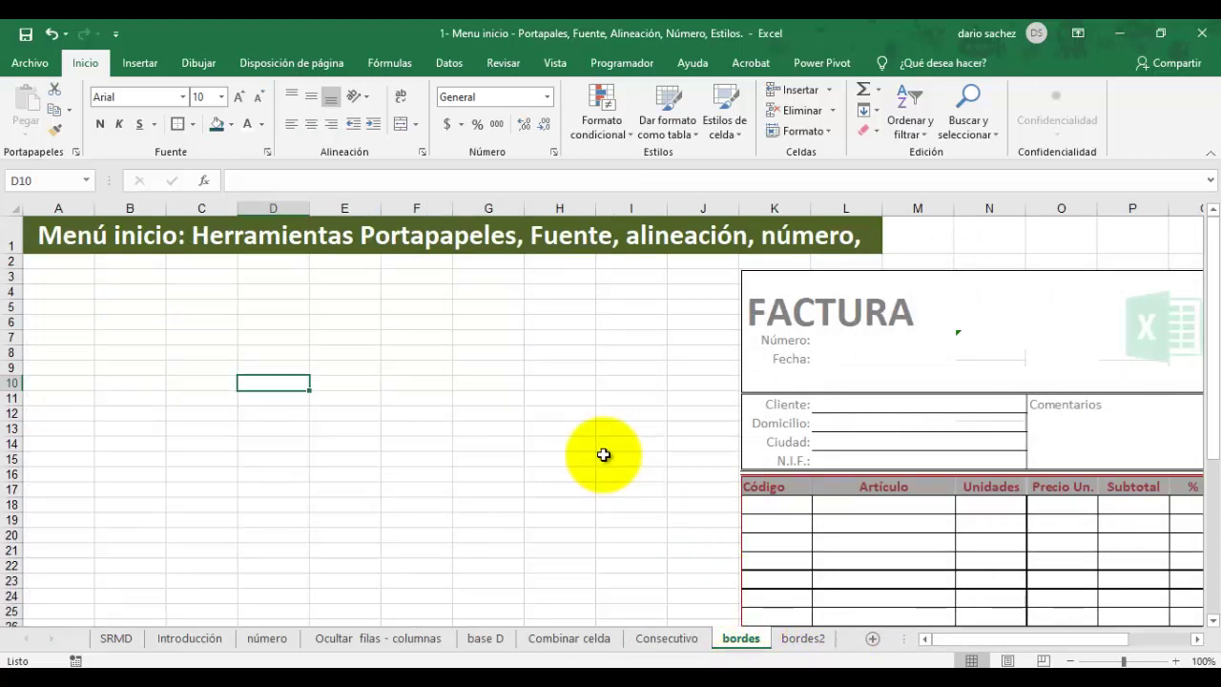
left_click_drag(887, 318, 916, 338)
scroll(486, 437, "down", 5)
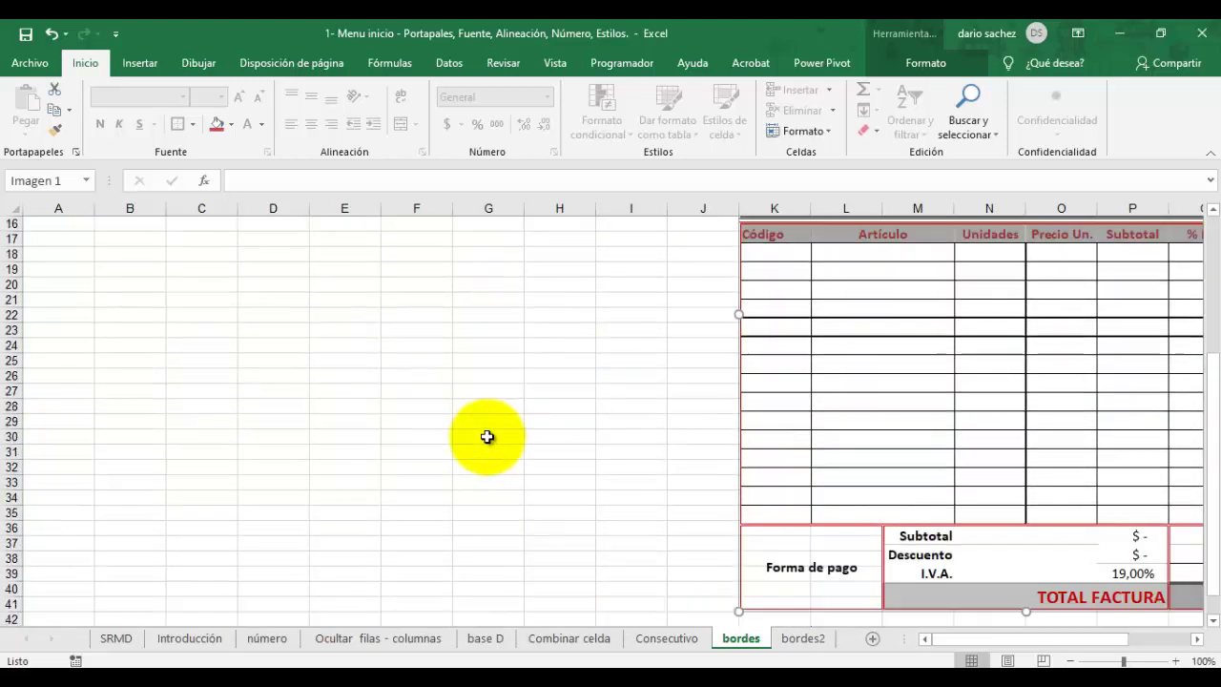
scroll(486, 437, "up", 5)
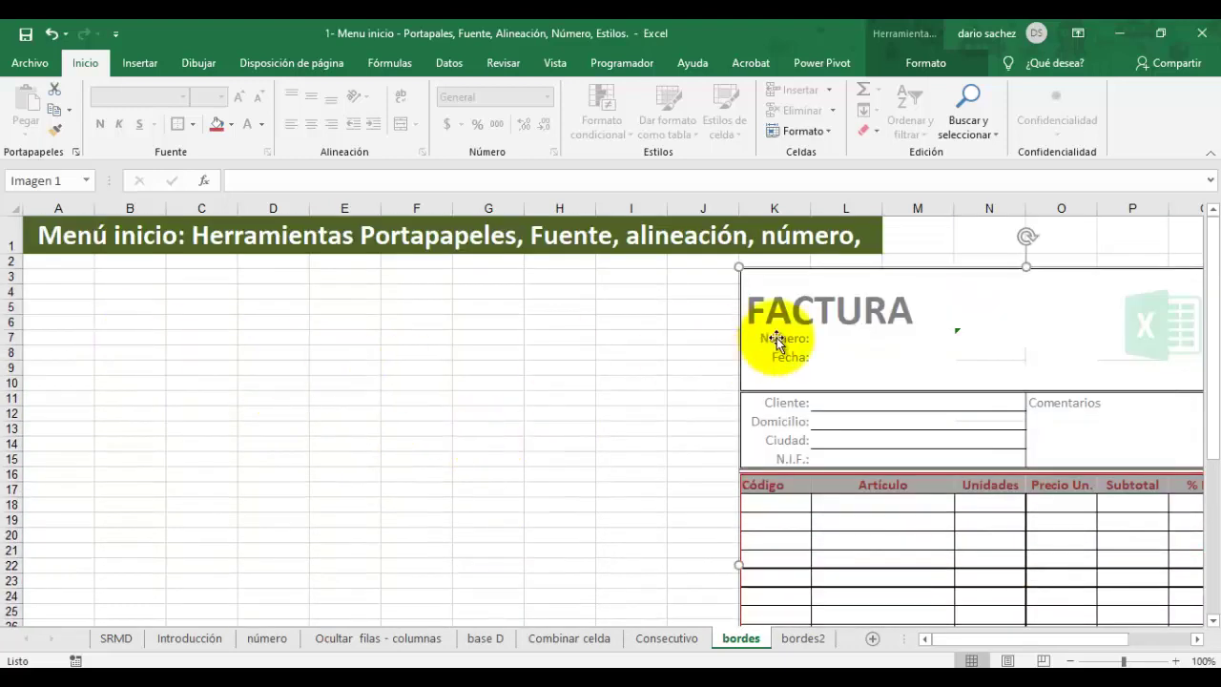
left_click_drag(776, 342, 824, 322)
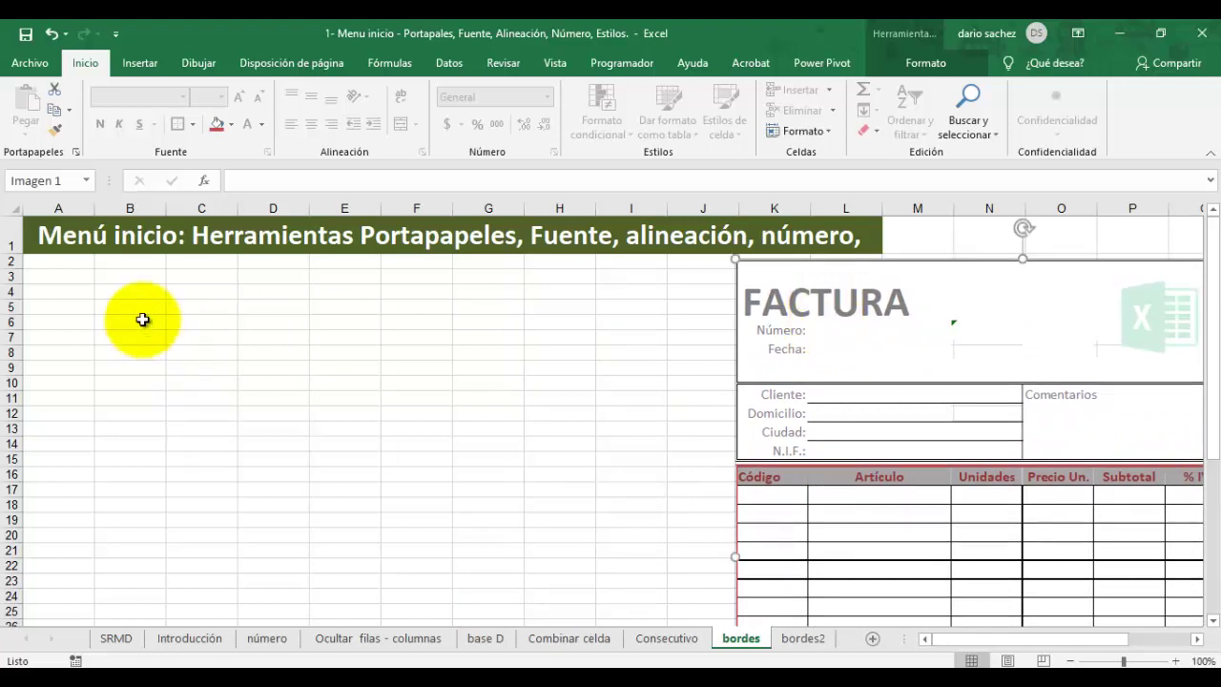
Step: Enter the invoice labels FACTURA, número and Fecha in cells B4, B5 and B6
left_click(145, 292)
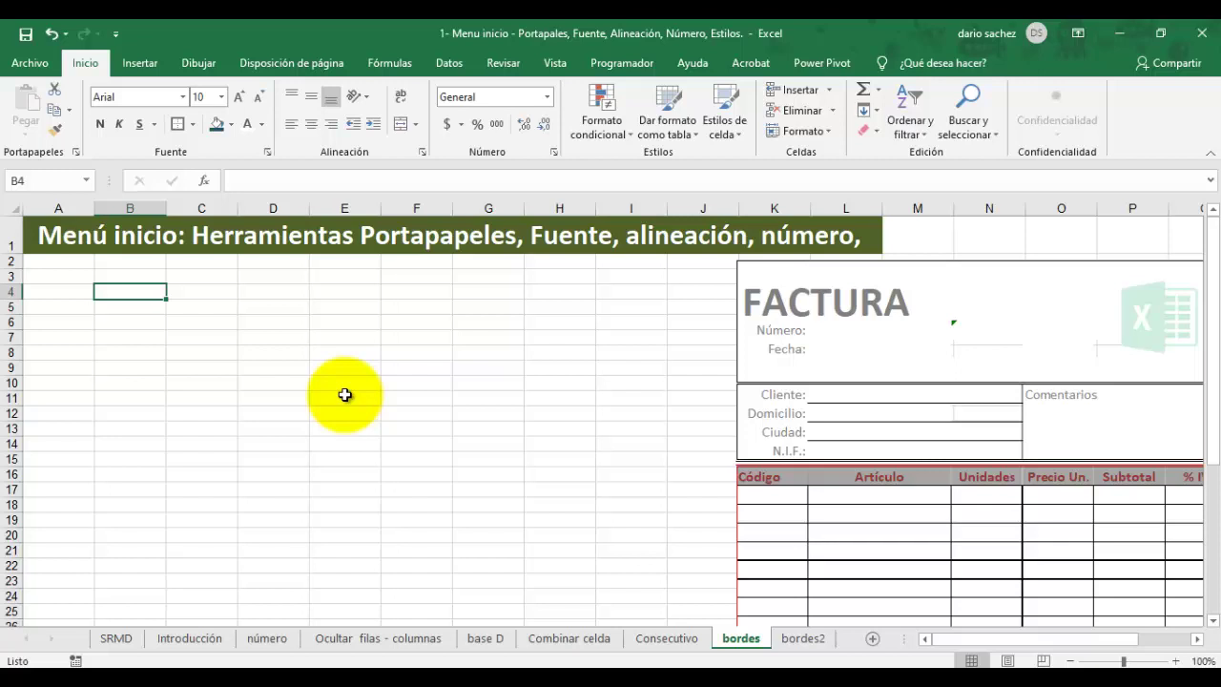
type("FAC")
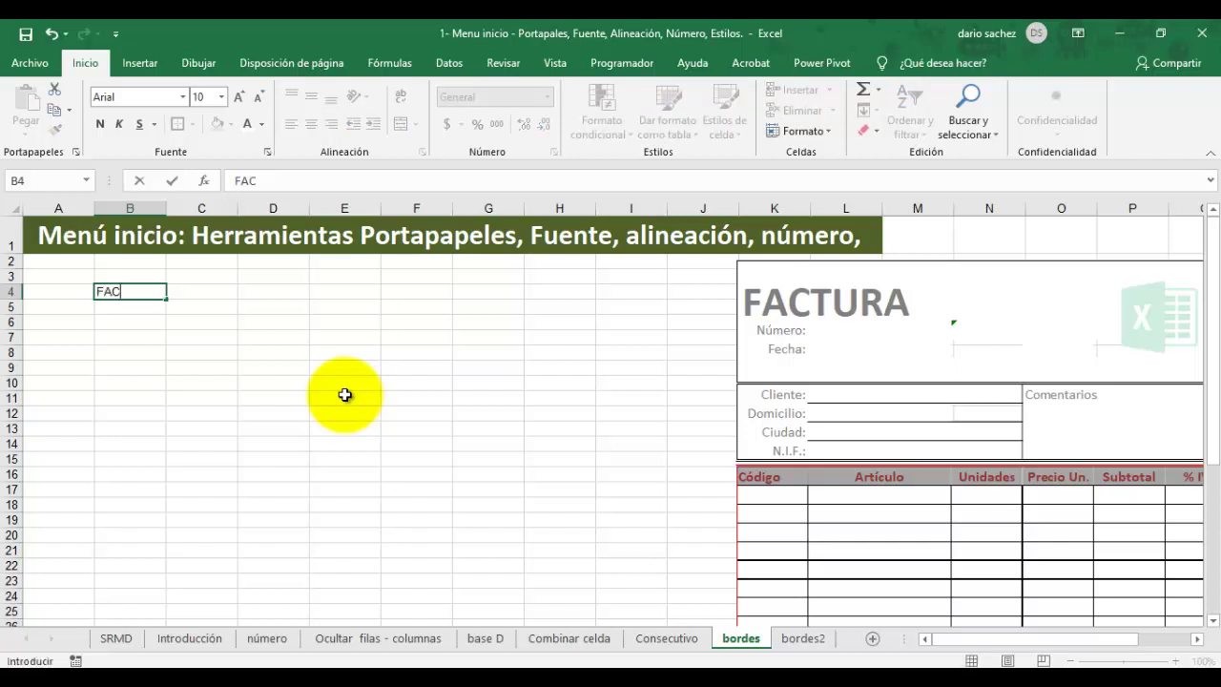
type("TURA")
key("Return")
key("Return")
key("Up")
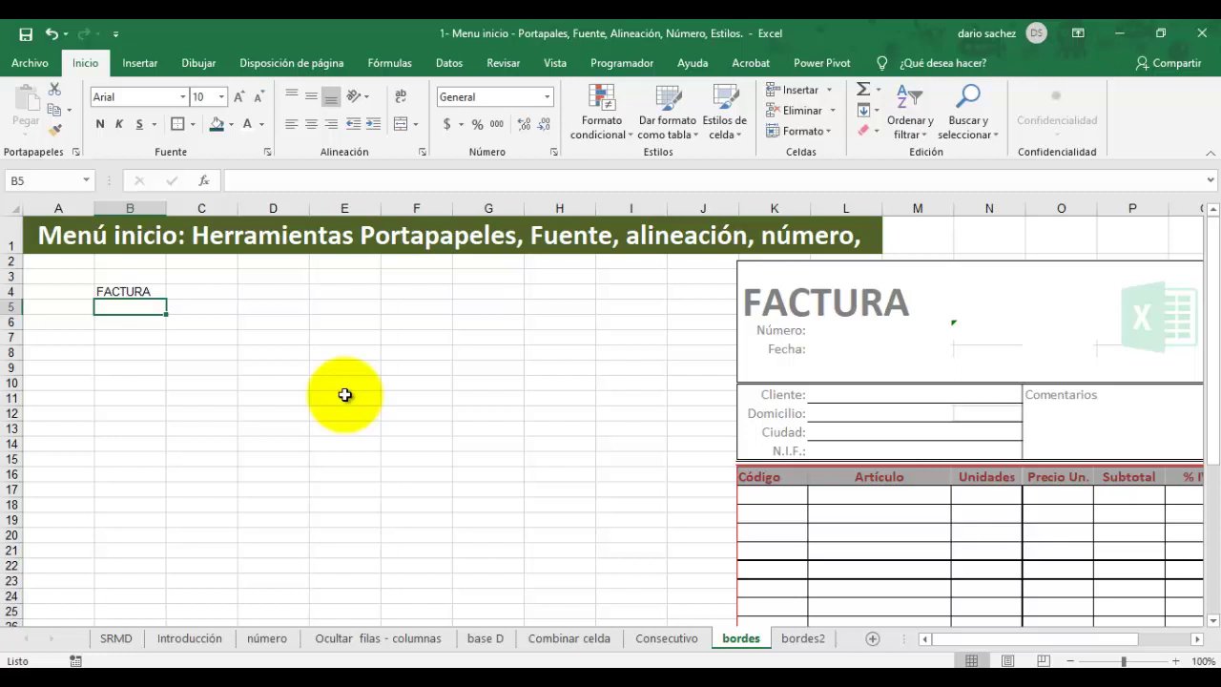
type("n")
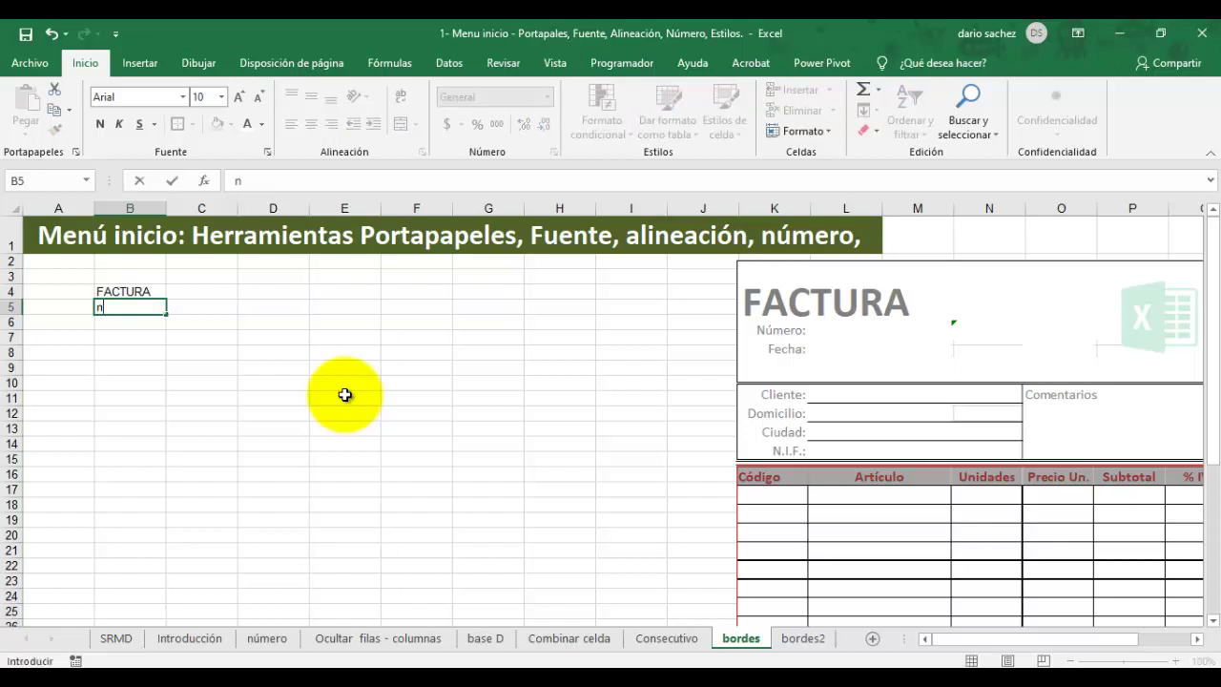
type("úmero")
key("Return")
type("Fecha")
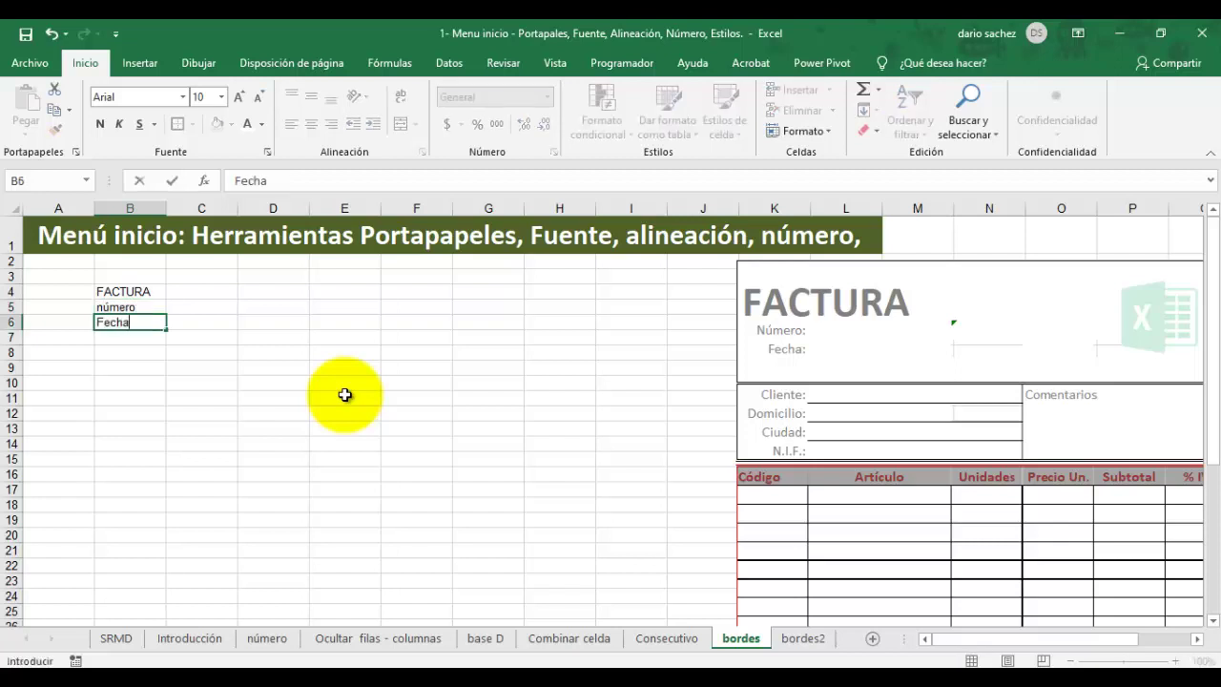
key("Return")
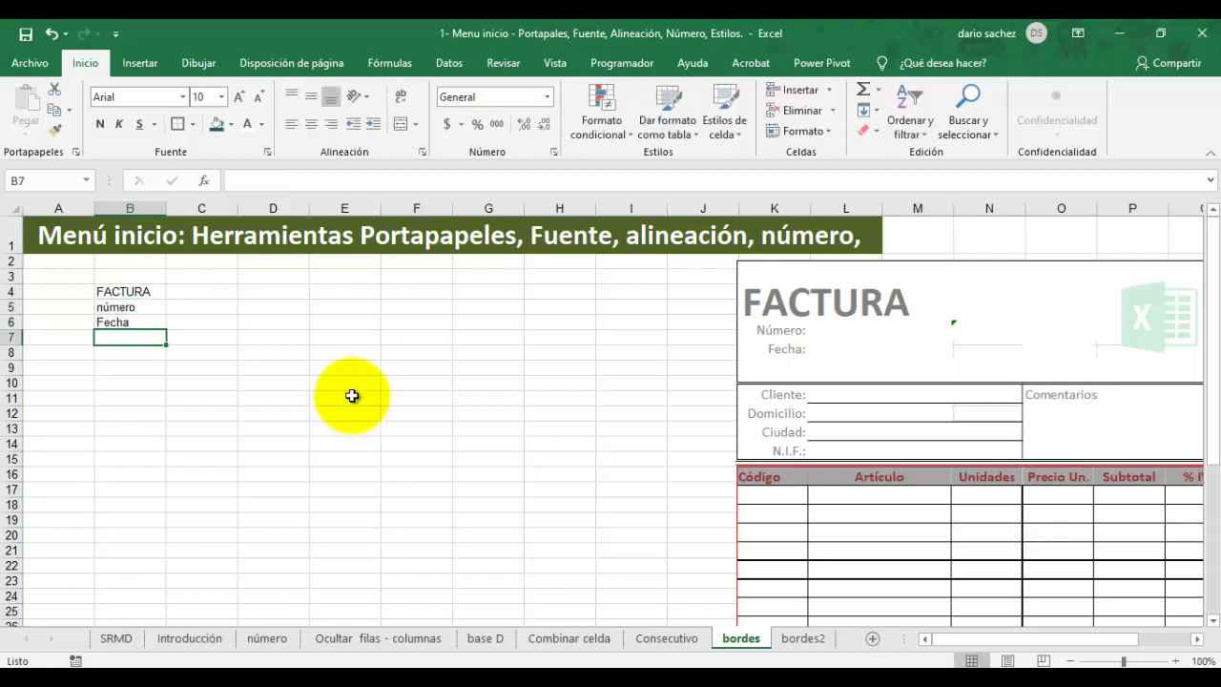
Step: Move the invoice picture up slightly, and enter Excel Empresa in H4 and Ibagué Tolima in H5
left_click_drag(1085, 389, 1008, 373)
left_click_drag(981, 638, 995, 621)
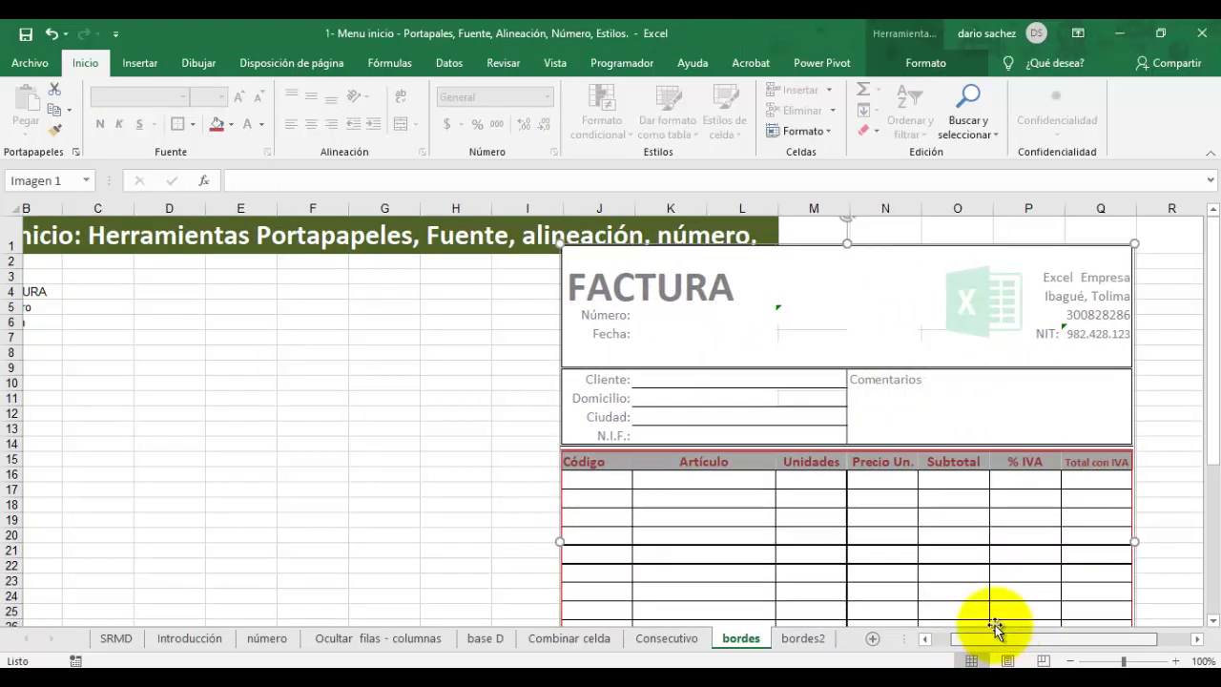
left_click(481, 289)
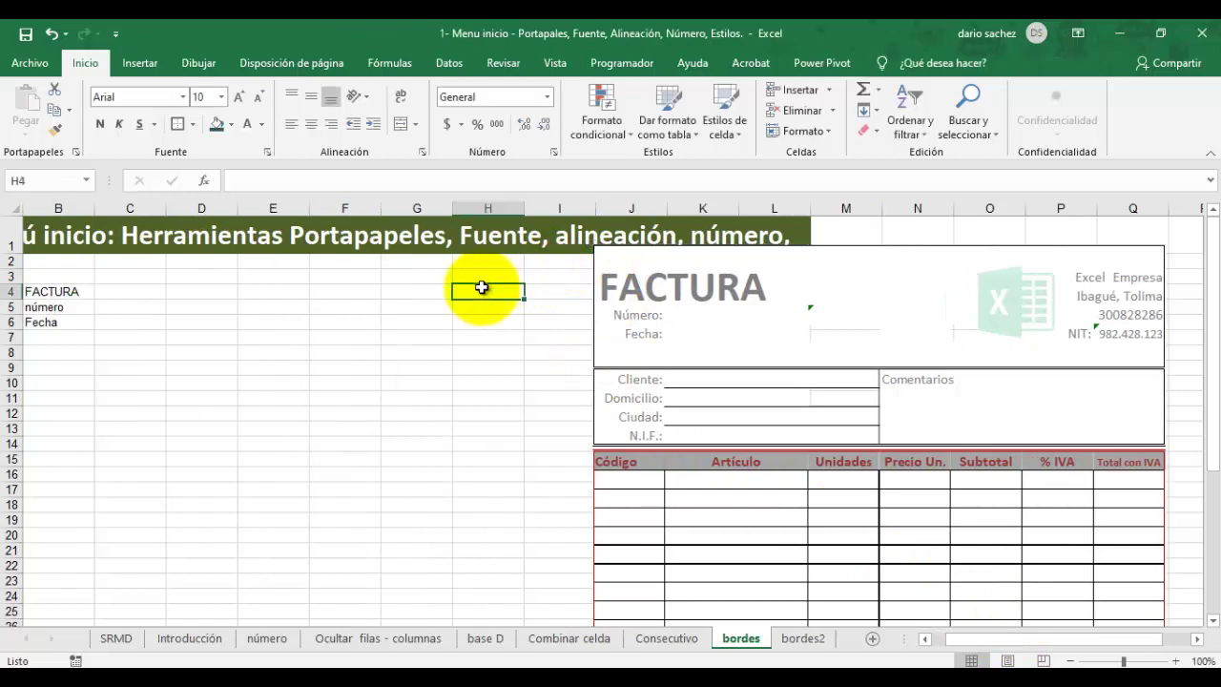
type("Excel")
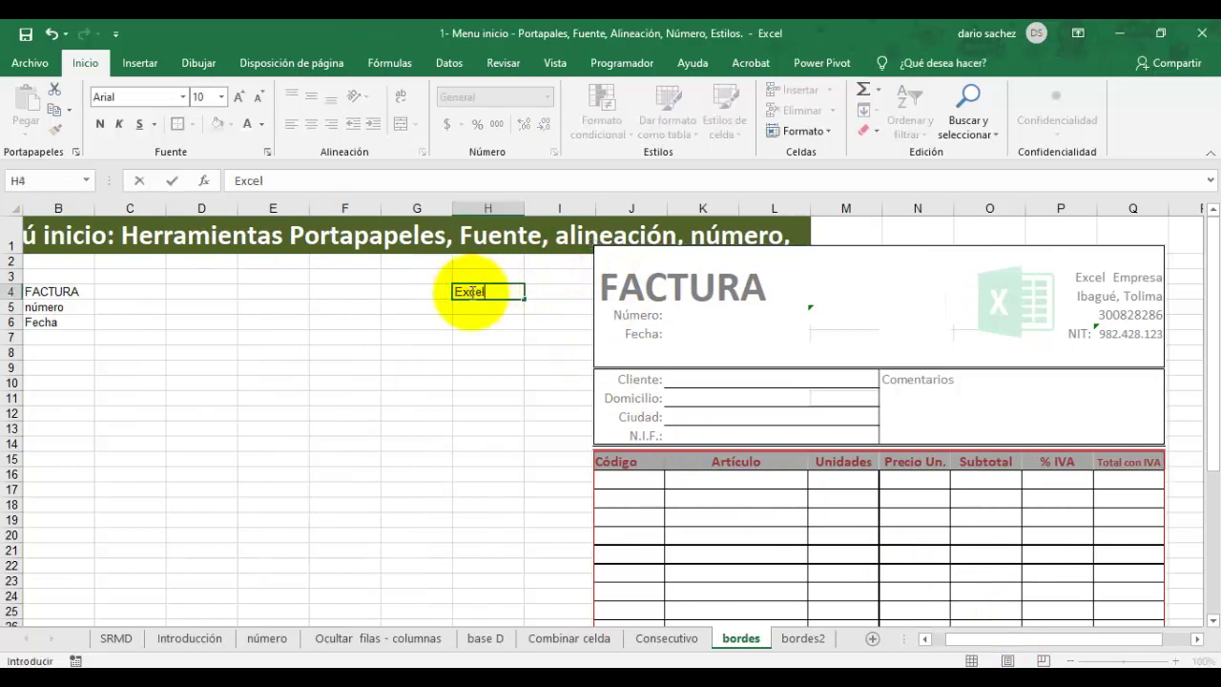
type(" Empresa")
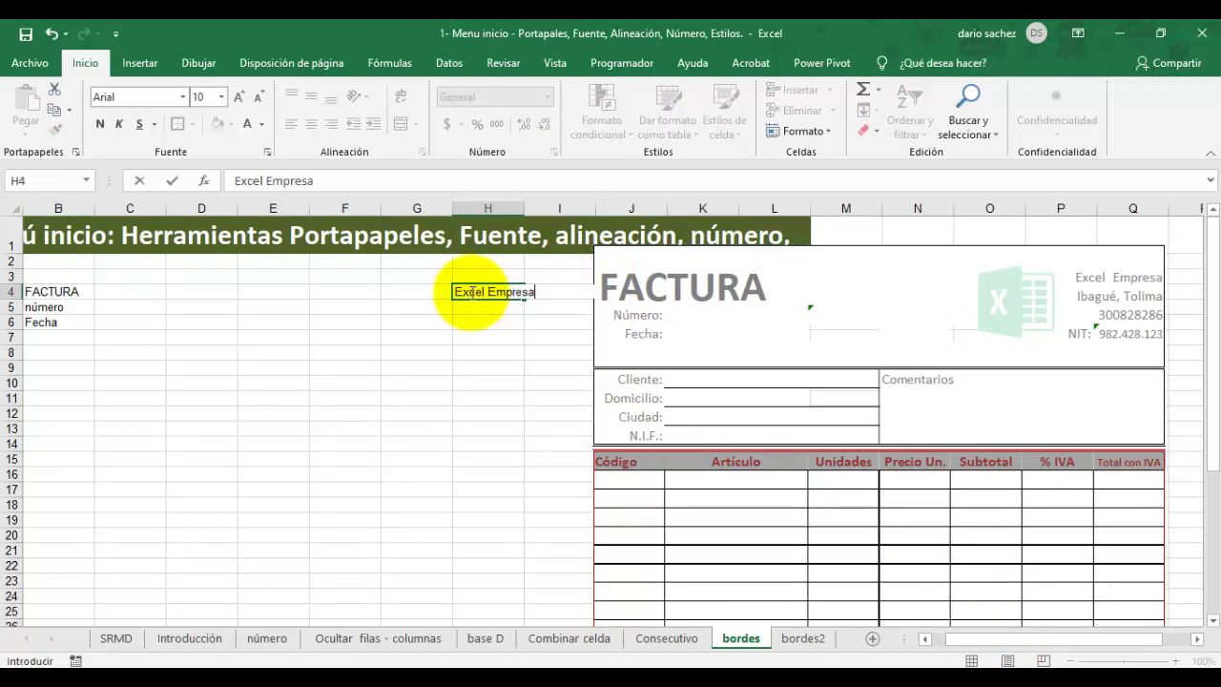
key("Return")
type("I")
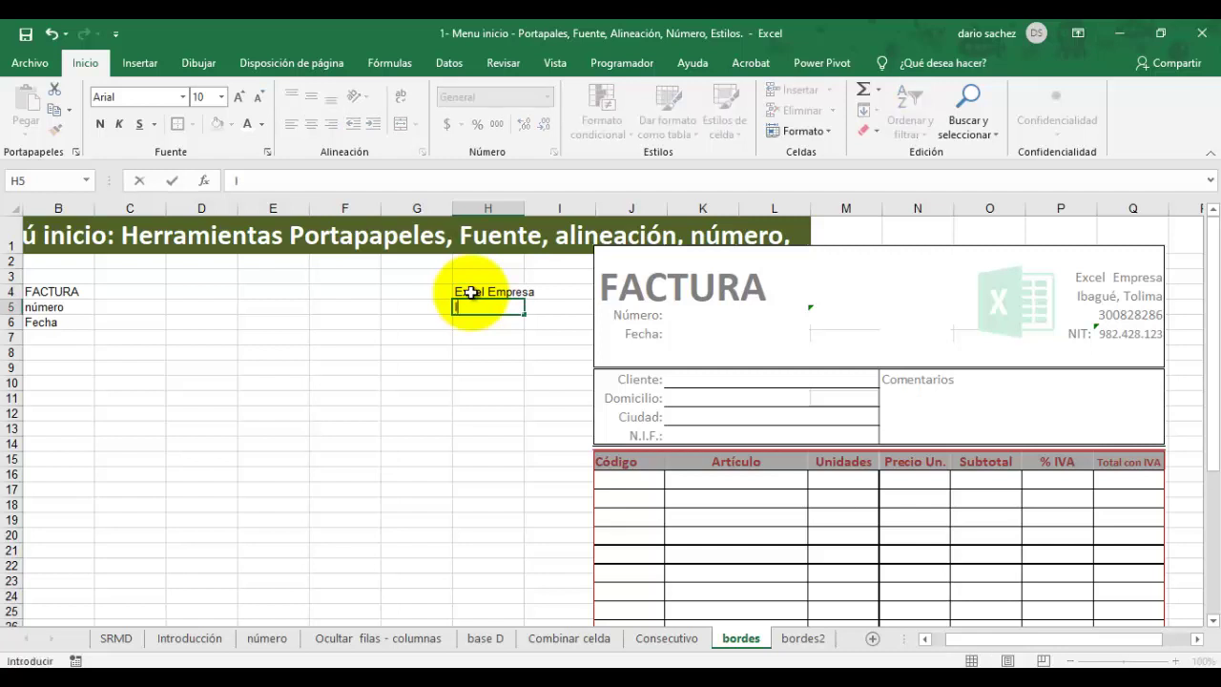
type("bagué Tolima")
key("Return")
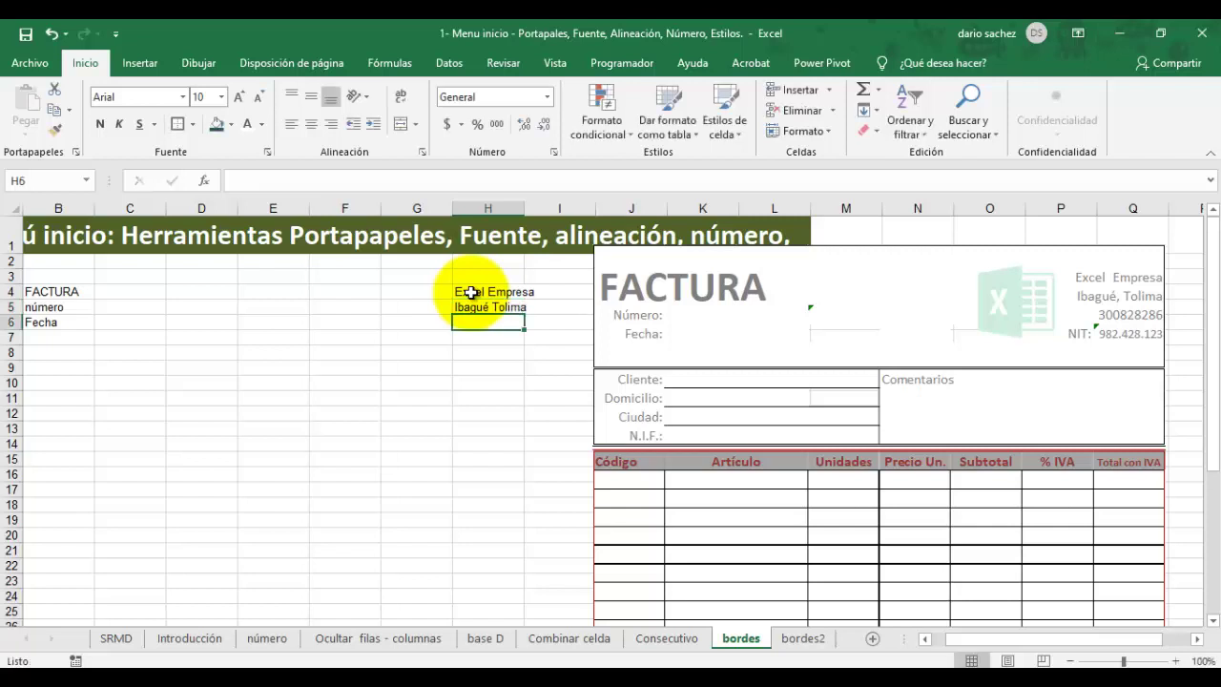
Step: Enter the company's phone number in H6 and its tax number, preceded by nit:, in H7 as in the sample invoice
type("300")
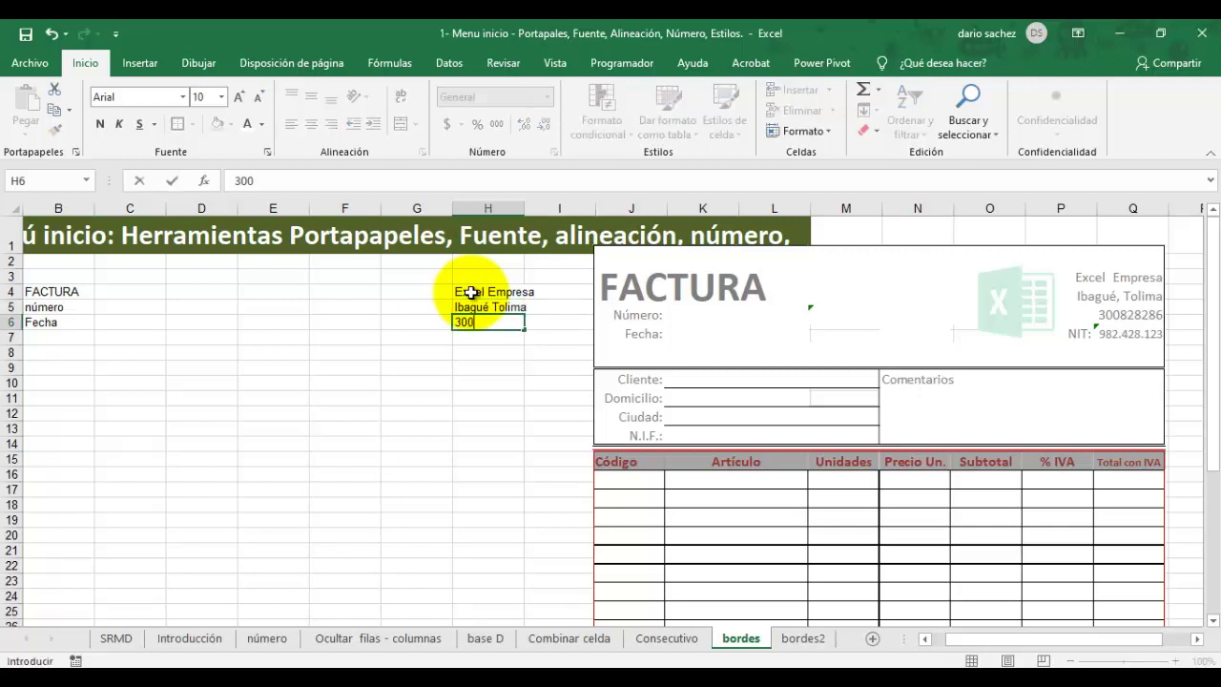
type("828286")
key("Return")
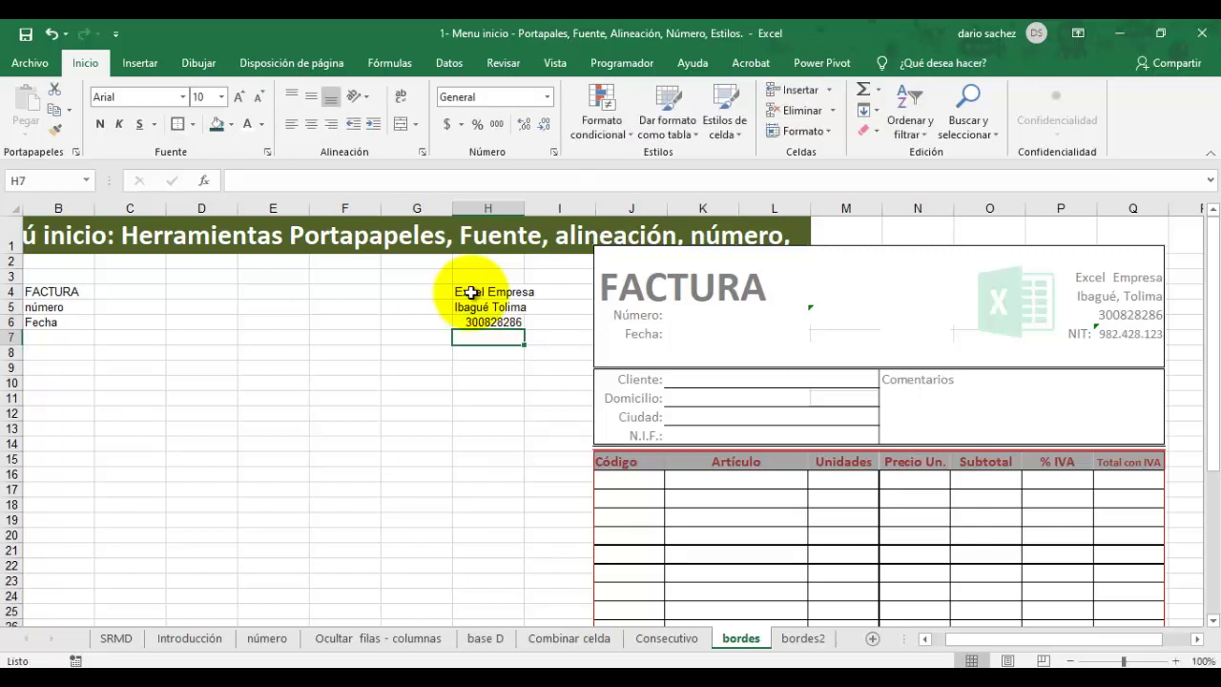
type("ni")
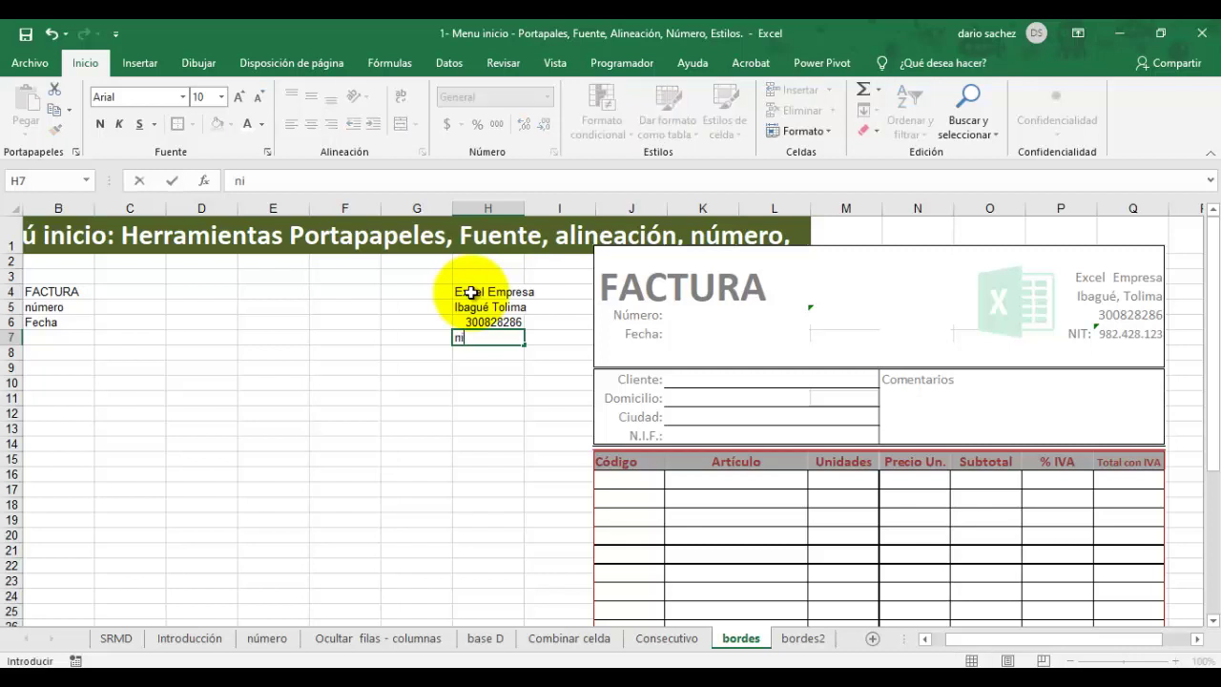
type("t: 982,428")
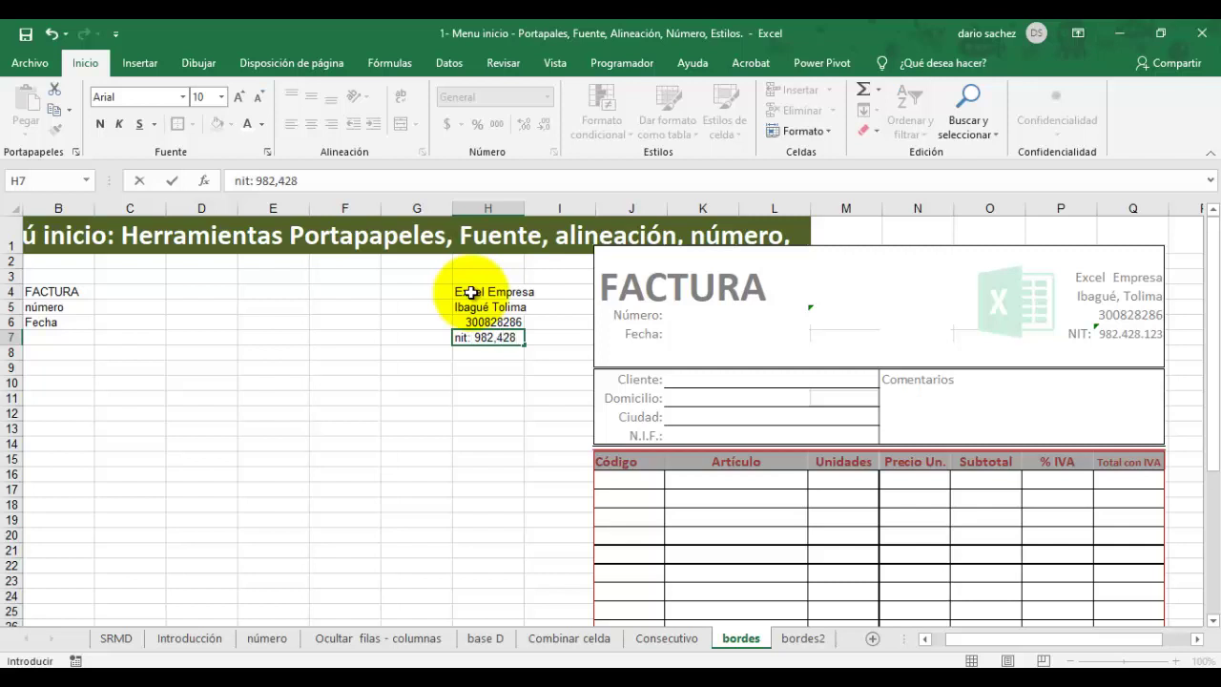
type(",123")
key("Return")
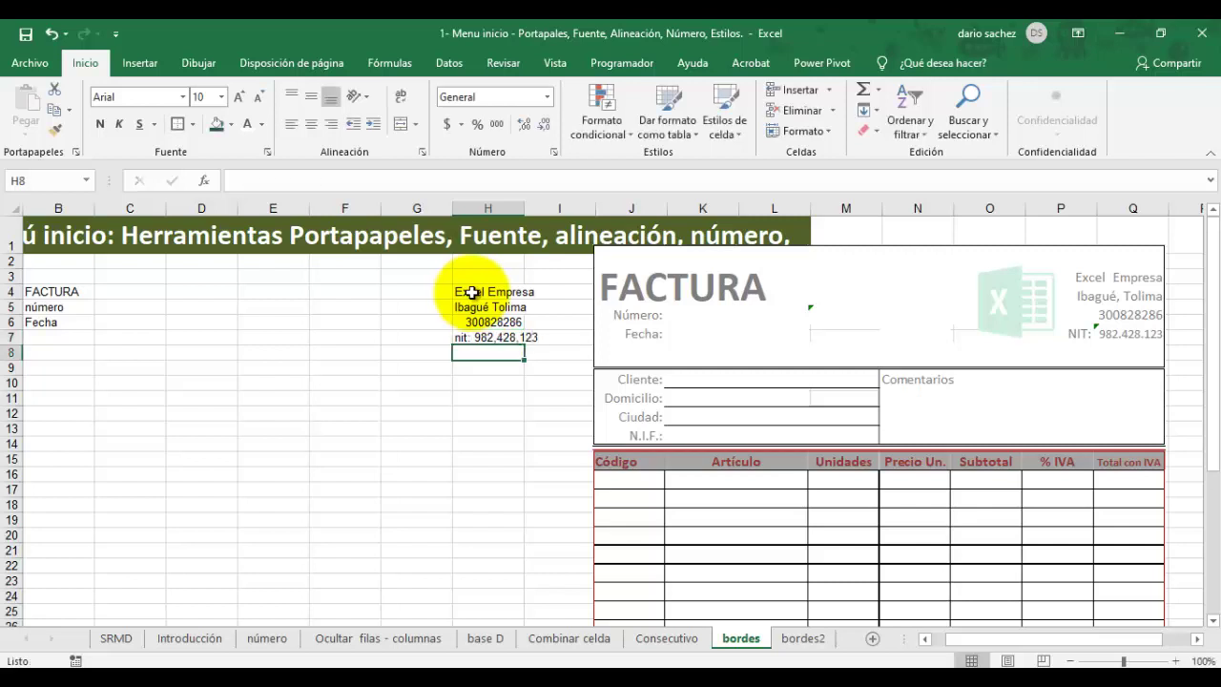
Step: Enter the customer labels Cliente in B10 and Domicilio in B11, below the invoice heading labels
key("Left")
key("Left")
key("Left")
key("Left")
key("Left")
key("Left")
key("Left")
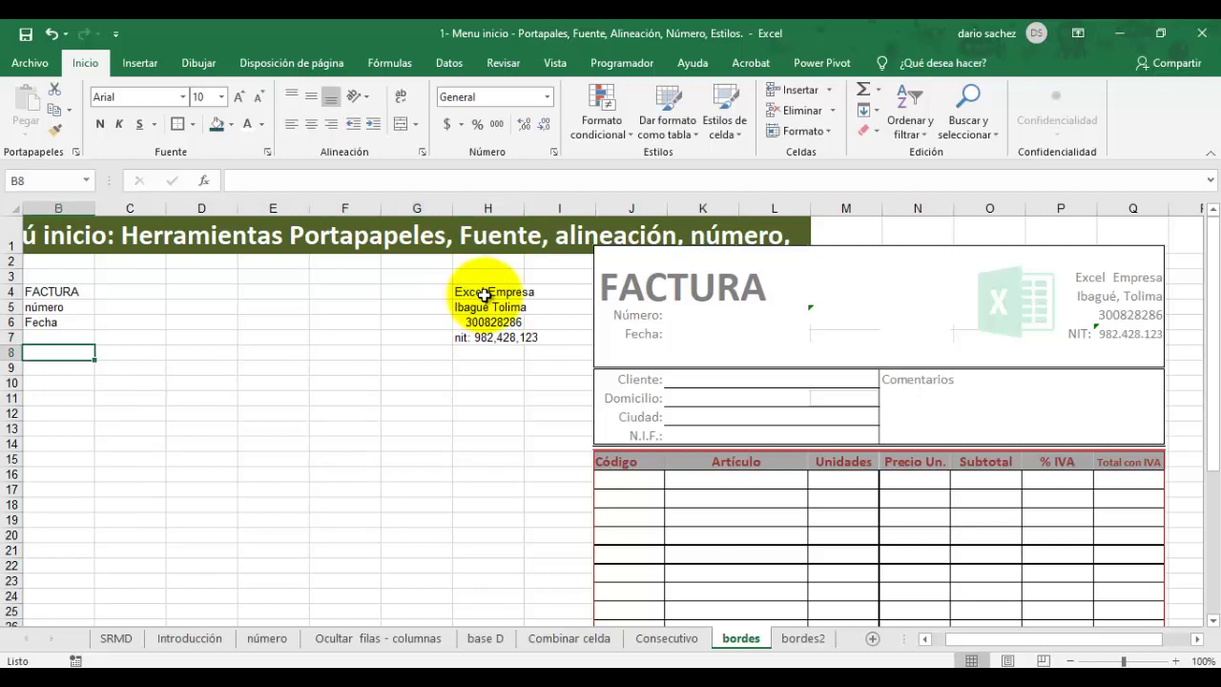
key("Up")
key("Down")
key("Down")
key("Down")
key("Right")
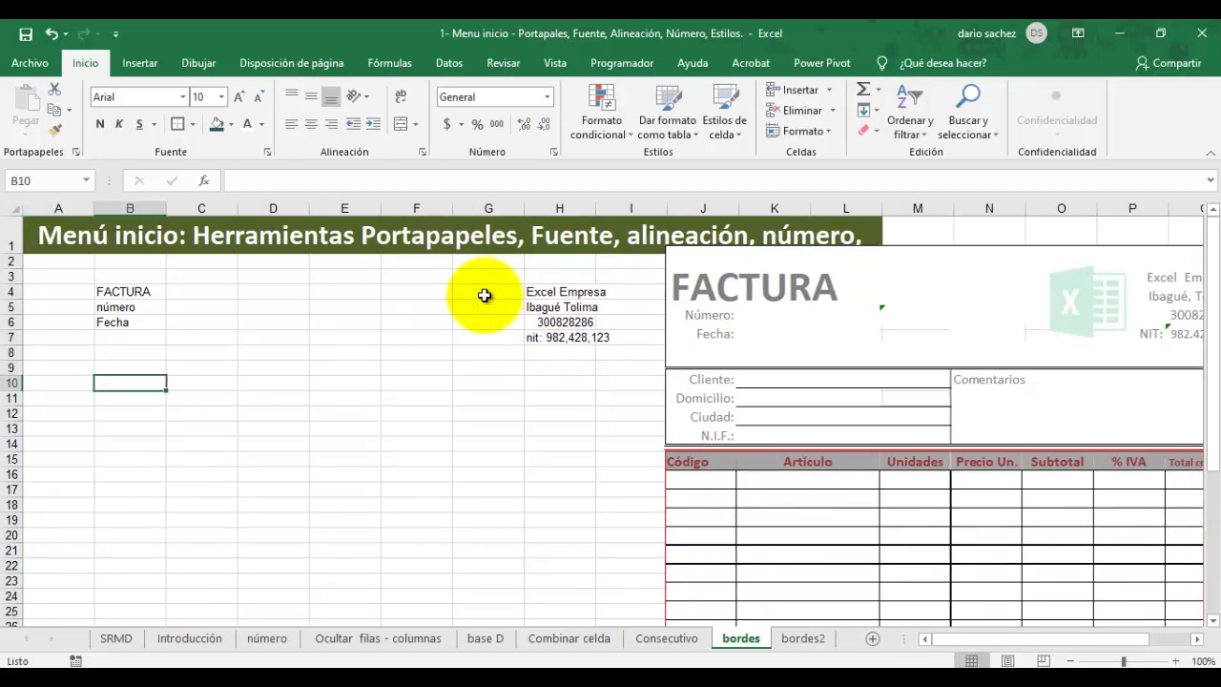
type("Clie")
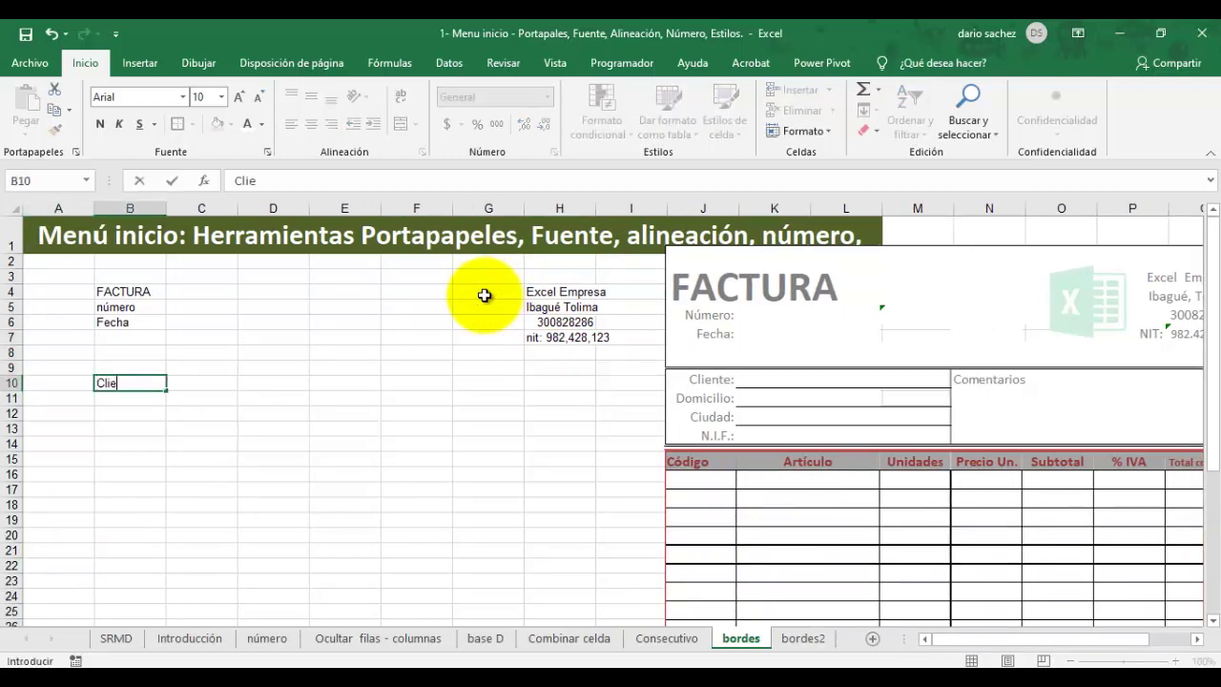
type("nte")
key("Return")
type("Domi")
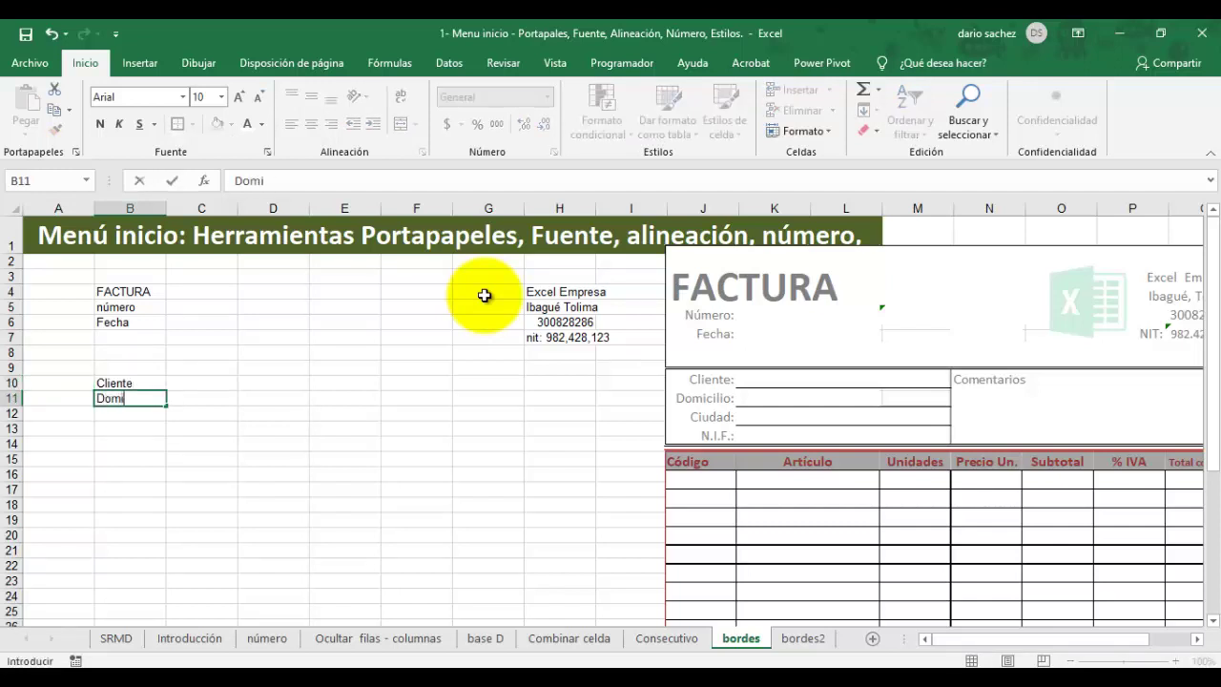
type("cilio")
key("Return")
Step: Enter Ciudad in B12 and n.i.f in B13 to finish the customer labels
type("Ciudad")
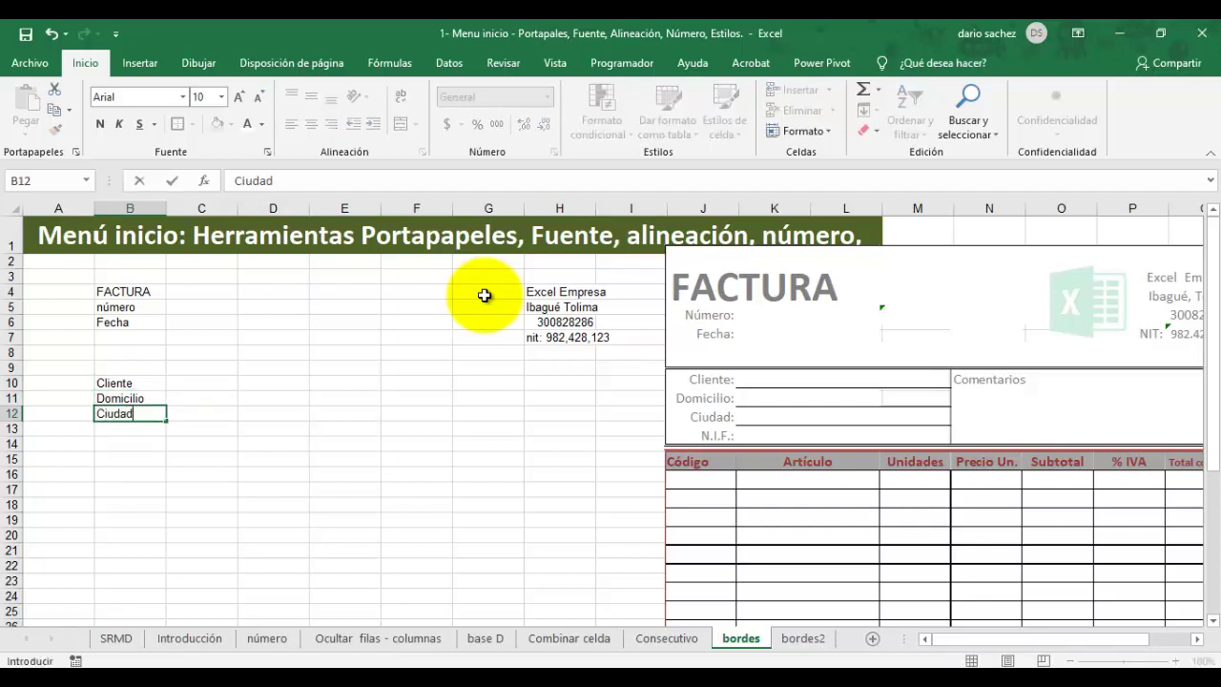
key("Return")
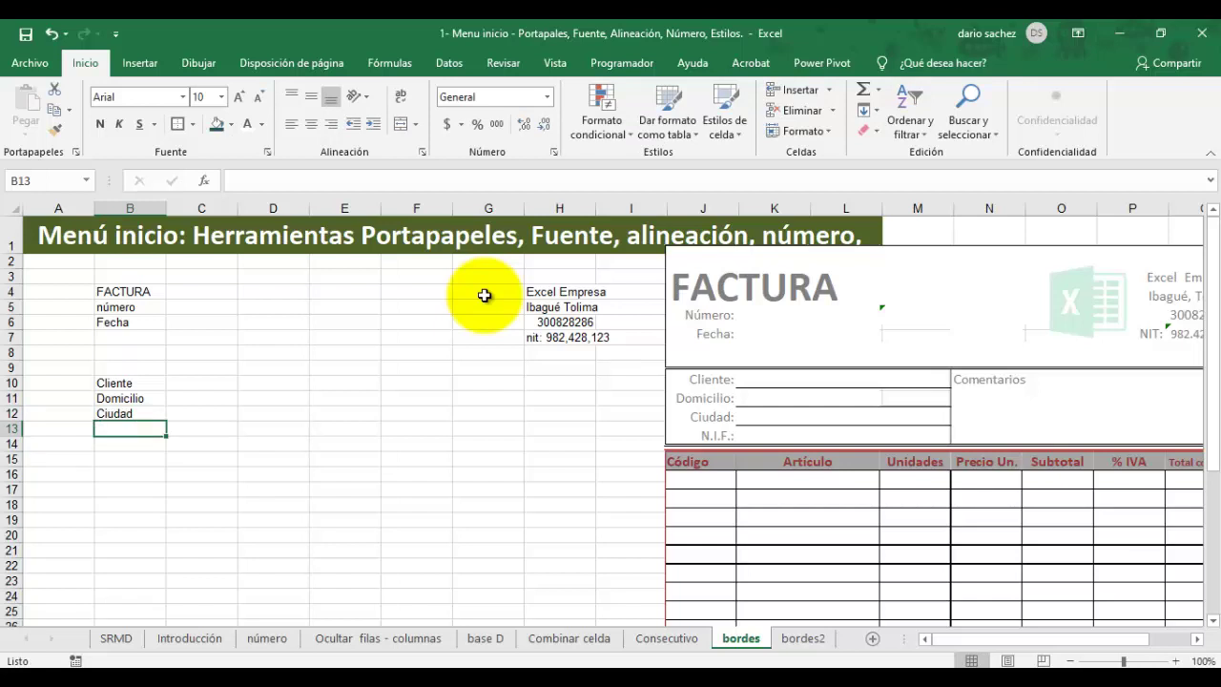
type("n")
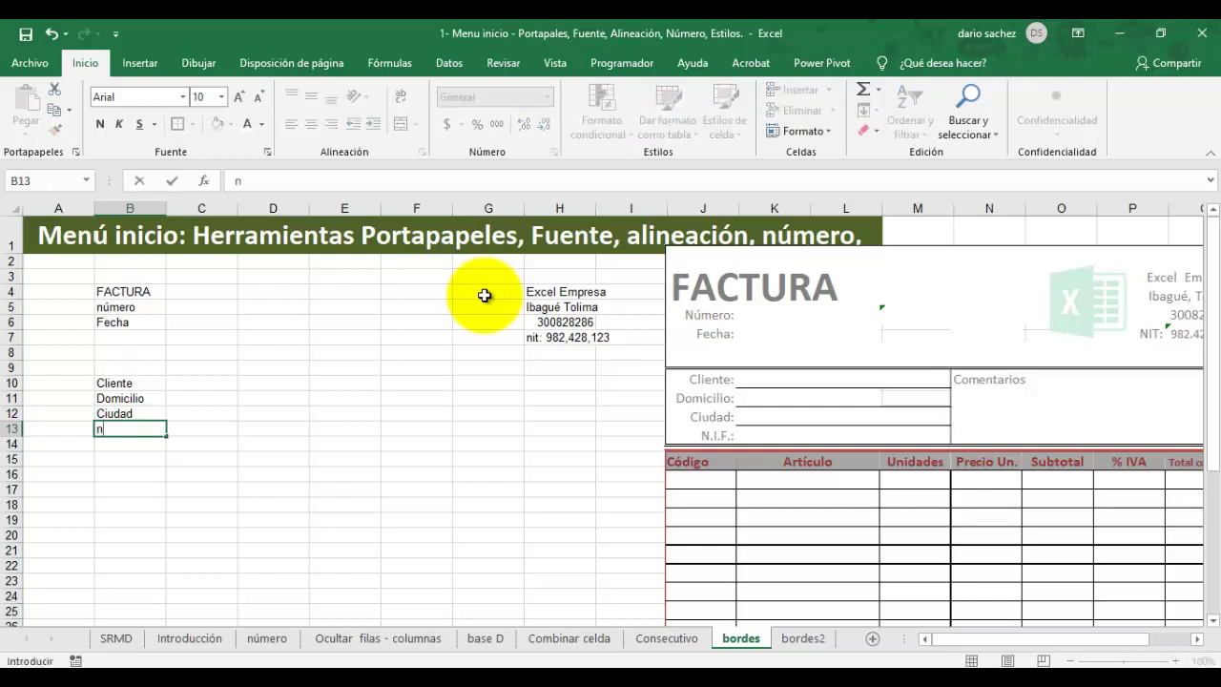
type(".i.f")
key("Return")
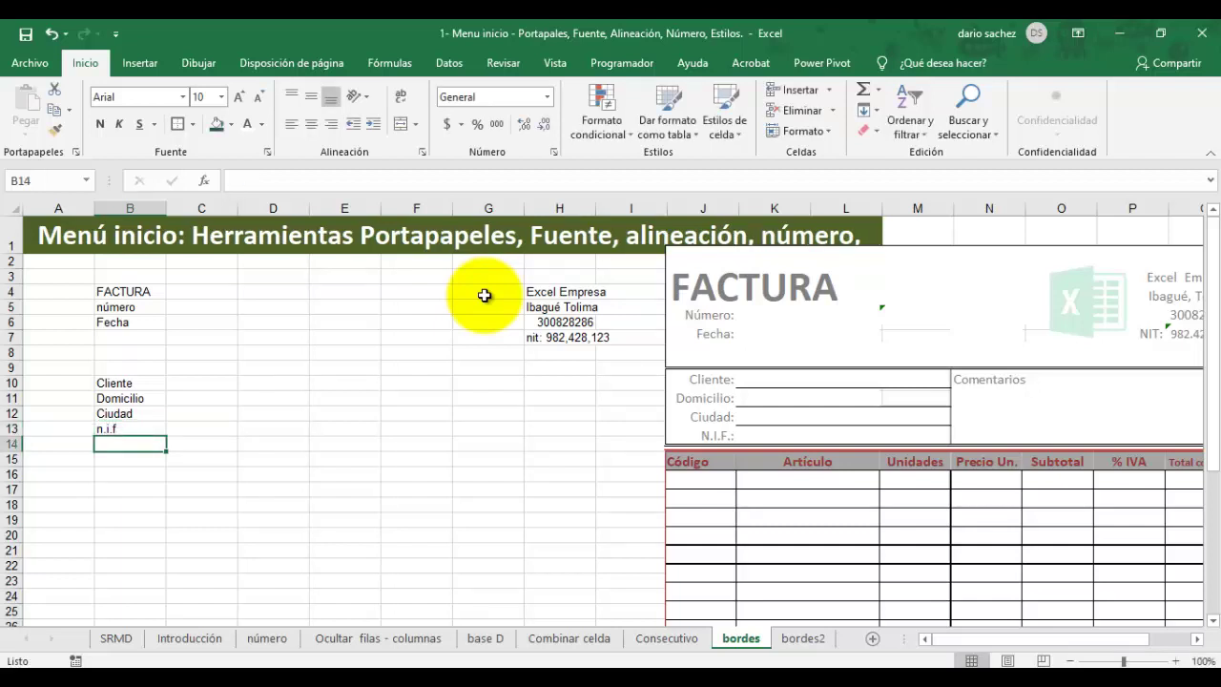
Step: Enter the label Comentarios in F10, on the same row as Cliente
key("Up")
key("Up")
key("Up")
key("Up")
key("Up")
key("Up")
key("Up")
key("Right")
key("Right")
key("Right")
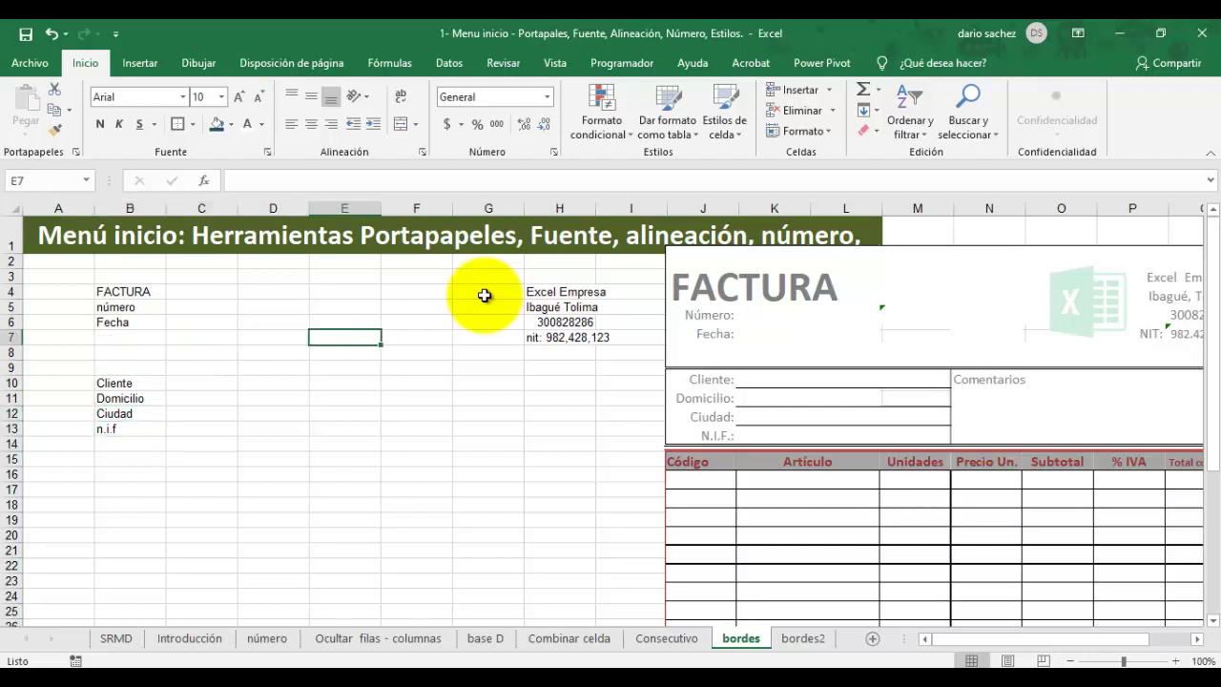
key("Down")
key("Down")
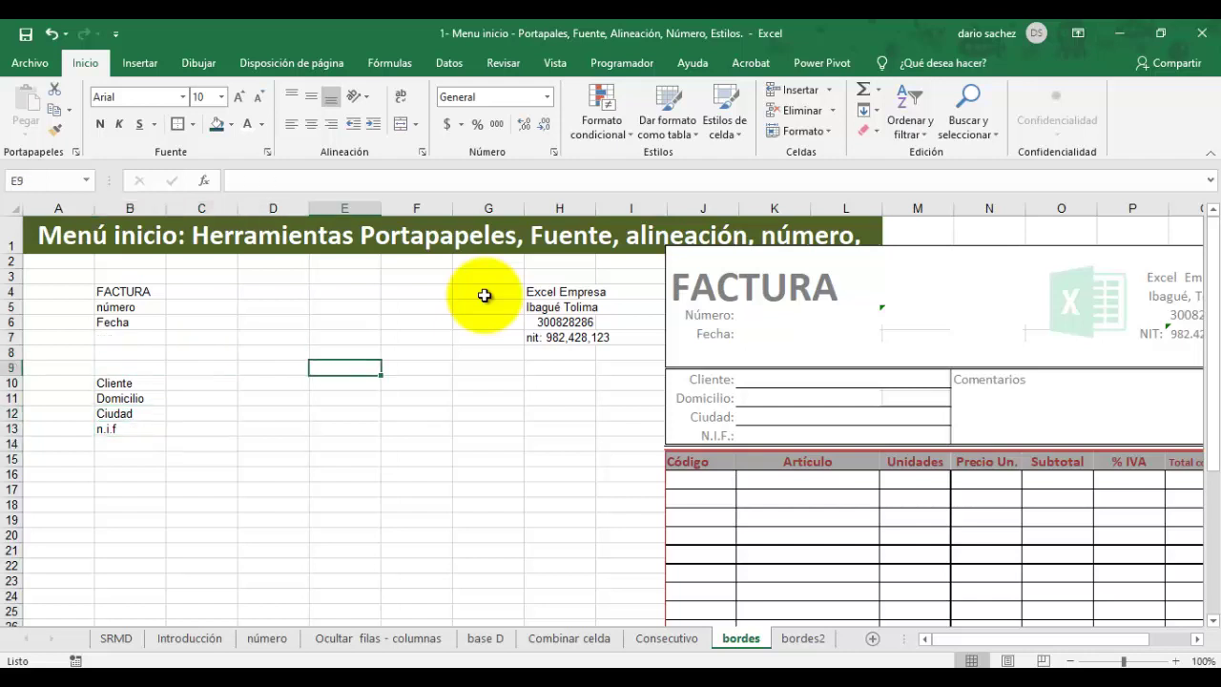
key("Down")
key("Right")
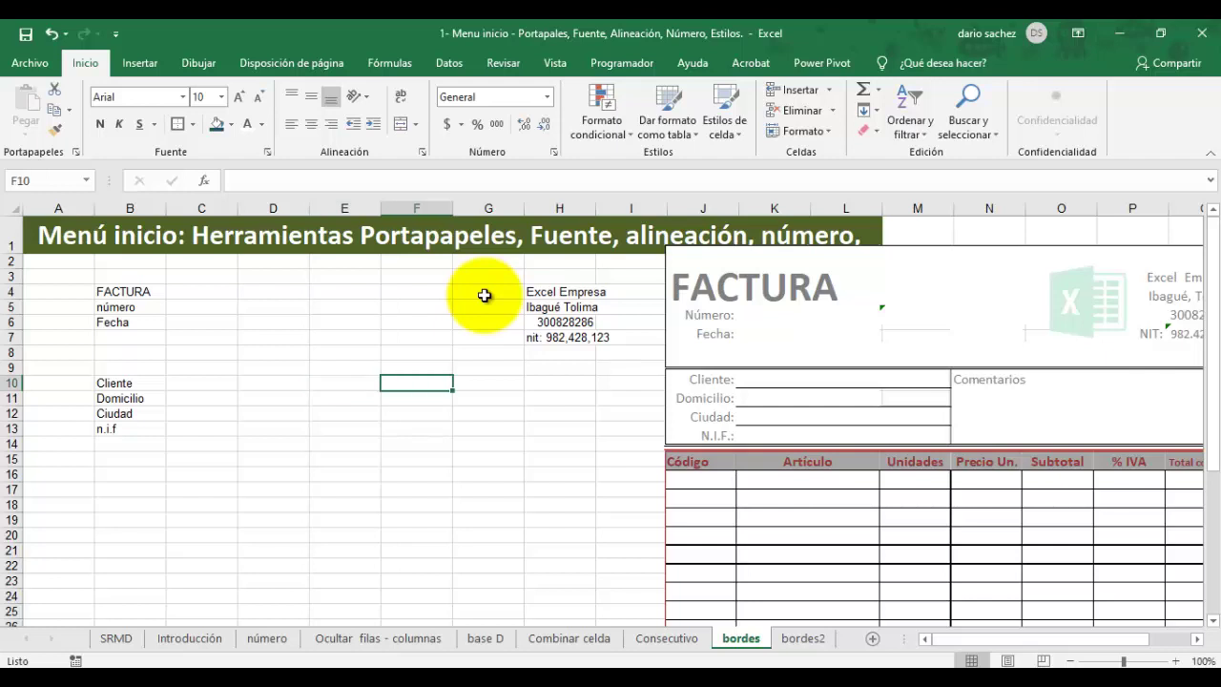
type("Come")
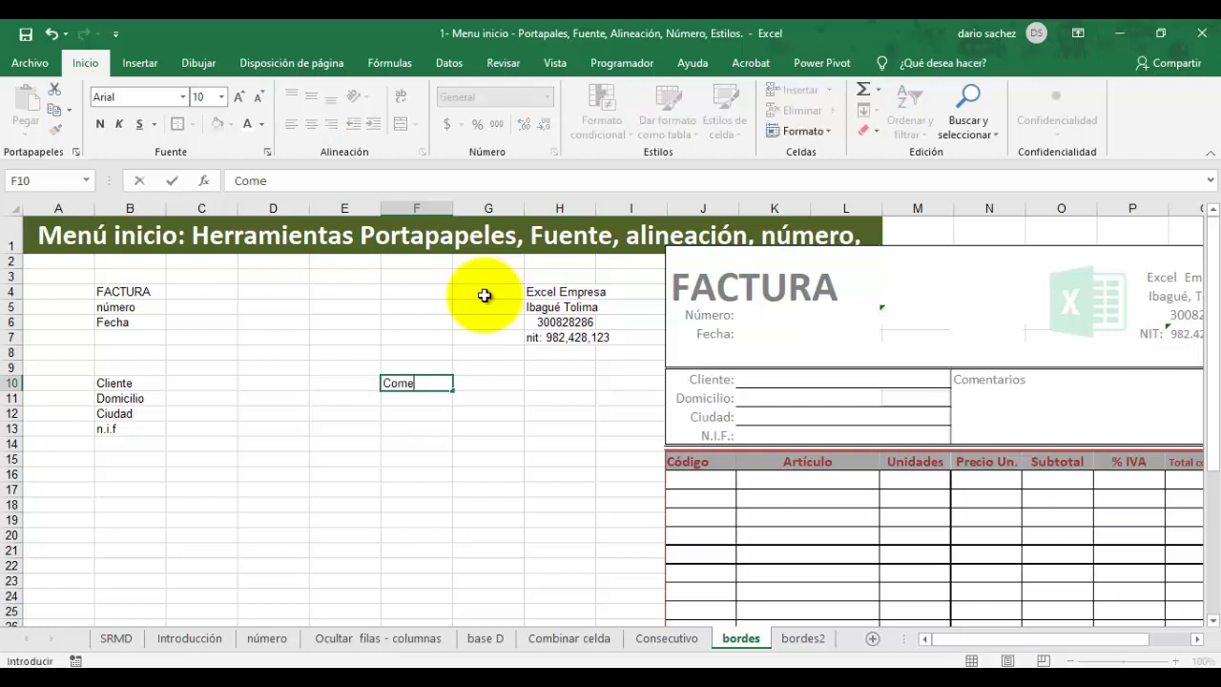
type("ntarios")
key("Return")
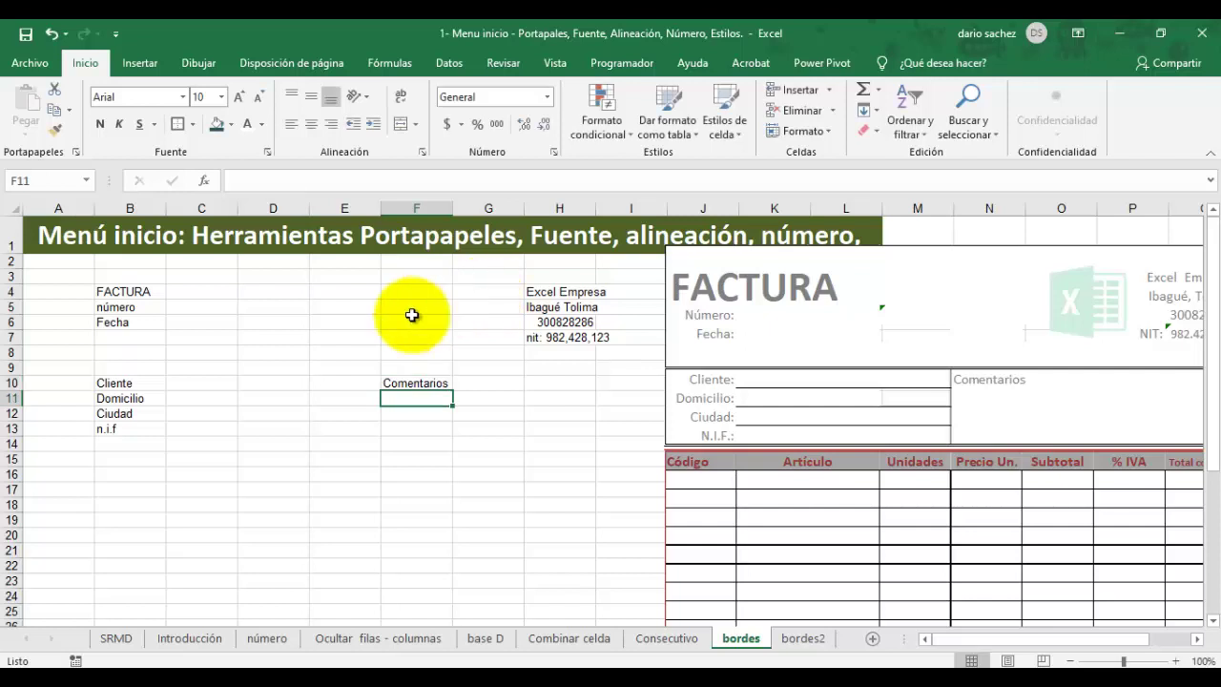
Step: Enter the item table headings Código, Articulo and Unidades in cells B15, C15 and D15
left_click(109, 456)
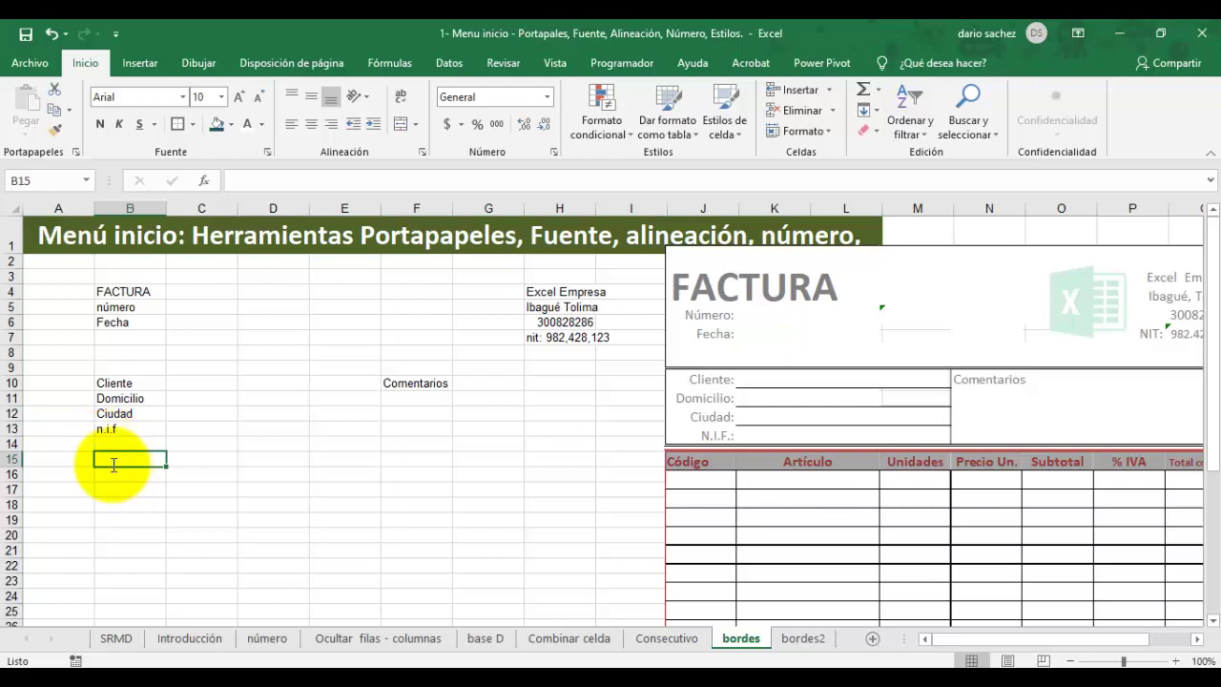
type("Código")
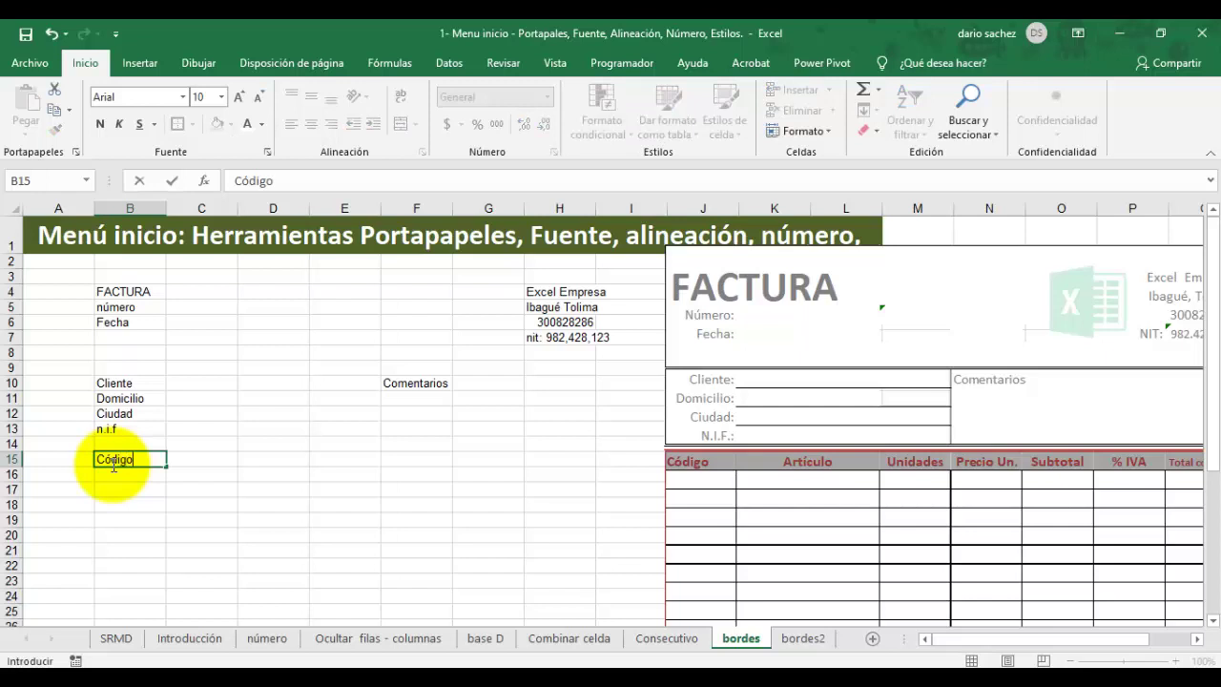
key("Tab")
type("A")
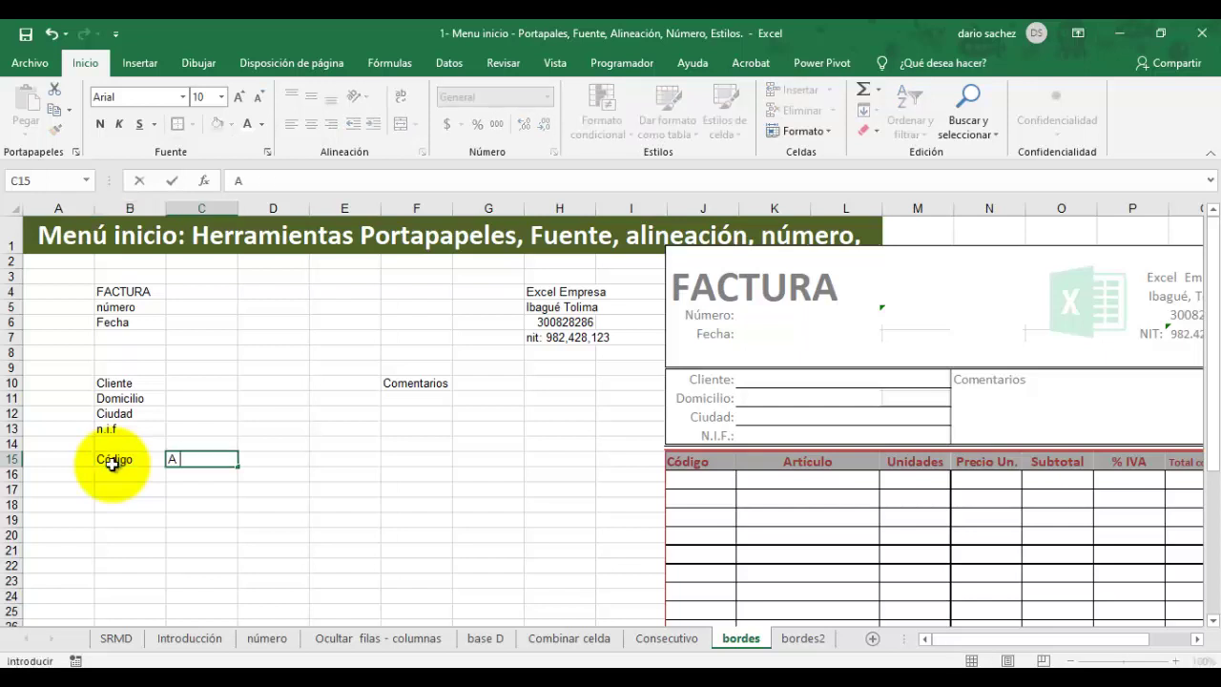
type("rticulo")
key("Tab")
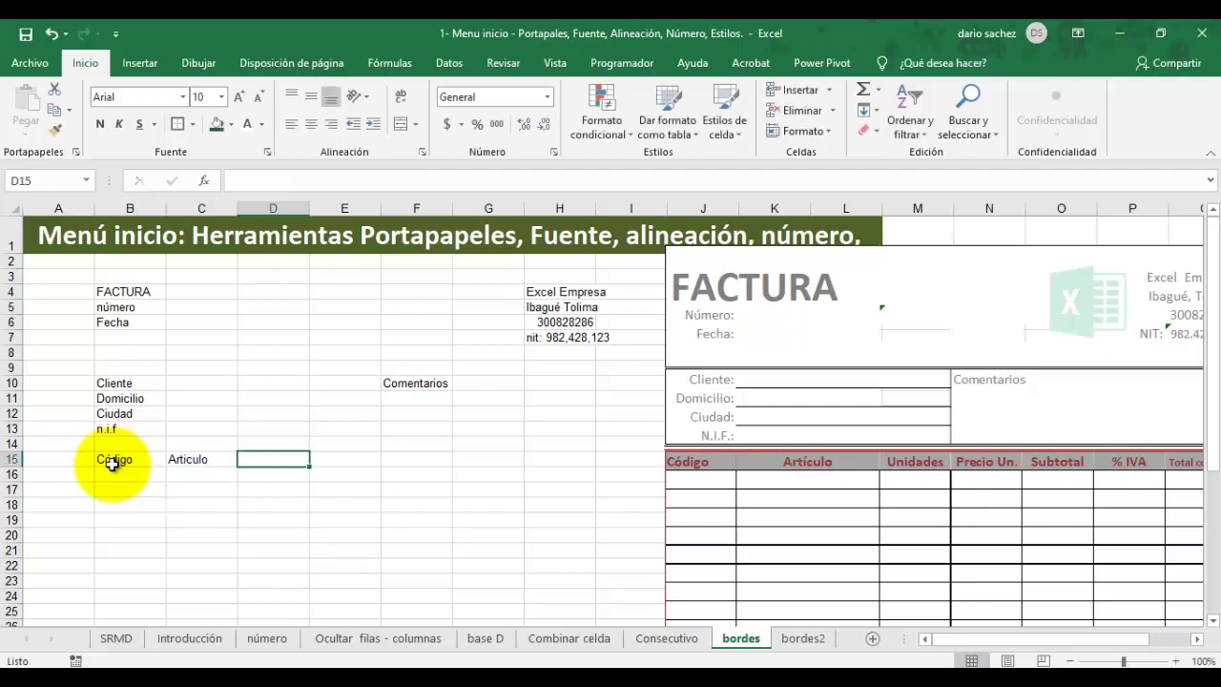
type("Un")
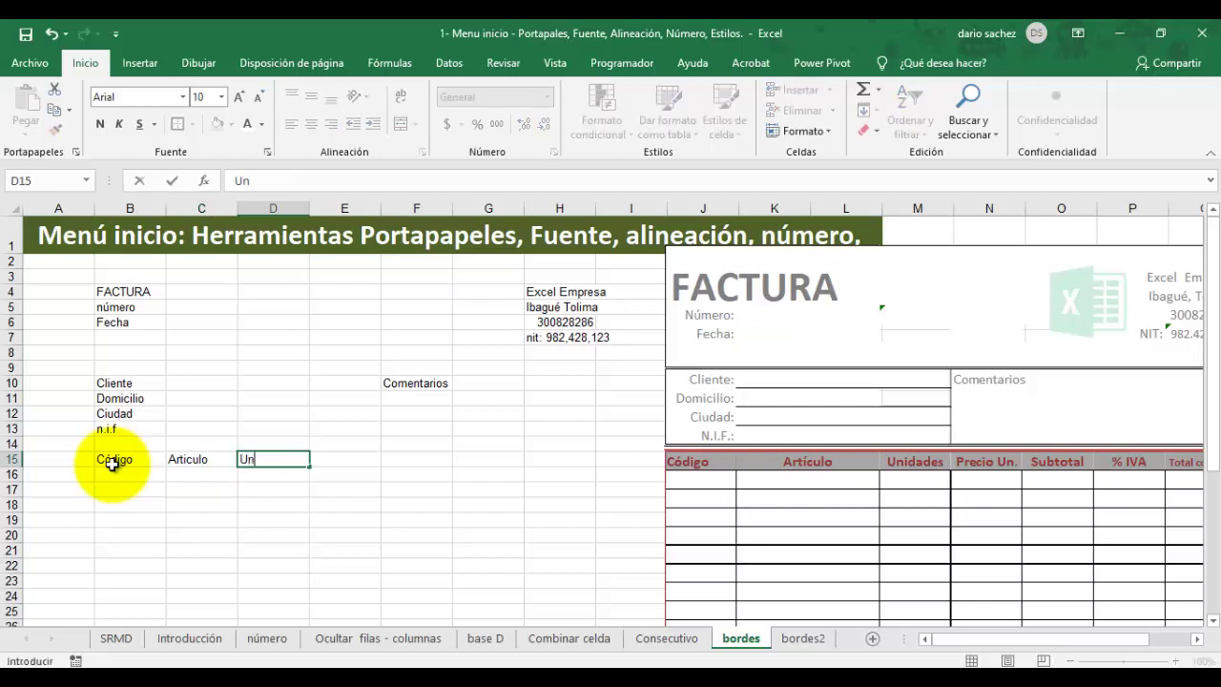
type("idades")
key("Tab")
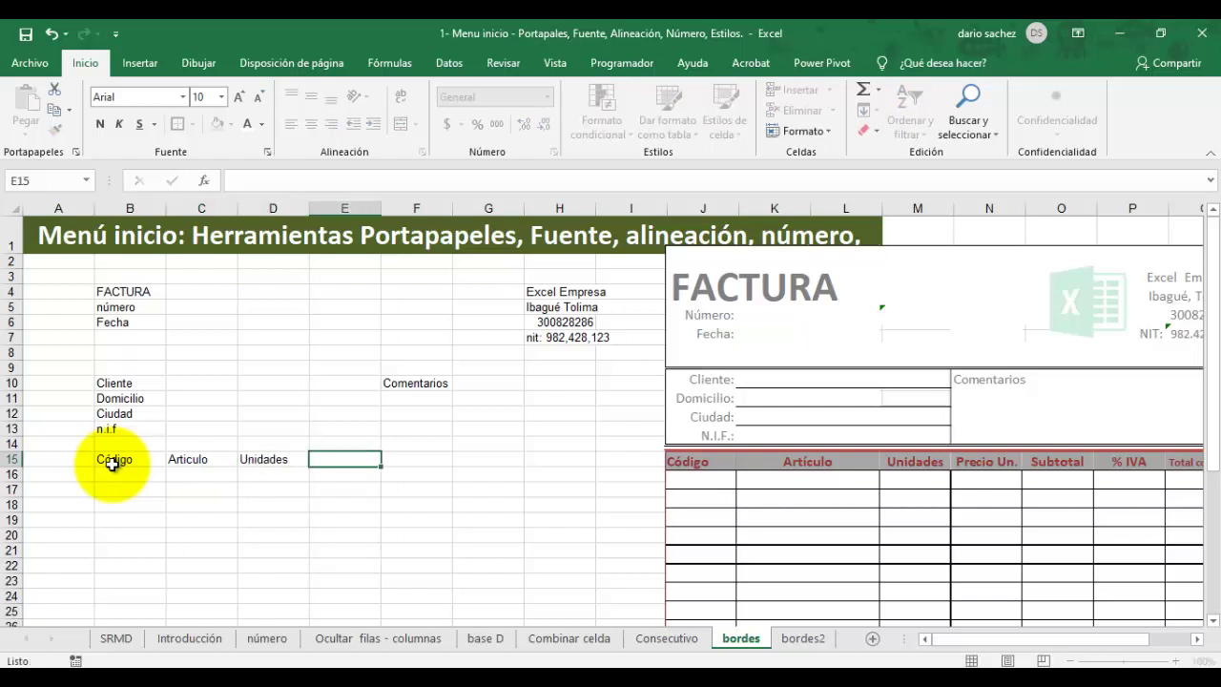
Step: Enter the headings Precio Un. in E15 and Subtotal in F15
type("Preci")
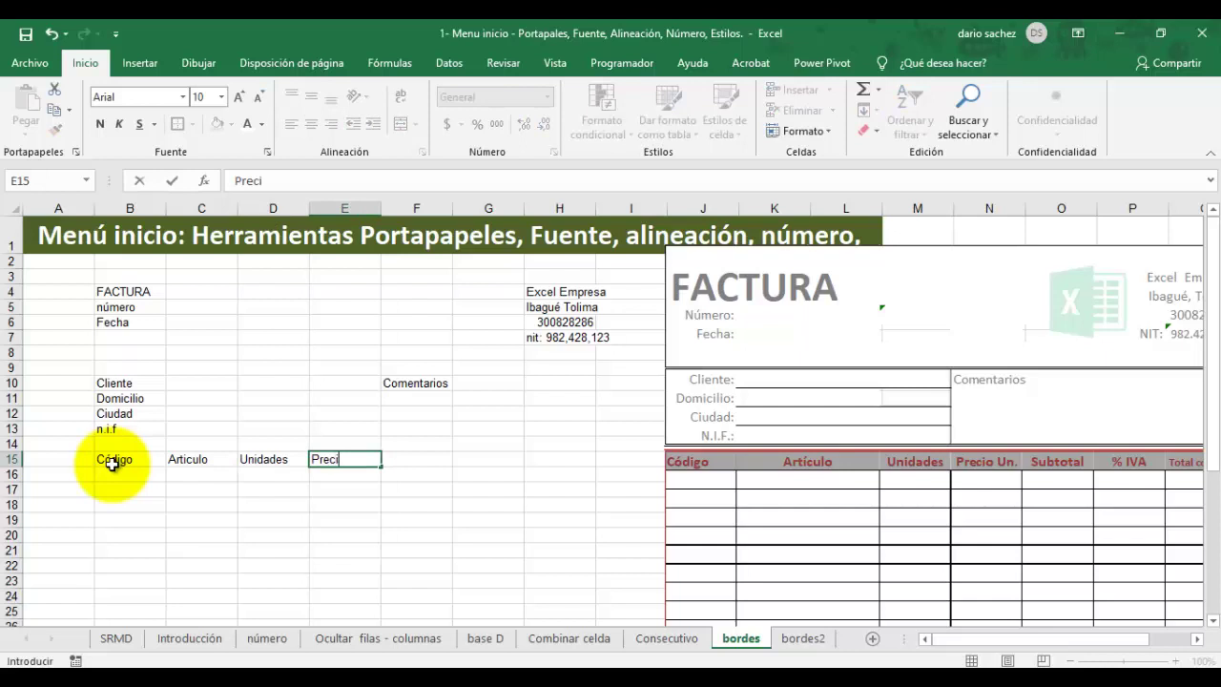
type("o Un.")
key("Tab")
type("Su")
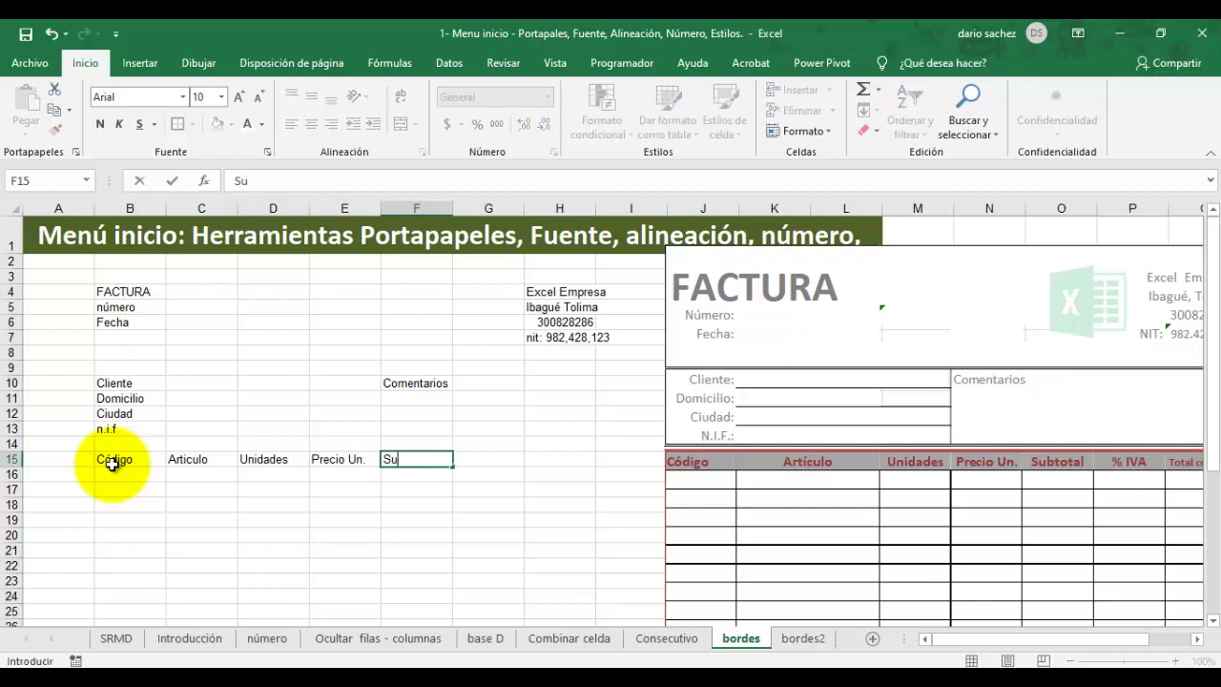
type("n")
key("BackSpace")
type("b")
key("BackSpace")
type("btotal")
key("Tab")
Step: Complete the heading row with %IVA in G15 and Total con IVA in H15
type("%")
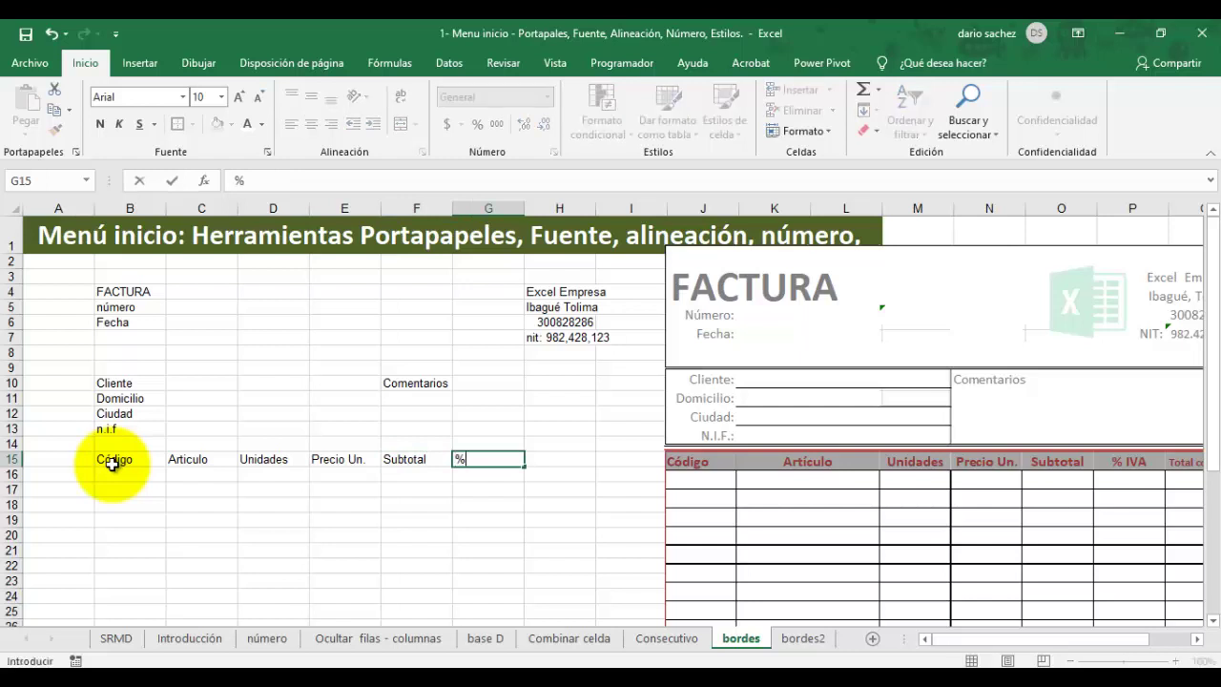
type("IVA")
key("Tab")
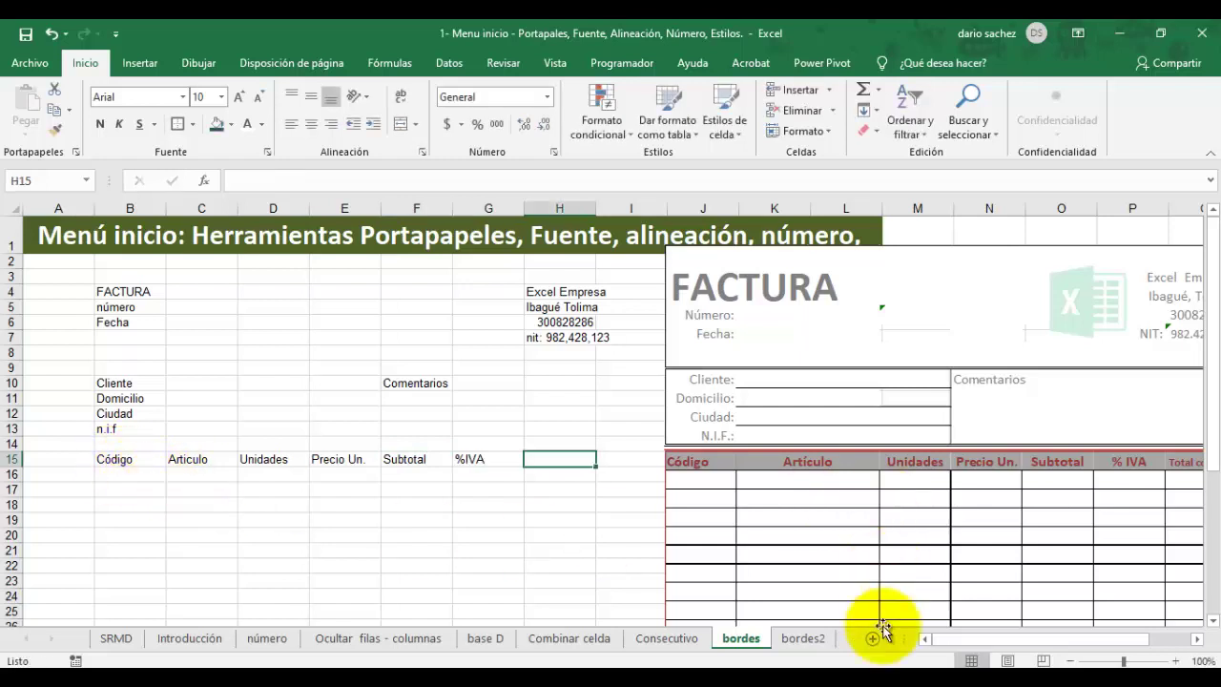
left_click_drag(980, 641, 983, 636)
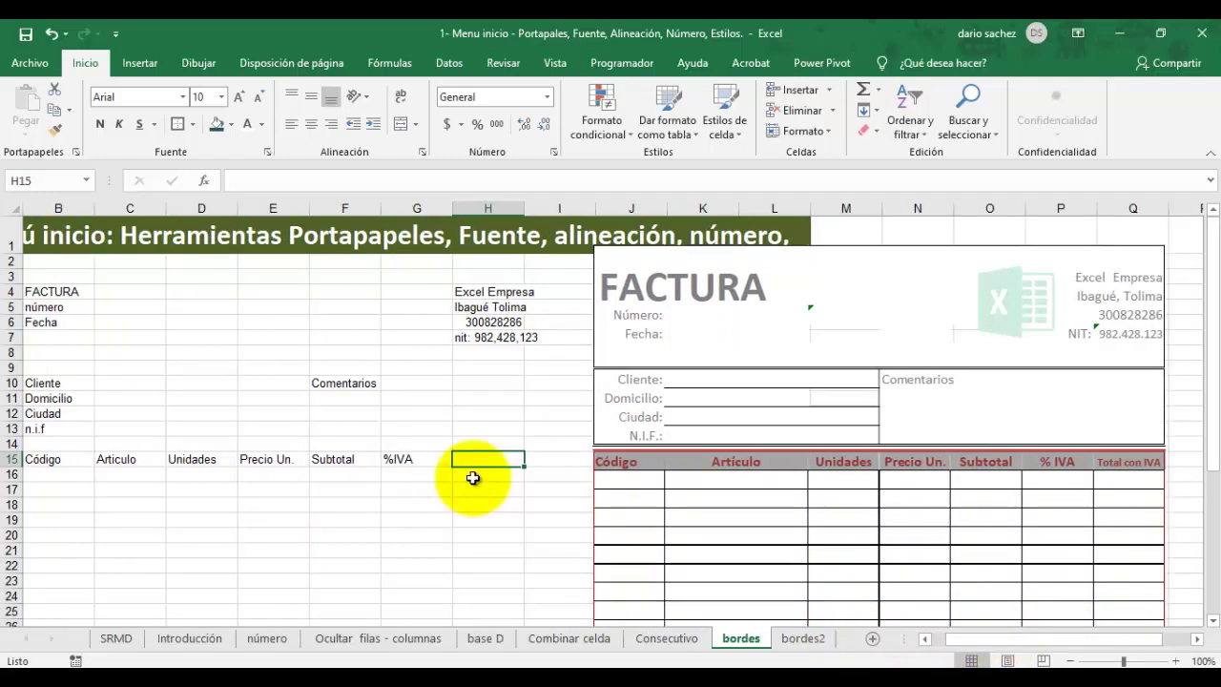
type("Total")
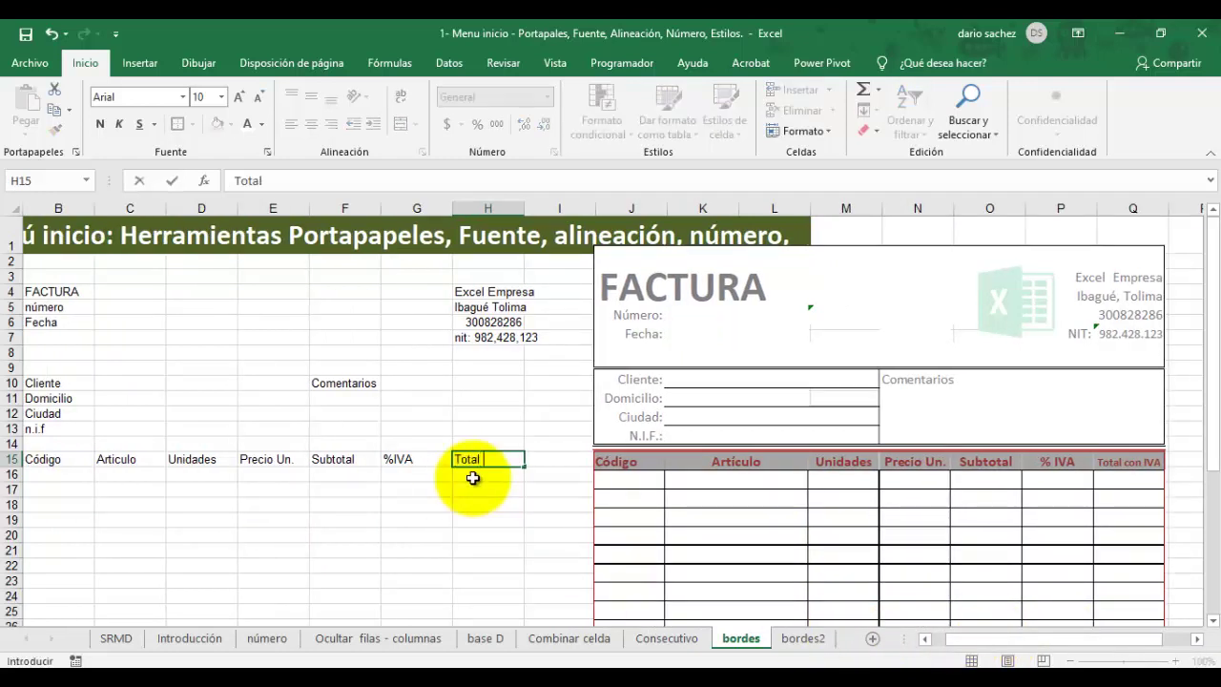
type(" con IVA")
key("Return")
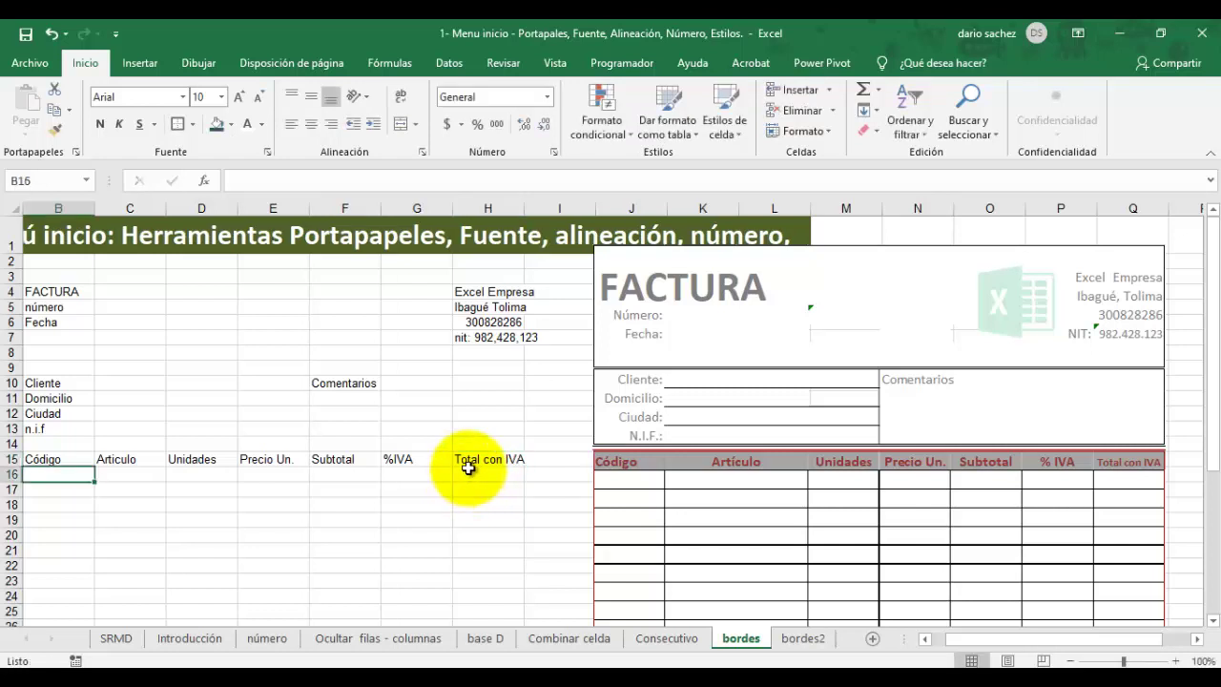
Step: Make the item table headings in B15:H15 bold
left_click_drag(467, 461, 105, 458)
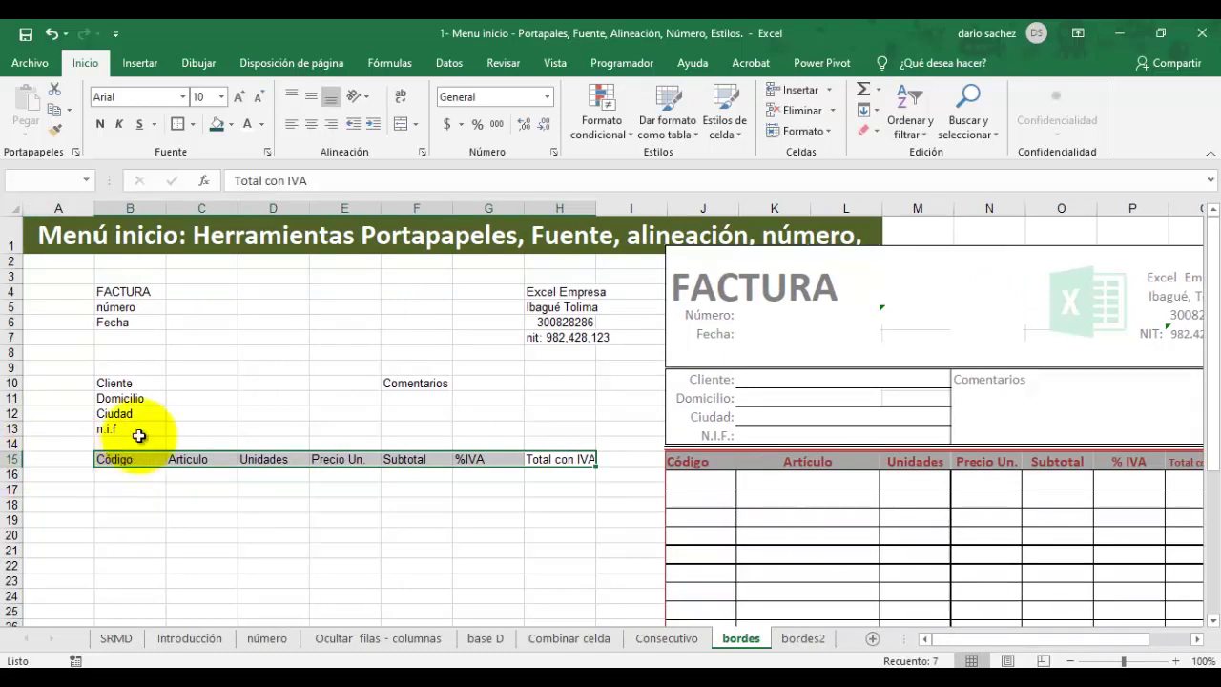
left_click(100, 124)
scroll(547, 468, "down", 5)
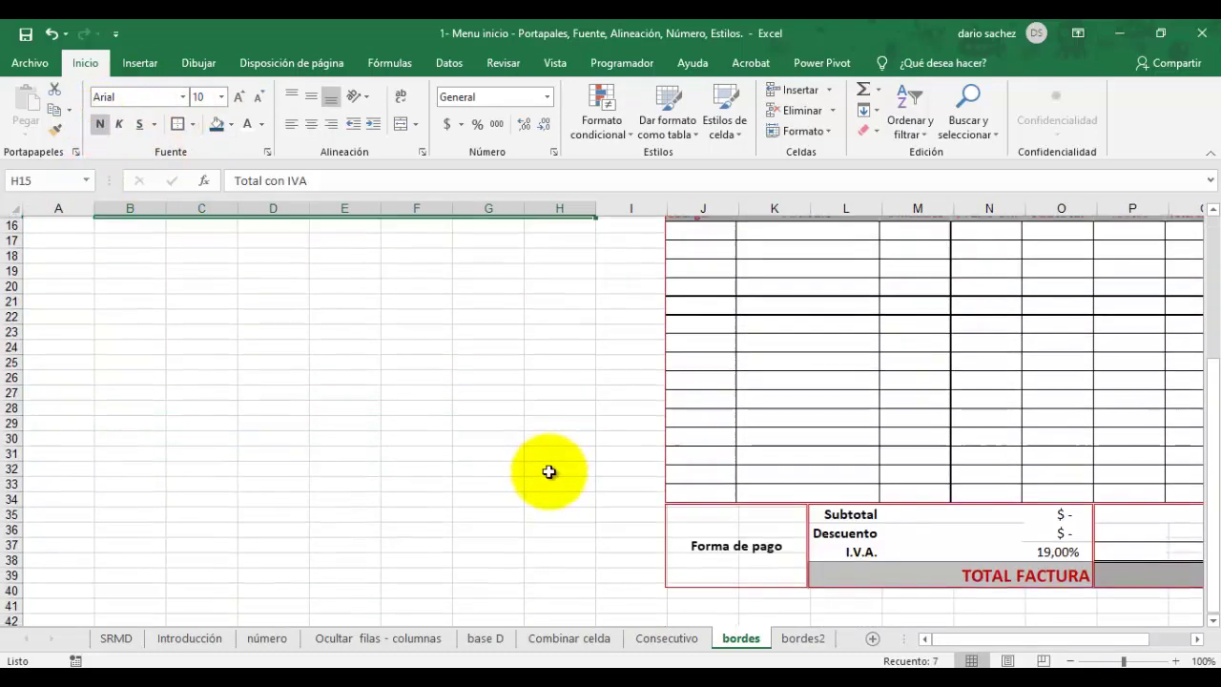
scroll(449, 457, "up", 3)
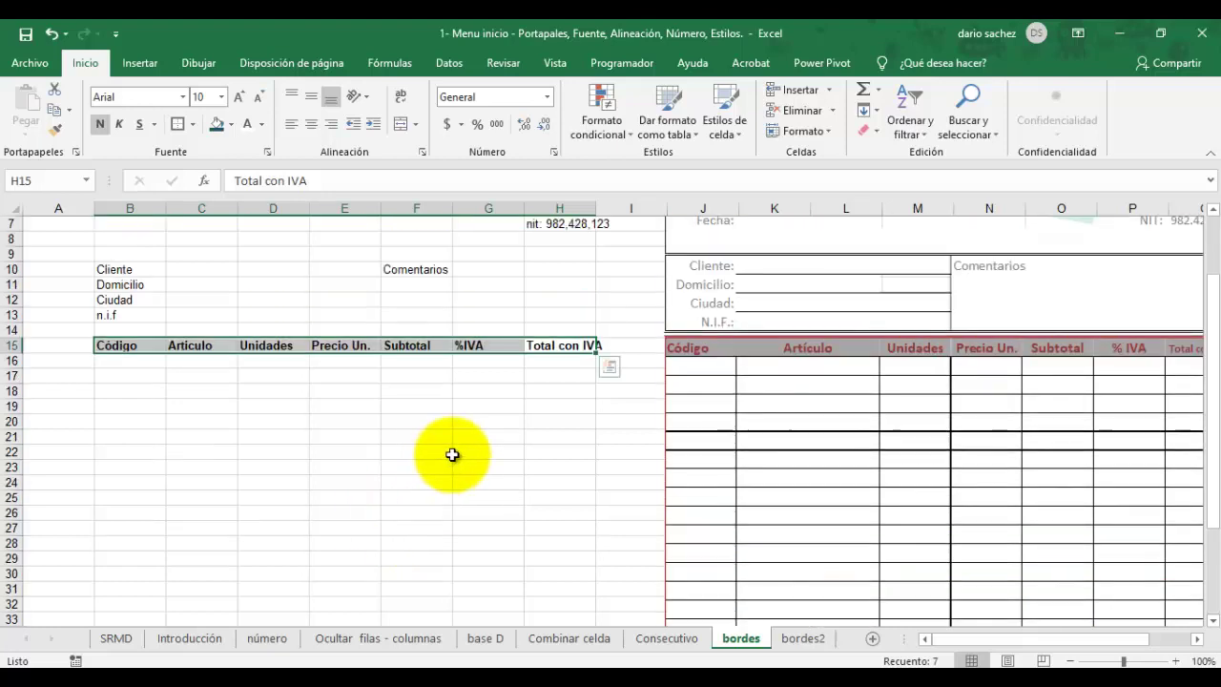
scroll(453, 451, "down", 2)
scroll(454, 451, "up", 1)
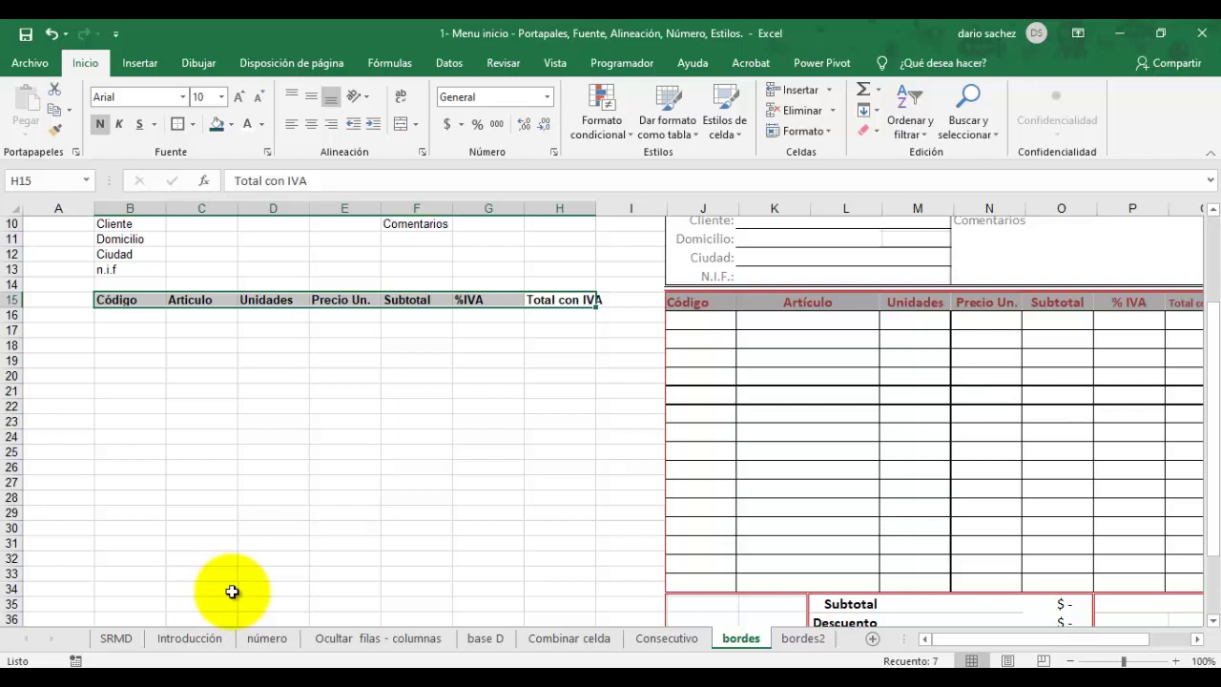
Step: Insert a new column before Unidades, and merge and center the Articulo heading across C15:D15
scroll(233, 589, "up", 3)
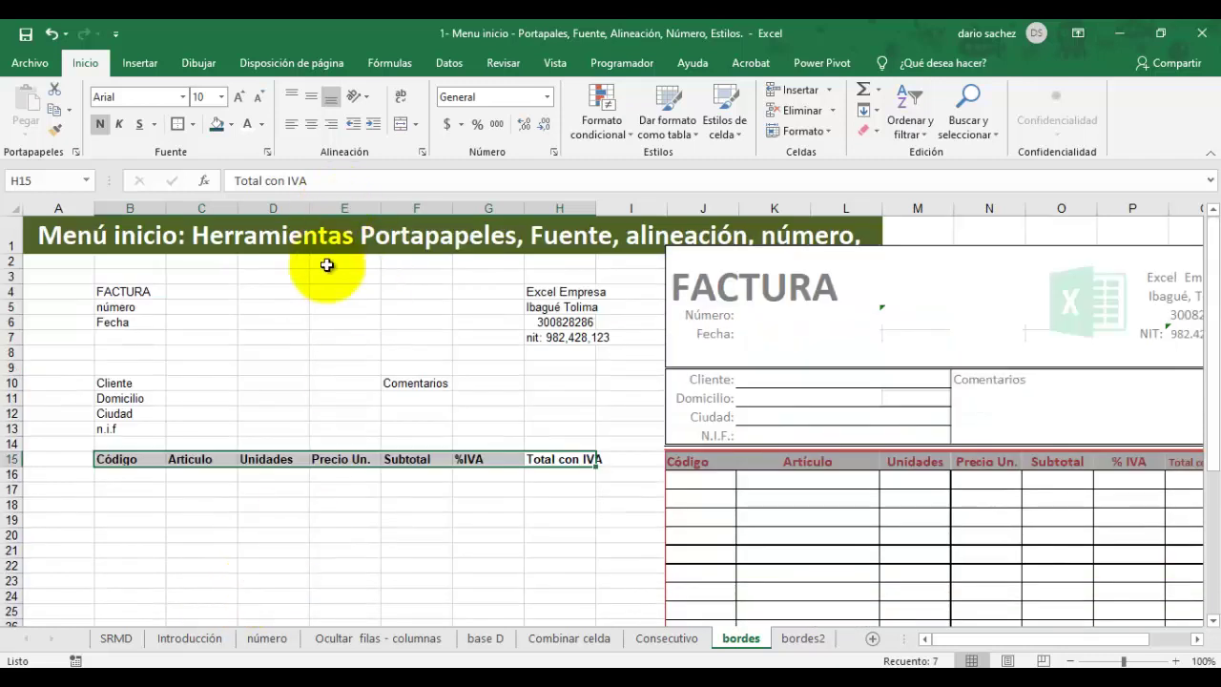
right_click(275, 211)
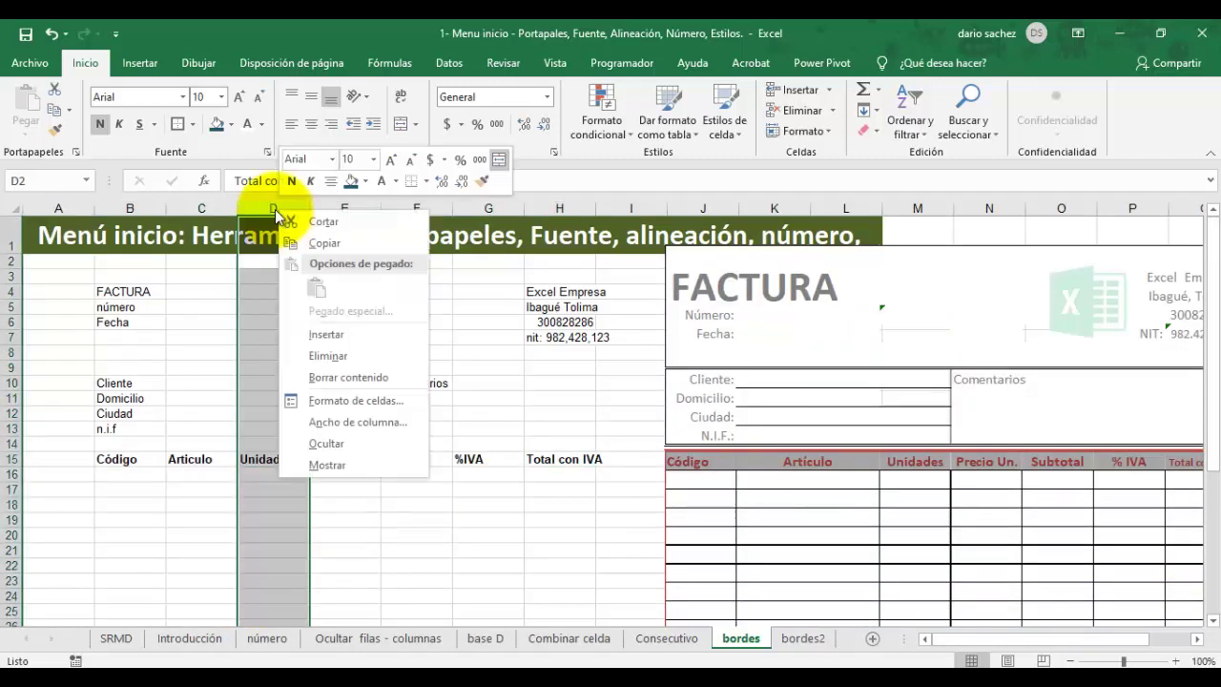
left_click(354, 334)
left_click(207, 461)
left_click_drag(207, 462, 274, 460)
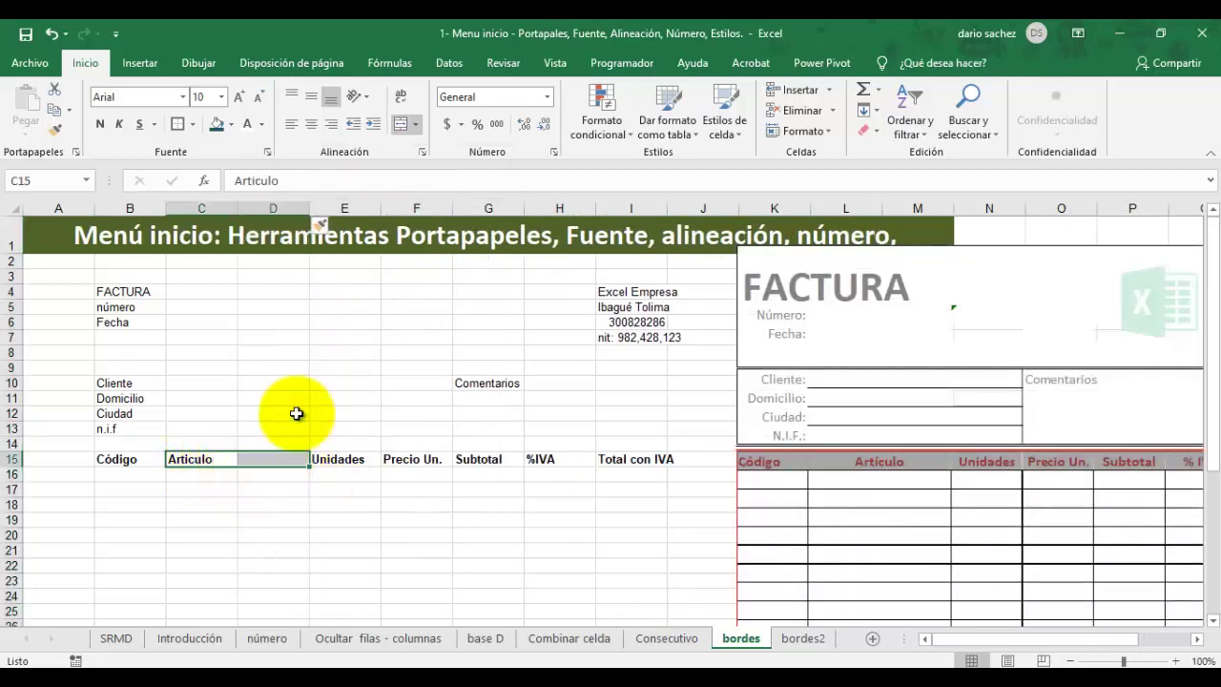
left_click(402, 132)
Step: Enter the totals labels Subtotal, Descuento and I.V.A in cells D33 to D35
scroll(376, 349, "down", 6)
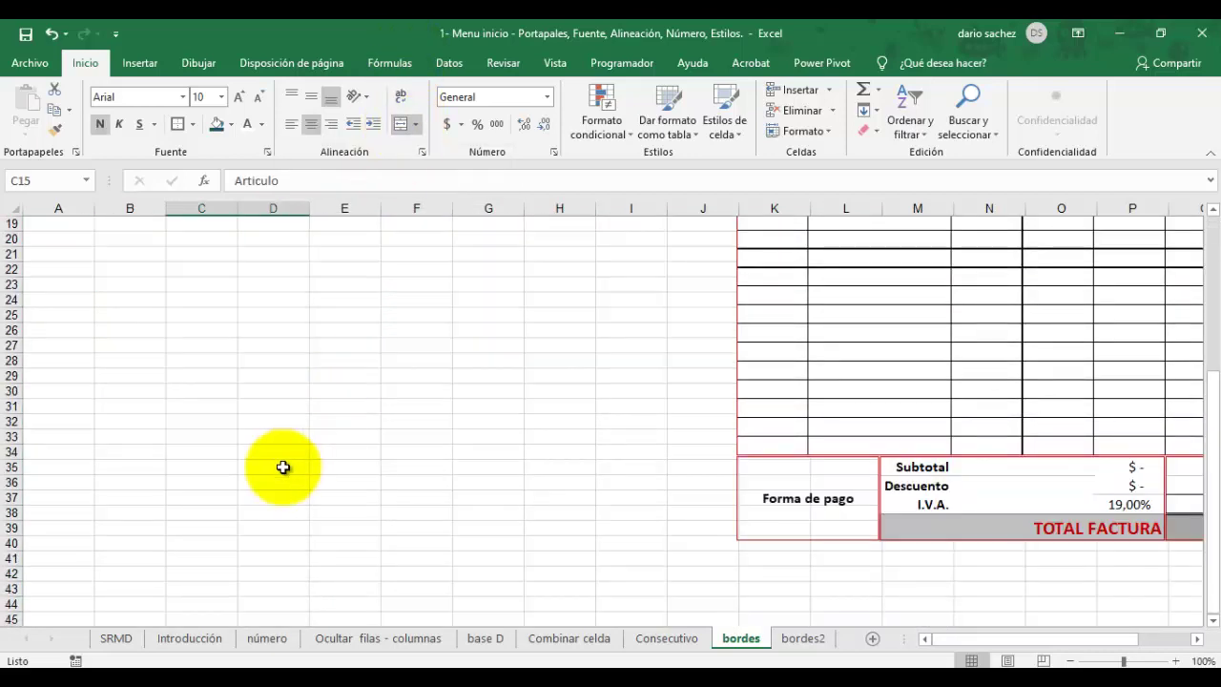
left_click(266, 437)
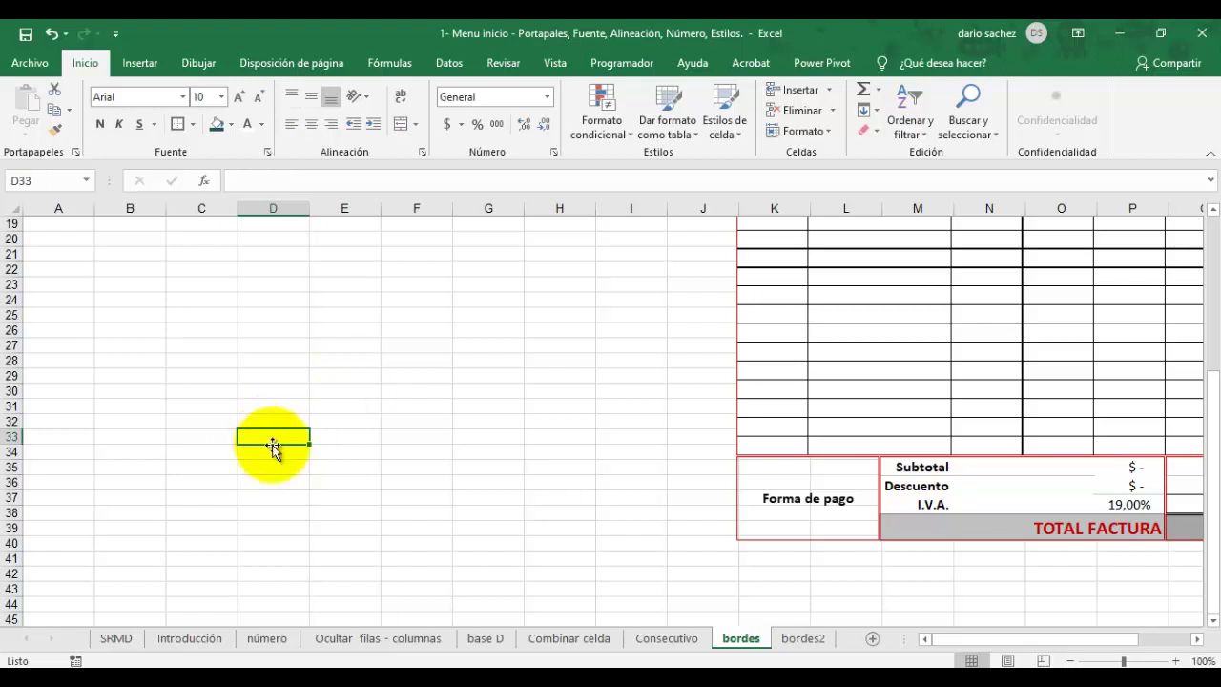
type("Subtotal")
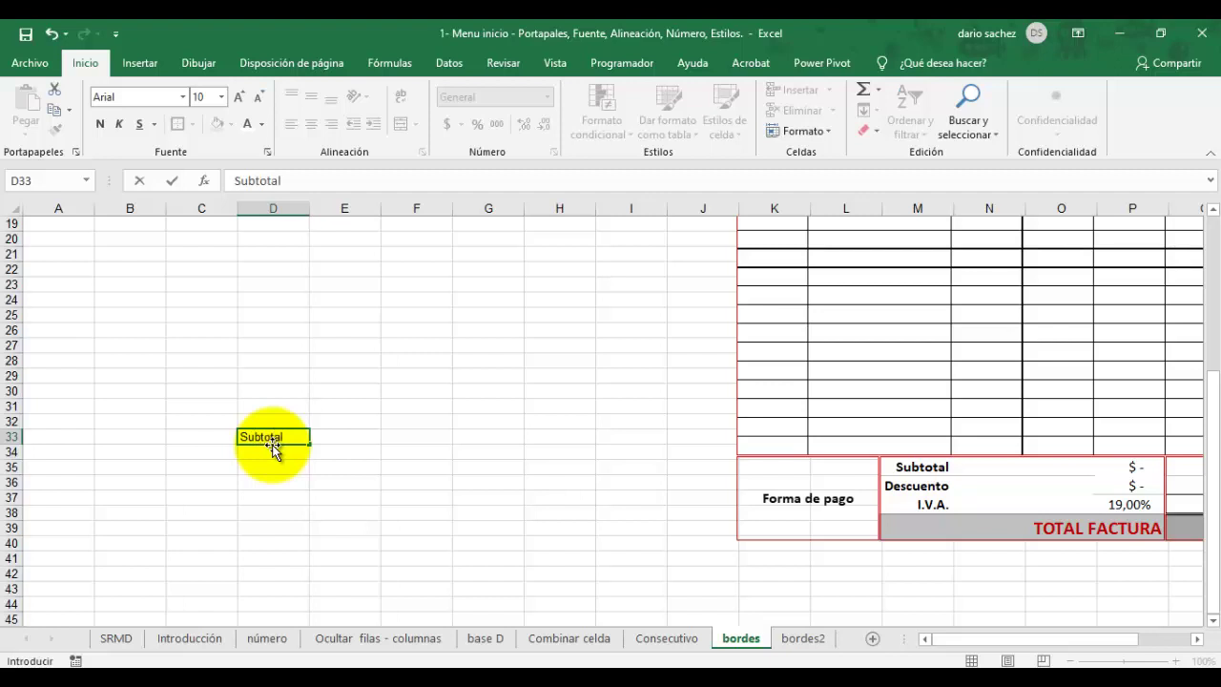
key("Return")
type("Descuento")
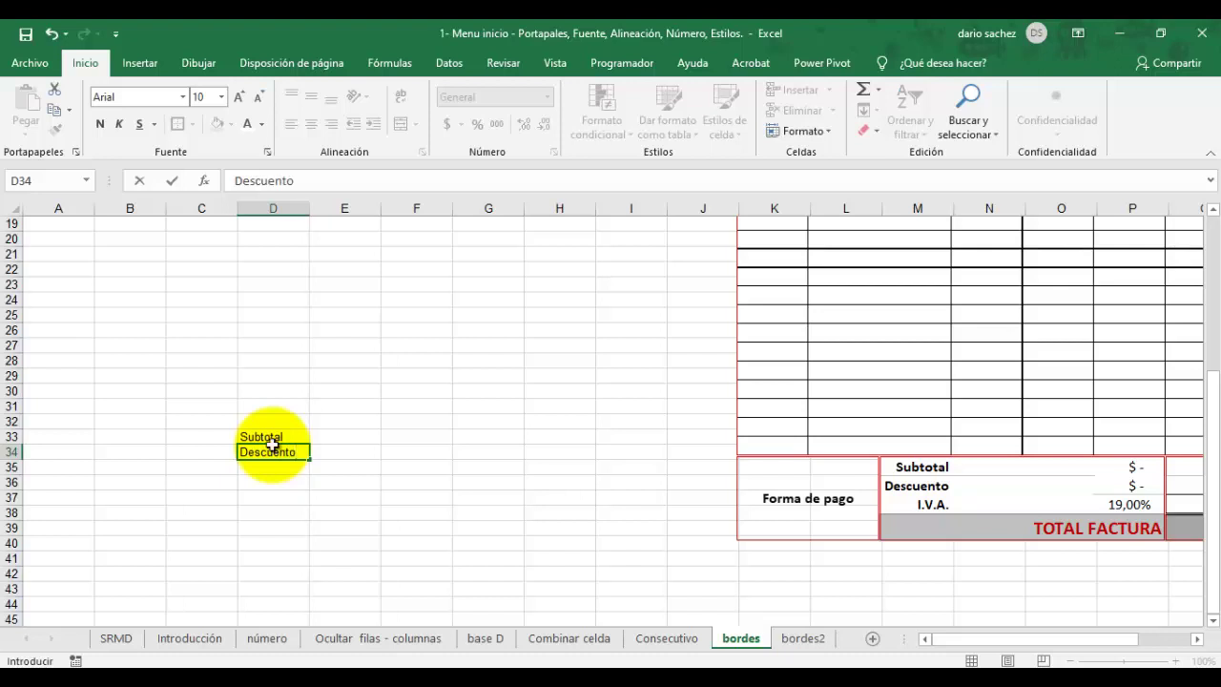
key("Return")
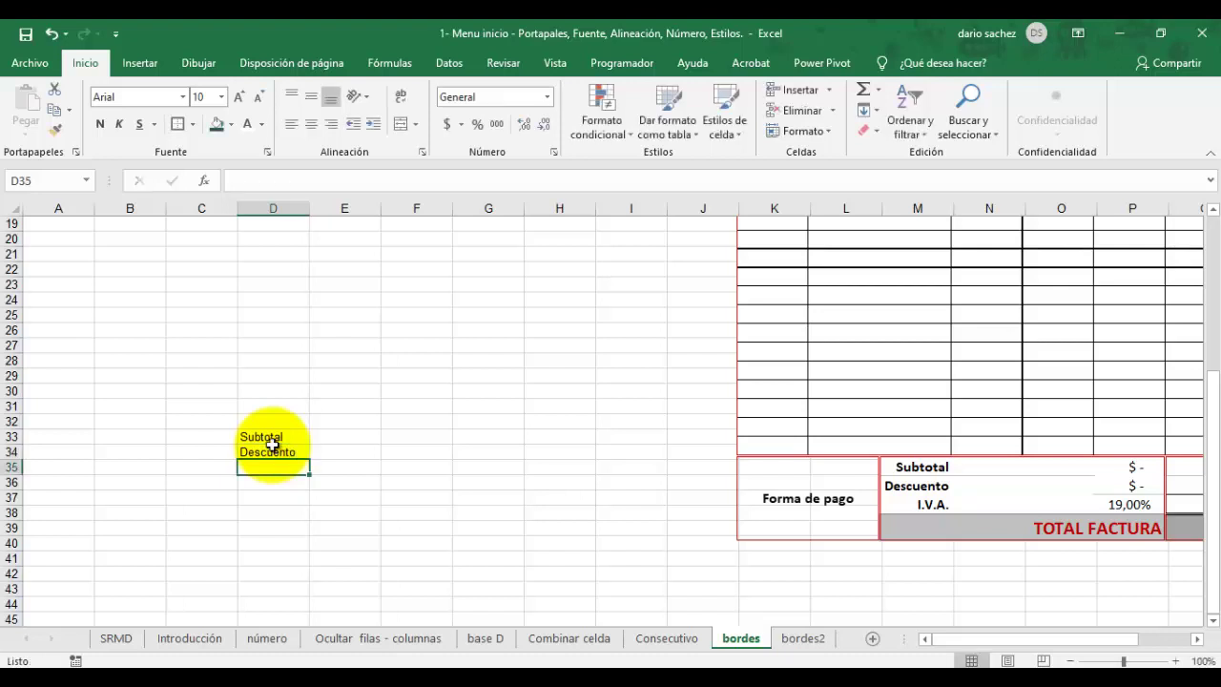
type("I.V.A")
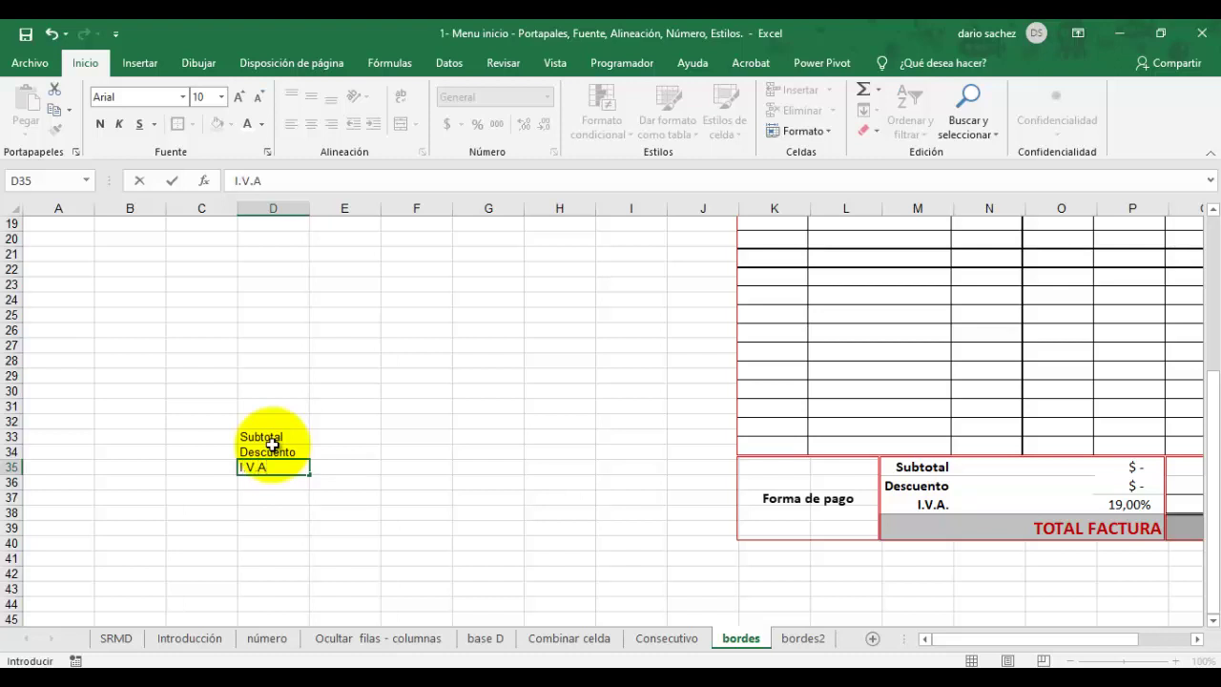
key("Return")
Step: Enter Forma de pago in B34, and merge and center it across B33:C35 with middle vertical alignment
key("Left")
key("Left")
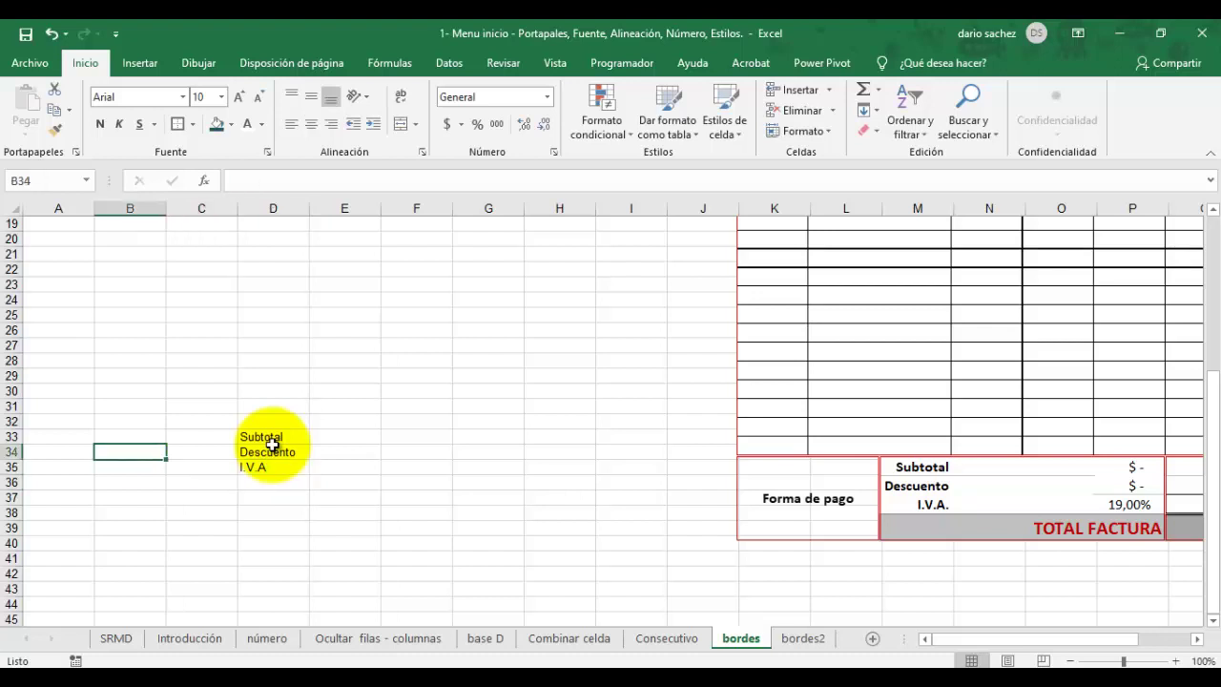
type("Forma de pago")
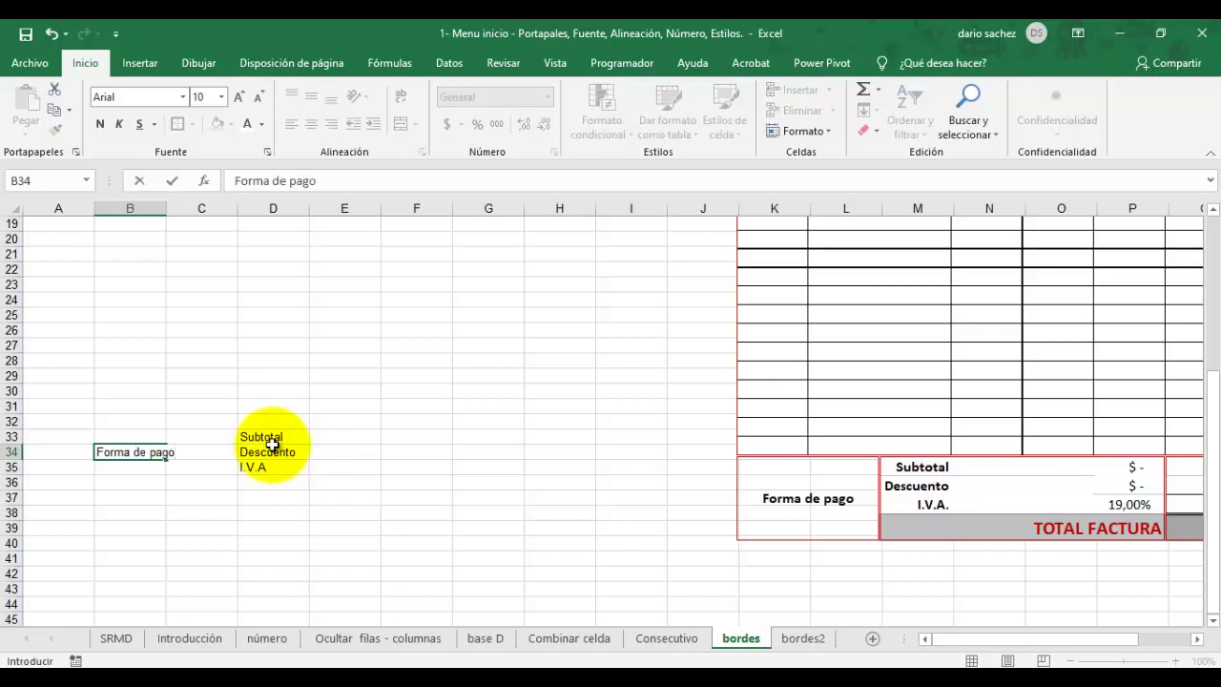
key("Return")
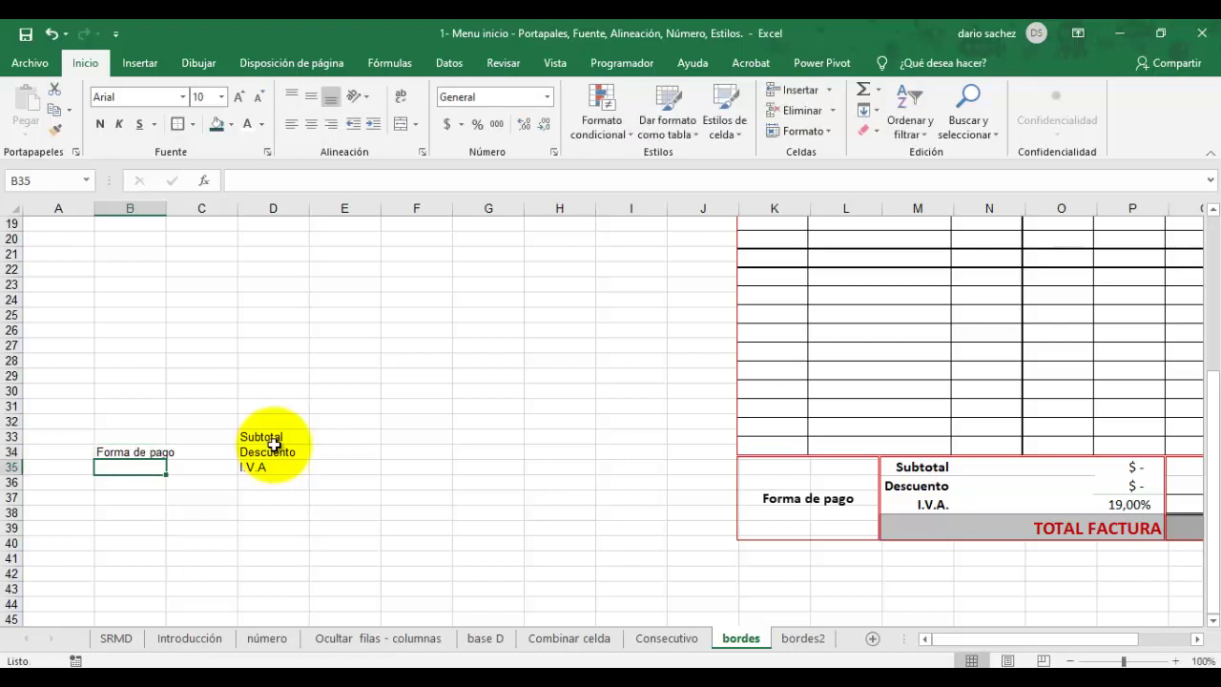
left_click_drag(144, 440, 197, 469)
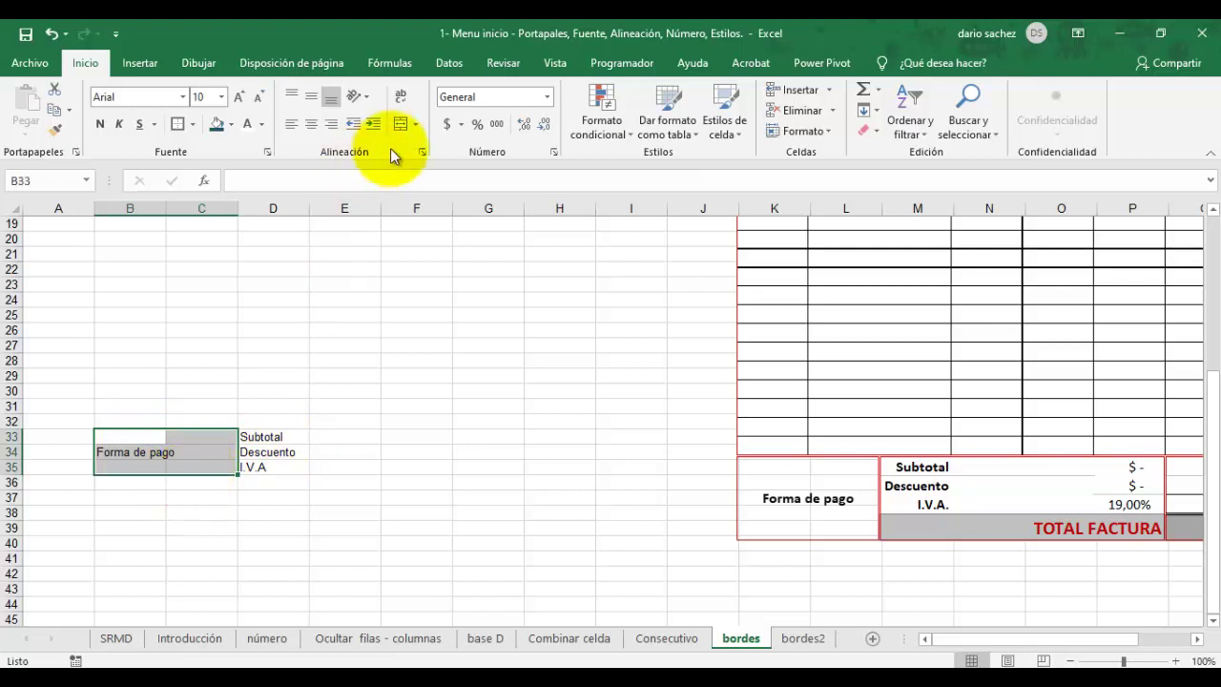
left_click(401, 127)
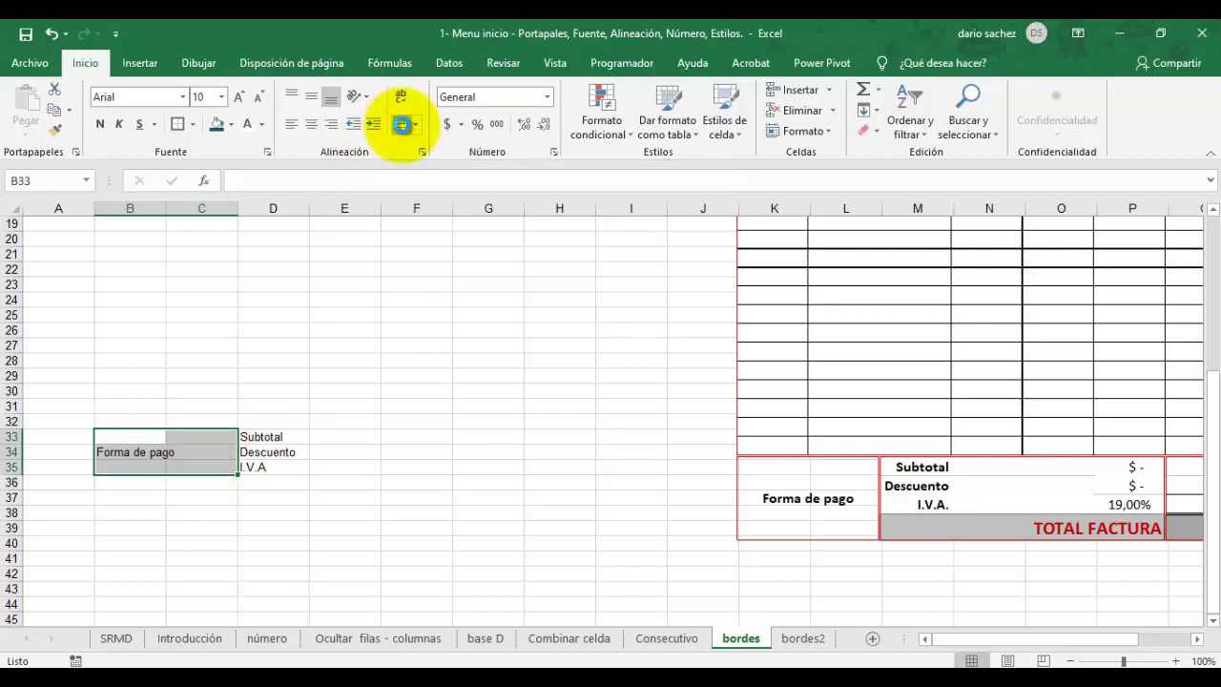
left_click(311, 98)
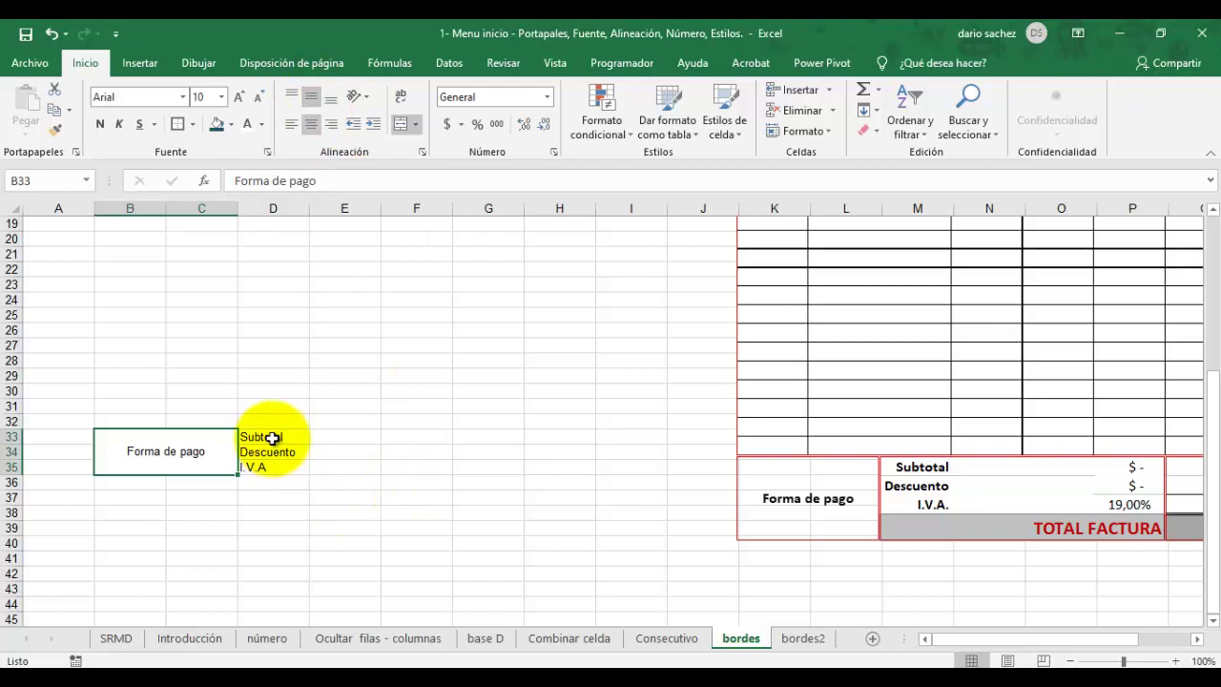
Step: Merge the Subtotal, Descuento and I.V.A labels each across columns D to G in rows 33 to 35, and left-align them
left_click(273, 438)
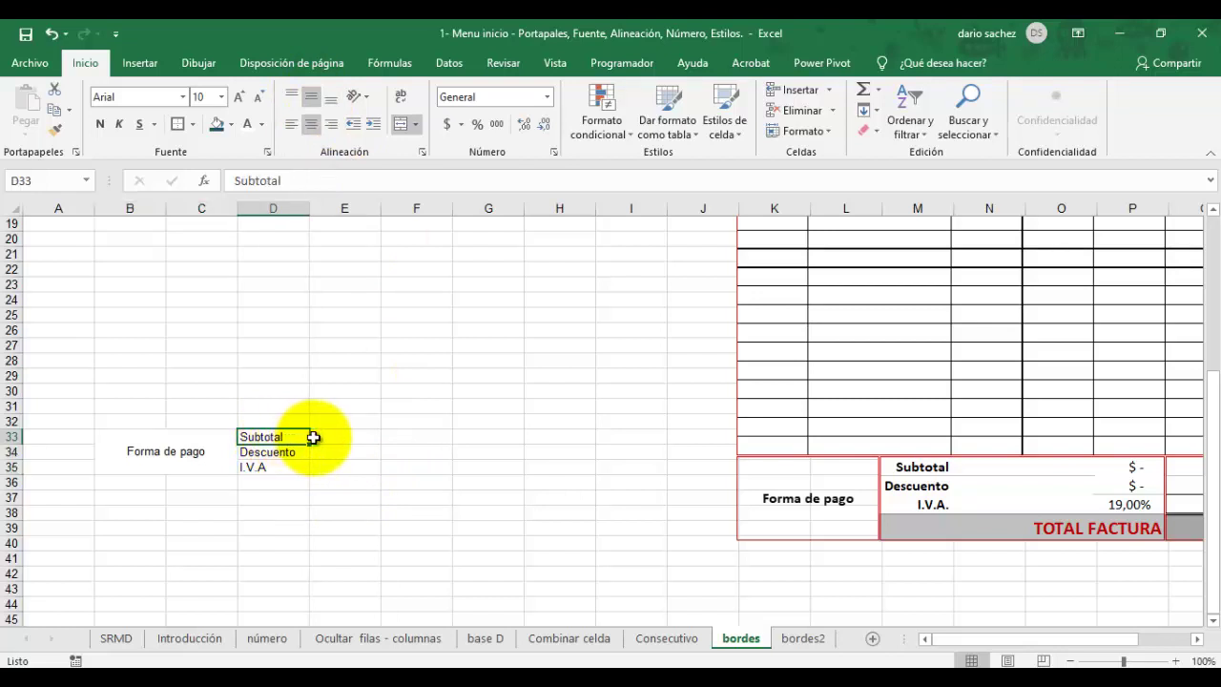
left_click_drag(311, 437, 456, 435)
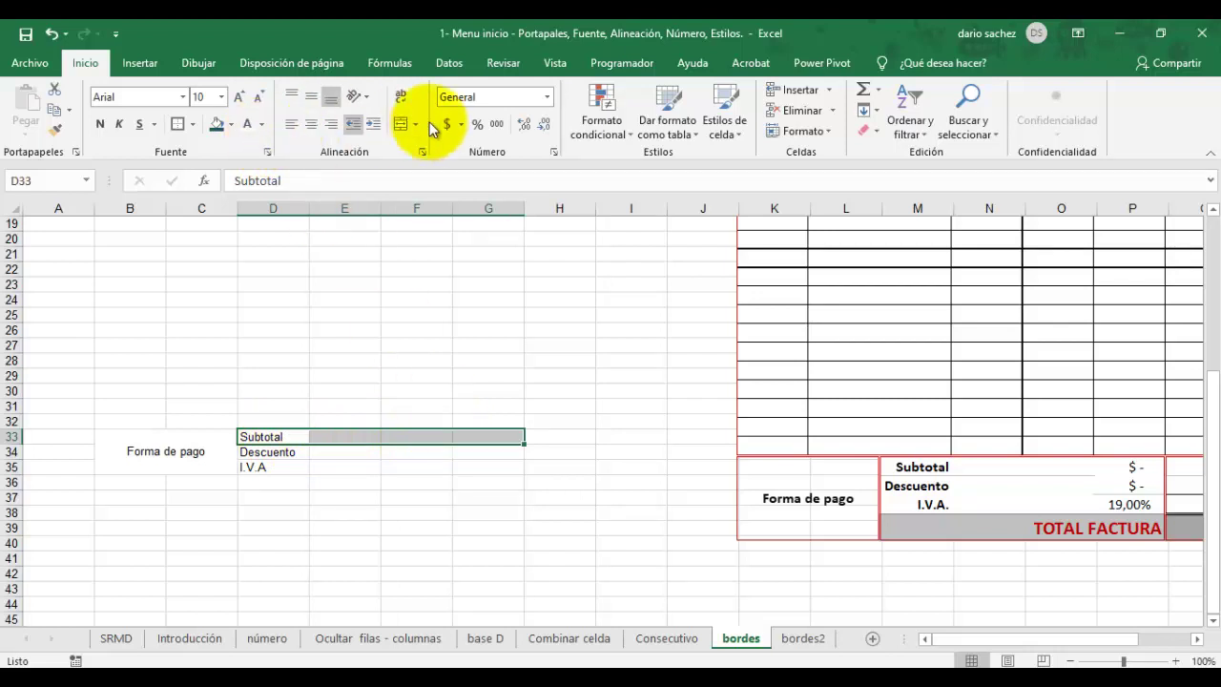
left_click(400, 125)
left_click_drag(272, 453, 468, 454)
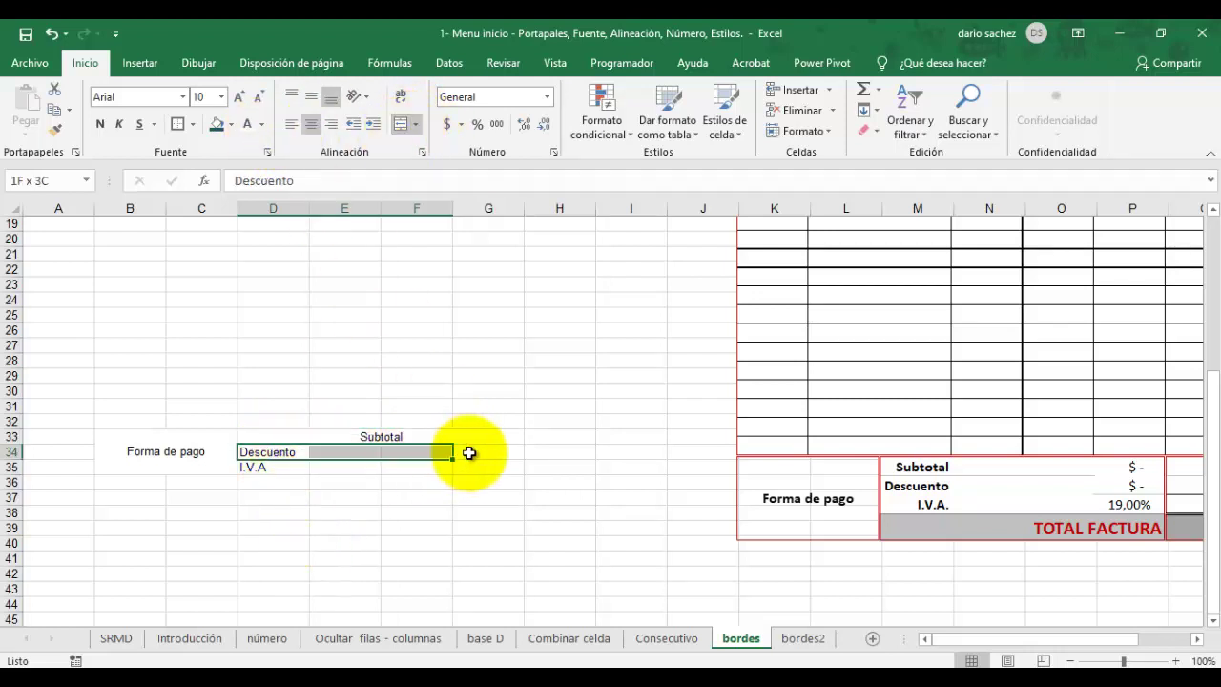
left_click(400, 125)
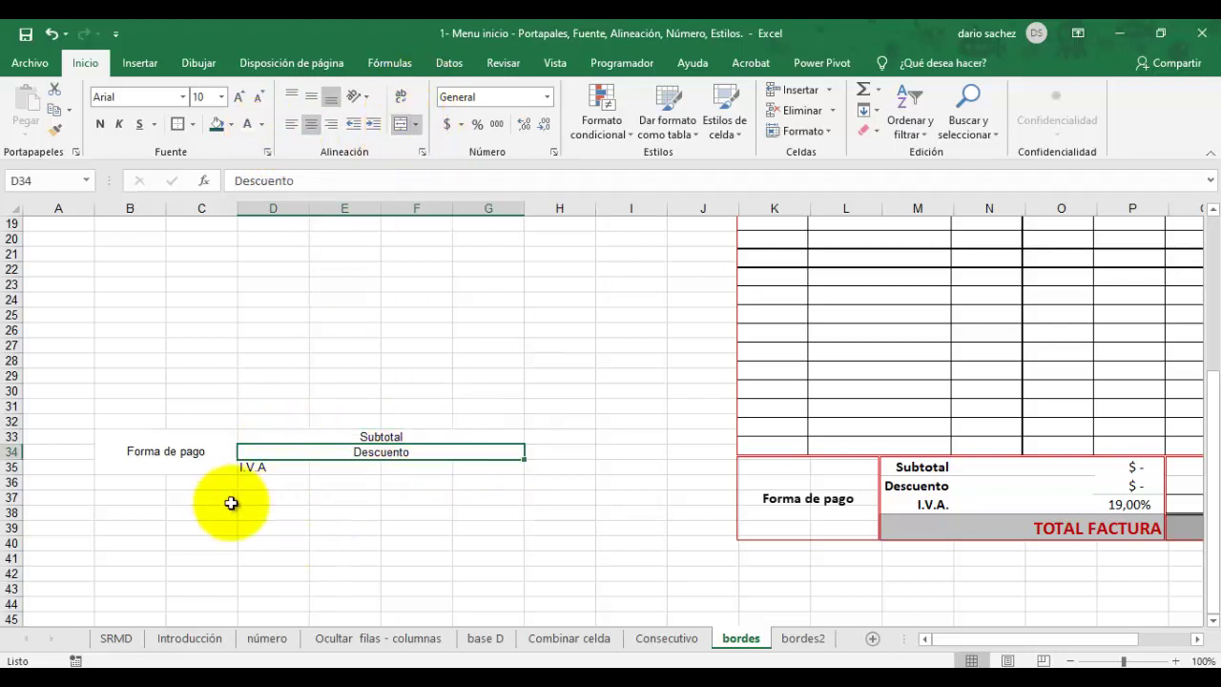
left_click_drag(267, 467, 512, 463)
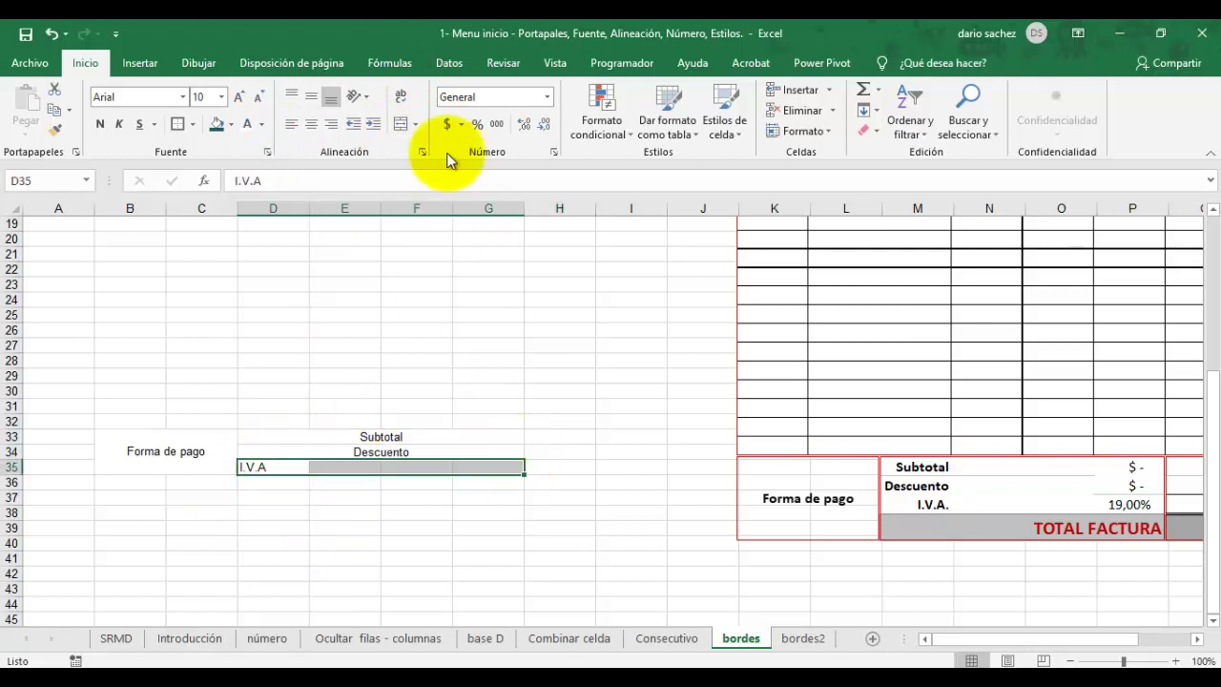
left_click(400, 125)
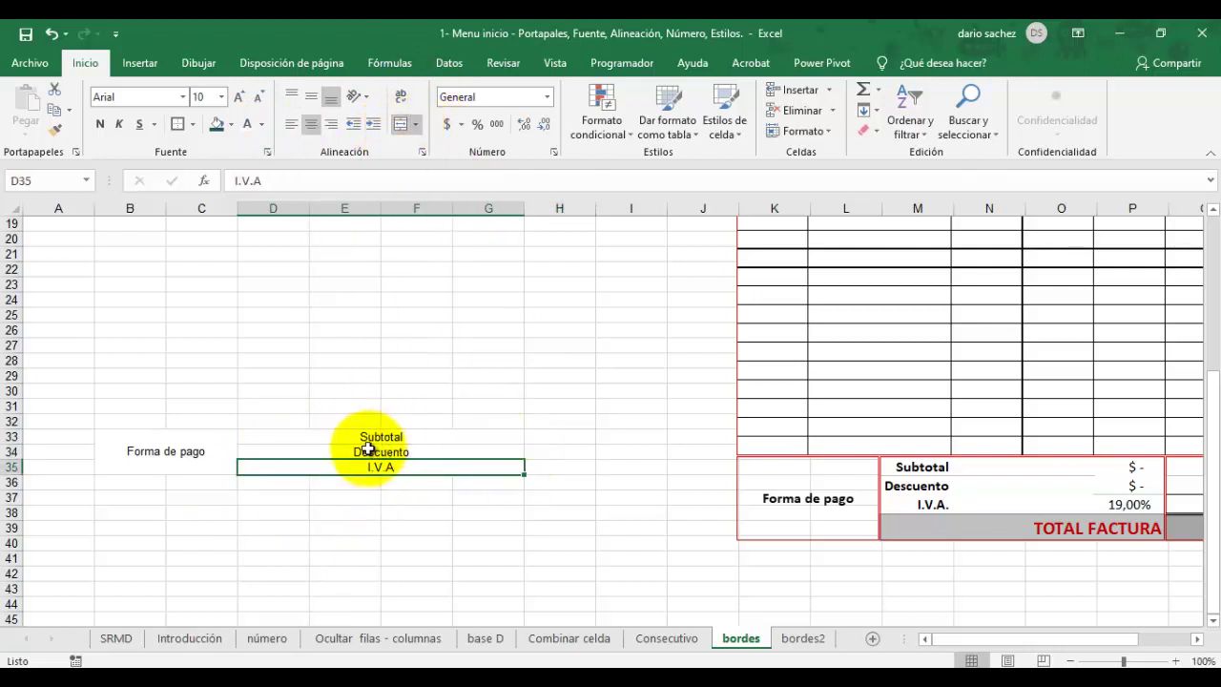
left_click_drag(370, 439, 380, 466)
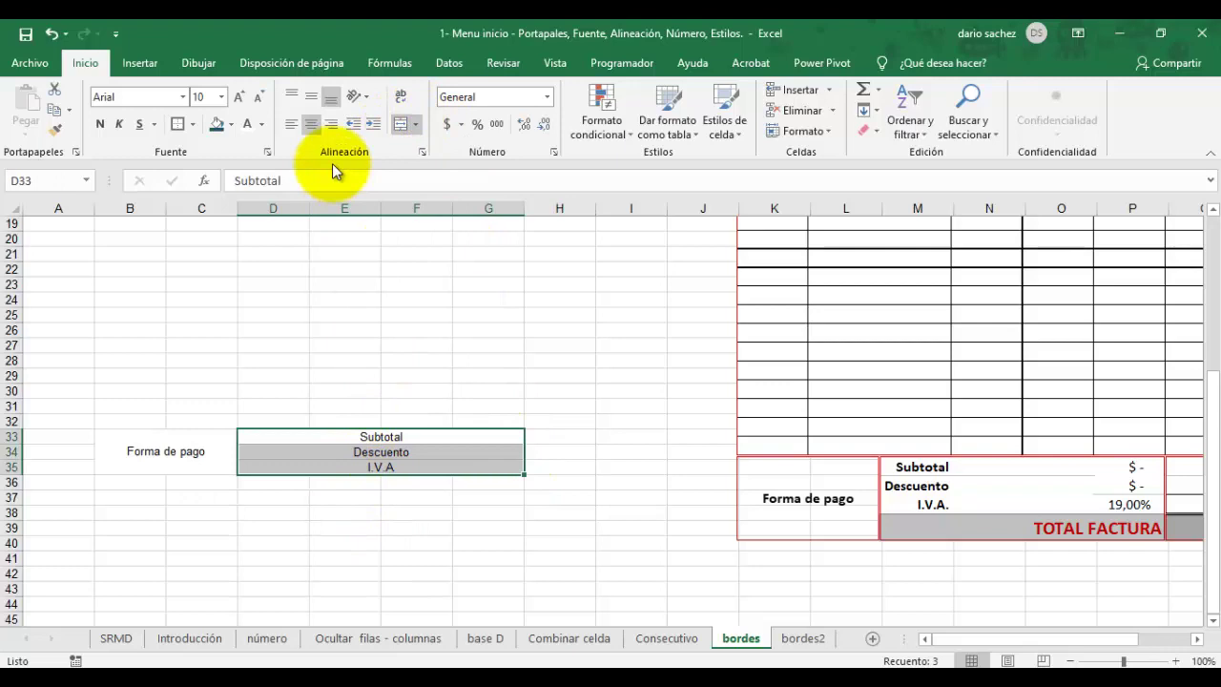
left_click(294, 130)
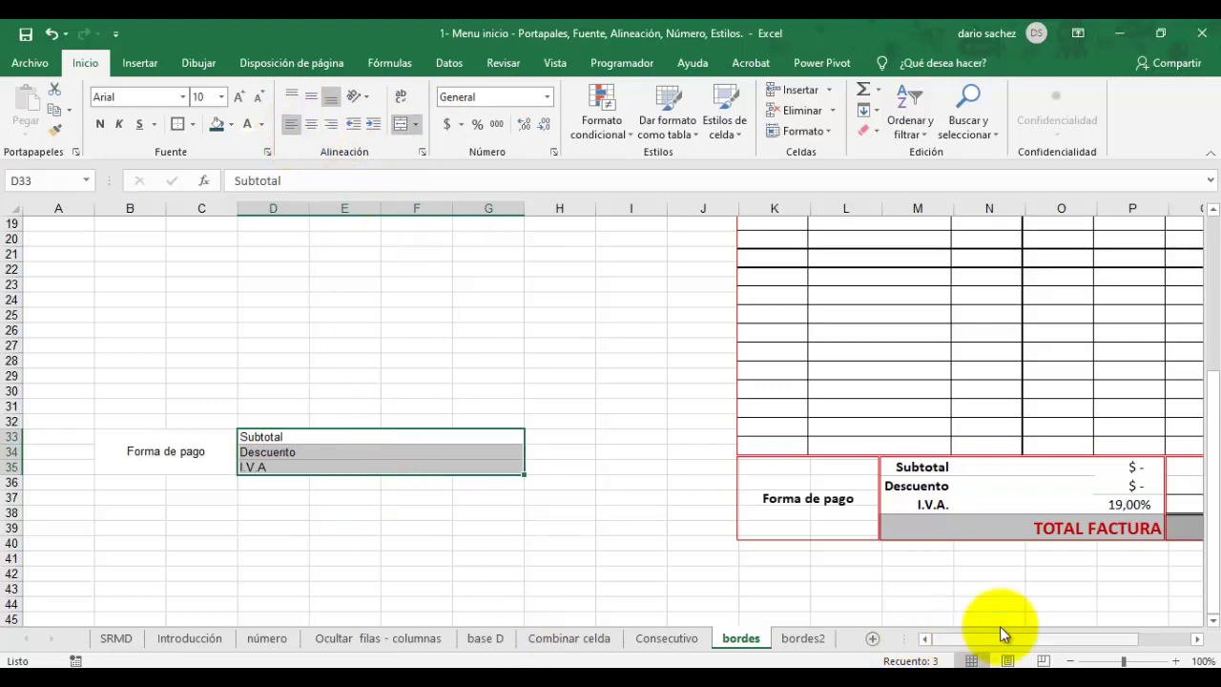
Step: Enter 19% as the I.V.A rate in H35, following the sample invoice
left_click_drag(1014, 638, 1051, 637)
scroll(801, 496, "up", 3)
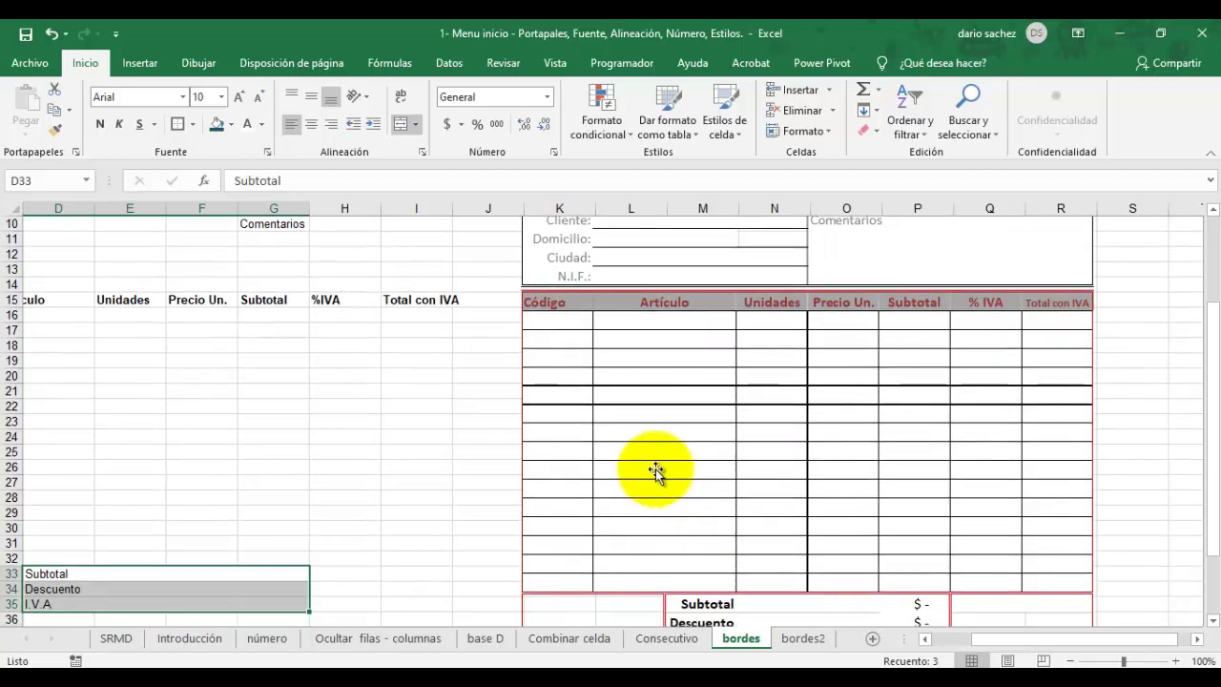
scroll(463, 383, "down", 2)
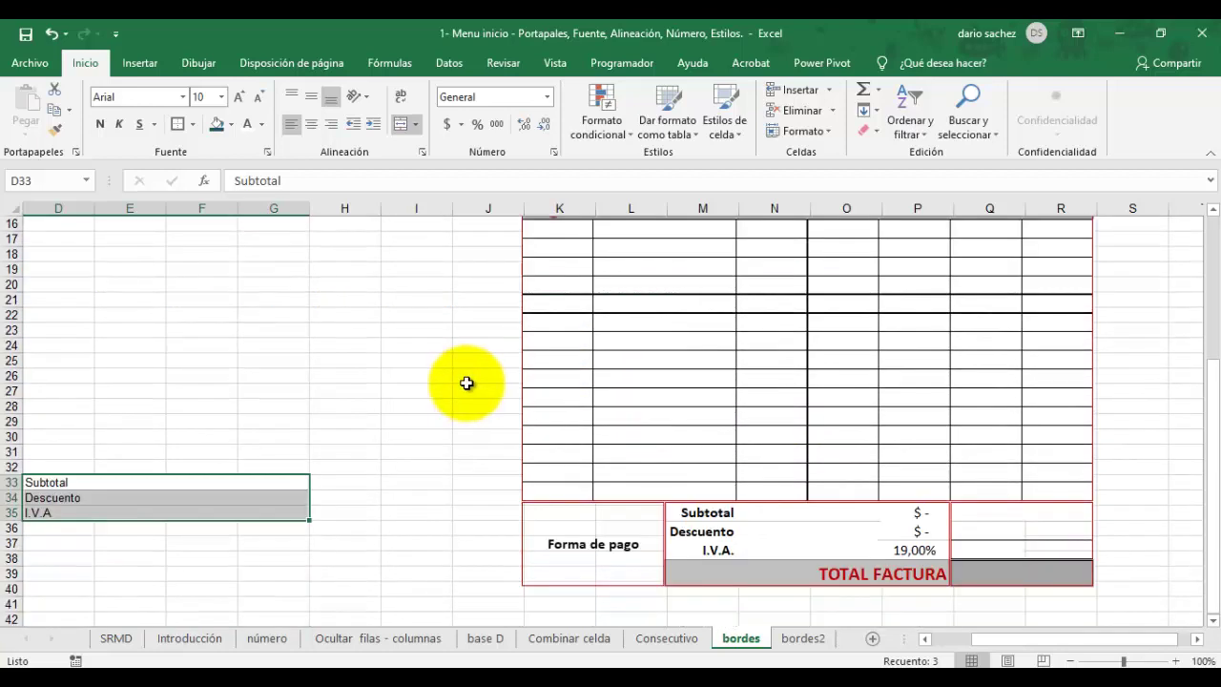
scroll(467, 382, "up", 3)
scroll(467, 382, "down", 3)
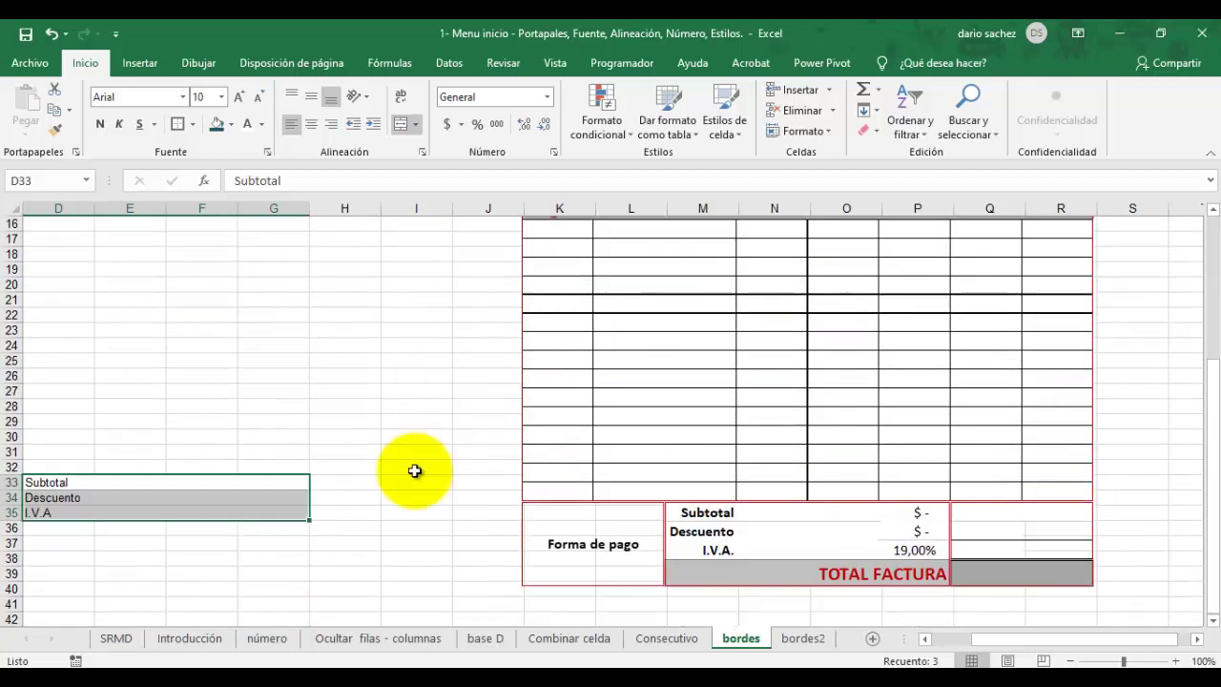
left_click(341, 517)
type("19")
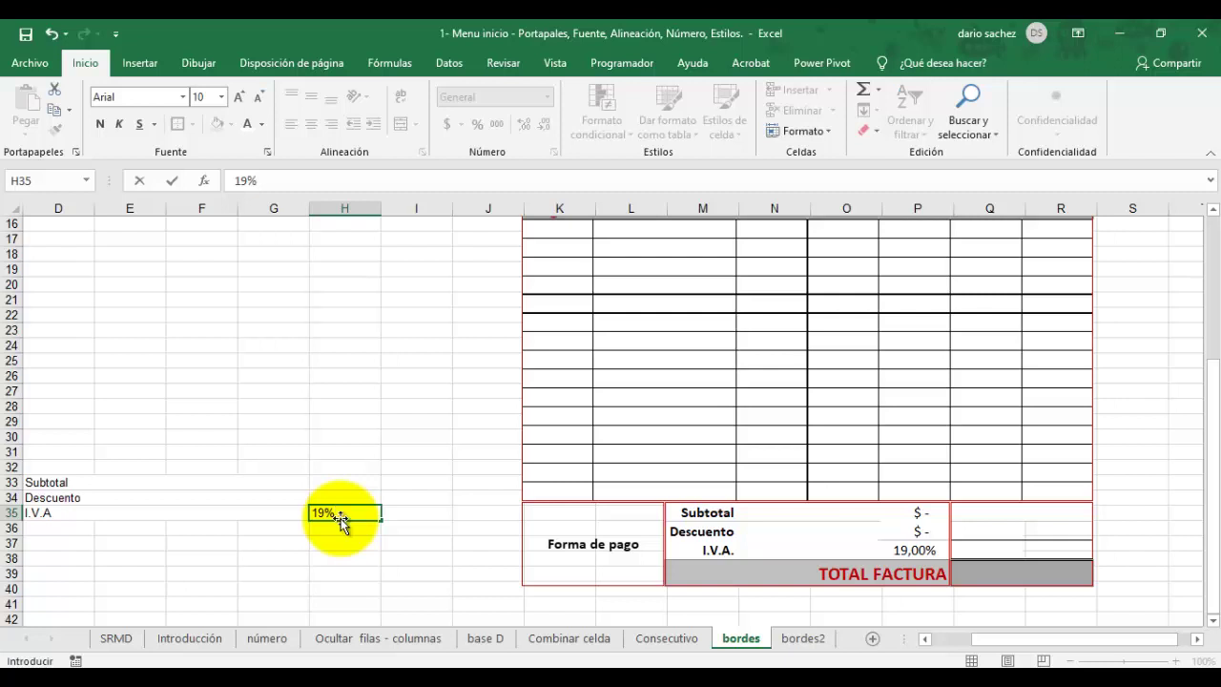
key("Return")
key("Up")
key("Up")
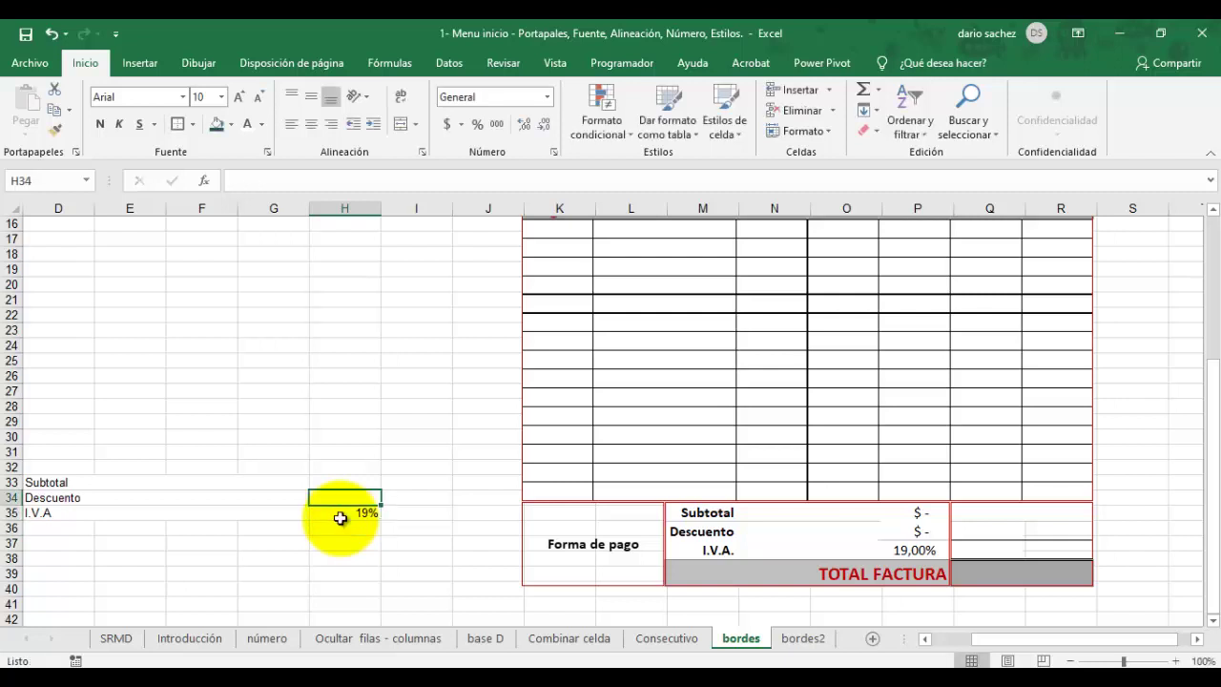
Step: Enter TOTAL FACTURA in G36, and merge and center it across D36:H36
key("Down")
key("Down")
key("Down")
key("Left")
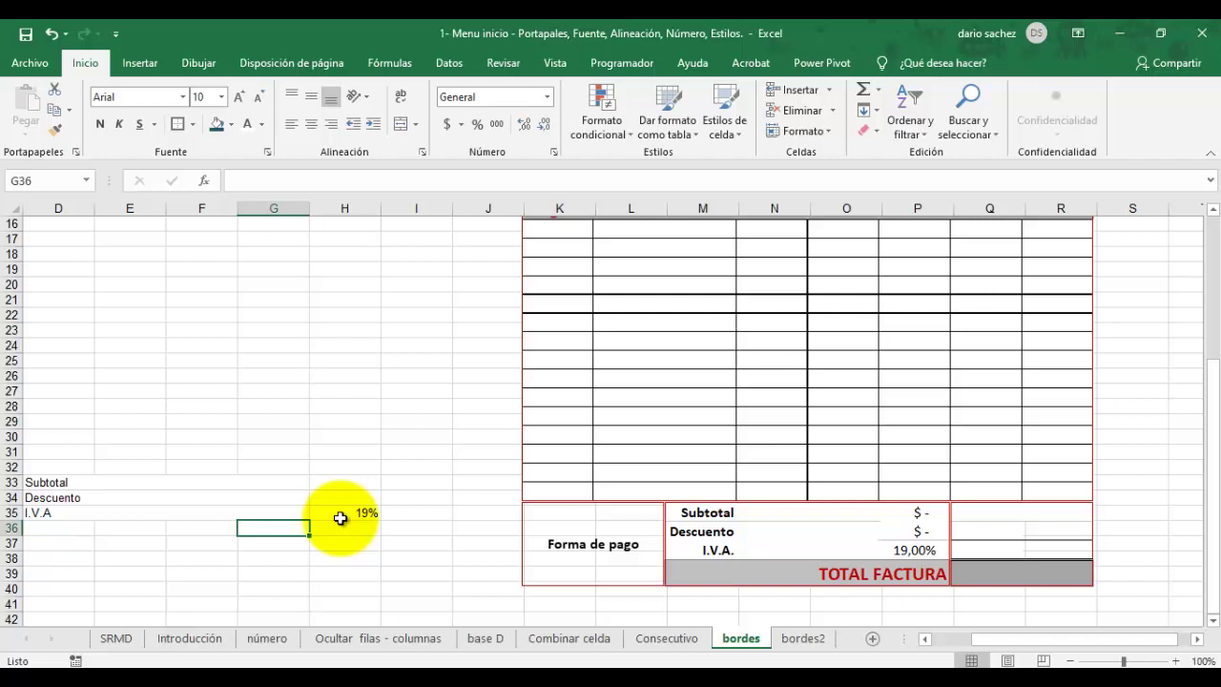
type("TOTAL FACTURA")
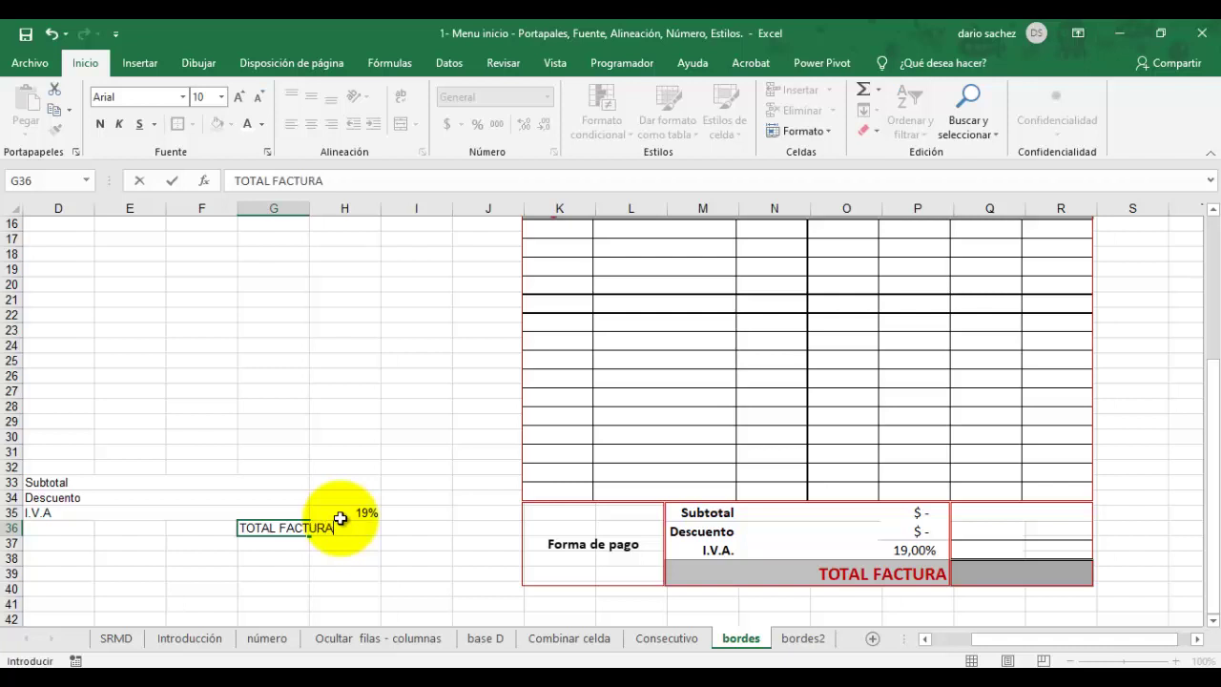
key("Return")
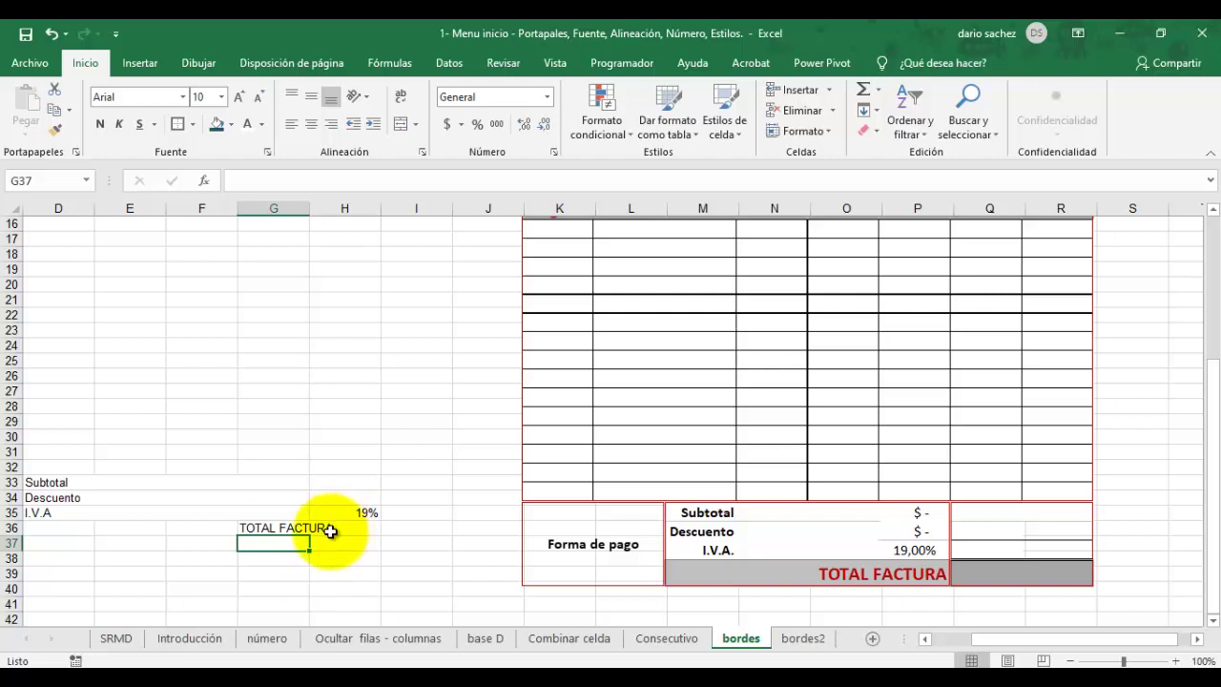
left_click_drag(330, 531, 89, 529)
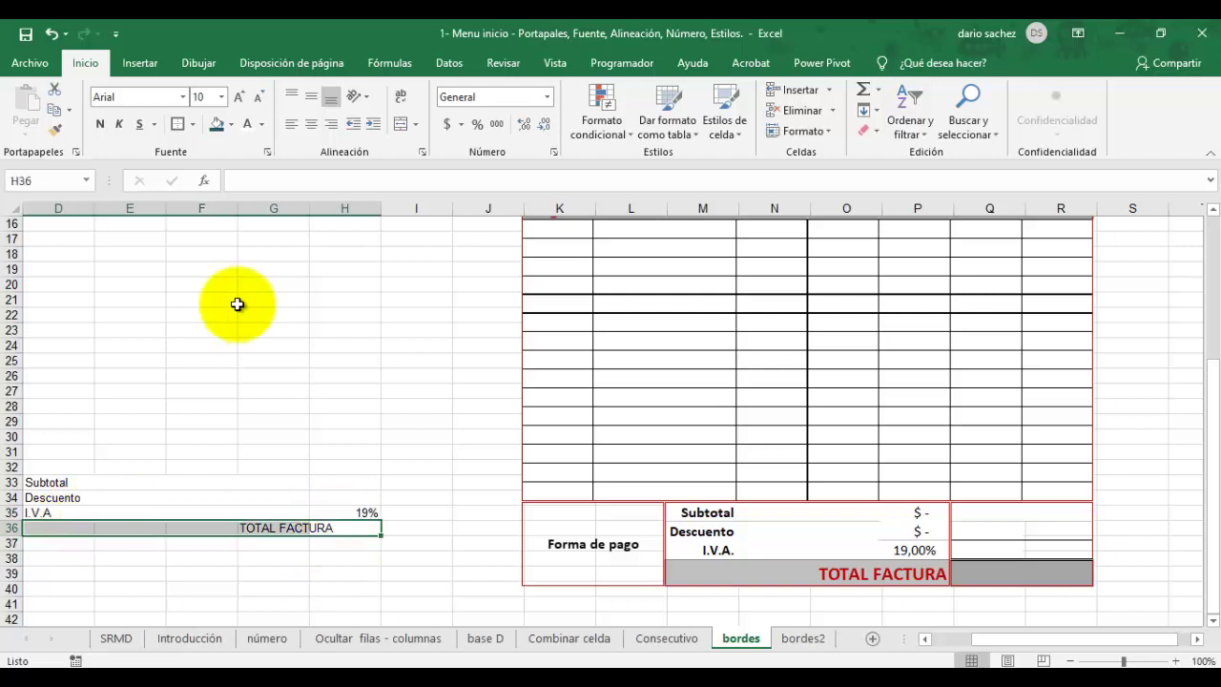
left_click(399, 131)
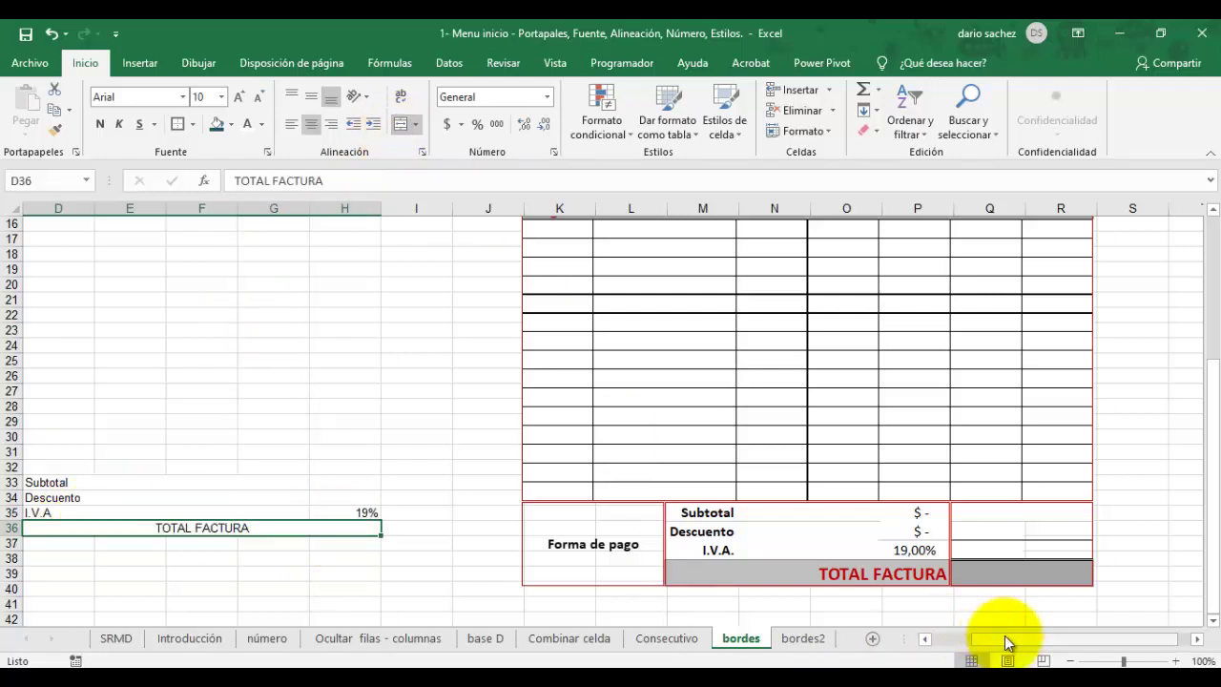
Step: Extend the merged Forma de pago cell down to row 36 so it covers B33:C36
left_click_drag(995, 638, 937, 645)
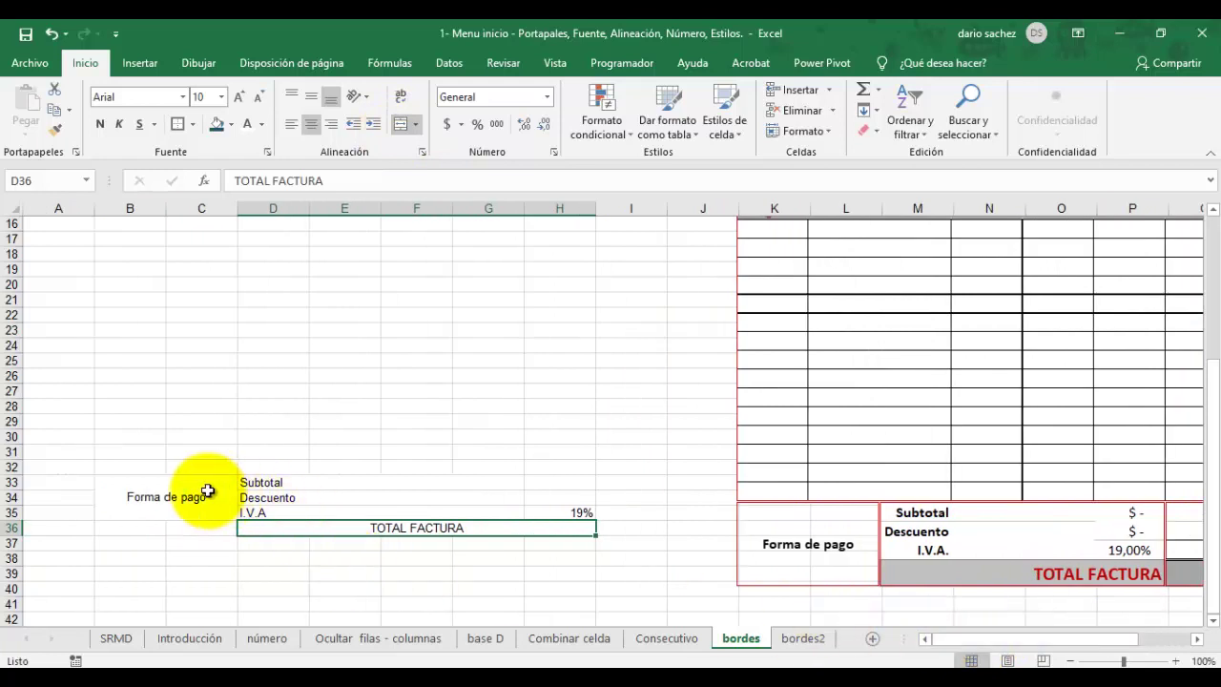
left_click_drag(202, 492, 226, 521)
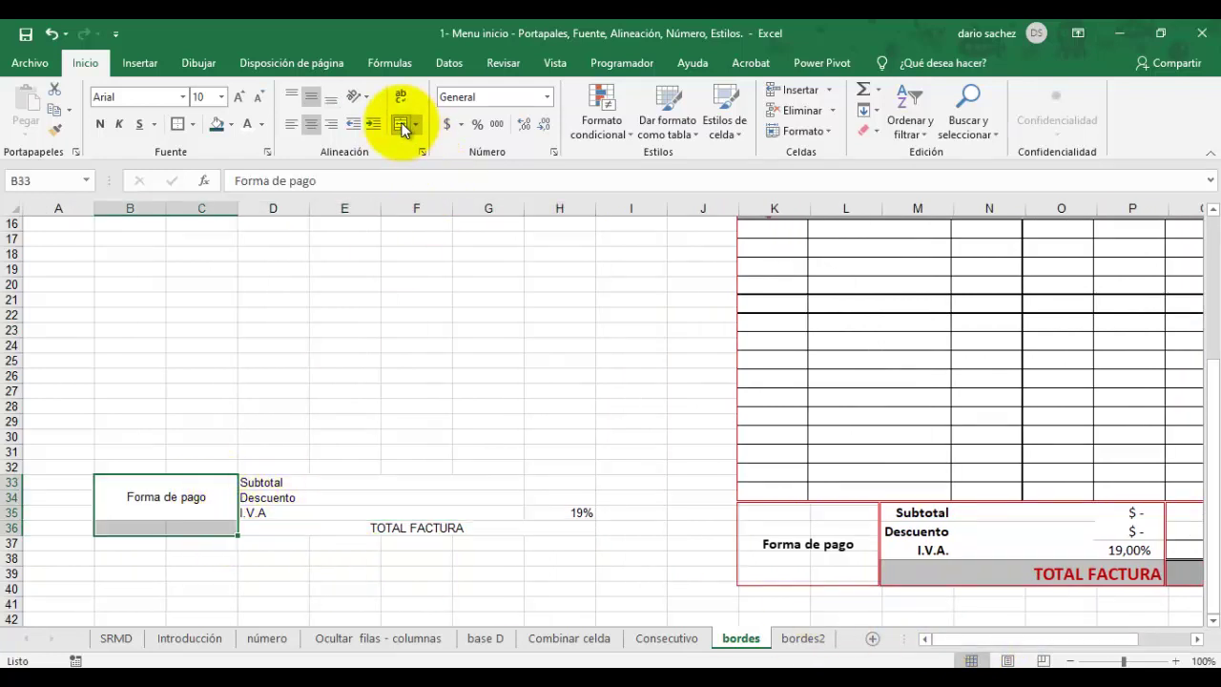
left_click(402, 125)
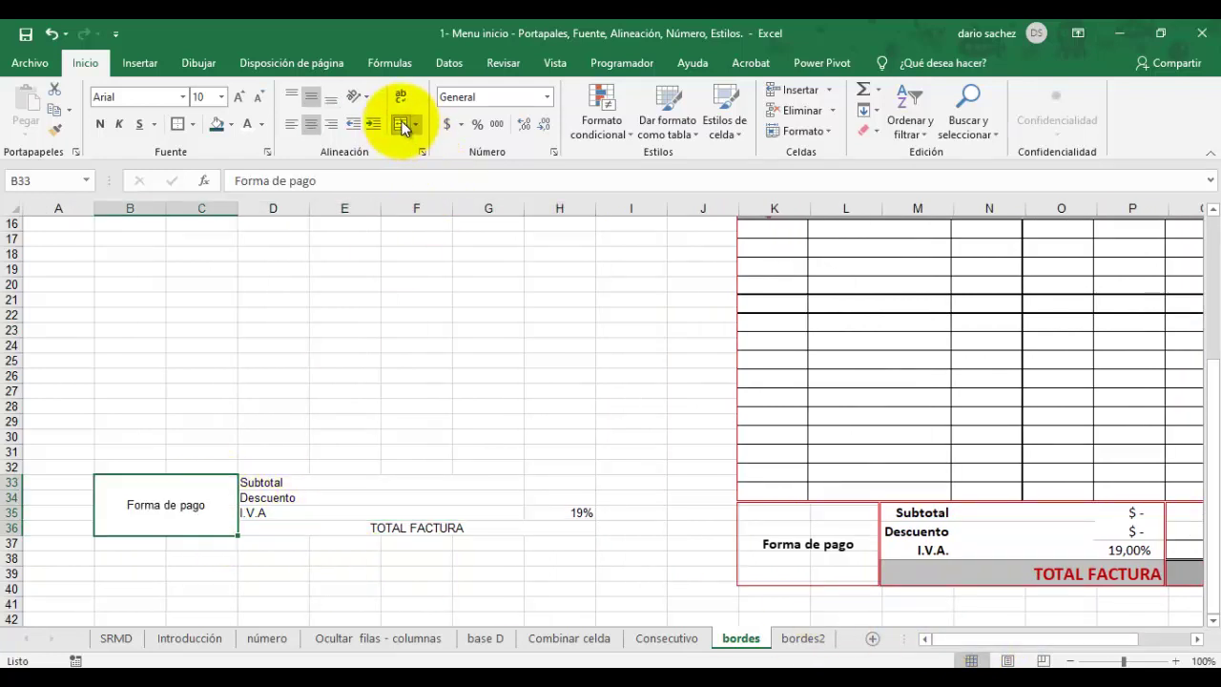
Step: Move the sample invoice picture slightly down and farther from the typed invoice, starting within column K
scroll(513, 422, "up", 5)
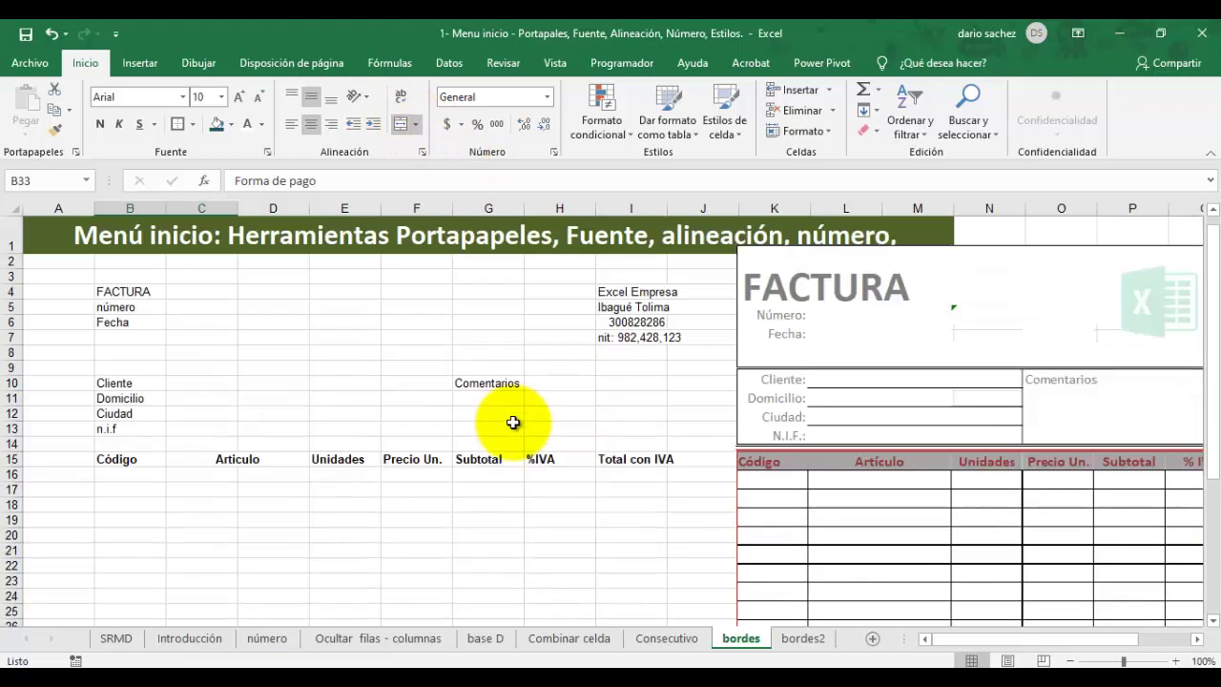
left_click_drag(888, 288, 942, 344)
key("ctrl+z")
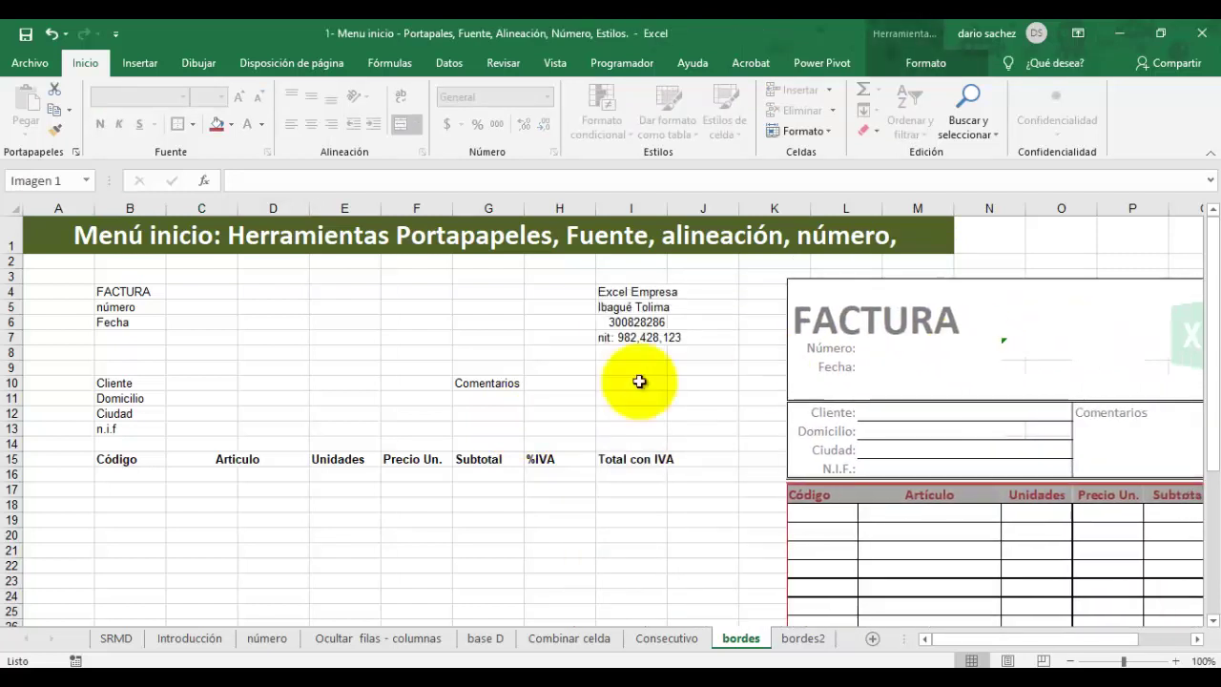
Step: Insert a sun shape about 2.28 cm high and 2.09 cm wide over column H, beside the Excel Empresa company details
left_click(534, 292)
left_click(493, 294)
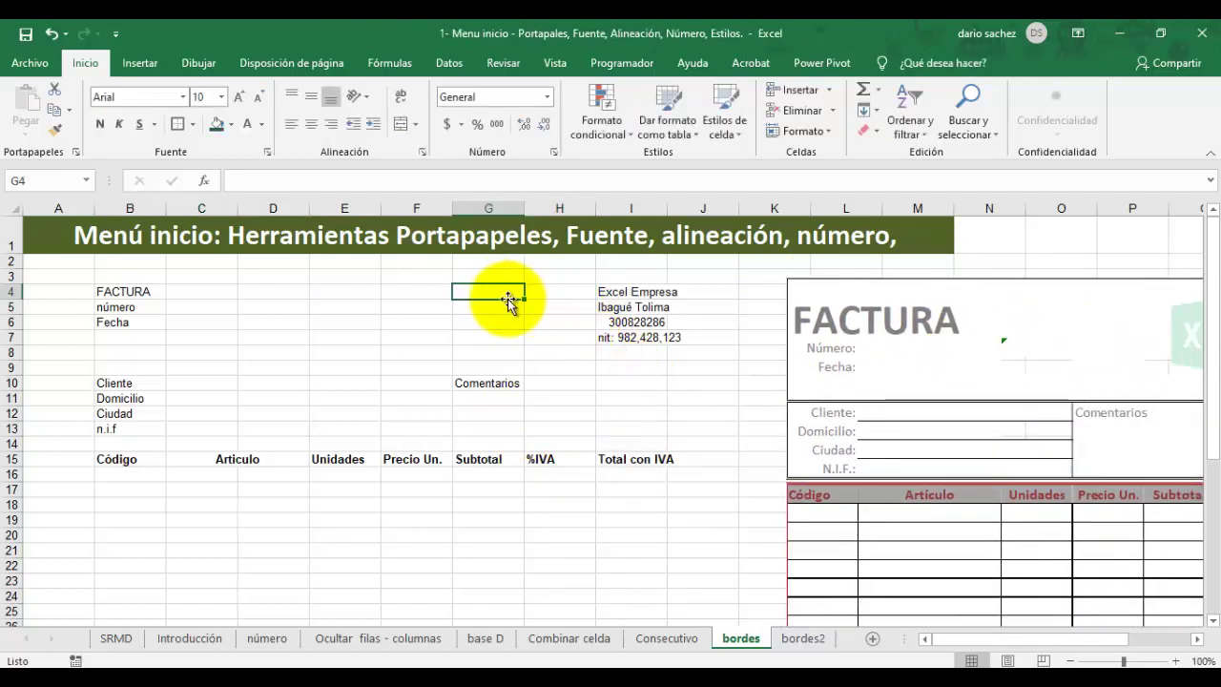
left_click(143, 62)
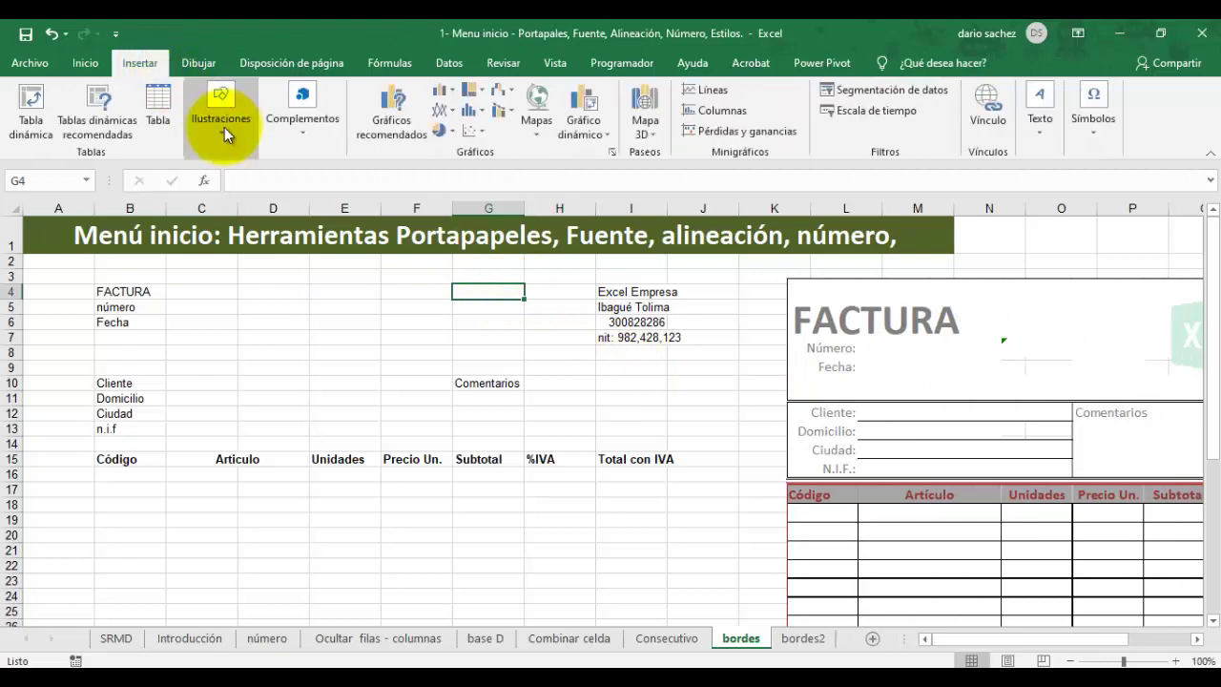
left_click(224, 126)
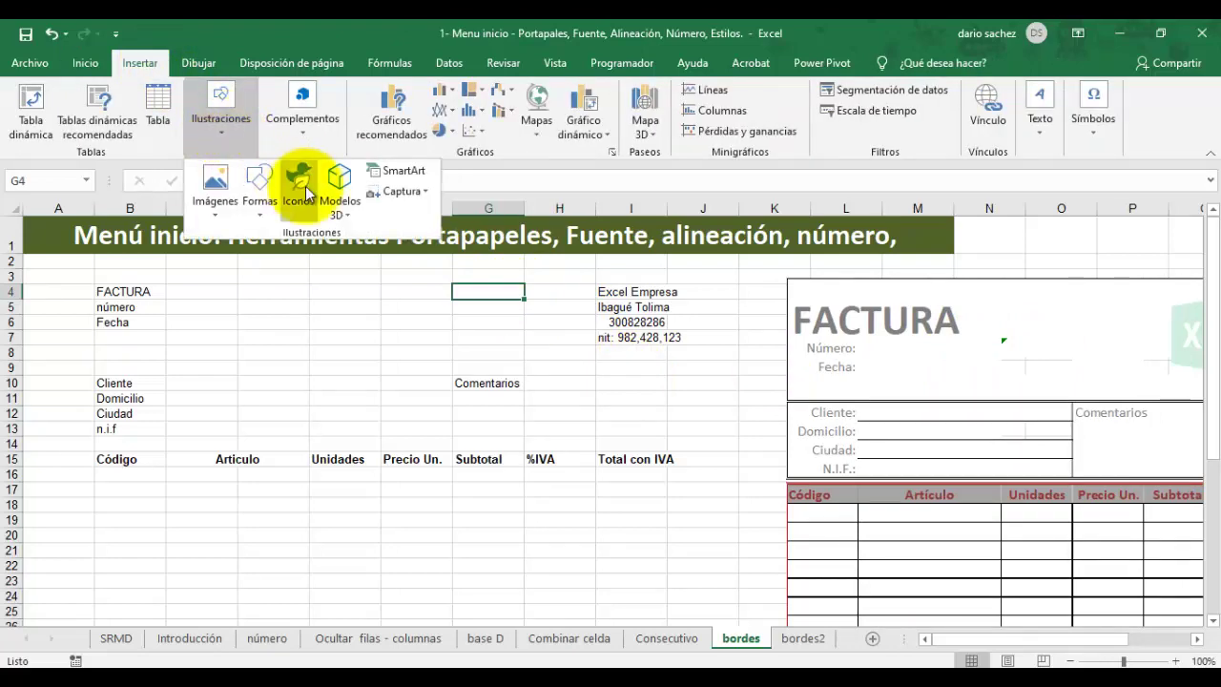
left_click(258, 214)
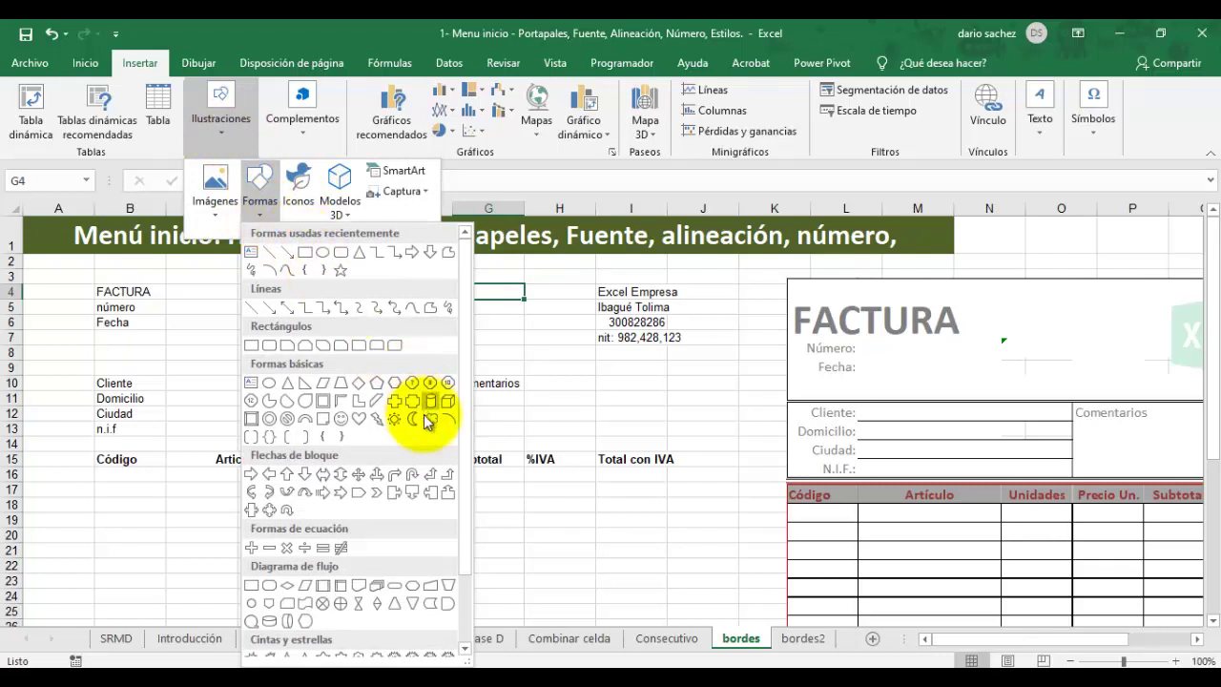
left_click(392, 422)
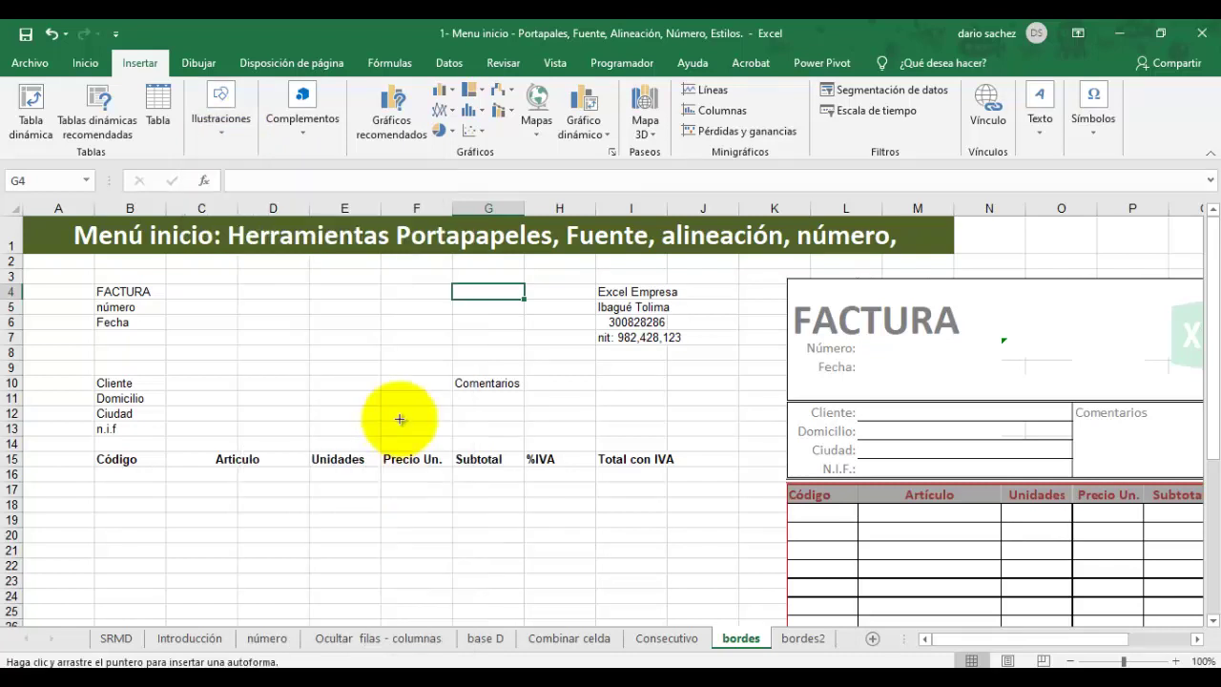
left_click_drag(516, 283, 589, 354)
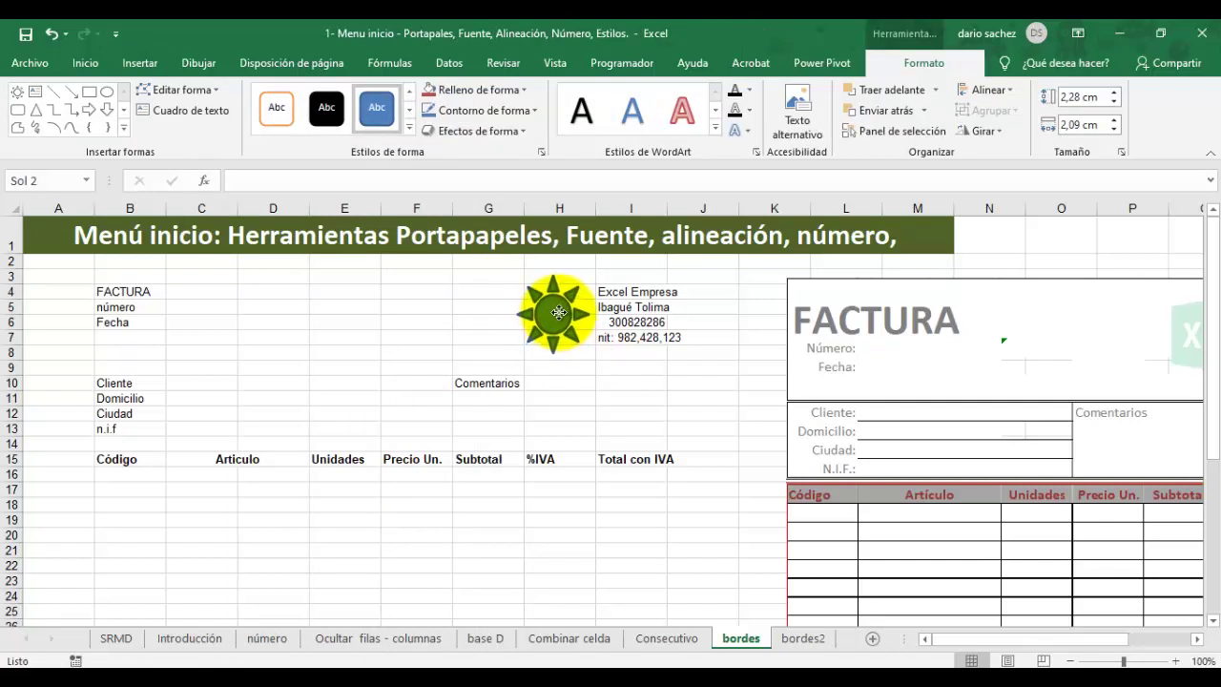
mouse_move(559, 312)
left_mouse_down()
mouse_move(480, 349)
mouse_move(515, 288)
mouse_move(582, 311)
left_mouse_up()
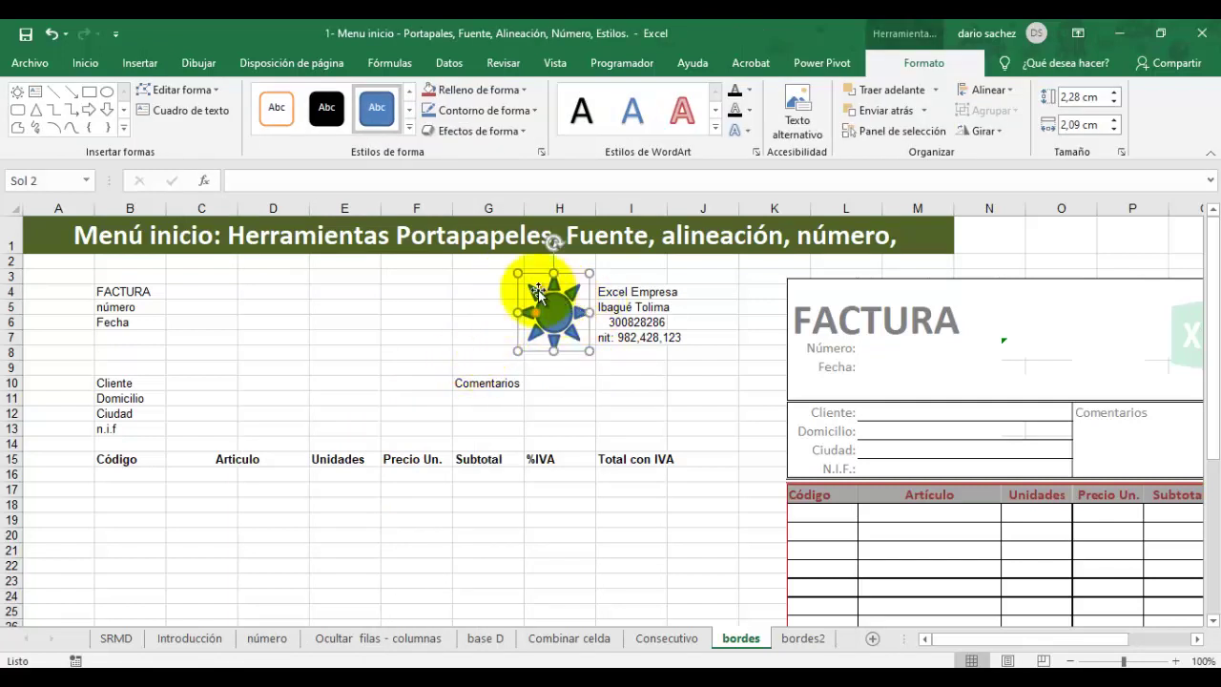
Step: Try inserting picture 4 from the Imágenes folder as an alternative logo
left_click(166, 67)
left_click(231, 143)
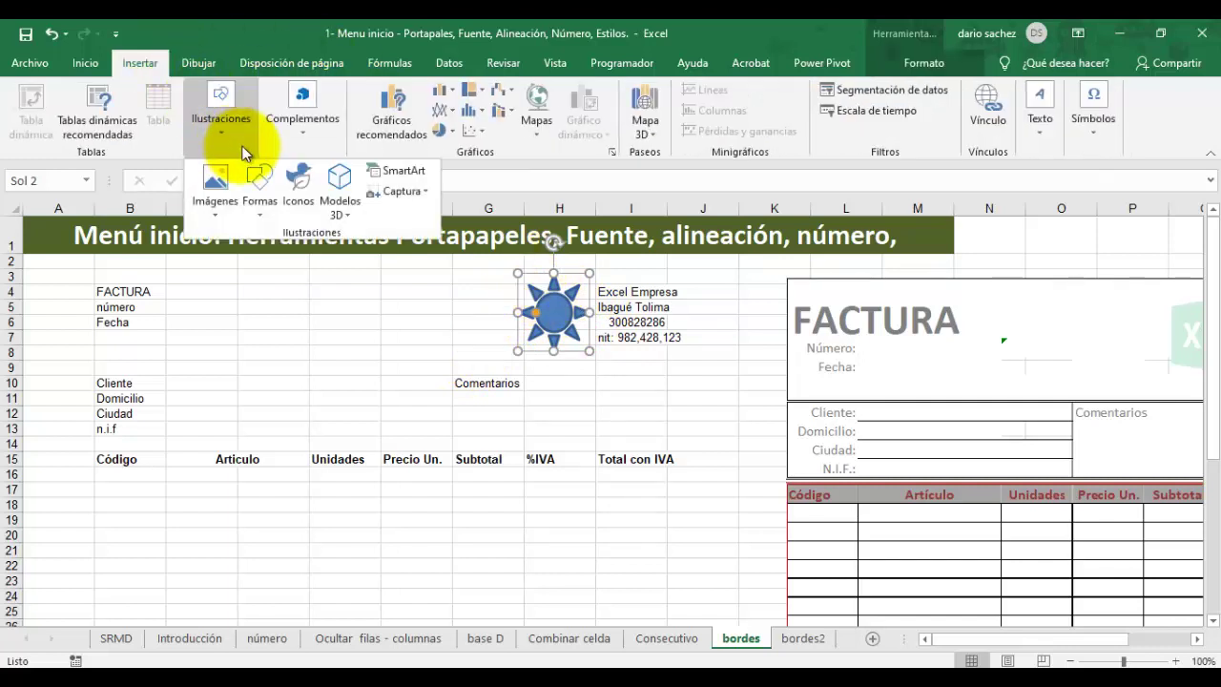
left_click(230, 216)
left_click(224, 255)
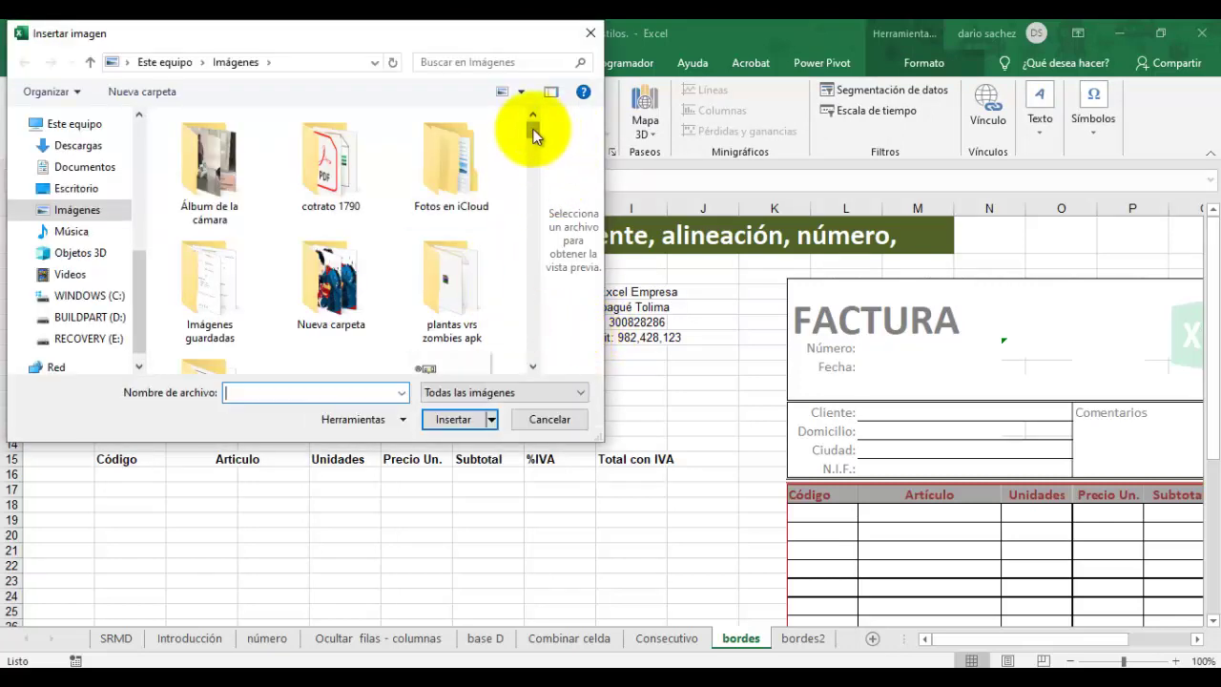
left_click_drag(533, 136, 533, 145)
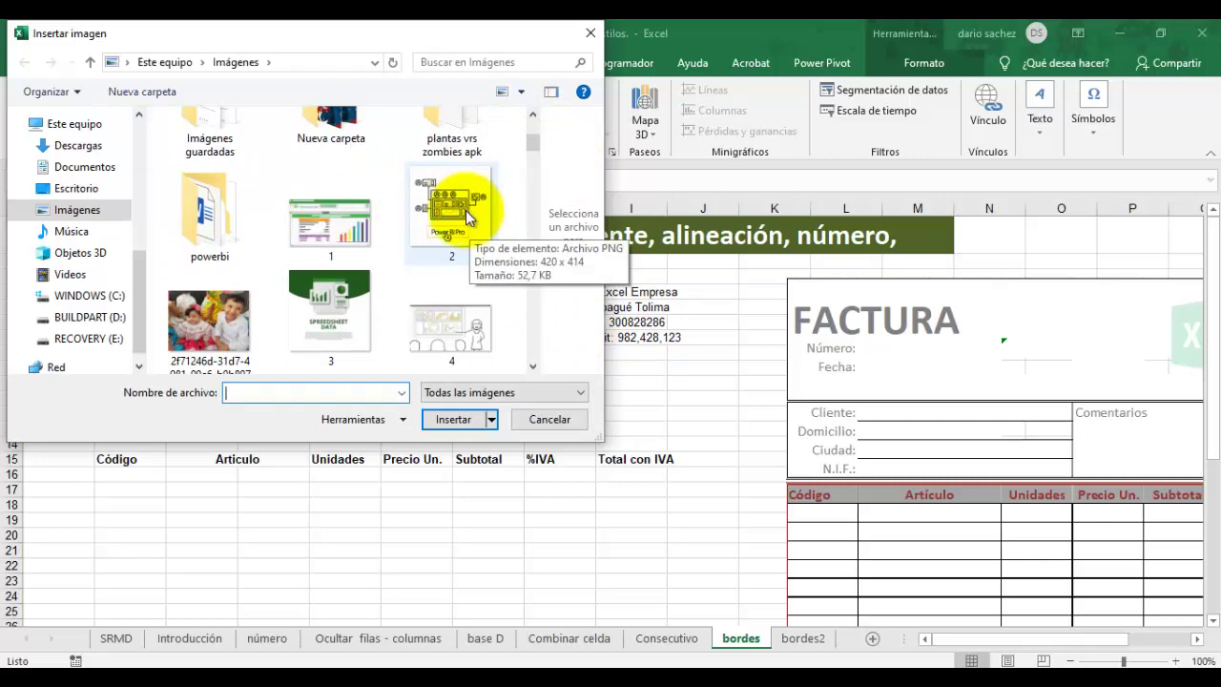
double_click(458, 325)
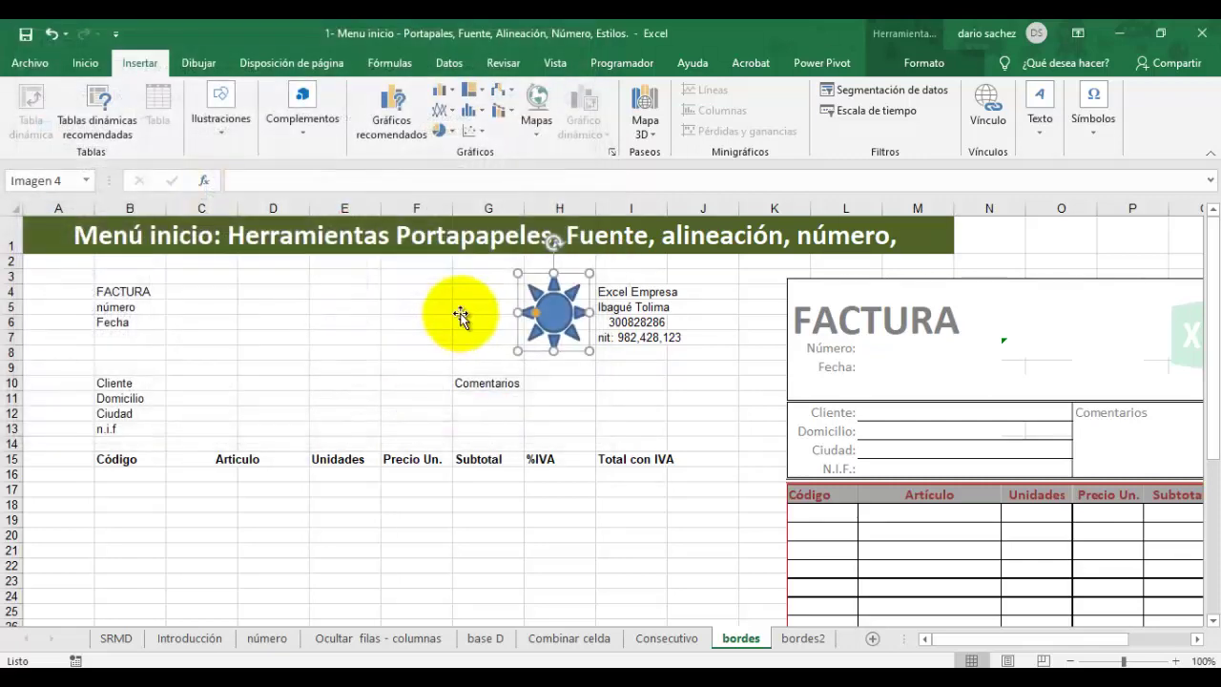
Step: Shrink the inserted picture to about 1.64 × 2.89 cm beside the company details, and remove it from the sheet
left_click_drag(864, 346, 387, 280)
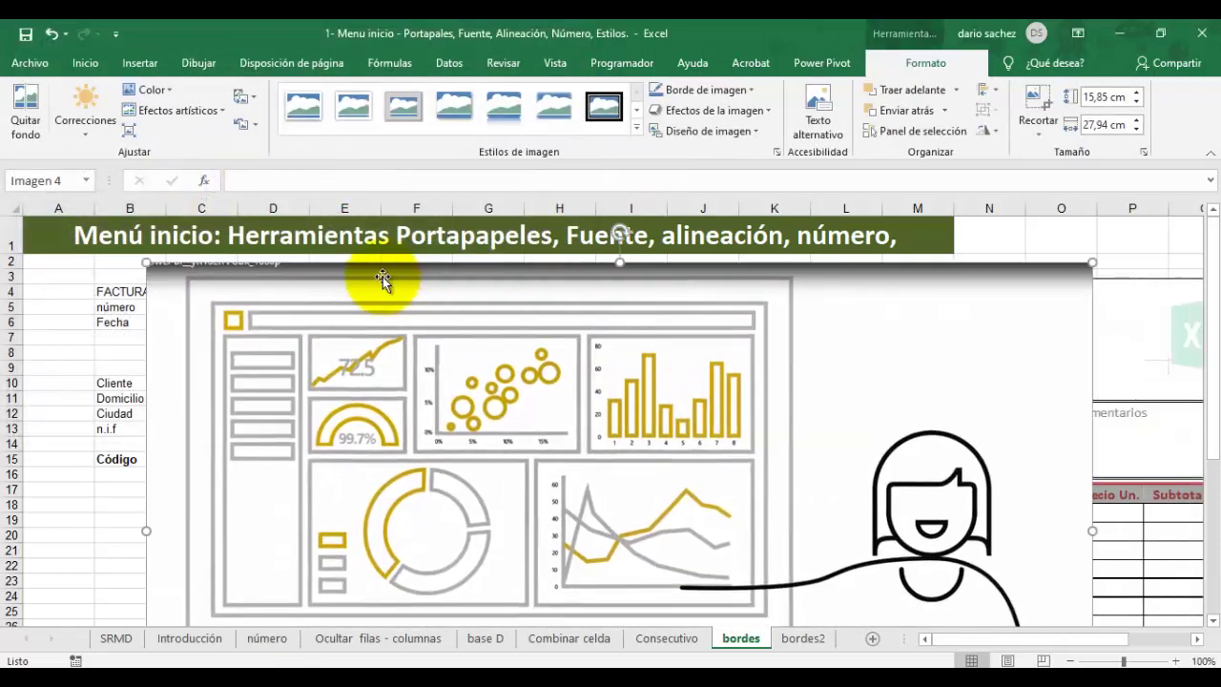
left_click_drag(143, 260, 382, 308)
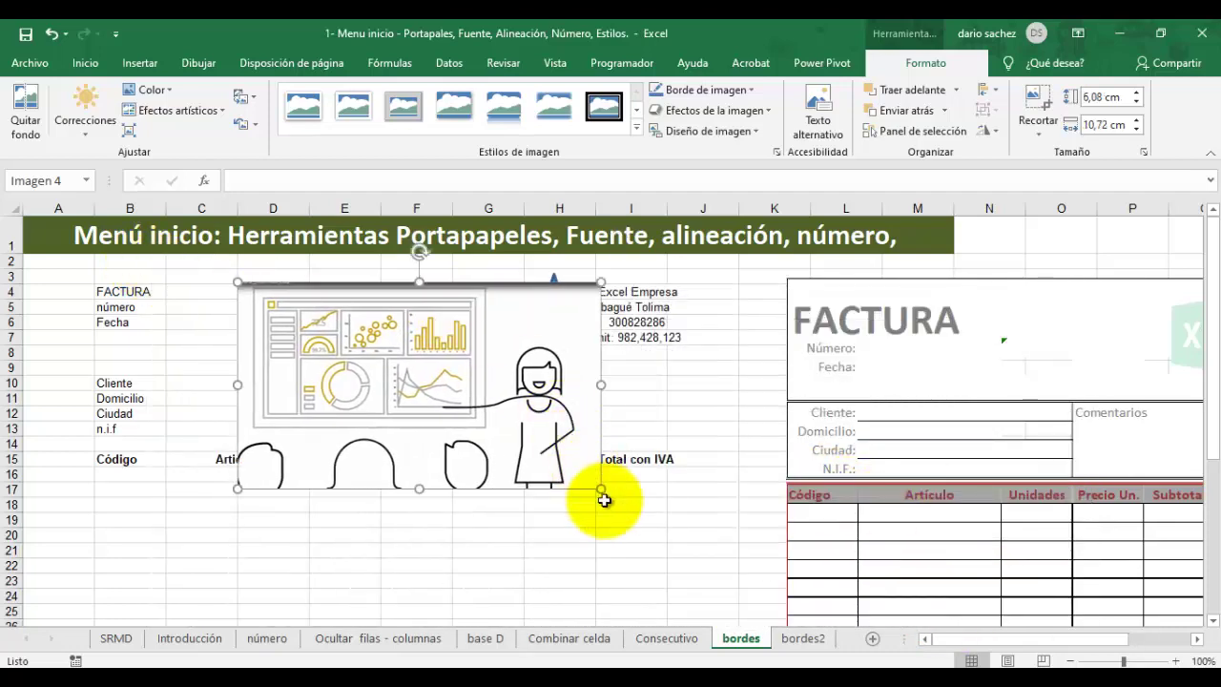
left_click_drag(581, 480, 558, 329)
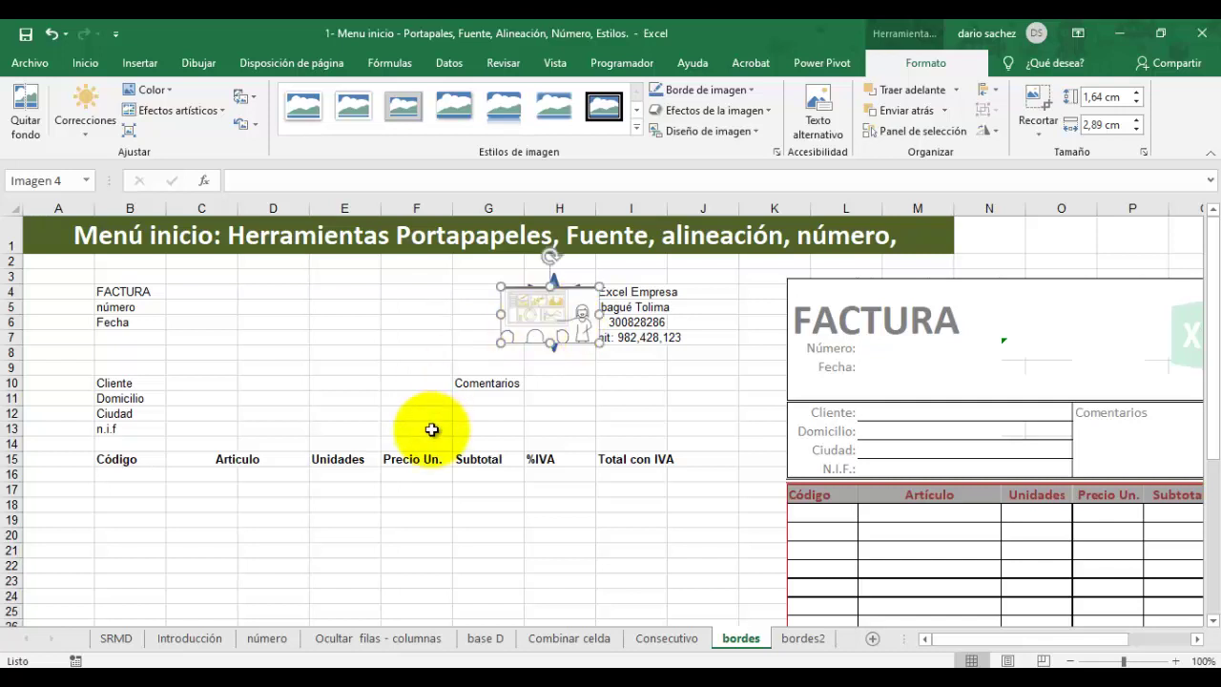
key("Escape")
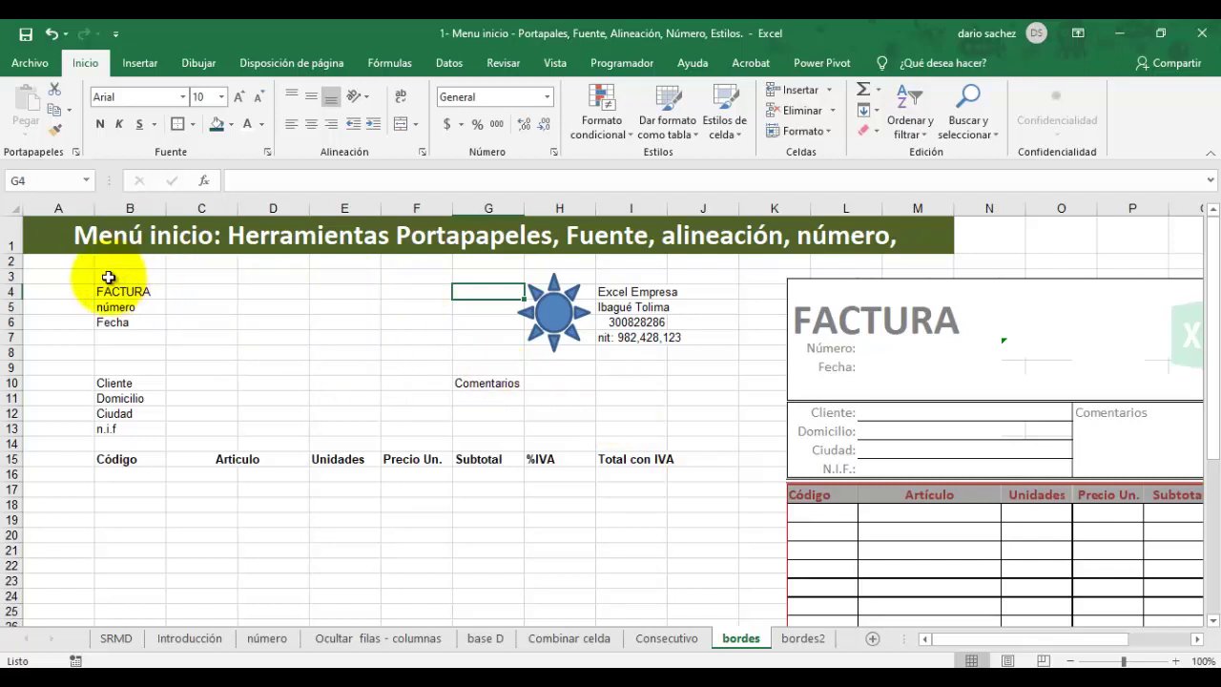
Step: Apply outside borders to the invoice header block B3:I8
left_click_drag(108, 276, 637, 347)
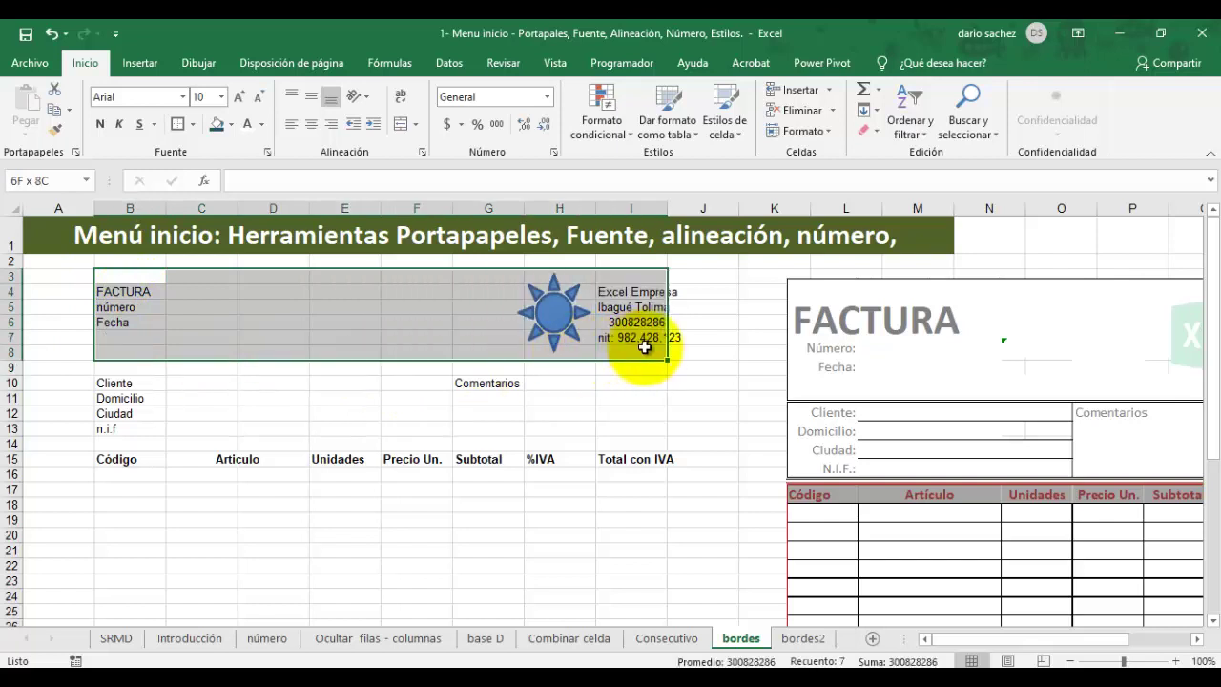
left_click(193, 125)
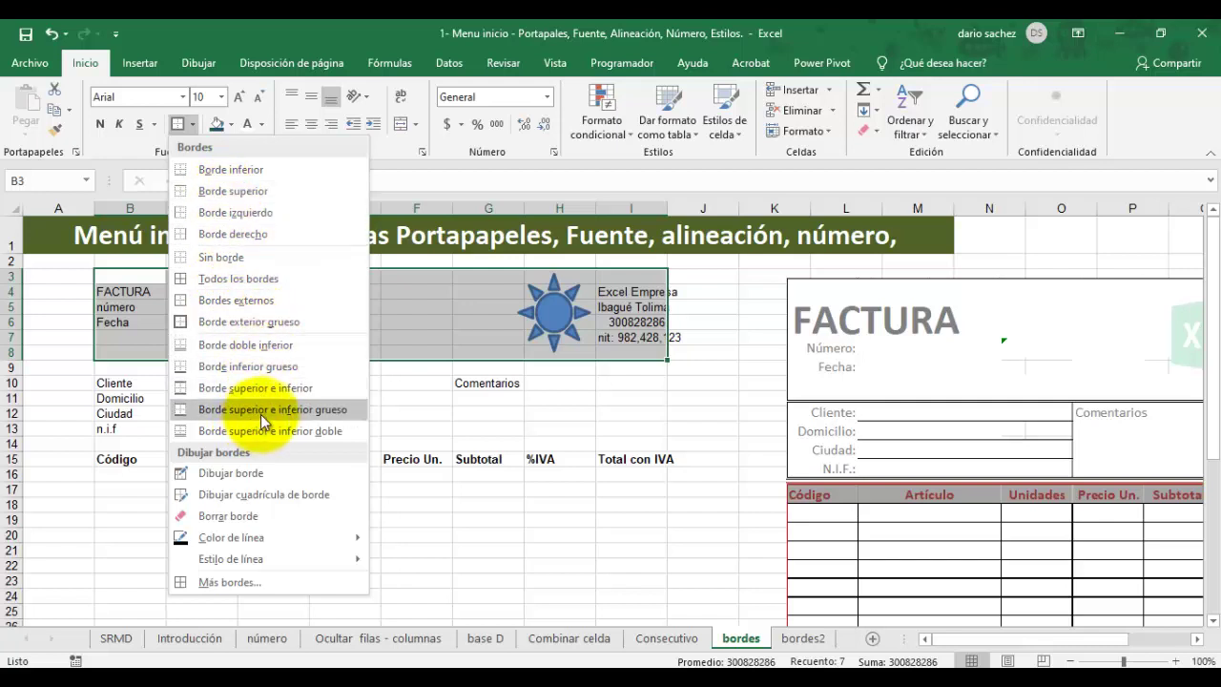
left_click(259, 299)
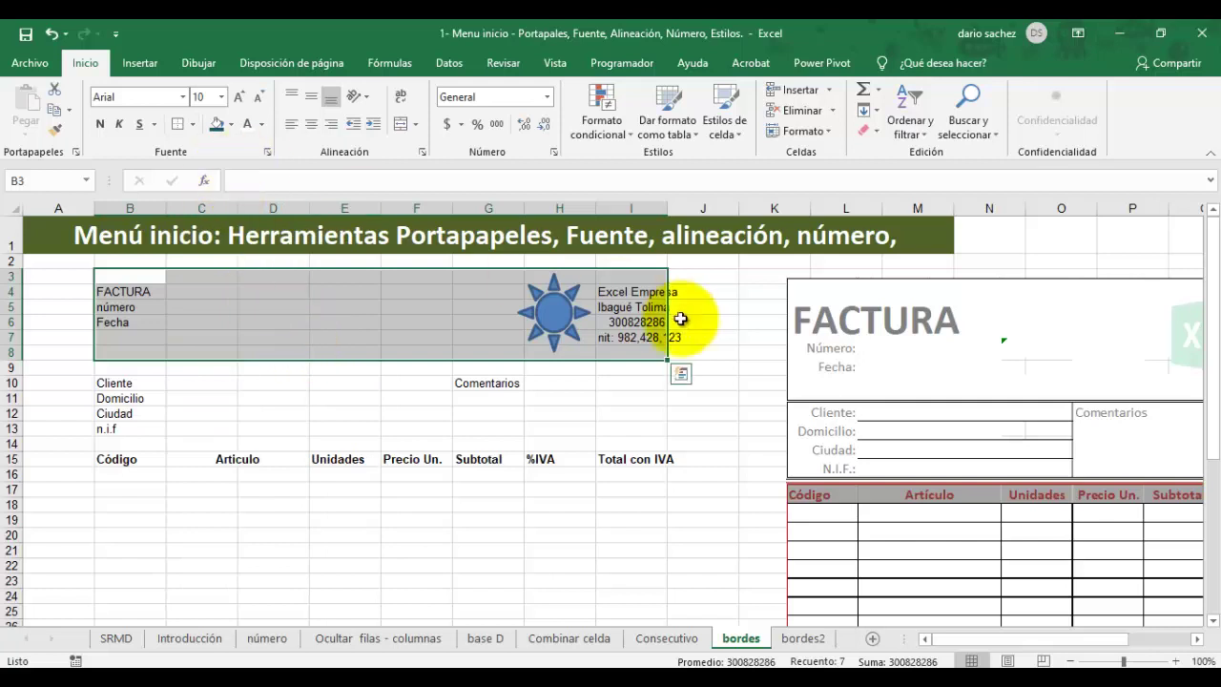
Step: Hide the gridlines on the bordes sheet
left_click(555, 67)
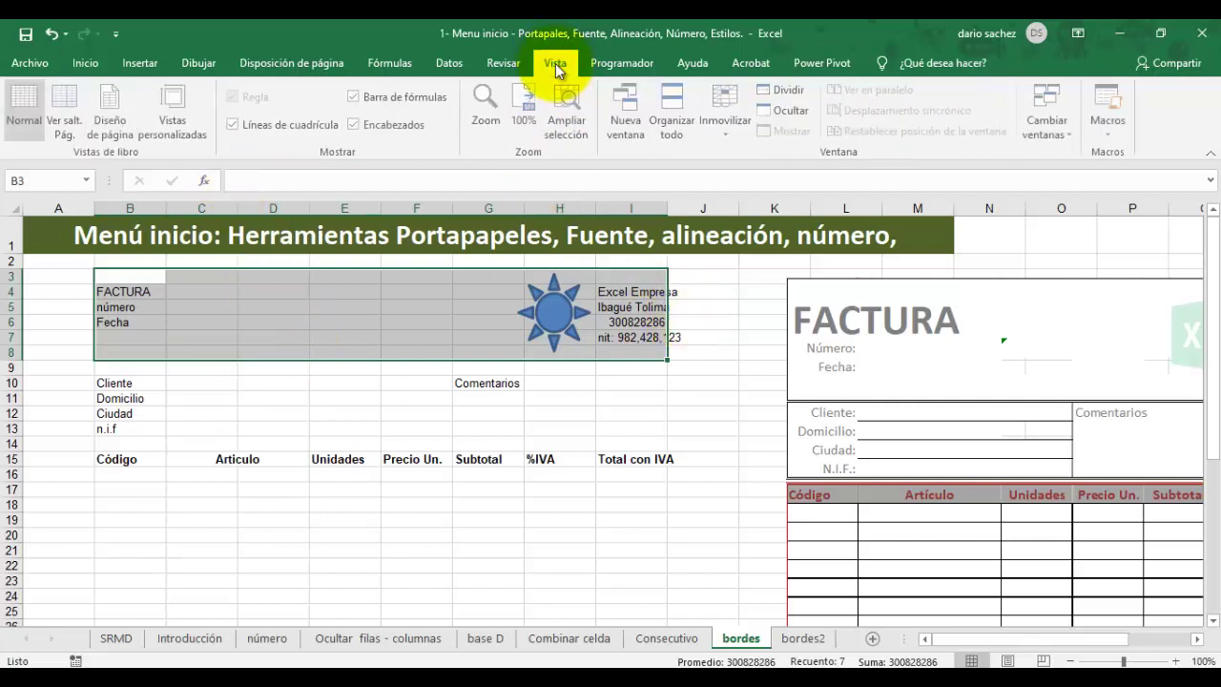
left_click(323, 131)
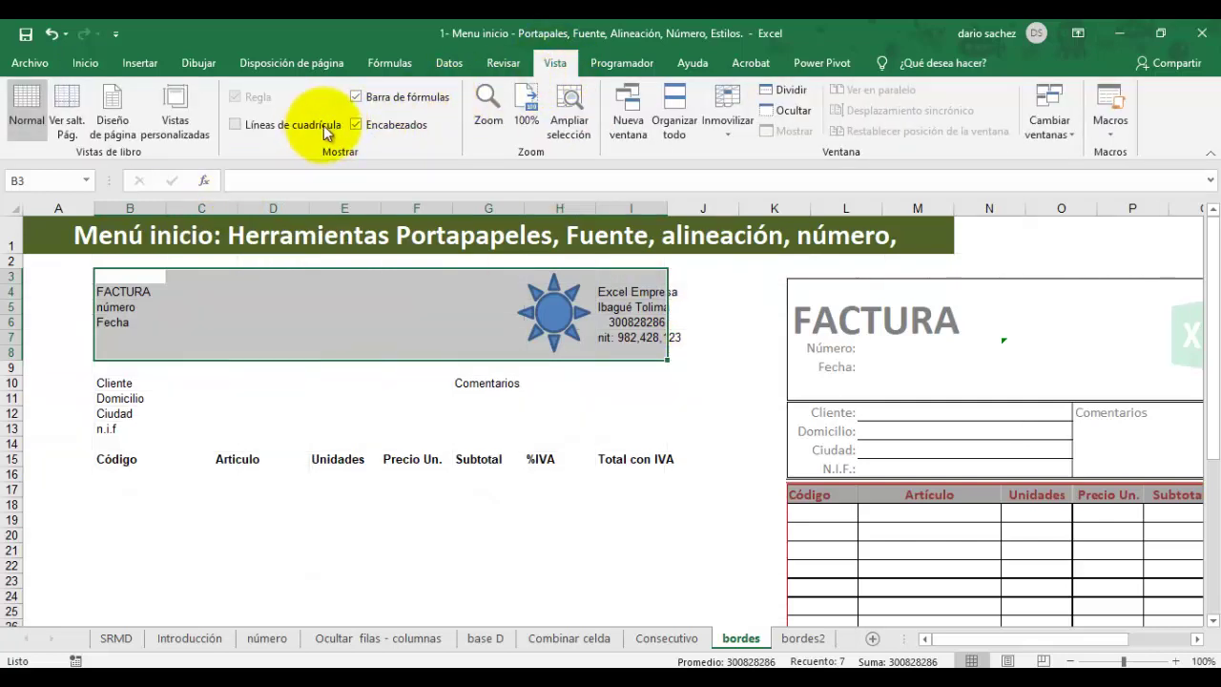
left_click(445, 399)
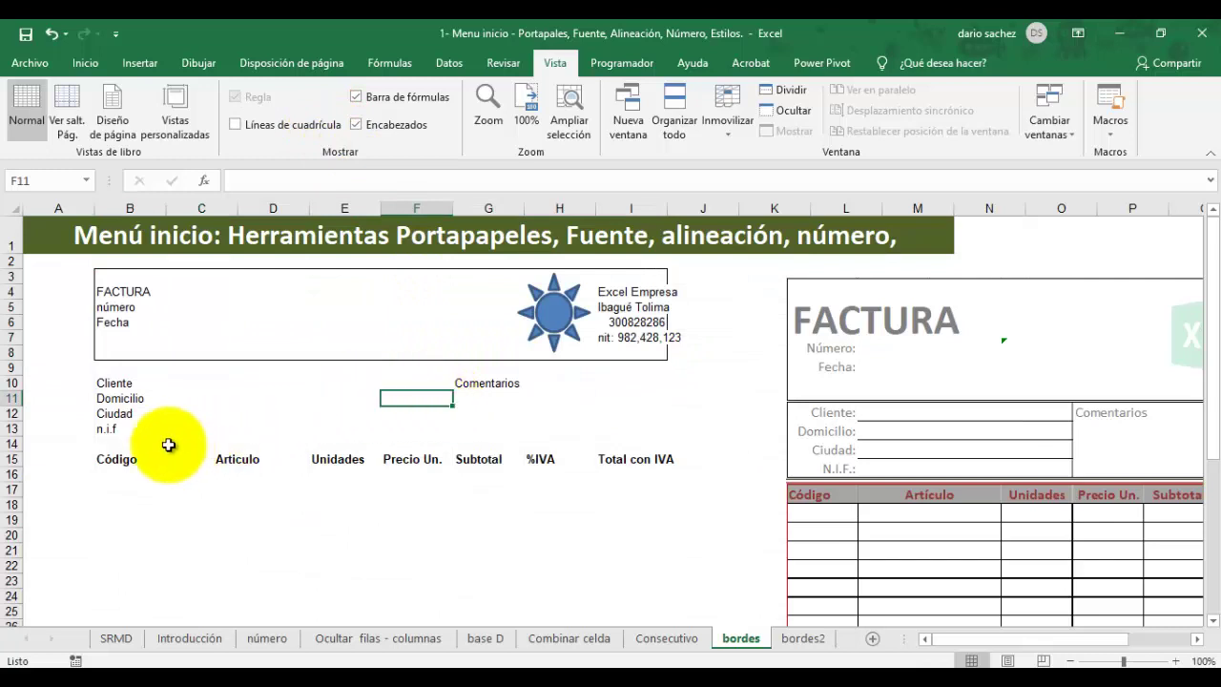
Step: Apply outside borders to the client block B10:I13 and to the Comentarios area G10:I13 within it
left_click_drag(105, 376, 656, 431)
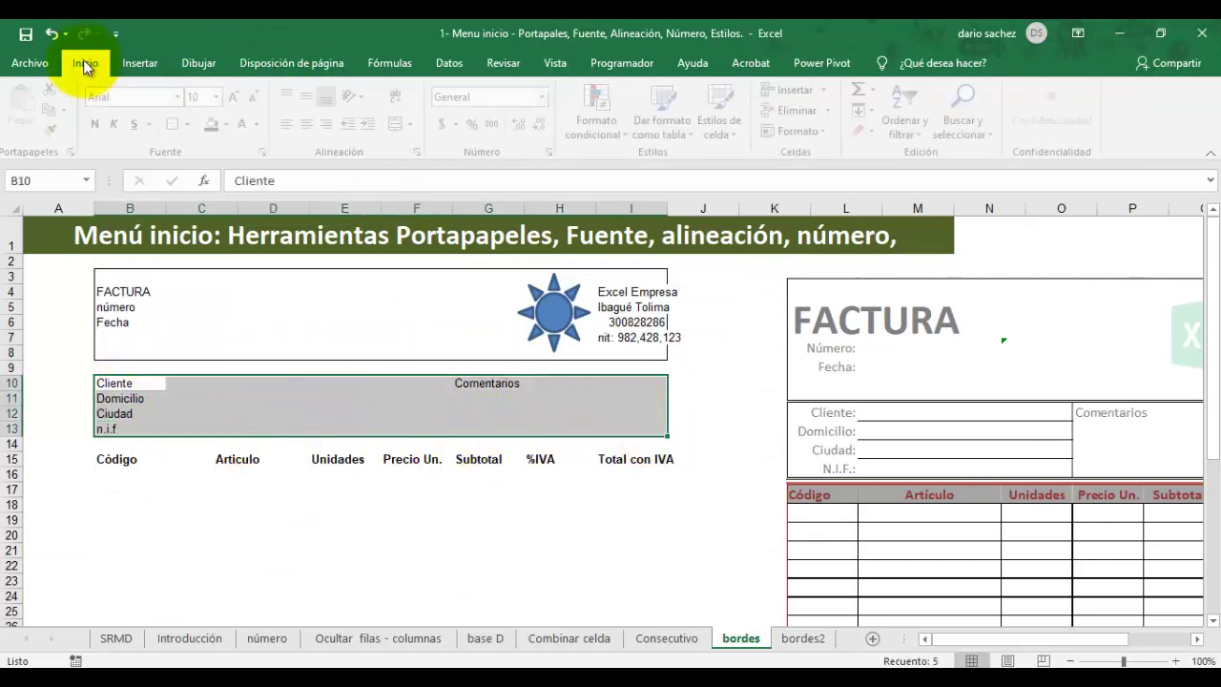
left_click(84, 62)
left_click(180, 125)
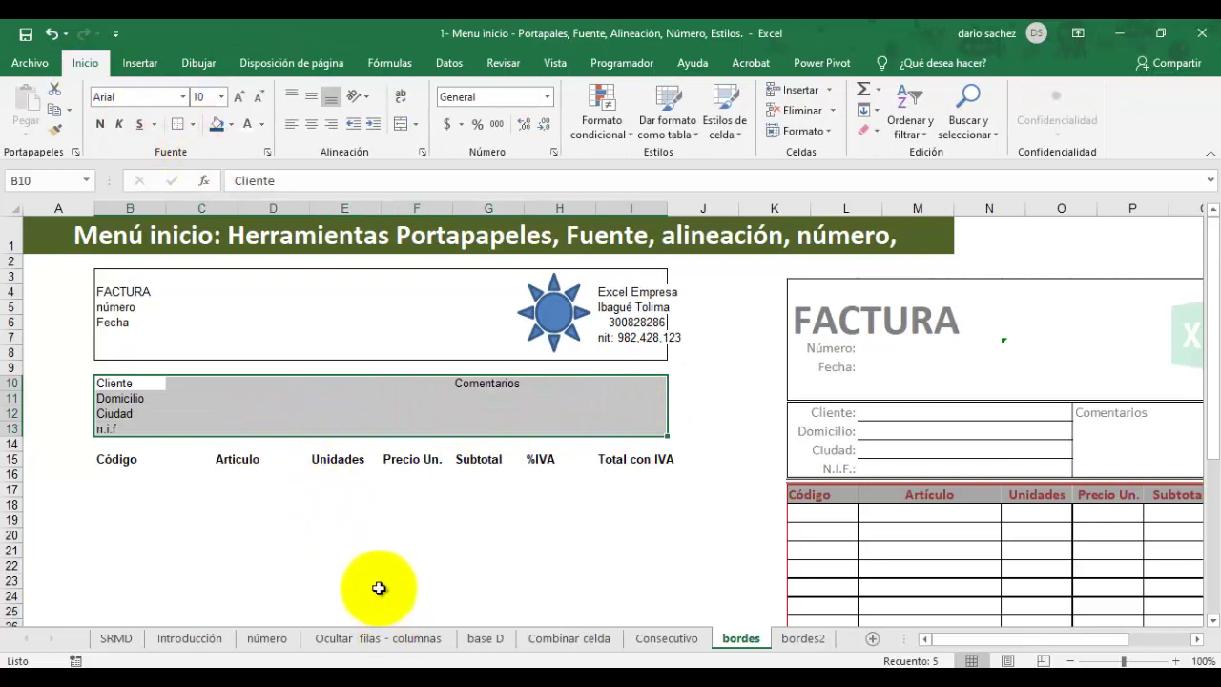
left_click(362, 535)
left_click_drag(463, 386, 654, 430)
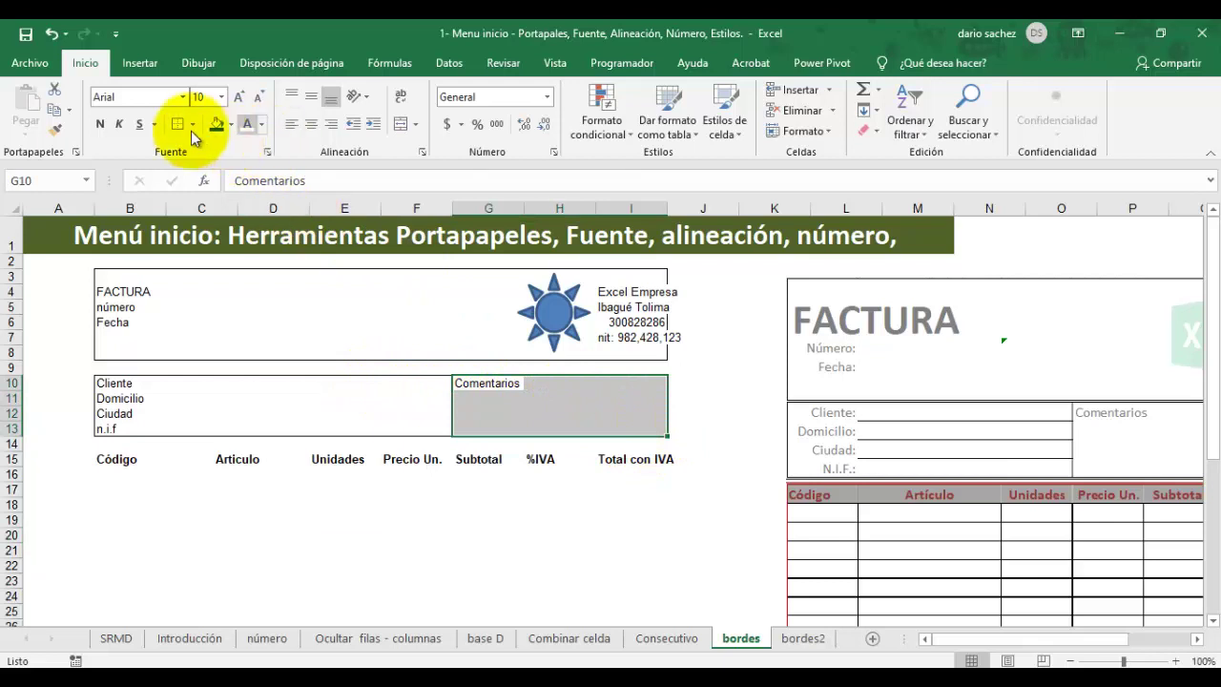
left_click(303, 504)
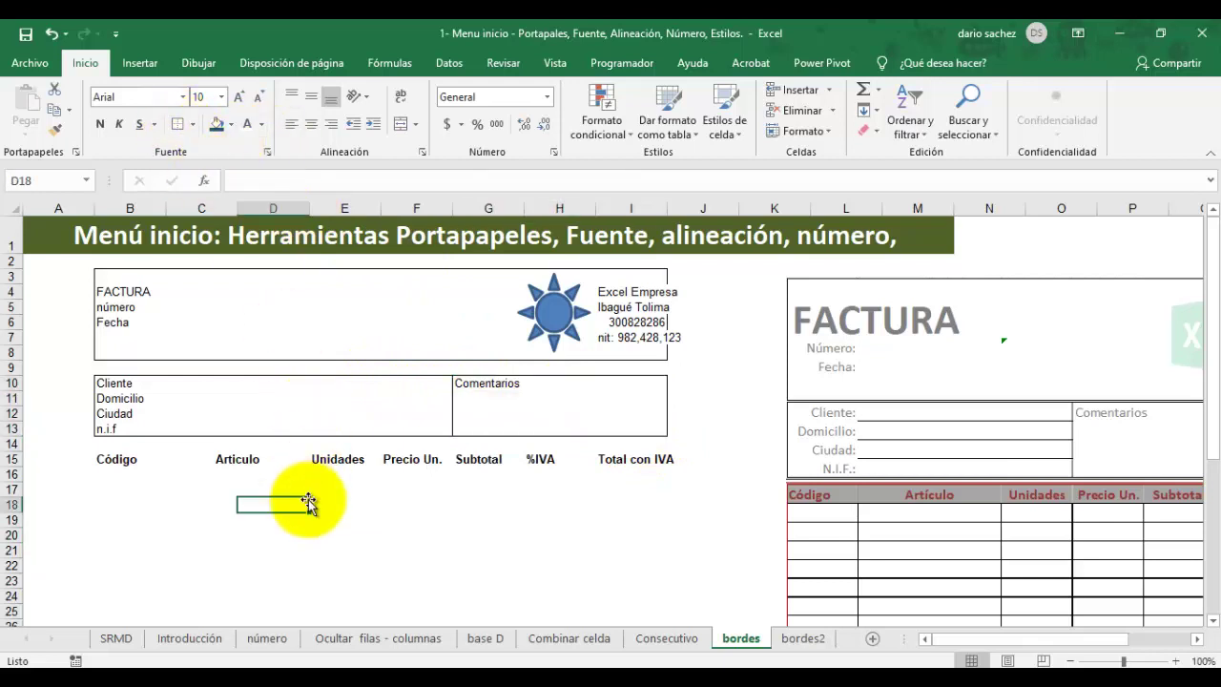
Step: Add bottom borders to C10:F10, C11:F11 and C12:F12 as fill-in lines for Cliente, Domicilio and Ciudad
left_click(142, 384)
left_click_drag(182, 382, 435, 386)
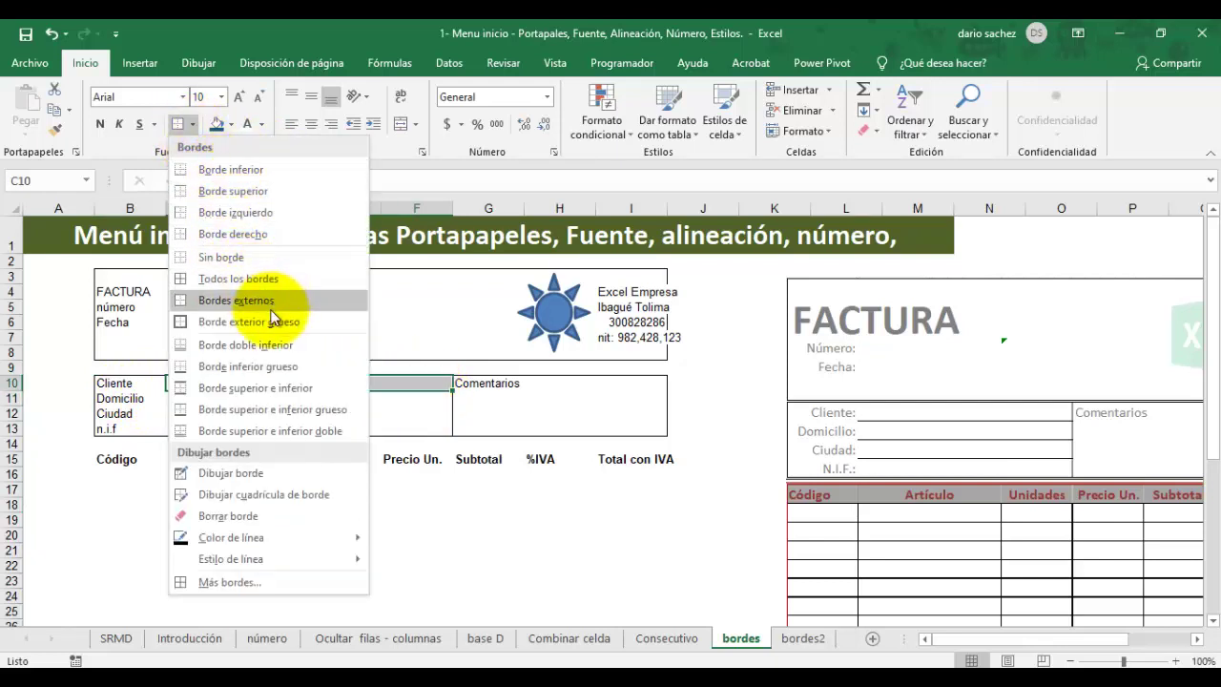
left_click(251, 186)
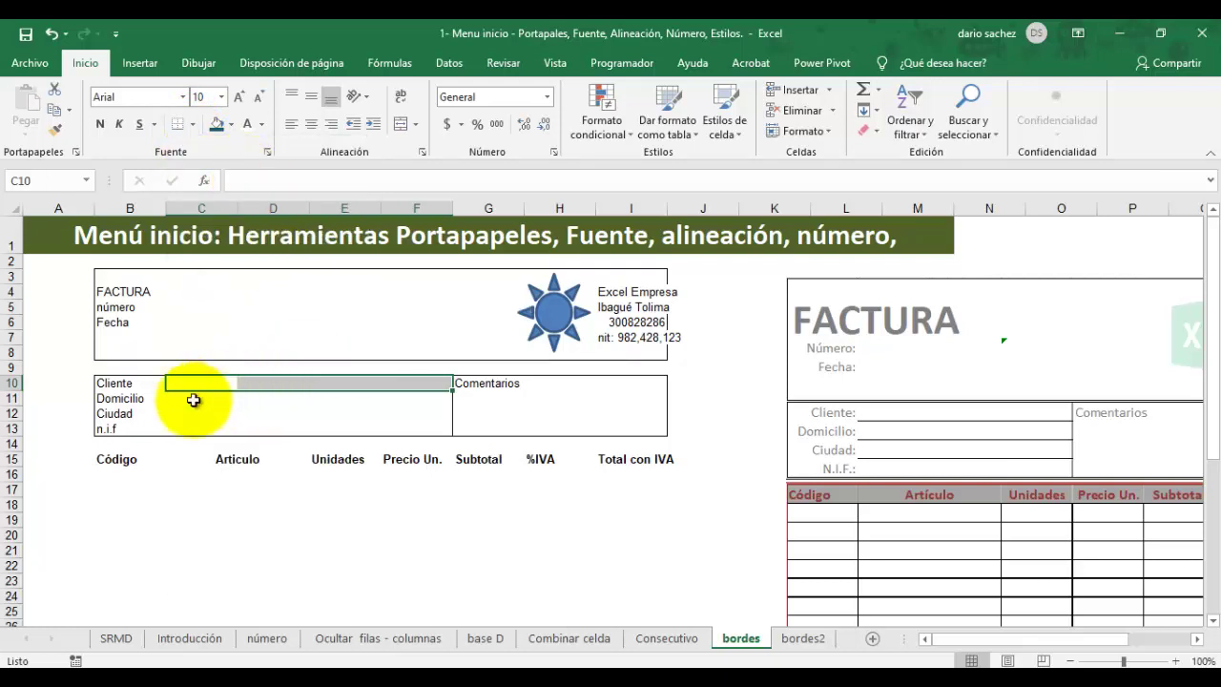
left_click_drag(189, 399, 395, 397)
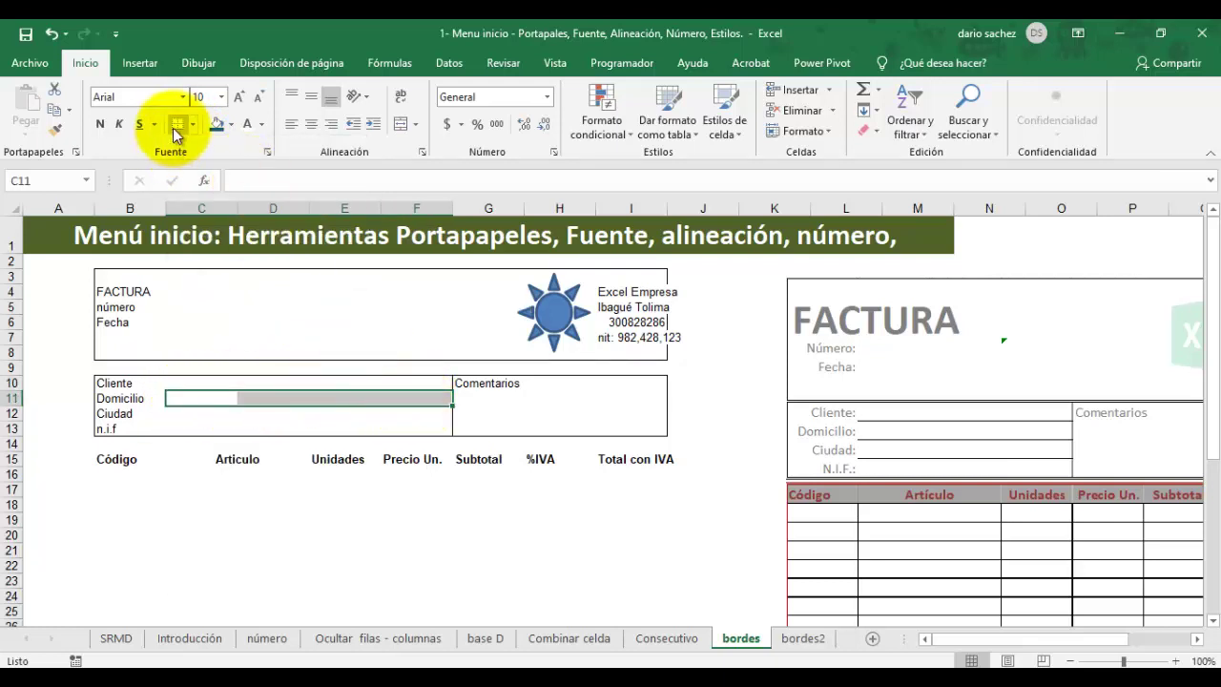
left_click_drag(187, 410, 416, 411)
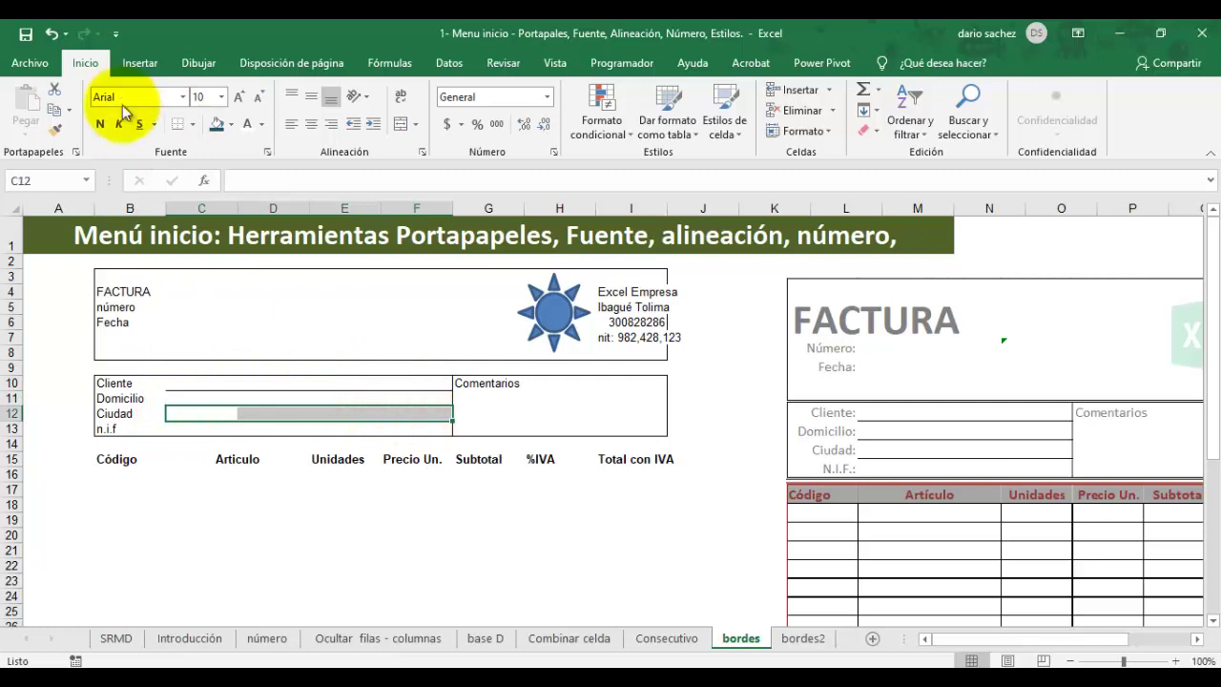
left_click(179, 132)
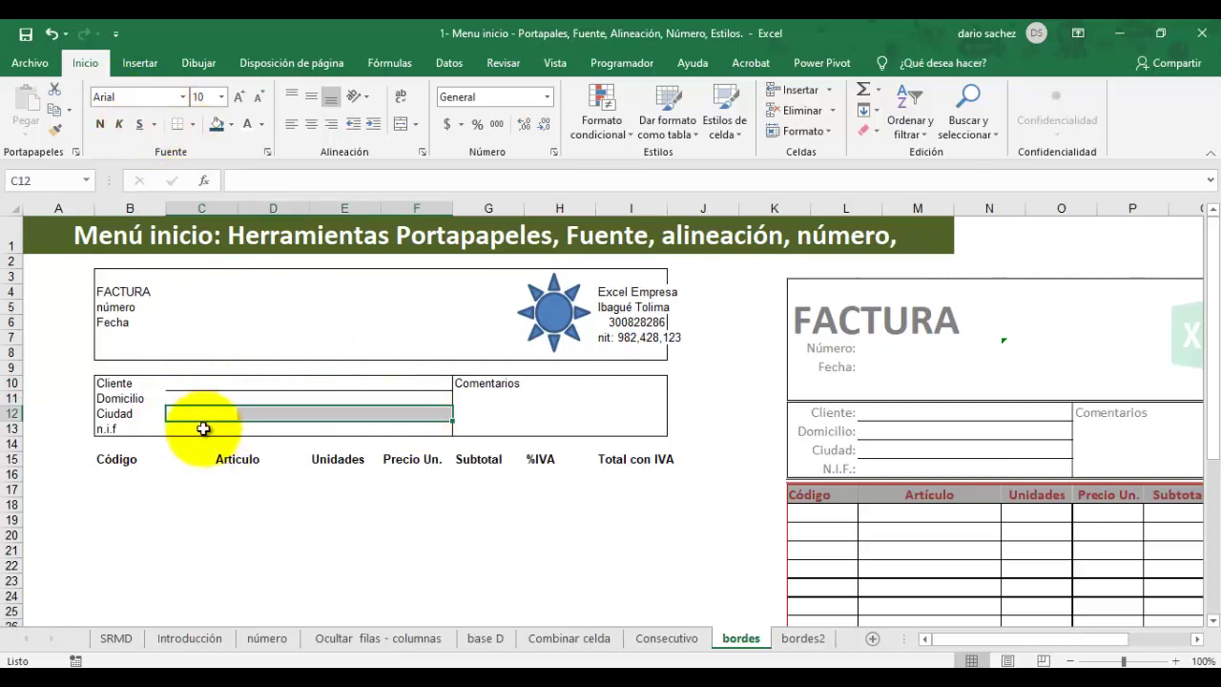
left_click_drag(265, 502, 266, 488)
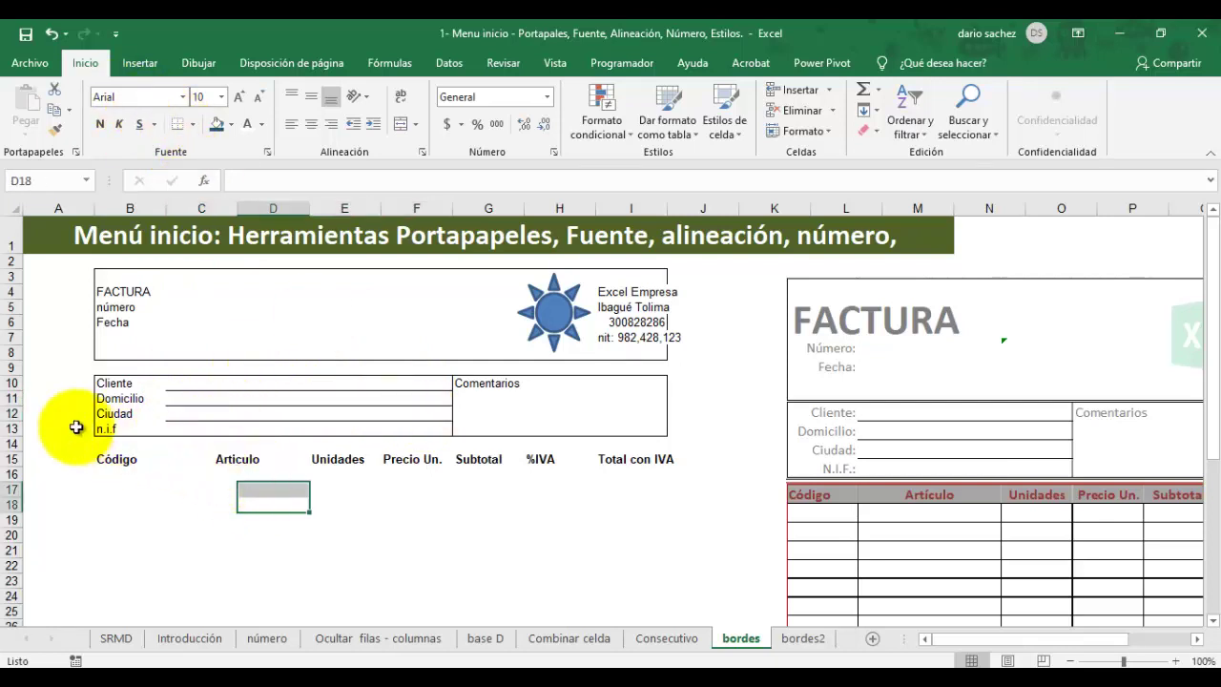
Step: Right-align the client labels in B10:B13 and set their font color to gray
left_click_drag(104, 382, 117, 429)
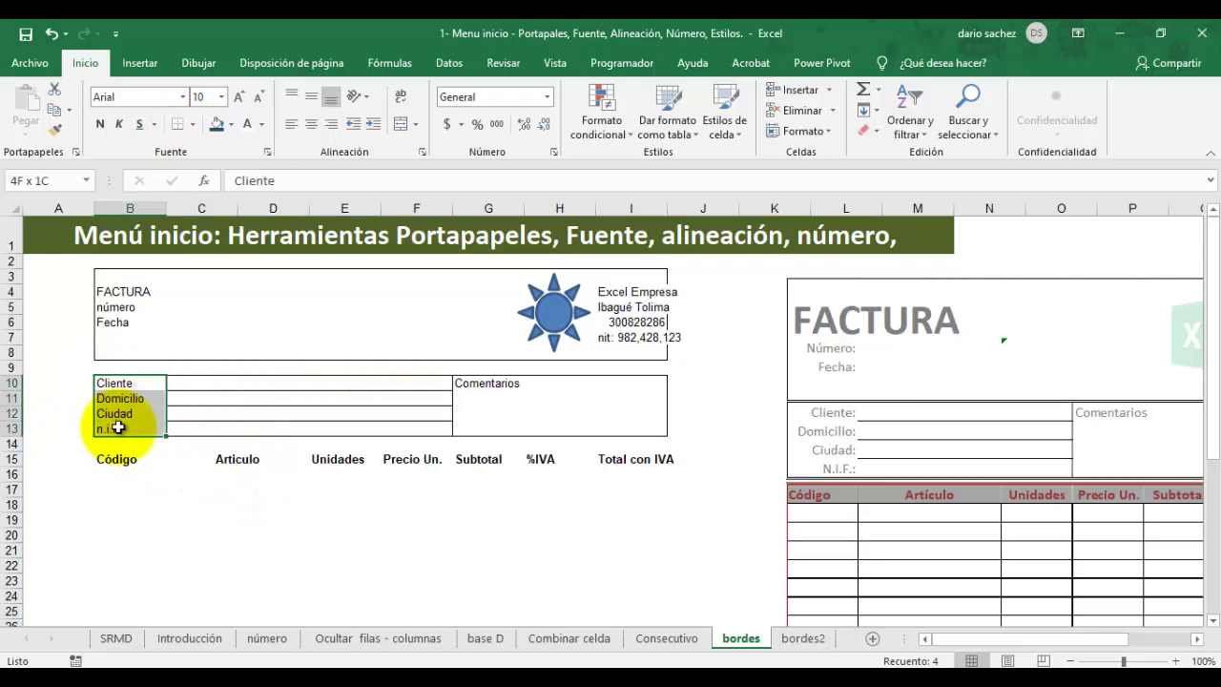
left_click(265, 125)
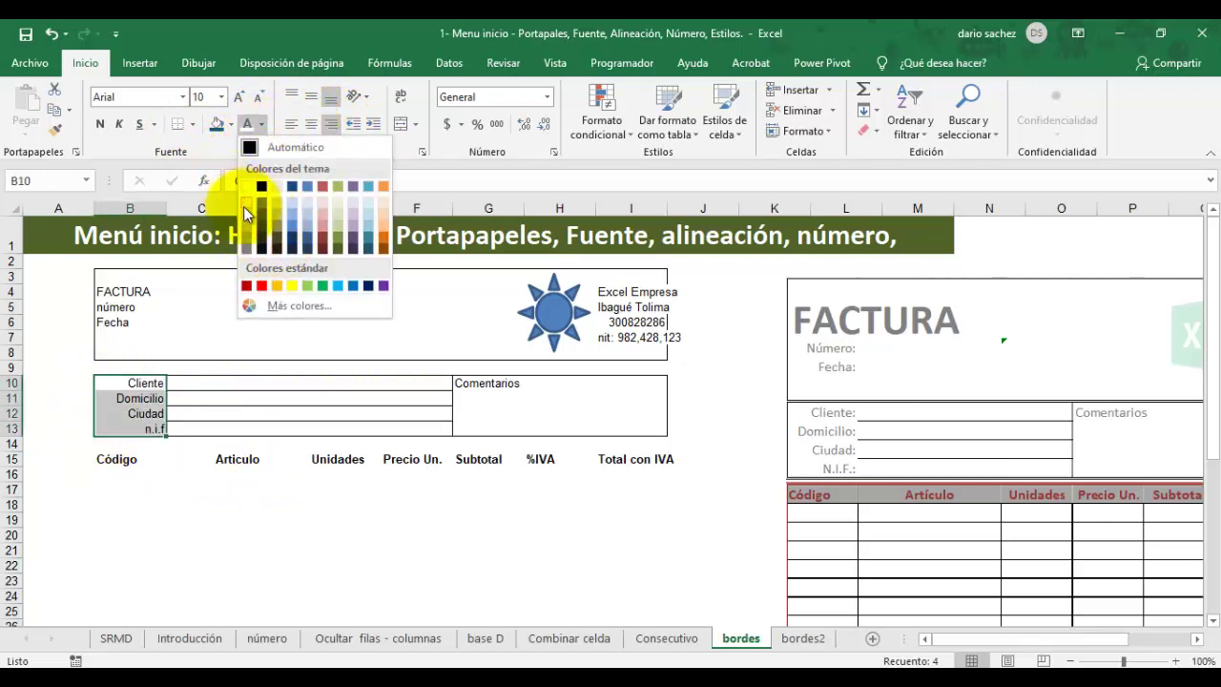
left_click(246, 254)
Step: Enlarge the FACTURA title in B4 to 28 pt and make it bold
left_click(129, 292)
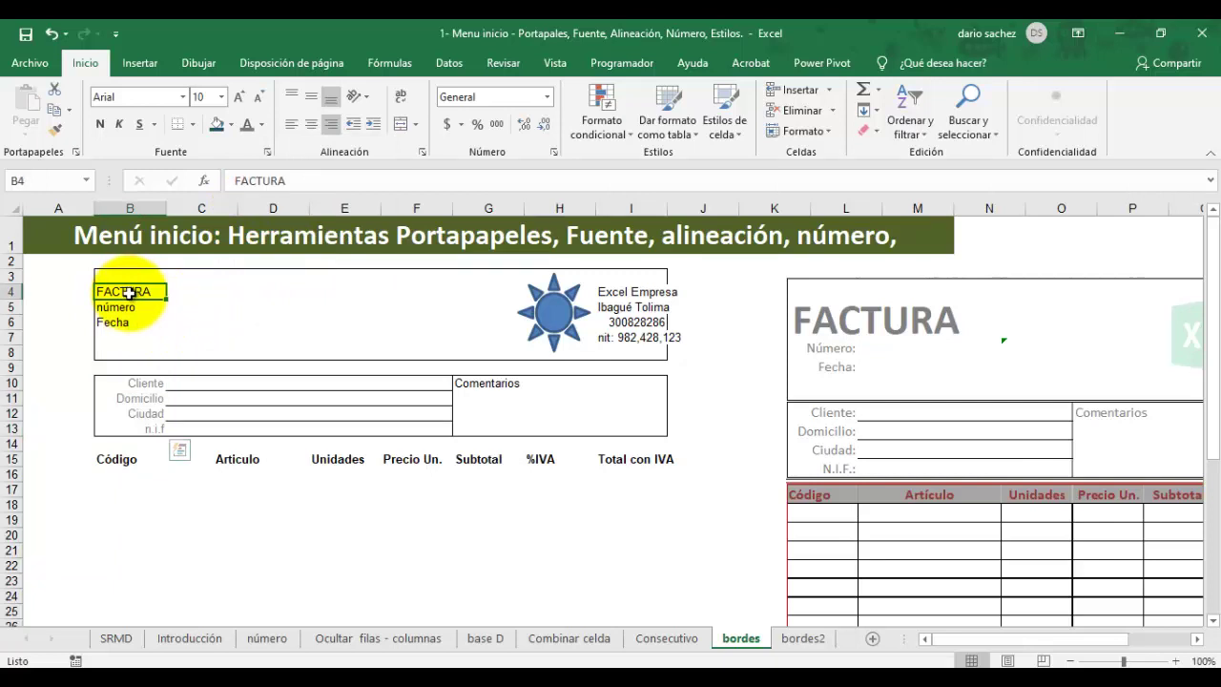
left_click(240, 97)
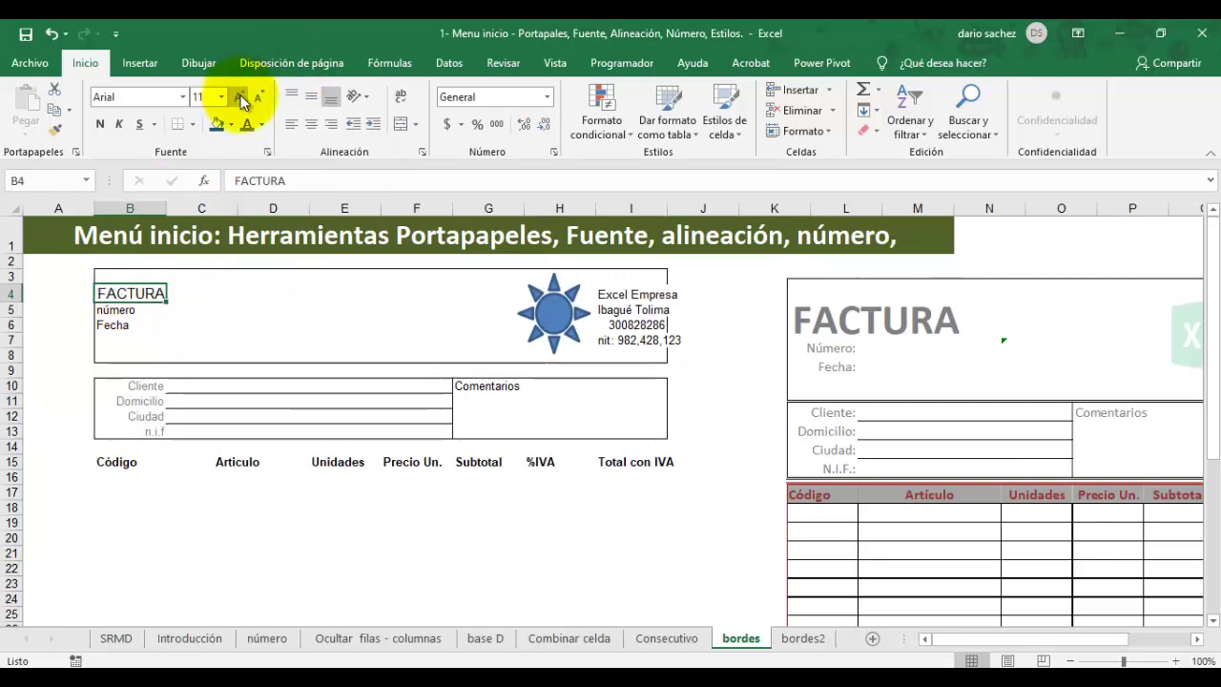
left_click(239, 97)
left_click(239, 97)
left_click(239, 97)
left_click(239, 98)
left_click(240, 97)
left_click(239, 97)
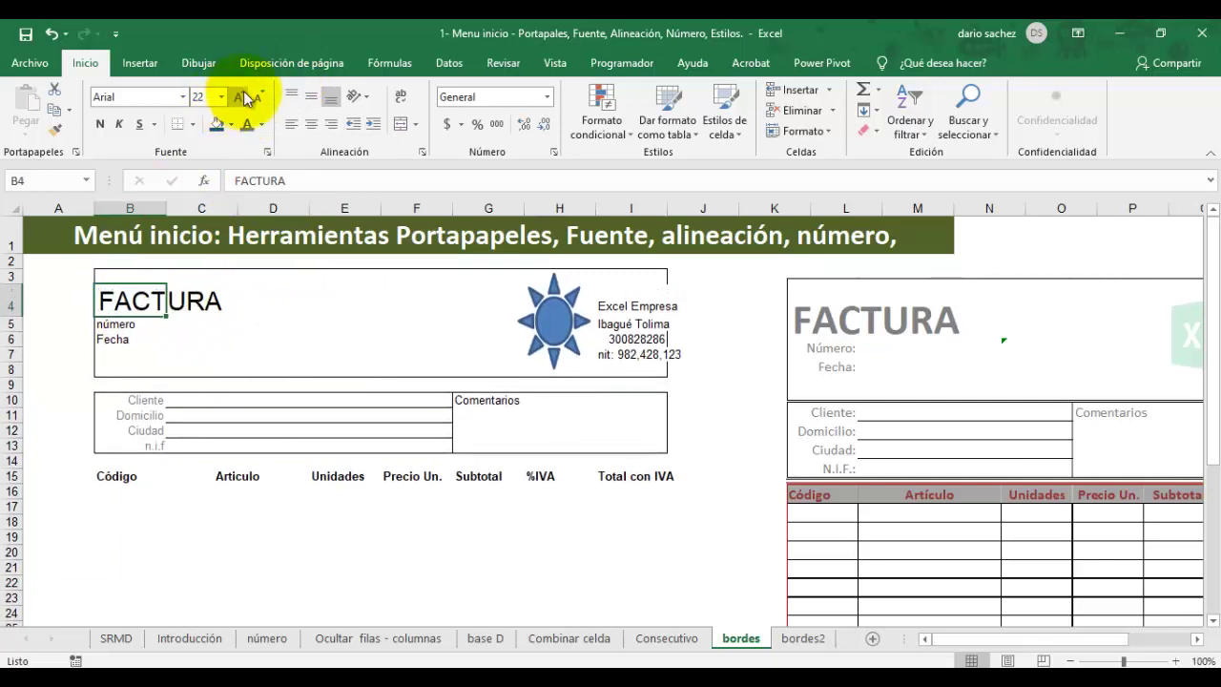
left_click(240, 98)
left_click(240, 97)
left_click(239, 98)
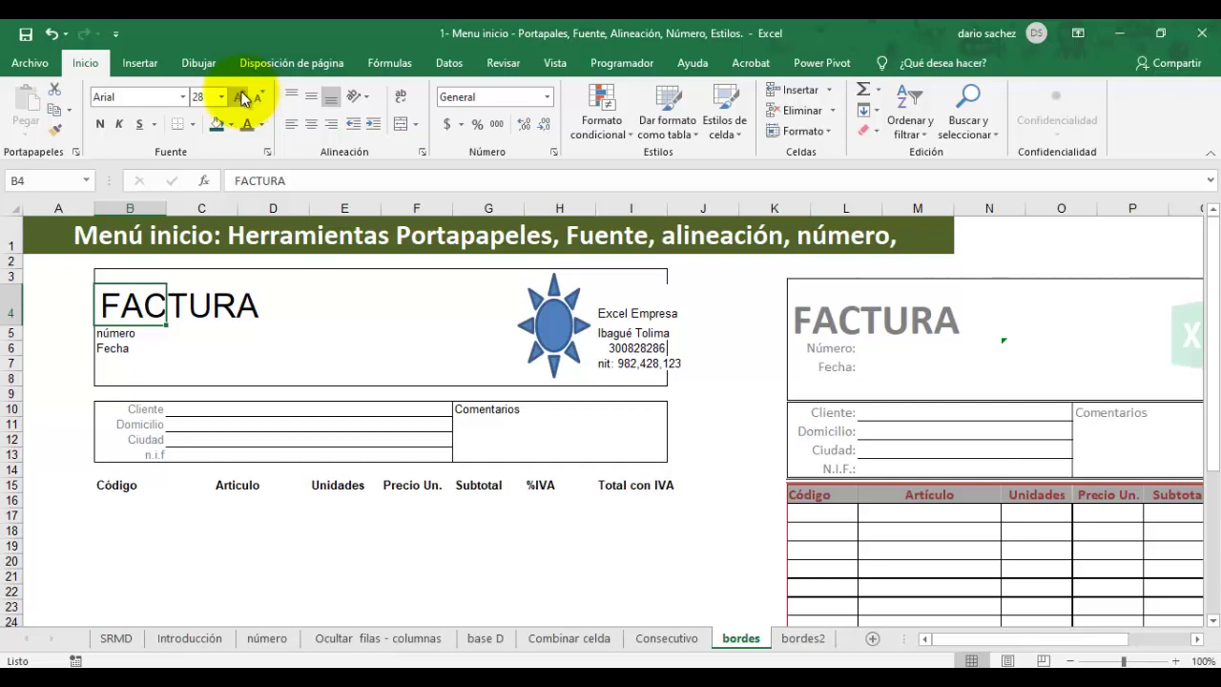
left_click(101, 125)
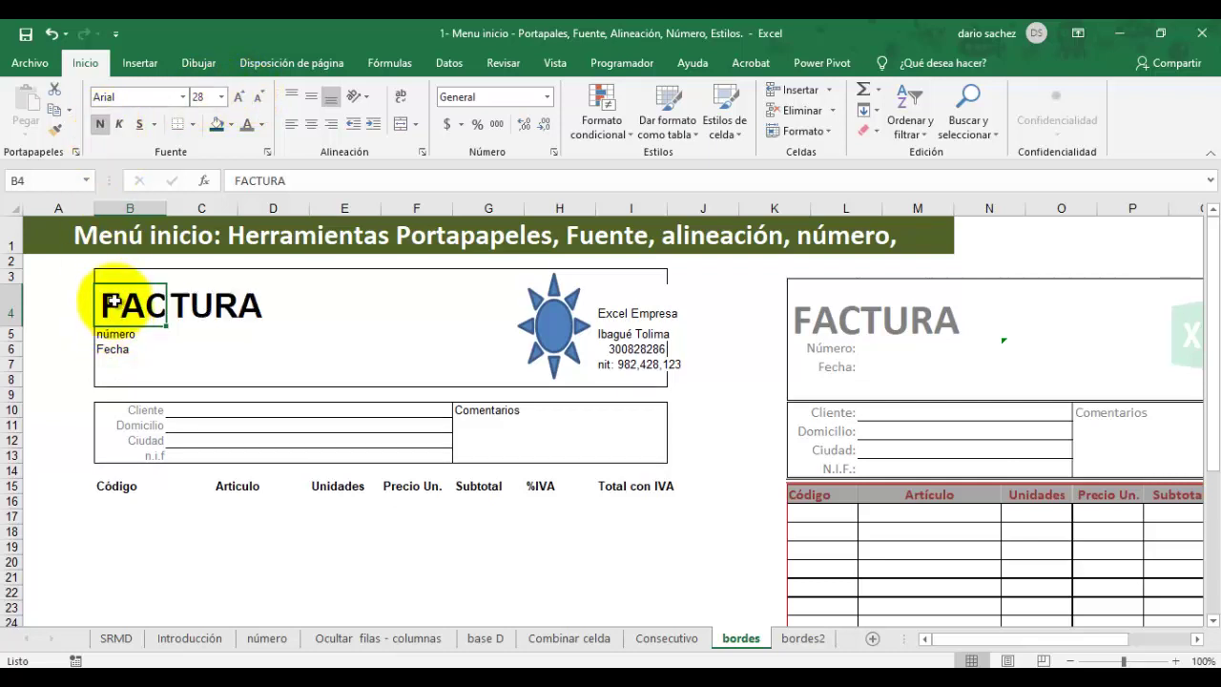
Step: Set the font color of FACTURA, número and Fecha in B4:B6 to gray
left_click_drag(113, 301, 123, 349)
left_click(247, 125)
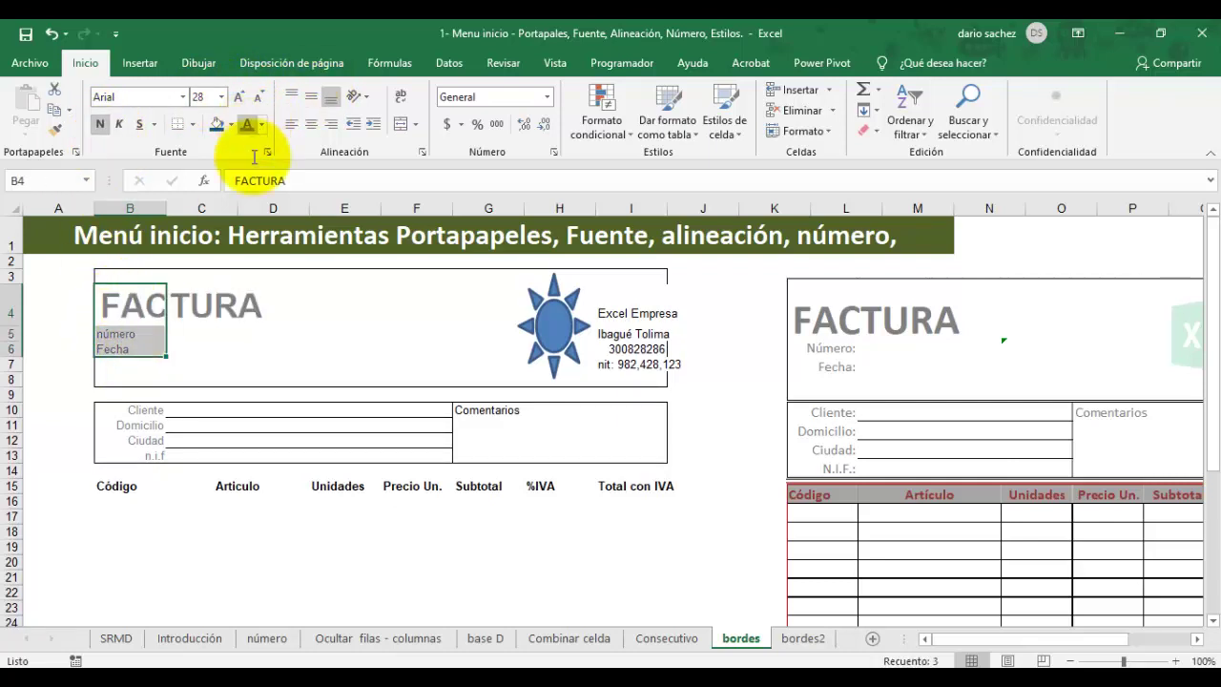
left_click(270, 310)
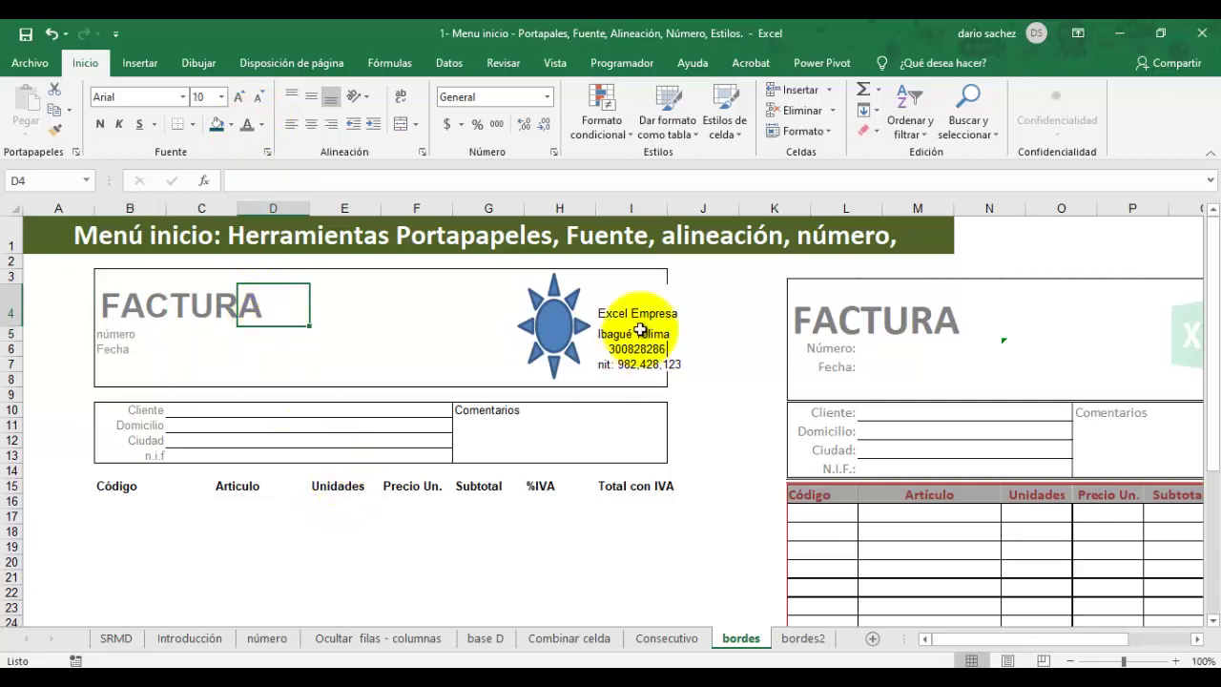
Step: Widen column I to fit the company details and set the font color of I4:I7 to gray
left_click_drag(667, 207, 685, 207)
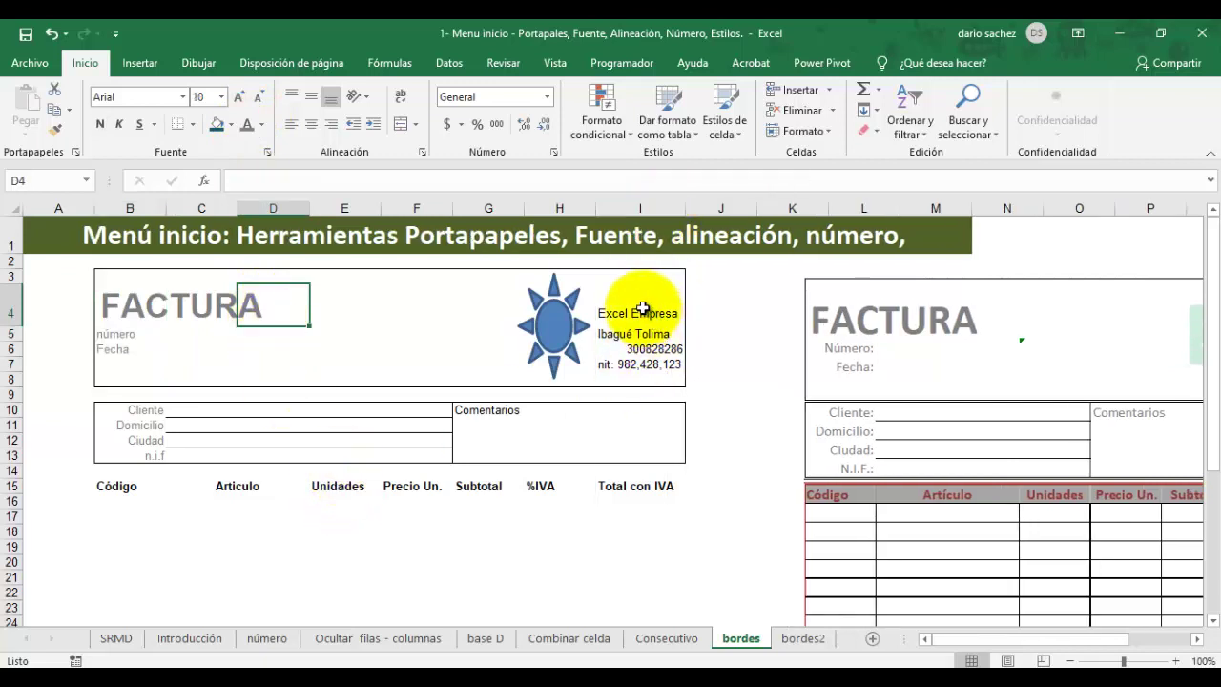
left_click_drag(627, 305, 658, 363)
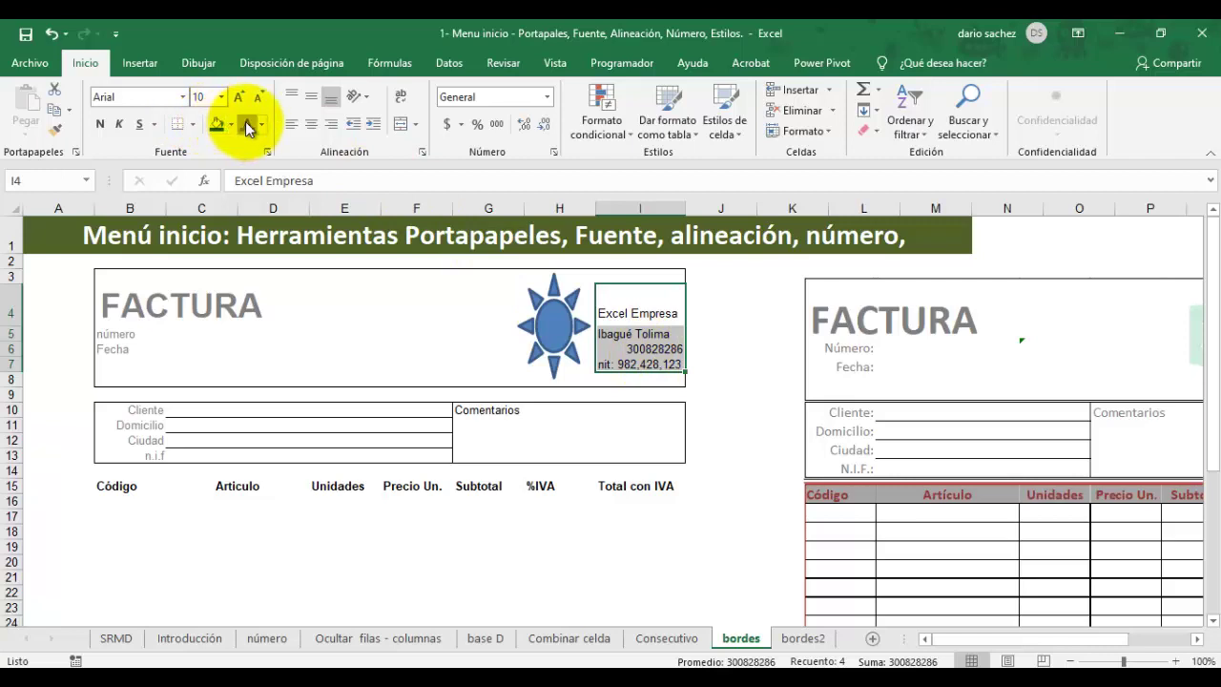
left_click(415, 311)
Step: Set the font color of the Comentarios label in G10 to gray
scroll(422, 395, "down", 5)
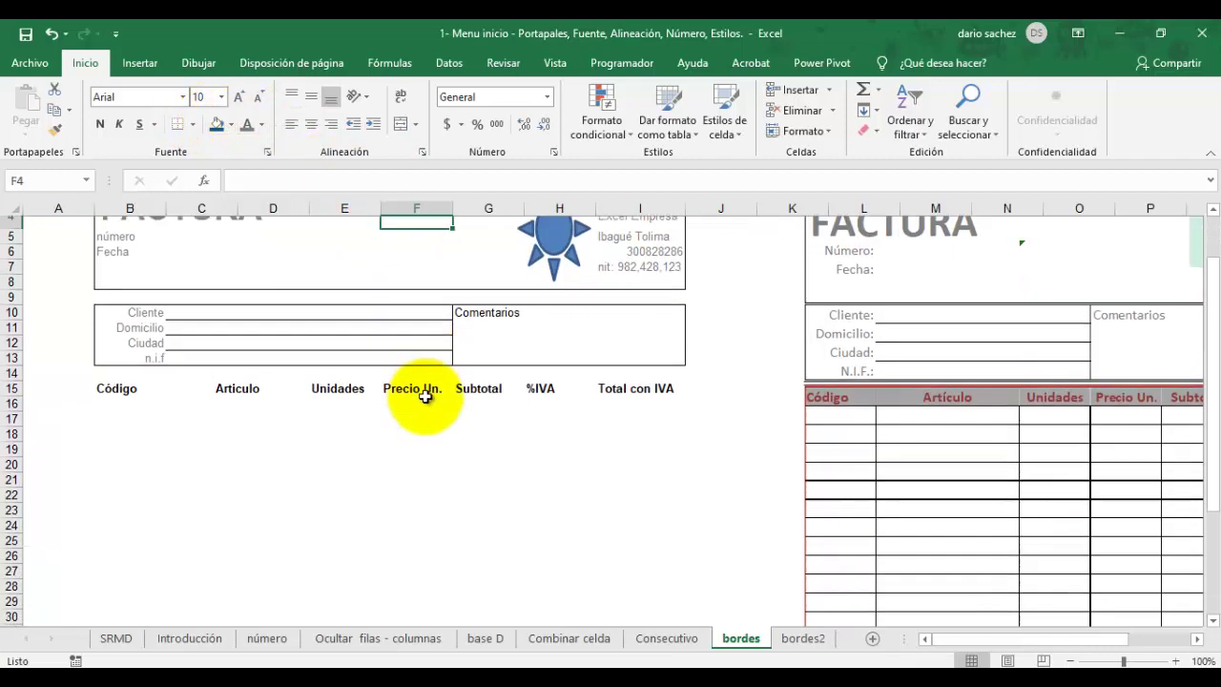
scroll(422, 395, "up", 4)
left_click(486, 355)
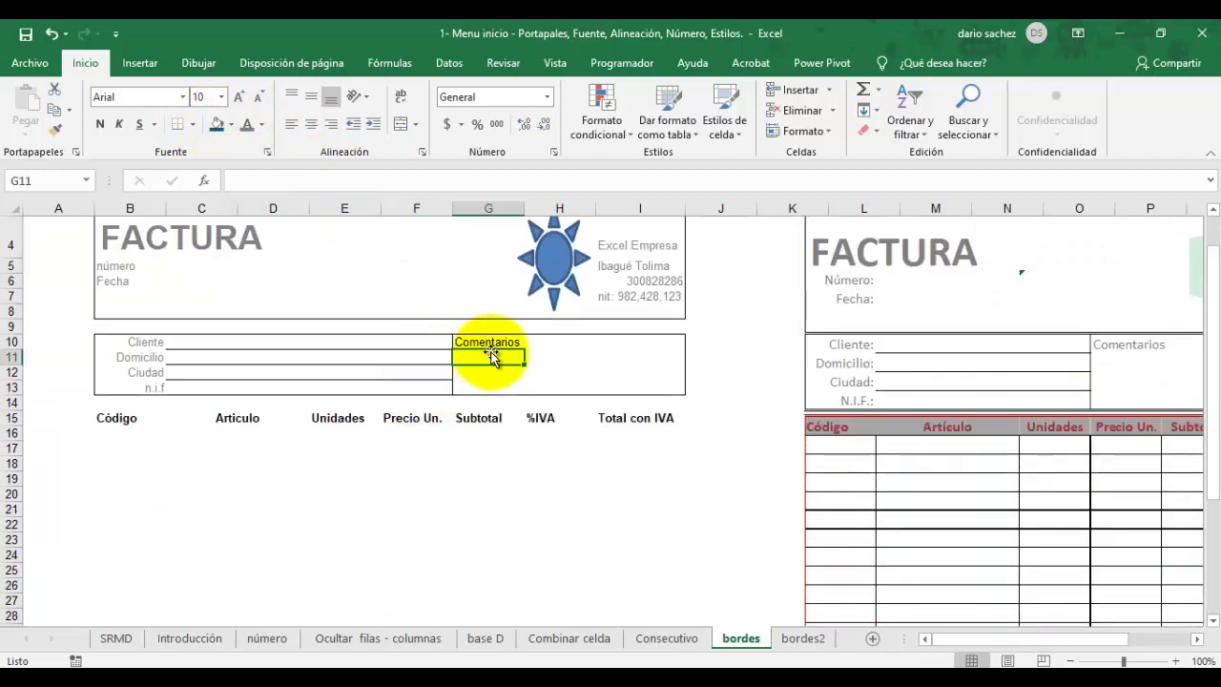
left_click(468, 340)
left_click(489, 420)
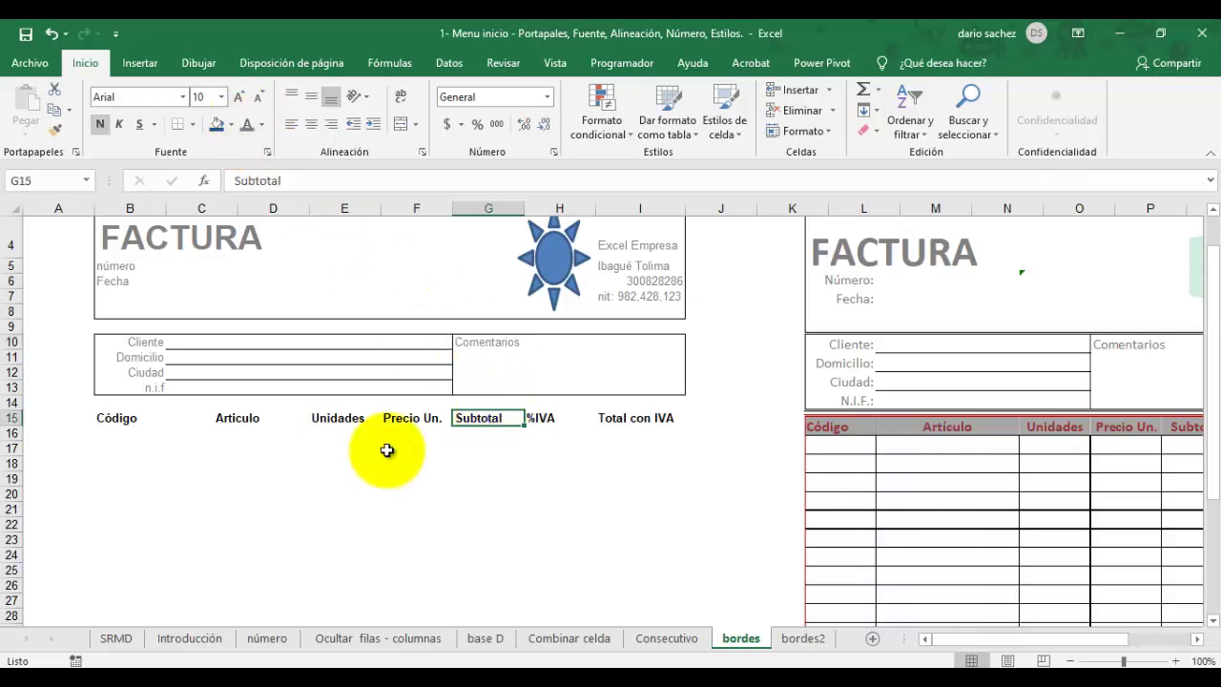
Step: Apply all borders to the item table B15:I32, including the header row
left_click(109, 420)
left_click_drag(216, 422, 610, 421)
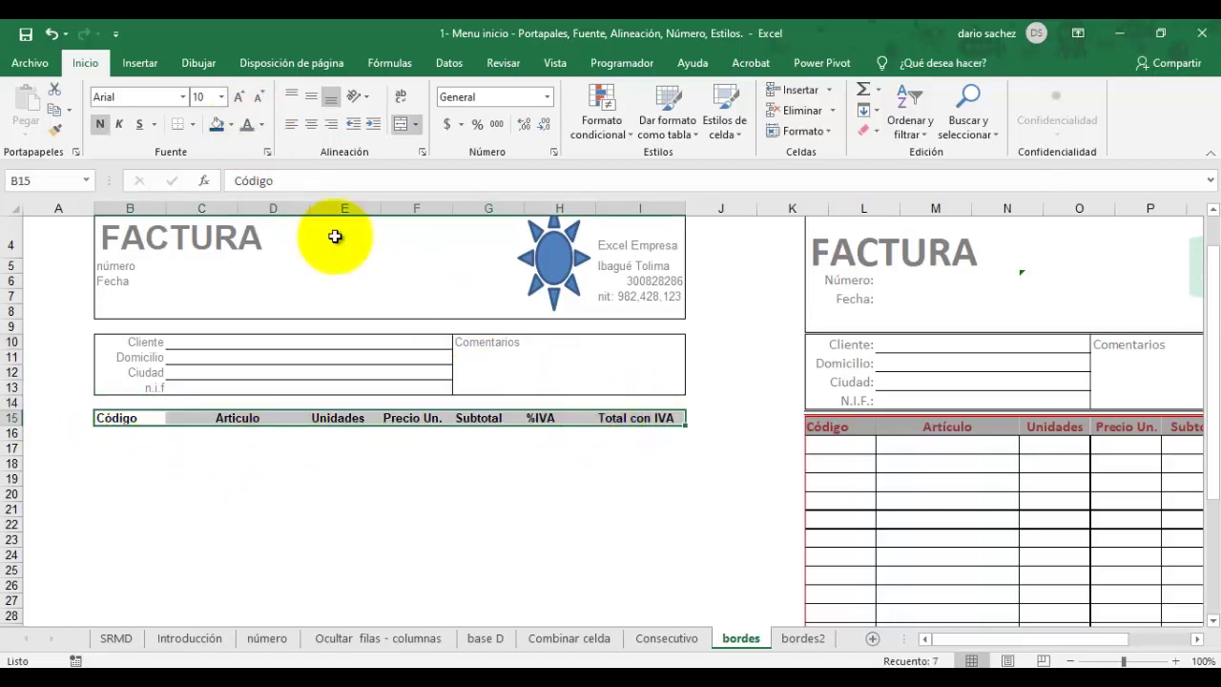
scroll(430, 436, "down", 2)
left_click_drag(124, 297, 647, 556)
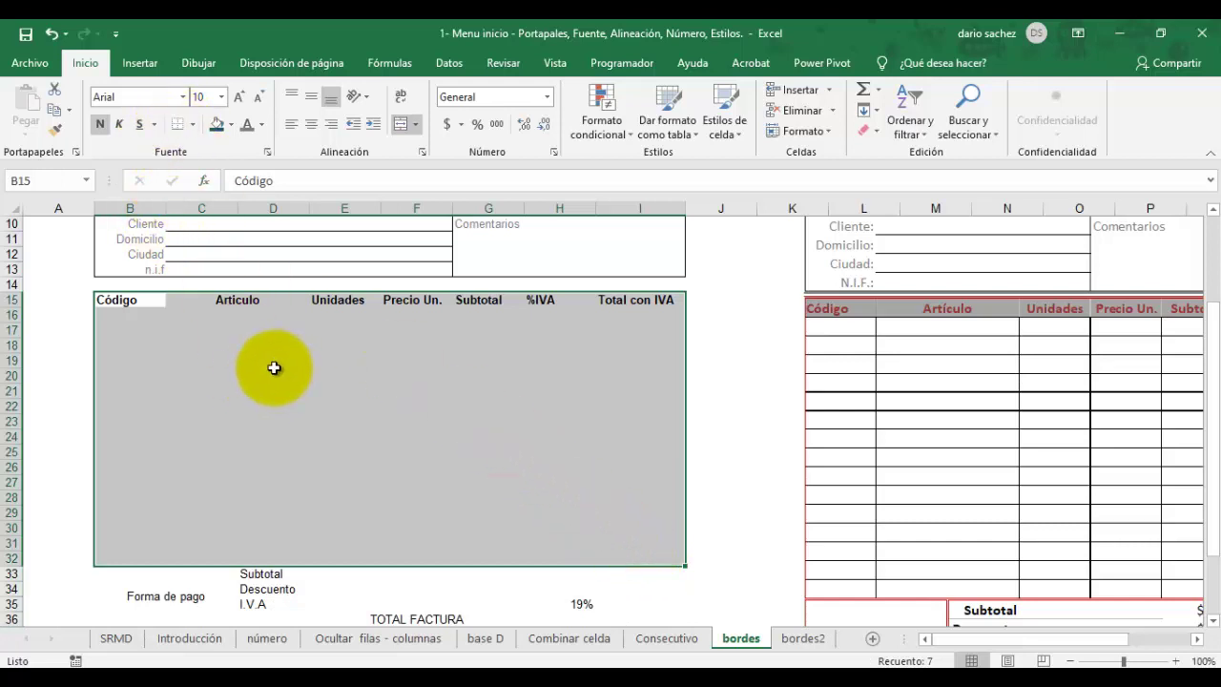
left_click(192, 124)
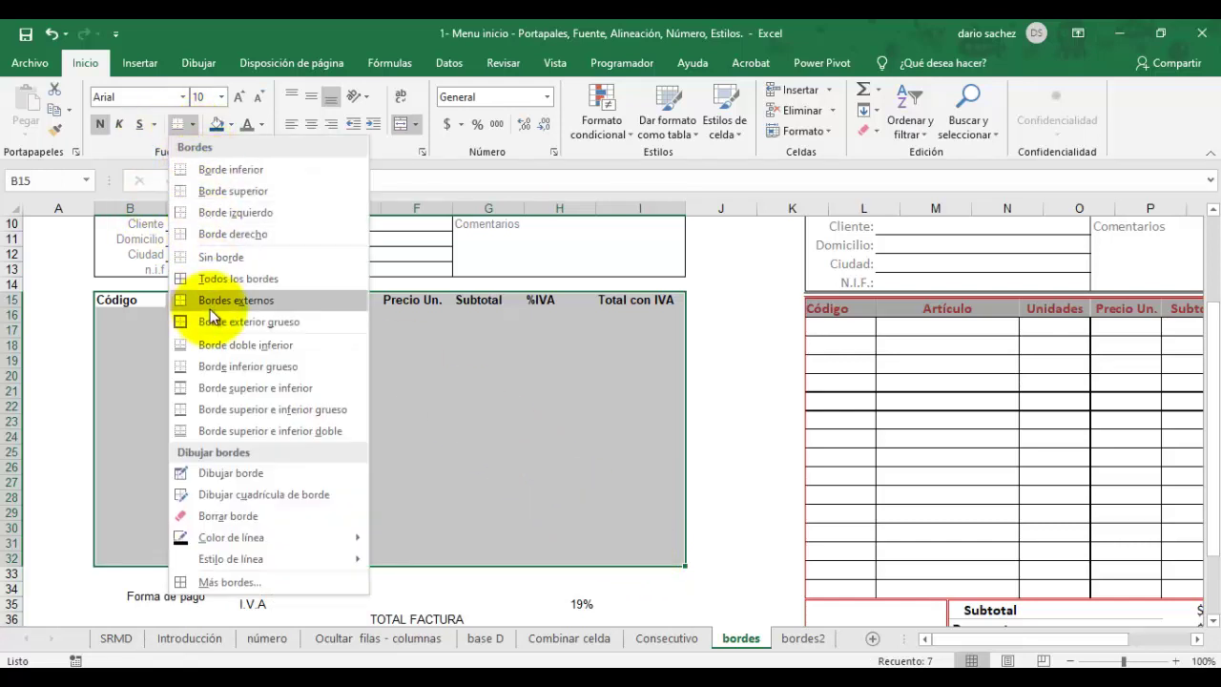
left_click(232, 280)
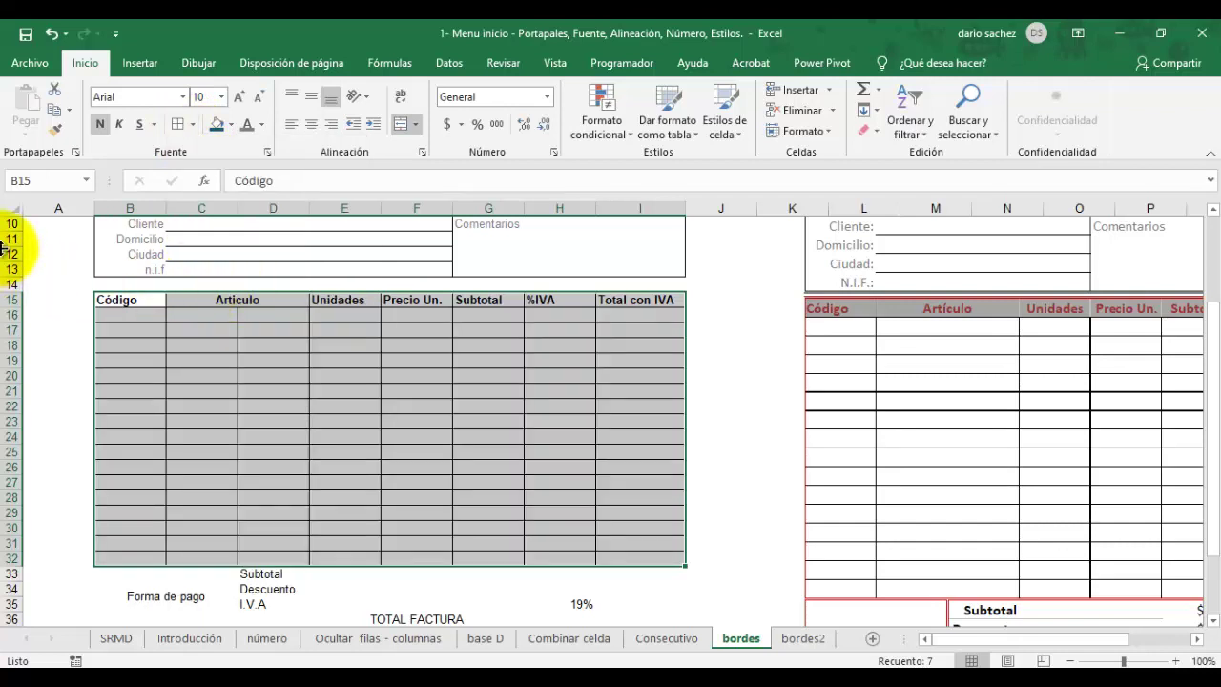
left_click(368, 415)
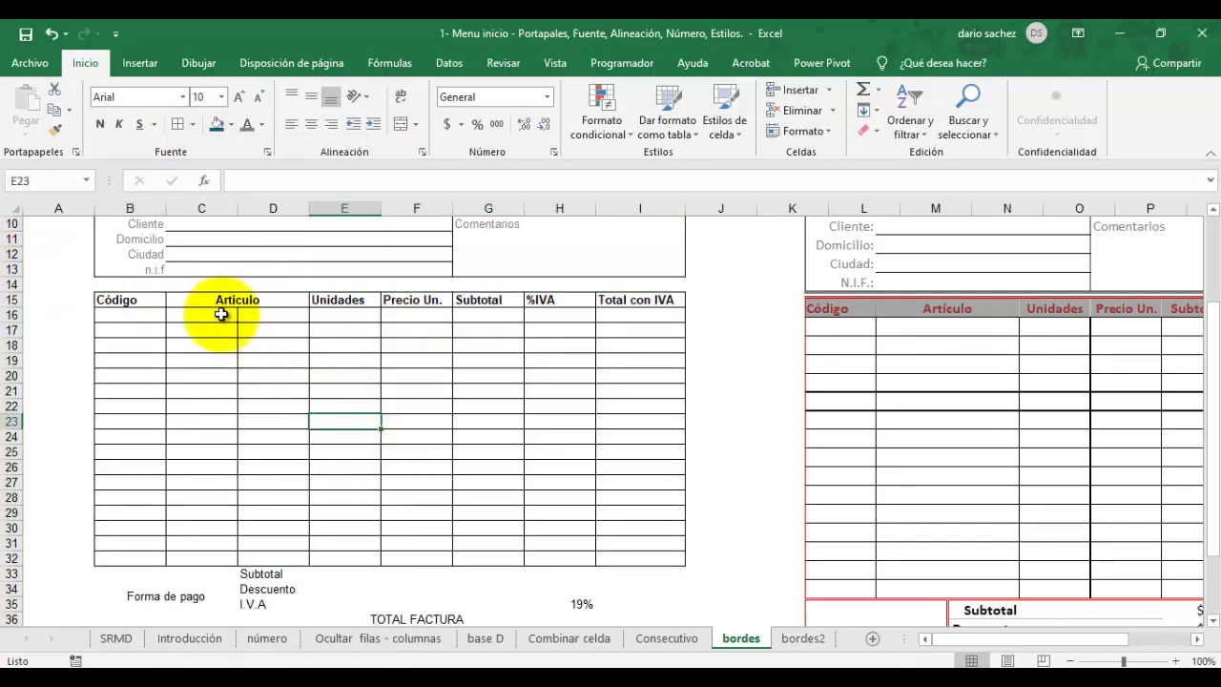
Step: Merge C16:D16 under the Articulo header and fill the merged format down through row 32
left_click_drag(220, 313, 275, 313)
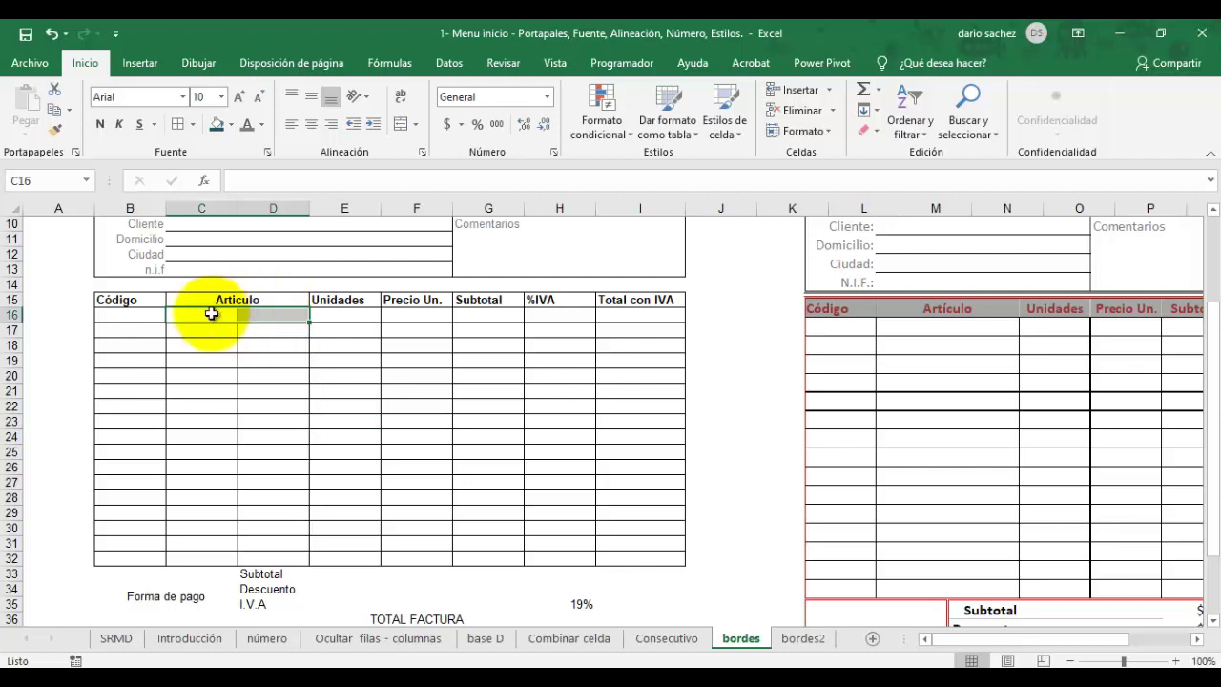
left_click(404, 125)
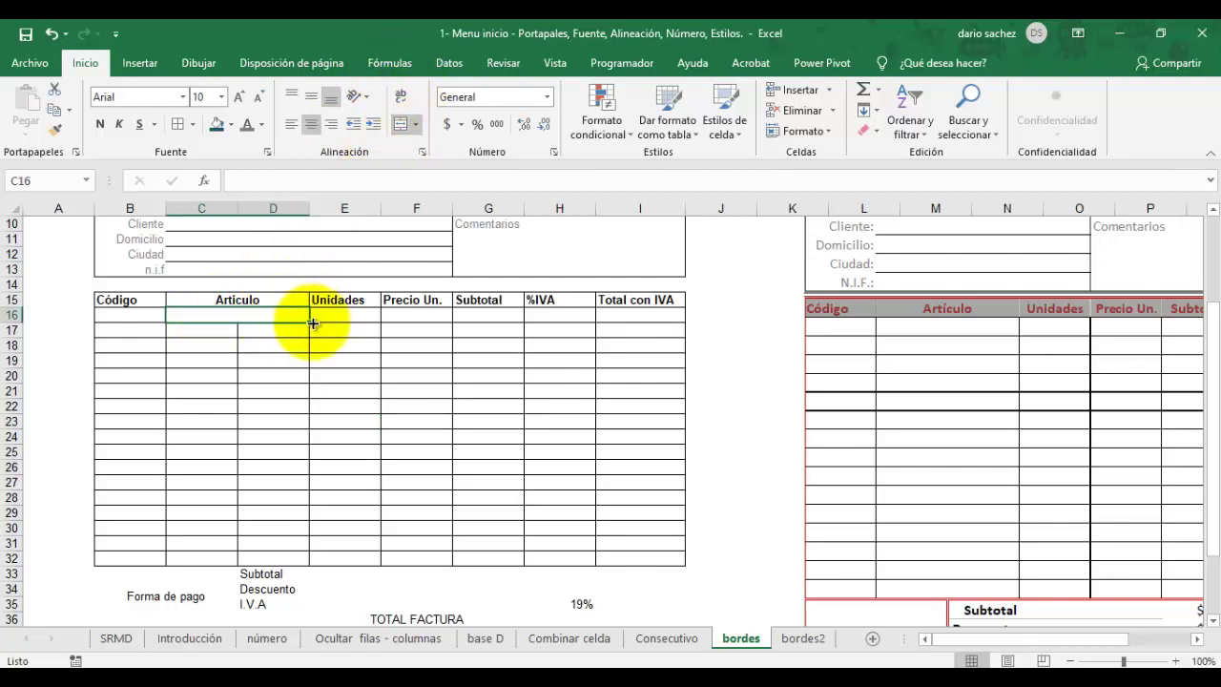
left_click_drag(306, 335, 324, 560)
left_click(261, 435)
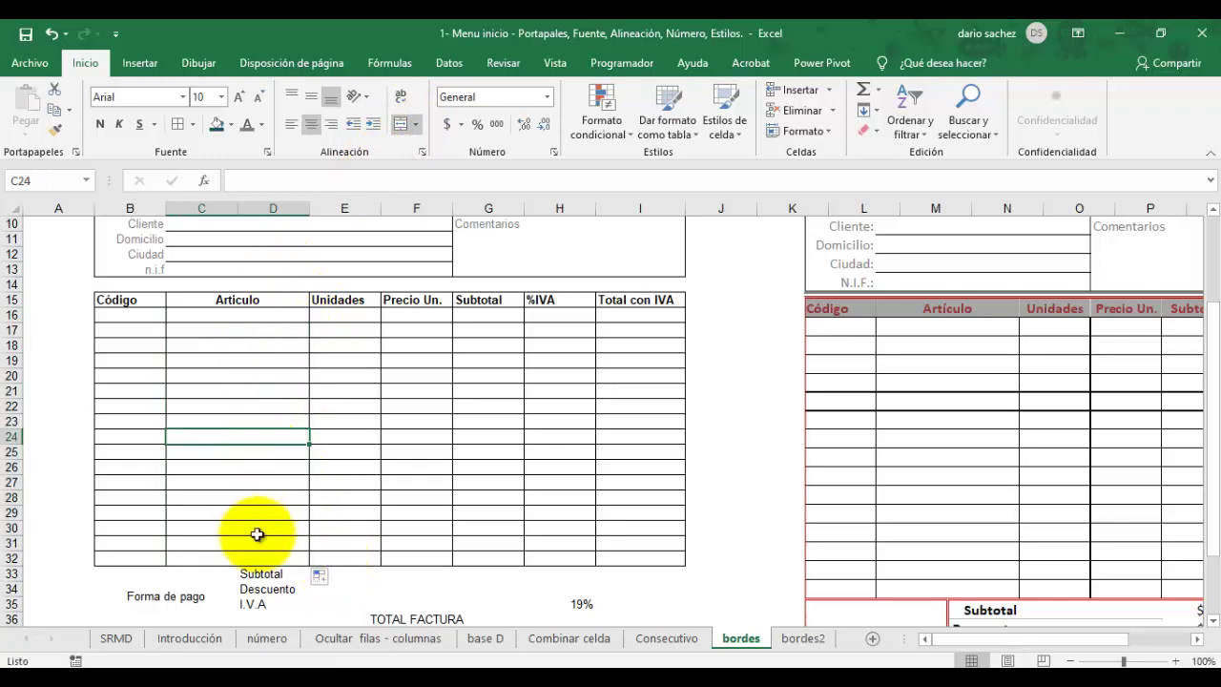
Step: Apply outside borders to the merged Forma de pago cell B33:C36
scroll(284, 521, "down", 5)
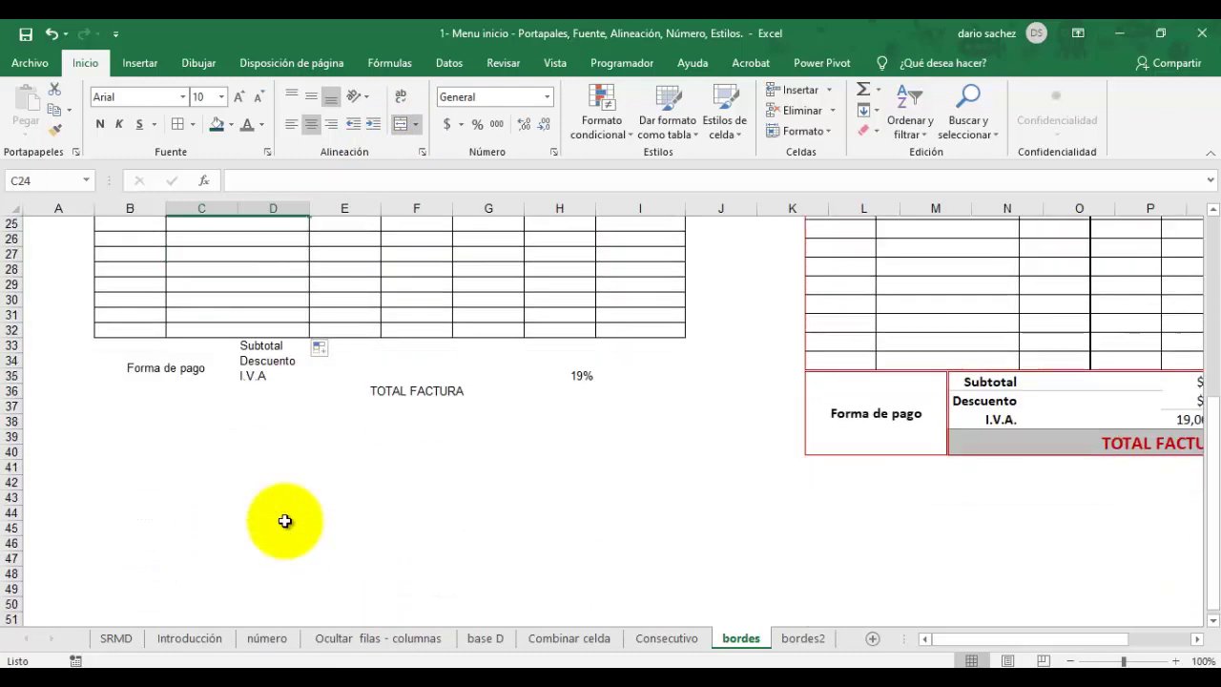
left_click(133, 353)
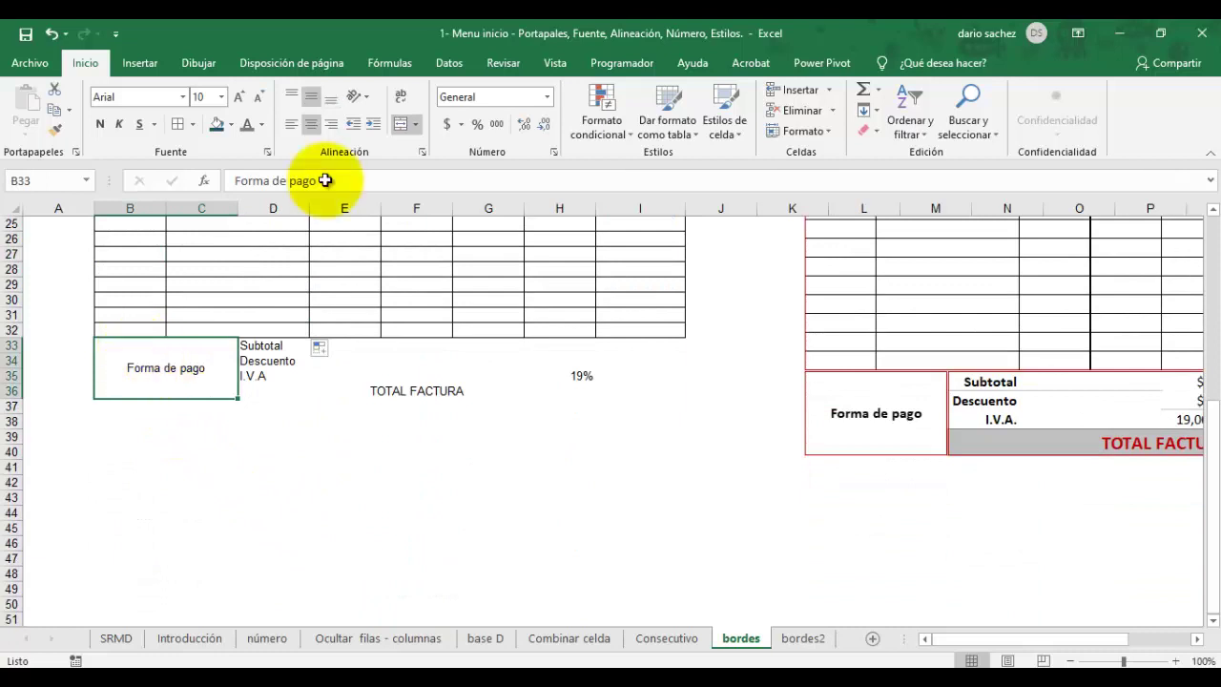
left_click(193, 125)
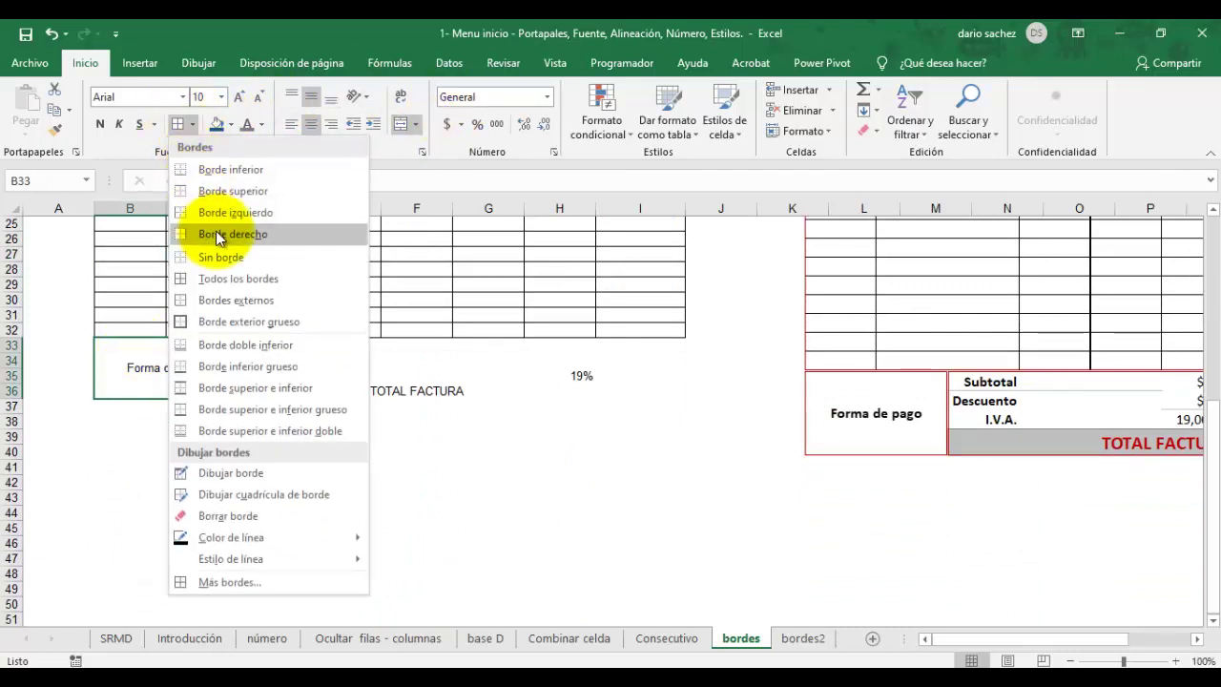
left_click(271, 303)
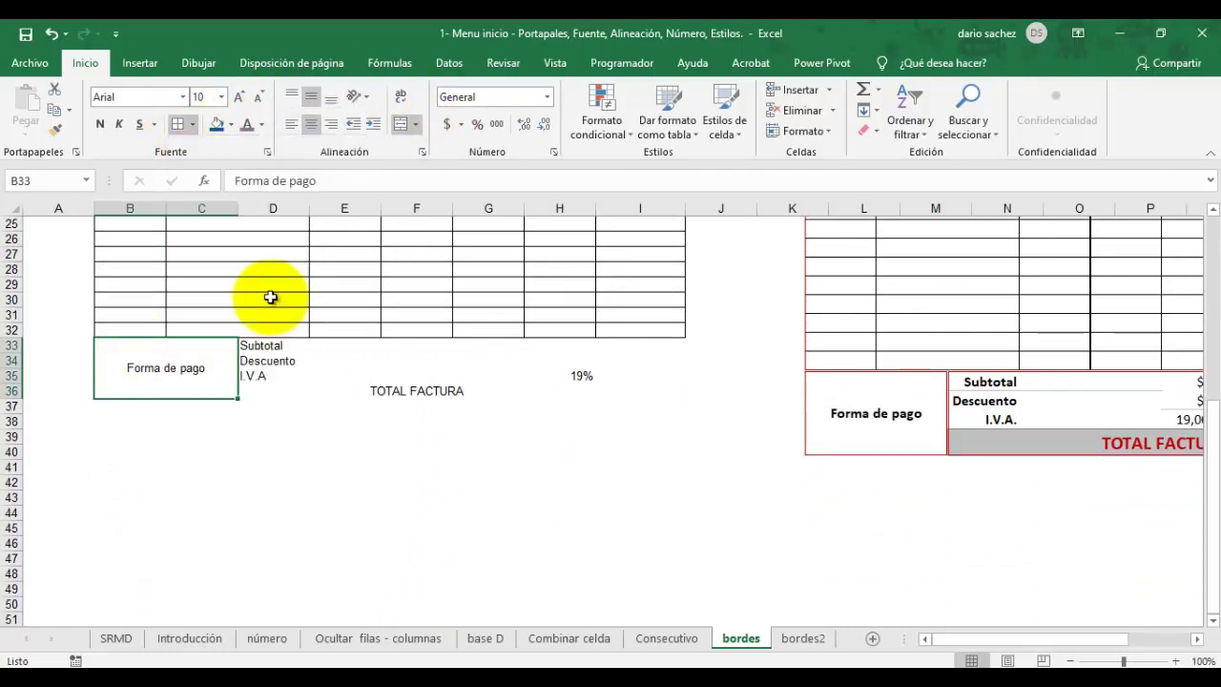
left_click(401, 407)
Step: Apply outside borders to the totals block D33:I36, from Subtotal through TOTAL FACTURA
scroll(345, 389, "up", 1)
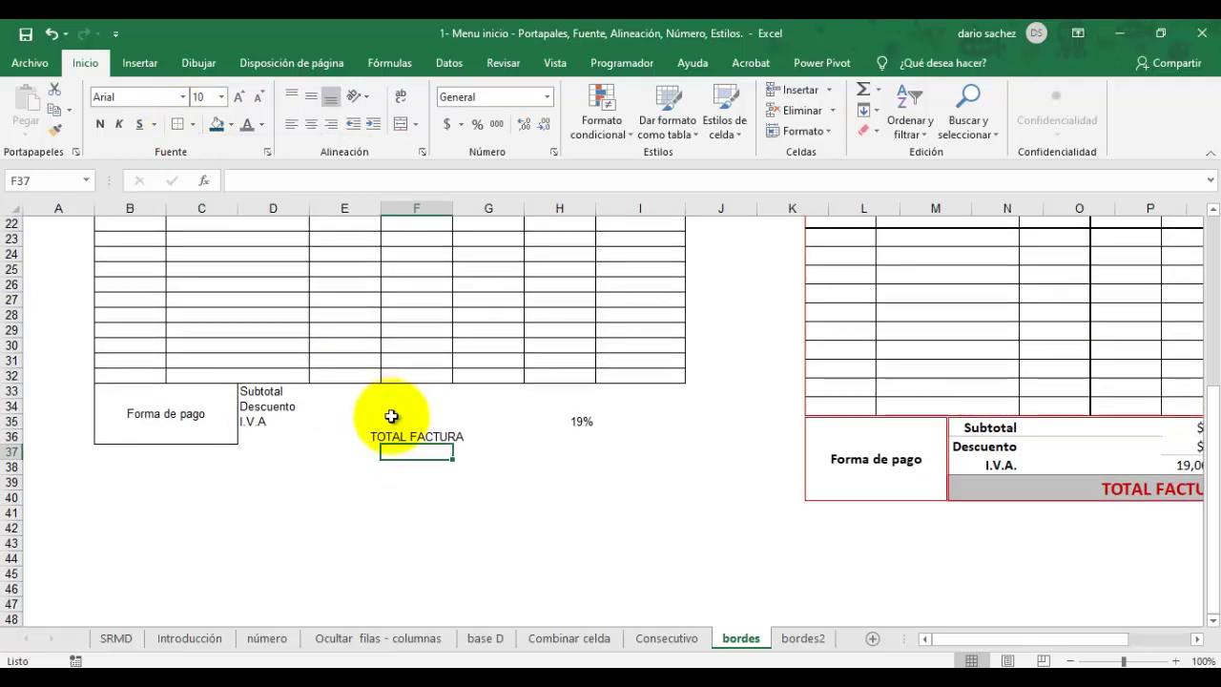
left_click_drag(968, 636, 1001, 634)
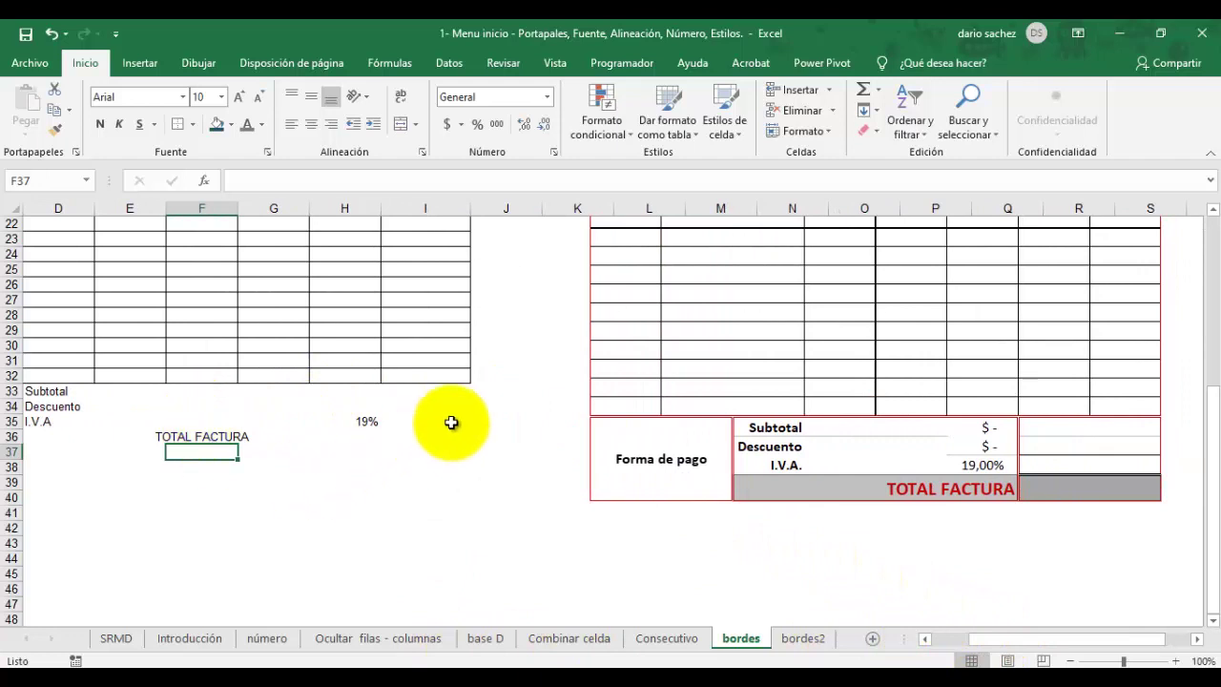
left_click_drag(425, 451, 103, 387)
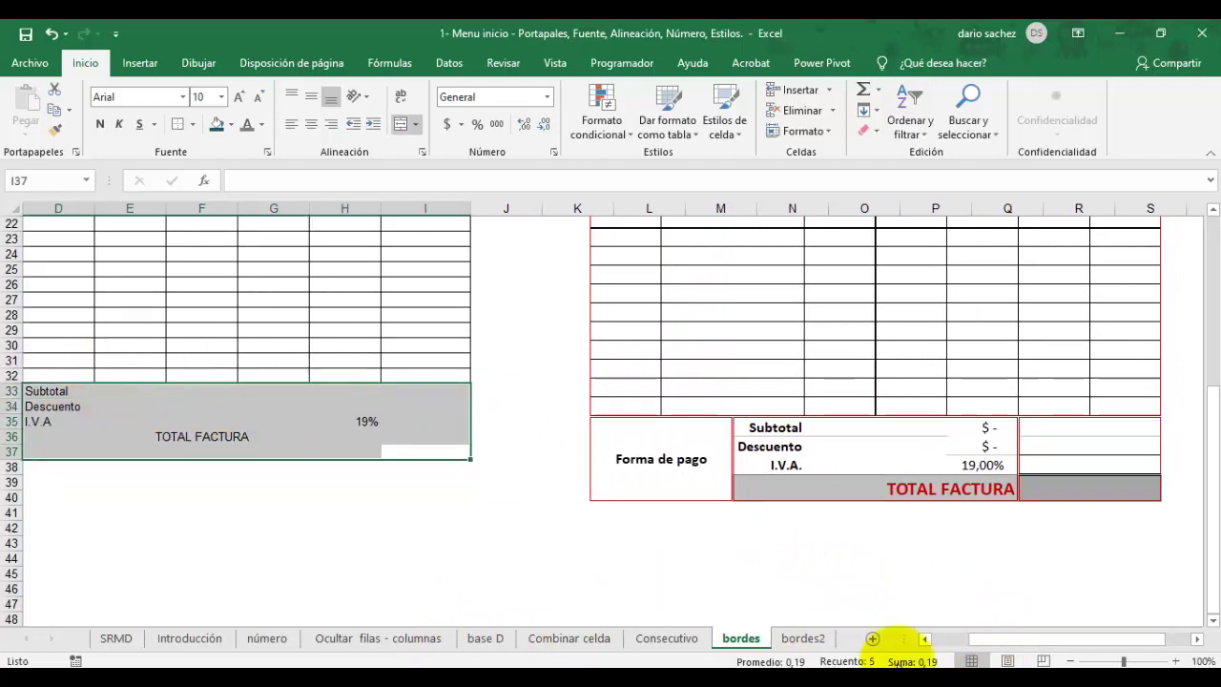
left_click_drag(1013, 638, 999, 654)
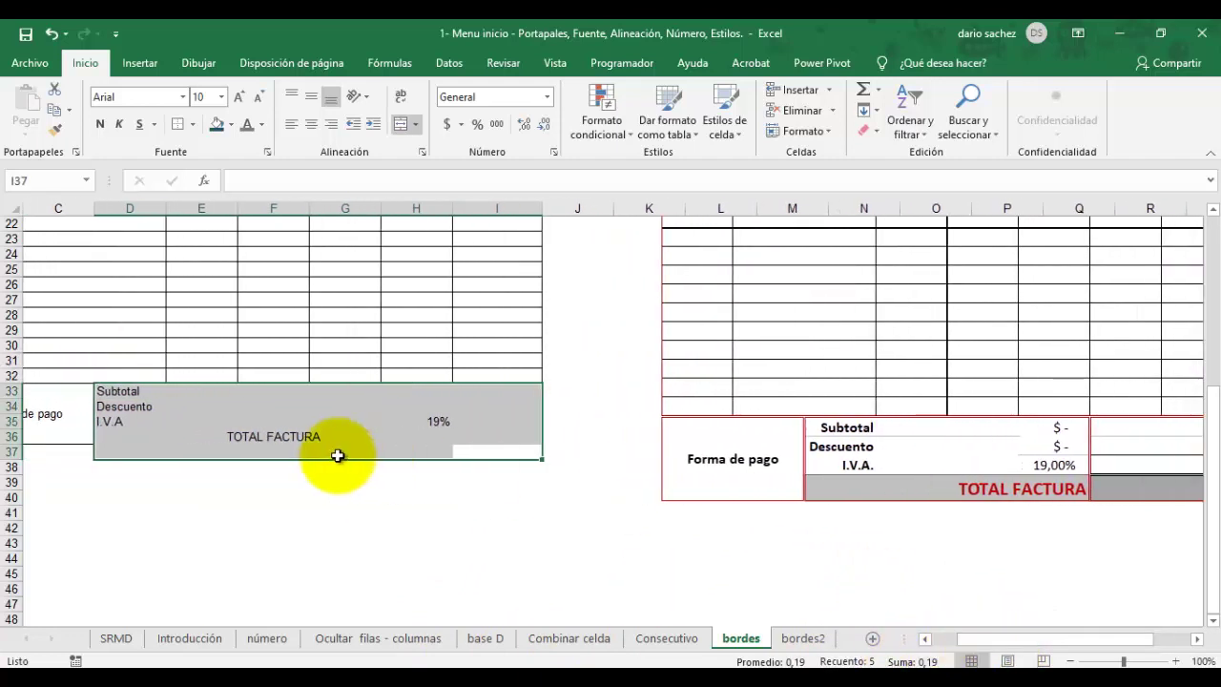
left_click_drag(136, 390, 505, 443)
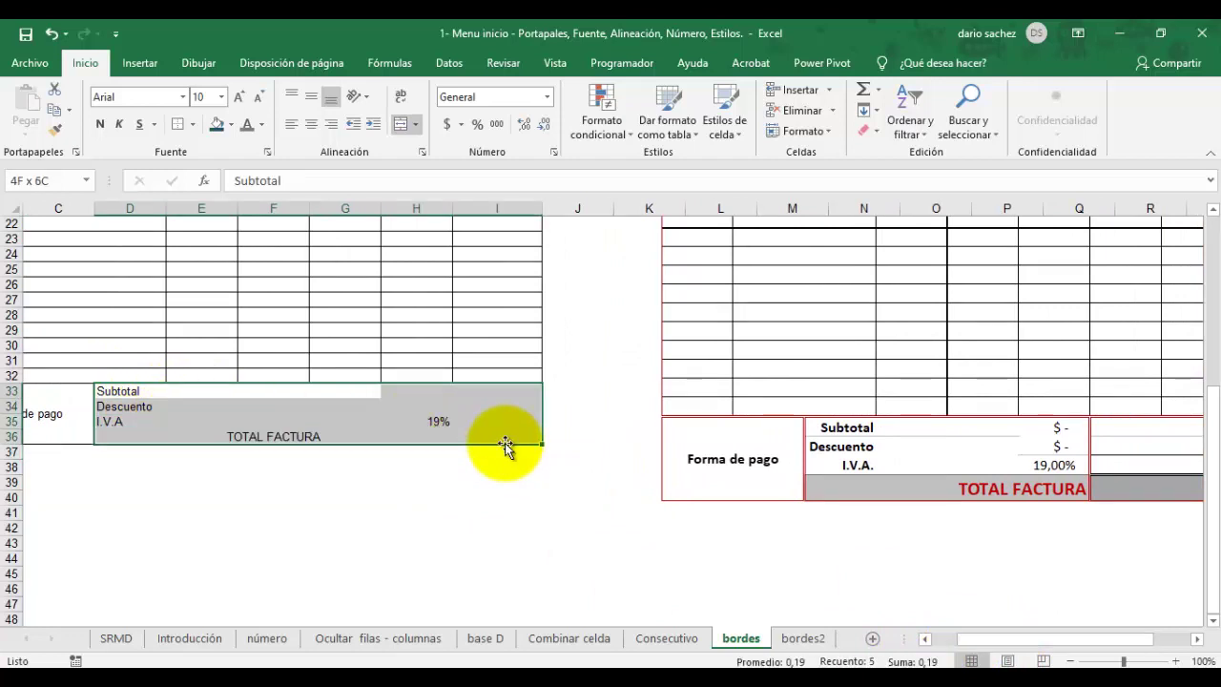
left_click(179, 127)
left_click(276, 269)
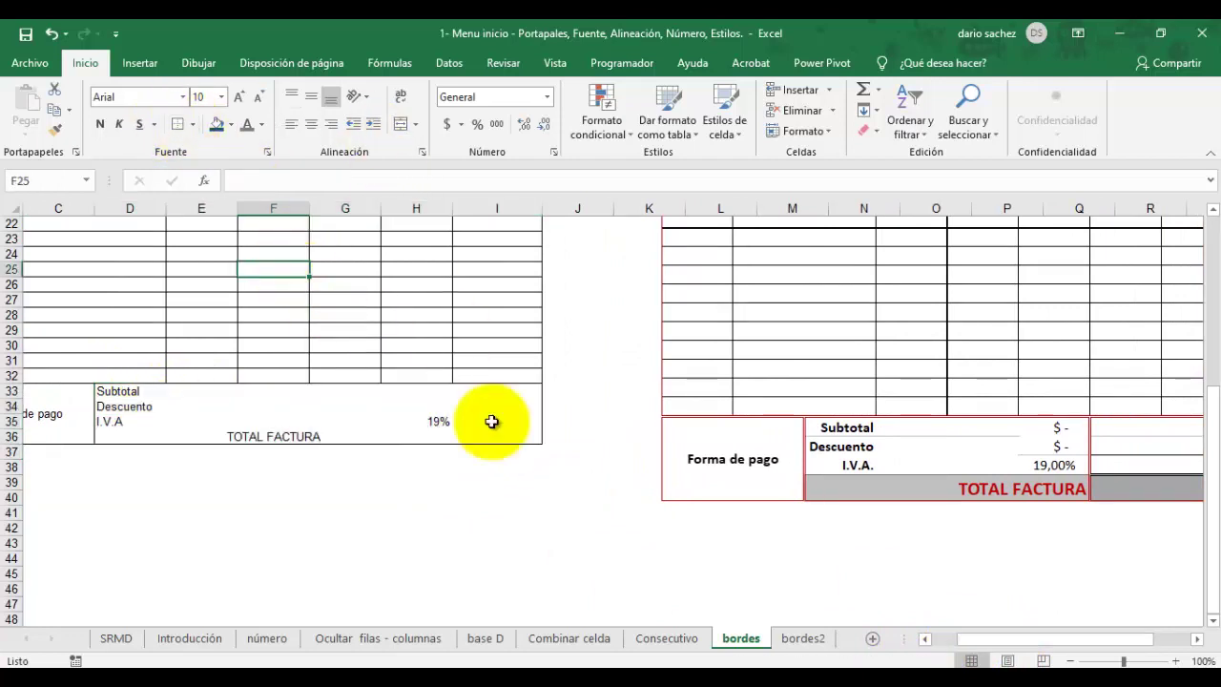
Step: Apply outside borders to I33:I36 to separate the amounts column from the totals labels
left_click(323, 390)
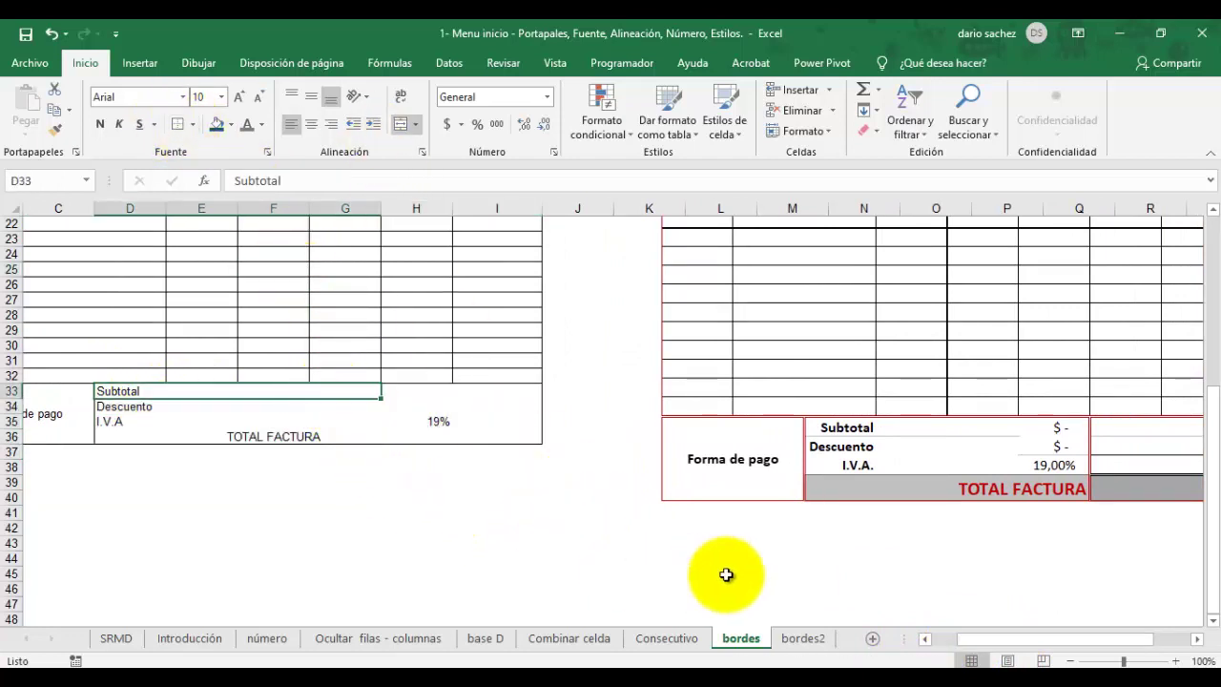
left_click_drag(468, 391, 500, 434)
Step: Right-align the TOTAL FACTURA label in D36 and make it bold
left_click(300, 424)
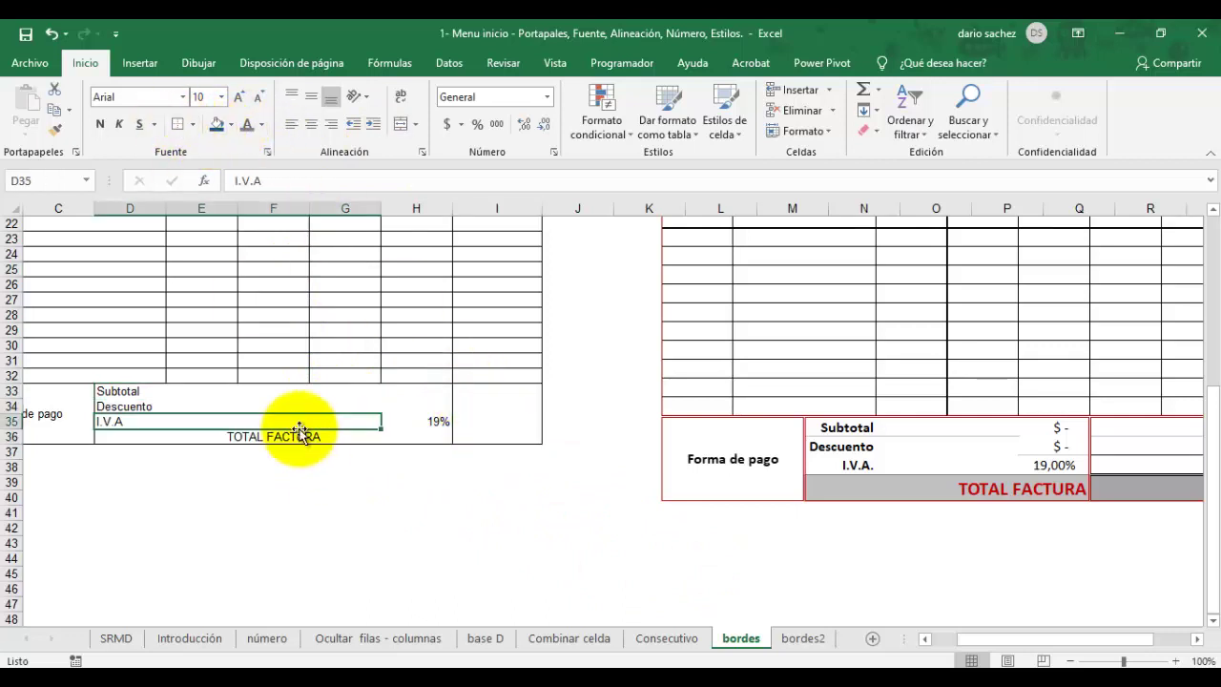
left_click(288, 436)
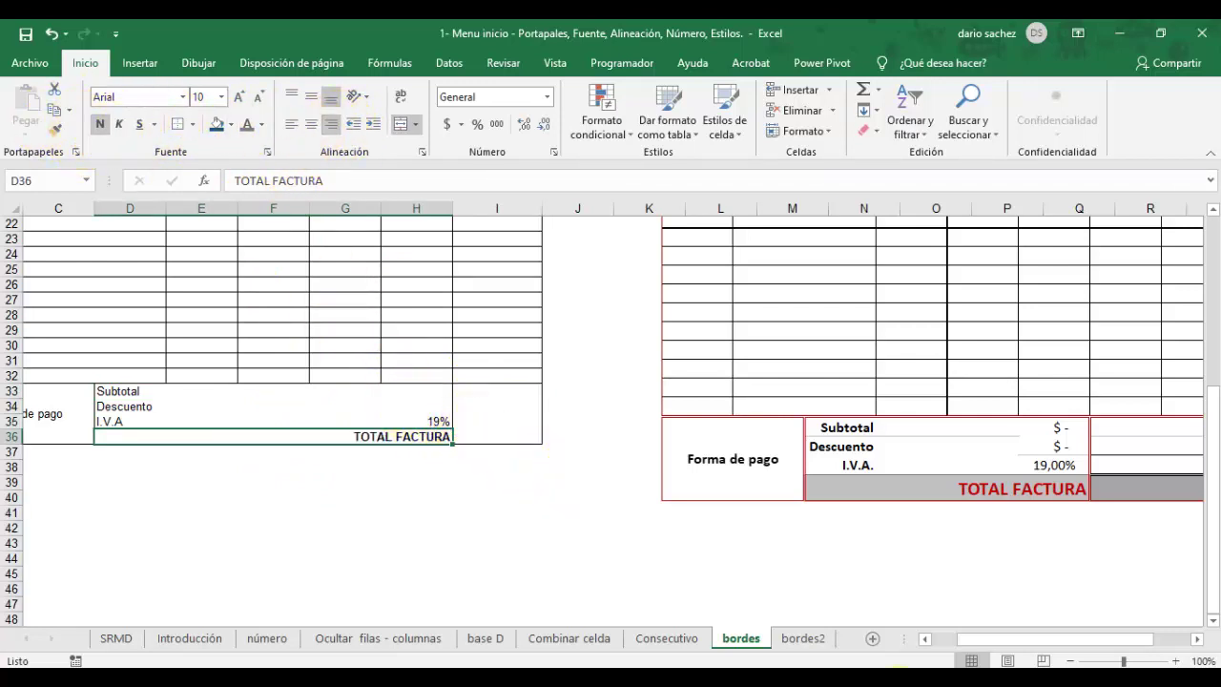
Step: Make the Subtotal, Descuento and I.V.A labels in the totals block bold
mouse_move(1011, 645)
left_mouse_down()
mouse_move(1028, 645)
mouse_move(985, 653)
mouse_move(995, 646)
left_mouse_up()
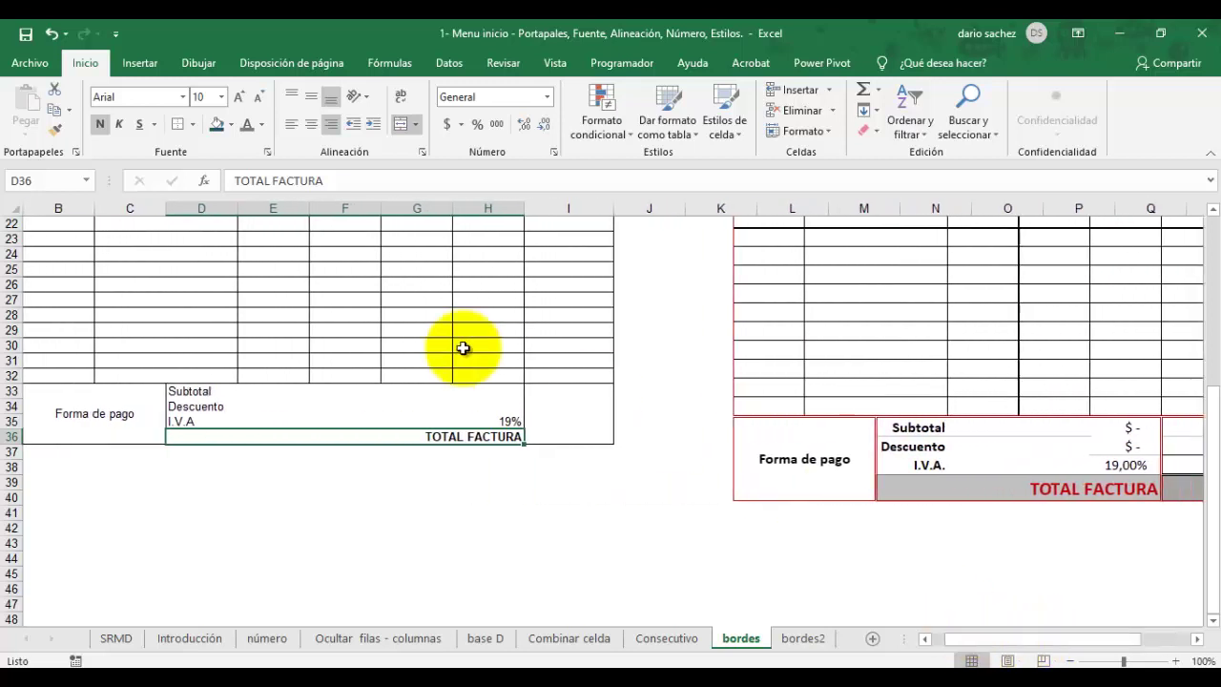
left_click_drag(195, 393, 212, 417)
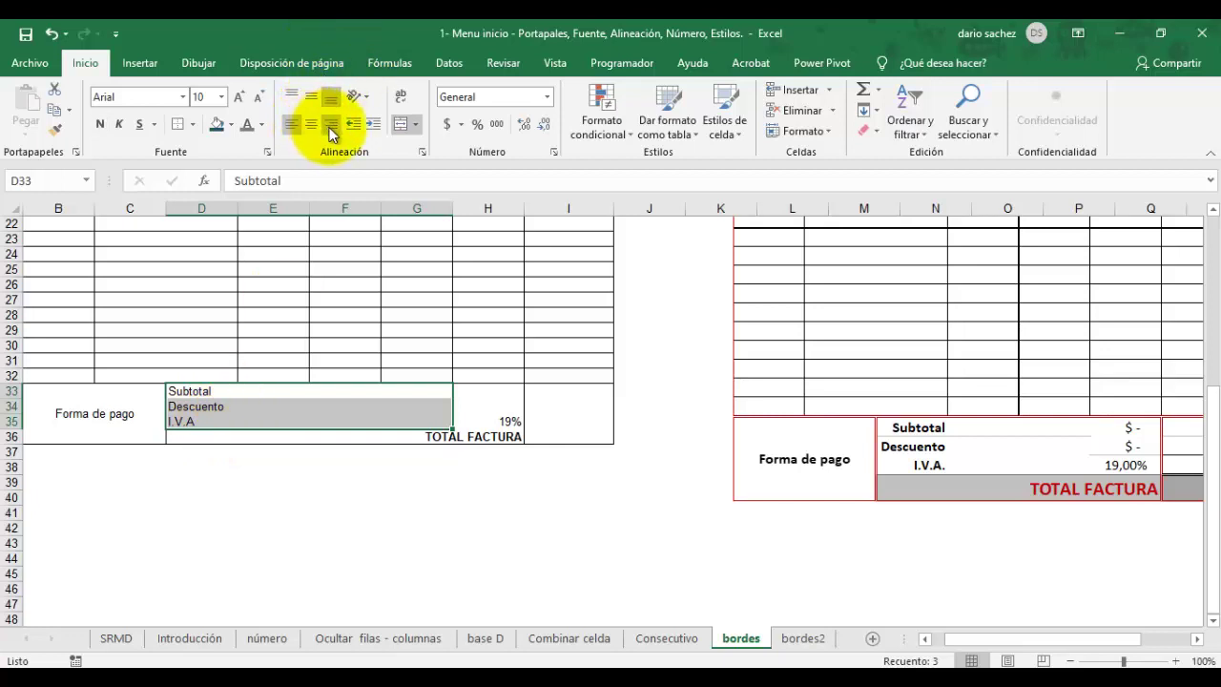
left_click(101, 126)
left_click(344, 452)
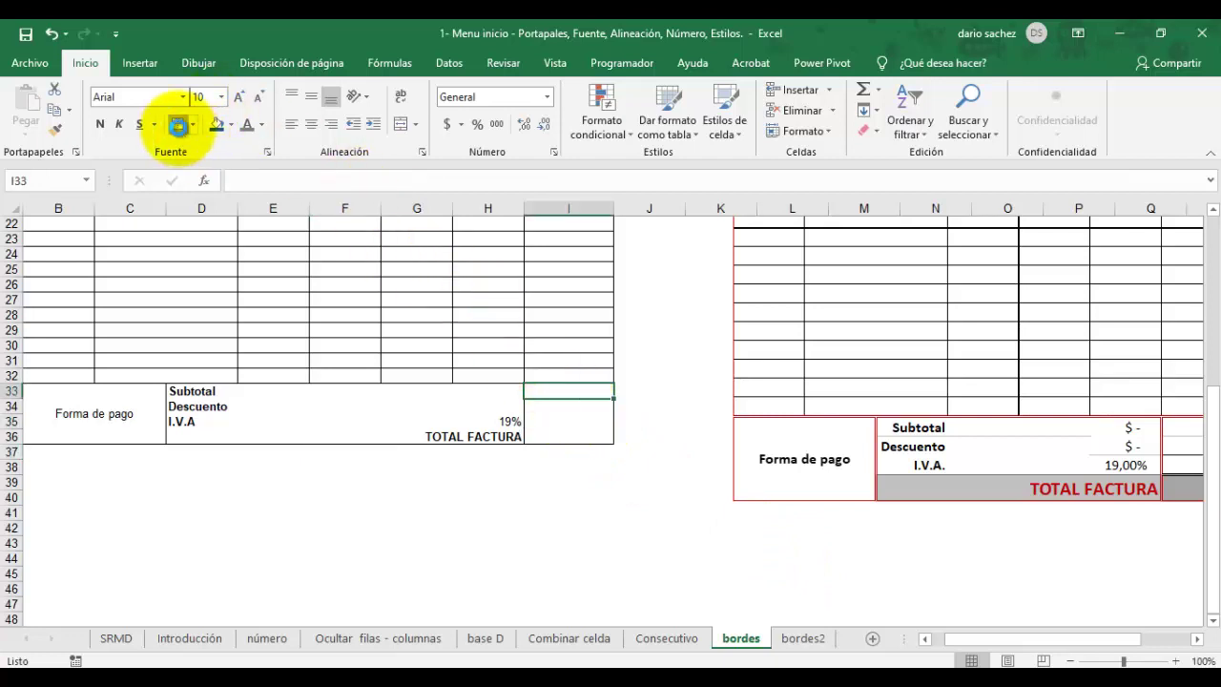
Step: Add all borders to the amount cells I33 and I35 so that lines separate the rows of the totals column
left_click(177, 125)
left_click(561, 422)
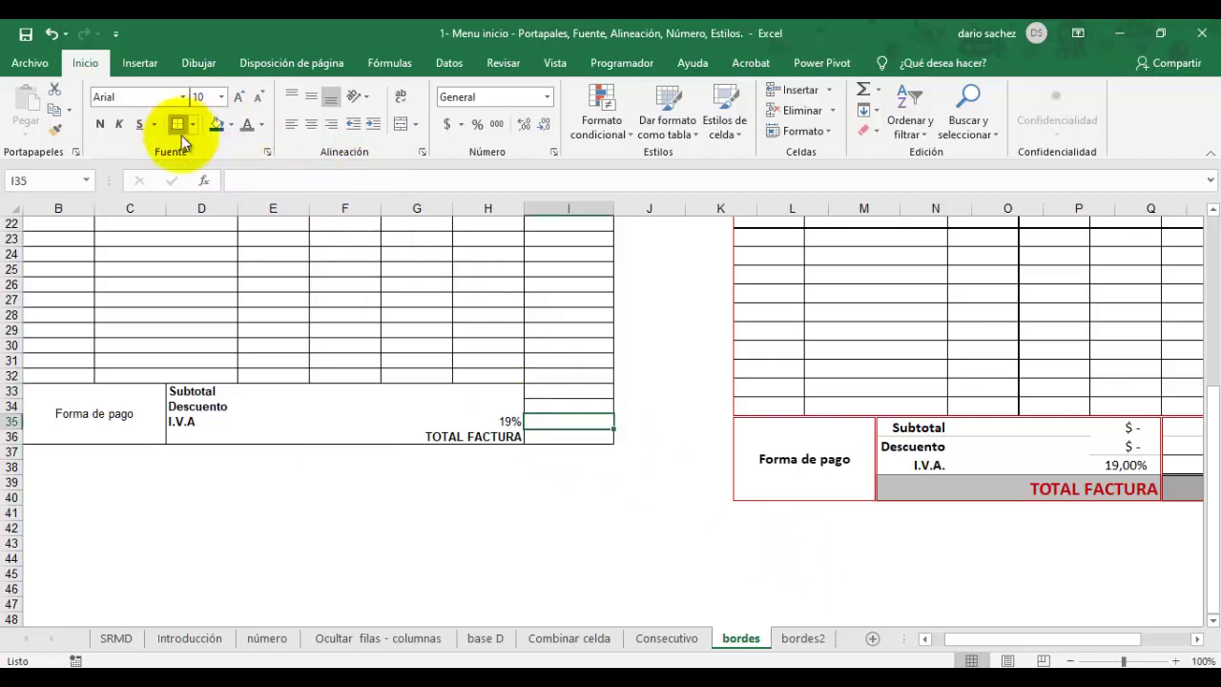
left_click_drag(201, 391, 419, 391)
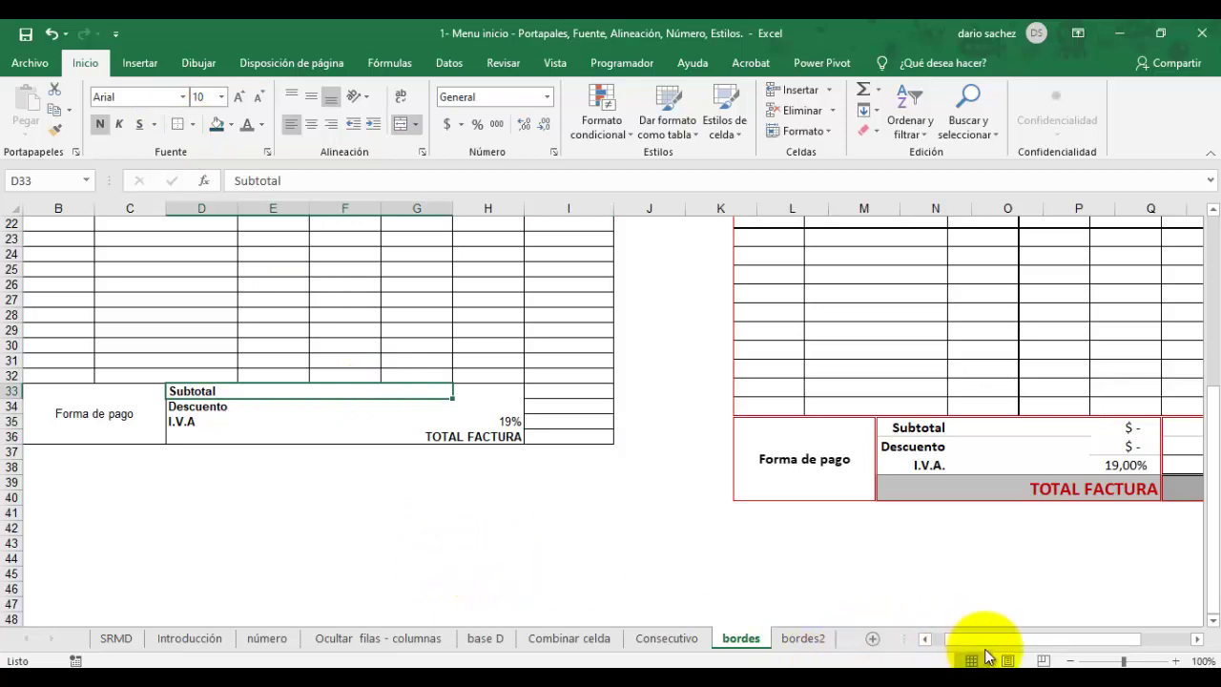
Step: Apply a dark red outline border to the items table B15:I32
left_click_drag(987, 639, 940, 641)
scroll(811, 556, "up", 5)
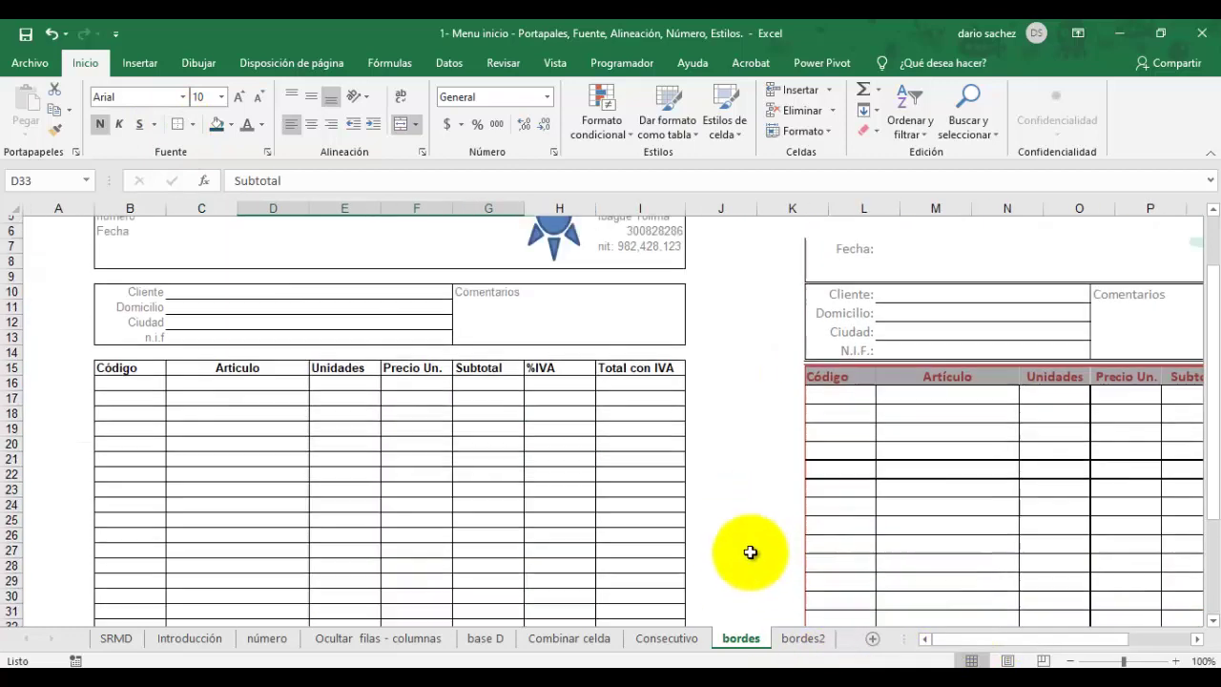
scroll(751, 552, "down", 2)
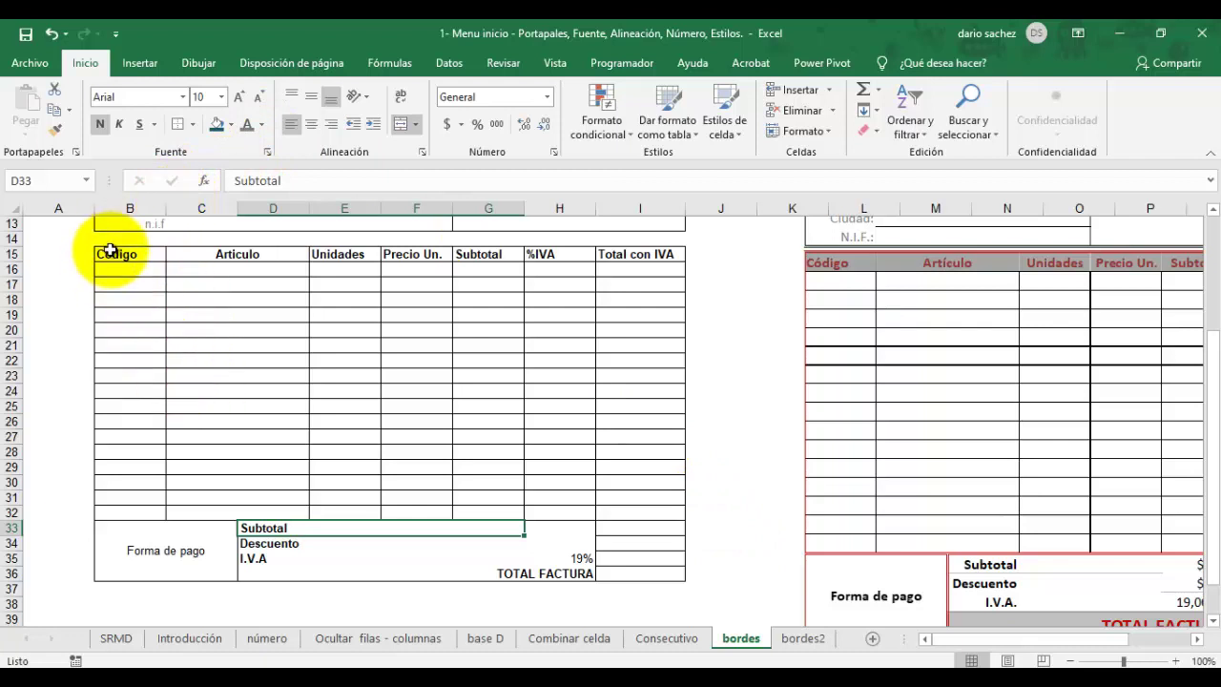
left_click_drag(110, 254, 626, 499)
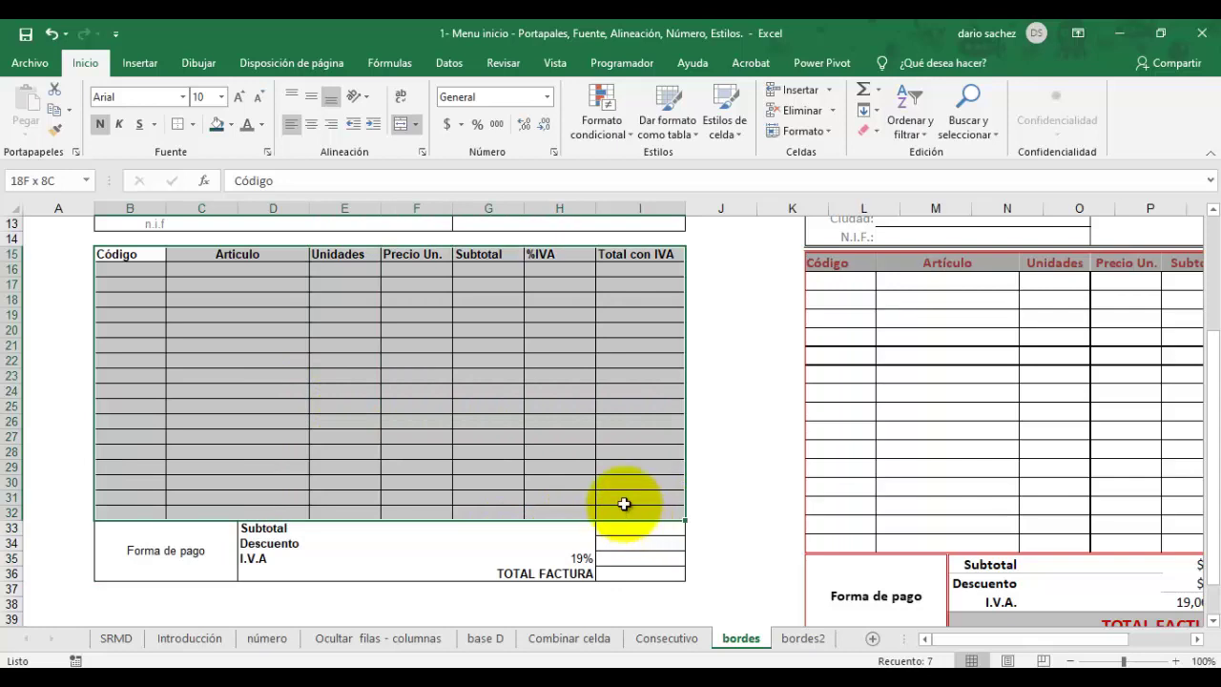
right_click(215, 367)
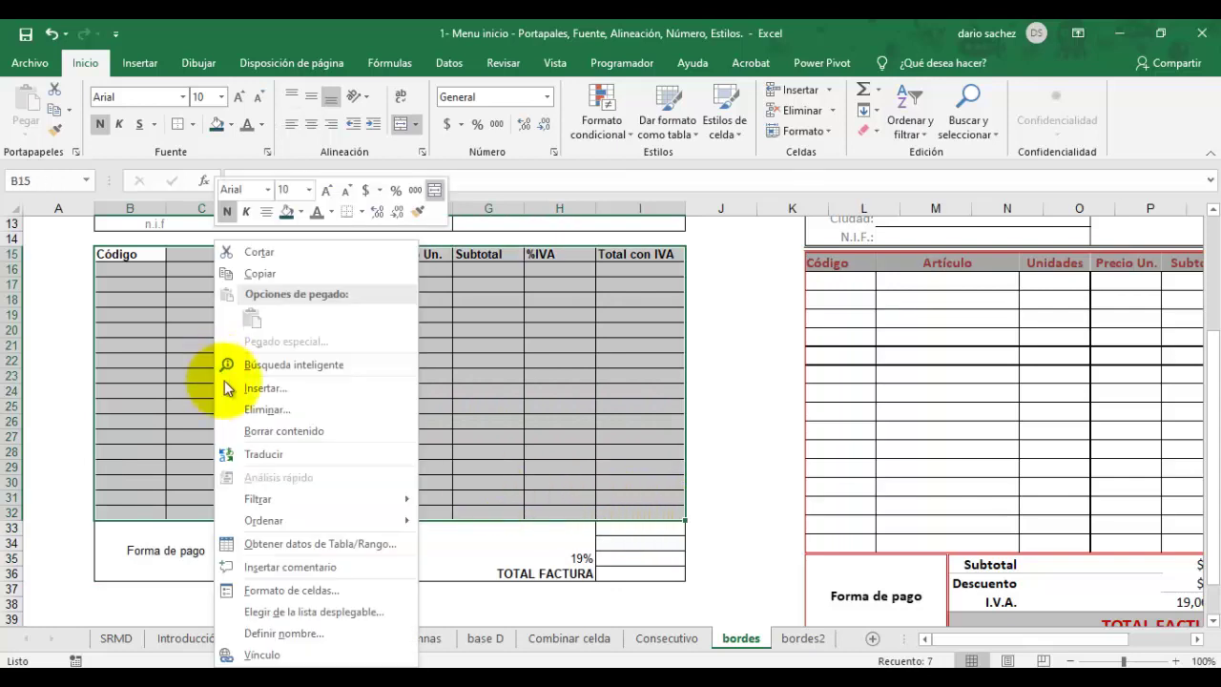
left_click(301, 591)
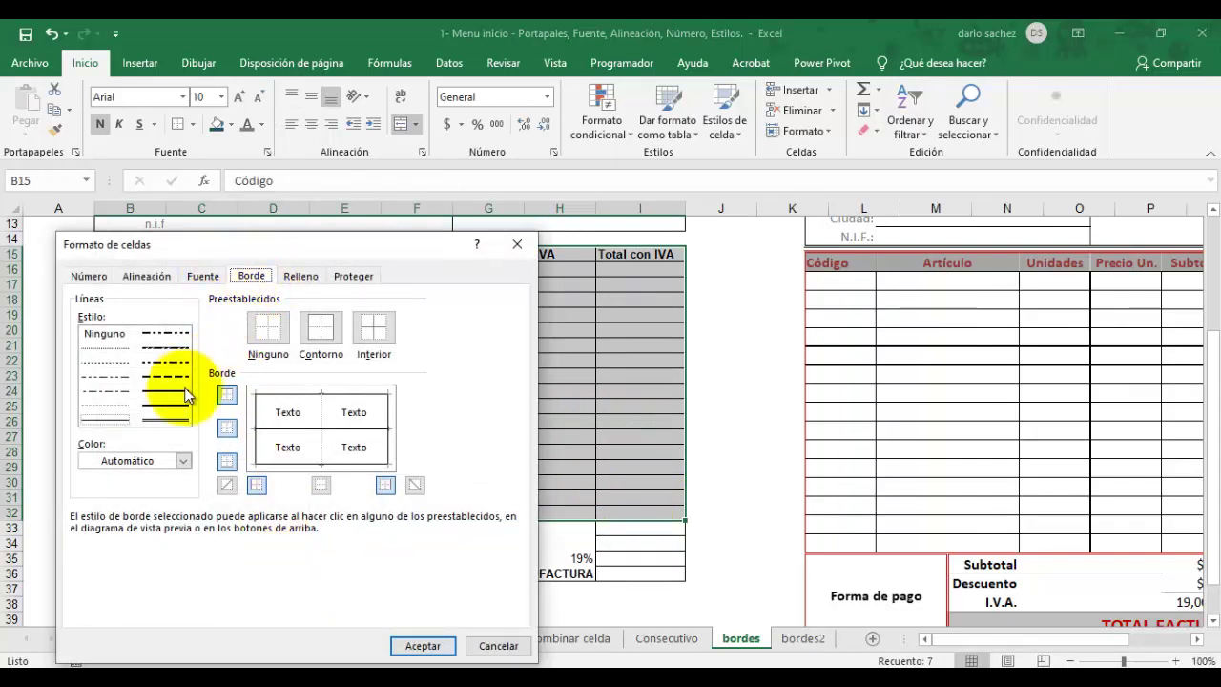
left_click(183, 461)
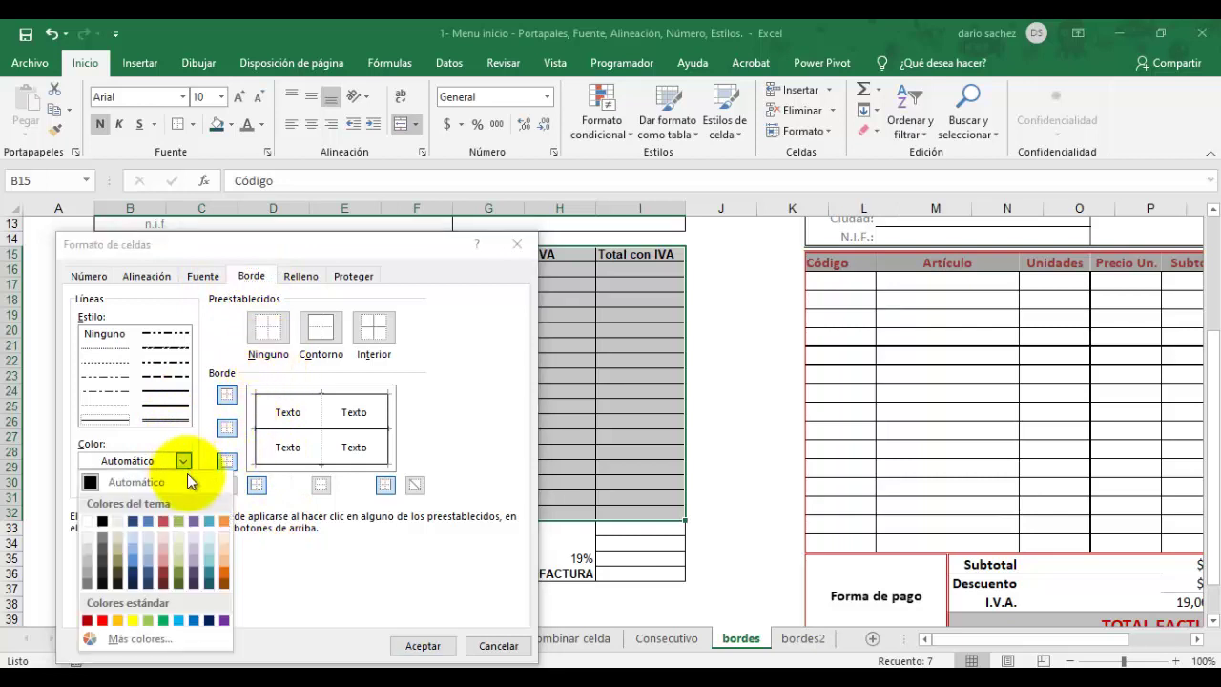
left_click(163, 579)
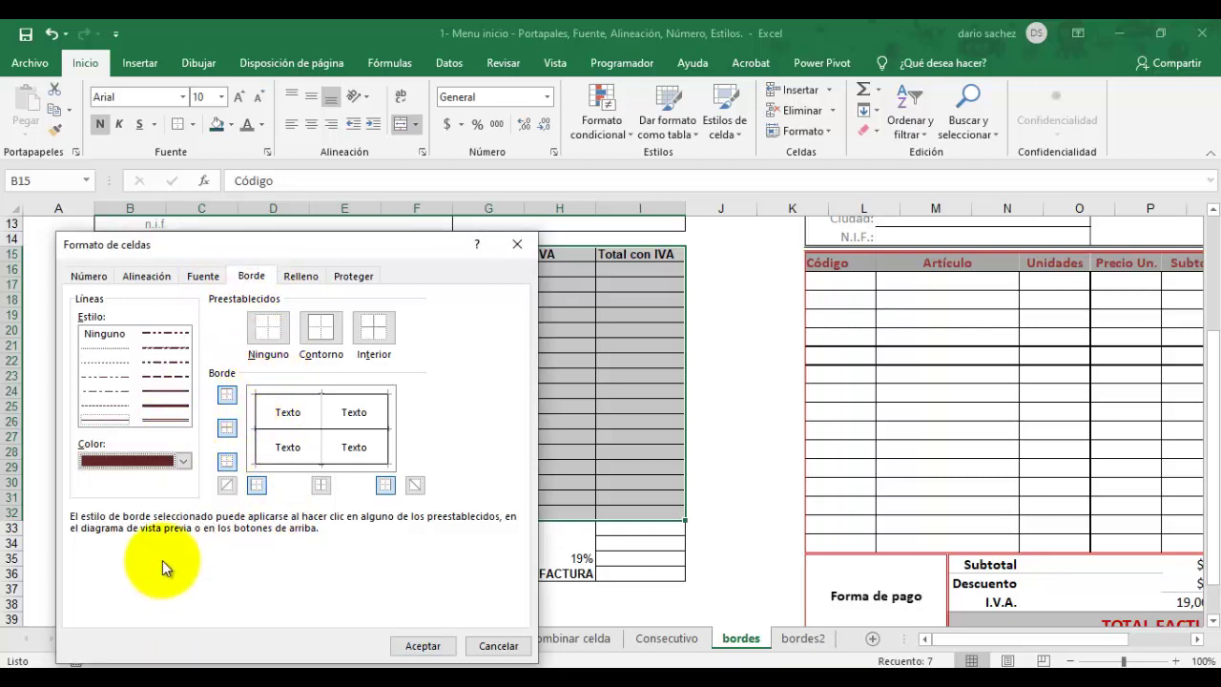
left_click(181, 460)
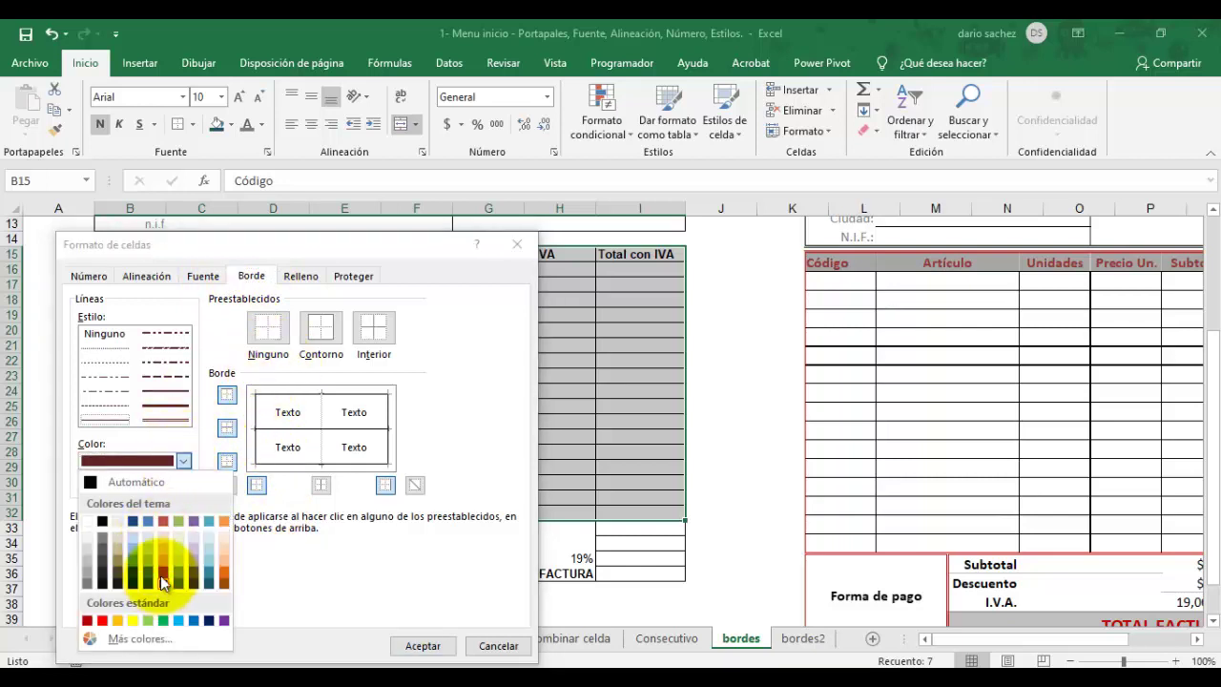
left_click(161, 570)
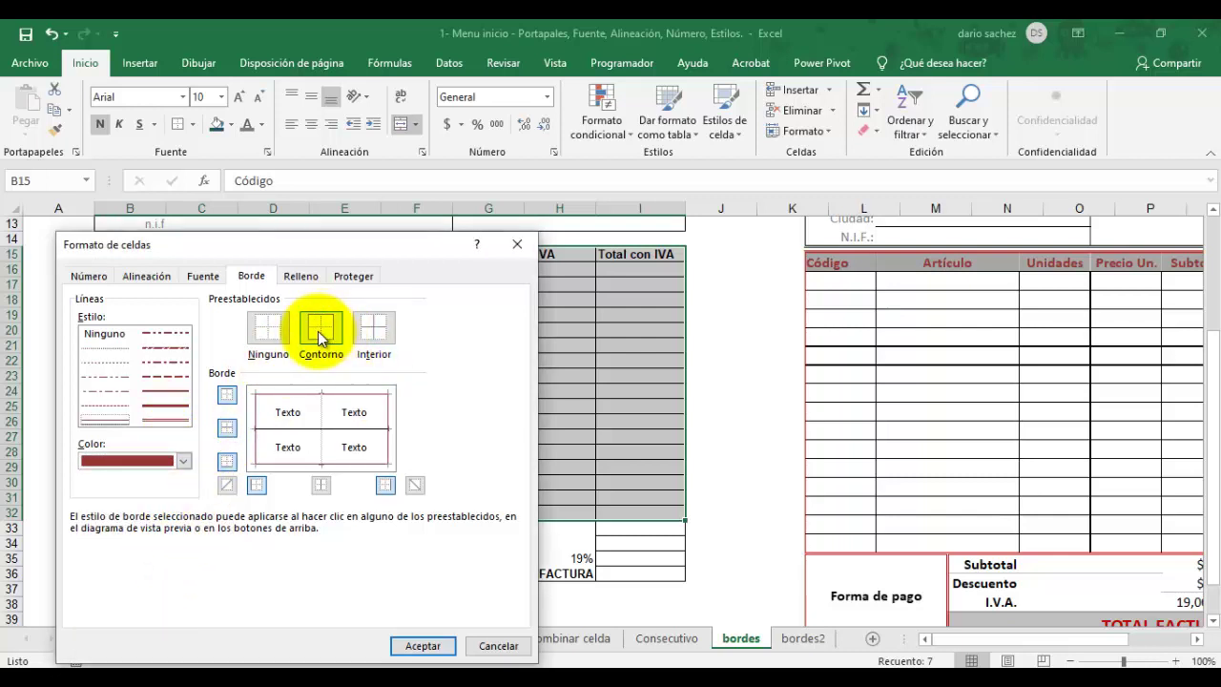
left_click(420, 647)
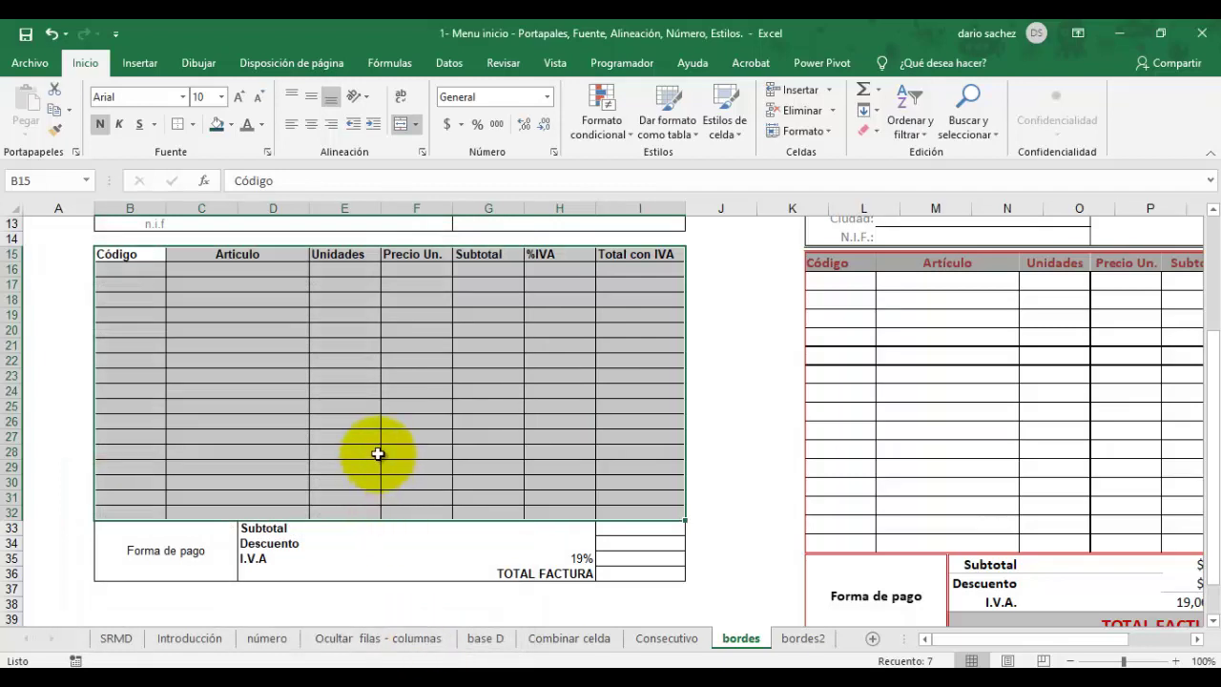
left_click(379, 453)
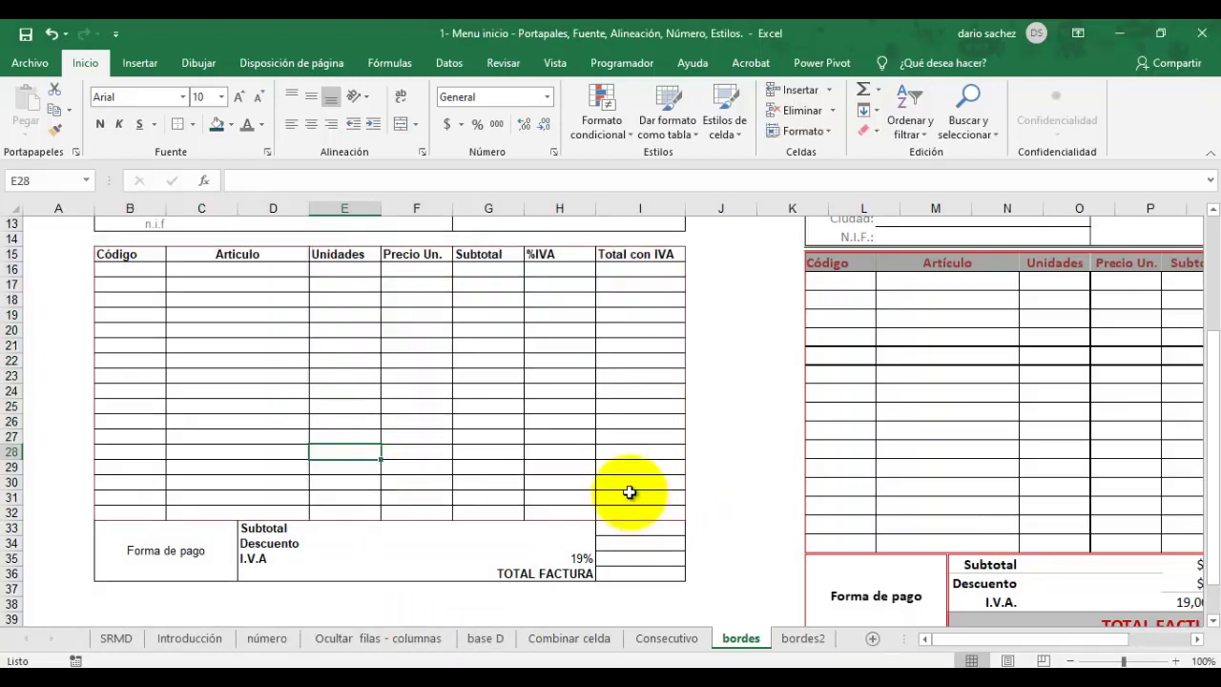
Step: Set the outline border of the items table B15:I32 to the standard red color
left_click_drag(633, 510, 138, 258)
right_click(163, 338)
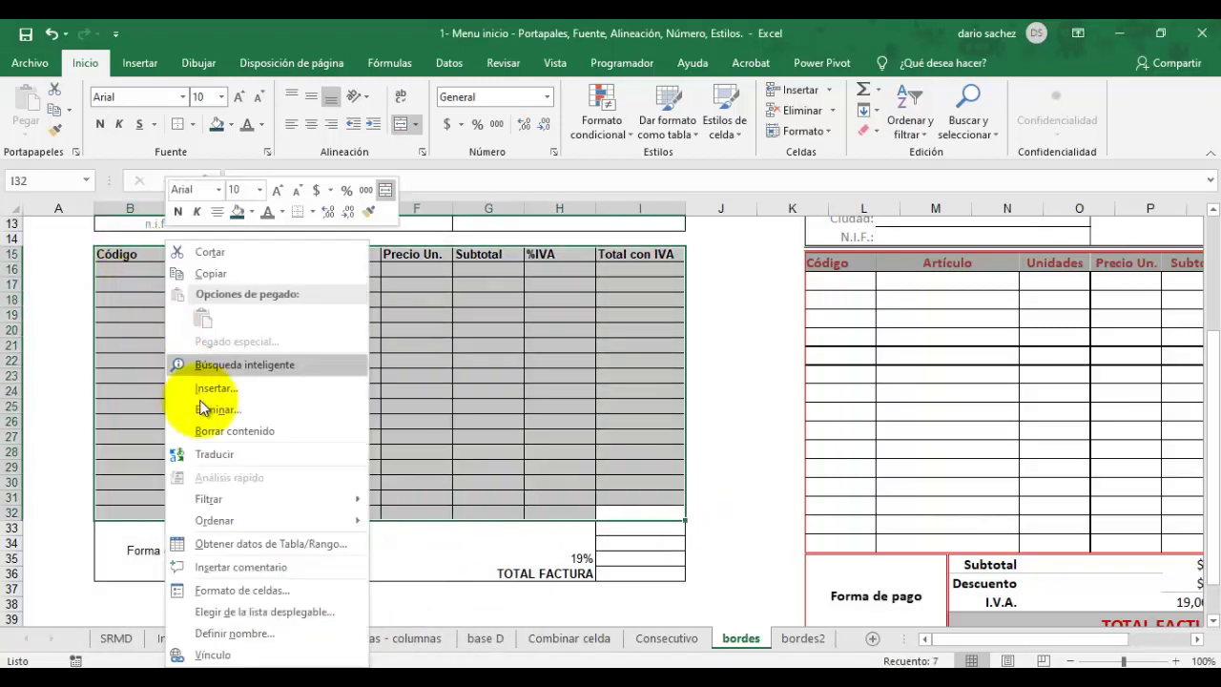
left_click(237, 587)
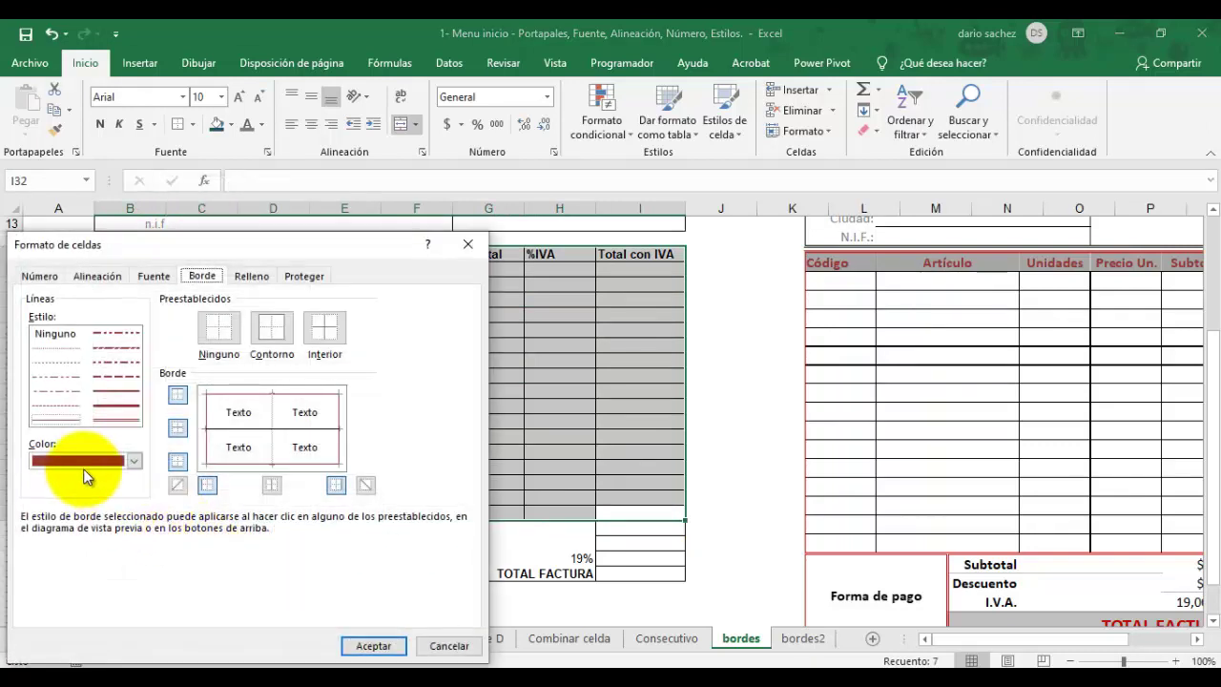
left_click(83, 461)
left_click(54, 620)
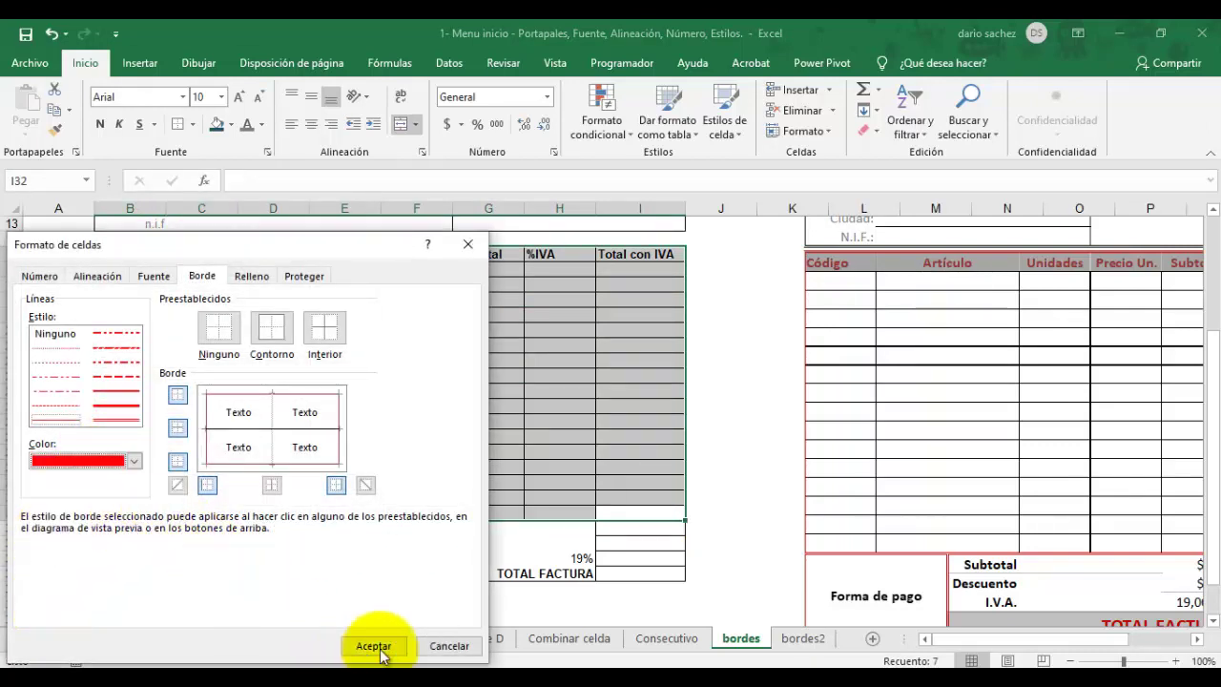
left_click(271, 327)
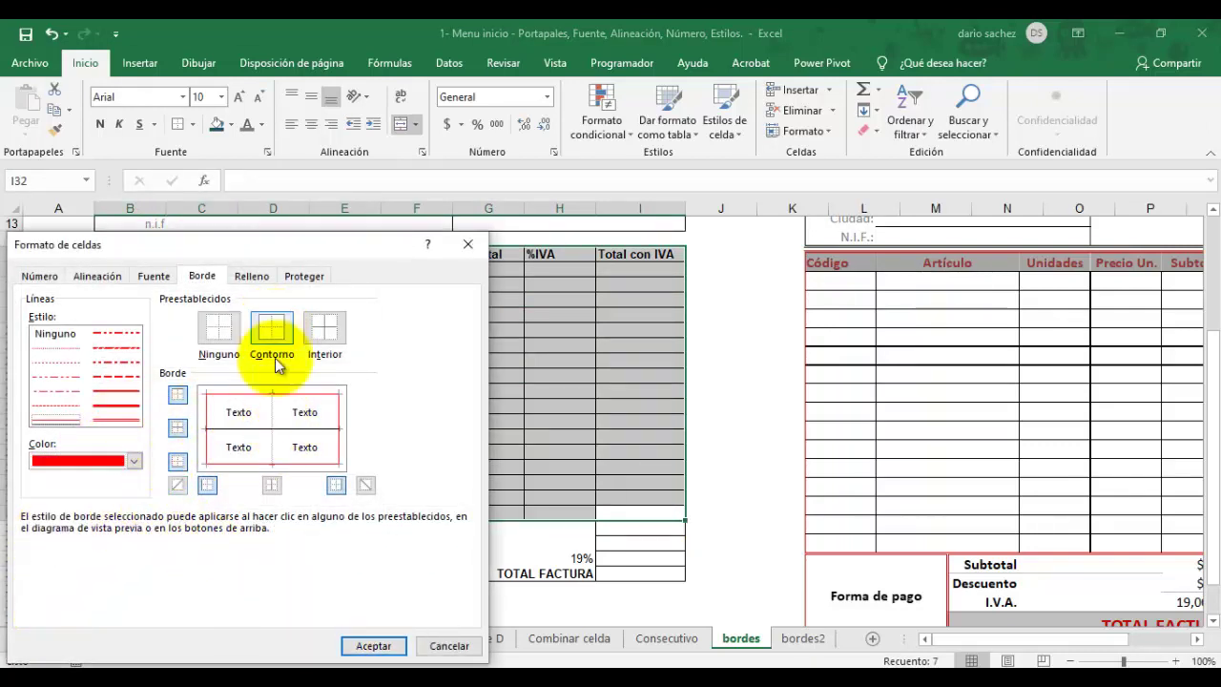
left_click(373, 646)
left_click(344, 423)
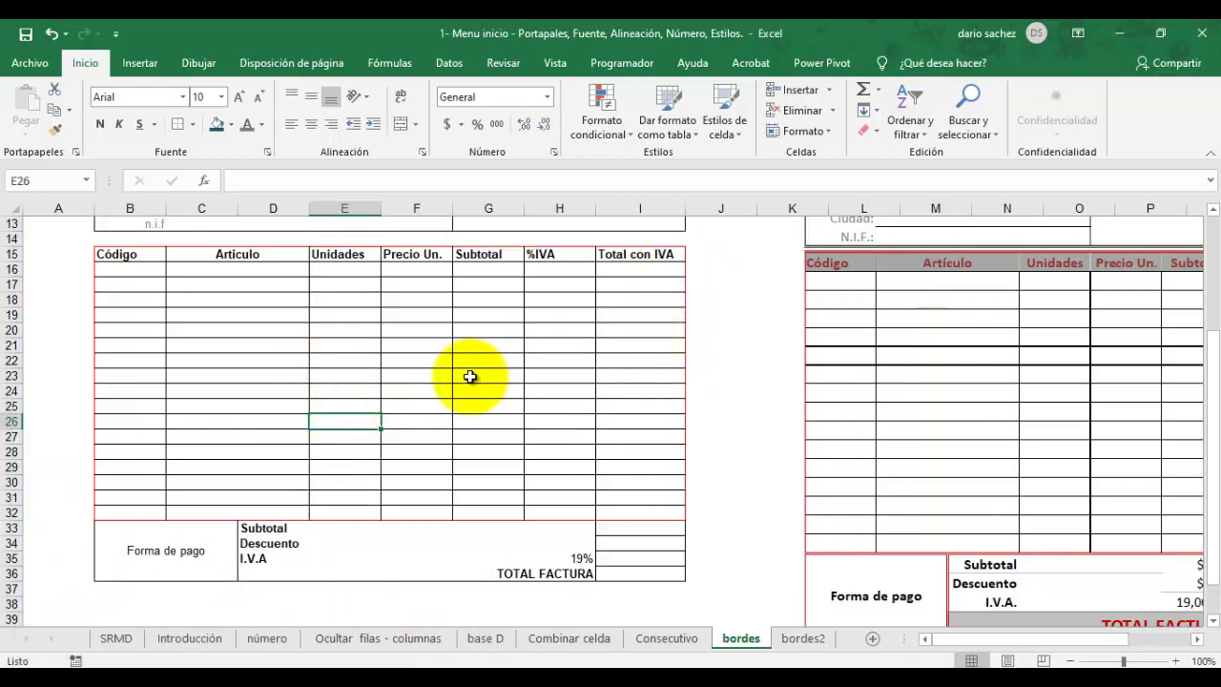
Step: Fill the items table header row B15:I15 with gray and set its font color to standard dark red
scroll(448, 372, "up", 2)
left_click(153, 340)
left_click_drag(152, 339, 640, 346)
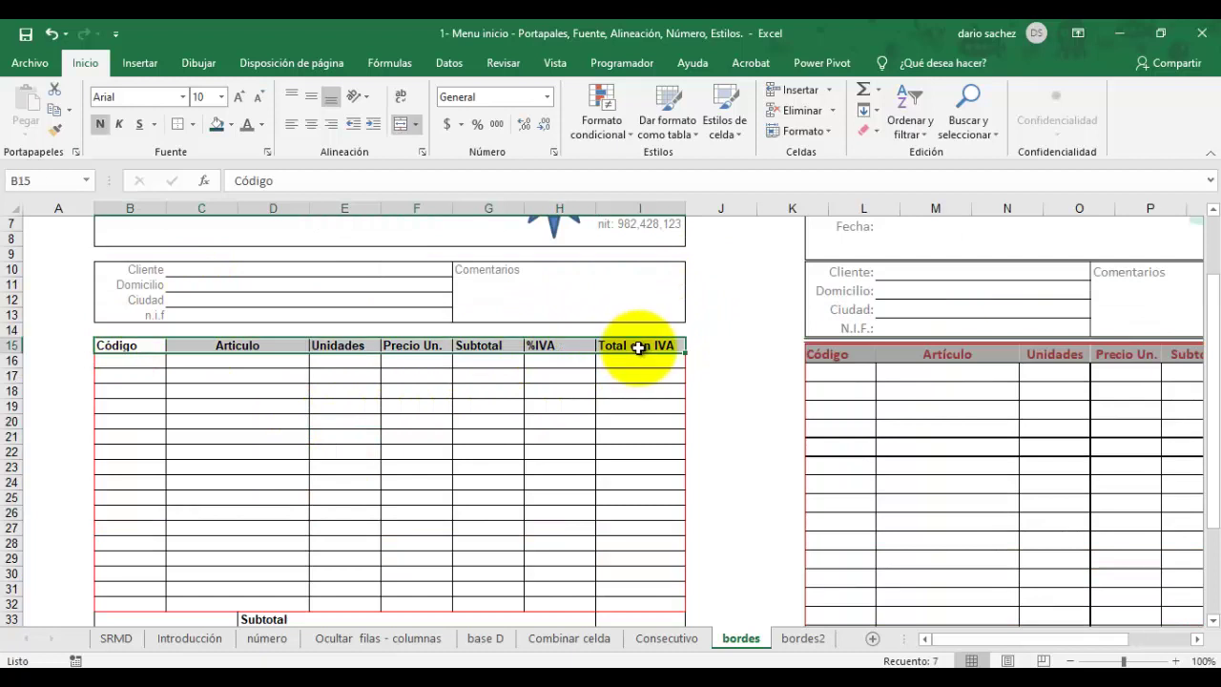
left_click(233, 128)
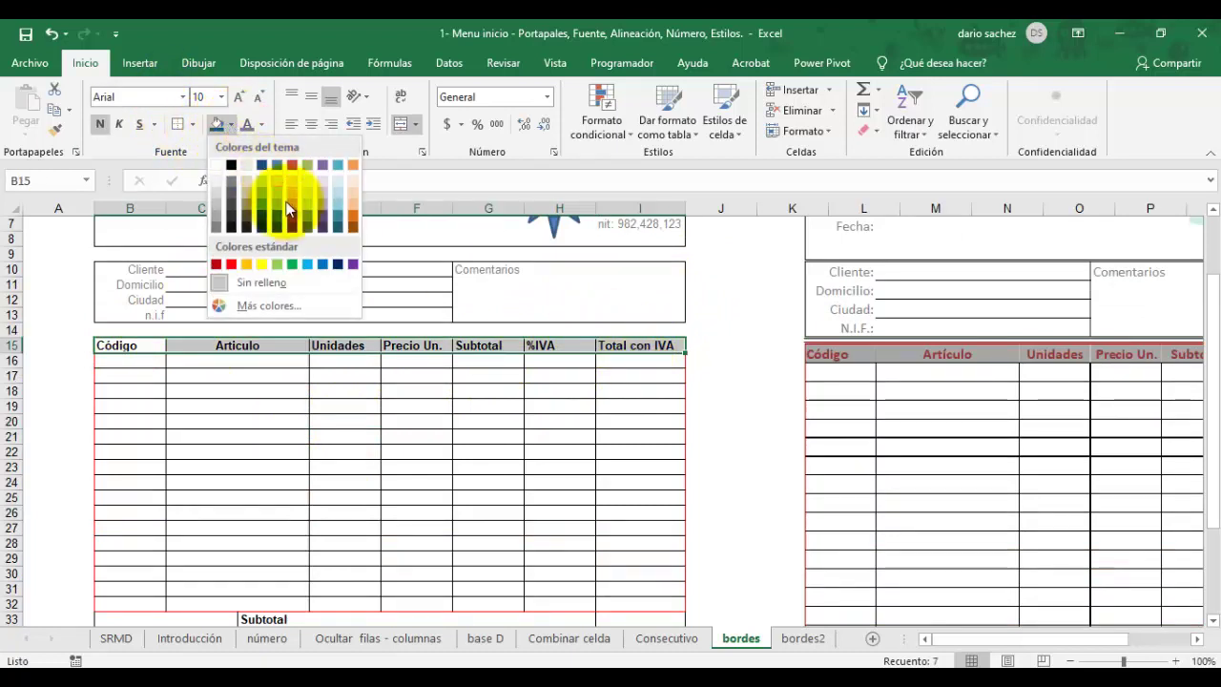
left_click(214, 203)
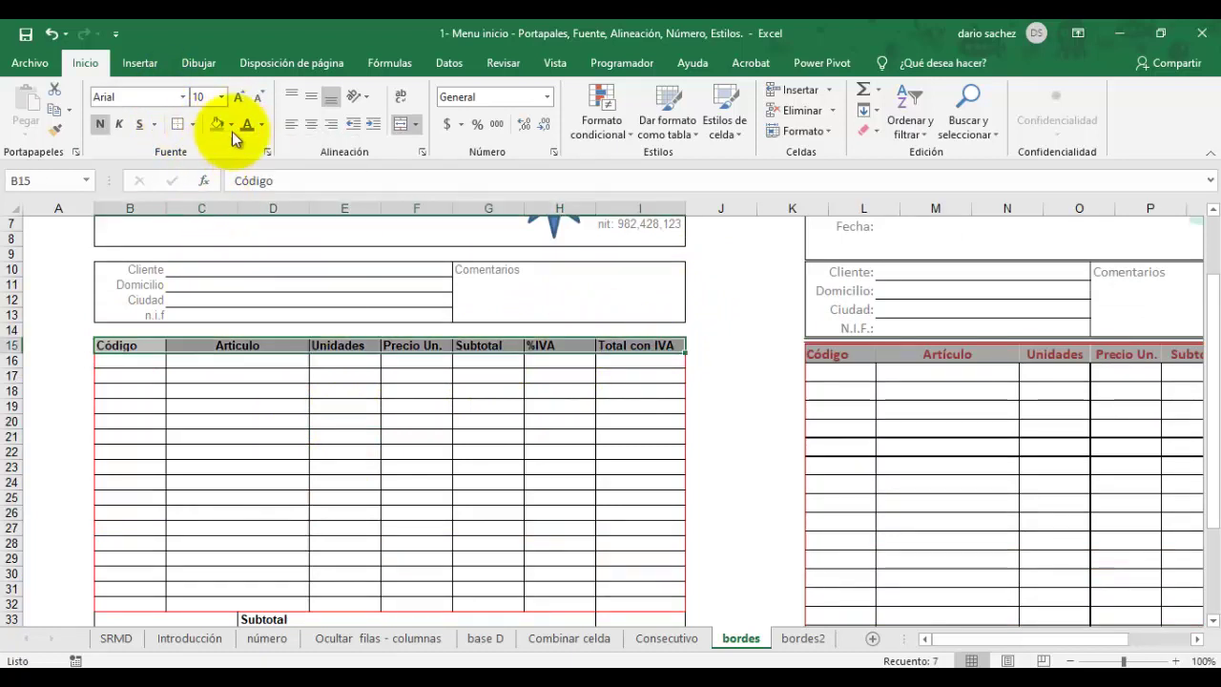
left_click(261, 124)
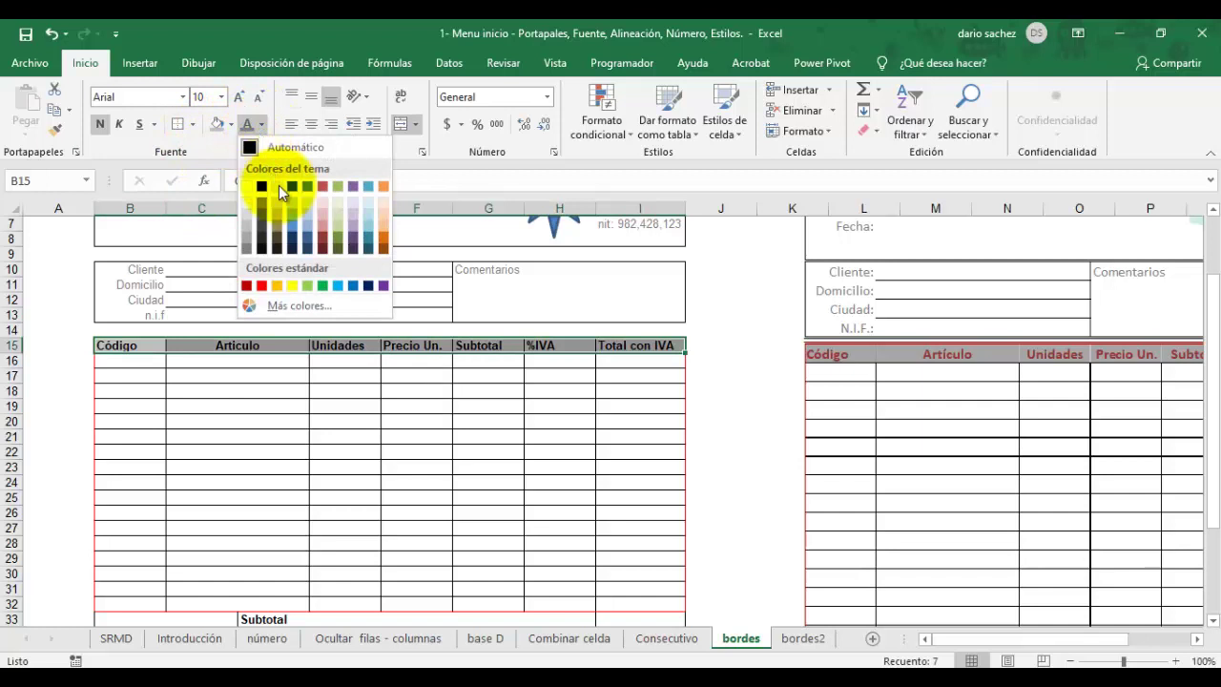
left_click(245, 286)
left_click(287, 414)
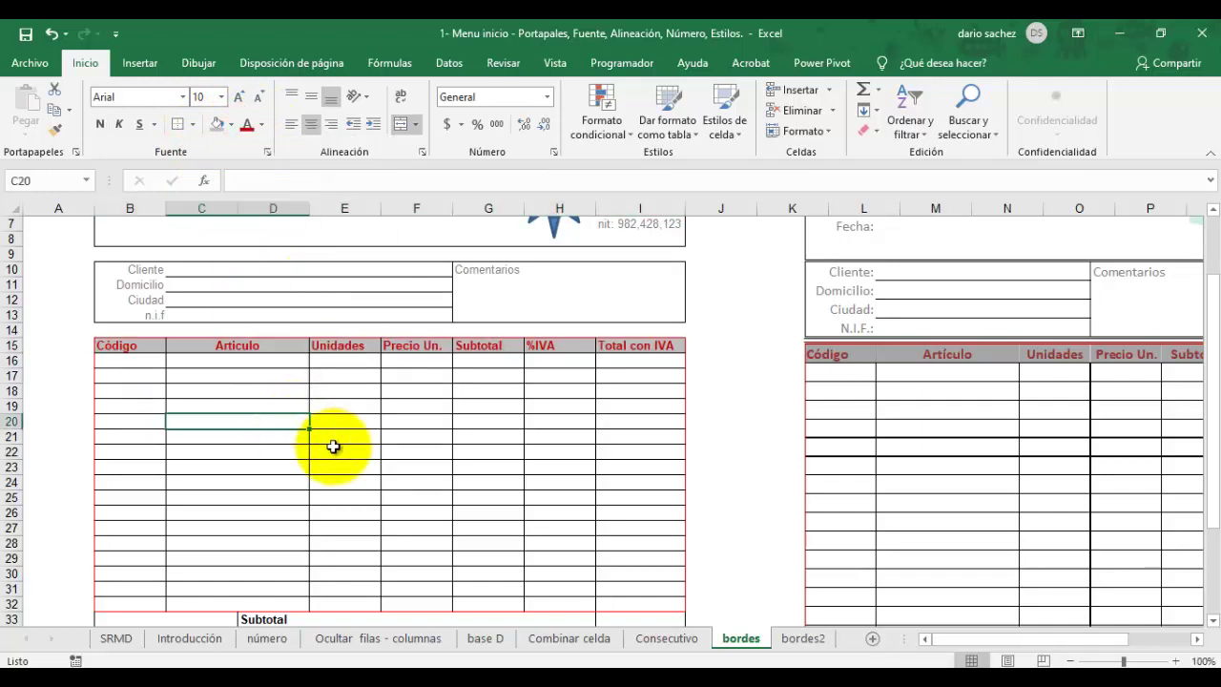
Step: Widen the sun logo shape slightly on its left side, toward the FACTURA title
scroll(334, 445, "up", 2)
left_click(524, 328)
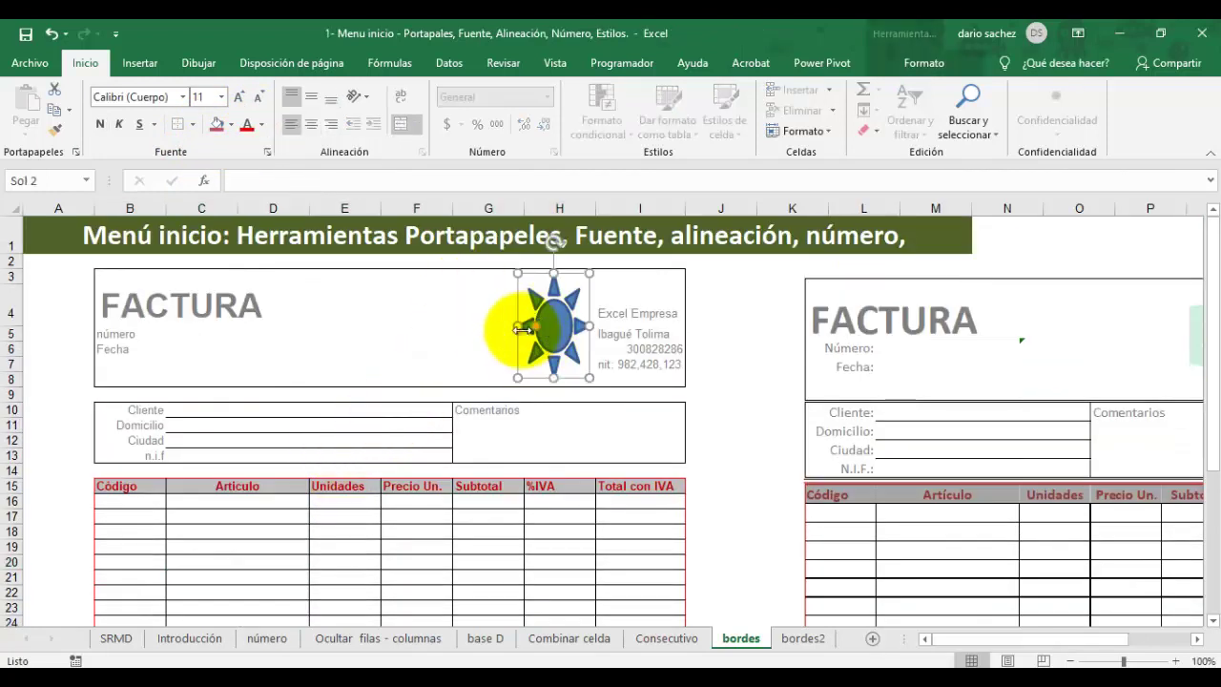
left_click_drag(512, 329, 494, 327)
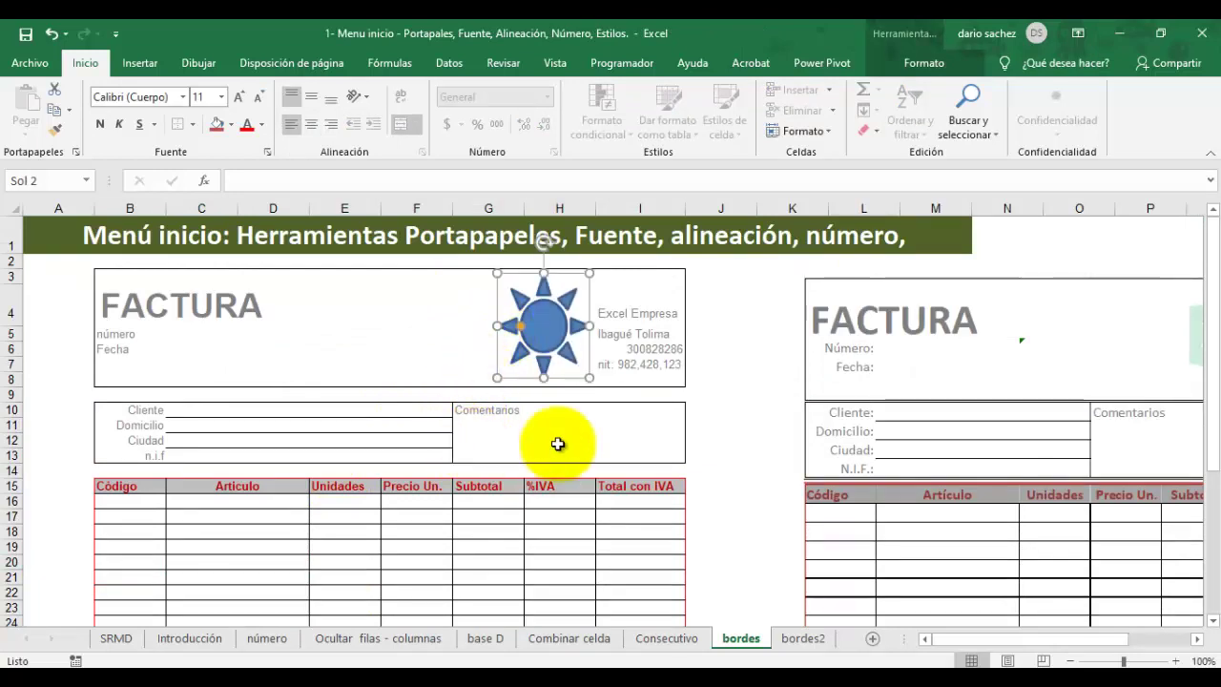
Step: Give the TOTAL FACTURA cell D36 a gray fill and dark red text
scroll(835, 517, "down", 4)
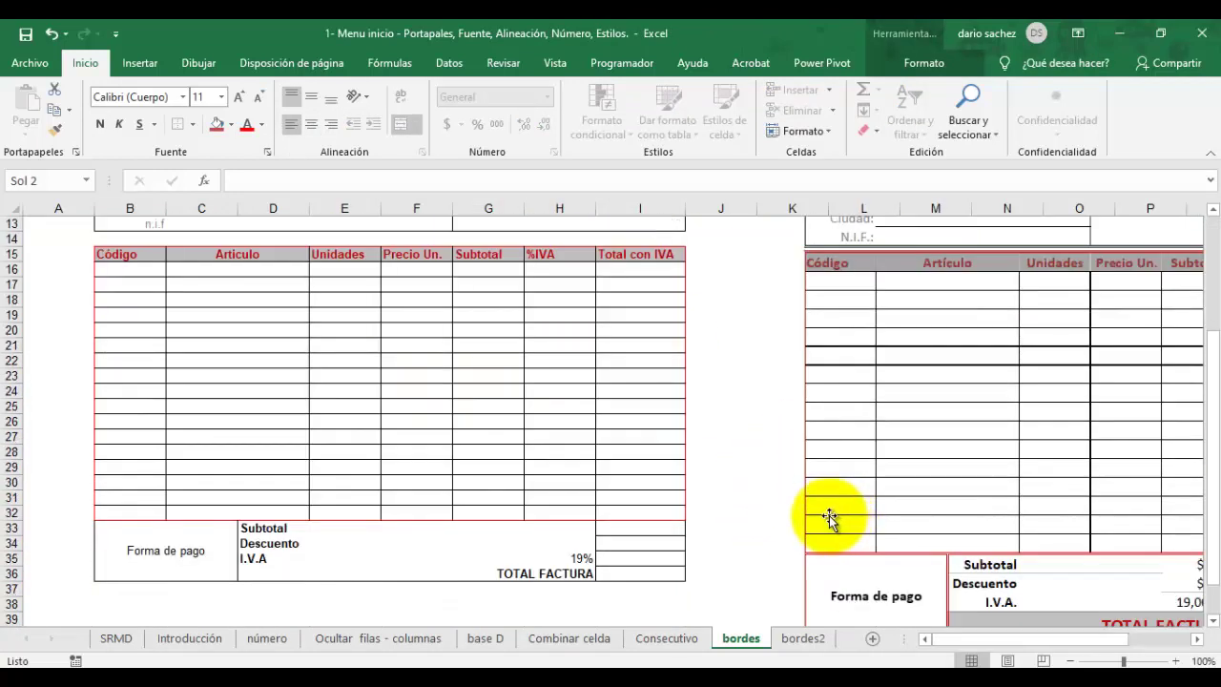
scroll(600, 517, "down", 4)
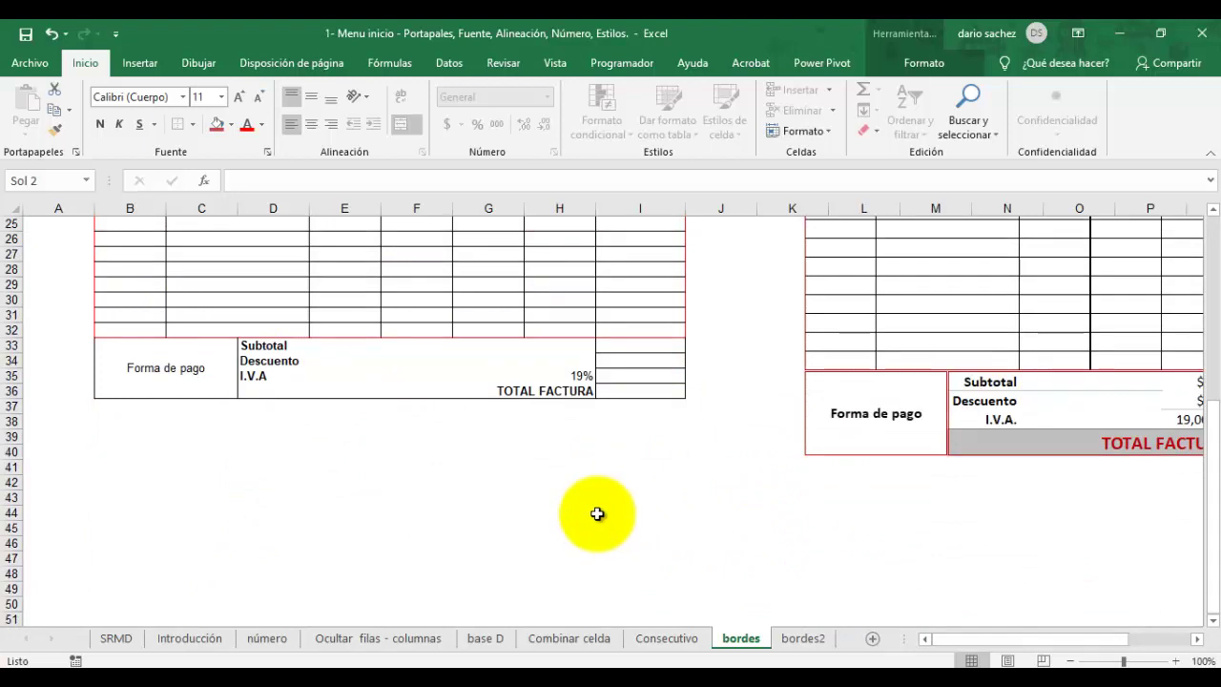
scroll(597, 514, "up", 1)
left_click(363, 437)
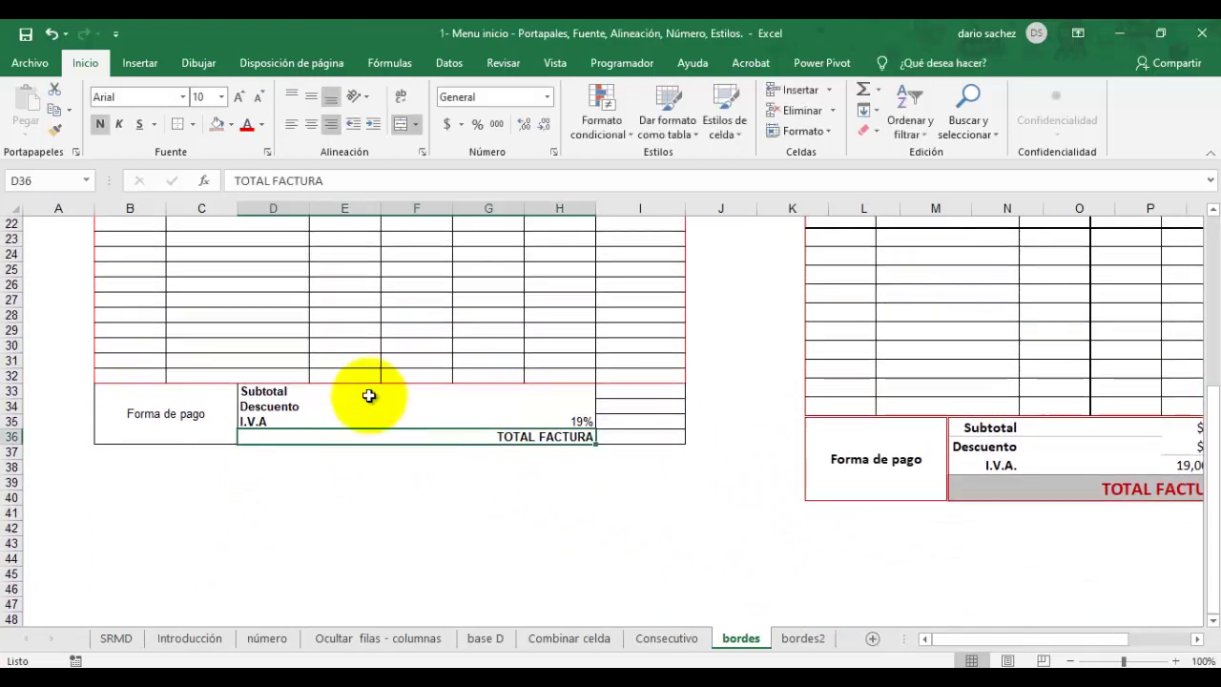
left_click(246, 124)
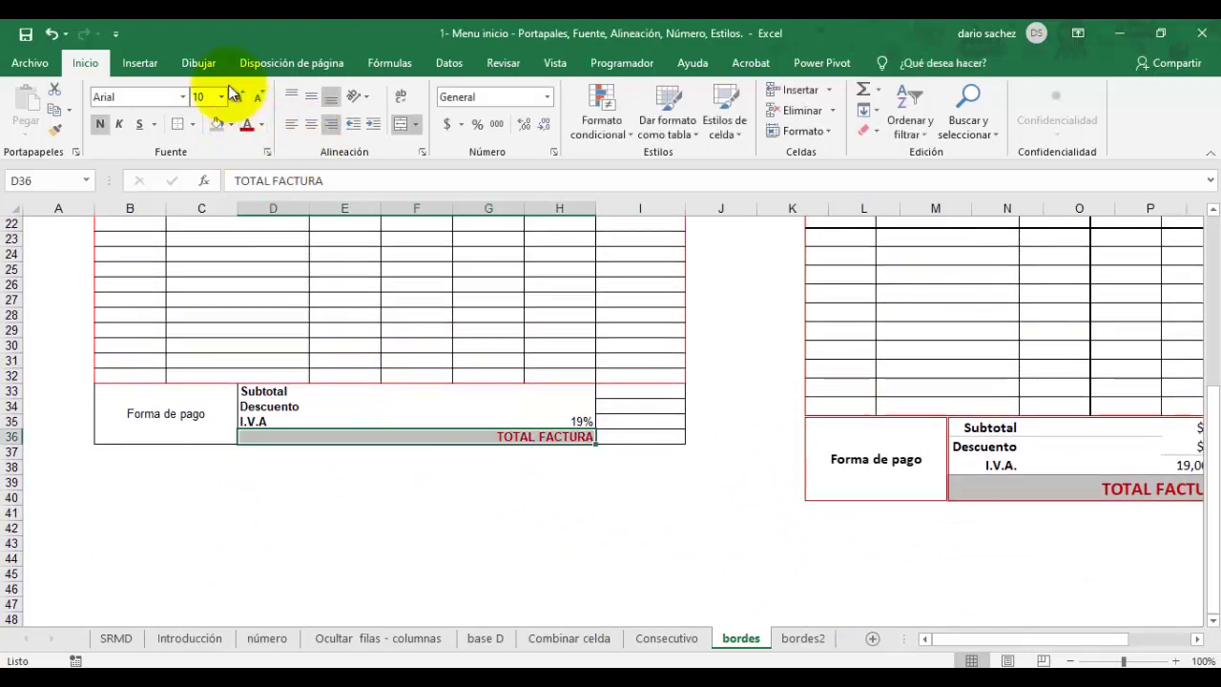
Step: Increase the TOTAL FACTURA label's font size to 20
left_click(238, 98)
left_click(237, 100)
left_click(235, 99)
left_click(236, 99)
left_click(235, 99)
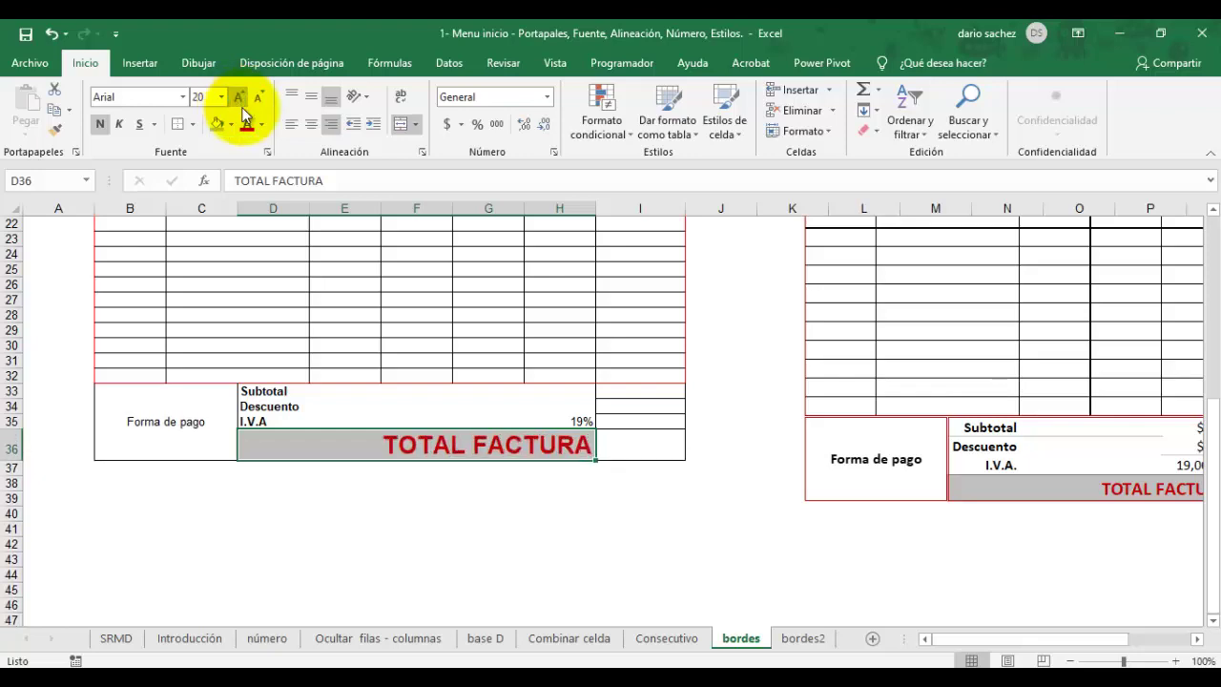
left_click(415, 572)
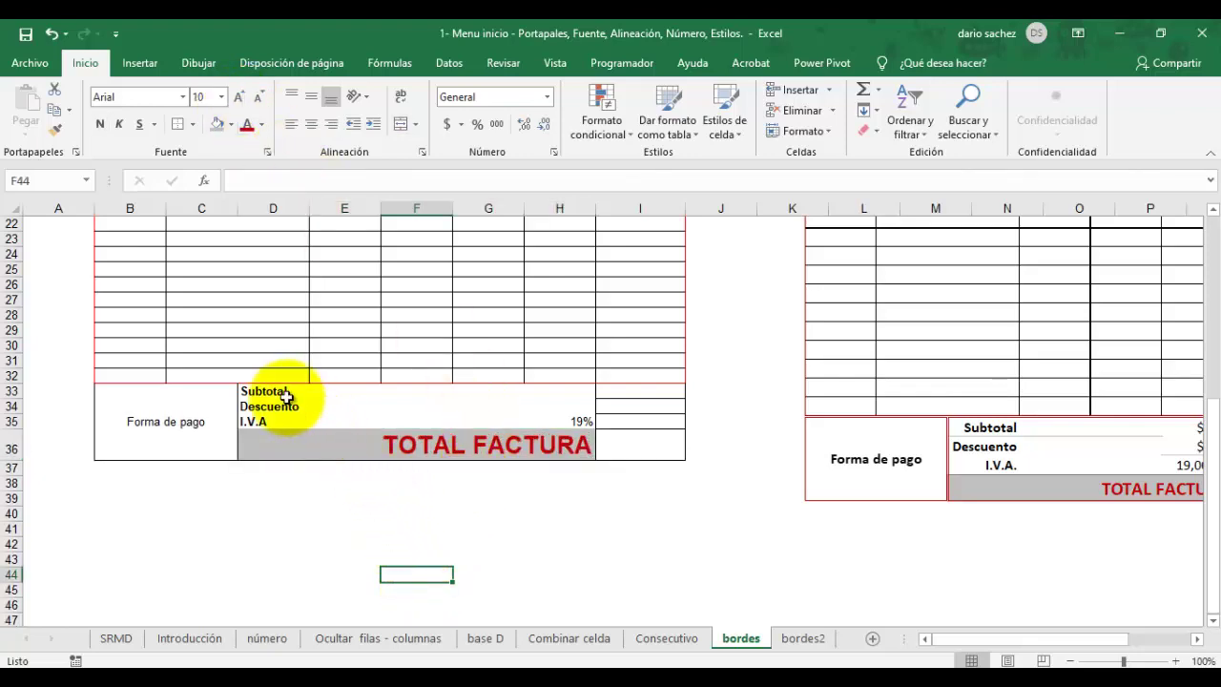
scroll(503, 492, "up", 7)
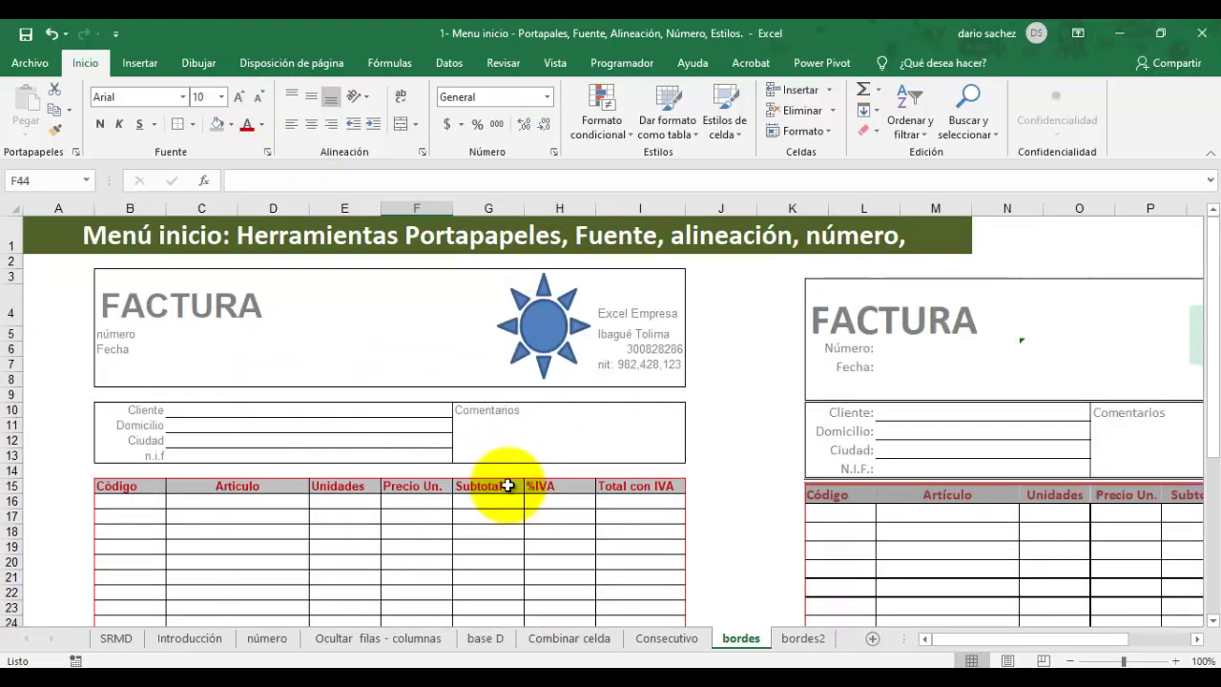
Step: Review the finished invoice from header to TOTAL FACTURA row against the sample beside it on the bordes sheet
scroll(507, 486, "down", 4)
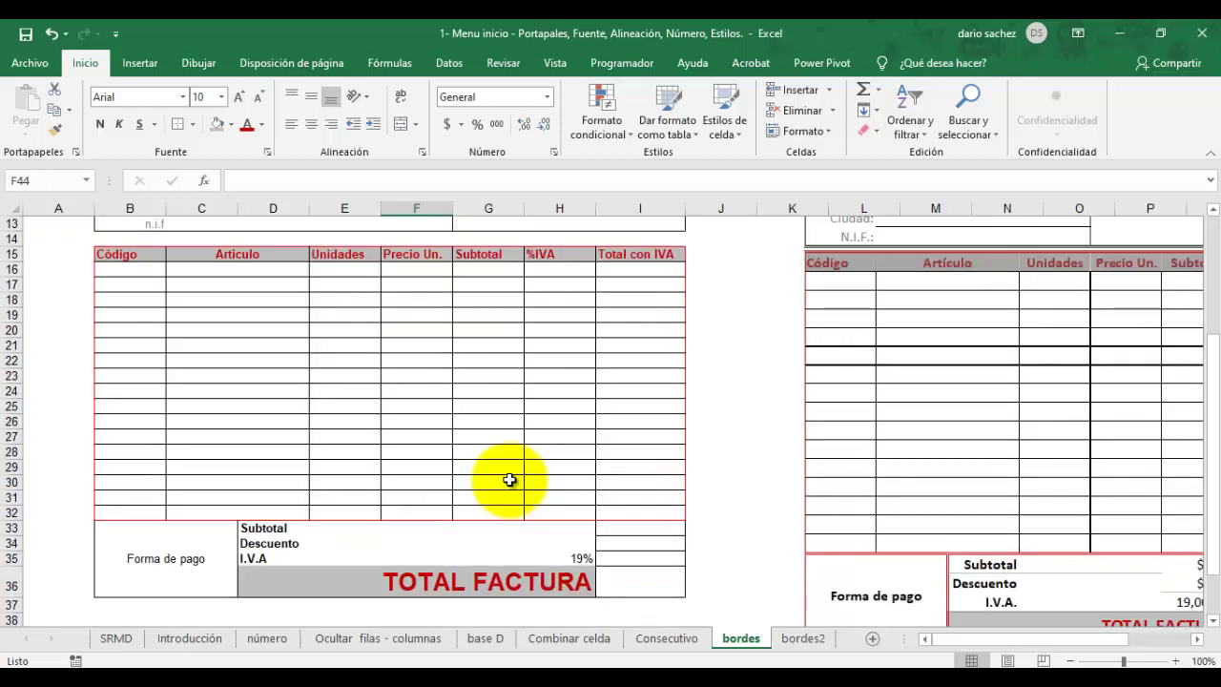
scroll(509, 480, "up", 4)
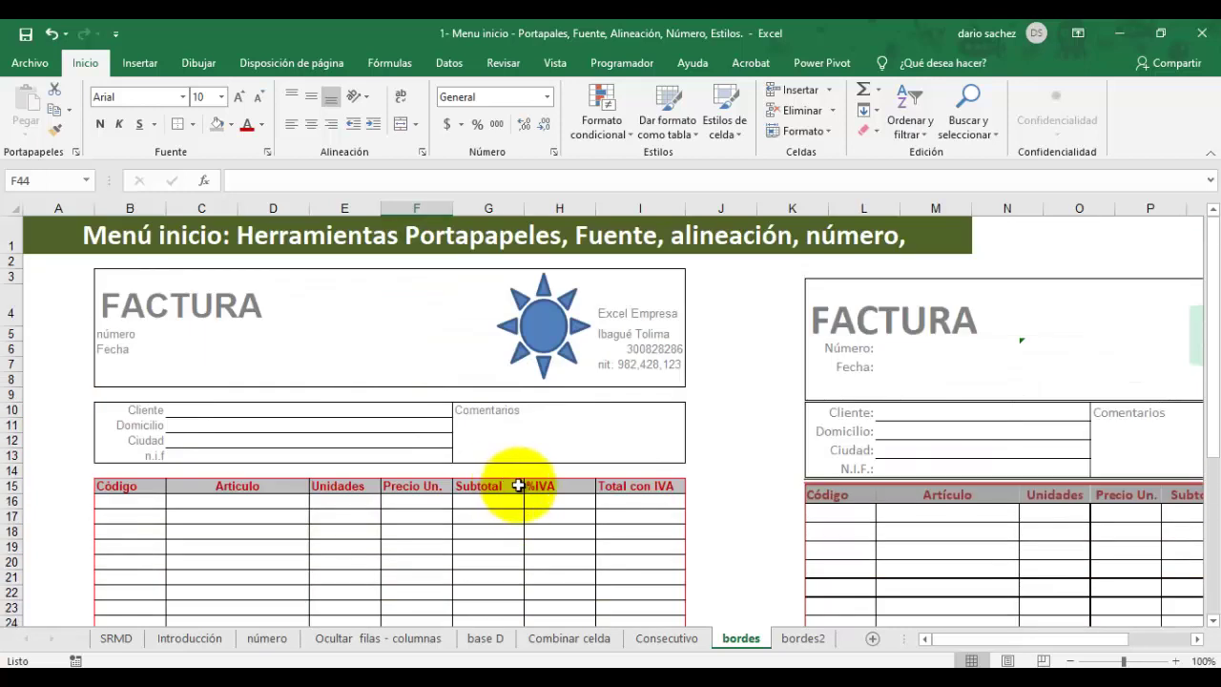
scroll(518, 488, "down", 3)
scroll(517, 490, "up", 3)
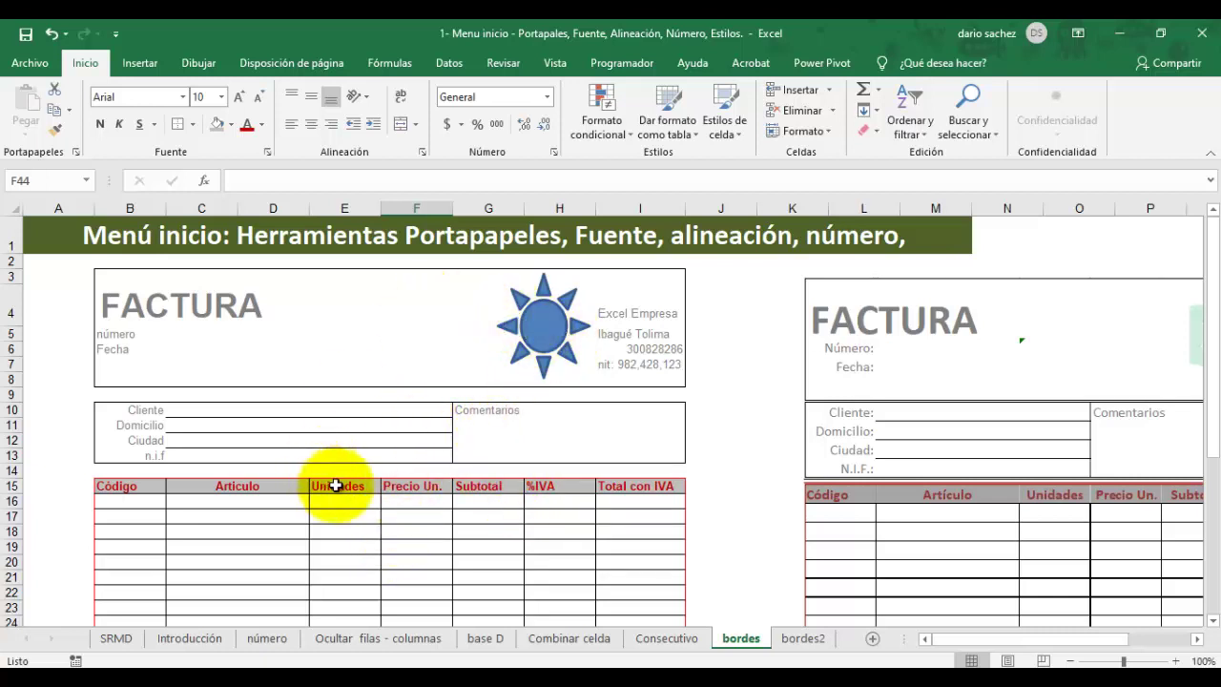
scroll(342, 487, "down", 3)
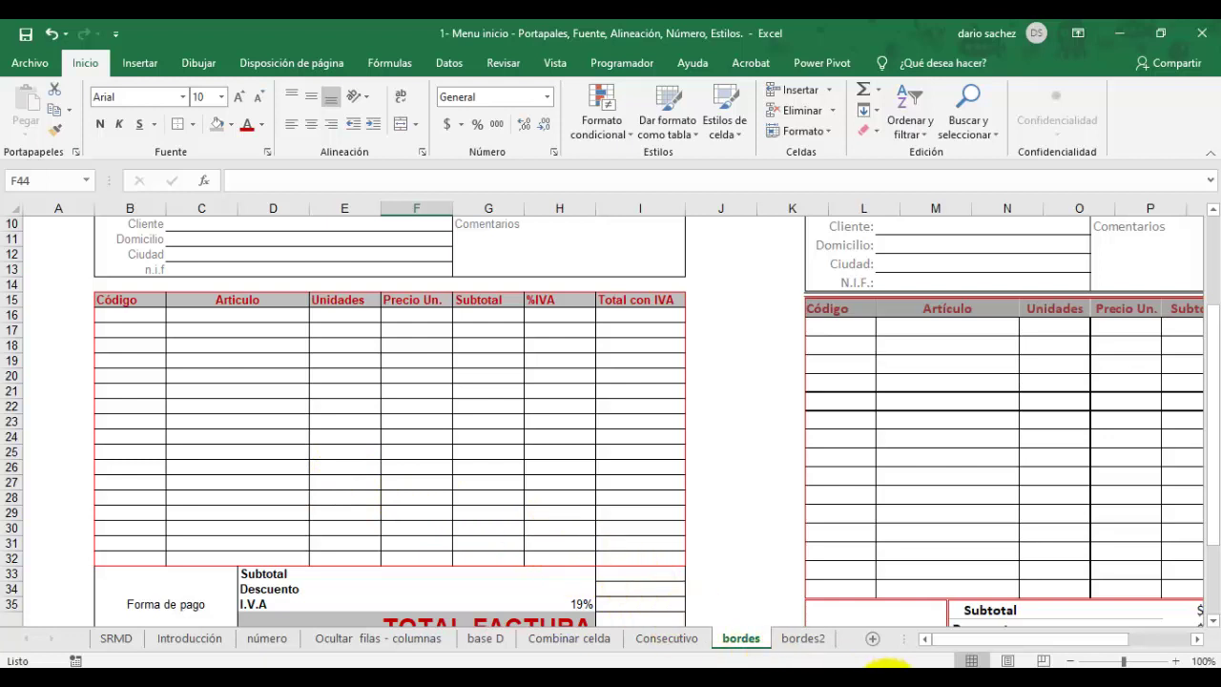
Step: Open the bordes2 sheet and examine the Hoja Cuadriculada and Hoja Rayada samples
left_click(806, 639)
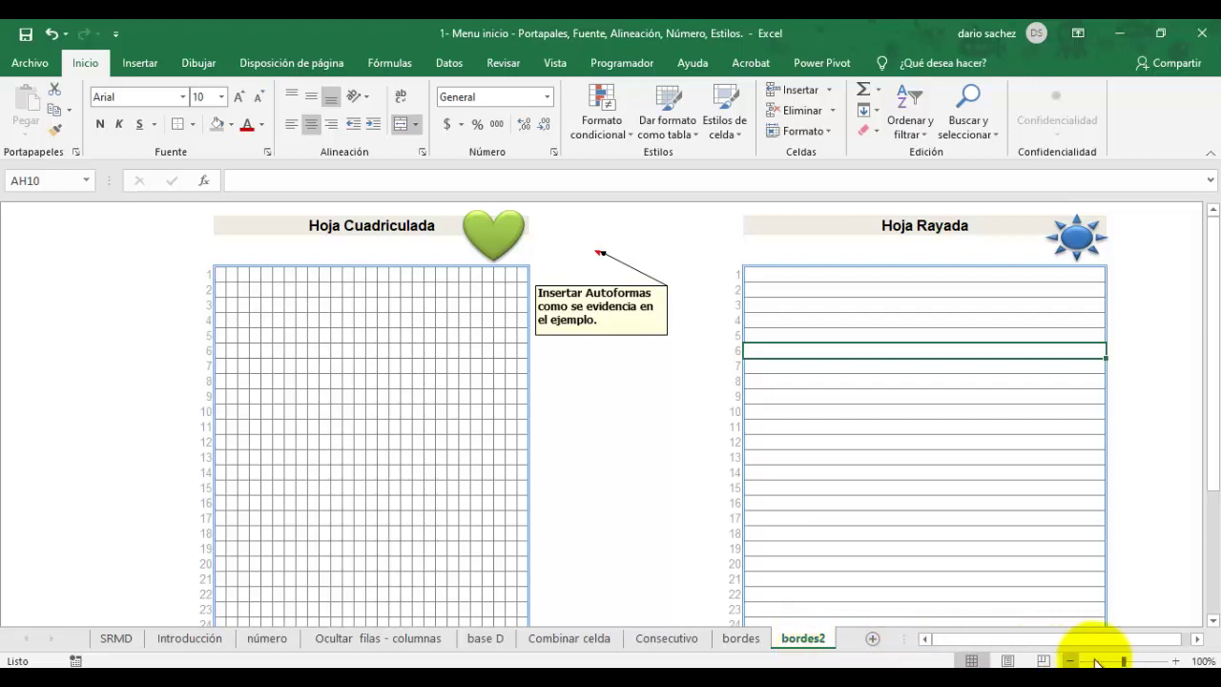
left_click(1197, 639)
left_click(1196, 640)
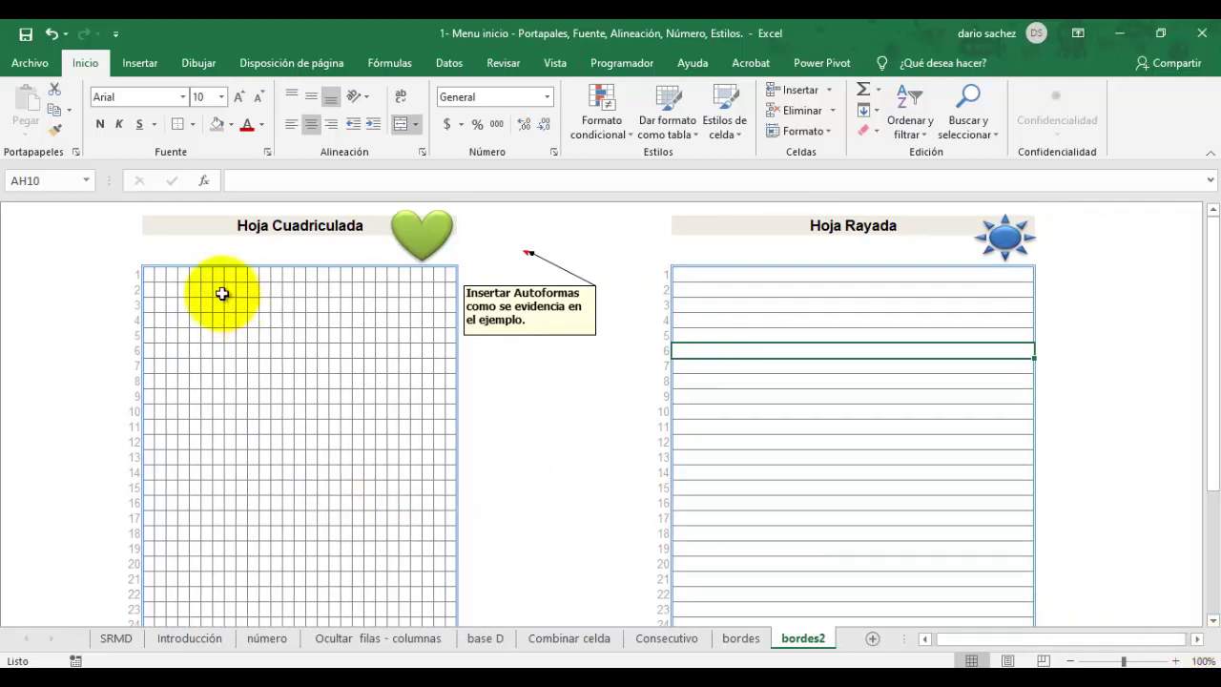
left_click_drag(156, 226, 389, 313)
left_click(334, 395)
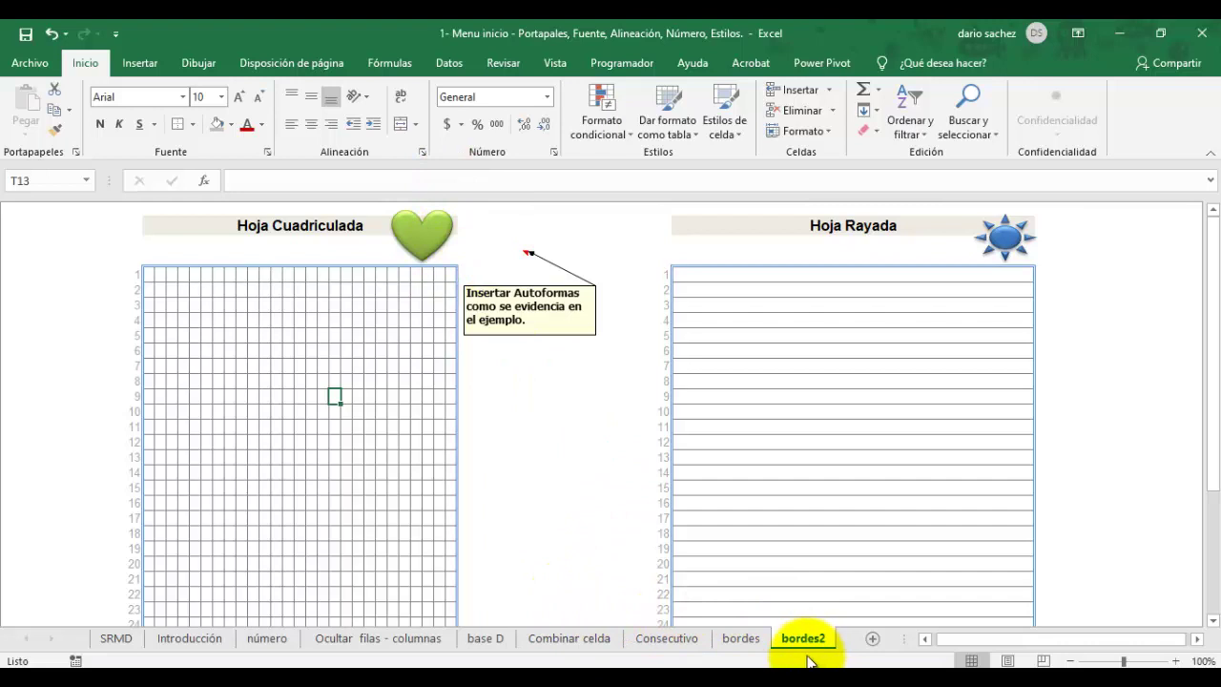
Step: Add a new worksheet after bordes2 and name it Rayados
left_click(873, 638)
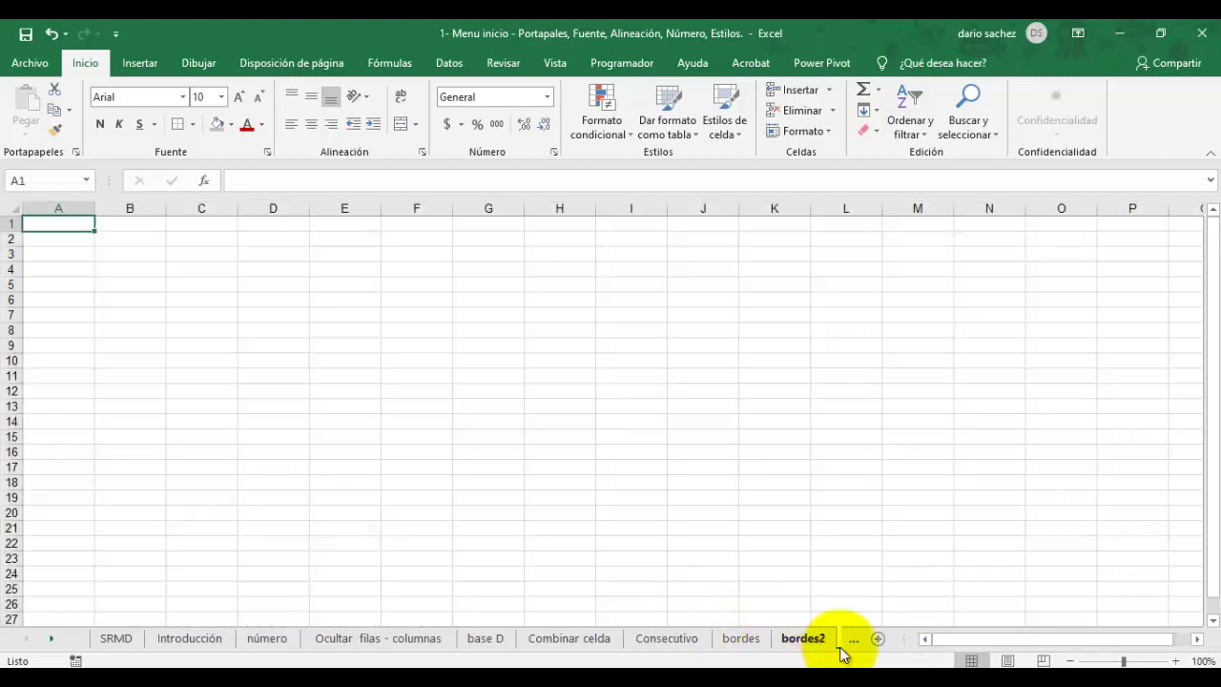
left_click(845, 639)
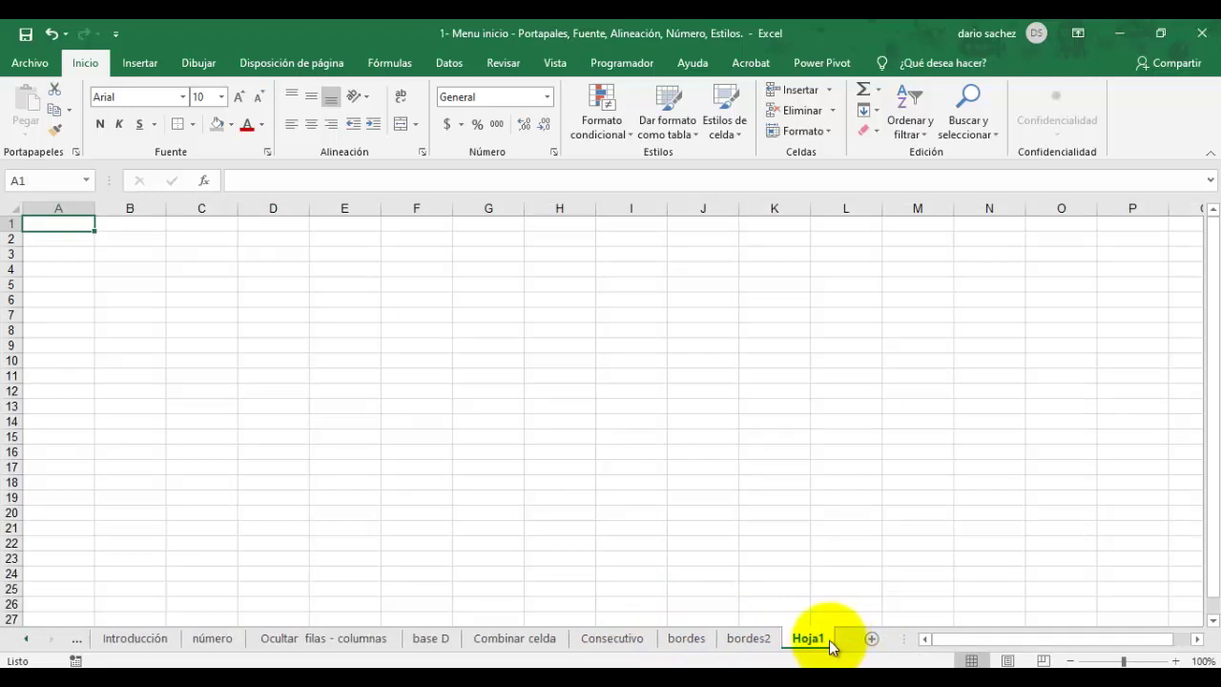
double_click(824, 641)
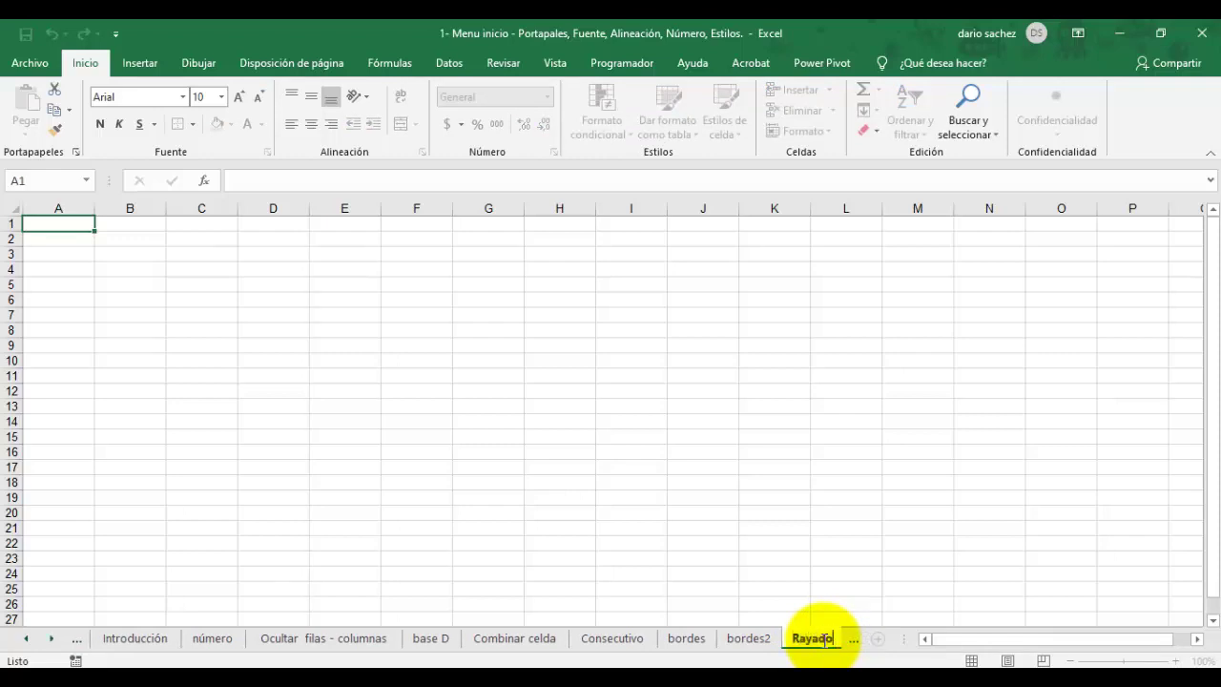
key("Return")
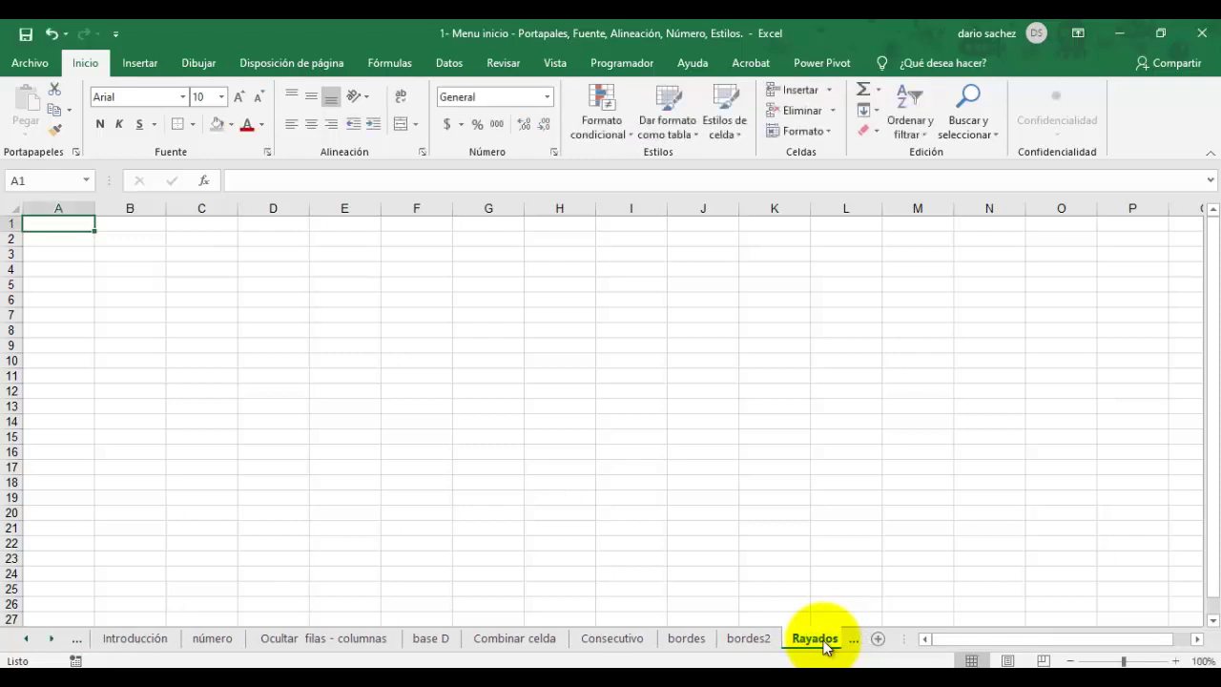
Step: Check the bordes2 sample, then narrow columns C through AI on the Rayados sheet to form small grid squares
left_click(767, 638)
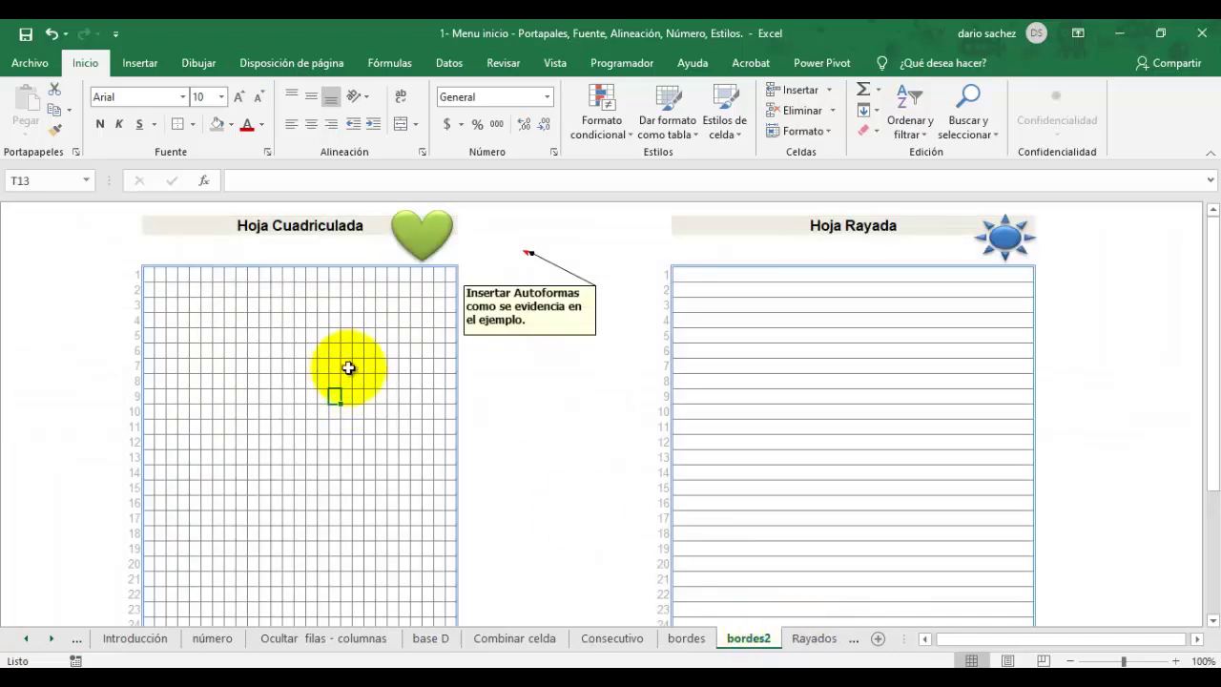
left_click(813, 638)
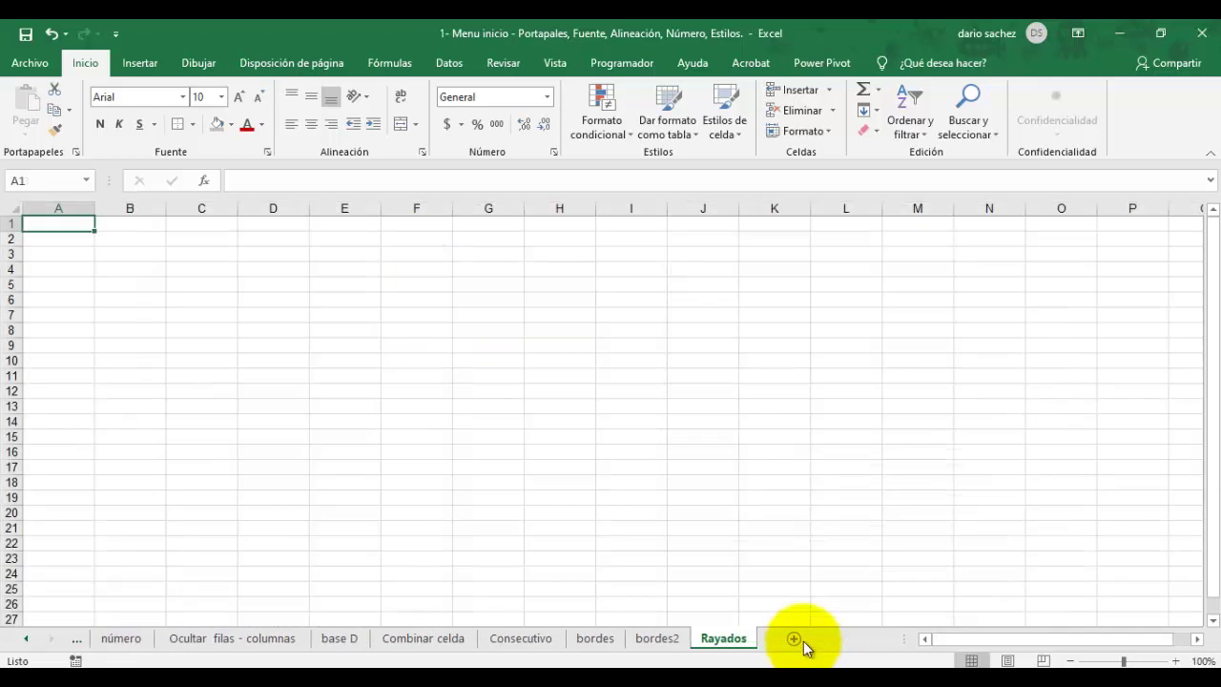
left_click(217, 207)
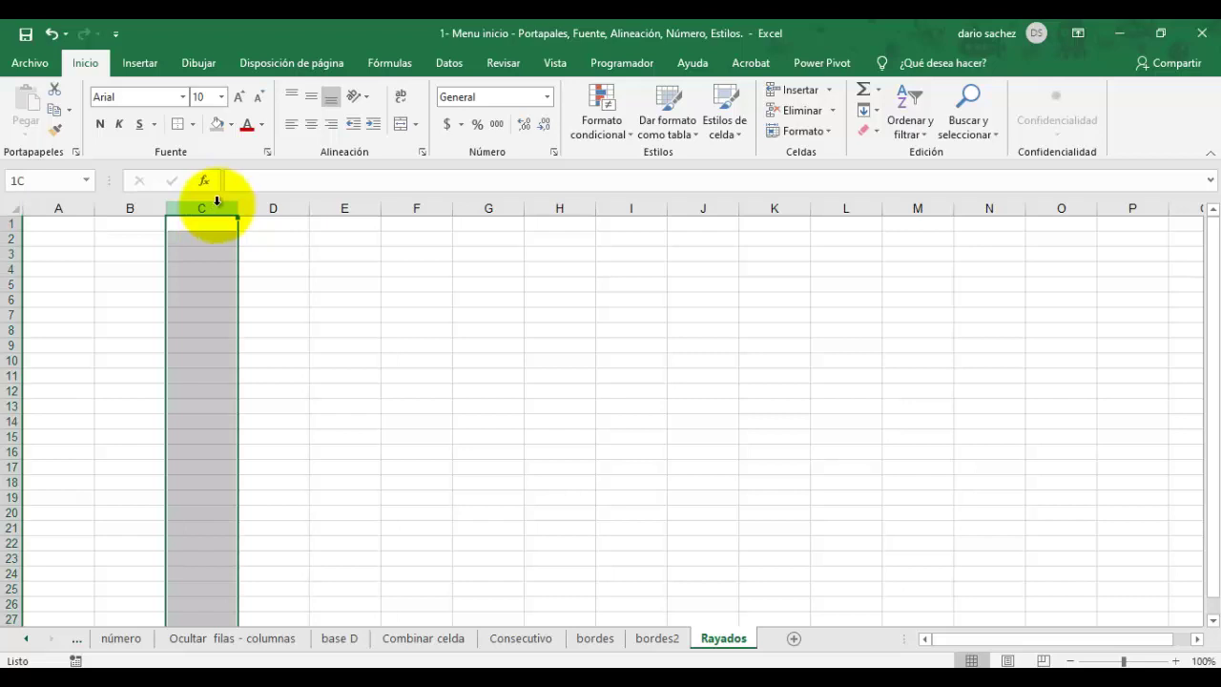
left_click_drag(219, 204, 392, 326)
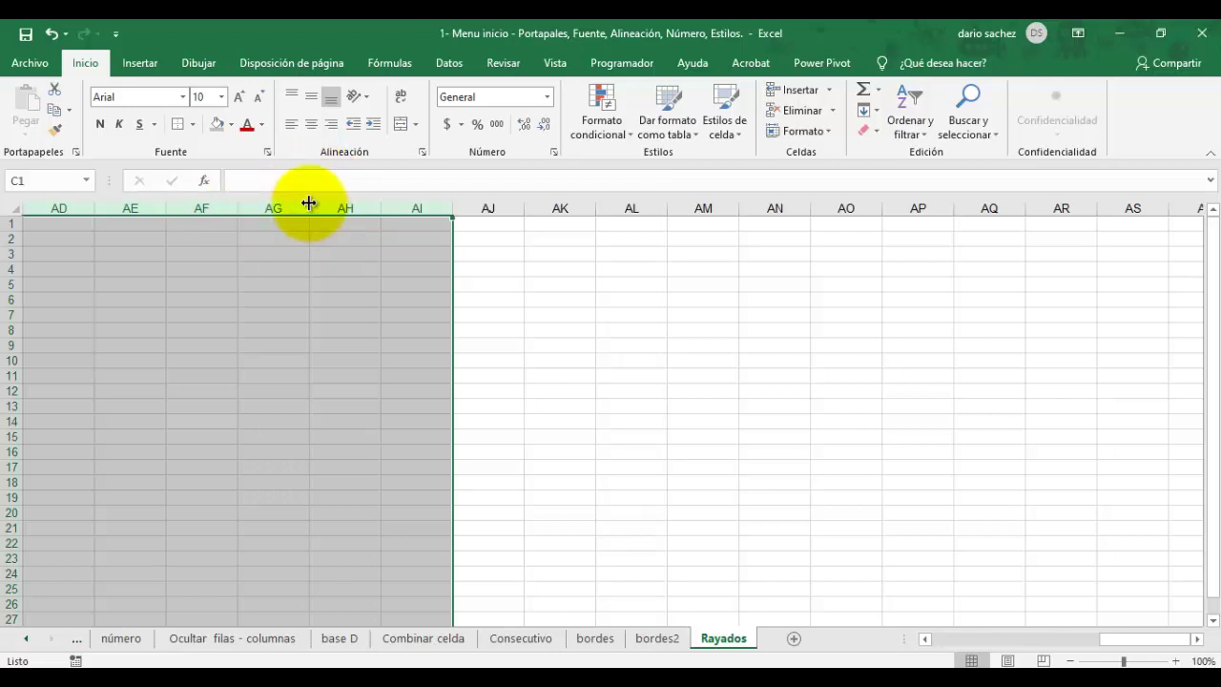
left_click_drag(309, 203, 249, 221)
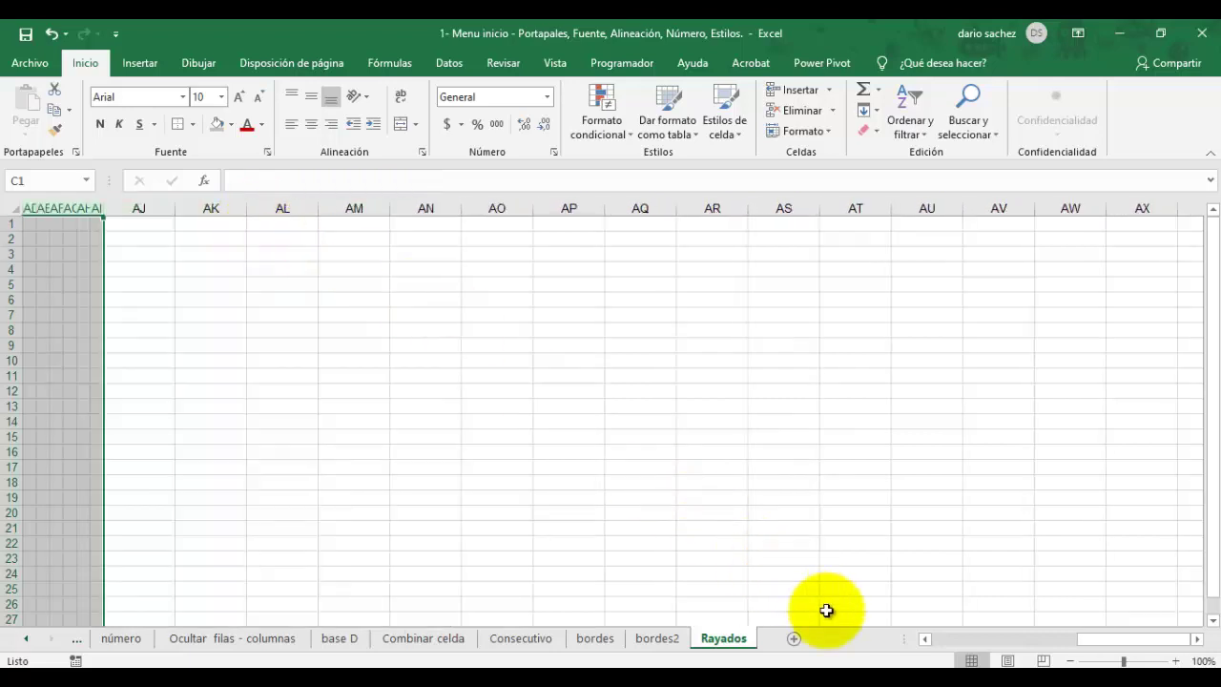
left_click_drag(1145, 640, 972, 656)
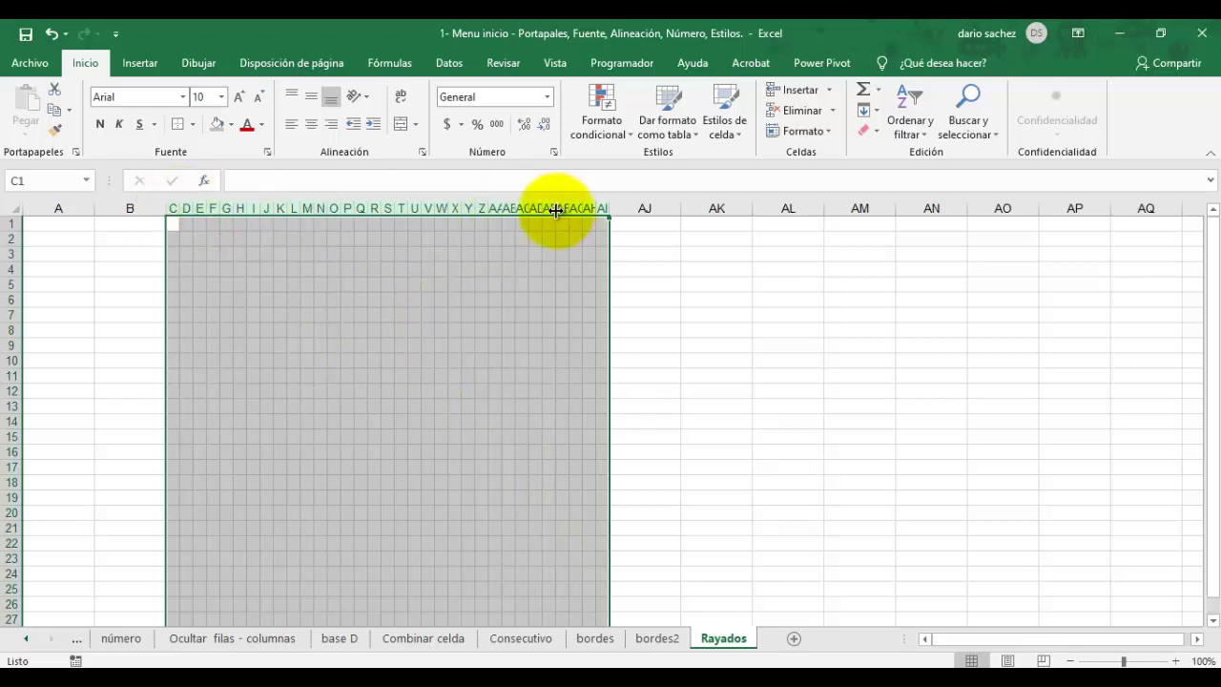
left_click(499, 360)
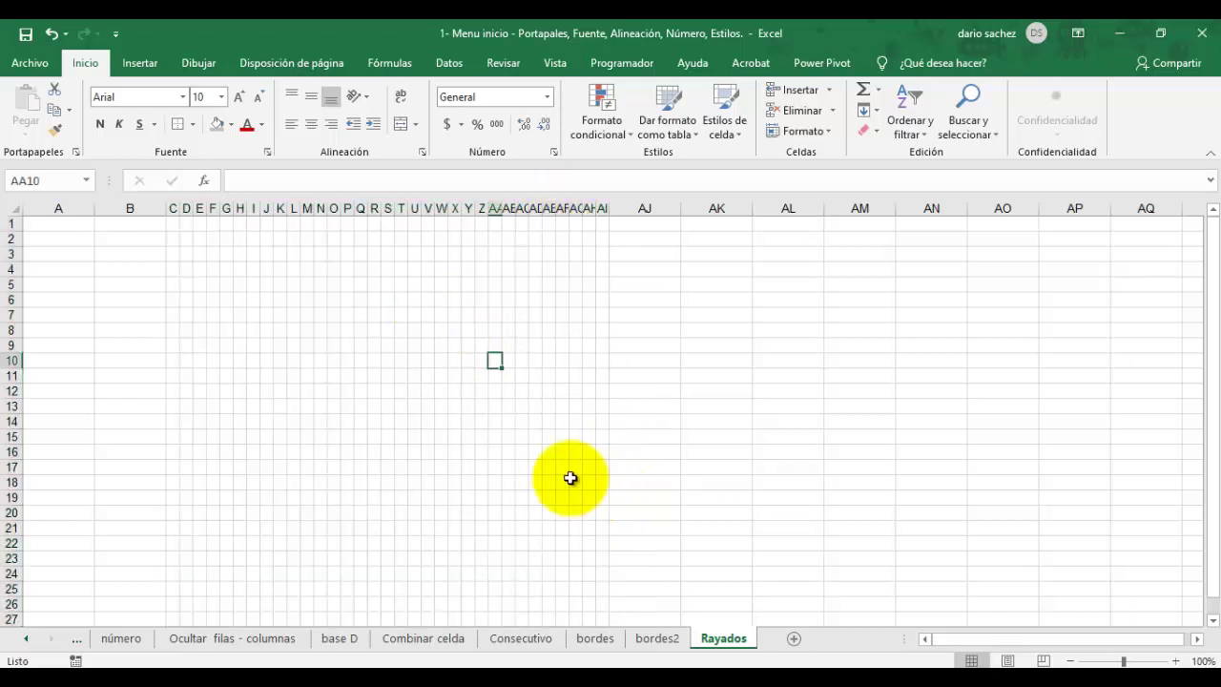
Step: Apply all borders to the range C3:AH70 on the Rayados sheet
mouse_move(172, 253)
left_mouse_down()
mouse_move(404, 365)
mouse_move(598, 523)
mouse_move(586, 620)
mouse_move(563, 633)
mouse_move(572, 588)
mouse_move(595, 574)
mouse_move(561, 575)
mouse_move(590, 569)
left_mouse_up()
scroll(570, 563, "up", 4)
scroll(570, 564, "up", 1)
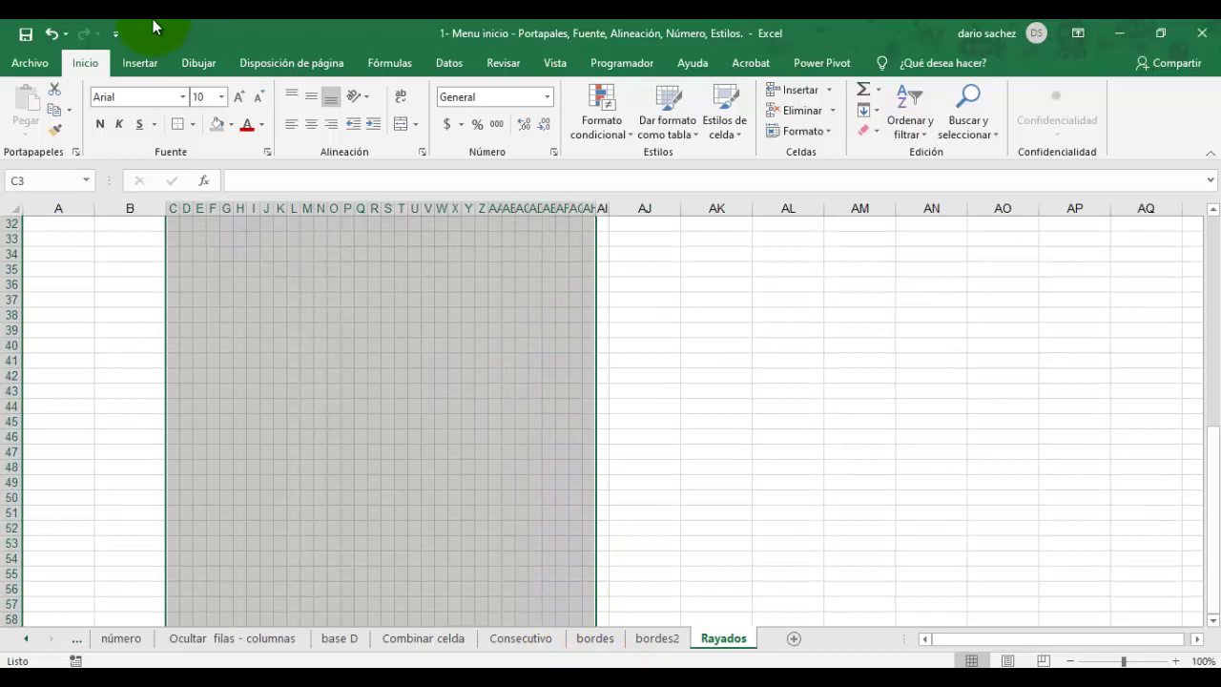
left_click(198, 134)
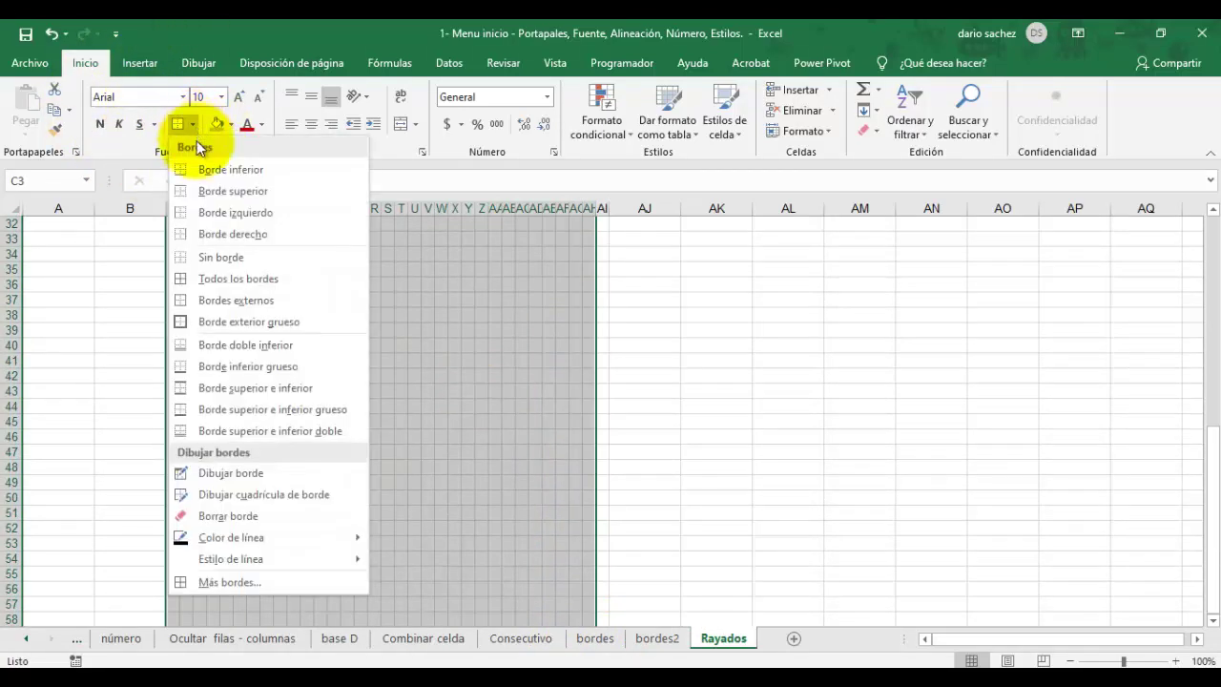
left_click(247, 283)
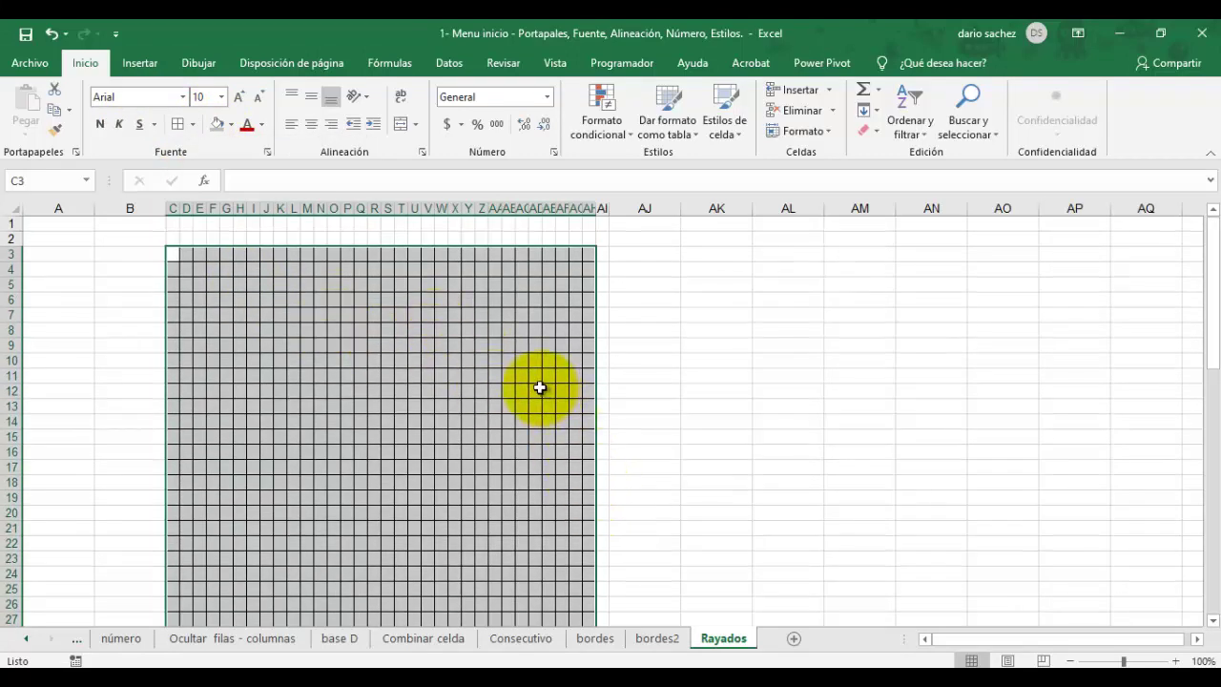
Step: Format the grid's borders in blue, with thin interior lines and a double-line outline
right_click(355, 305)
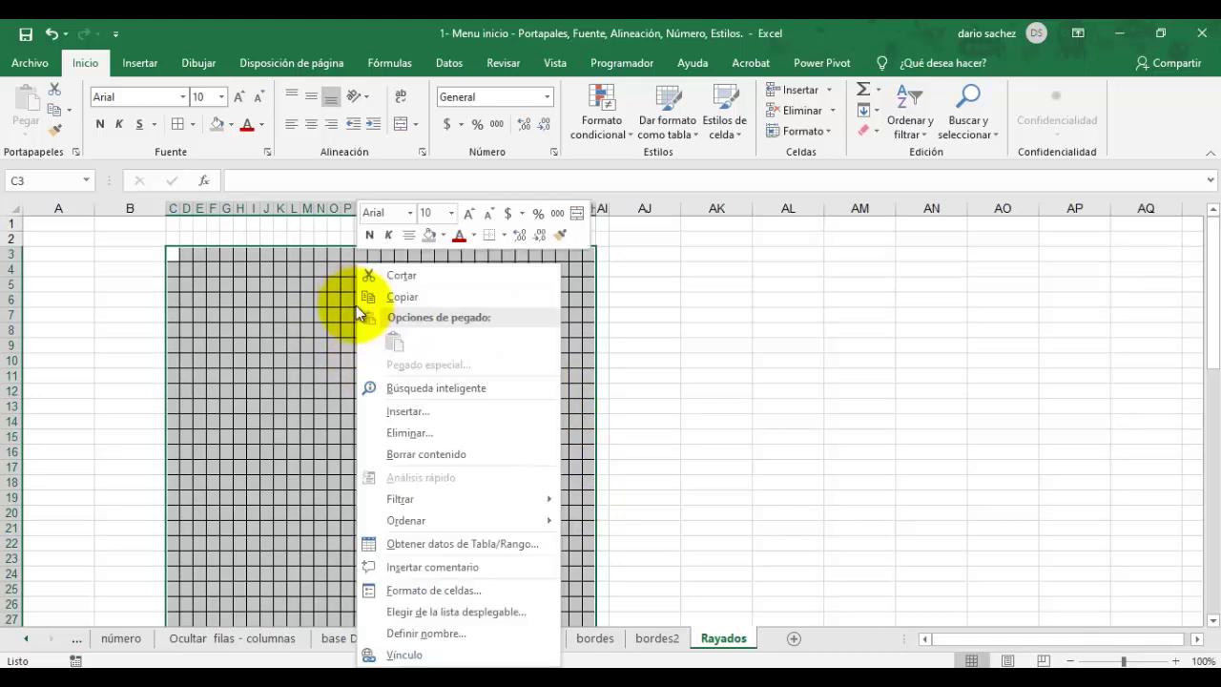
left_click(432, 590)
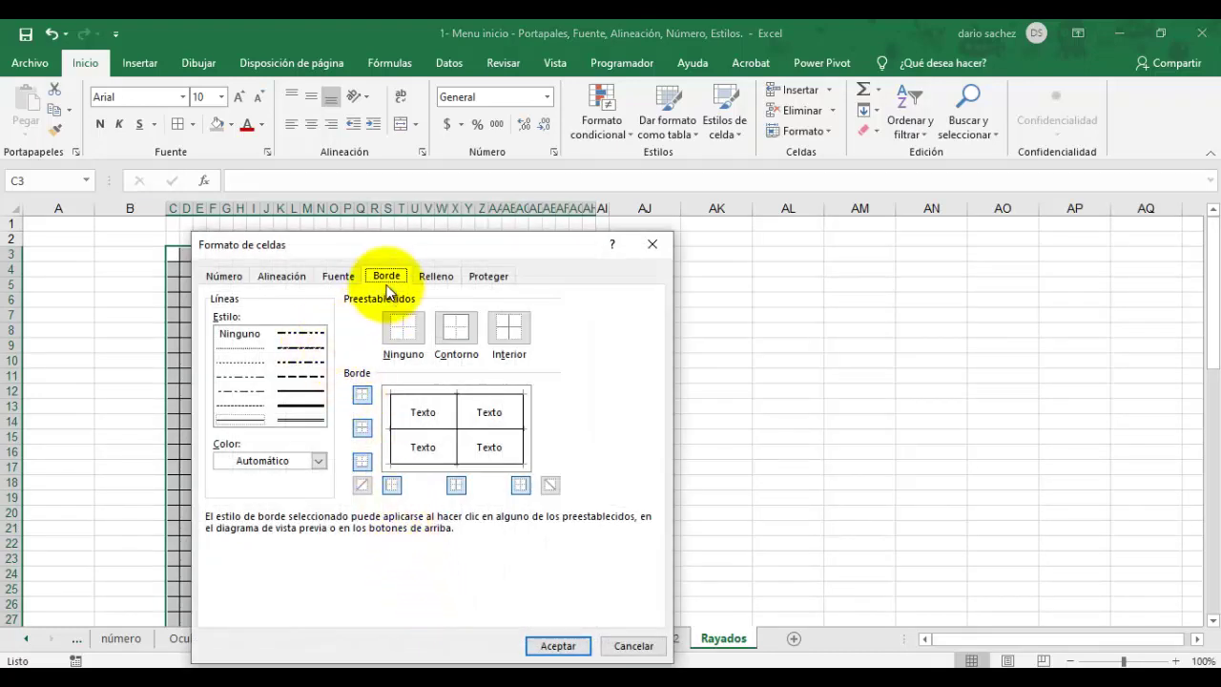
left_click(318, 460)
left_click(280, 521)
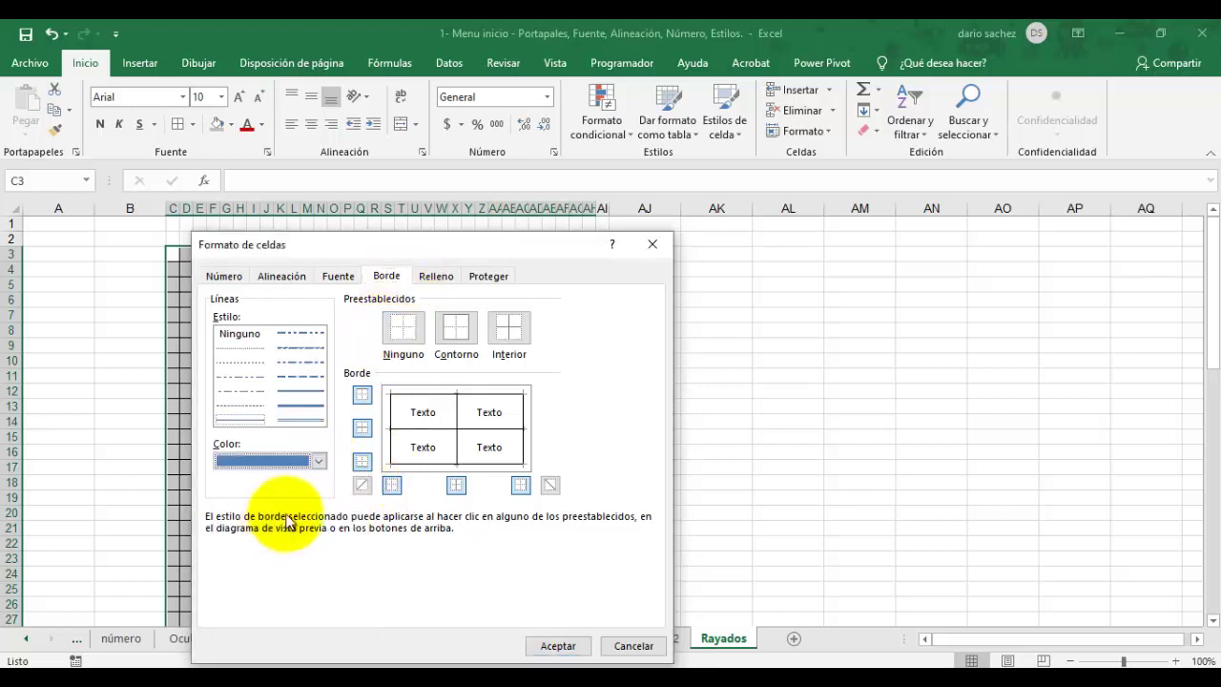
left_click(516, 331)
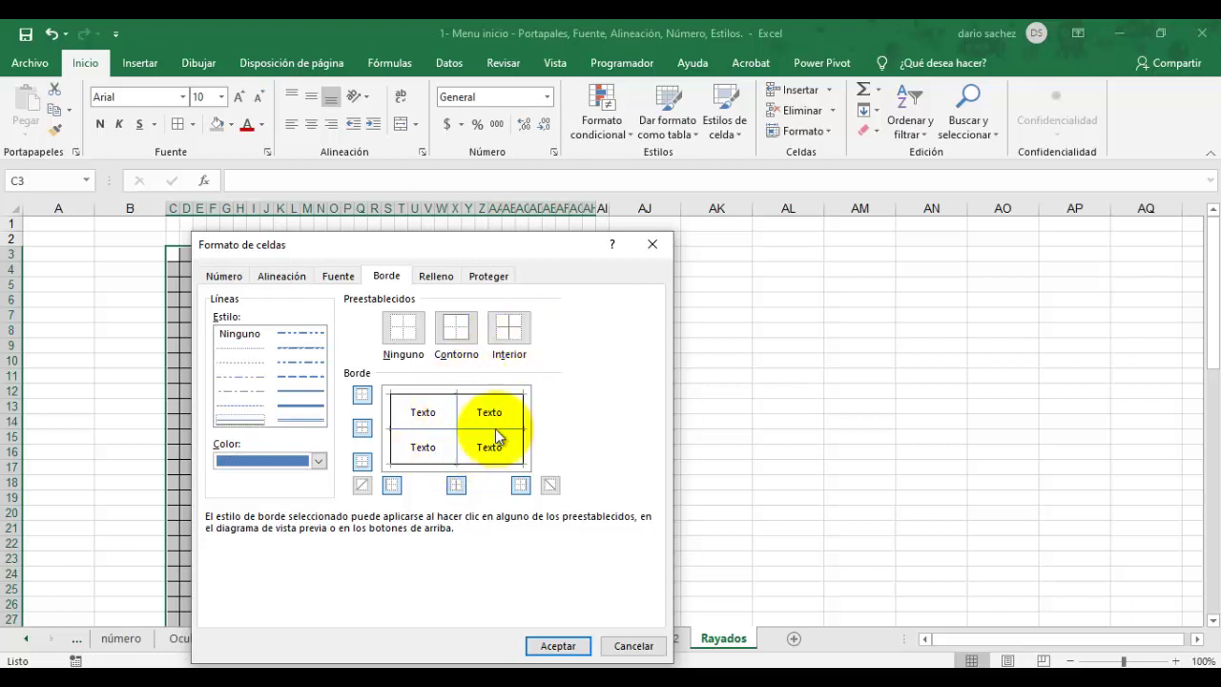
left_click(302, 422)
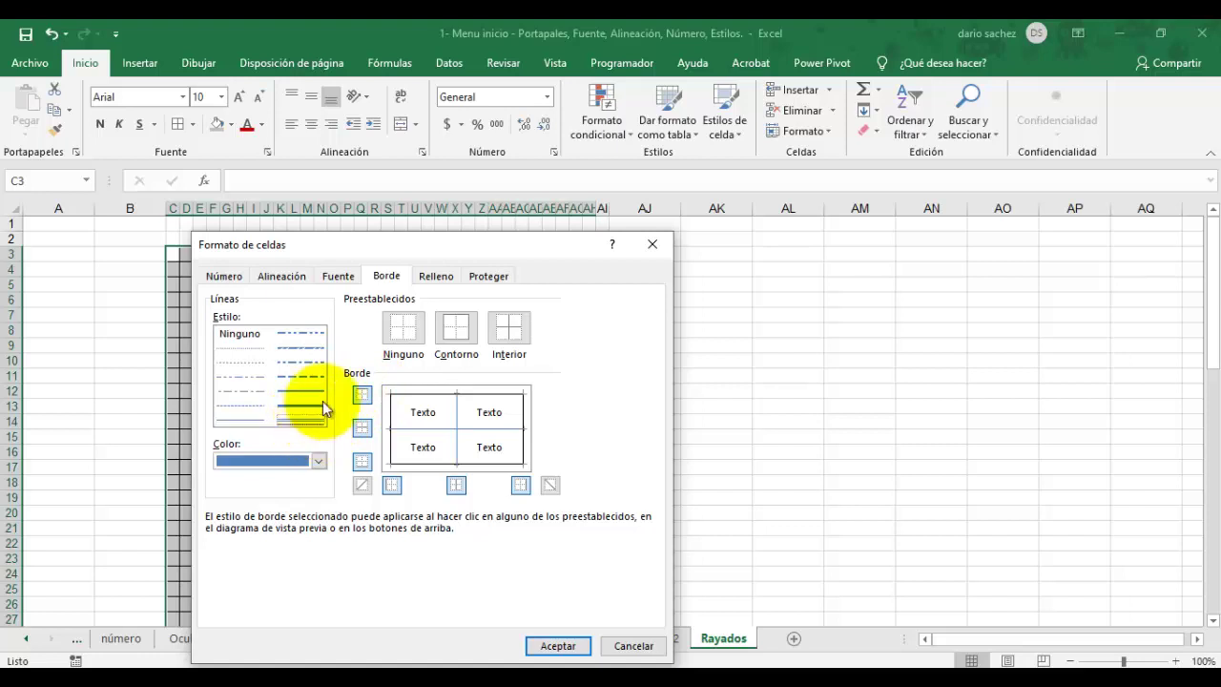
left_click(454, 334)
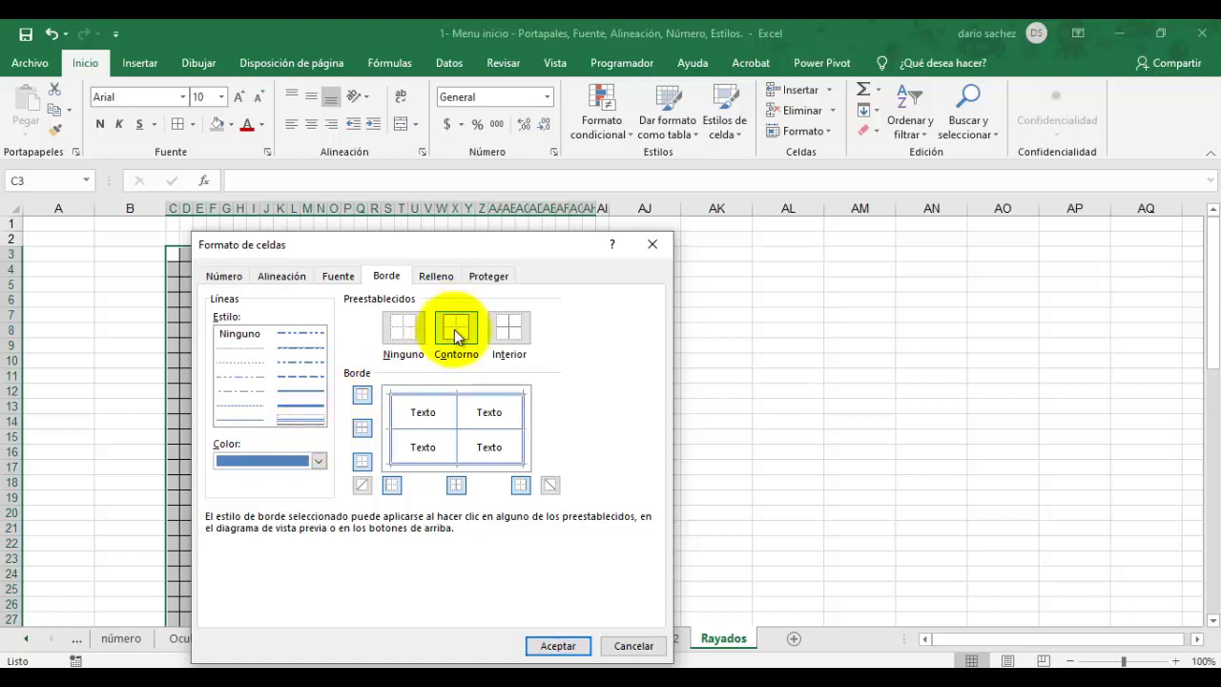
left_click(558, 647)
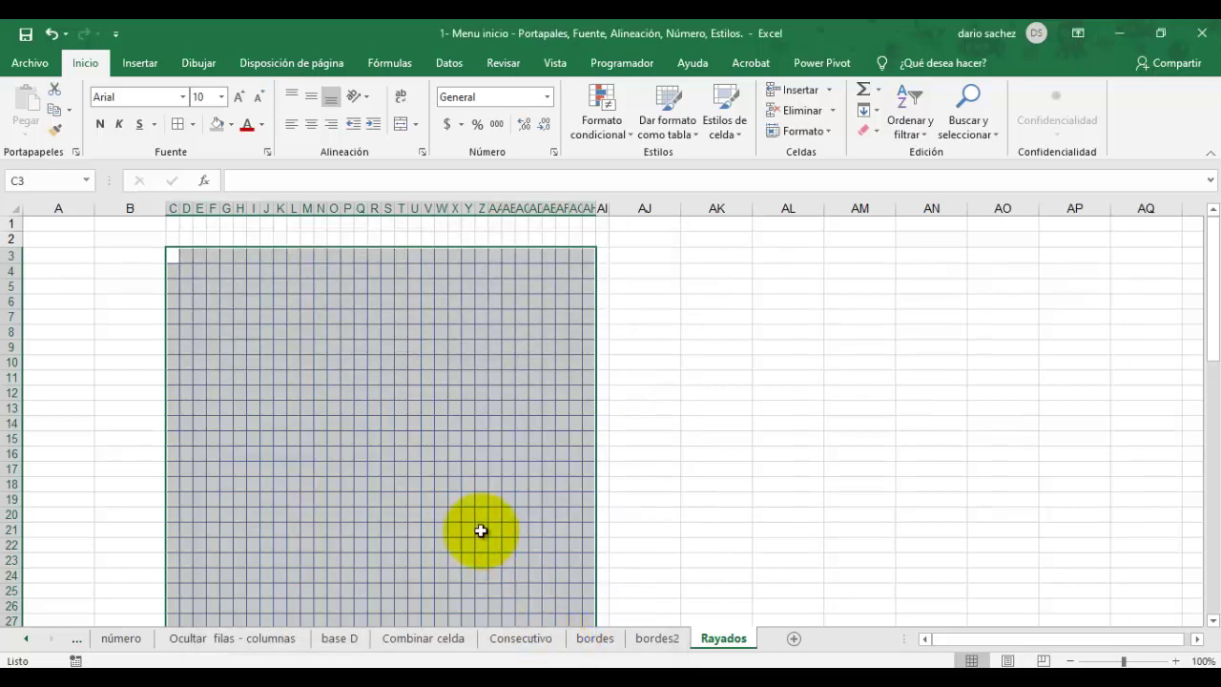
left_click(388, 378)
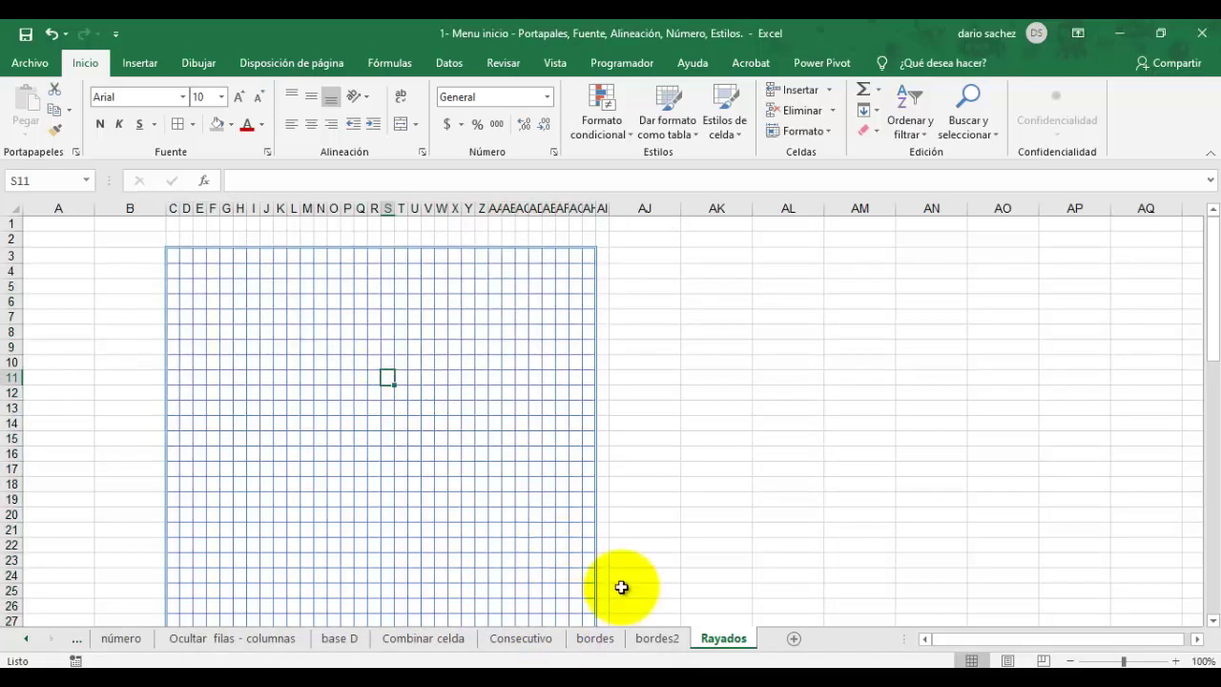
Step: Compare the Rayados grid's interior lines with the Hoja Cuadriculada sample on the bordes2 sheet
left_click(656, 639)
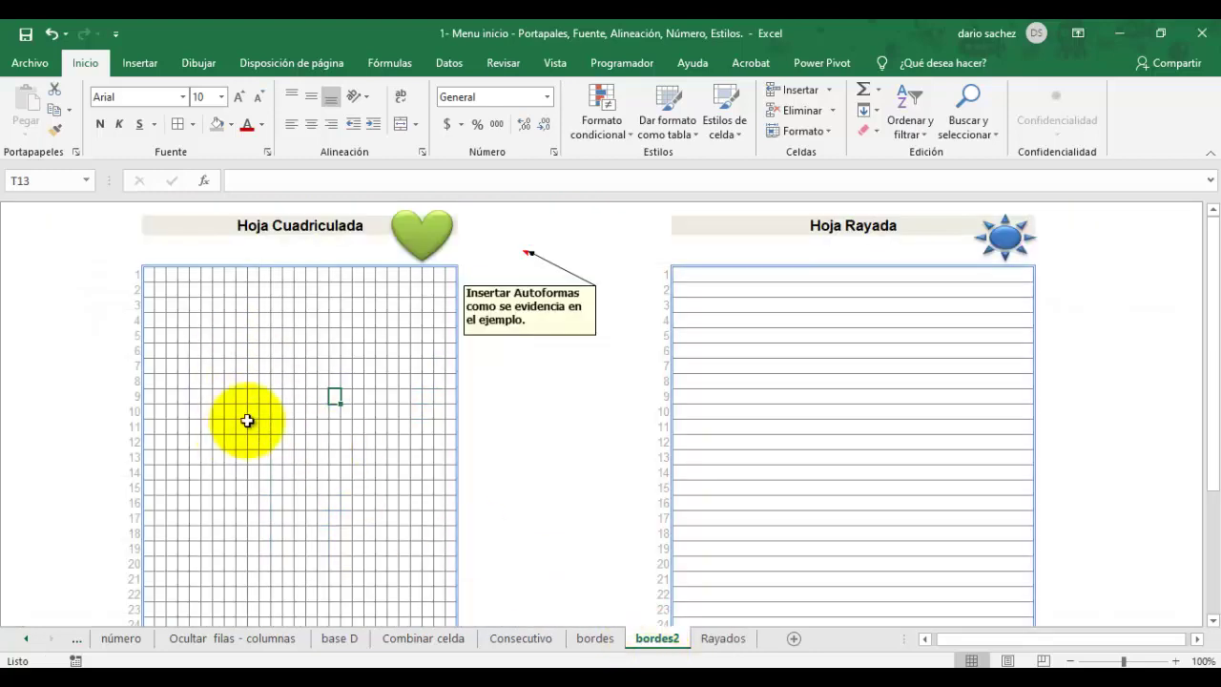
left_click(724, 639)
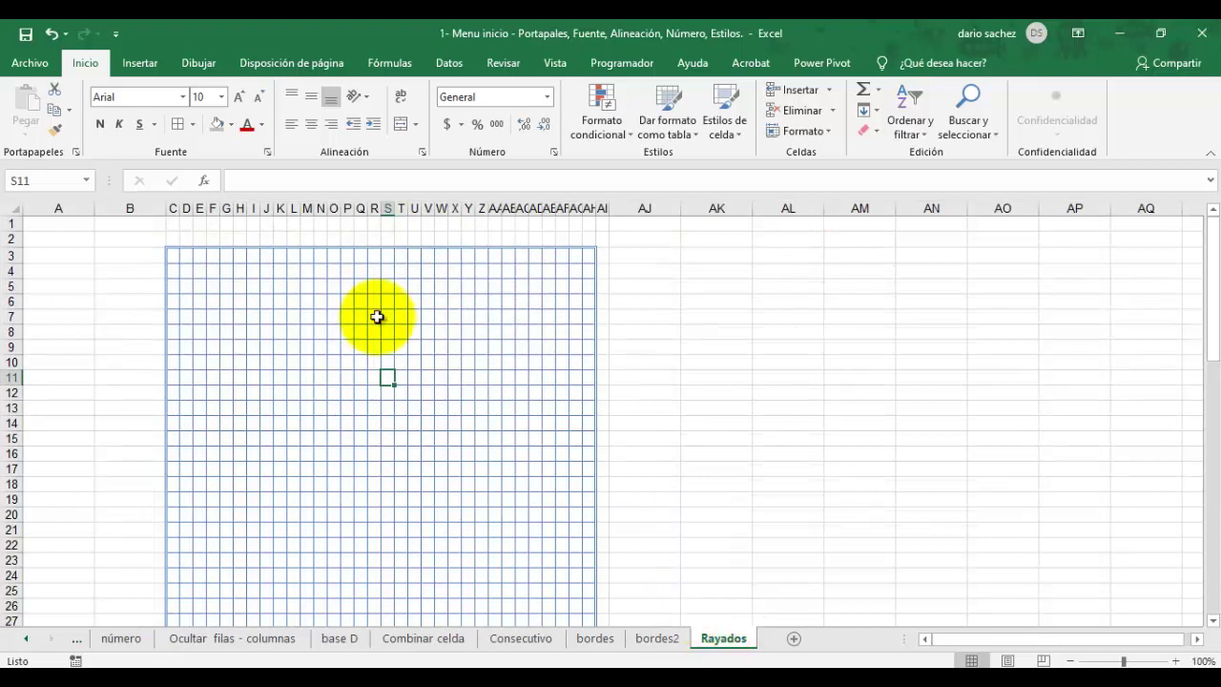
left_click_drag(176, 253, 589, 261)
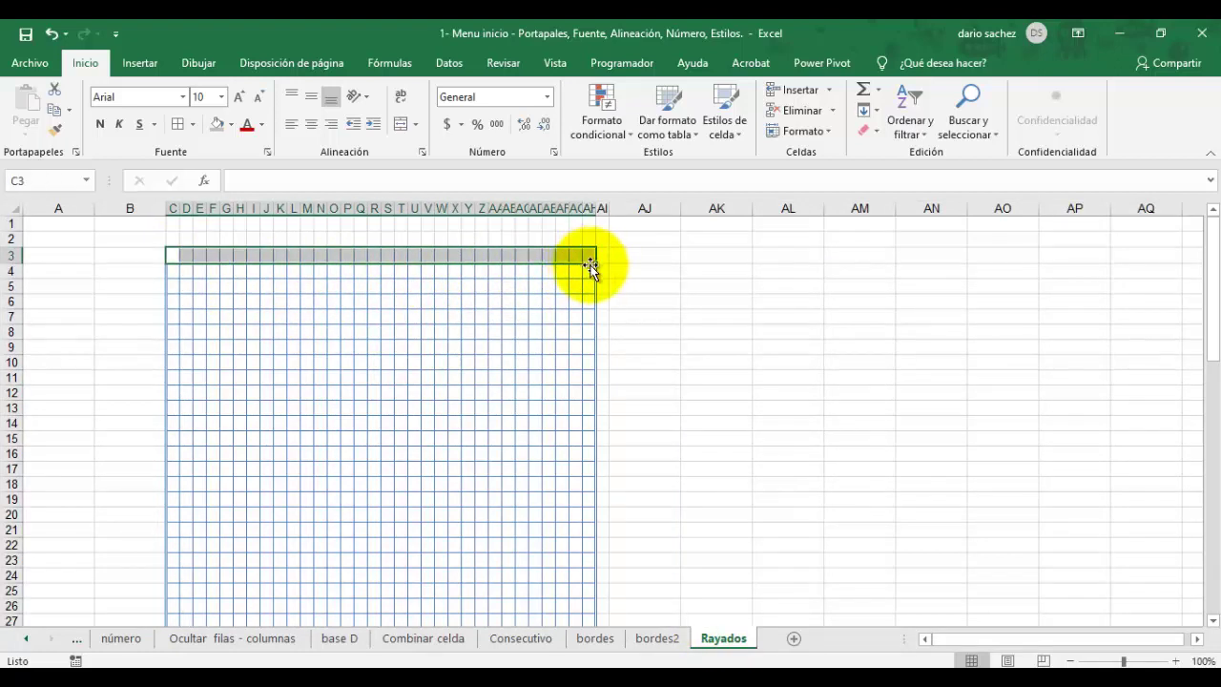
key("ctrl+shift+Down")
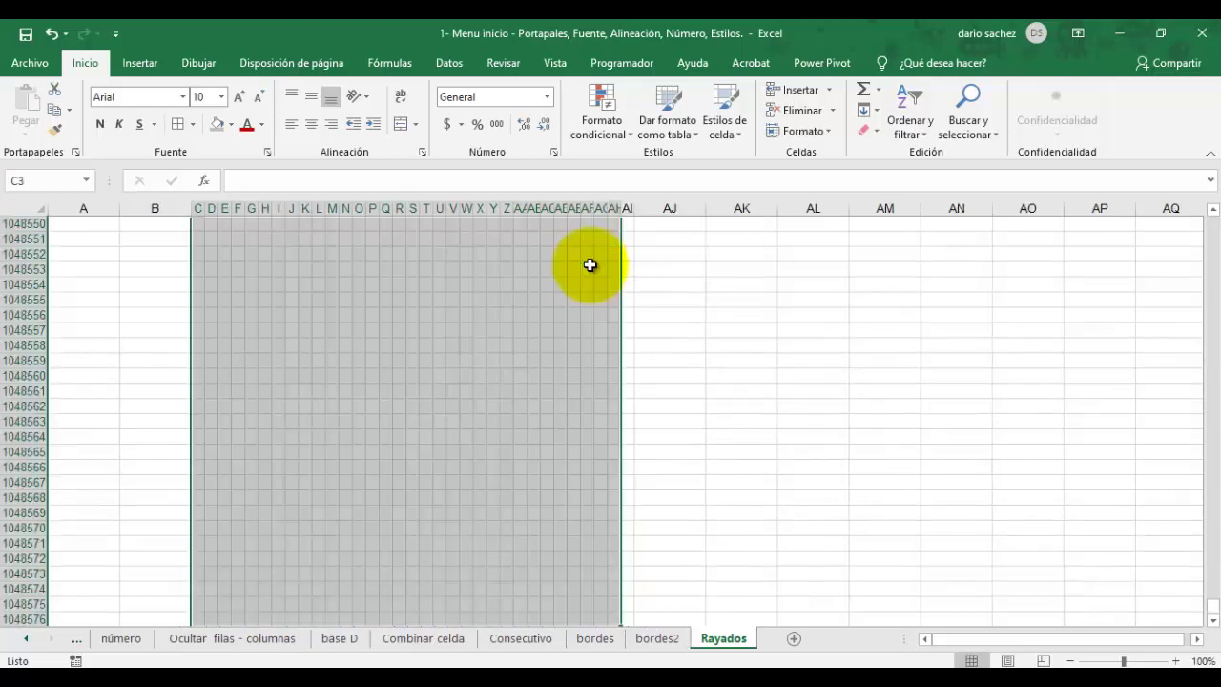
key("ctrl+Home")
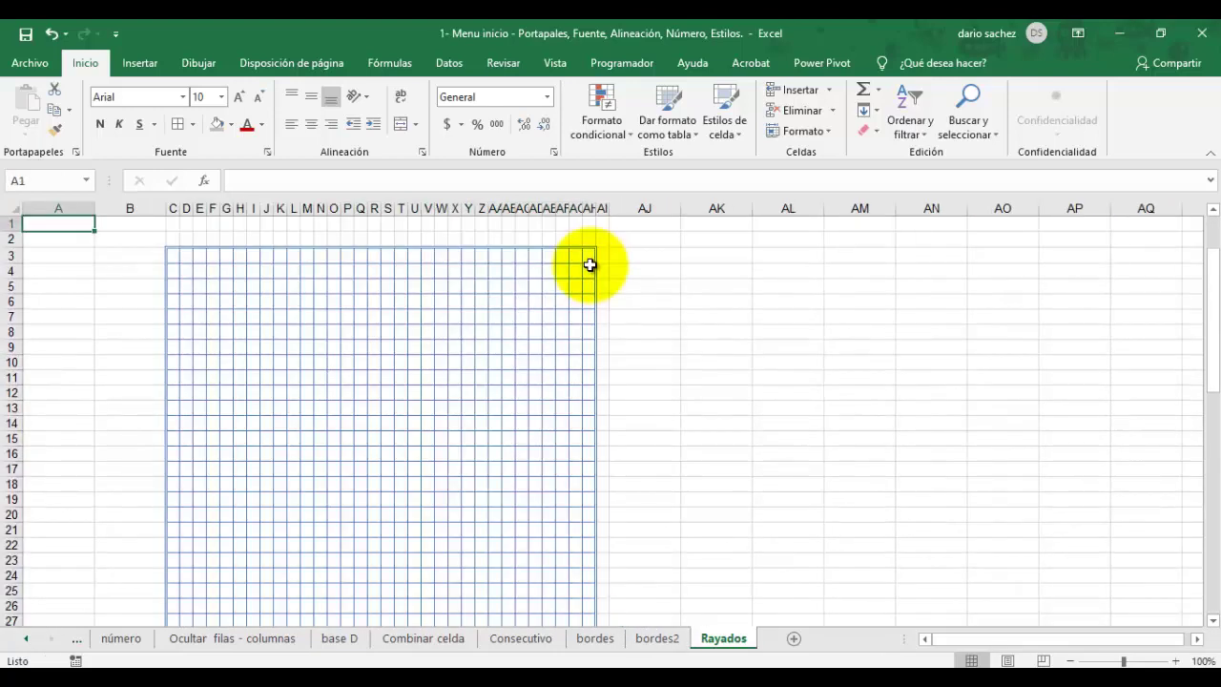
Step: Change the interior borders of C3:AH70 on the Rayados sheet to thin grey lines, leaving the blue double outline
left_click(173, 257)
left_click_drag(173, 258, 590, 567)
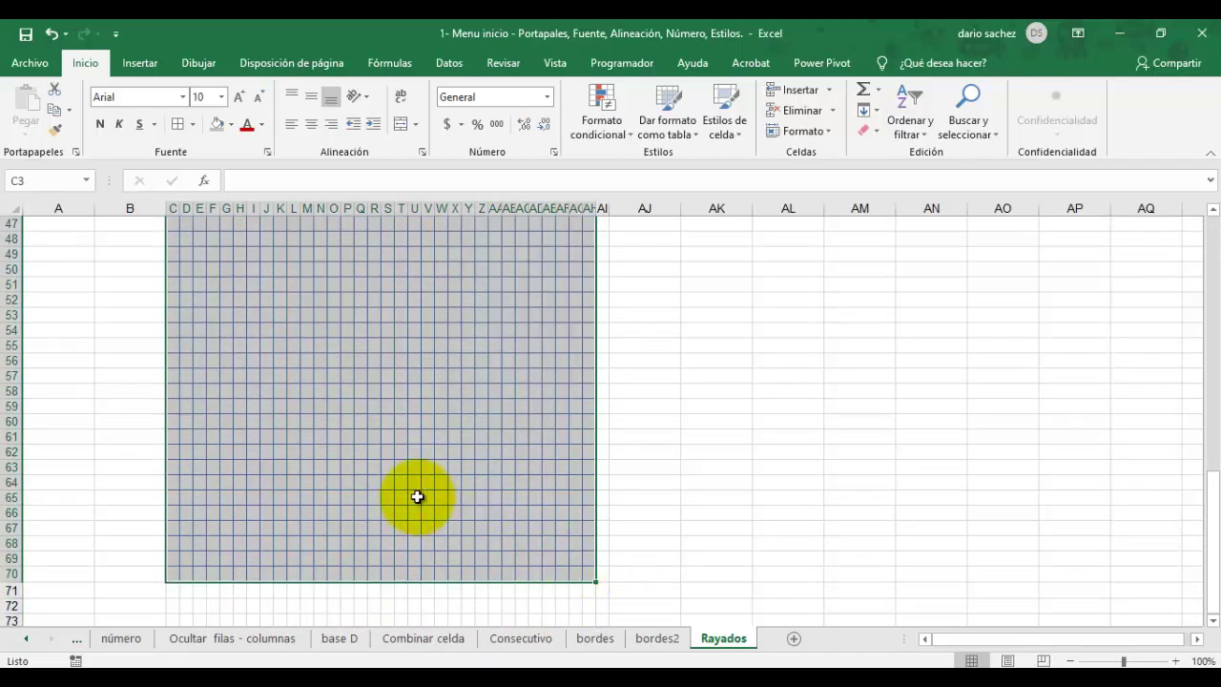
right_click(414, 484)
left_click(464, 413)
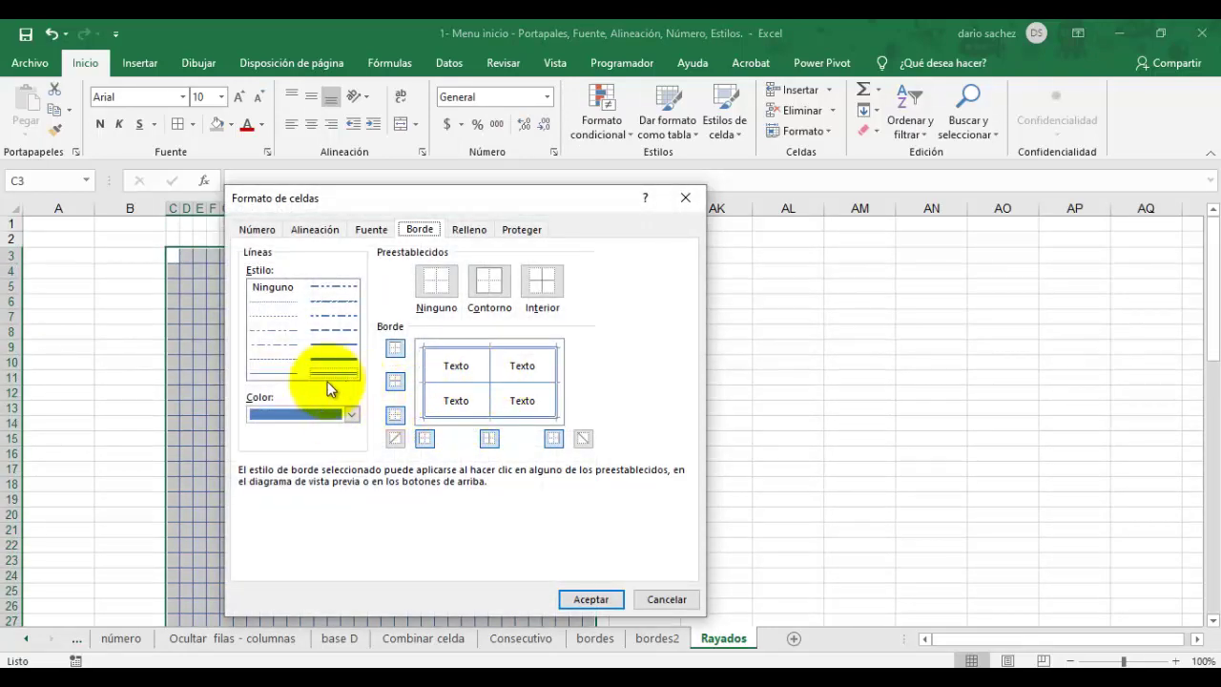
left_click(351, 414)
left_click(266, 530)
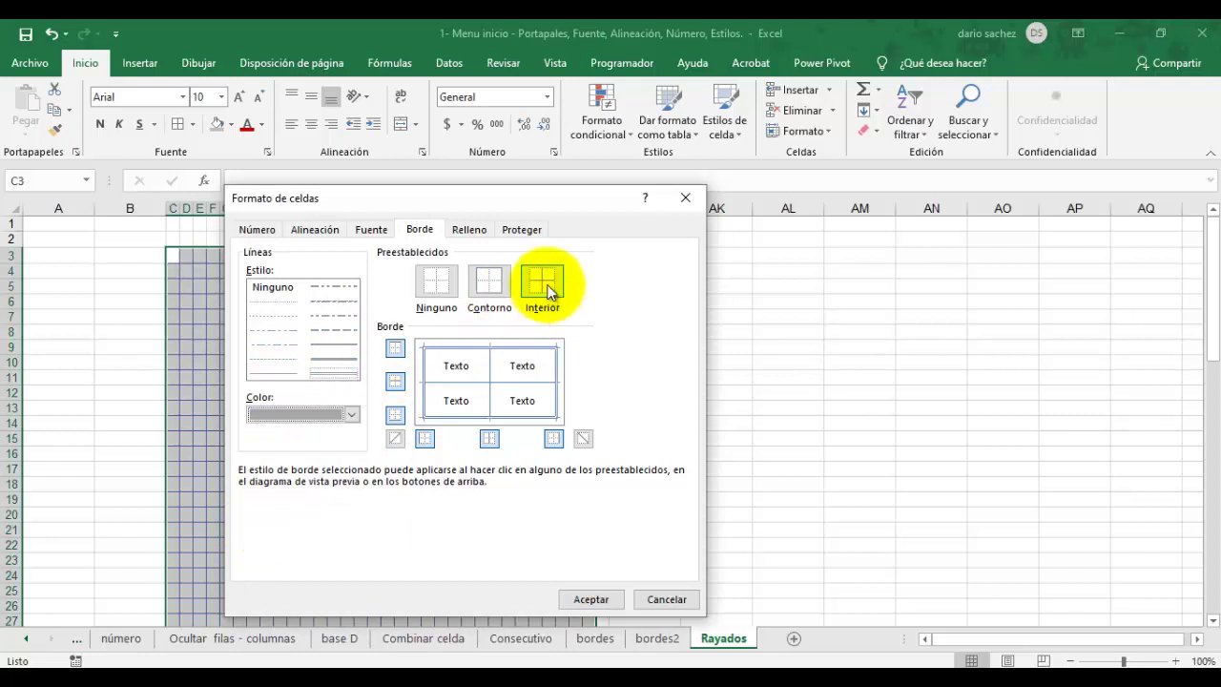
left_click(547, 288)
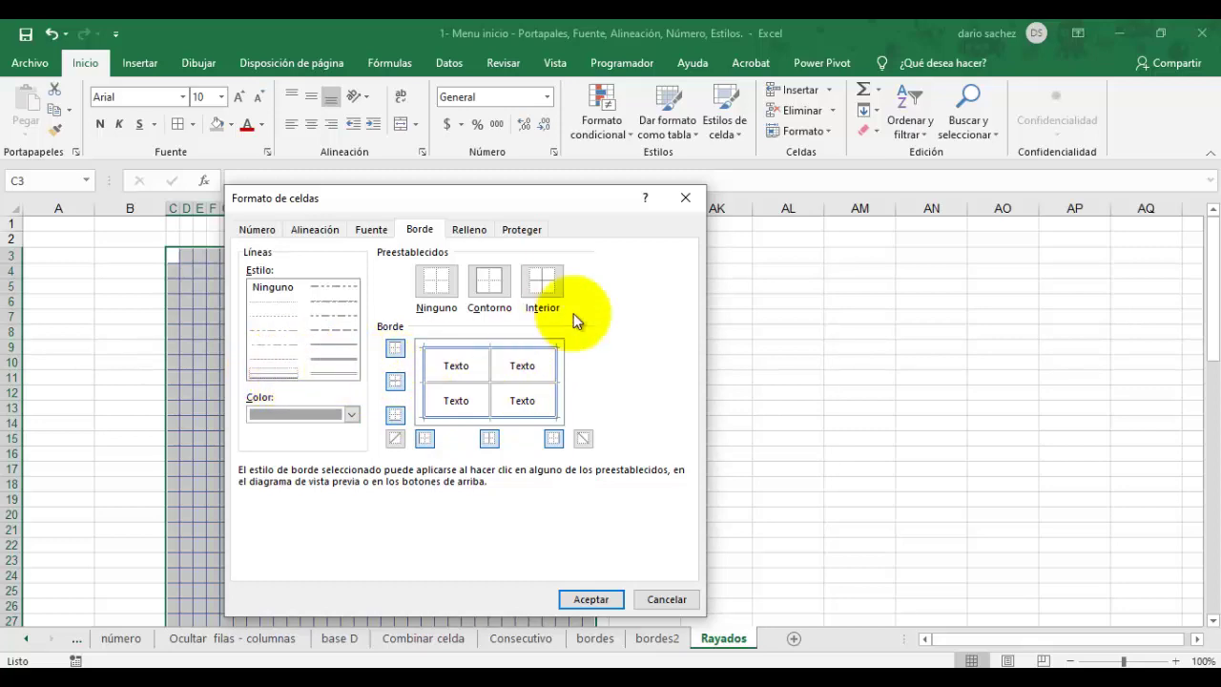
left_click(542, 284)
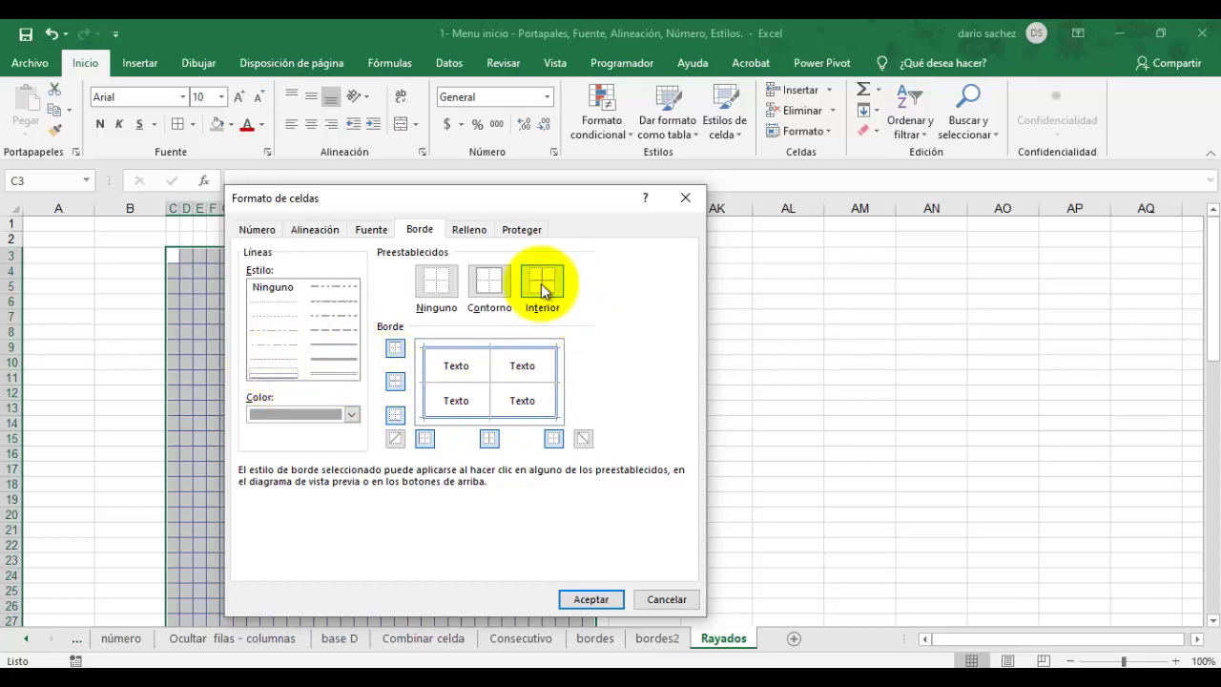
left_click(588, 599)
left_click(400, 377)
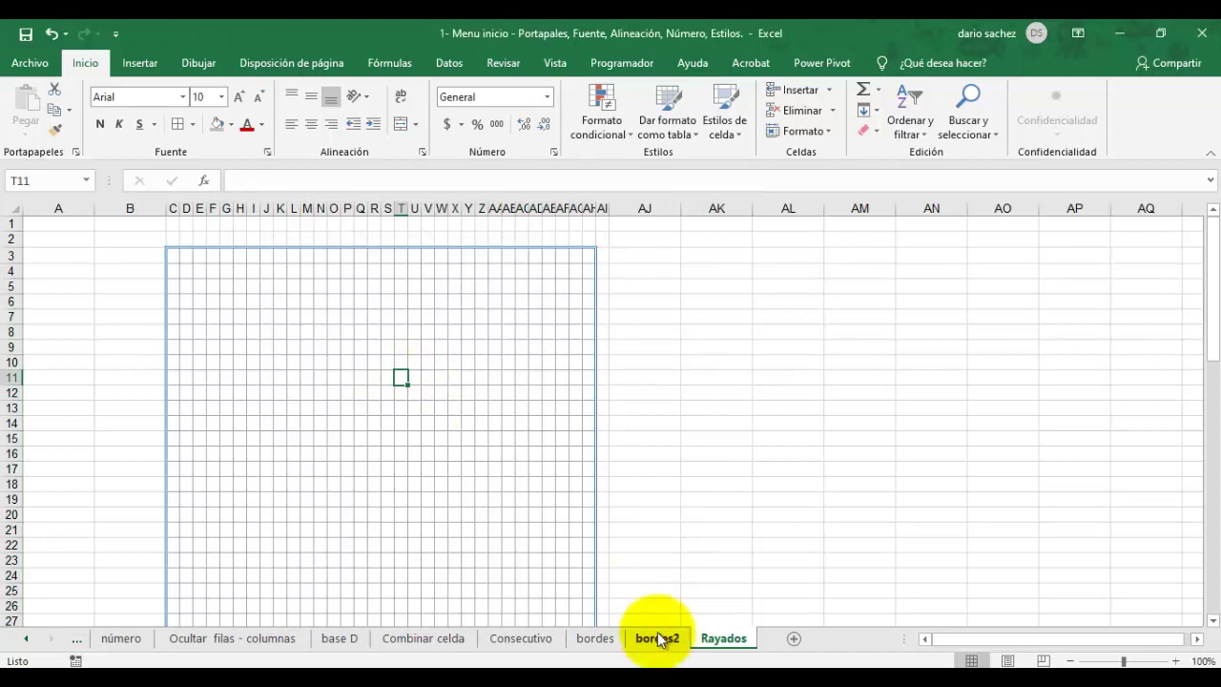
Step: Number the grid's rows consecutively in B3:B70, entering 1 and 2 and filling the series down
left_click(142, 257)
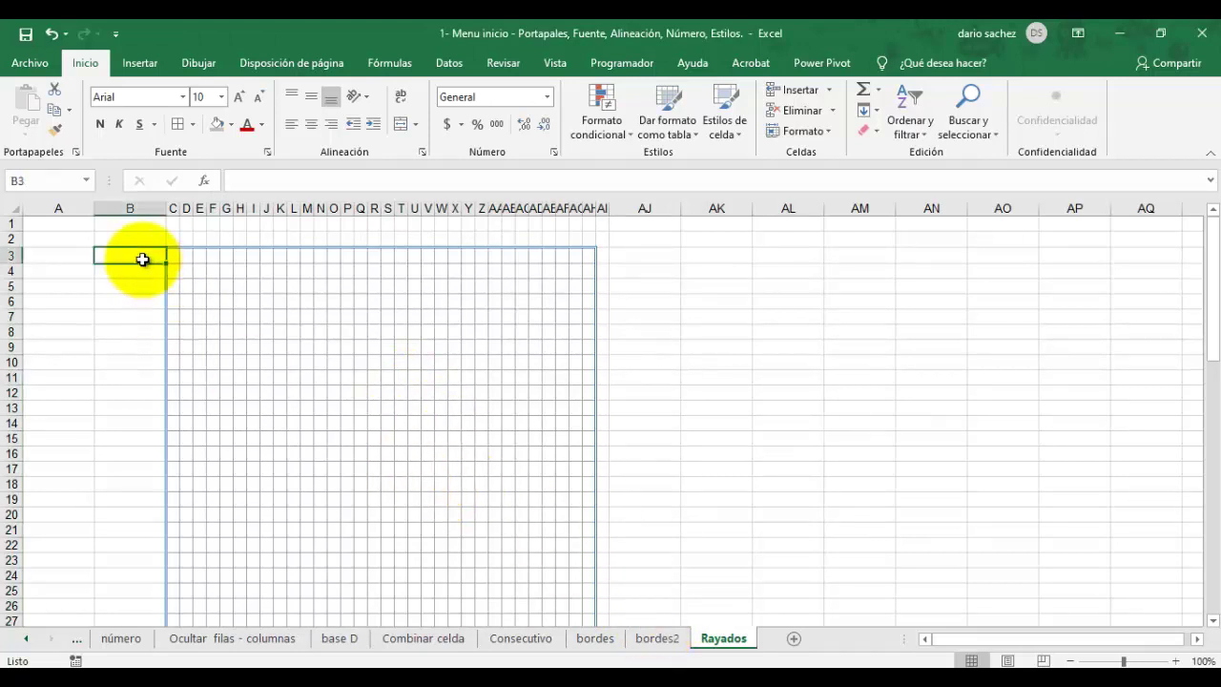
type("1")
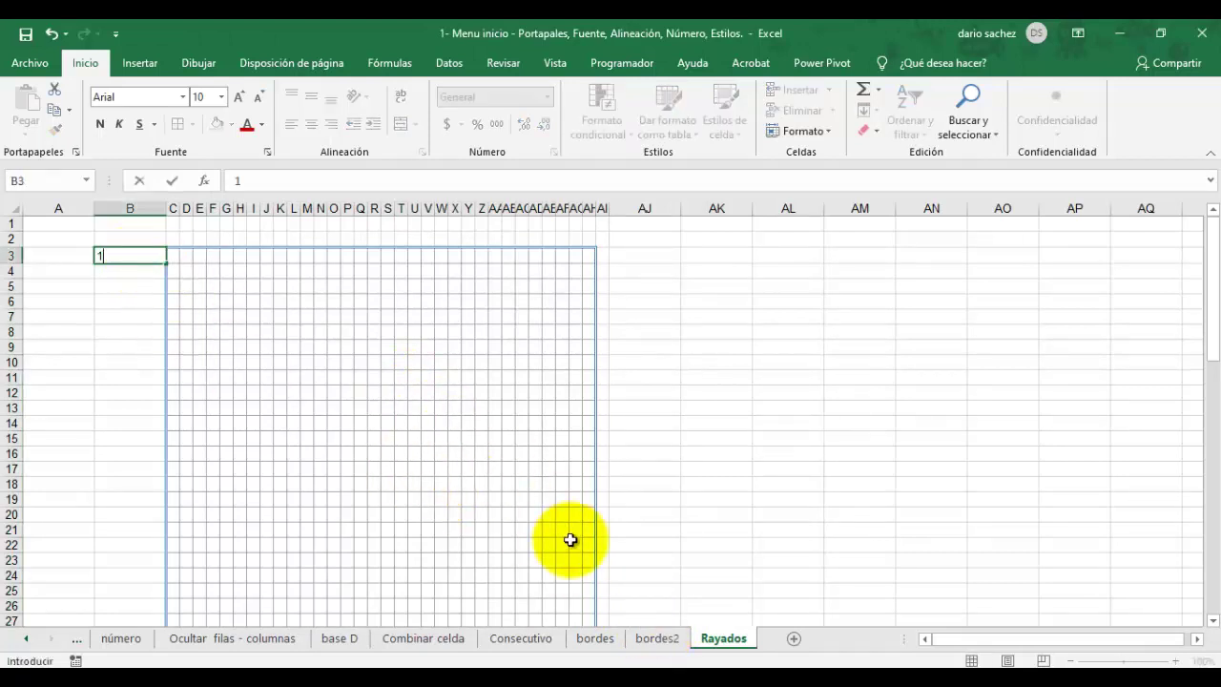
key("Return")
type("2")
key("Return")
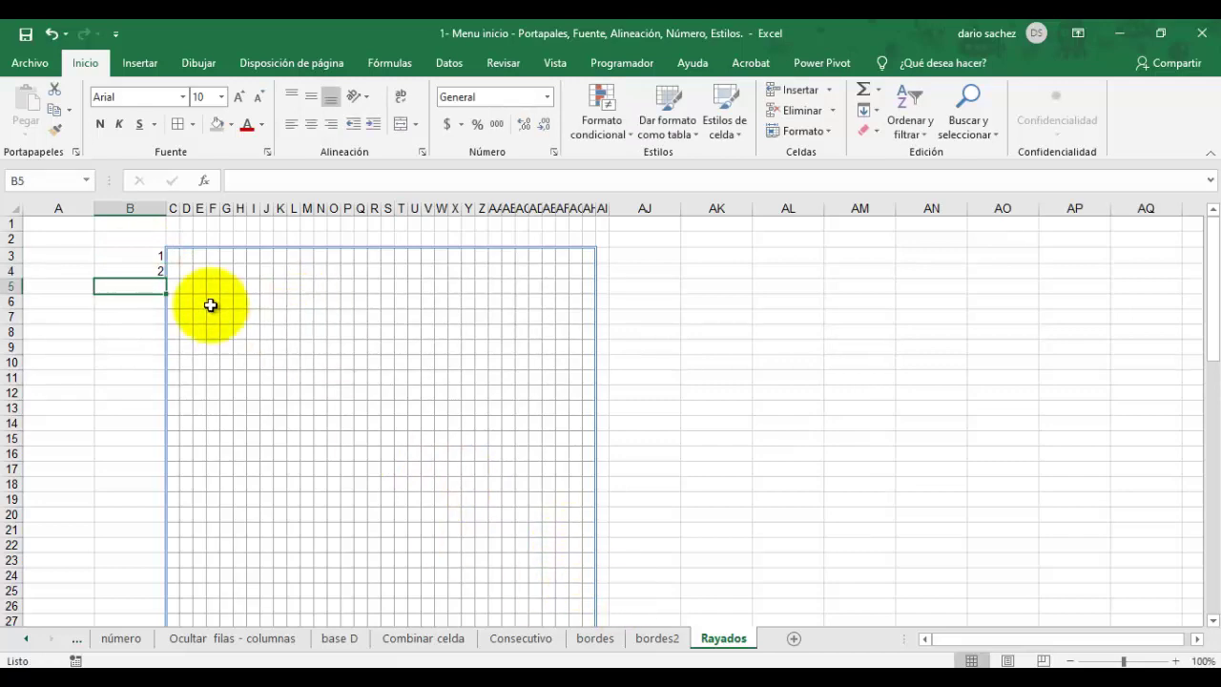
left_click_drag(152, 258, 166, 578)
Step: Set the font colour of the row numbers in column B to light grey
scroll(272, 564, "up", 15)
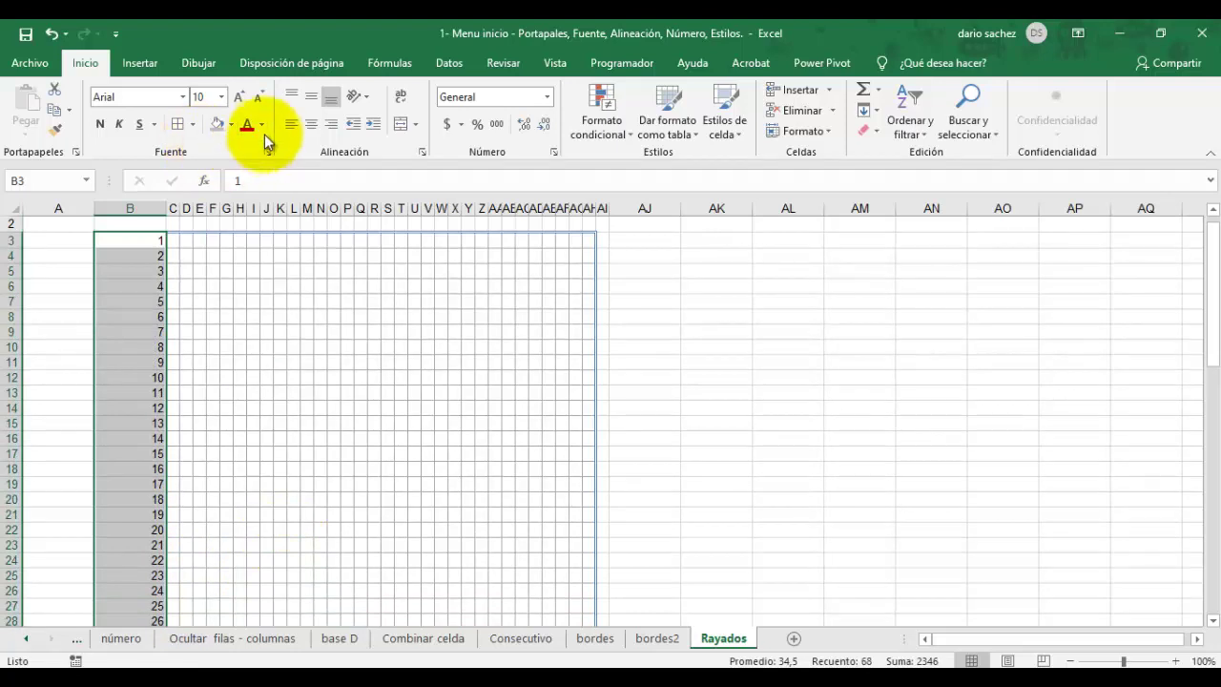
left_click(260, 125)
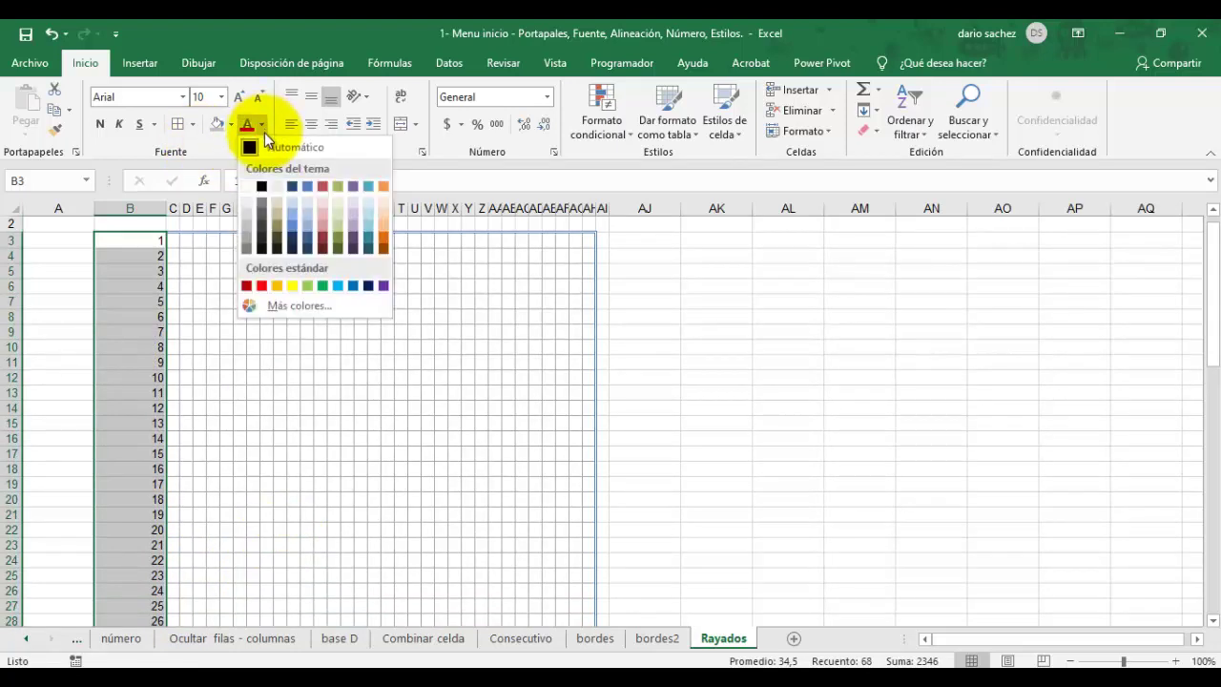
left_click(244, 229)
left_click(226, 301)
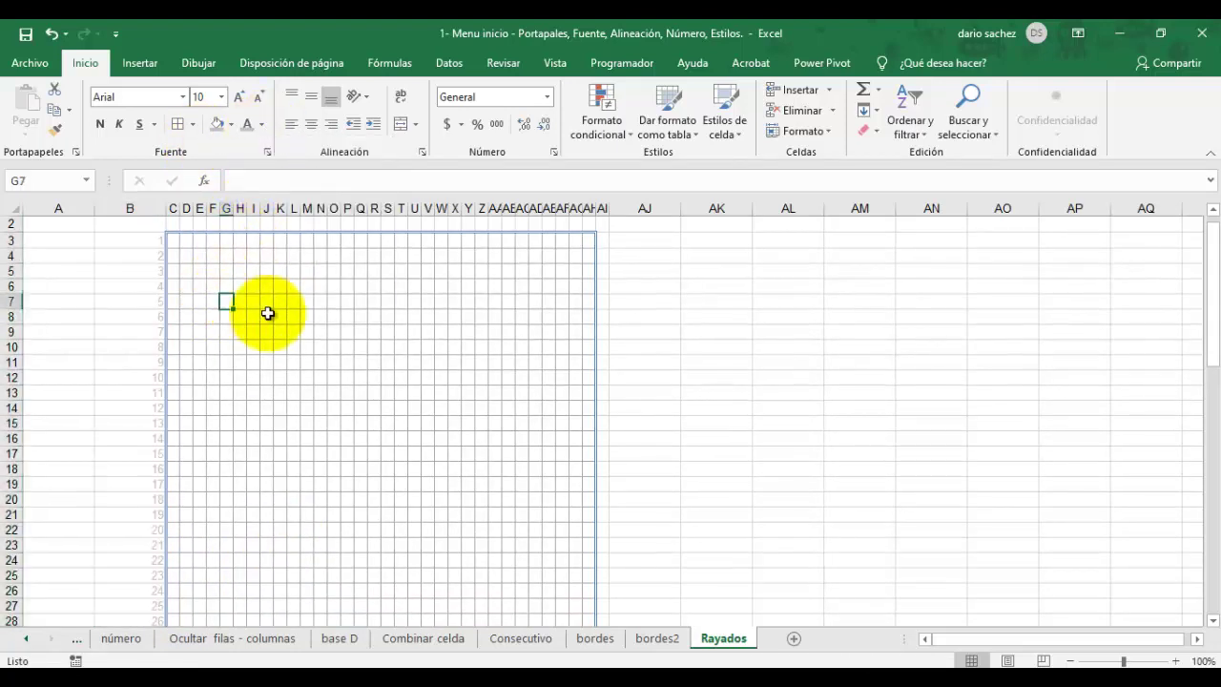
scroll(590, 439, "up", 1)
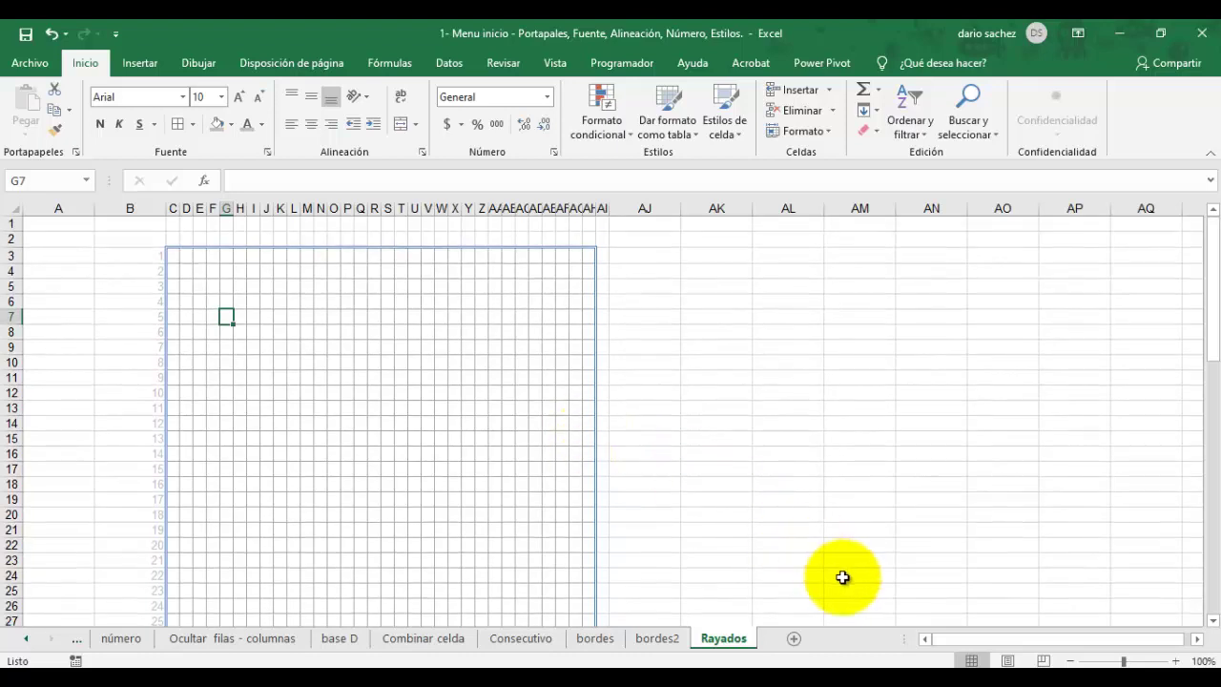
Step: Check the bordes2 sample and insert a heart shape about 1.98 cm high and 2.14 cm wide at the grid's upper-right corner
left_click(662, 638)
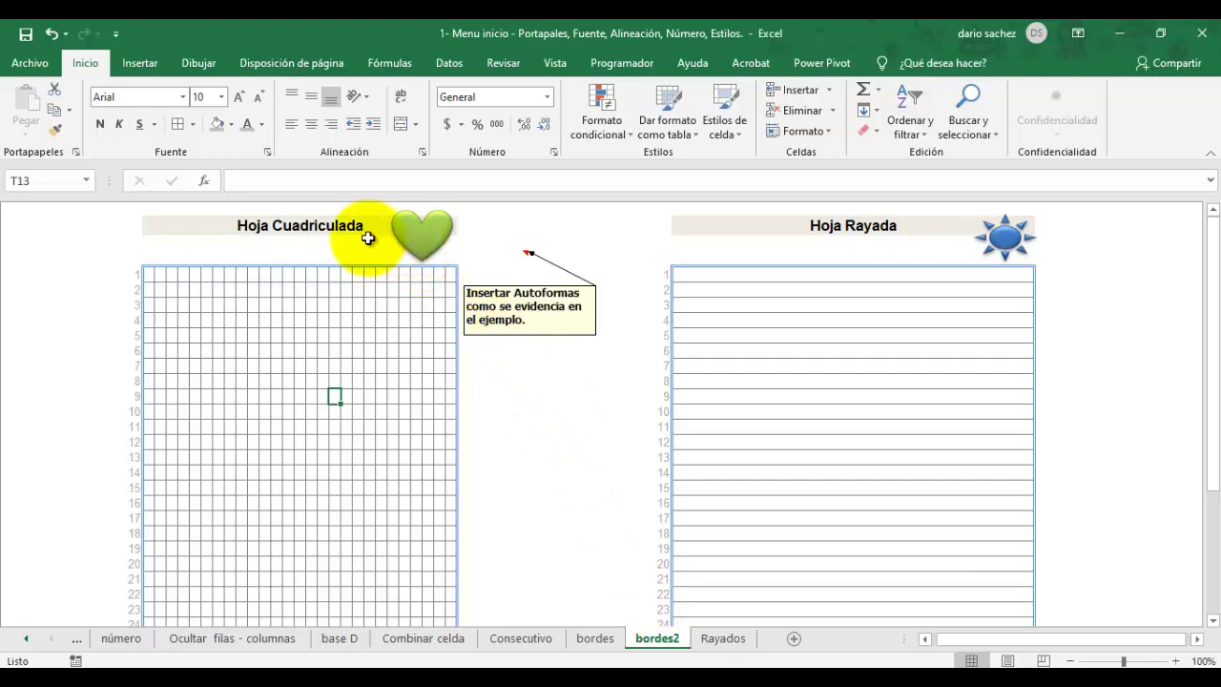
left_click_drag(711, 622, 710, 641)
left_click(714, 638)
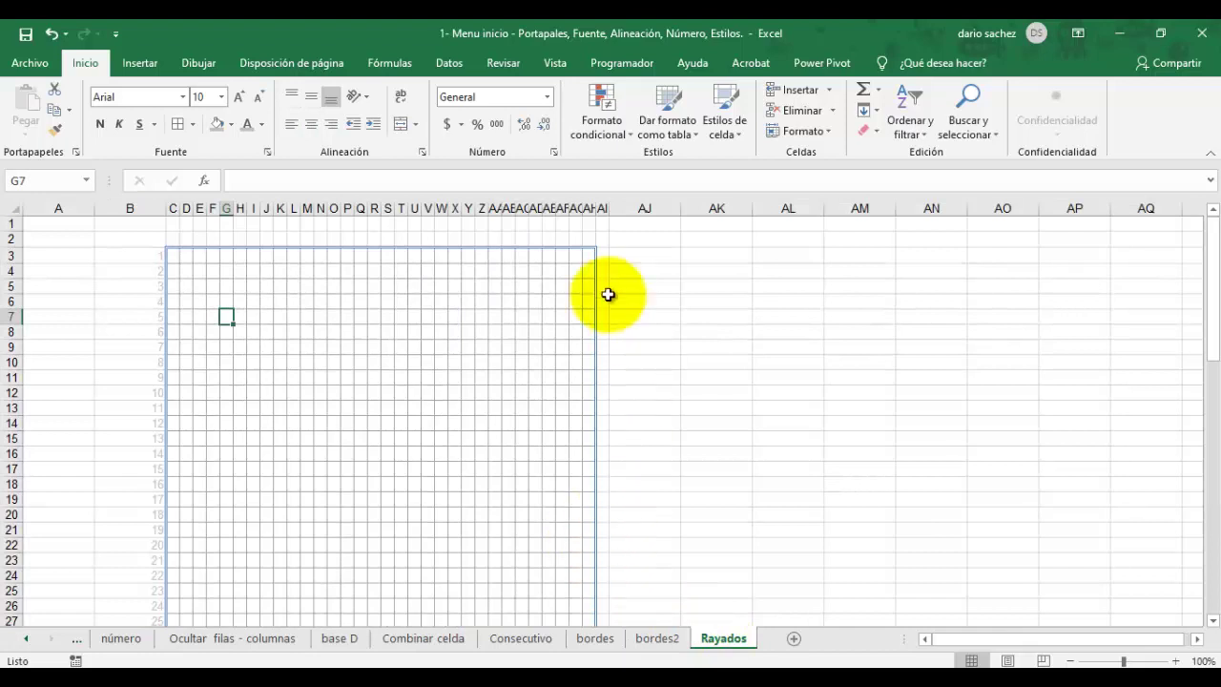
left_click(618, 244)
left_click(139, 63)
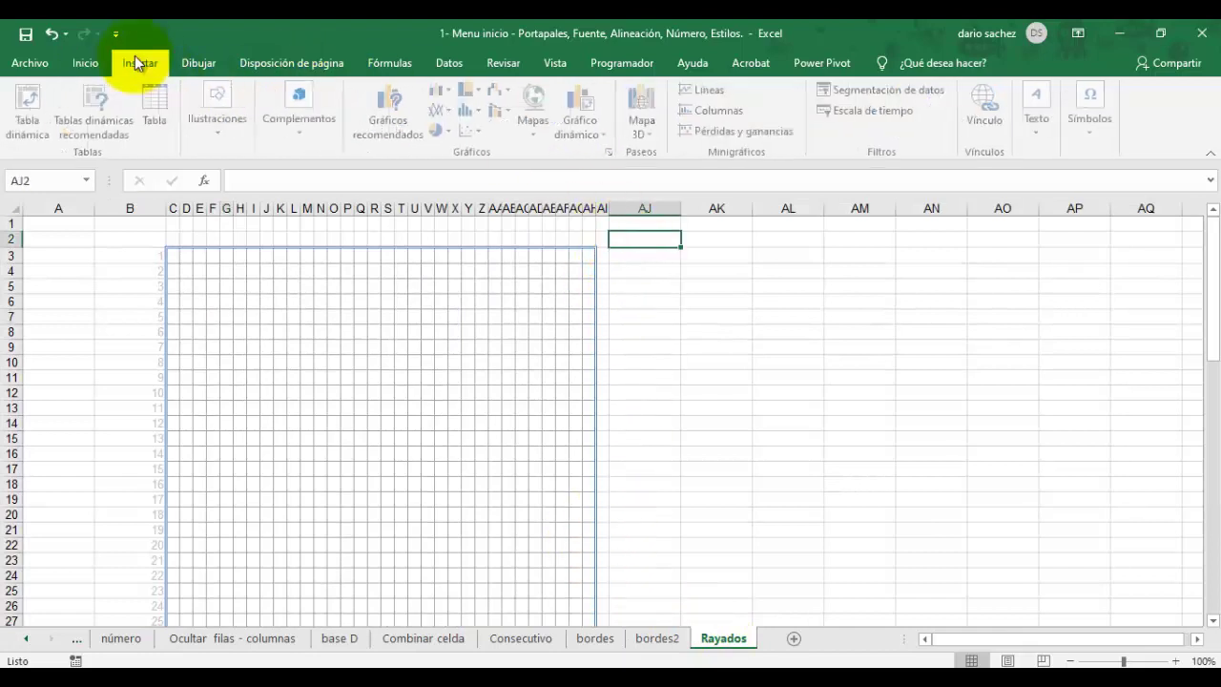
left_click(229, 138)
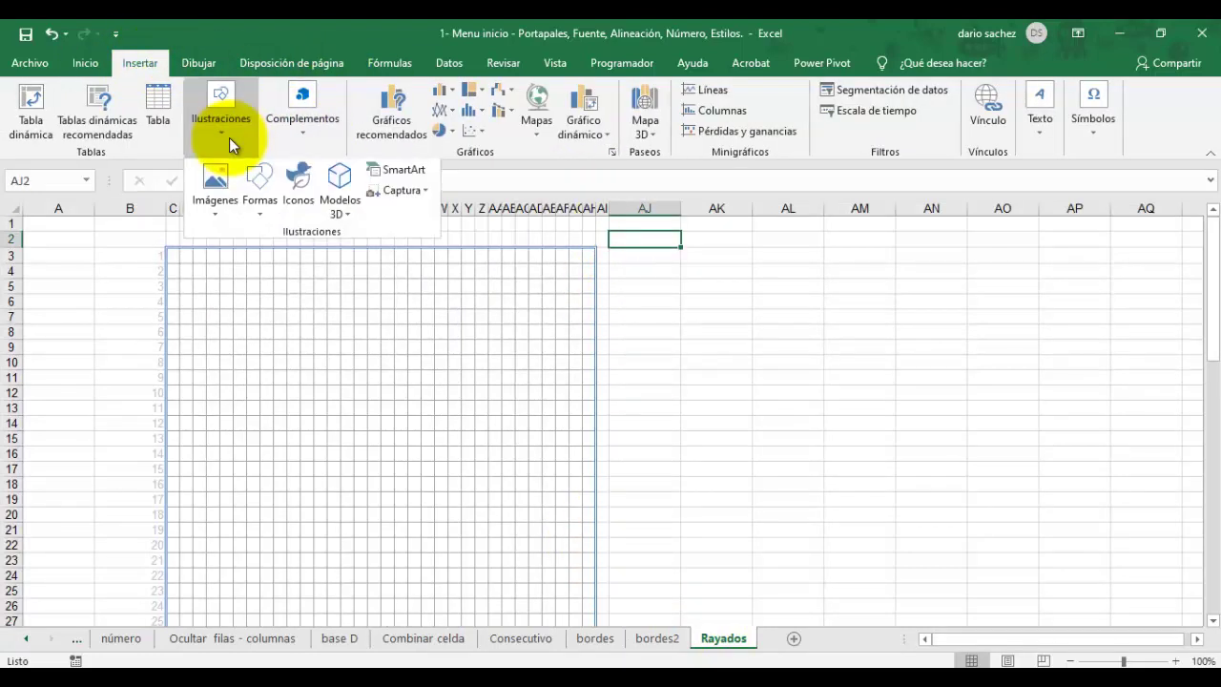
left_click(256, 218)
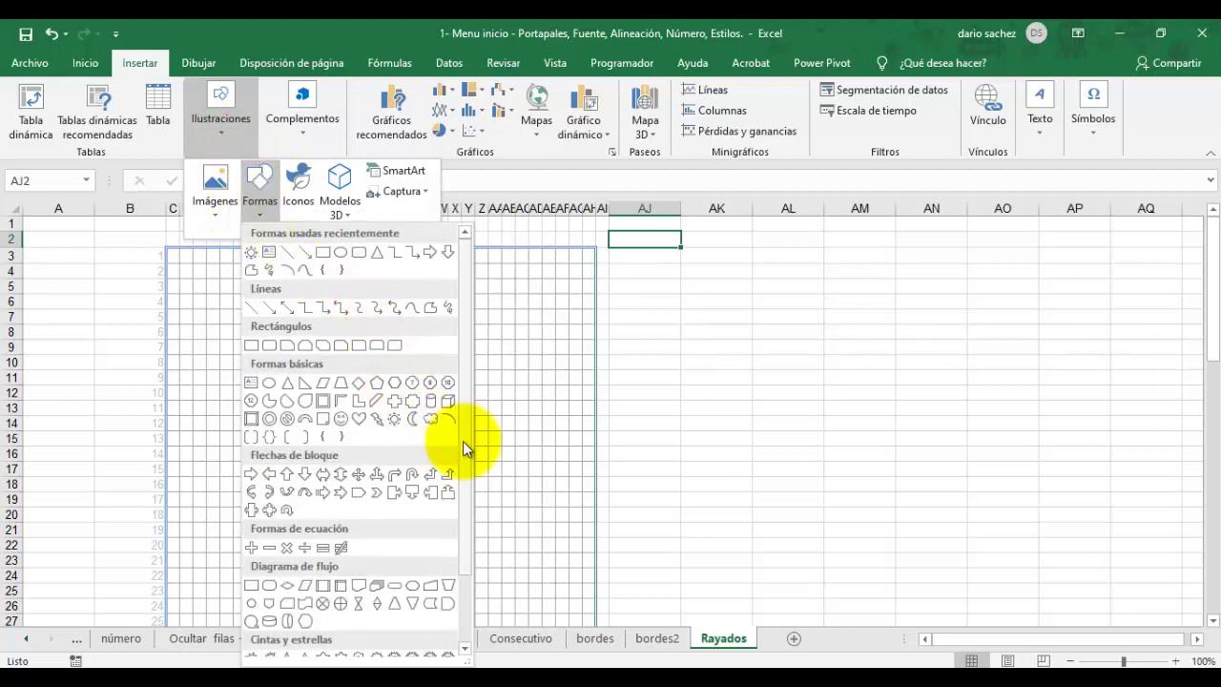
scroll(467, 496, "down", 2)
scroll(472, 515, "down", 1)
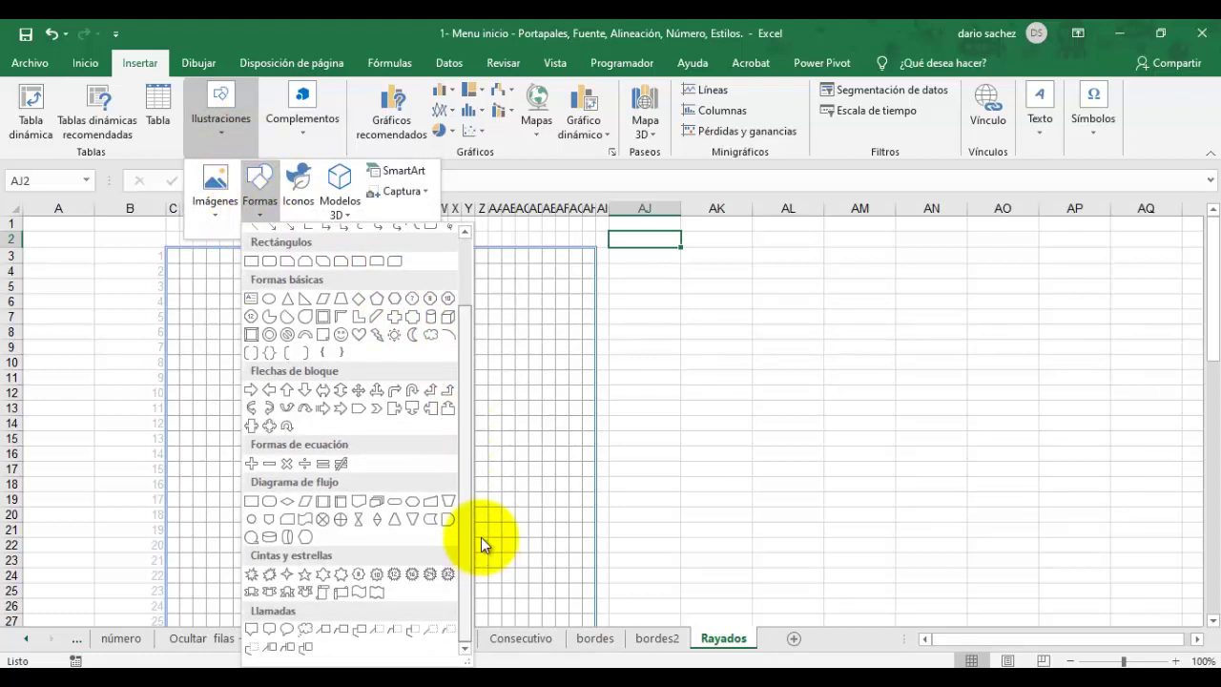
scroll(465, 410, "up", 3)
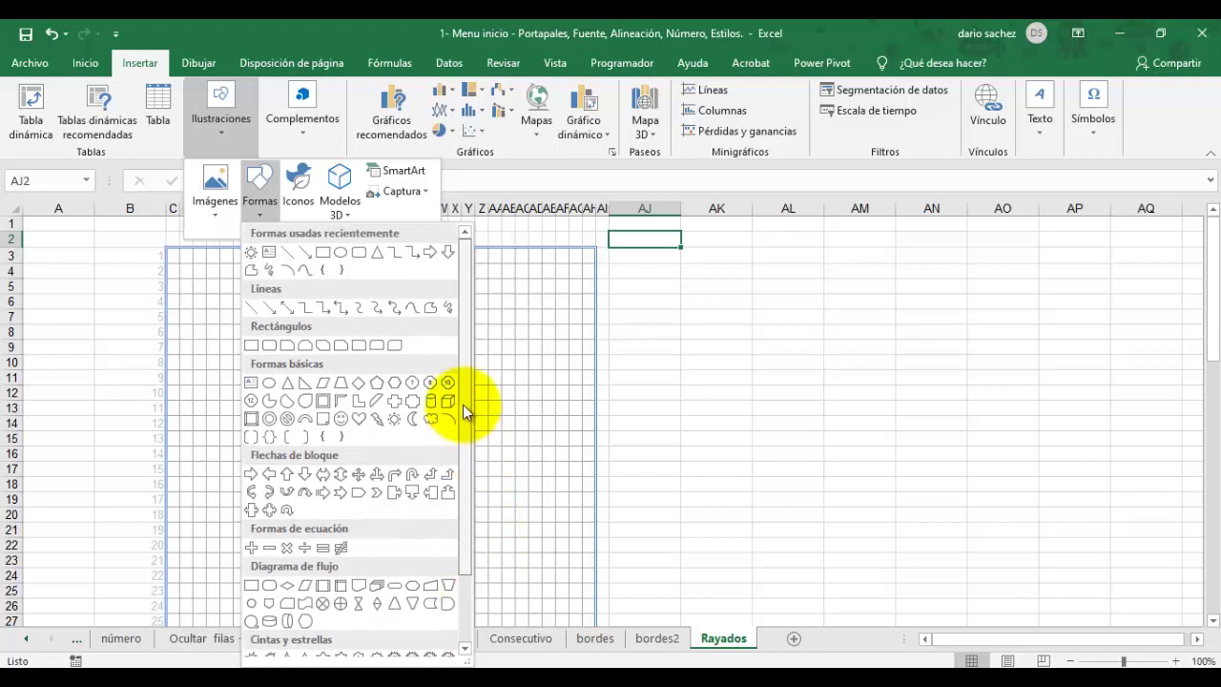
left_click(358, 419)
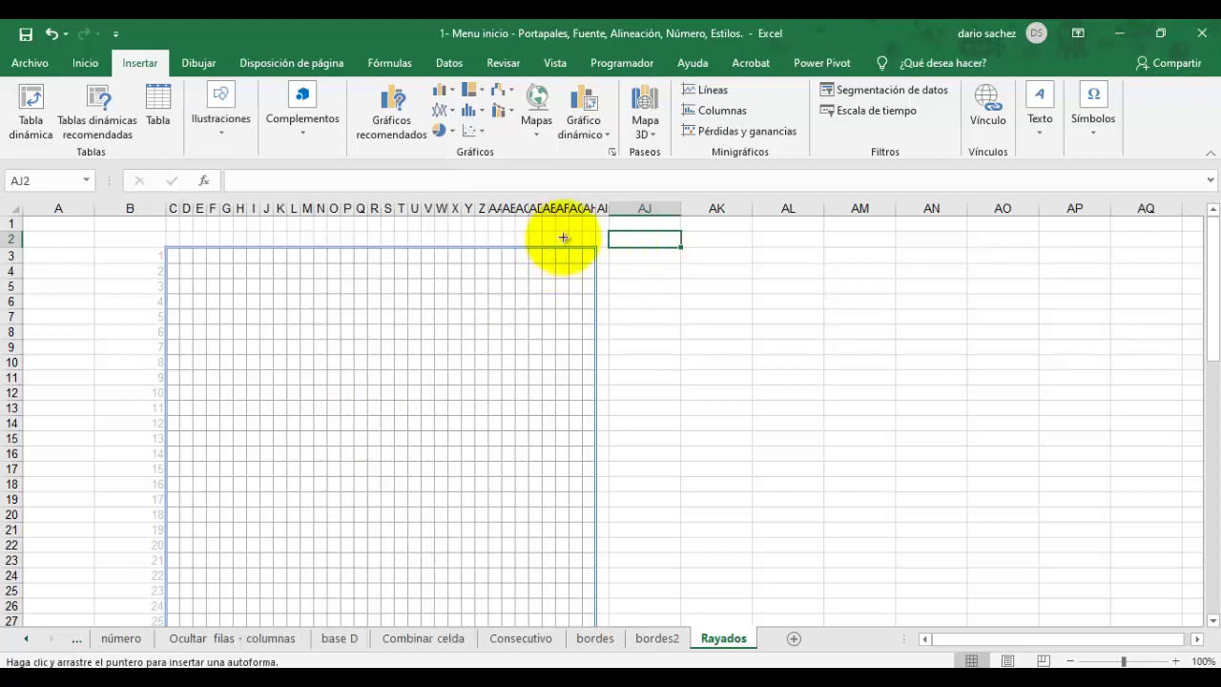
mouse_move(563, 235)
left_mouse_down()
mouse_move(589, 294)
mouse_move(621, 308)
mouse_move(651, 295)
mouse_move(632, 294)
mouse_move(637, 303)
left_mouse_up()
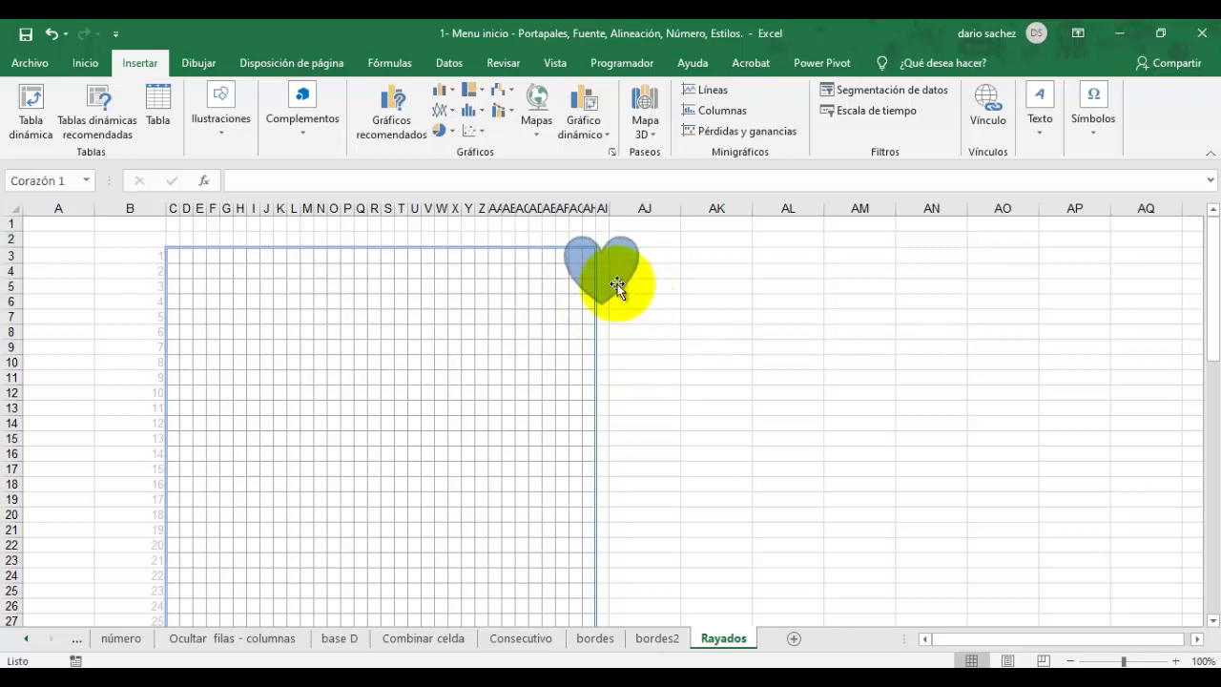
Step: Apply the glossy green theme style to the heart and place it just inside the grid's upper-right corner
left_click_drag(601, 264, 636, 256)
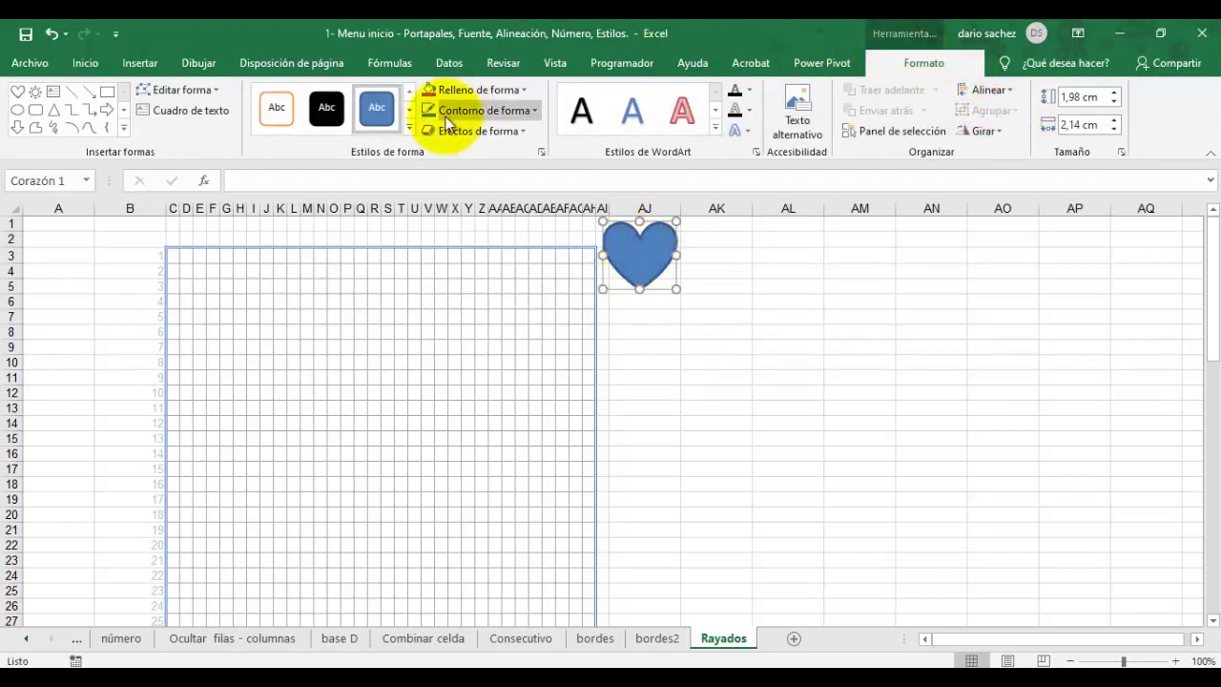
left_click(406, 128)
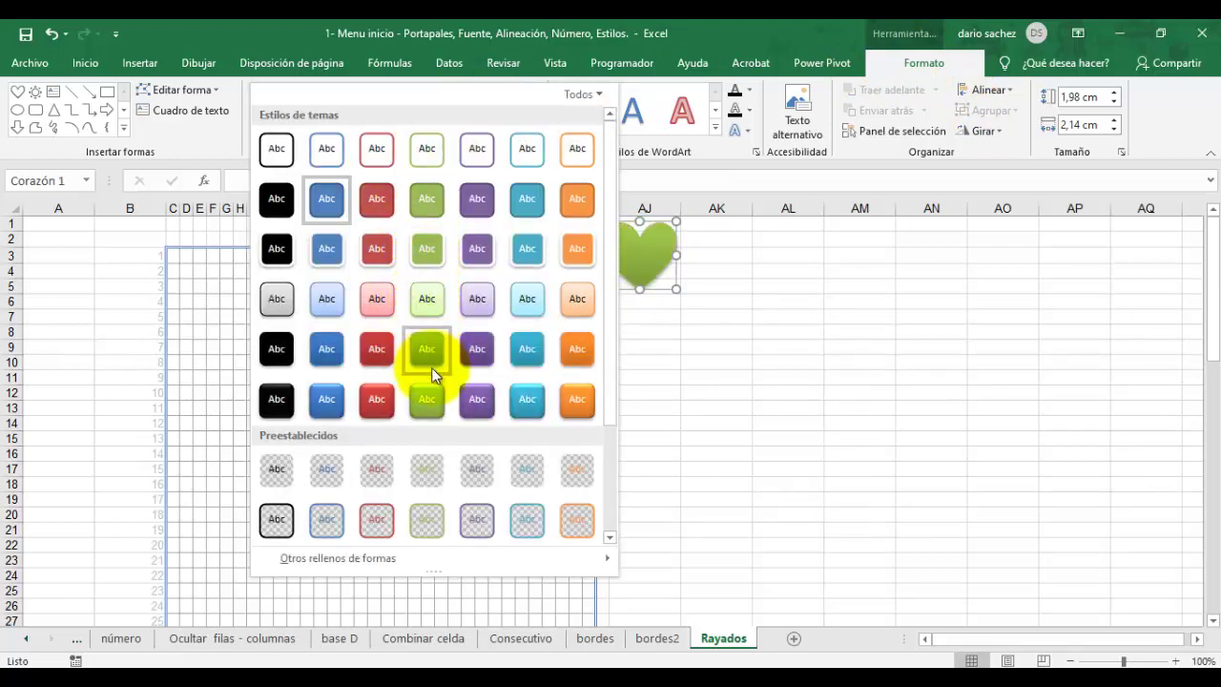
left_click(426, 407)
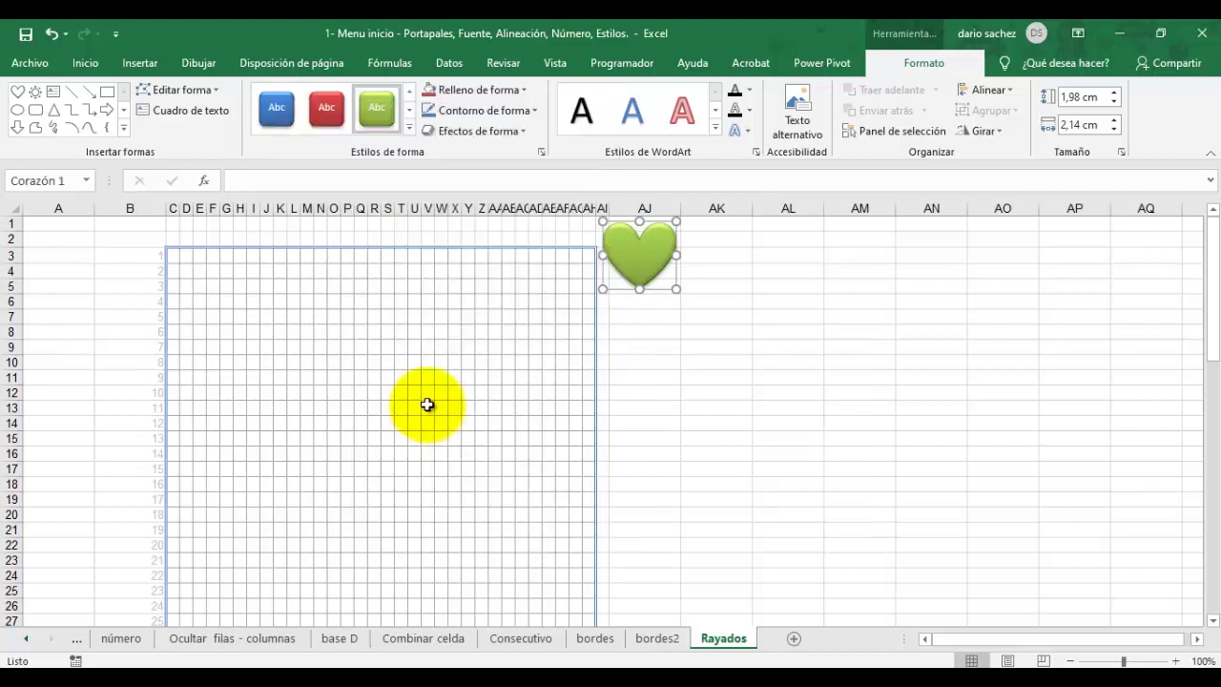
left_click_drag(645, 246, 637, 263)
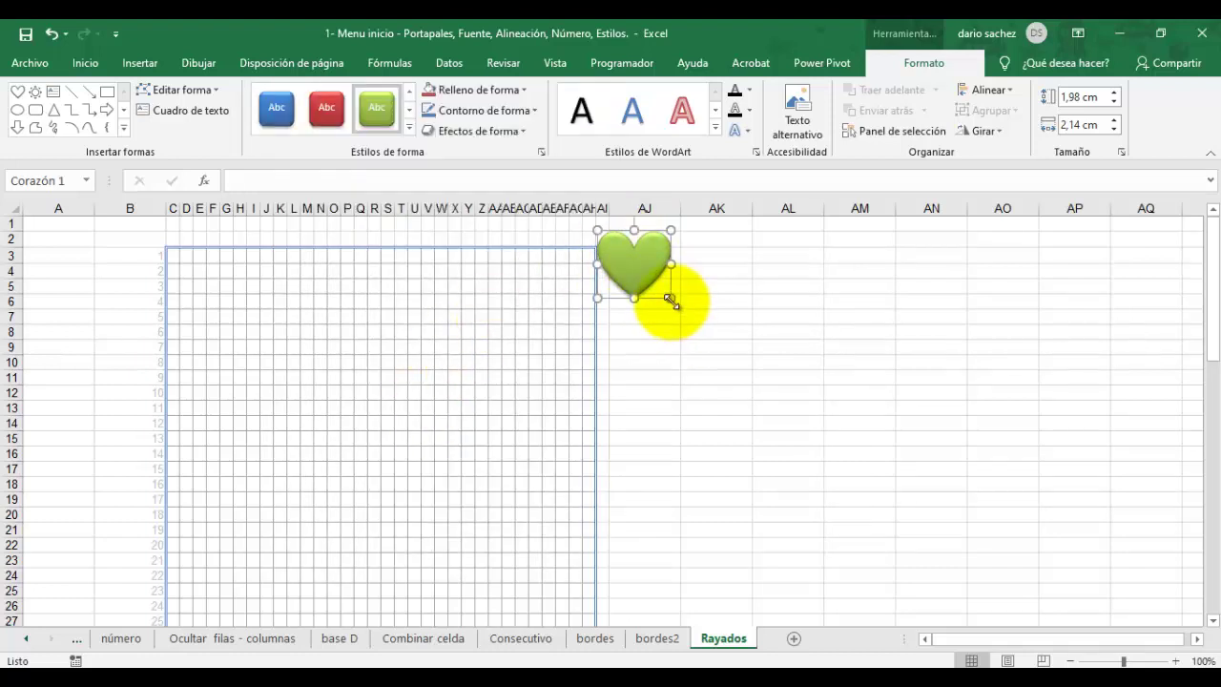
left_click_drag(662, 302, 669, 298)
left_click_drag(634, 270, 555, 279)
Step: Insert a comment on cell AJ4 reading "Estas es una hoja para cuaderno" without the author name, and shorten its box to fit
left_click(641, 273)
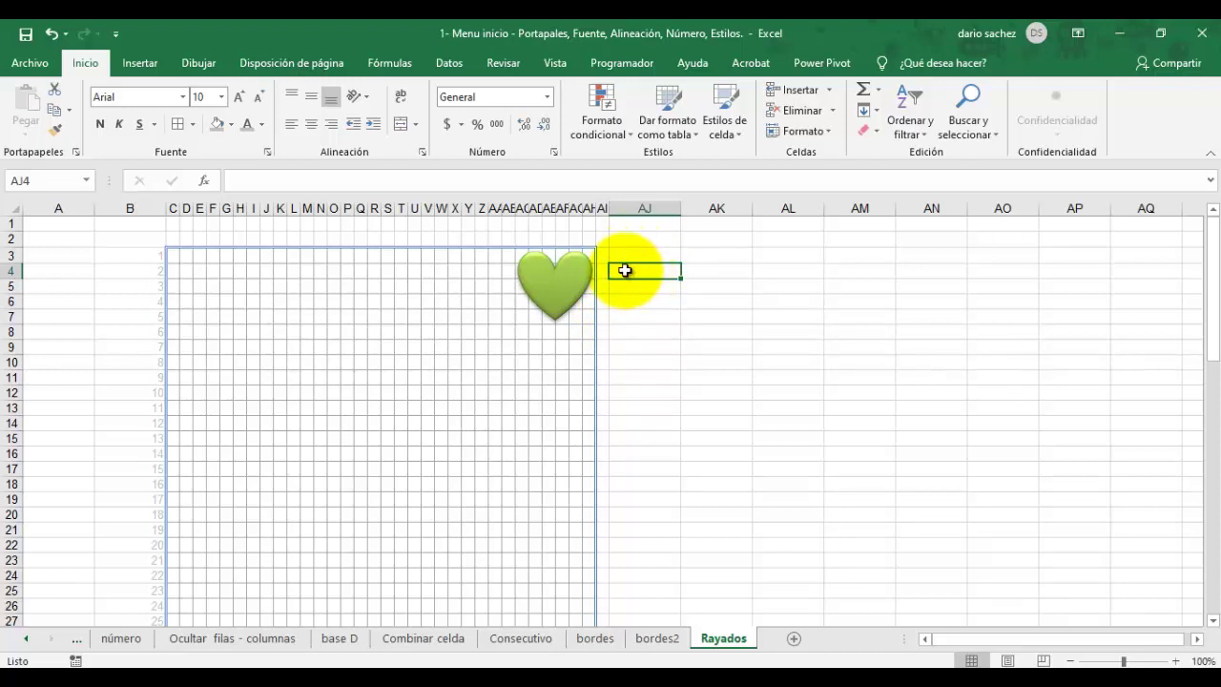
right_click(626, 276)
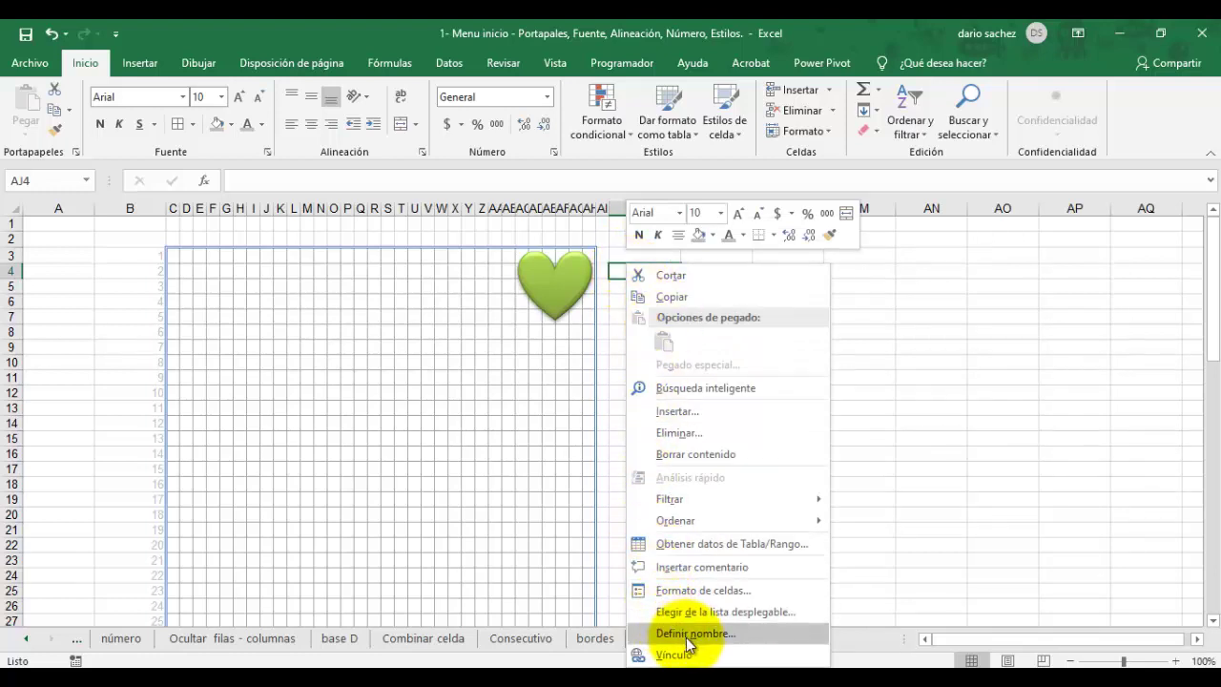
left_click(742, 566)
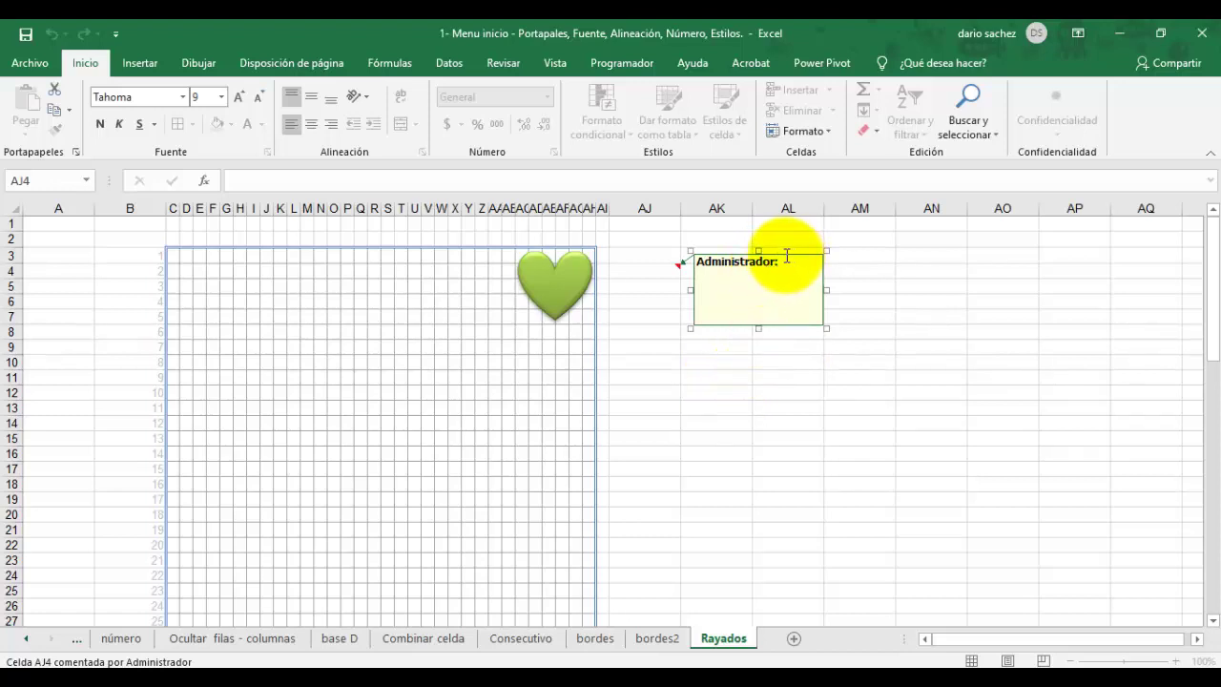
left_click_drag(786, 256, 653, 243)
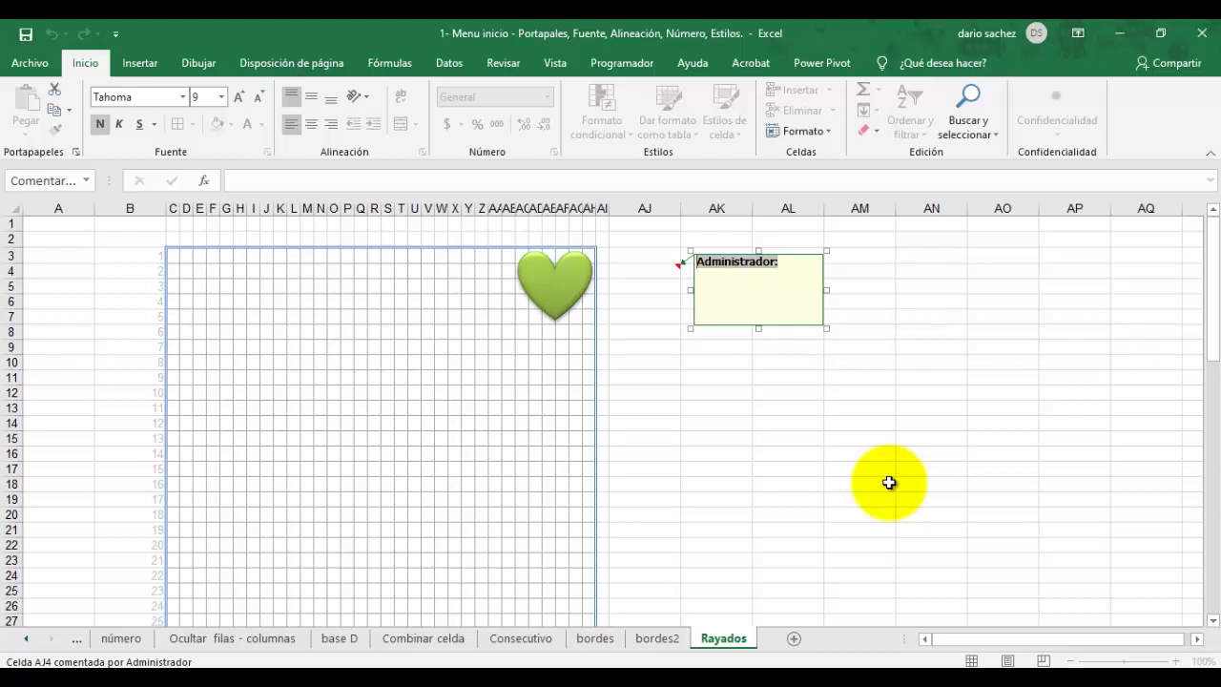
type("Esgt")
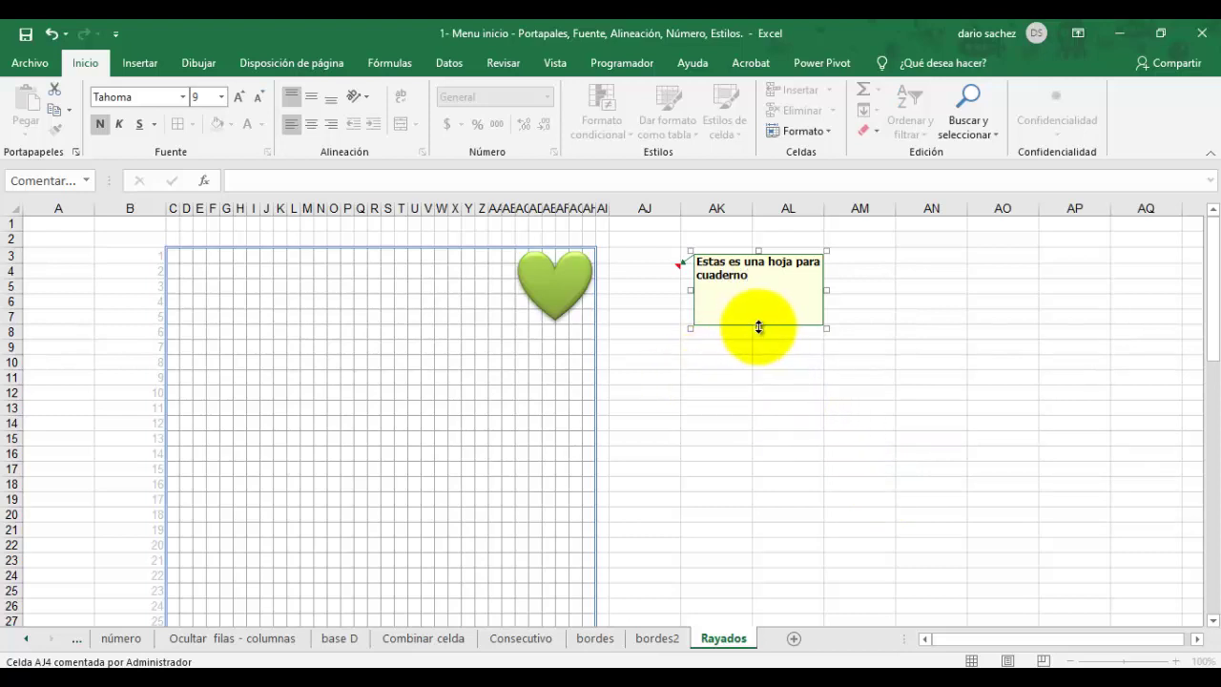
left_click_drag(756, 328, 759, 283)
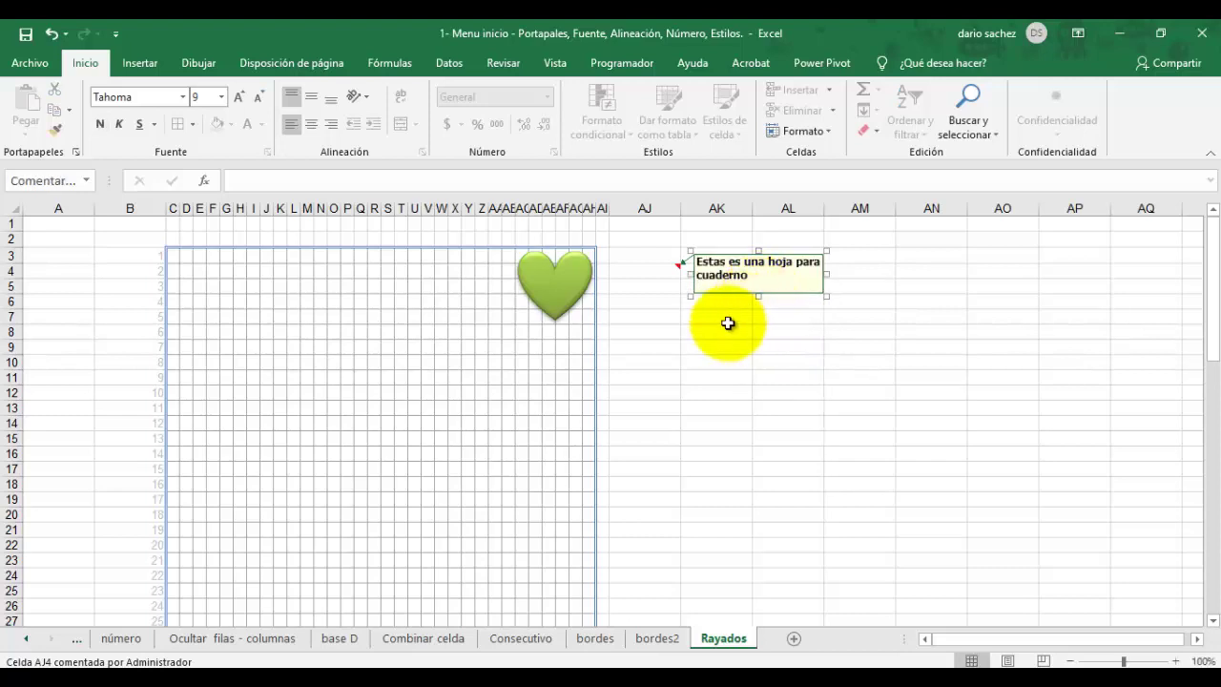
left_click(646, 285)
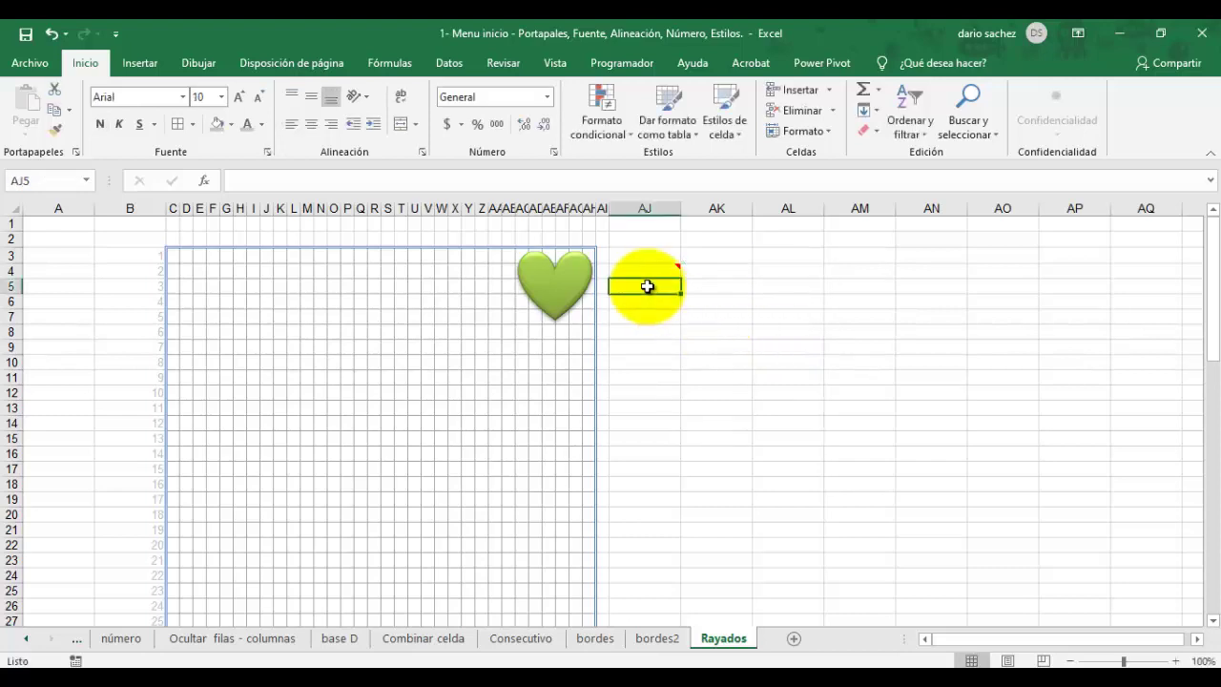
Step: Check how the comment on AJ4 behaves when its cell is selected and left
left_click(730, 348)
left_click(649, 271)
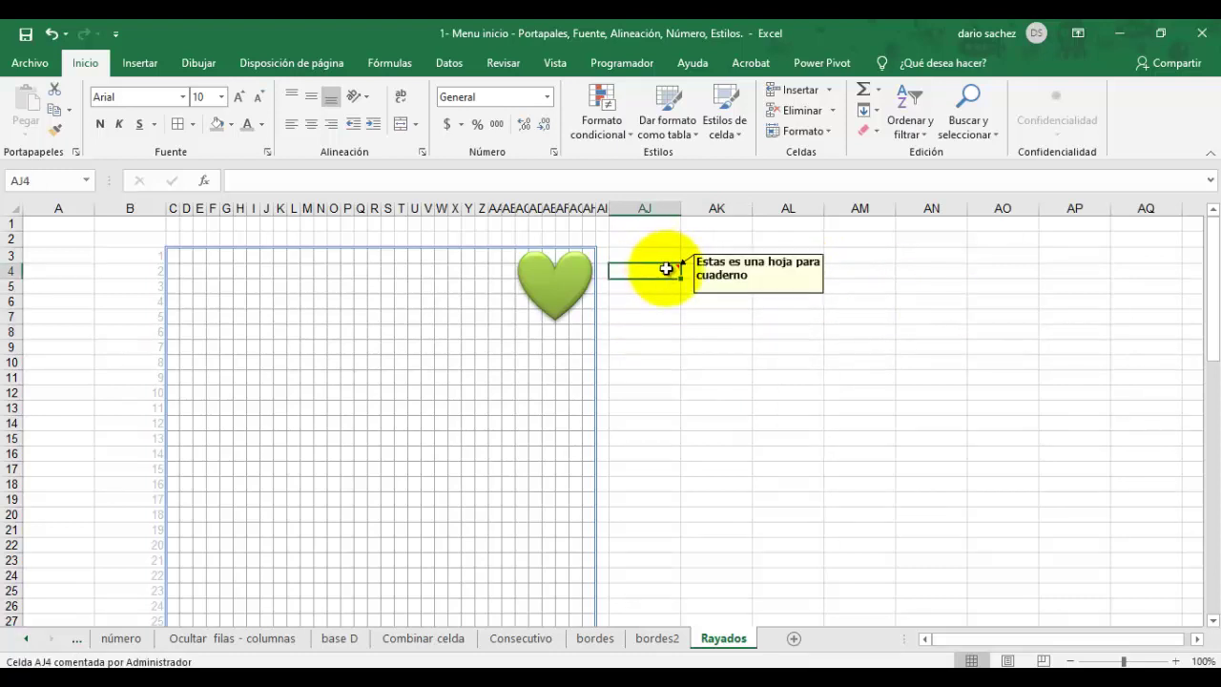
left_click(672, 329)
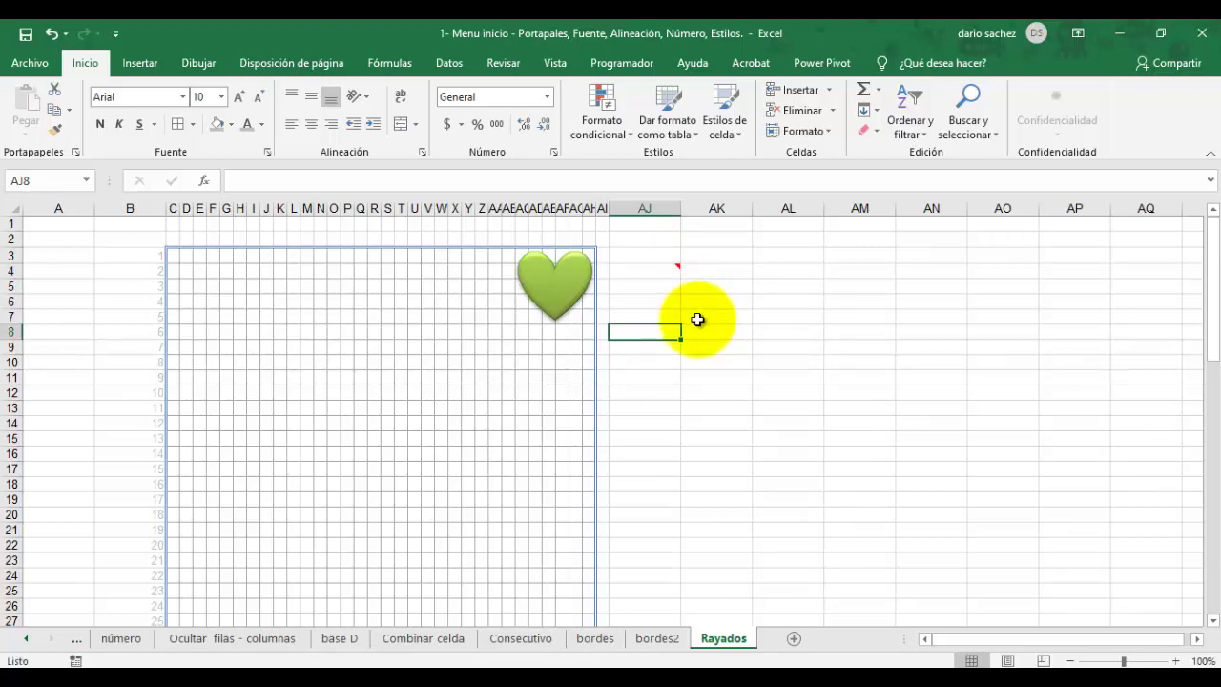
left_click(668, 268)
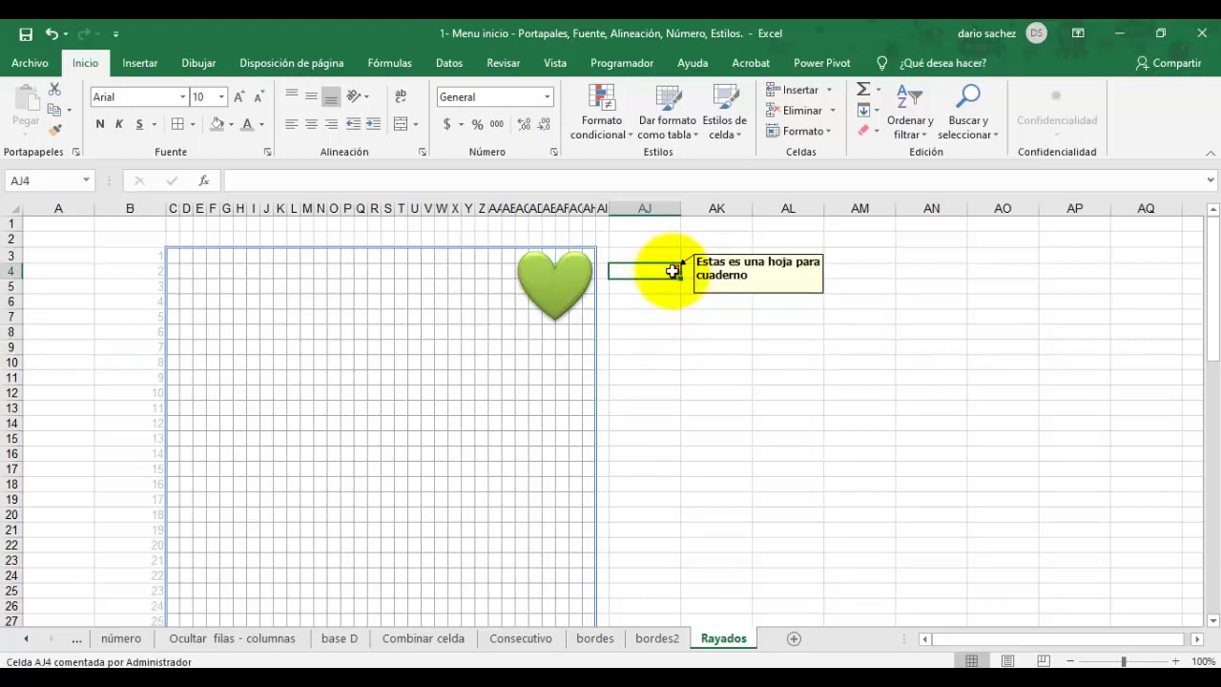
left_click(667, 315)
left_click(666, 270)
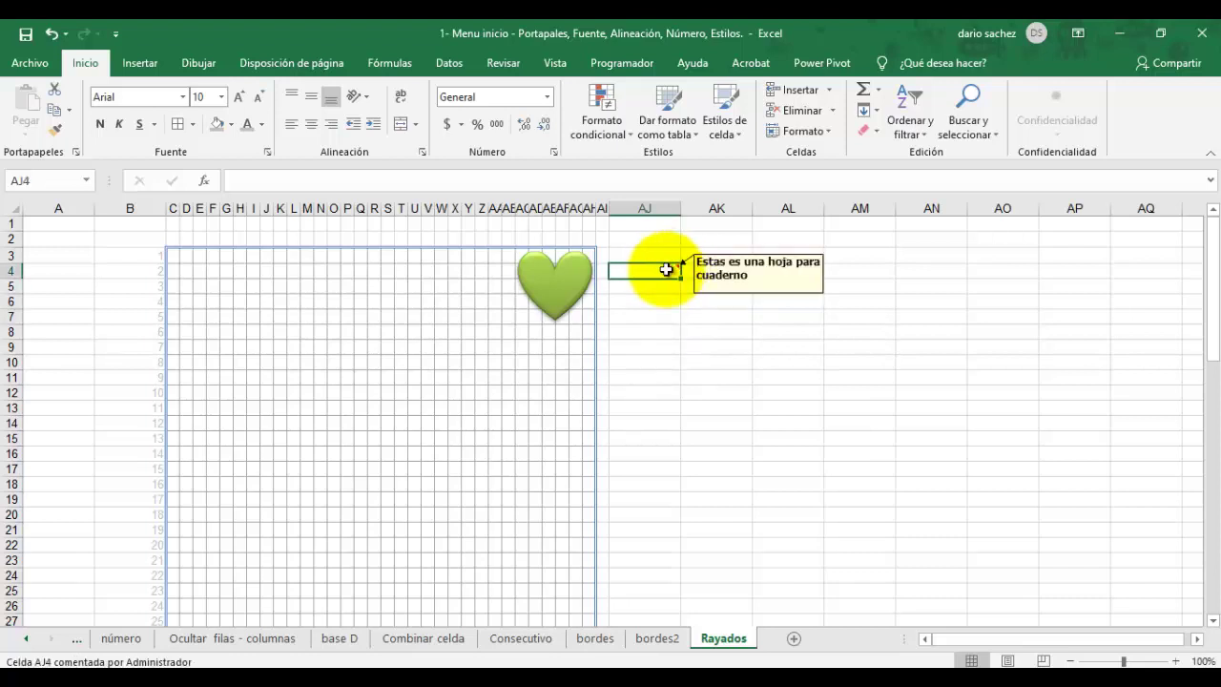
Step: Keep the comment on AJ4 permanently displayed and check it while other cells are selected
right_click(664, 270)
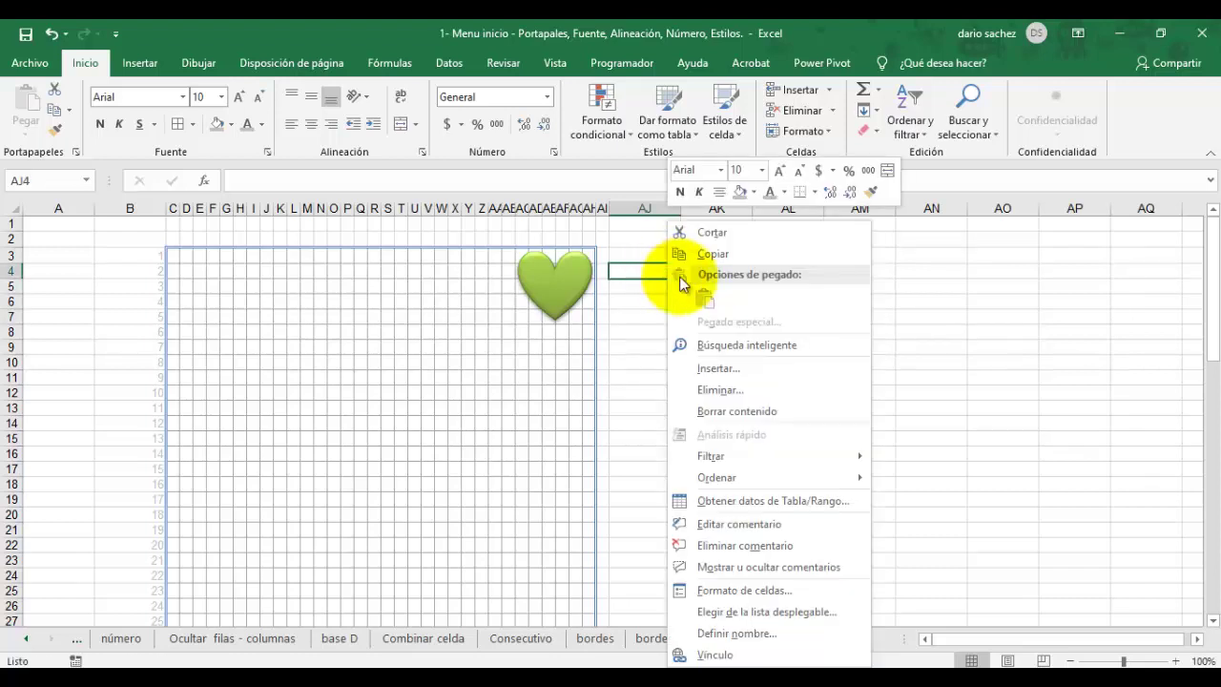
left_click(781, 568)
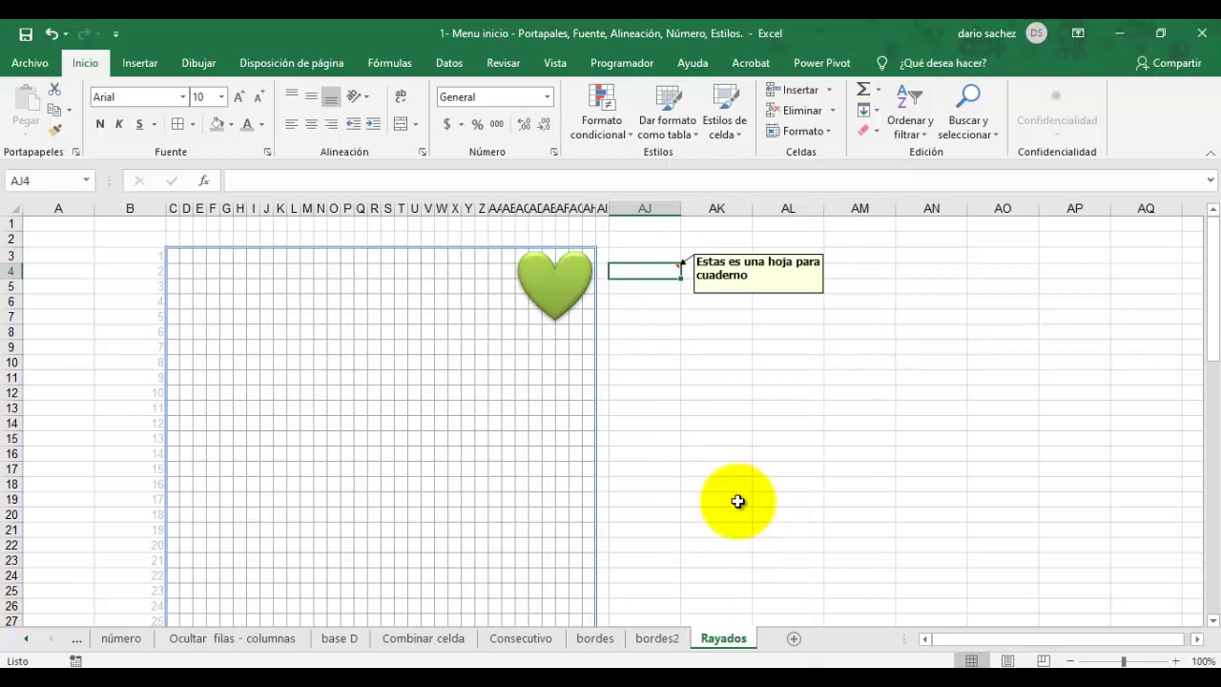
left_click(668, 391)
left_click(714, 344)
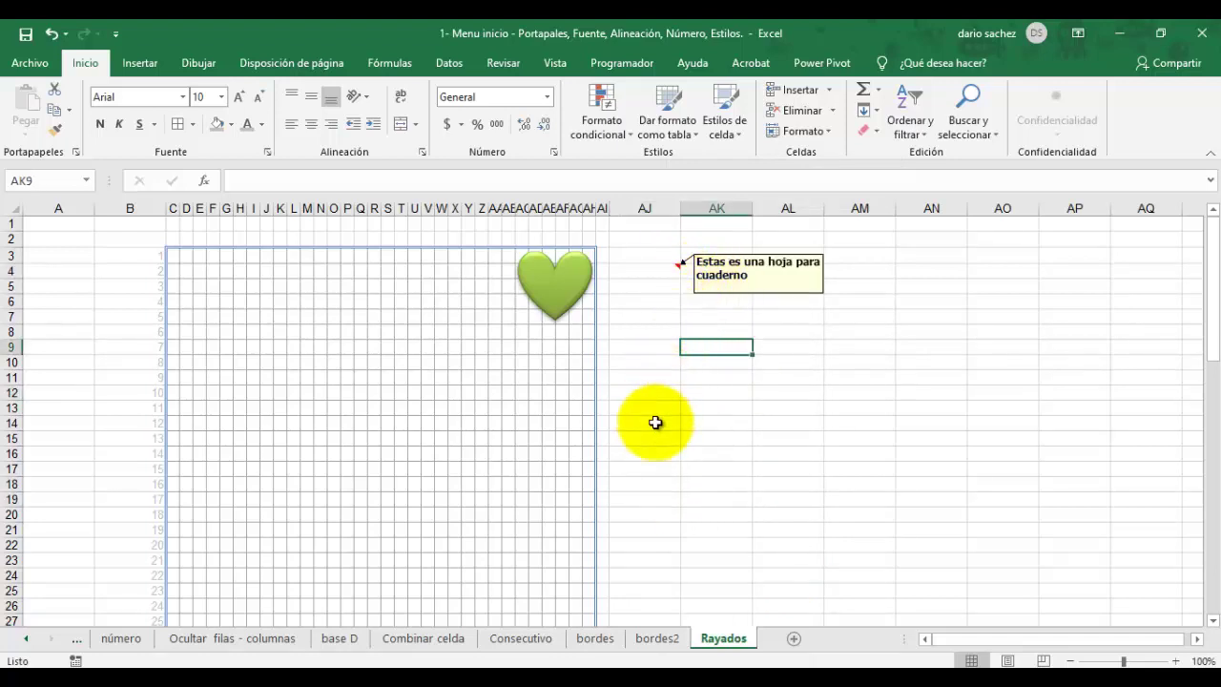
left_click(661, 356)
left_click(654, 272)
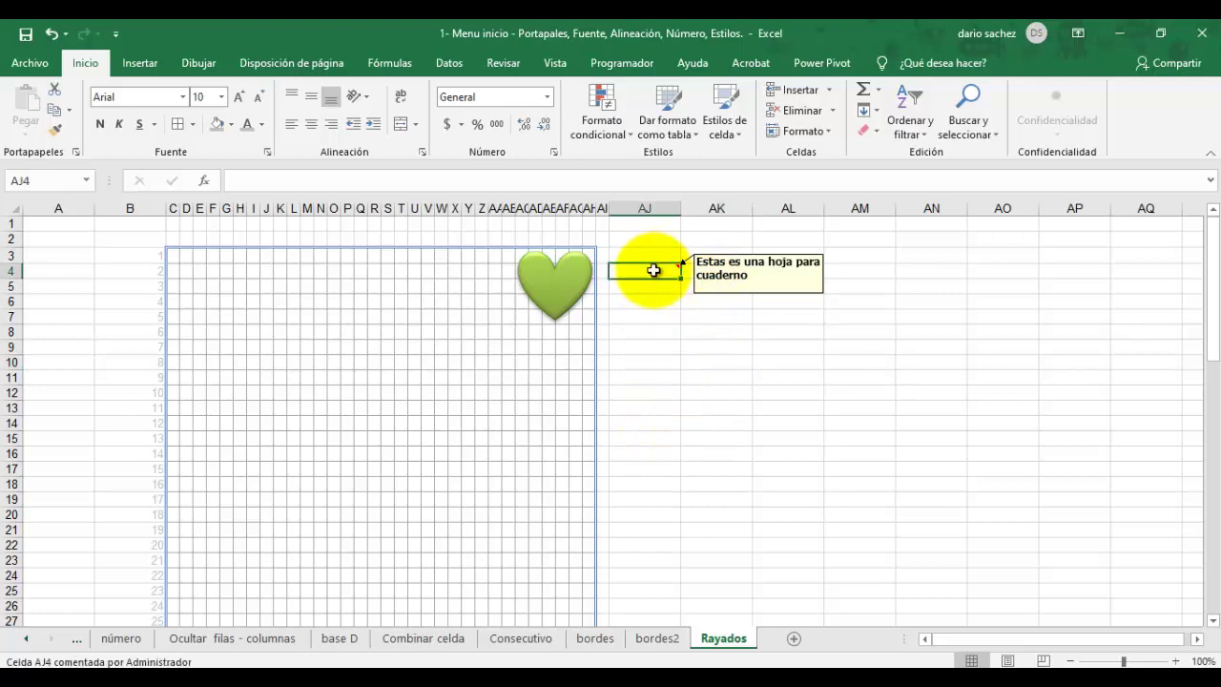
Step: Hide the permanently displayed comment on AJ4 and check the cell again
right_click(654, 274)
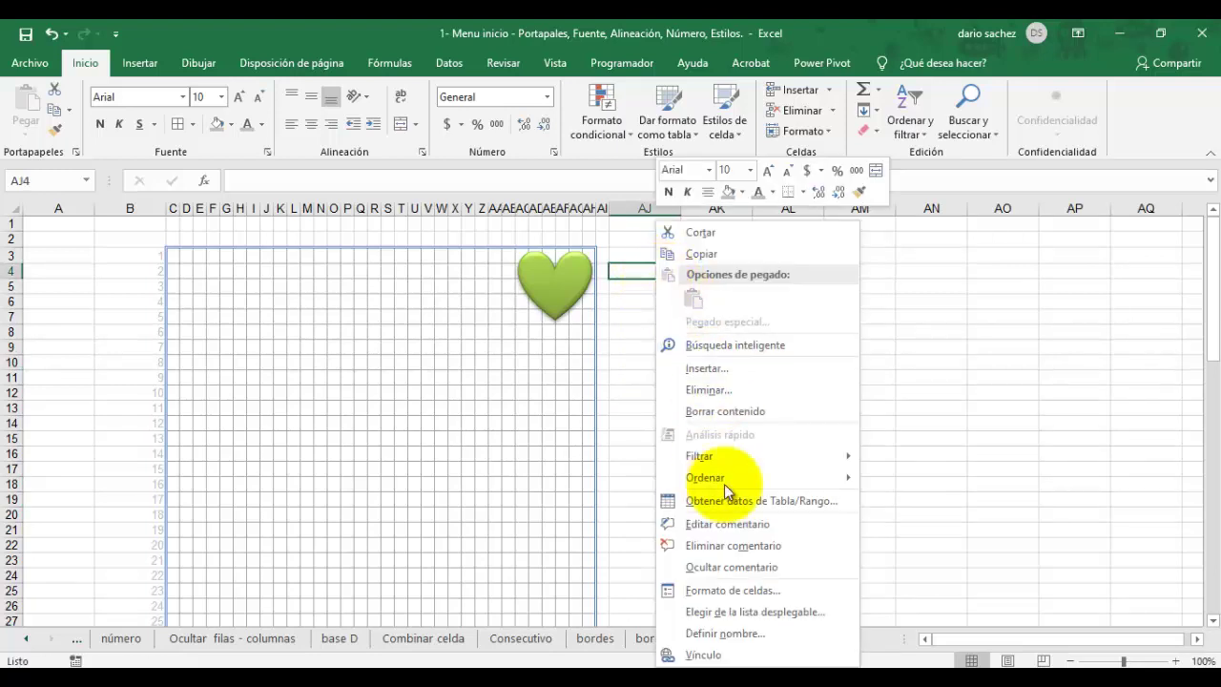
left_click(771, 569)
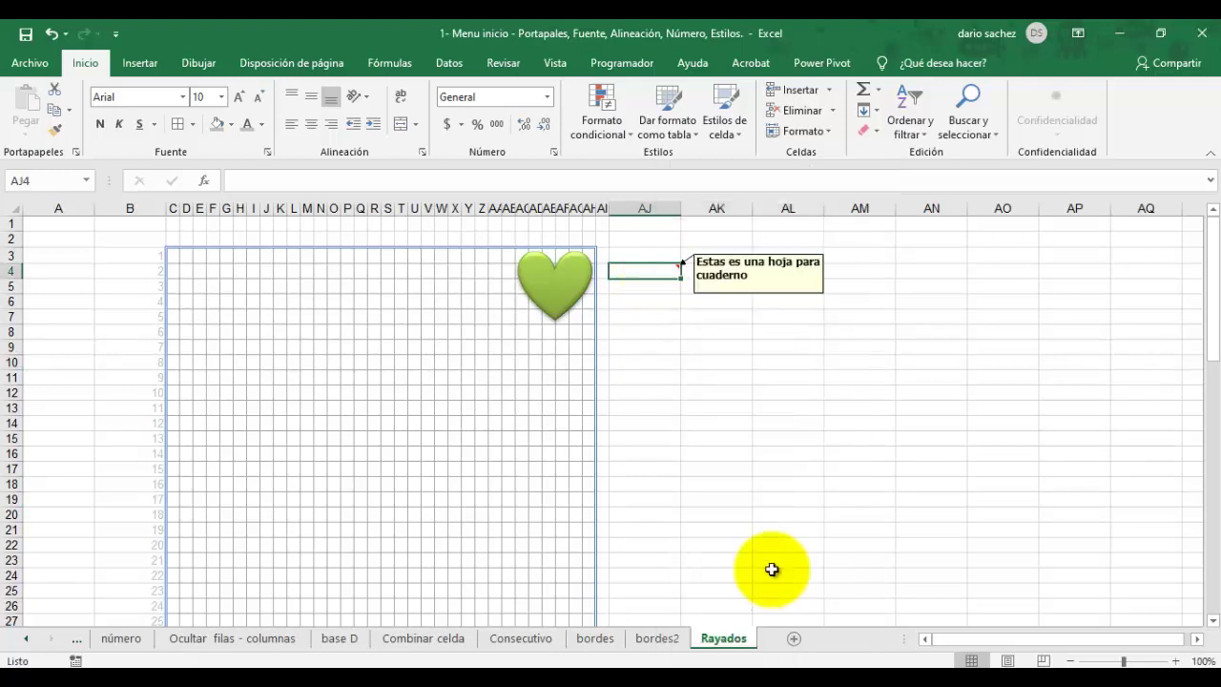
left_click(668, 377)
left_click(668, 267)
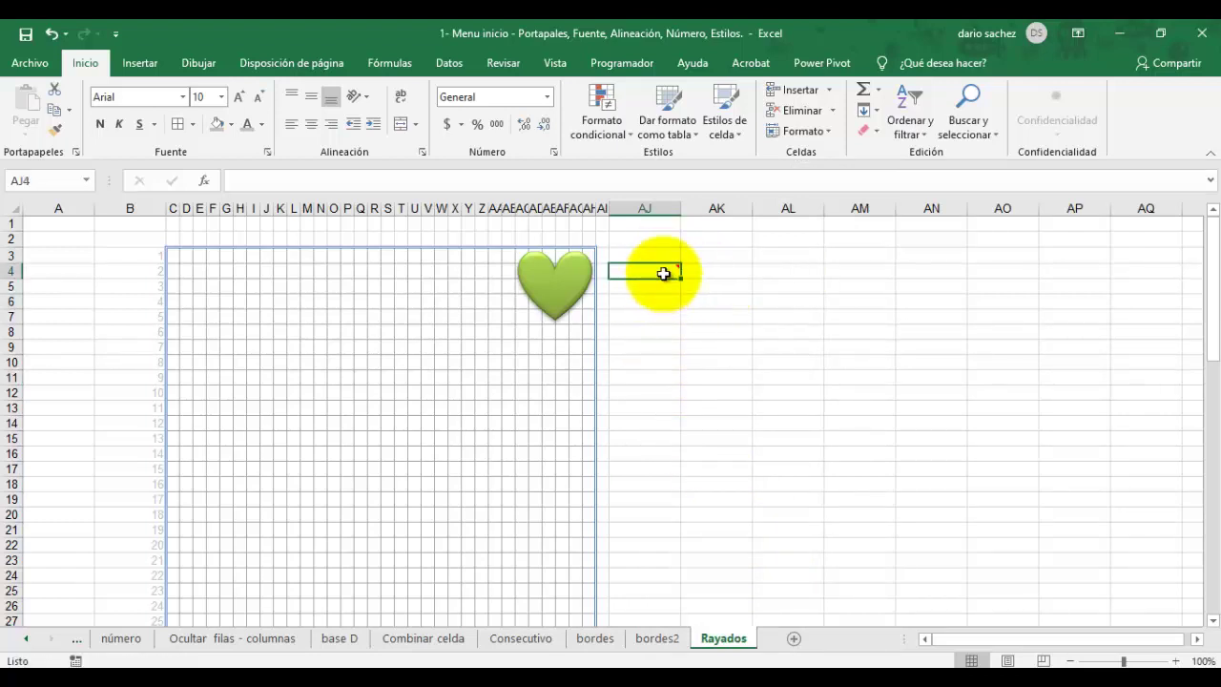
left_click(654, 301)
left_click(655, 243)
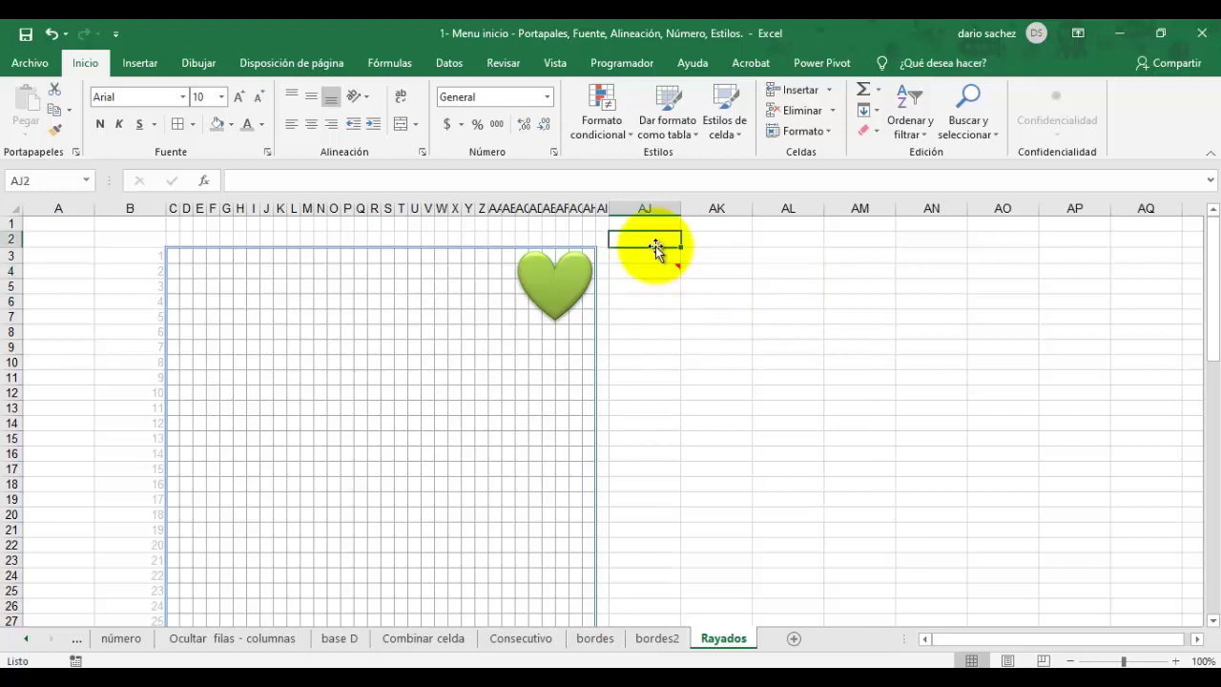
left_click(654, 267)
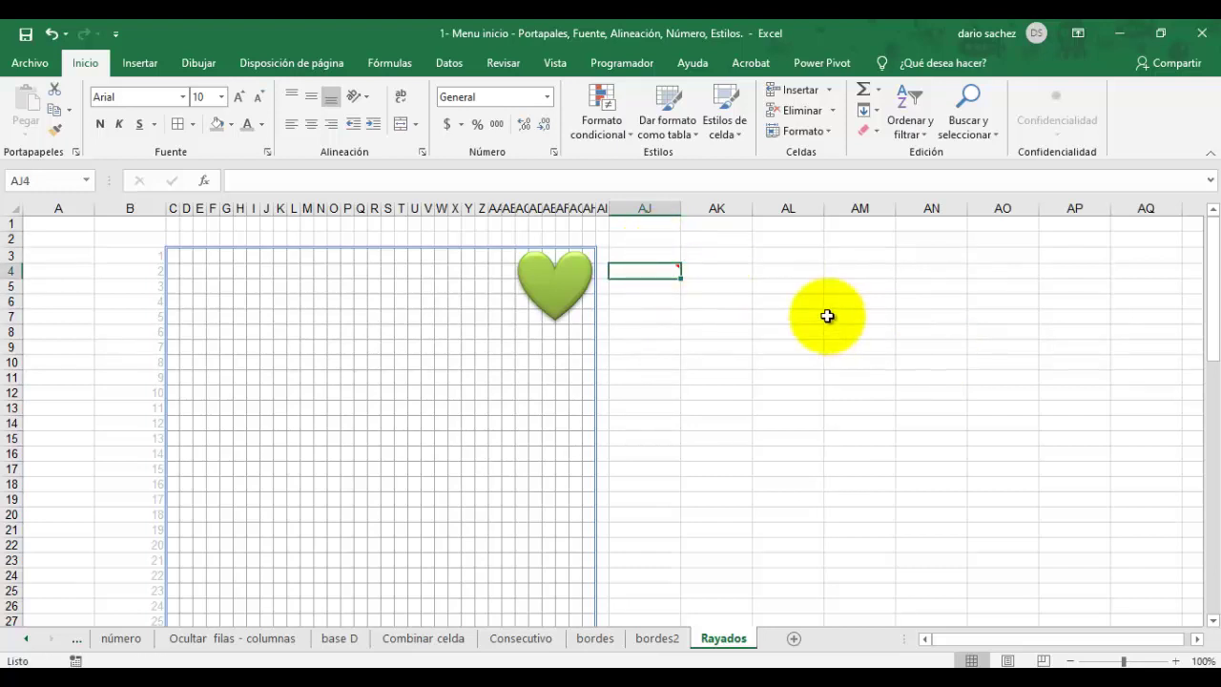
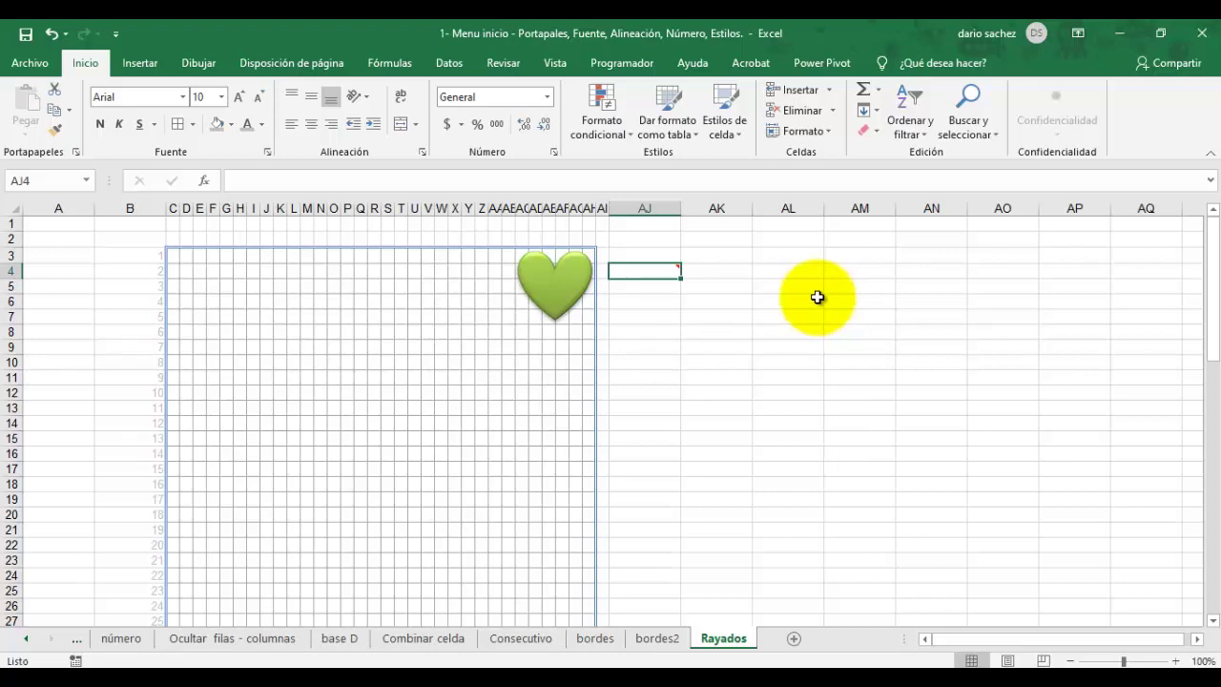
Step: Examine the Hoja Rayada sample on the bordes2 sheet and return to the Rayados sheet
left_click(662, 643)
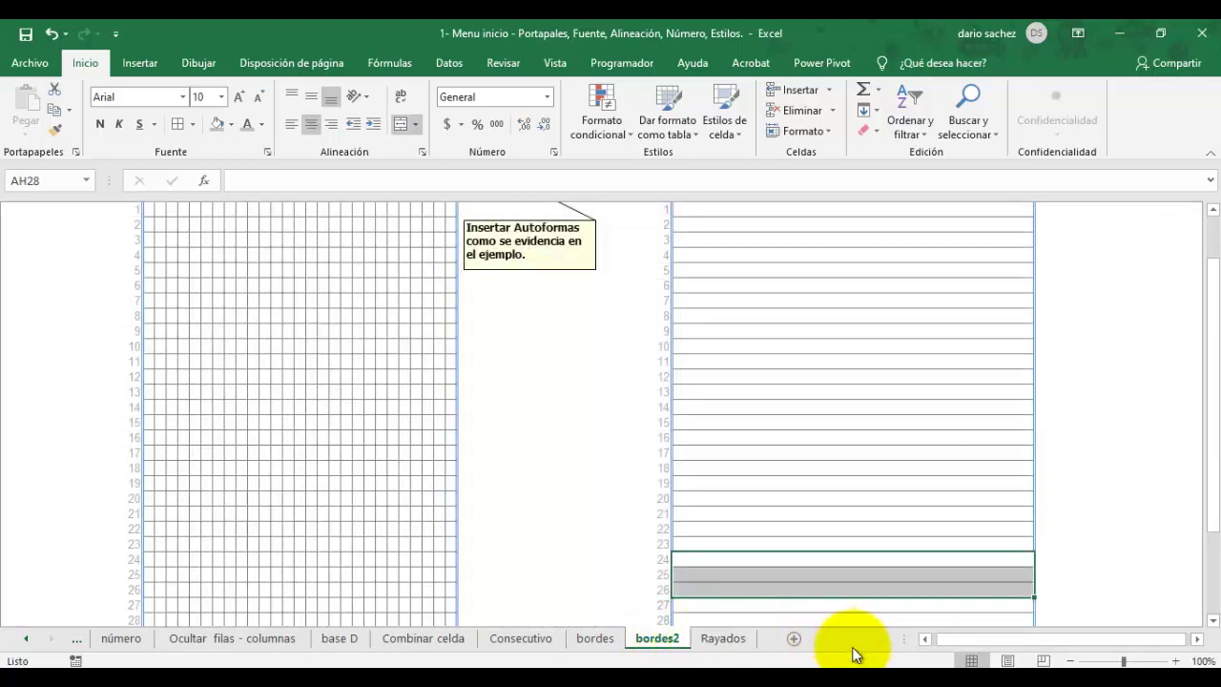
scroll(826, 551, "up", 1)
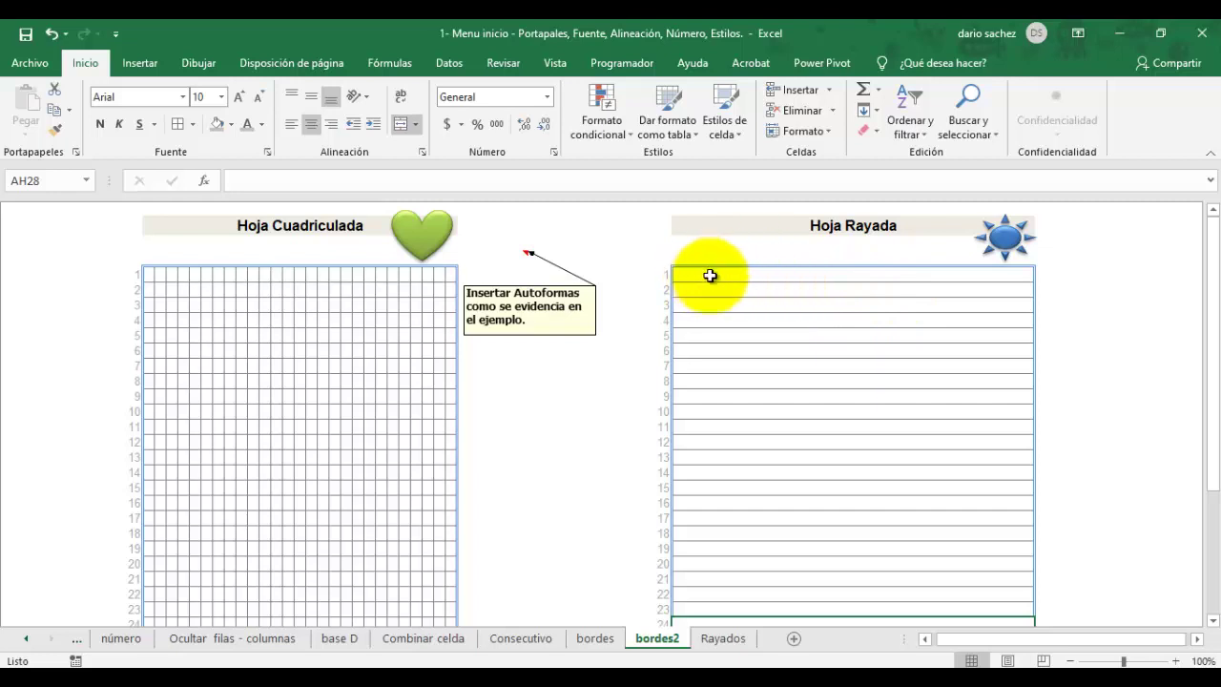
left_click(721, 640)
Step: Add a bottom border to AL3:AR3 and merge and centre those cells
left_click_drag(934, 637, 1092, 641)
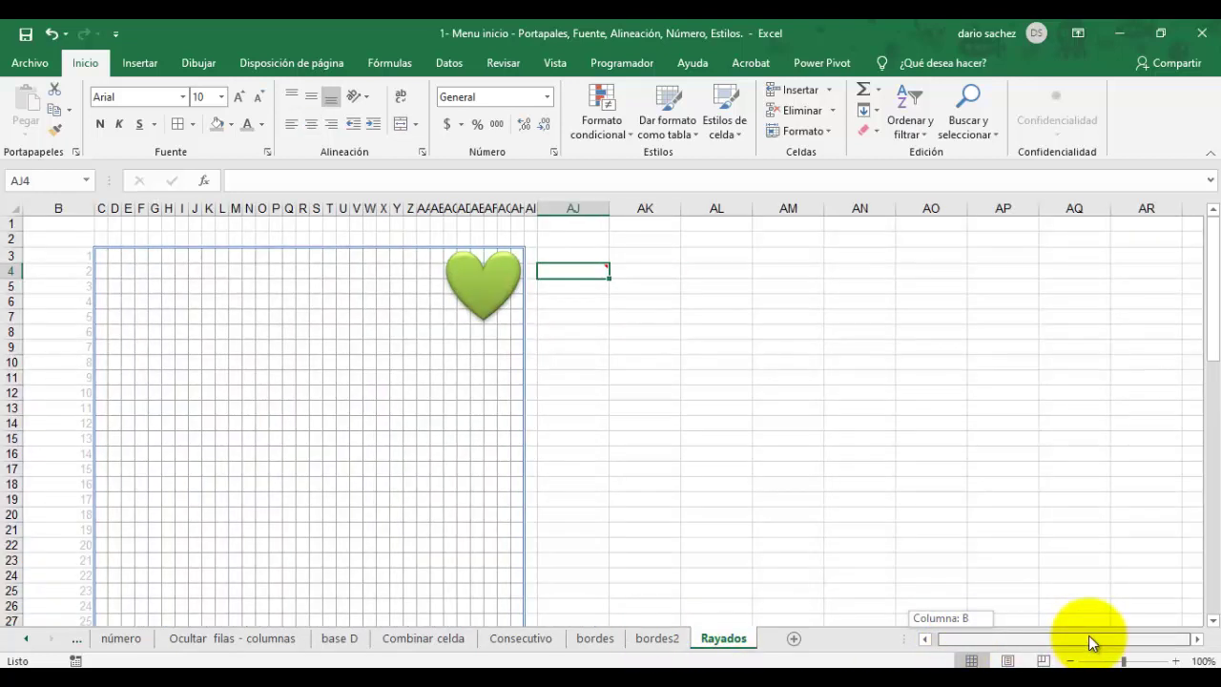
left_click_drag(717, 255, 1132, 254)
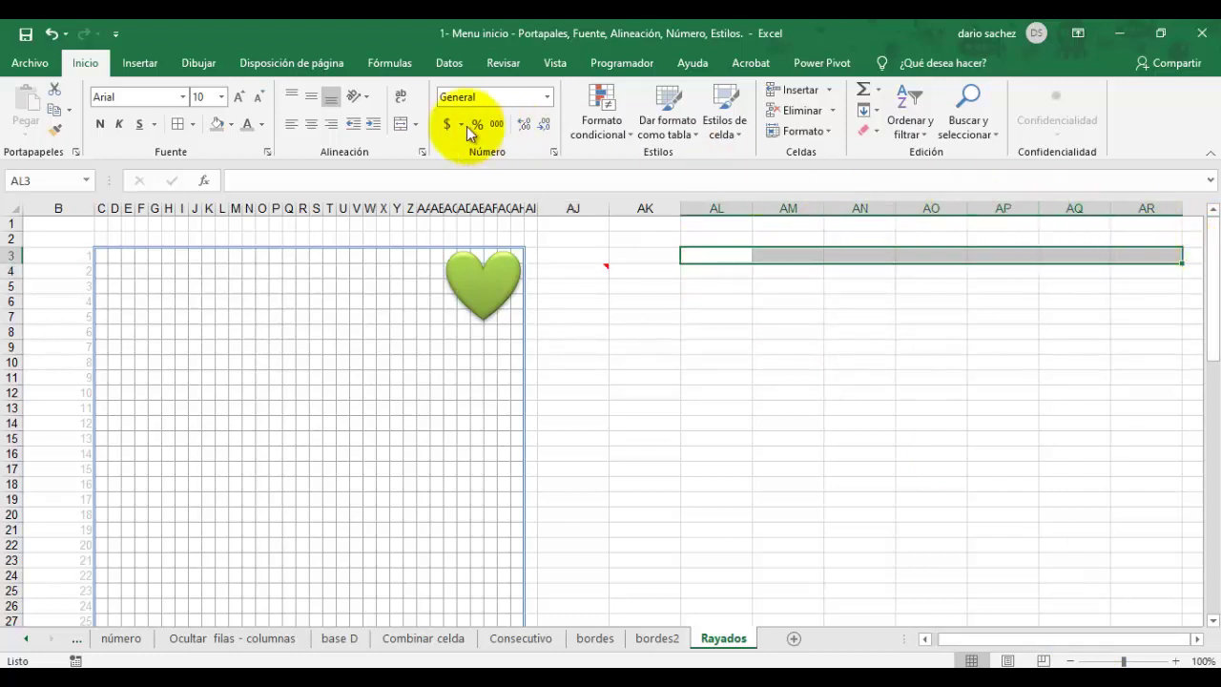
left_click(191, 124)
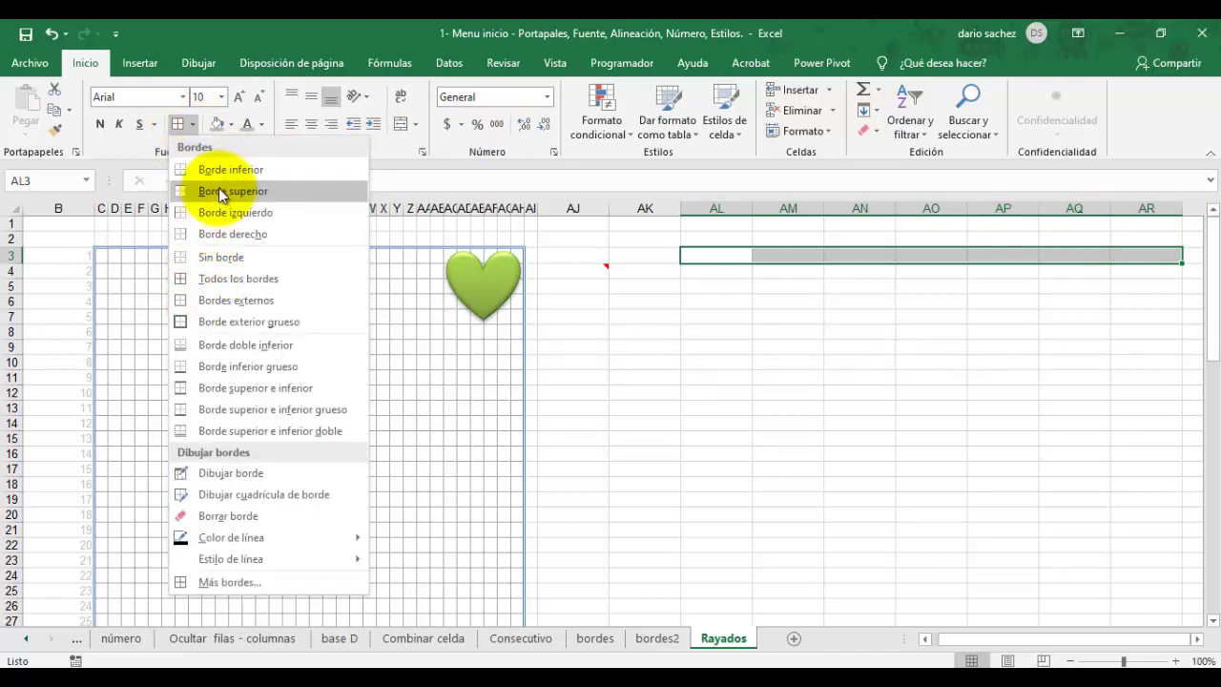
left_click(244, 171)
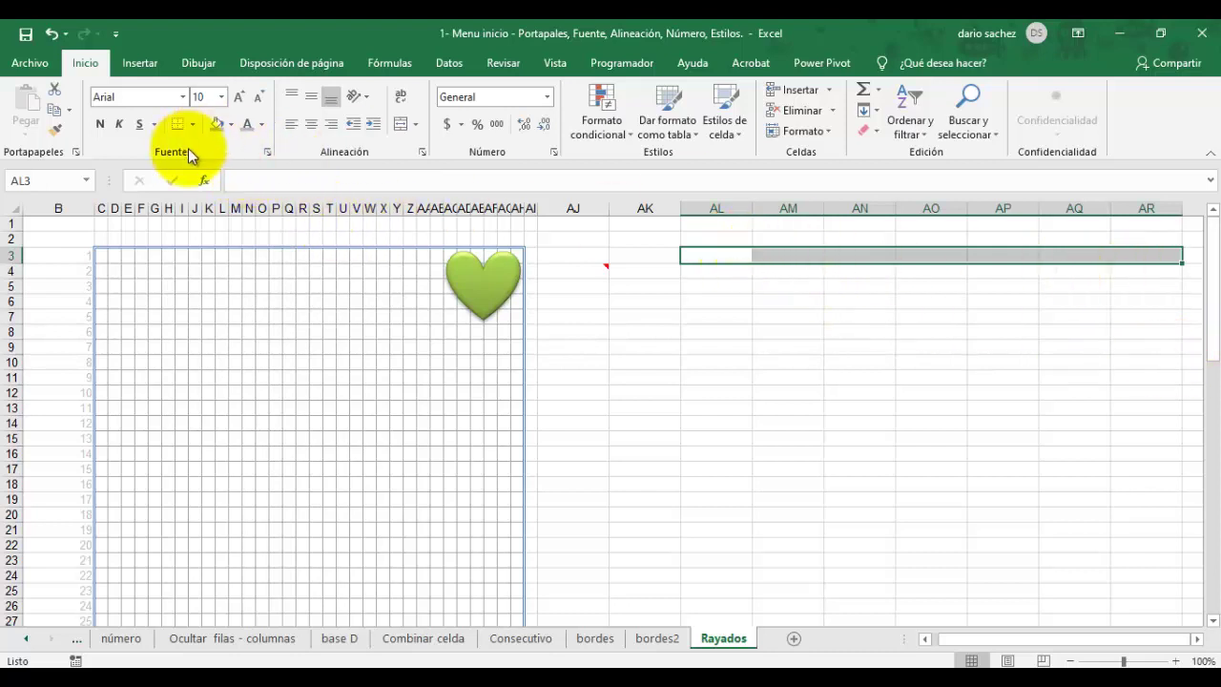
left_click(400, 128)
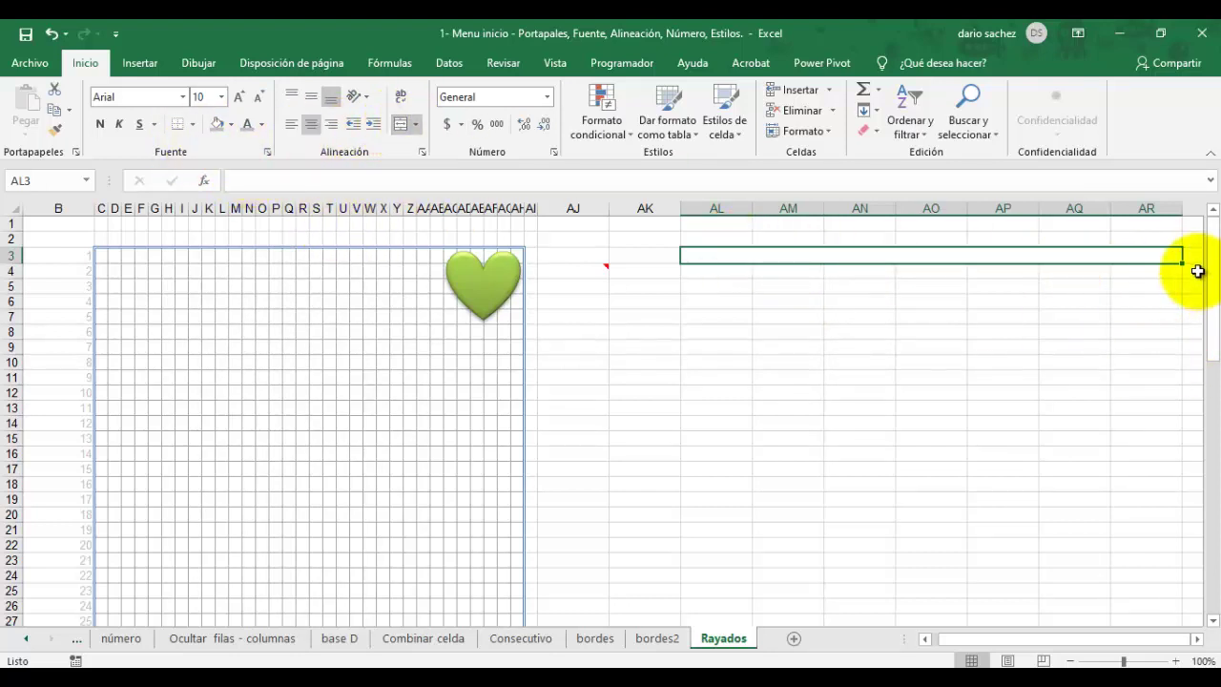
Step: Fill the merged, bordered row AL3:AR3 down to row 70, level with the end of the grid
left_click_drag(1187, 267, 1165, 575)
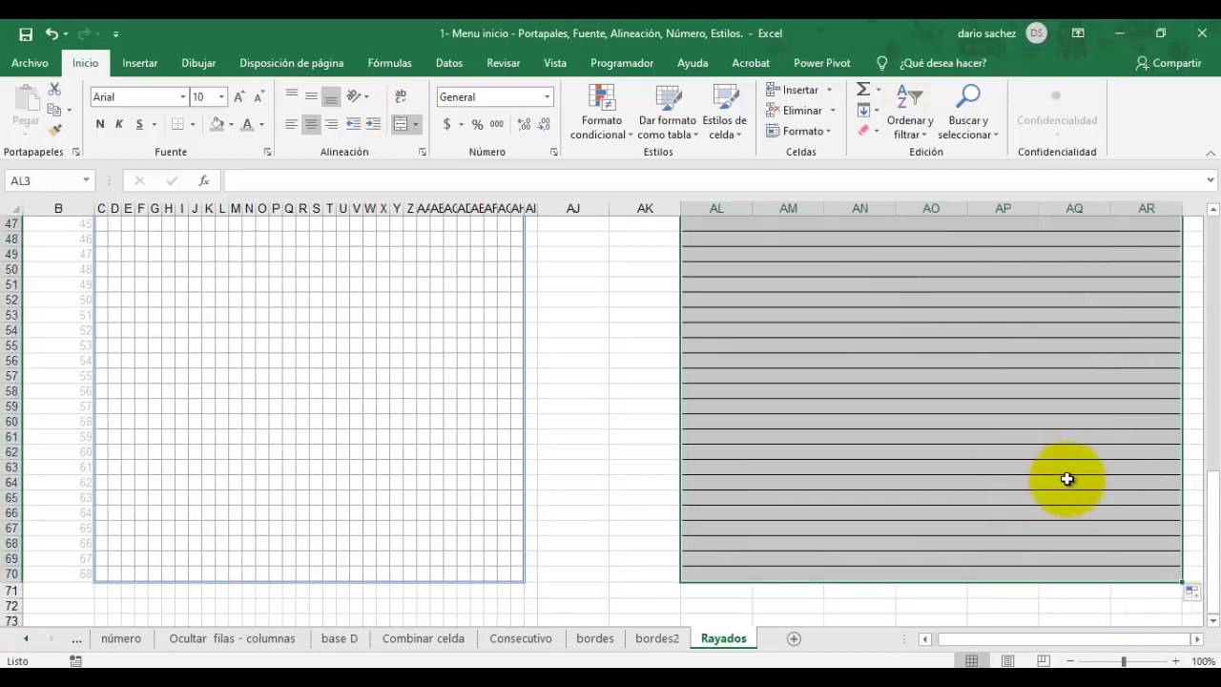
scroll(1126, 502, "up", 6)
scroll(1126, 502, "up", 9)
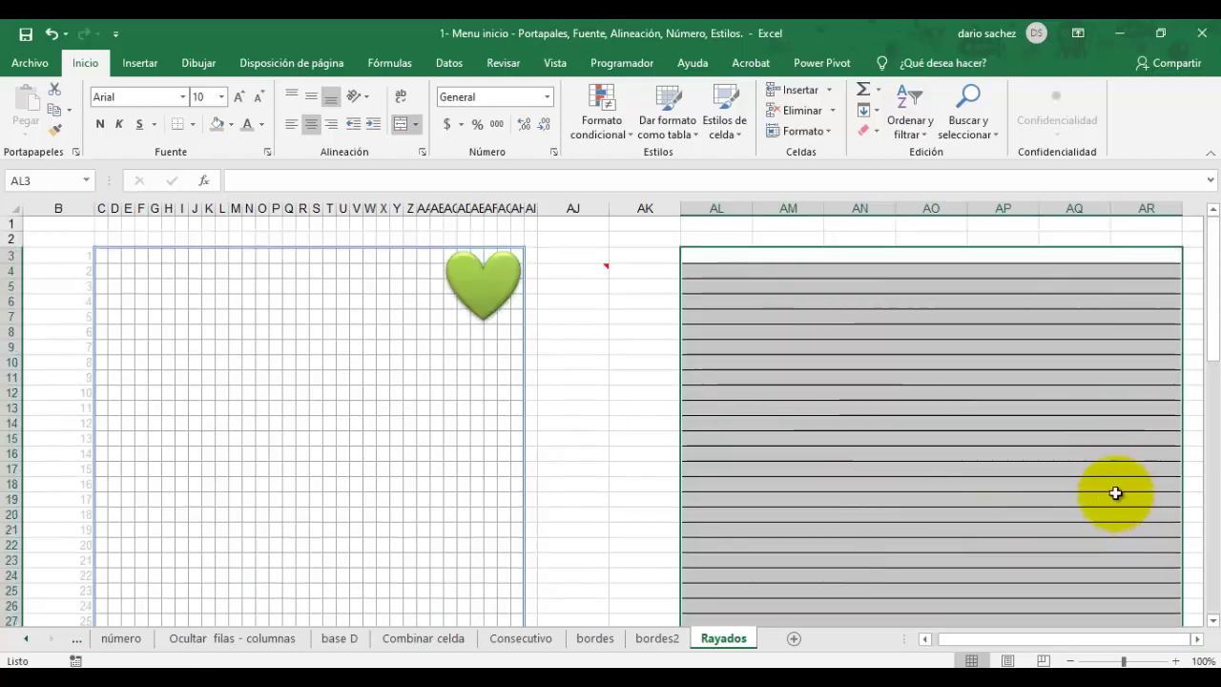
Step: Set the inner horizontal borders of the merged rows AL3:AR70 to a thin light grey line
right_click(832, 306)
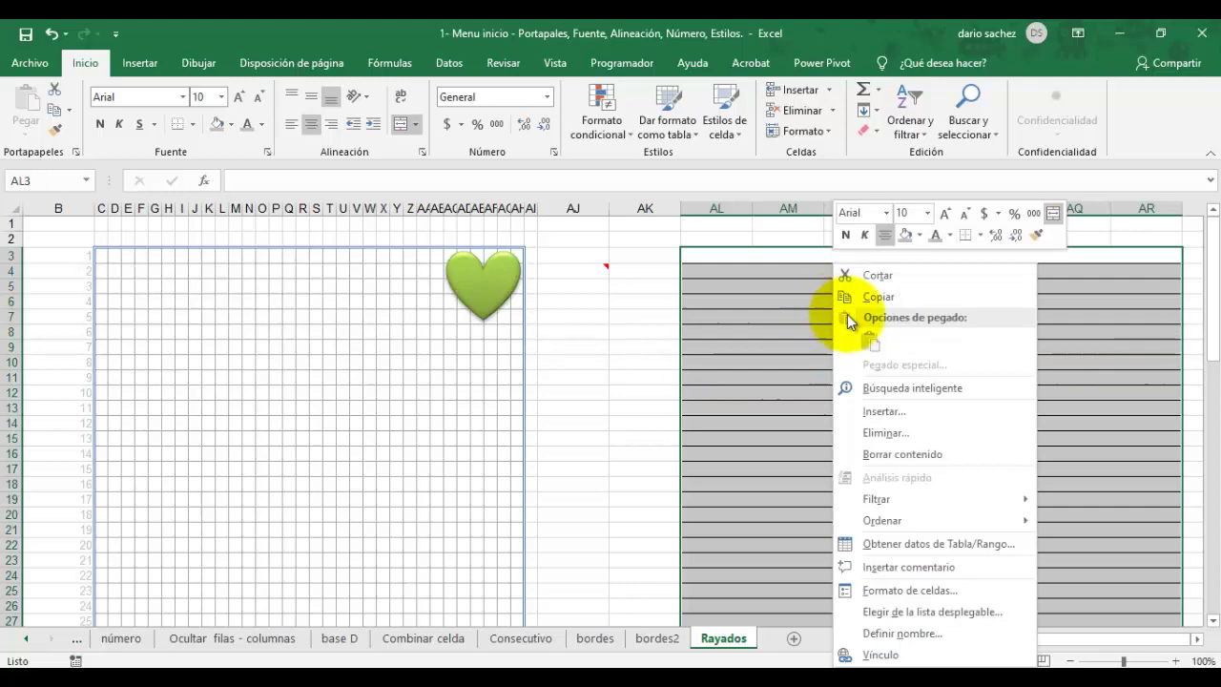
left_click(928, 581)
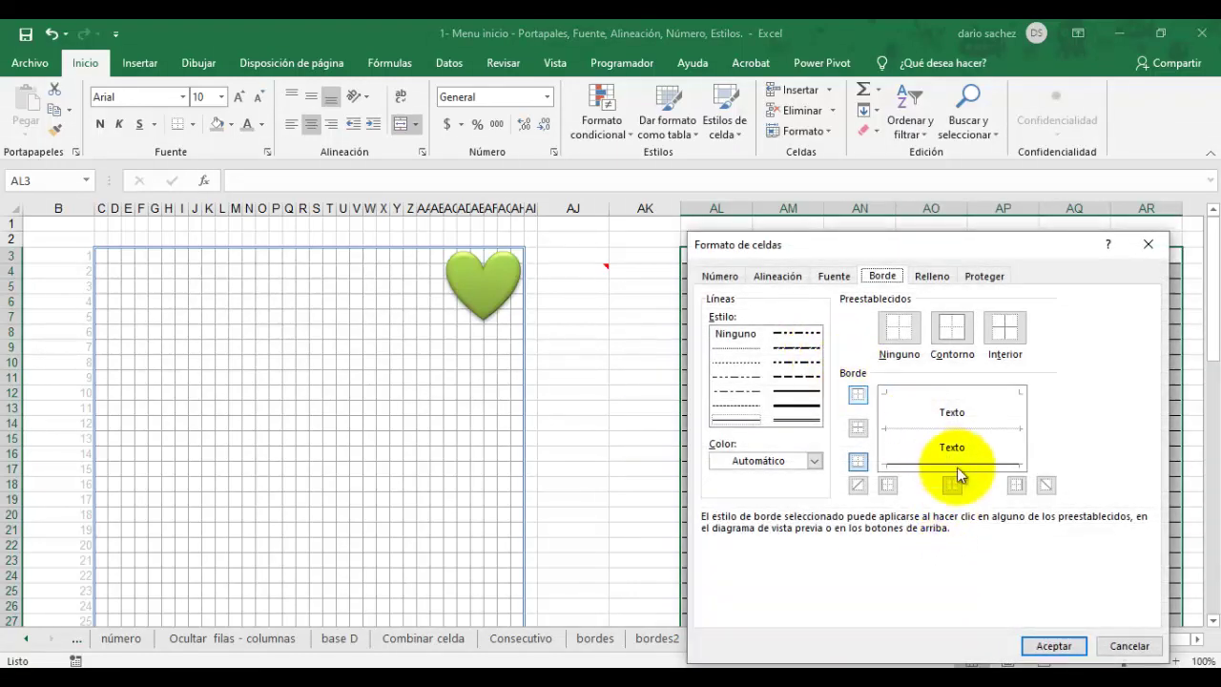
left_click(812, 462)
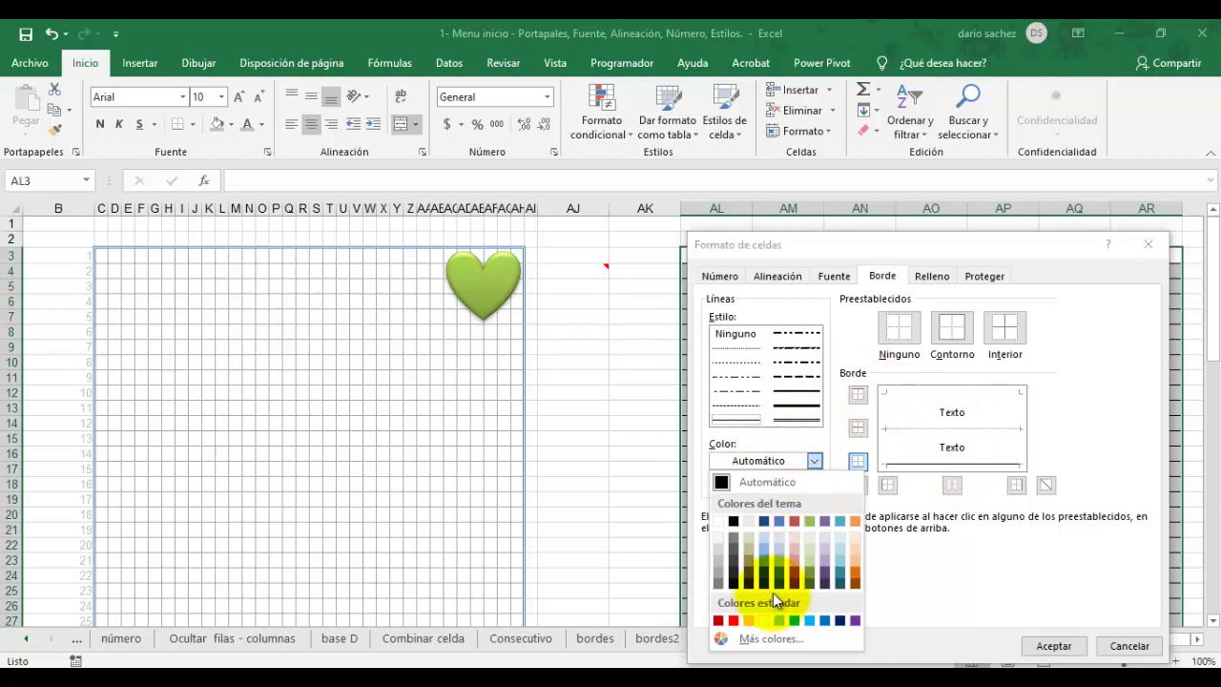
left_click(723, 570)
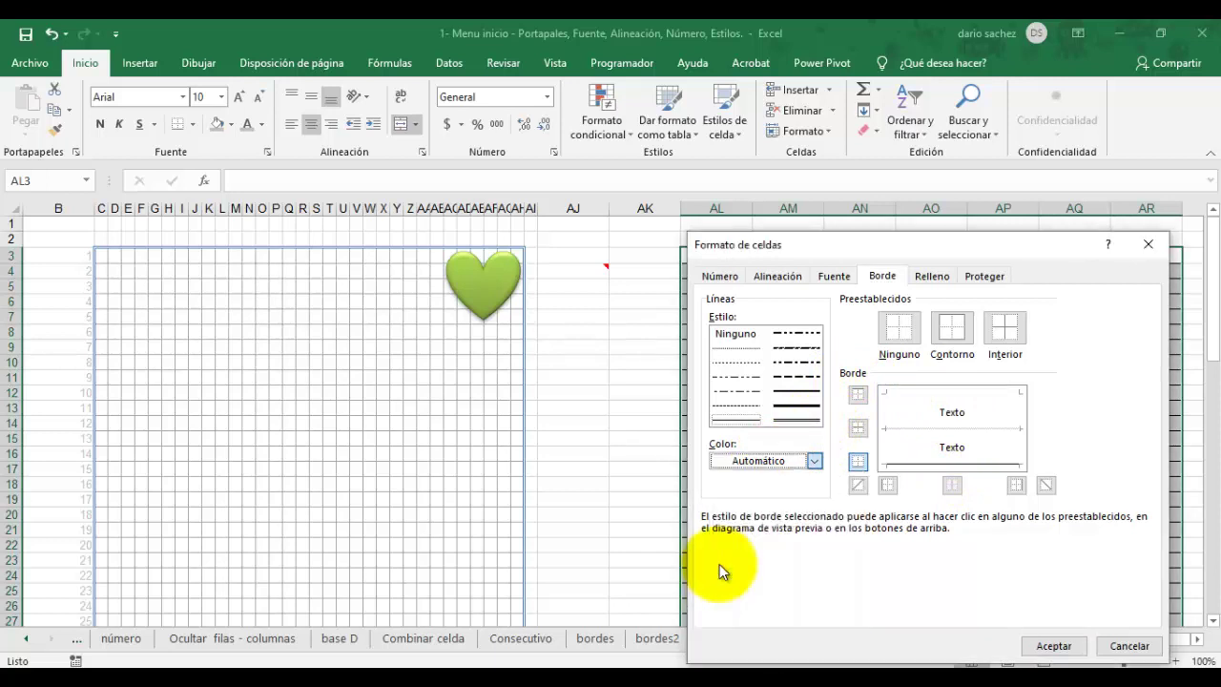
left_click(859, 431)
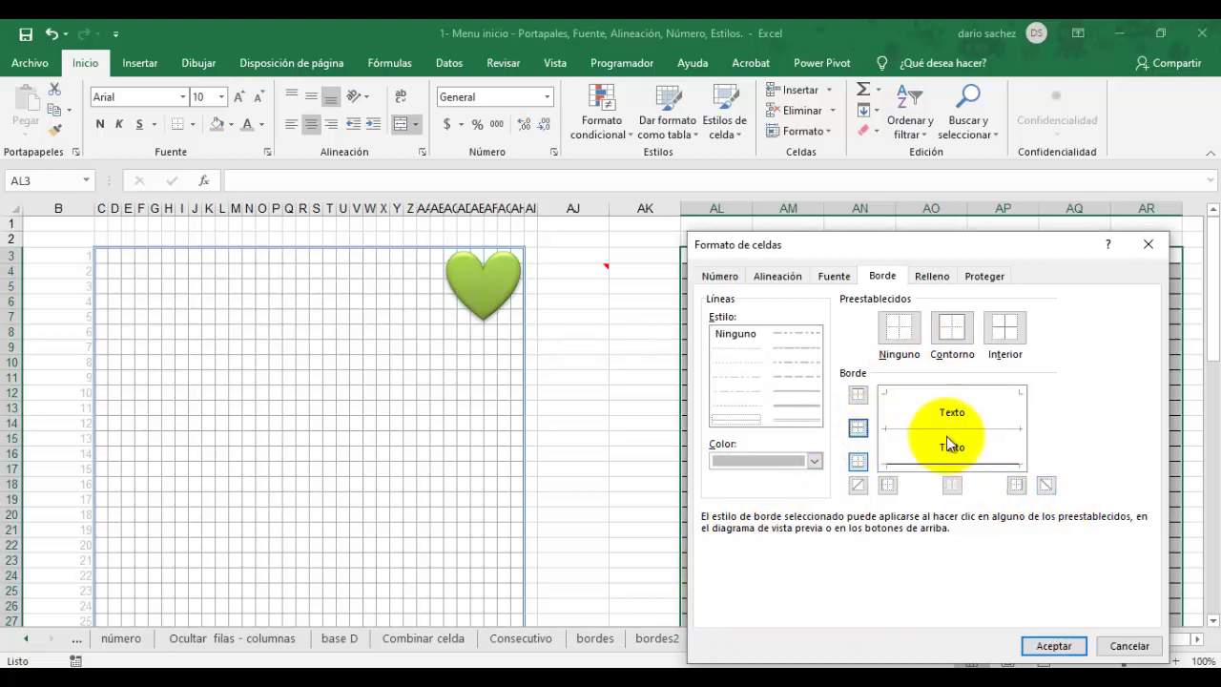
Step: Add a blue double-line outline around the lined area AL3:AR70 and apply the border format
left_click(804, 424)
left_click(816, 459)
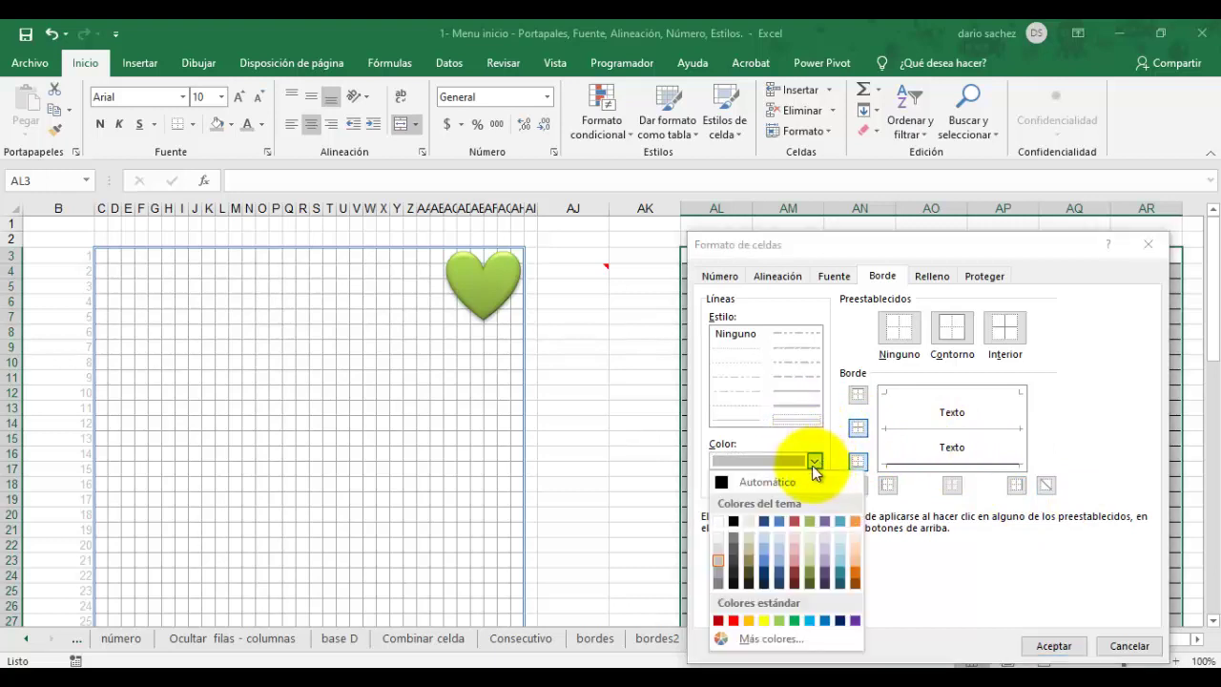
left_click(774, 530)
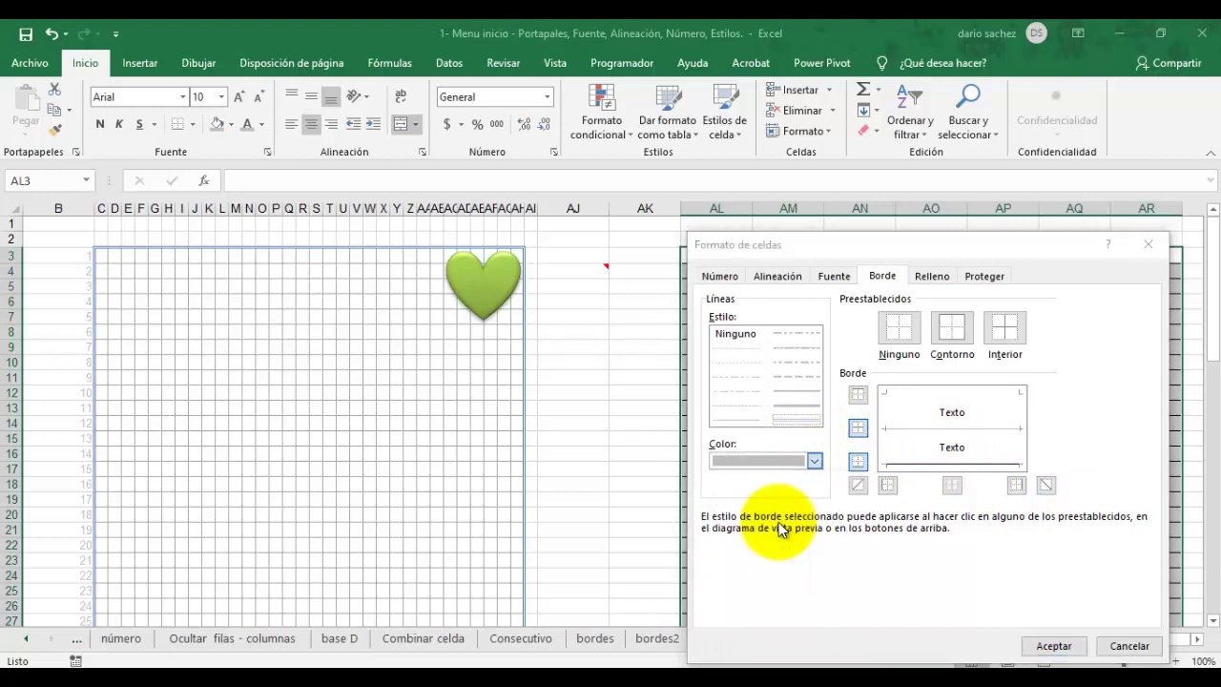
left_click(953, 334)
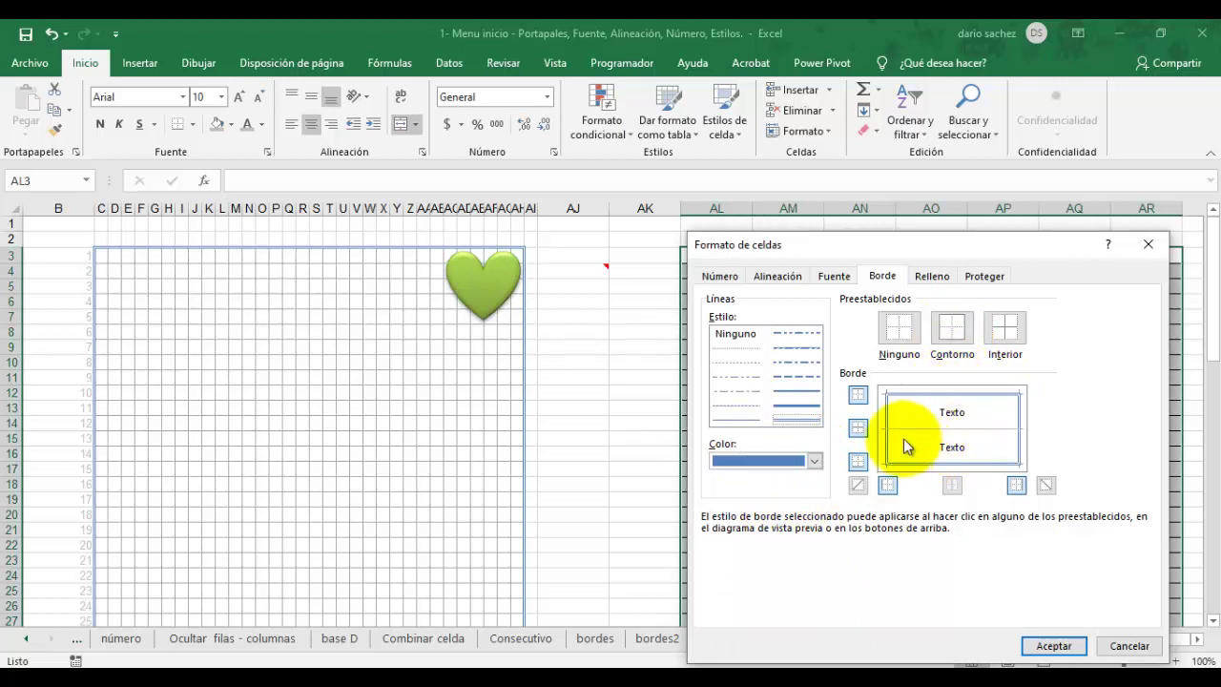
left_click(1053, 645)
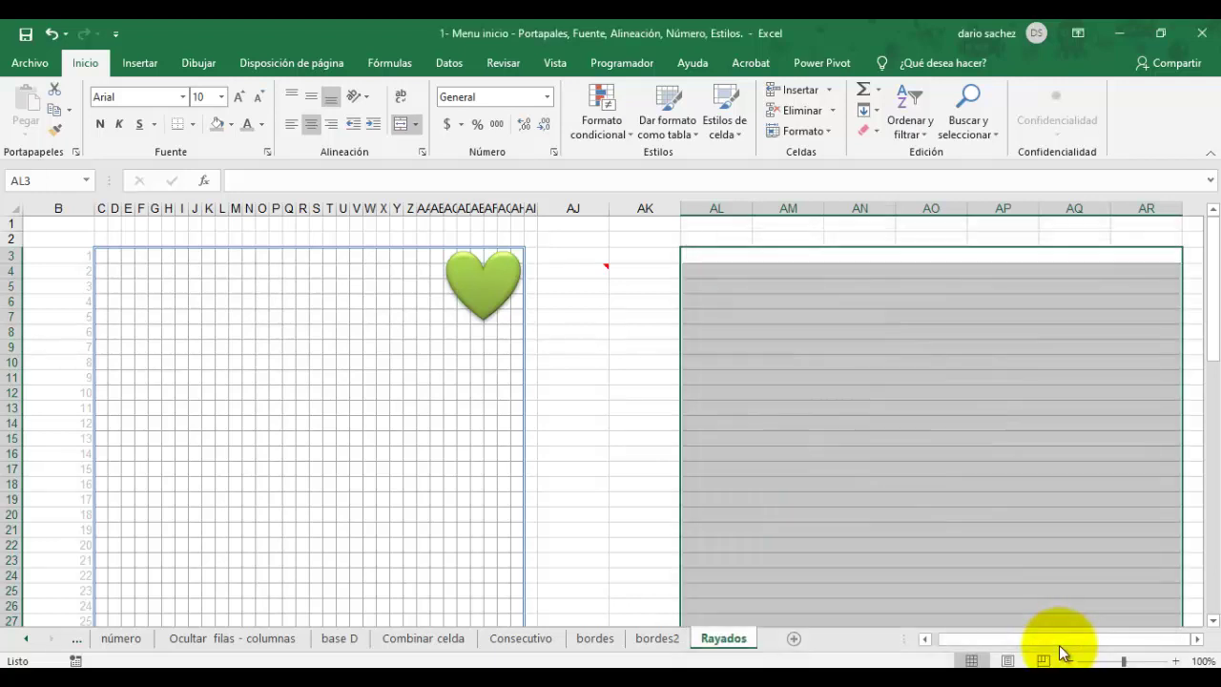
left_click(950, 422)
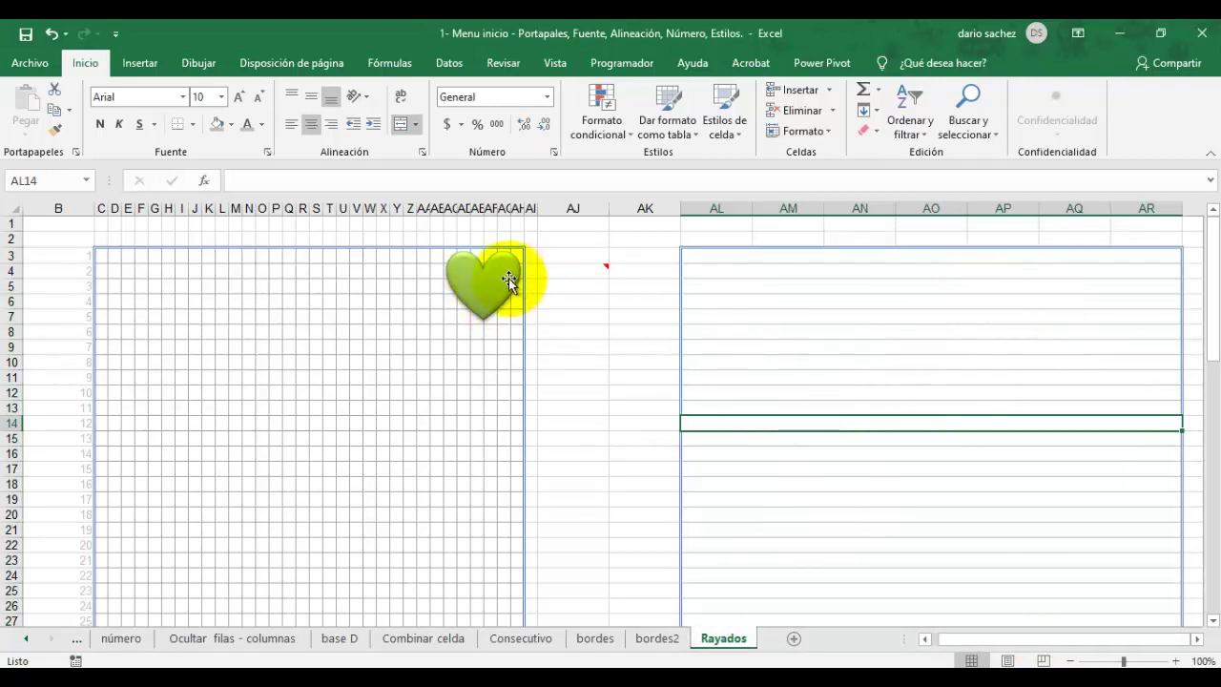
Step: Insert a sun shape about 3.49 cm high and 4.34 cm wide over the lined area's corner at AQ:AR
left_click(1092, 254)
left_click(141, 64)
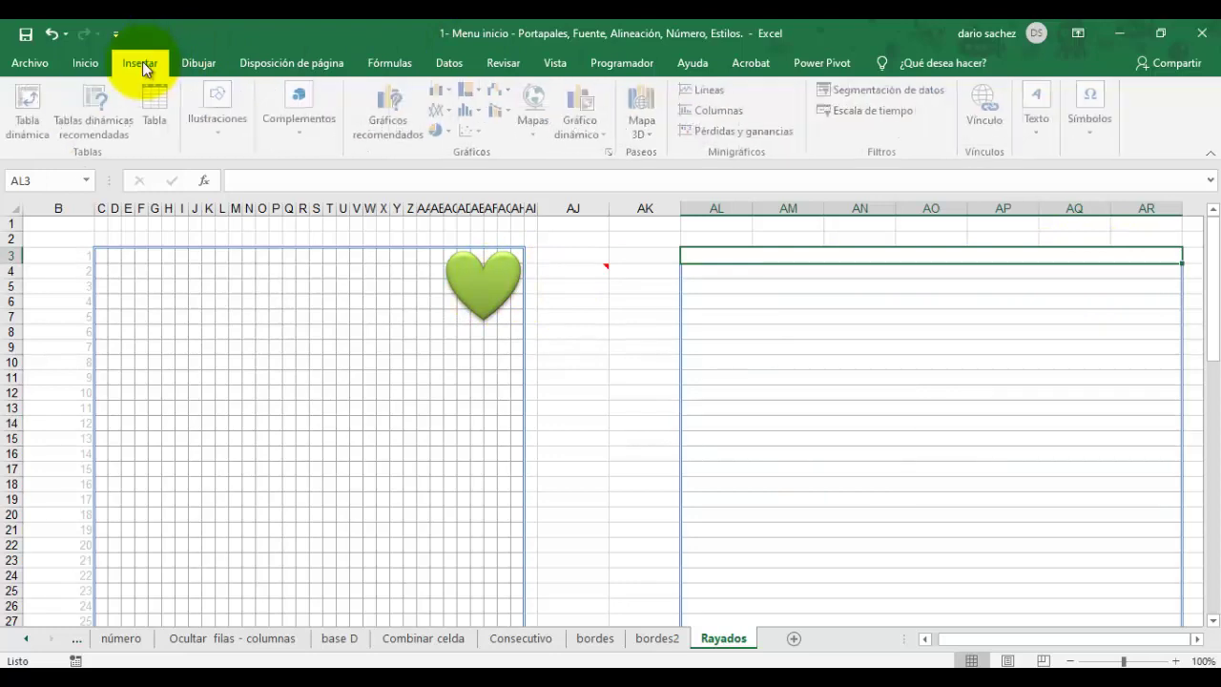
left_click(230, 138)
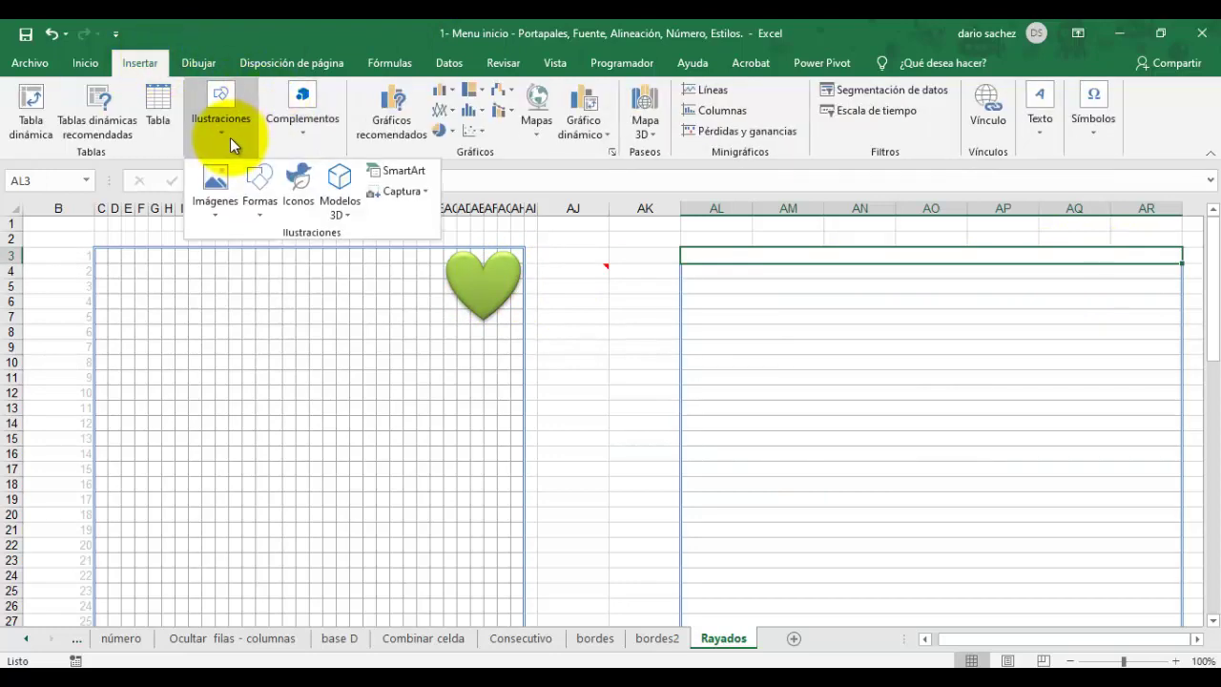
left_click(258, 221)
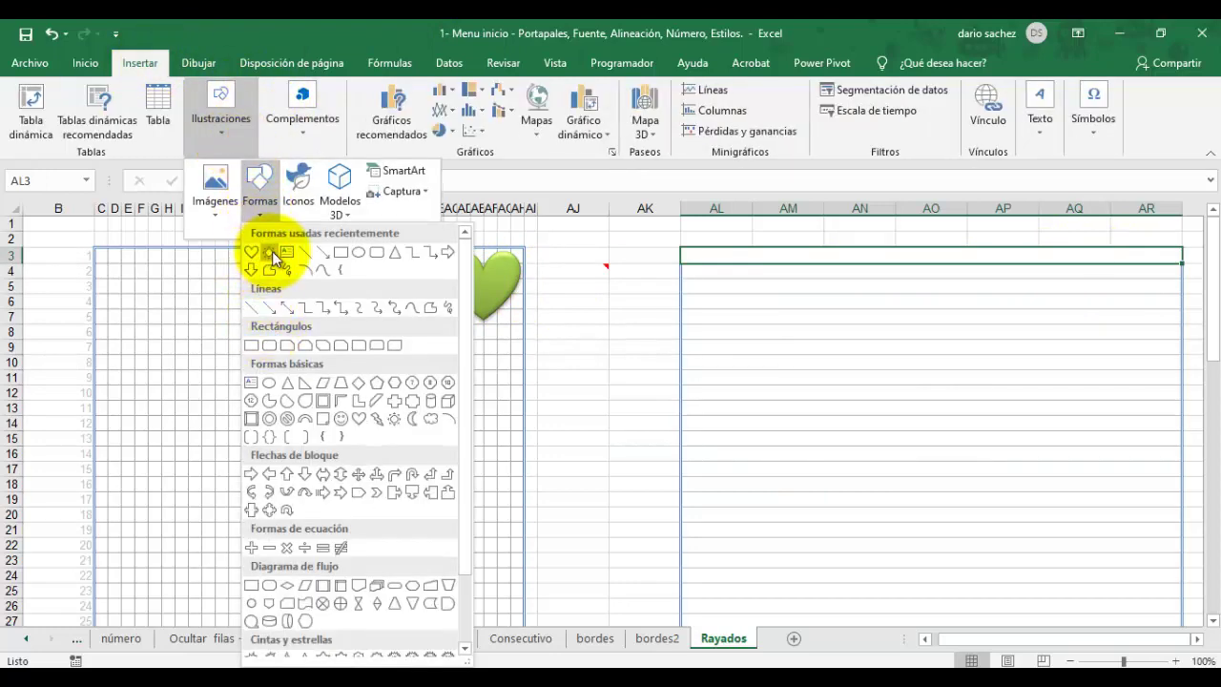
left_click(273, 257)
mouse_move(1117, 264)
left_mouse_down()
mouse_move(1191, 321)
mouse_move(730, 430)
mouse_move(677, 378)
left_mouse_up()
mouse_move(635, 322)
left_mouse_down()
mouse_move(605, 291)
mouse_move(575, 297)
left_mouse_up()
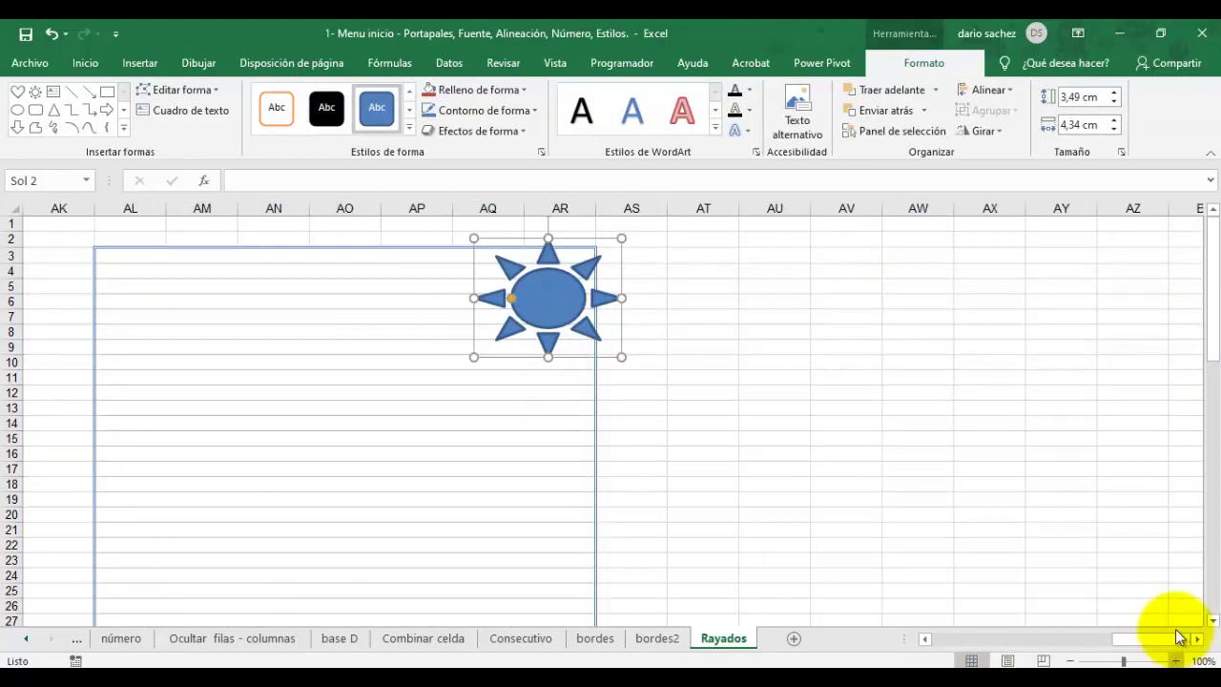
Step: Hide the gridlines on the Rayados sheet and look over the squared and lined areas
left_click_drag(1159, 642, 983, 649)
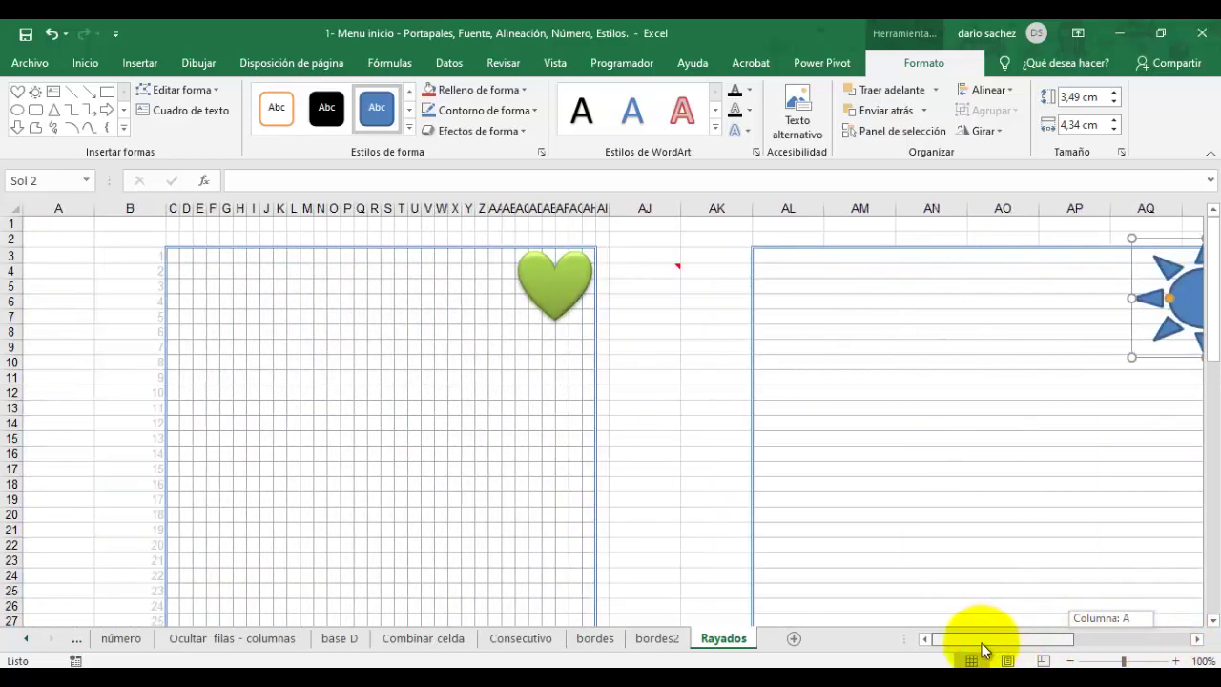
left_click(554, 64)
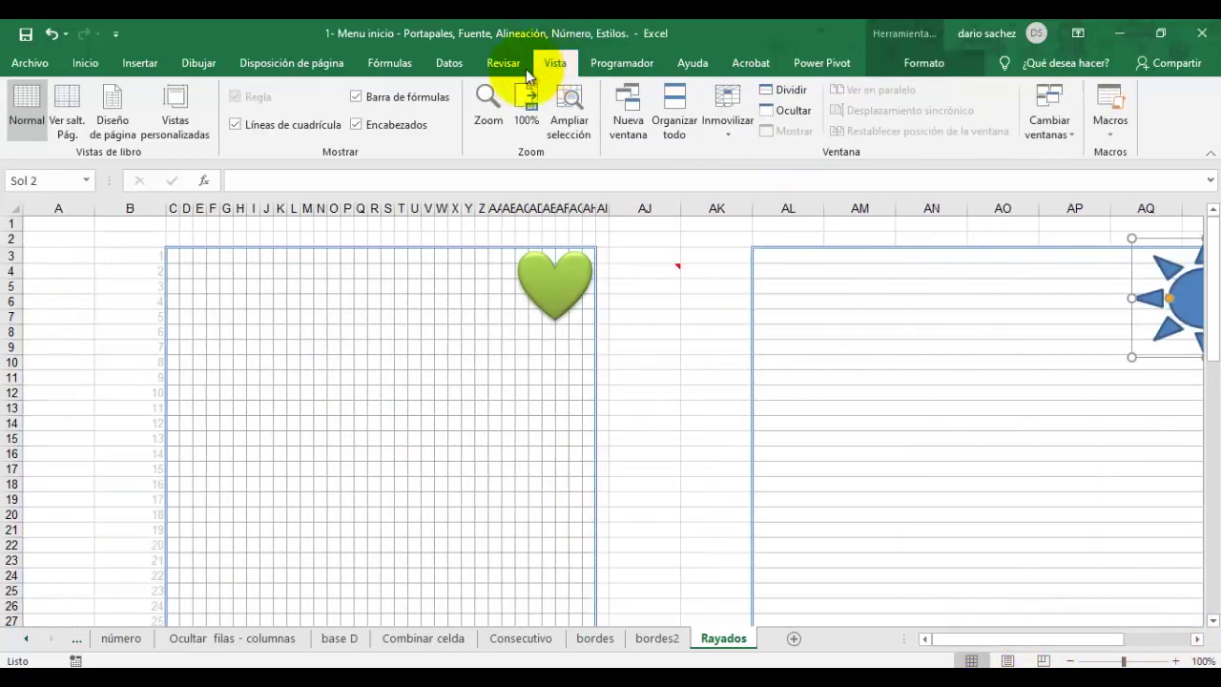
left_click(313, 126)
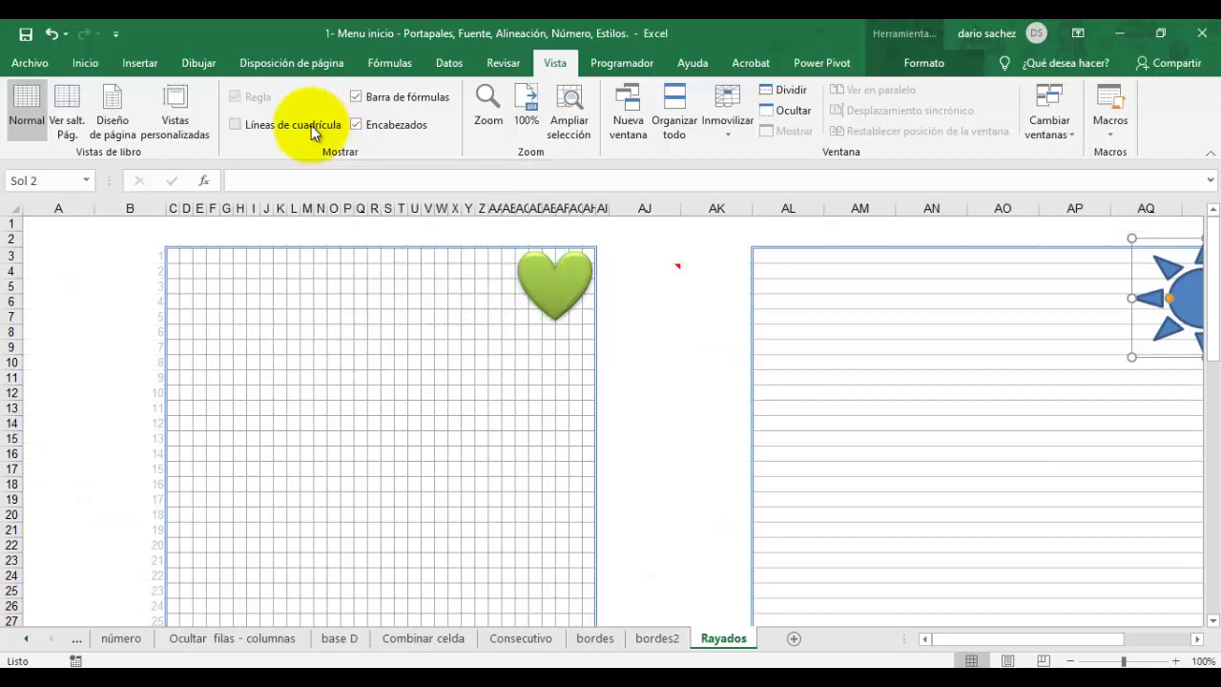
left_click(659, 348)
scroll(692, 534, "down", 7)
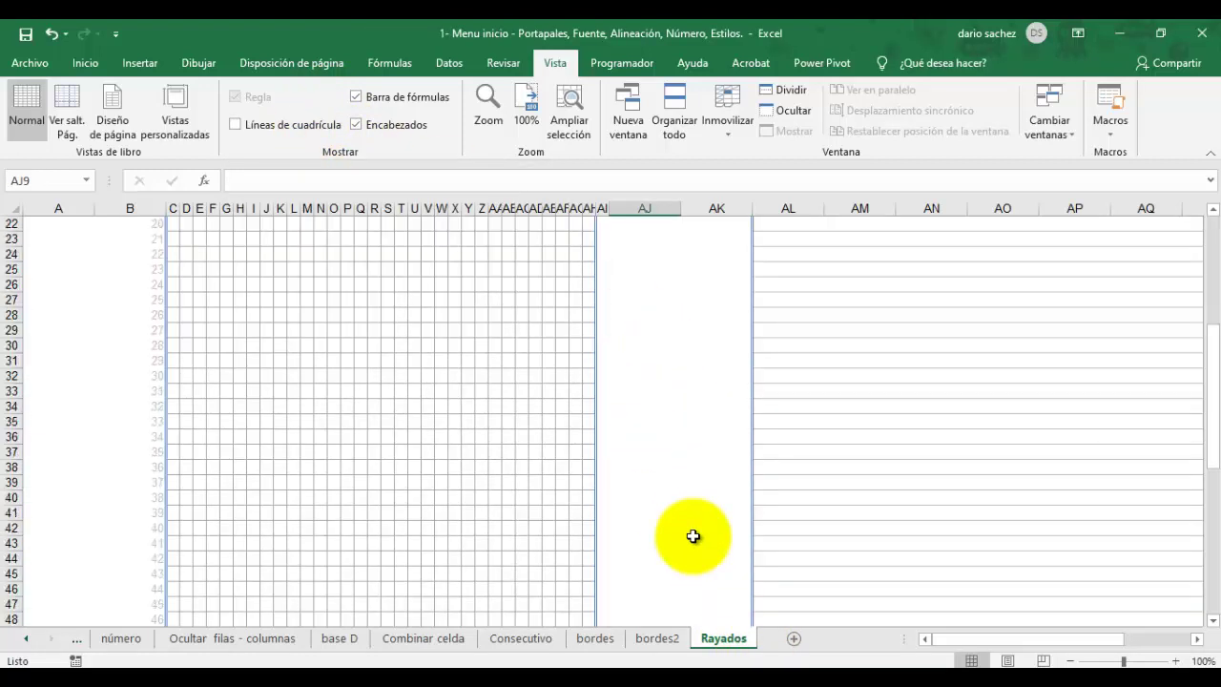
scroll(697, 534, "up", 6)
scroll(929, 615, "up", 1)
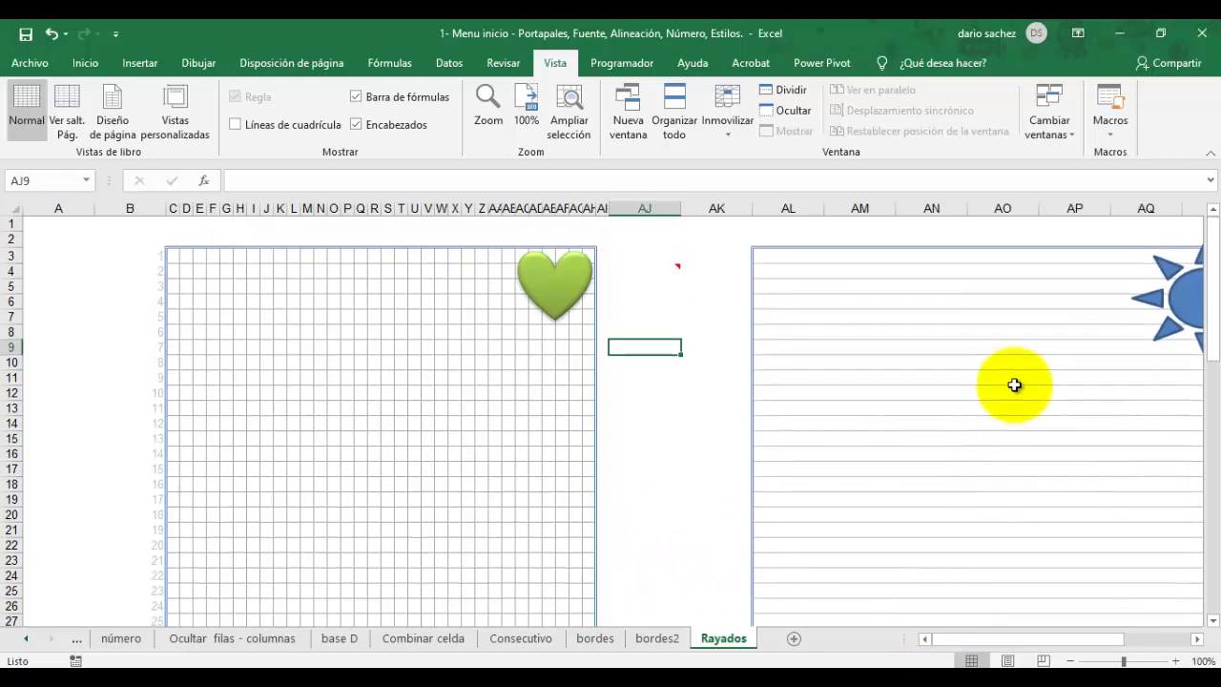
Step: Check the bordes2 sample, then number the lined rows on Rayados from 1 in AK3, filling the series down to AK70
left_click(655, 639)
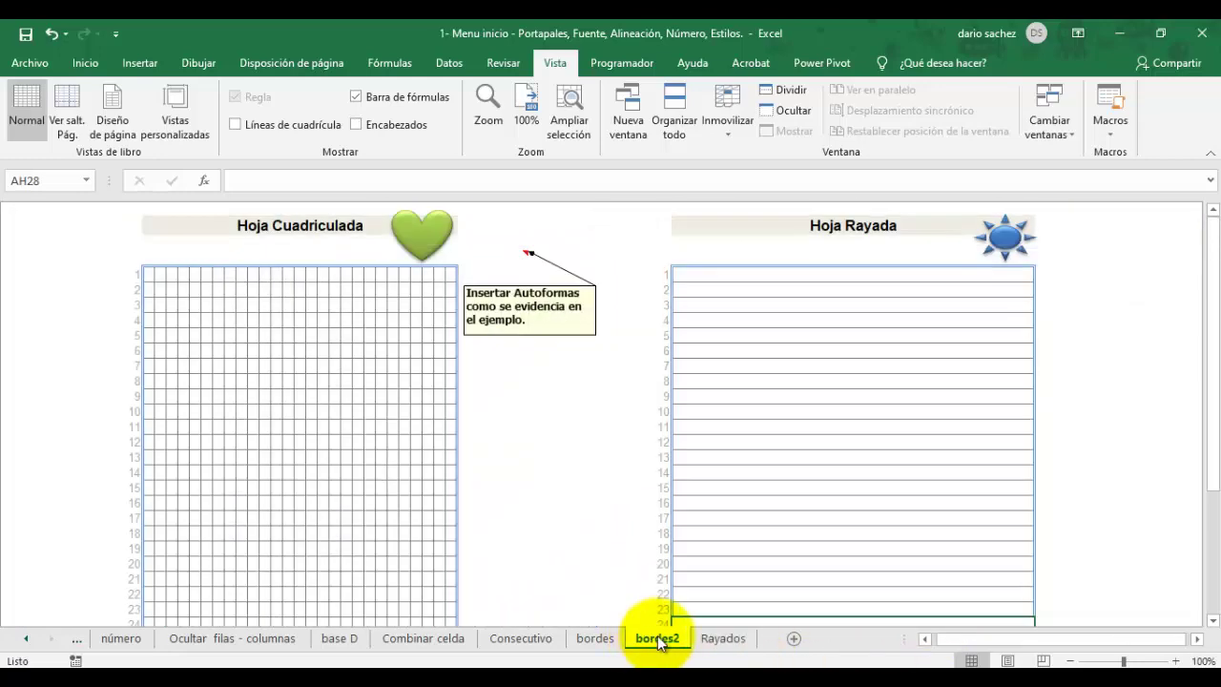
left_click(723, 639)
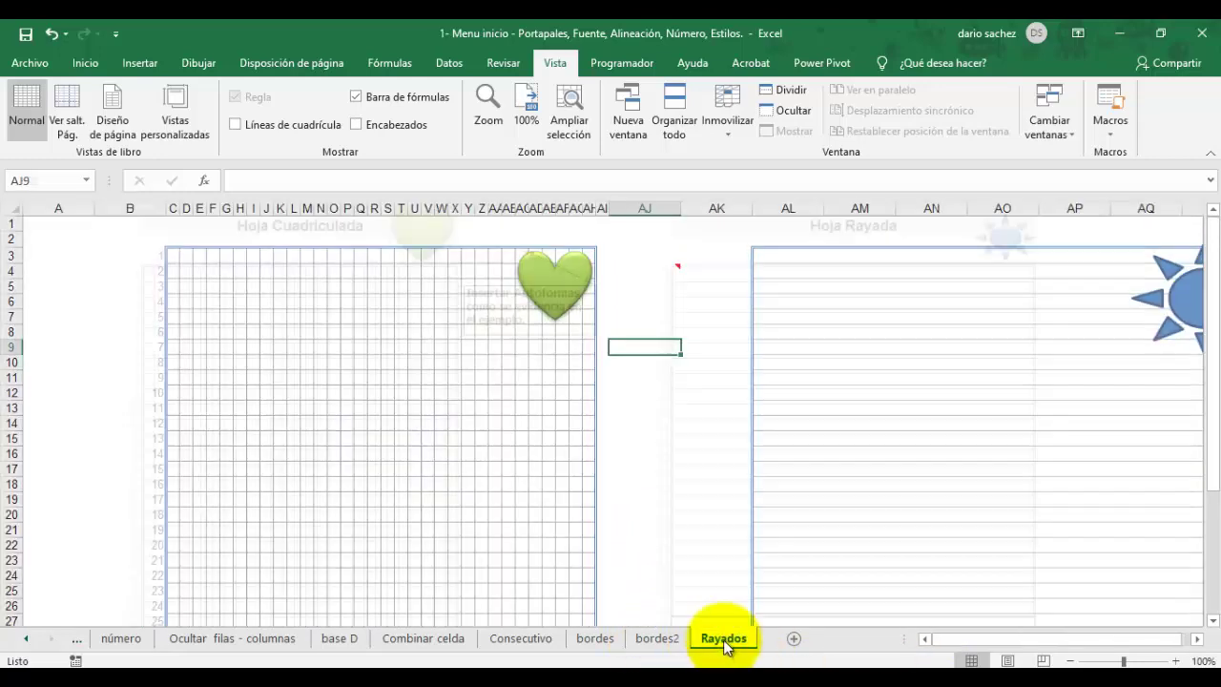
left_click(739, 251)
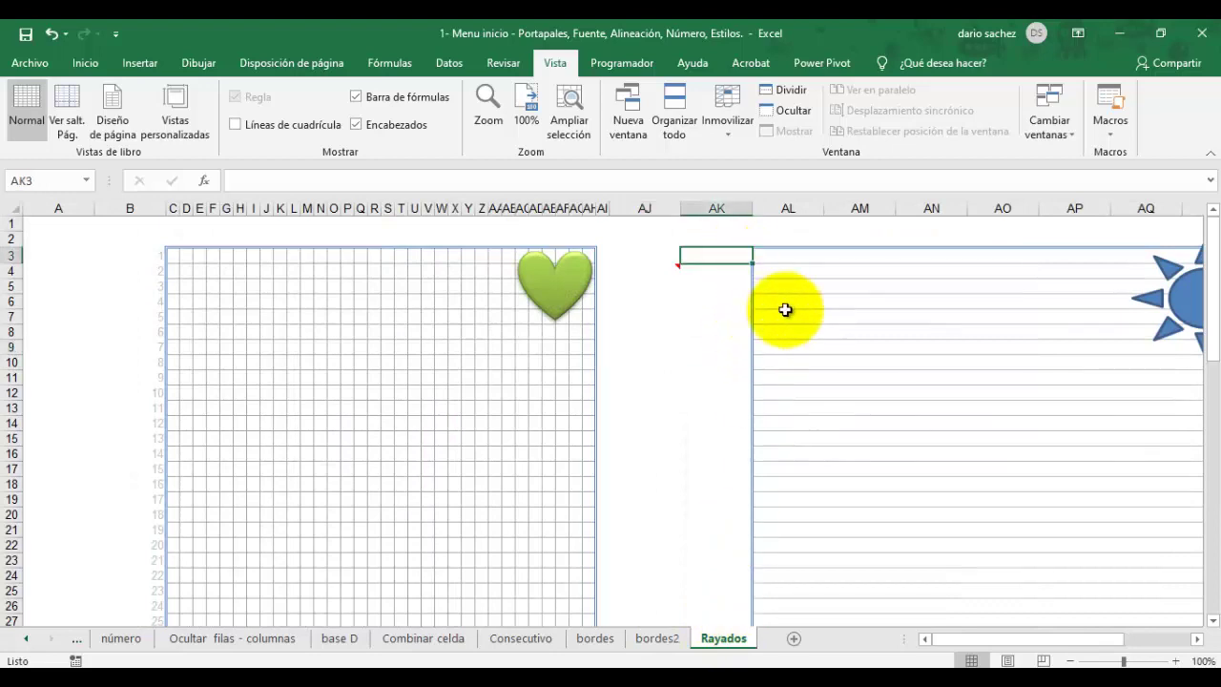
type("1")
key("Return")
type("2")
key("Return")
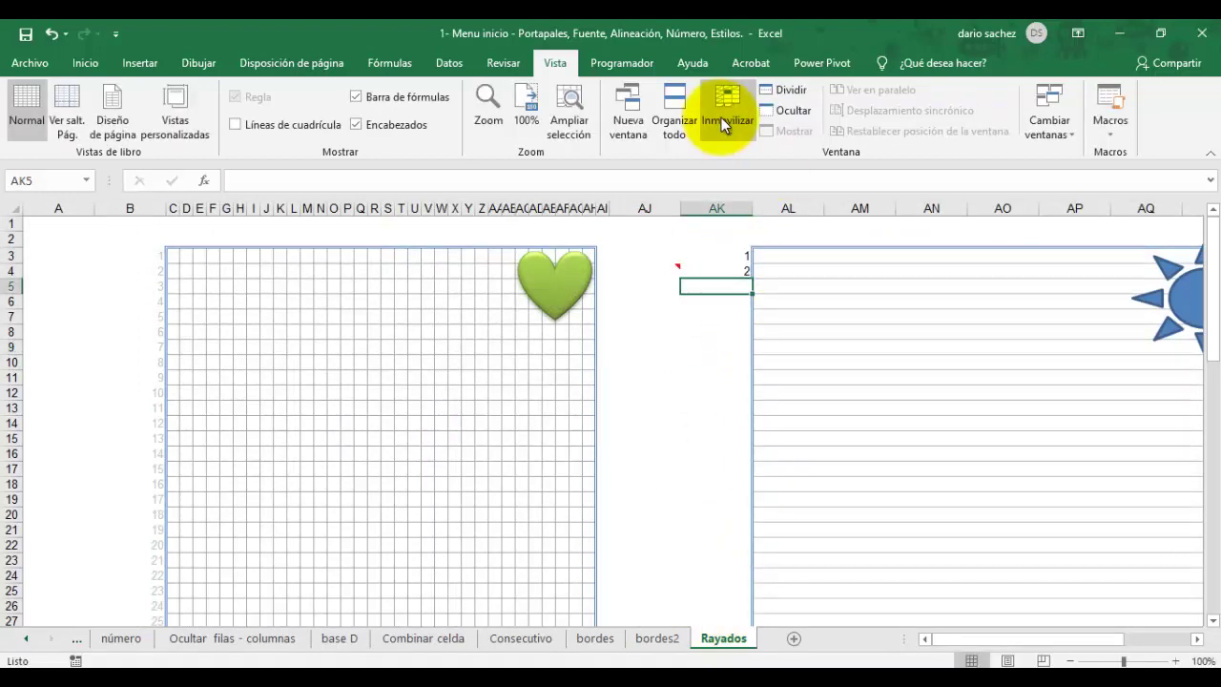
left_click_drag(743, 255, 731, 572)
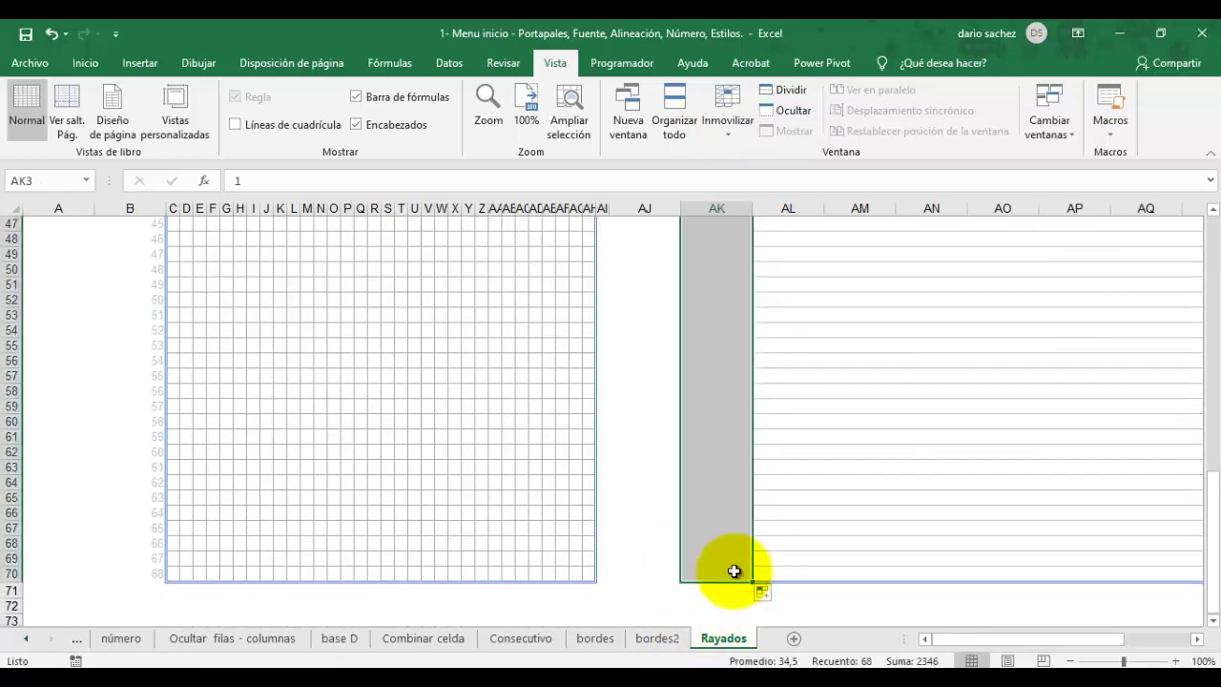
Step: Colour the row numbers in AK3:AK70 light grey and view both finished areas at 70% zoom
left_click(84, 62)
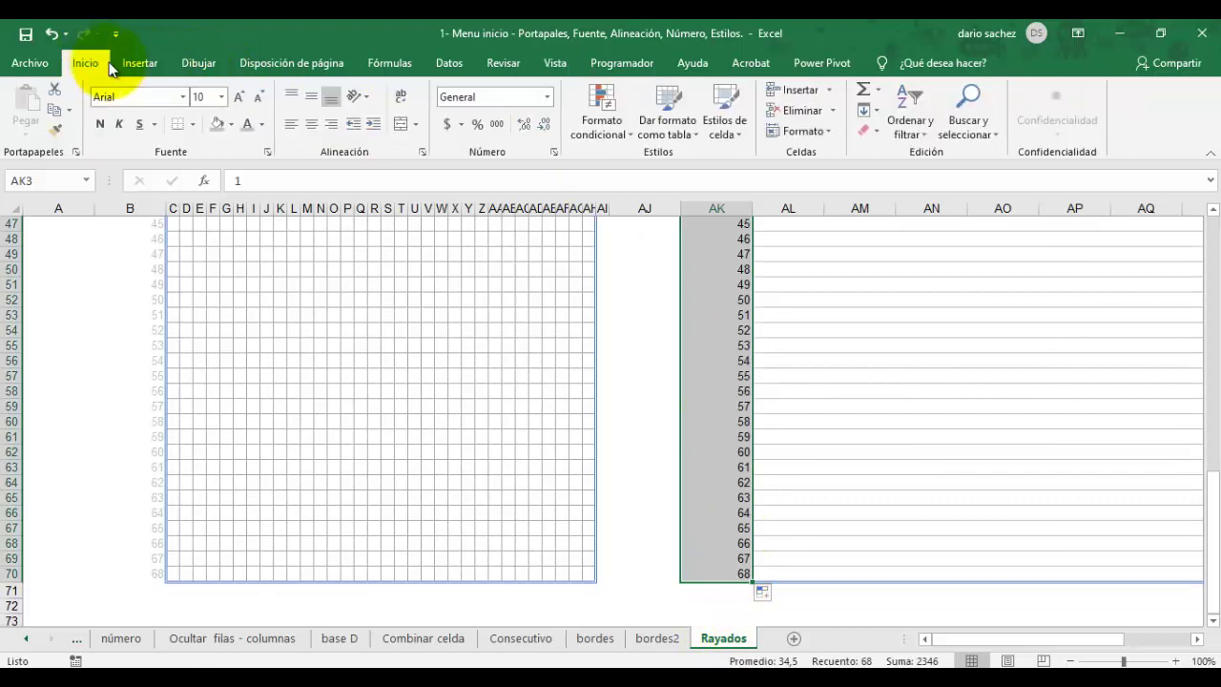
left_click(249, 121)
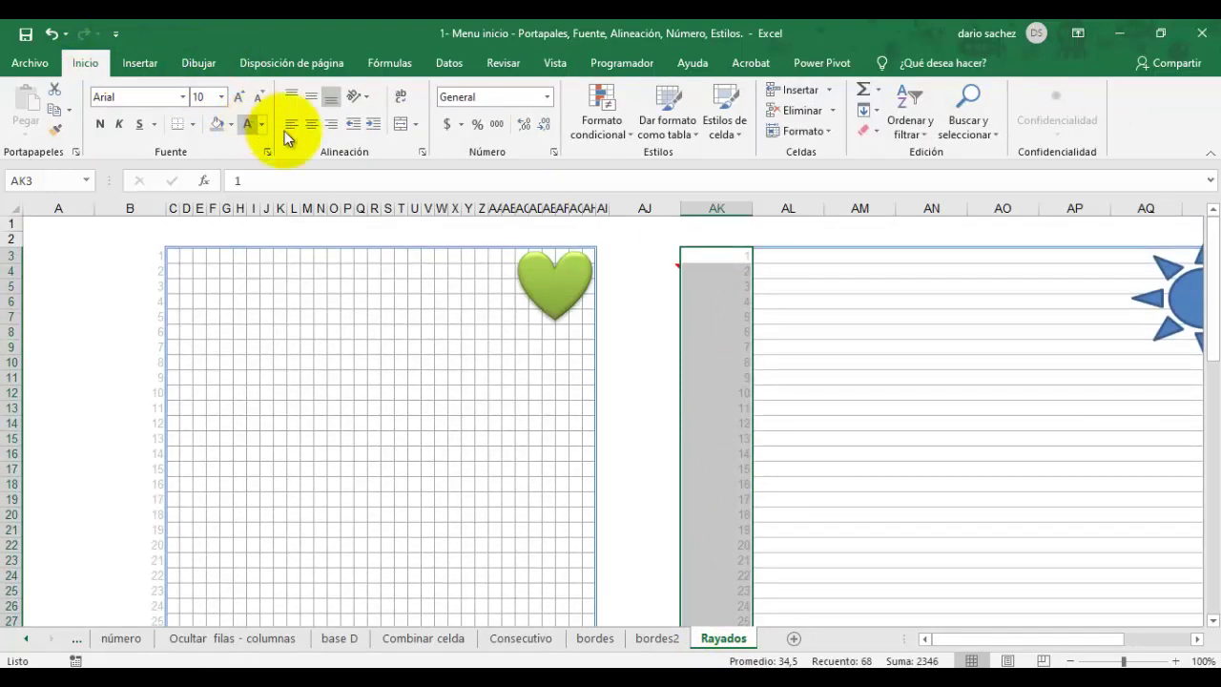
left_click(261, 124)
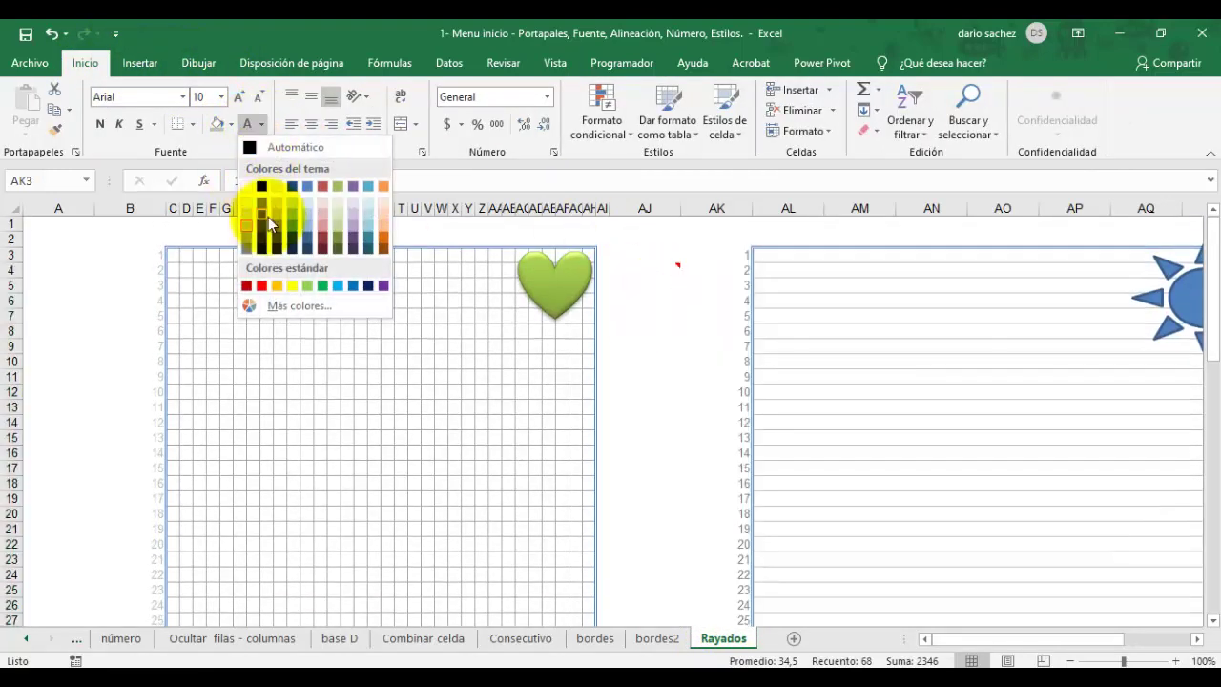
left_click(244, 226)
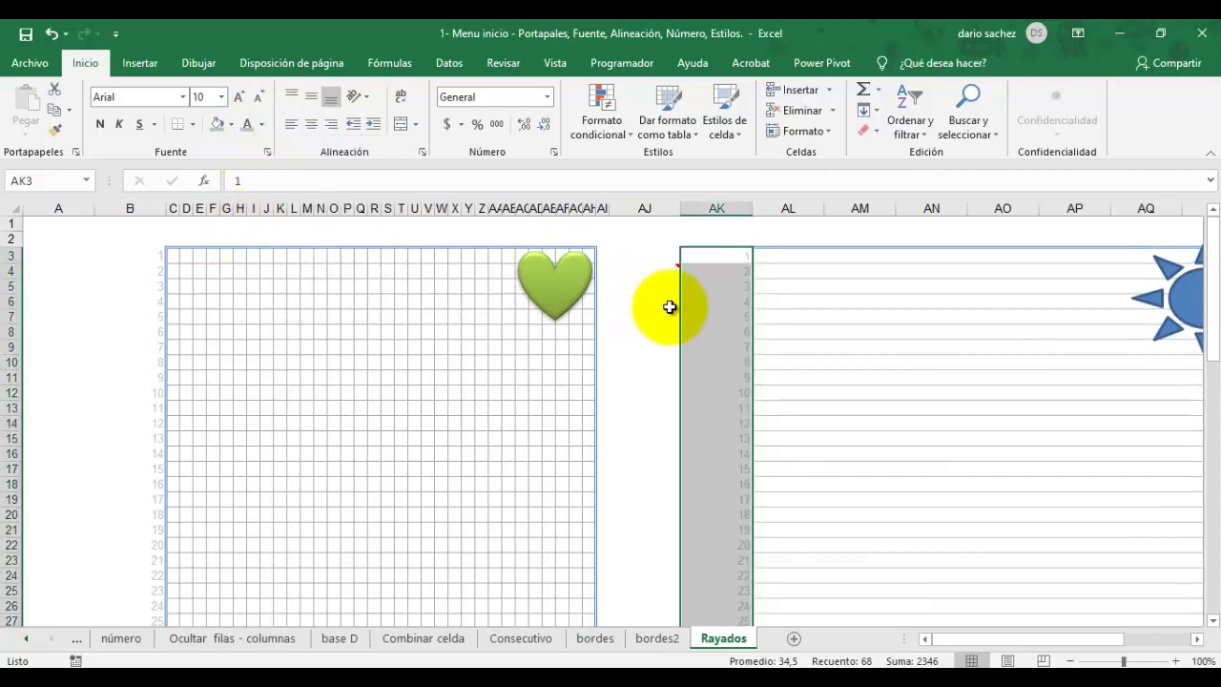
left_click(667, 303)
scroll(792, 457, "down", 2, "ctrl")
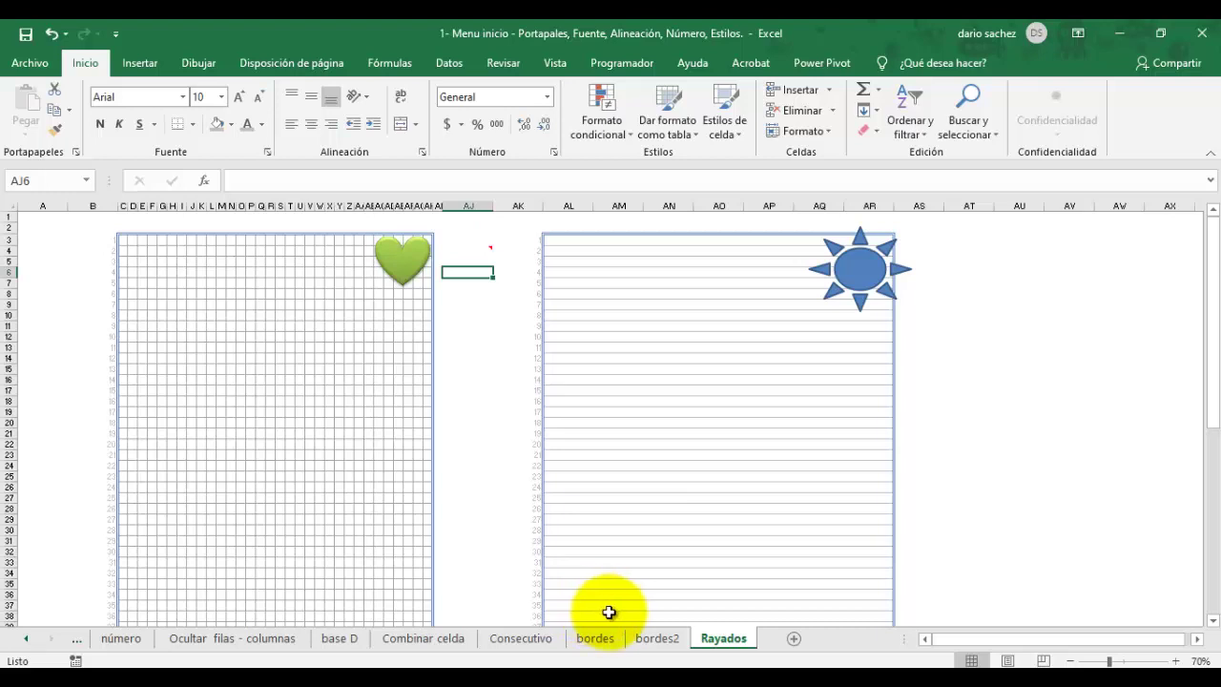
left_click(468, 679)
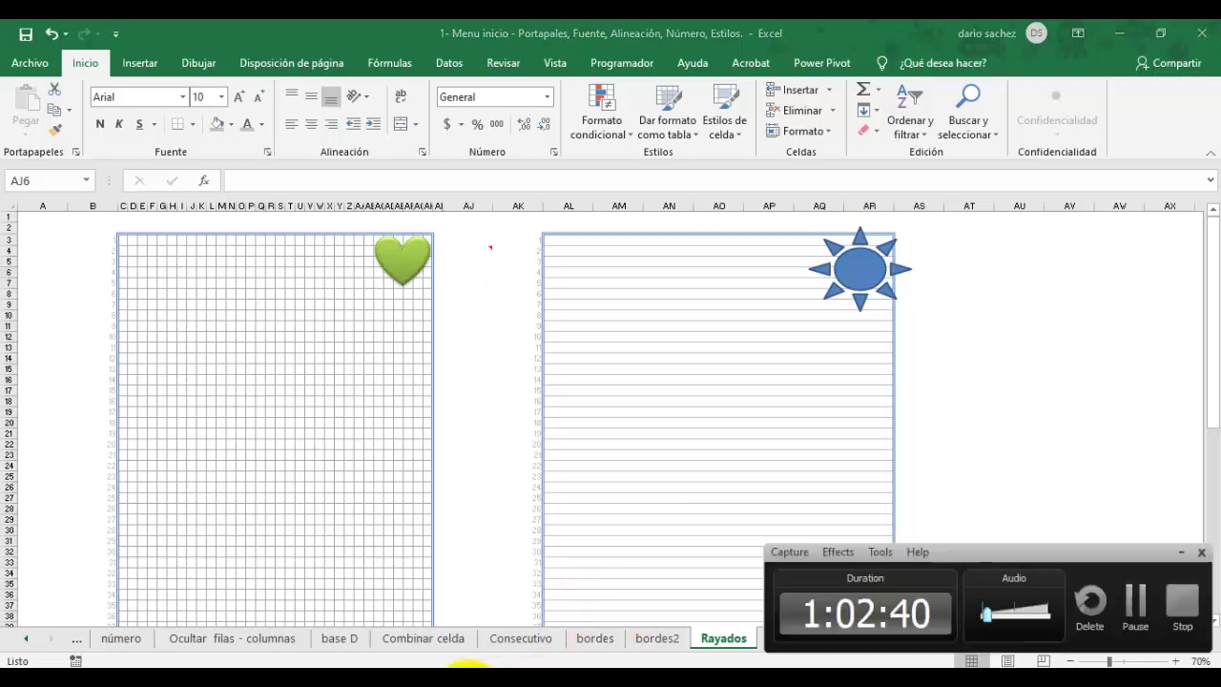